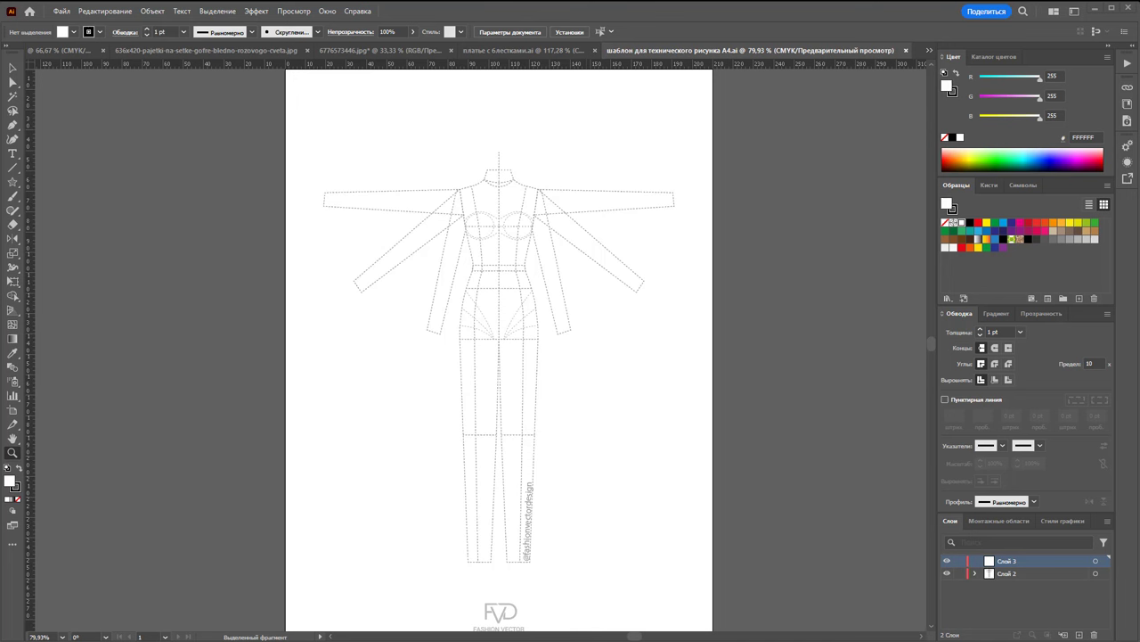
On layer Слой 2, delete the croquis's left and right arms, then select the armless figure
click(991, 574)
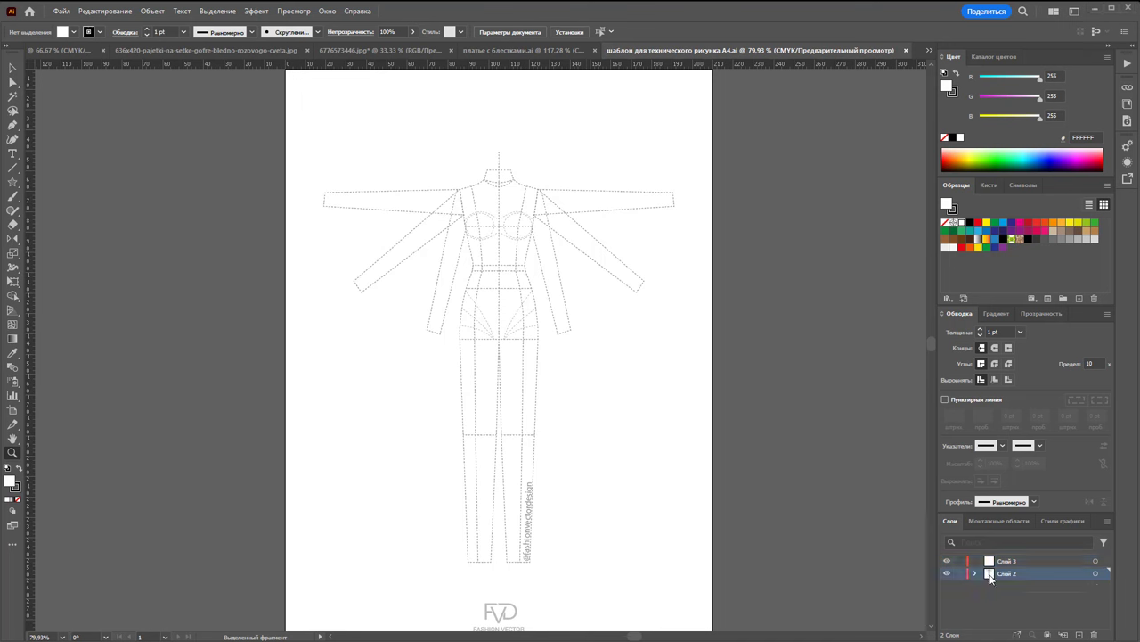
click(11, 82)
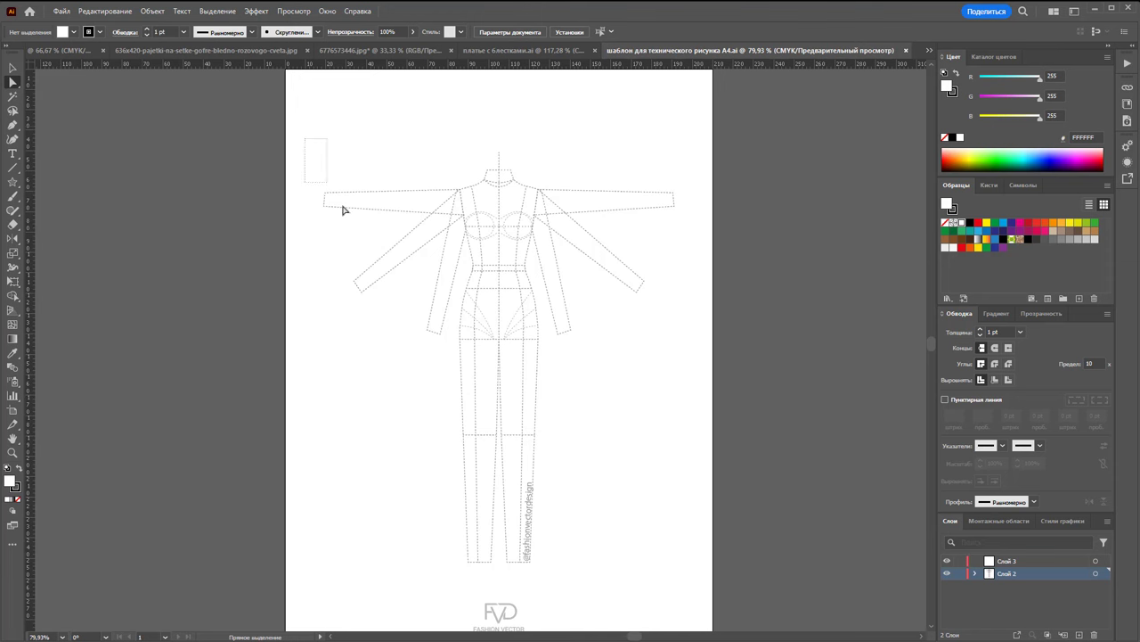
drag(344, 209, 437, 326)
key(Delete)
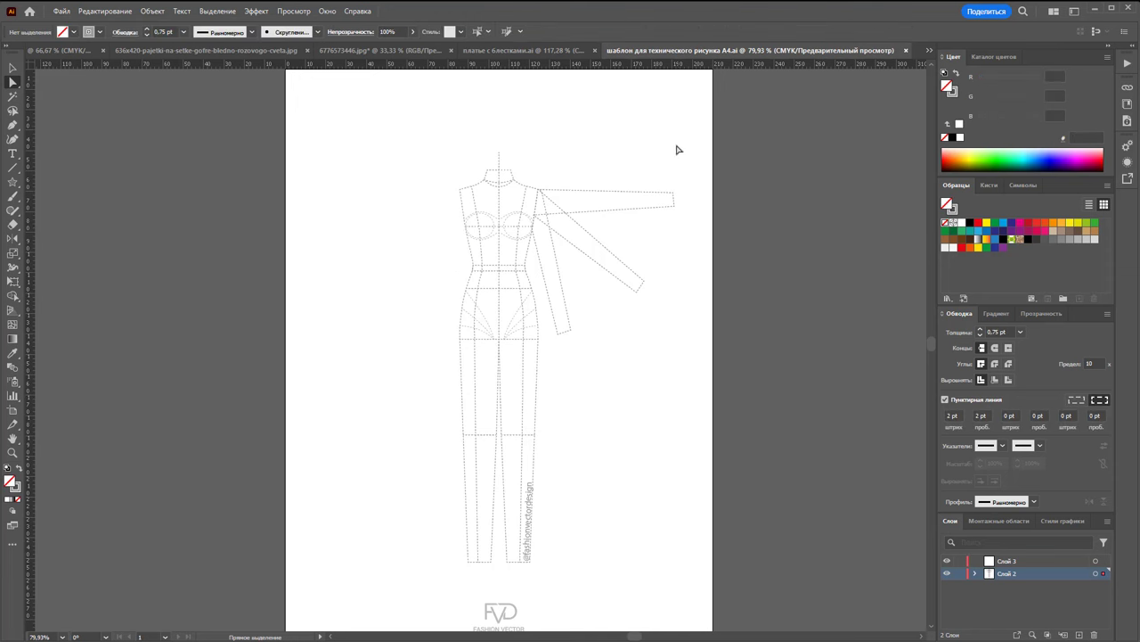
drag(670, 134, 583, 343)
key(Delete)
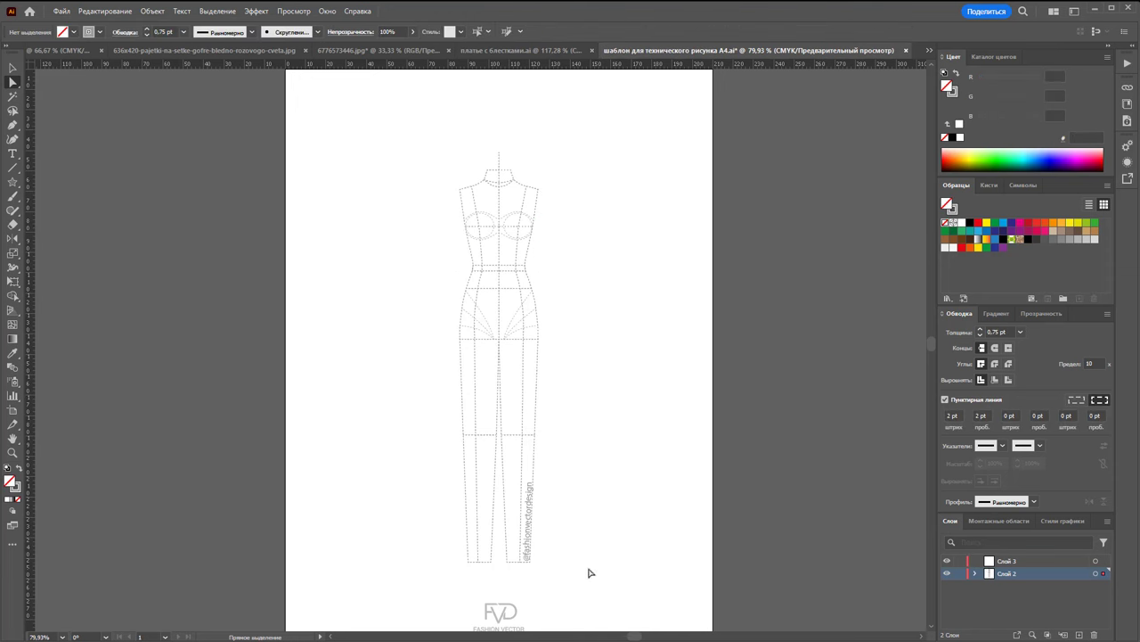
drag(588, 568, 421, 156)
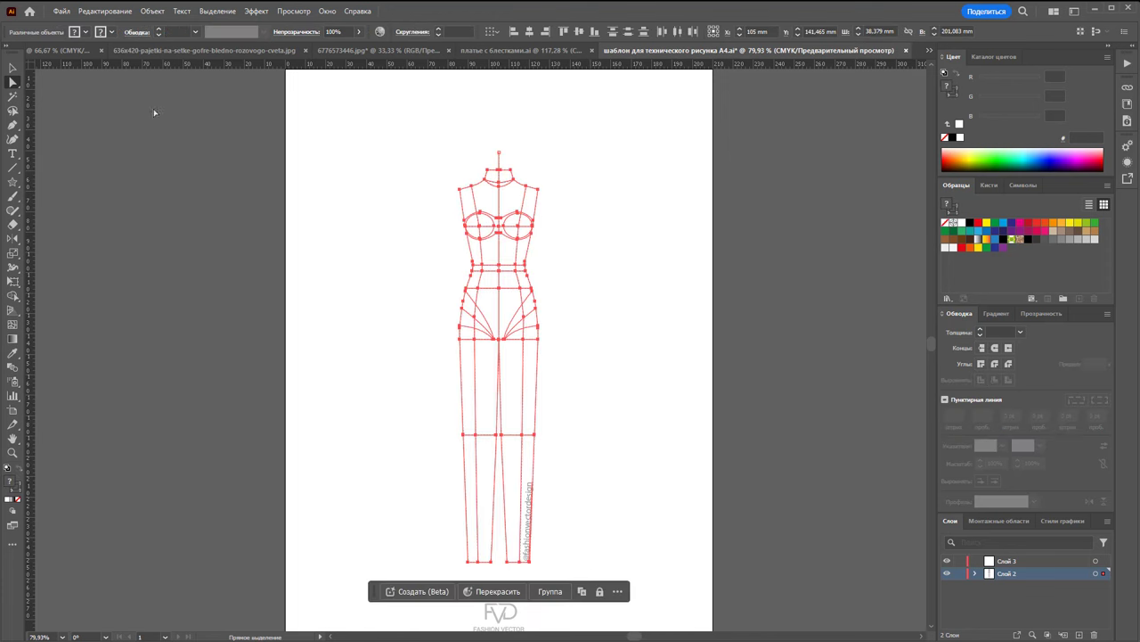
Try dragging the croquis left, then undo the move and deselect it
click(15, 68)
drag(502, 340, 415, 323)
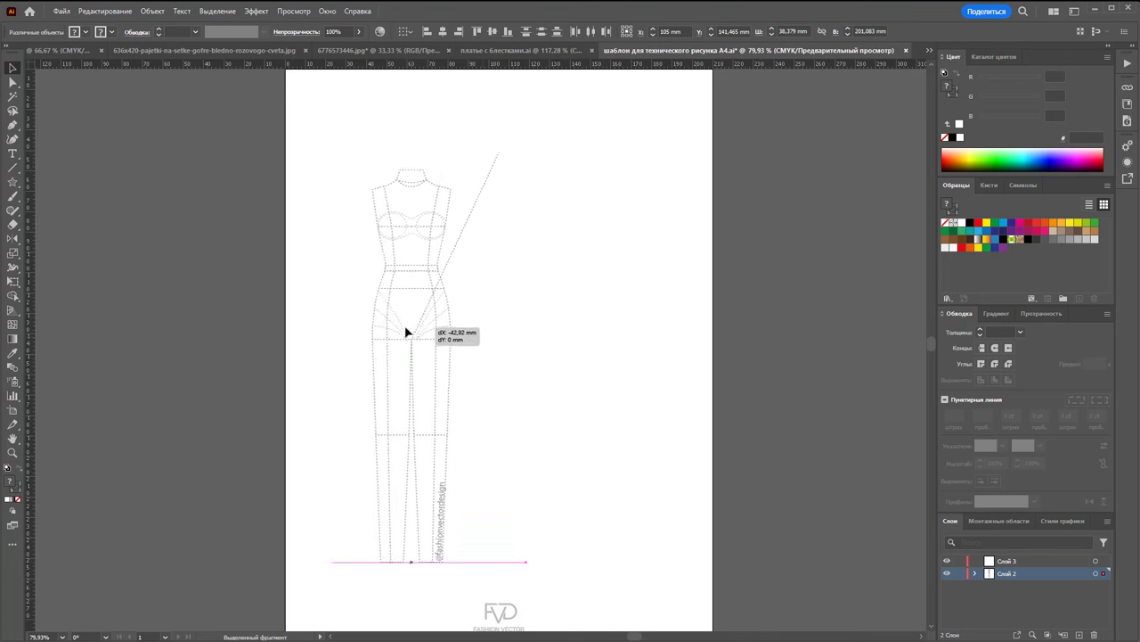
key(ctrl+z)
click(620, 289)
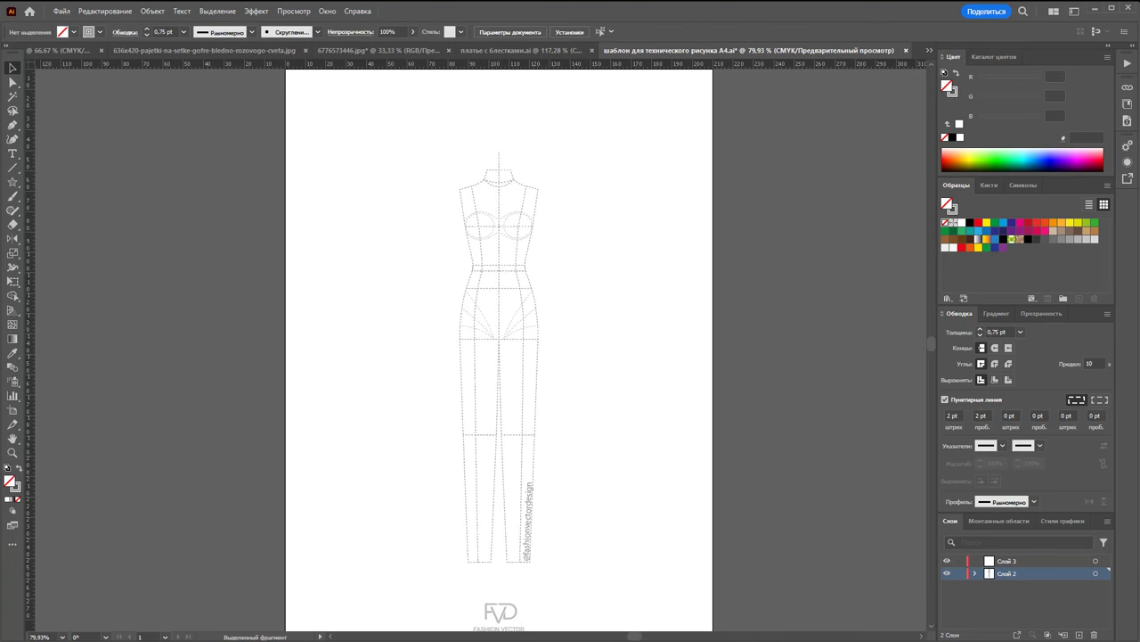
Move the whole croquis about 47 mm left and make layer Слой 3 active
click(7, 85)
drag(388, 133, 586, 583)
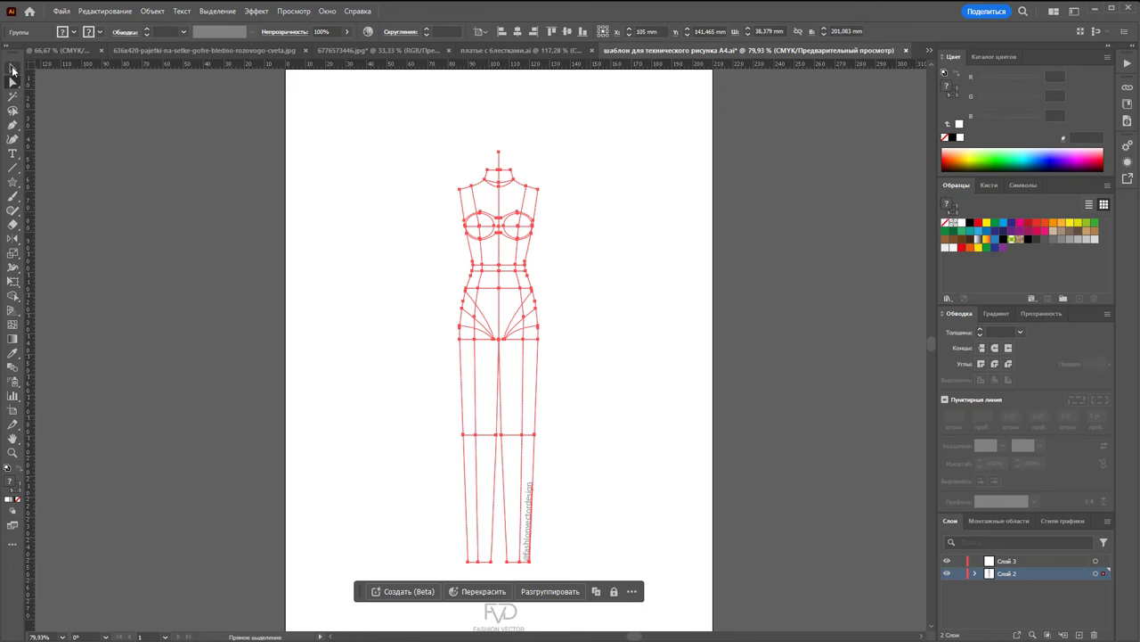
click(13, 68)
mouse_move(526, 270)
mouse_down()
mouse_move(428, 270)
mouse_move(439, 269)
mouse_up()
click(537, 258)
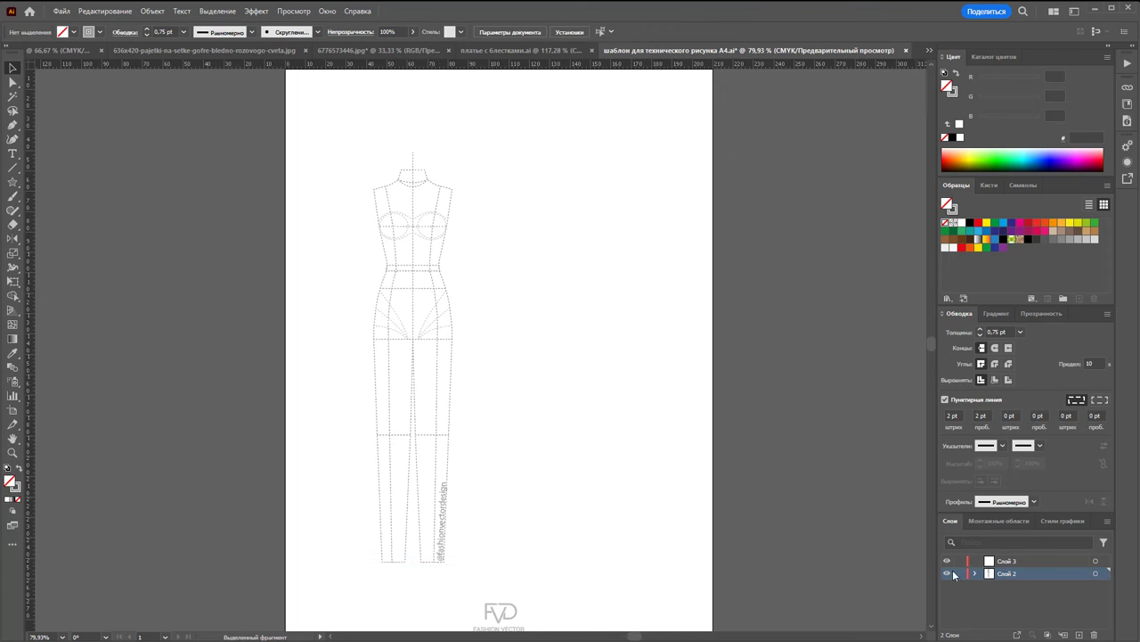
click(1015, 561)
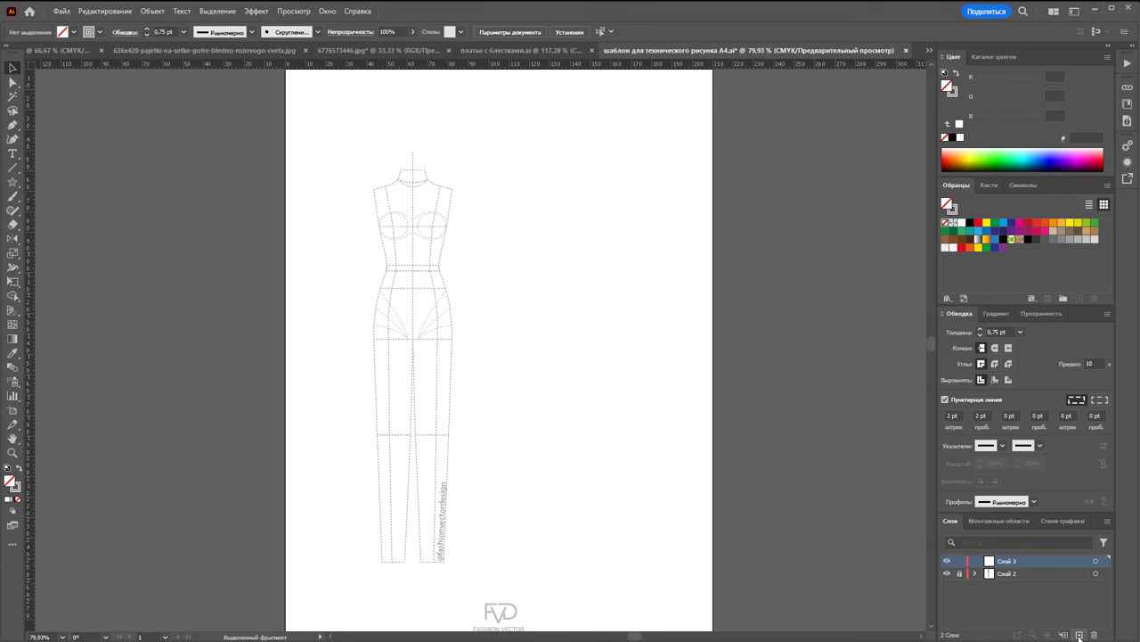
Zoom in on the torso and set a solid black (1D1D1B) 1 pt stroke with dashes off
click(11, 452)
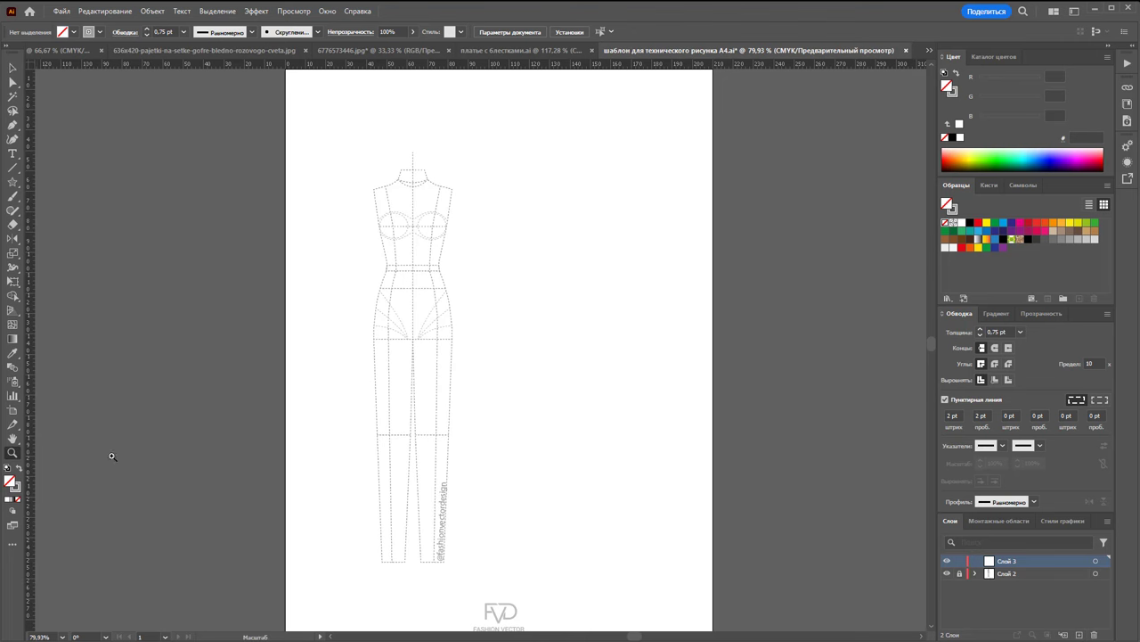
drag(385, 256, 559, 360)
scroll(350, 345, up, 2)
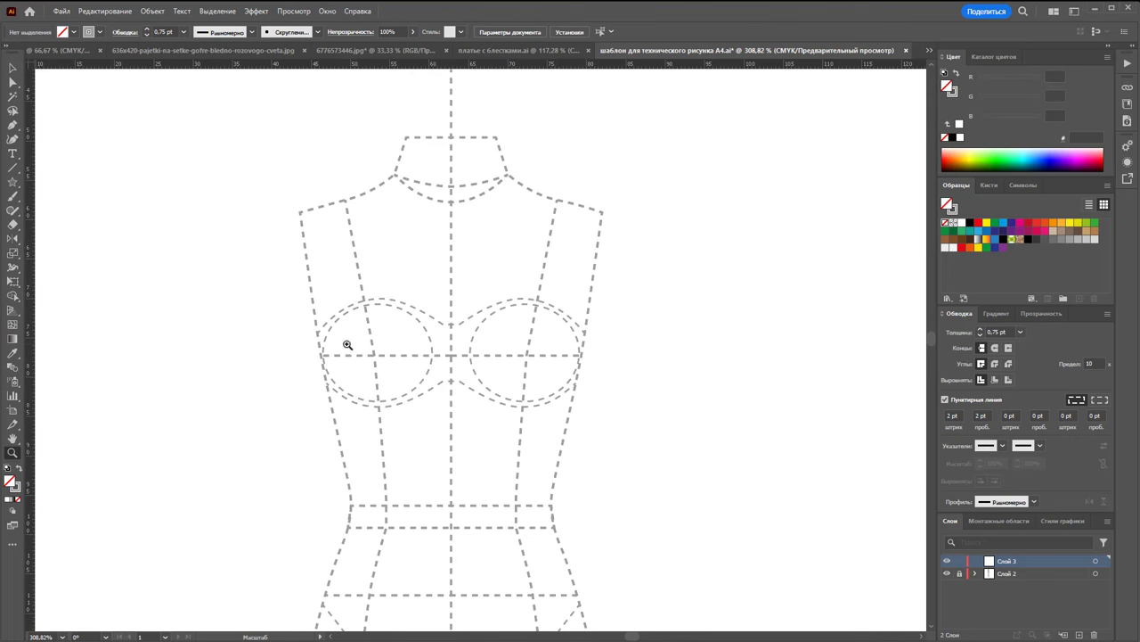
click(14, 490)
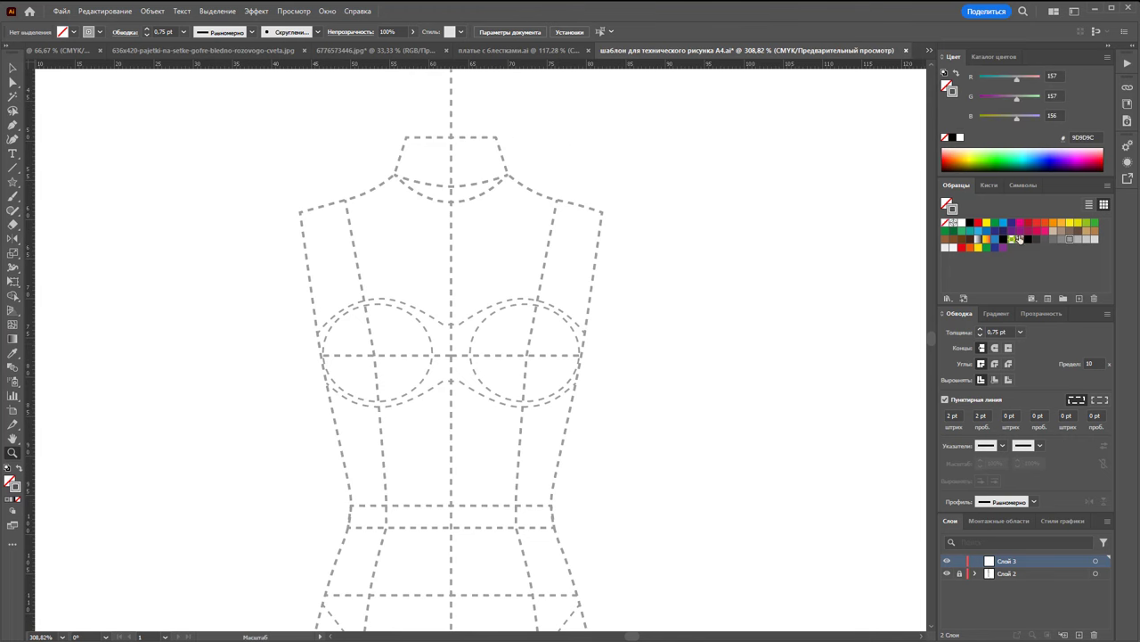
click(972, 224)
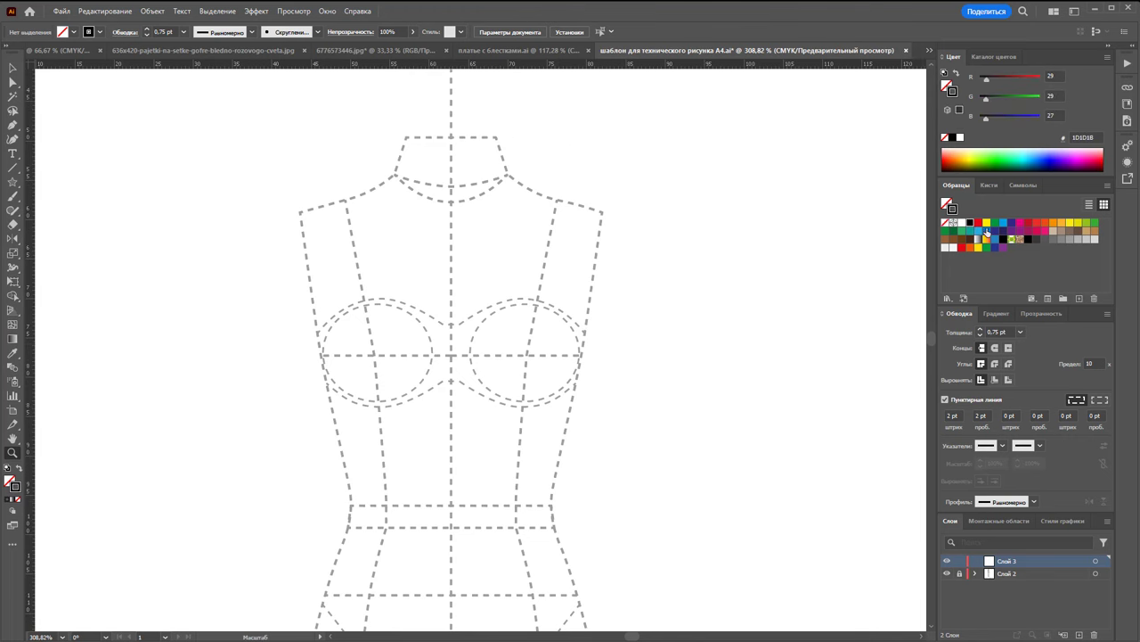
click(1021, 331)
click(1036, 384)
click(945, 399)
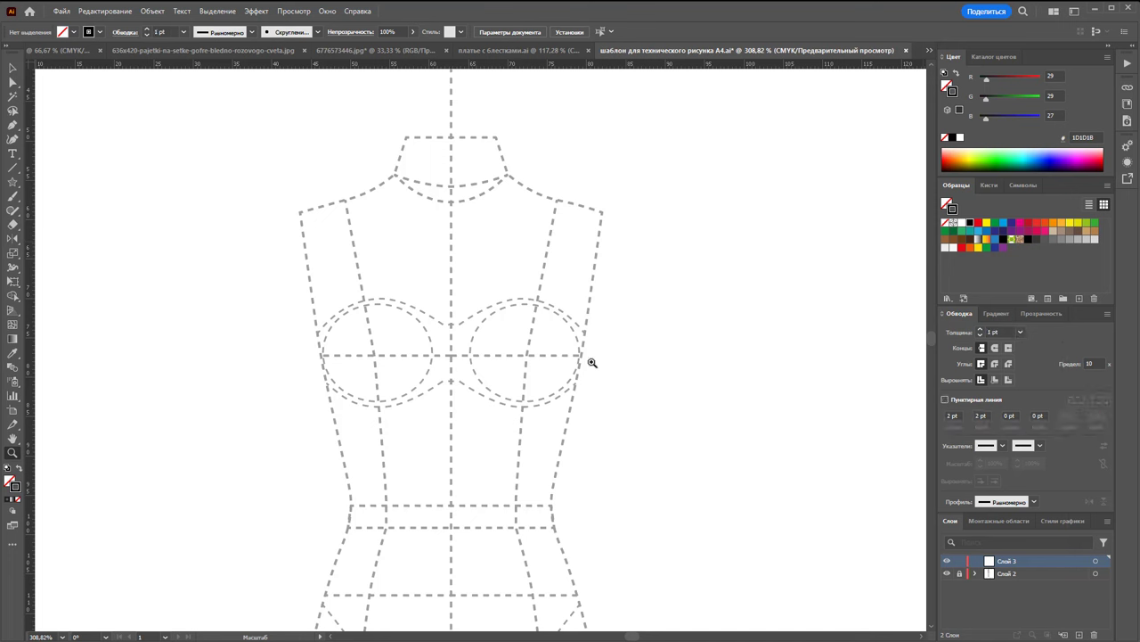
click(11, 125)
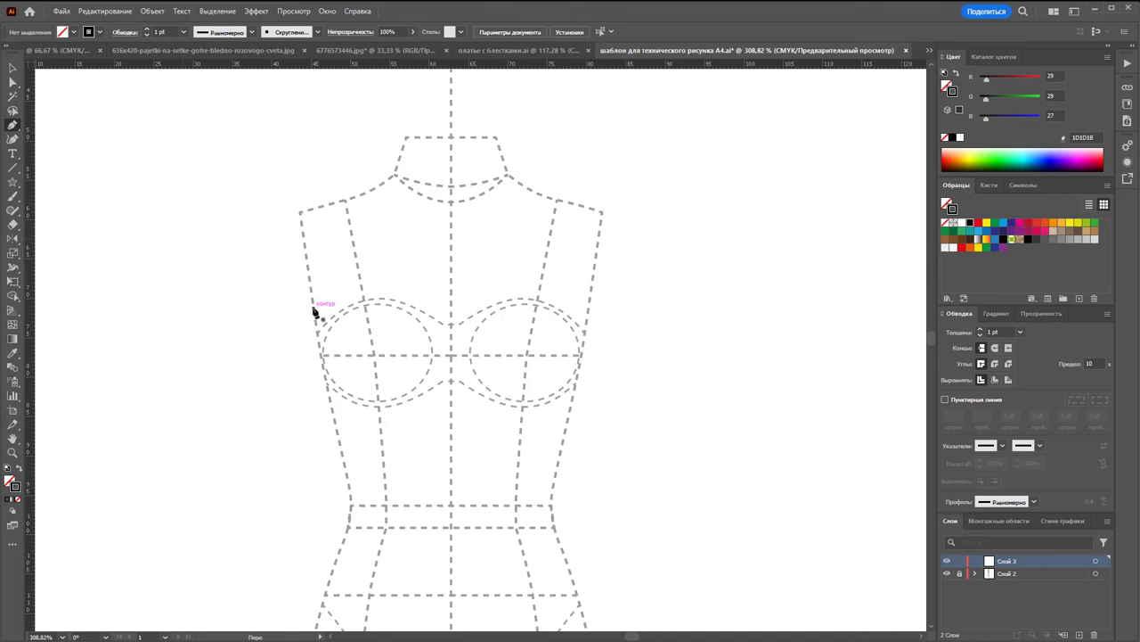
Trace the one-shoulder bodice outline from the left underarm to the waistline and close it
click(313, 311)
drag(397, 265, 424, 279)
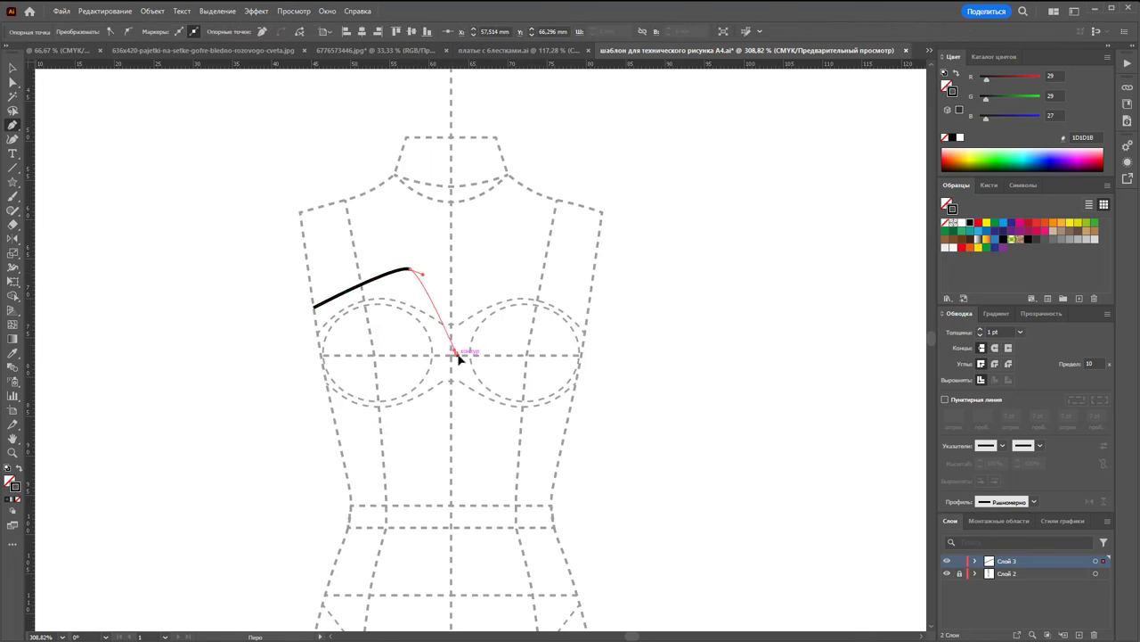
drag(456, 353, 466, 364)
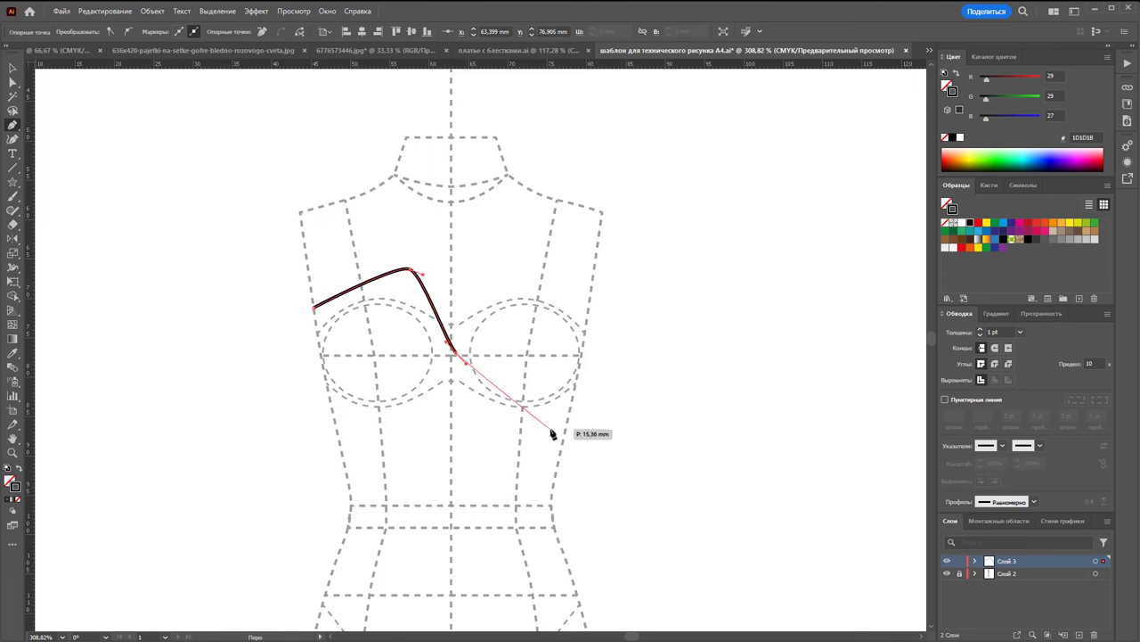
drag(563, 439, 565, 447)
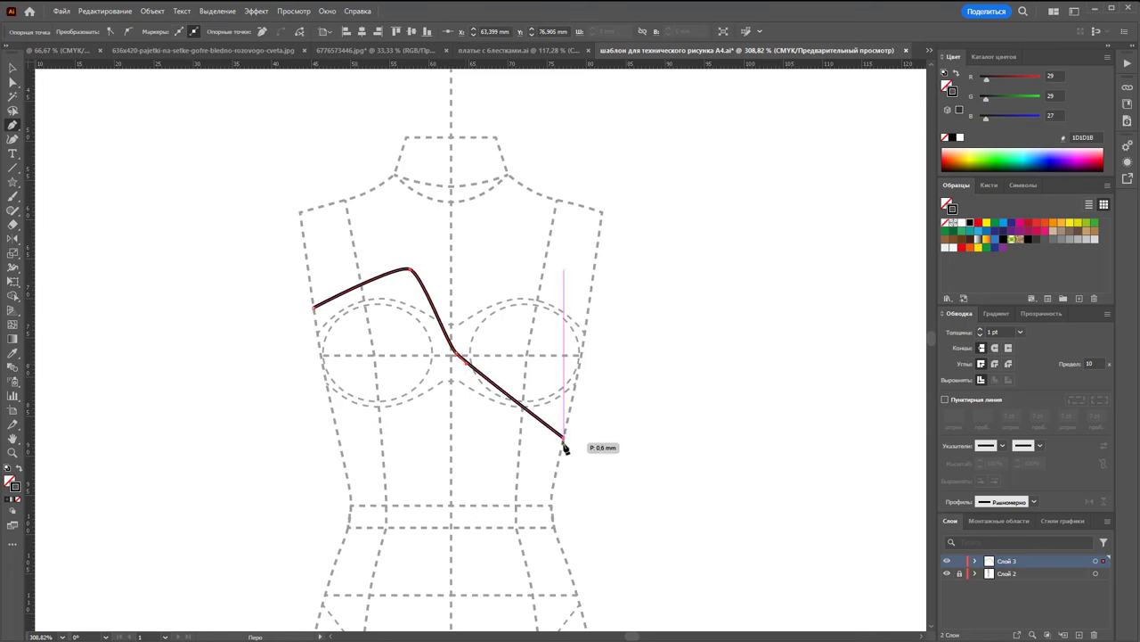
click(559, 462)
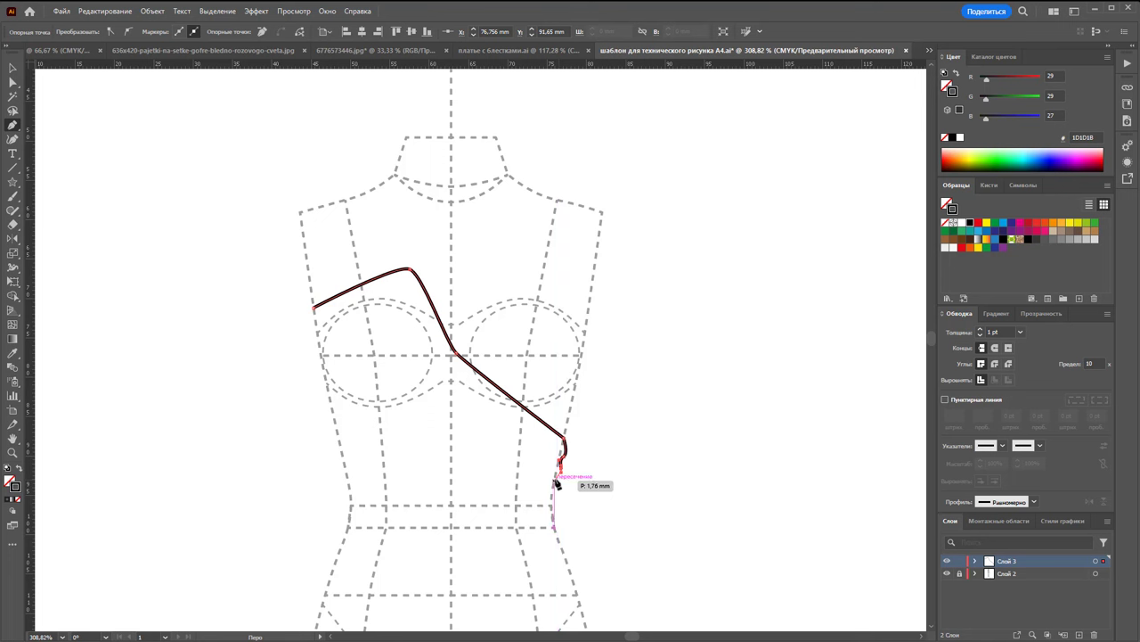
key(ctrl+z)
click(557, 473)
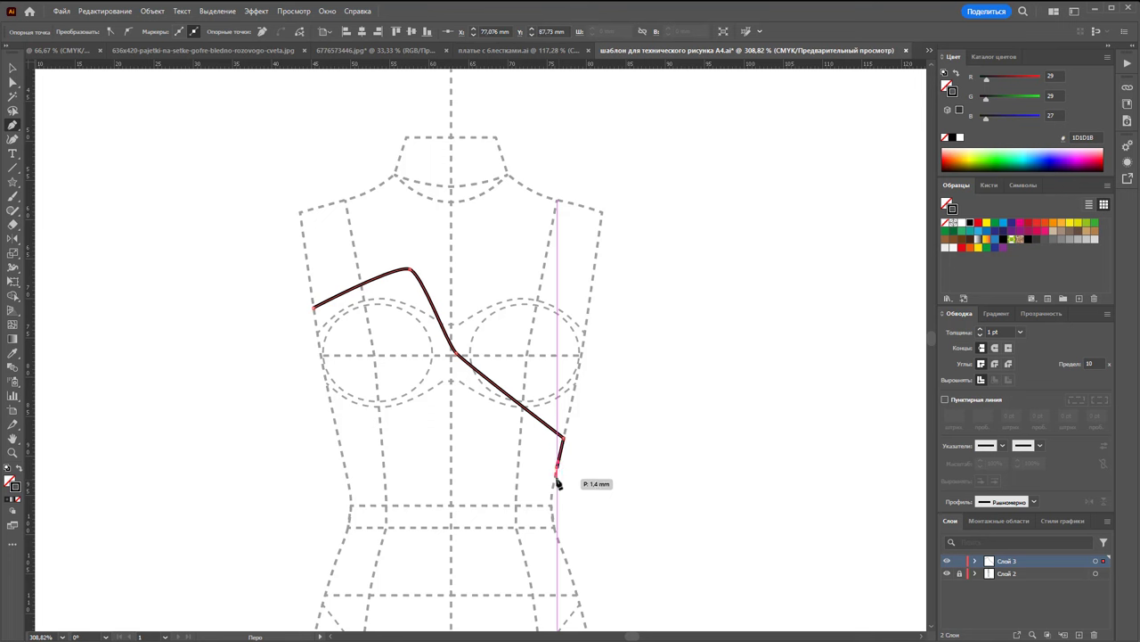
click(552, 503)
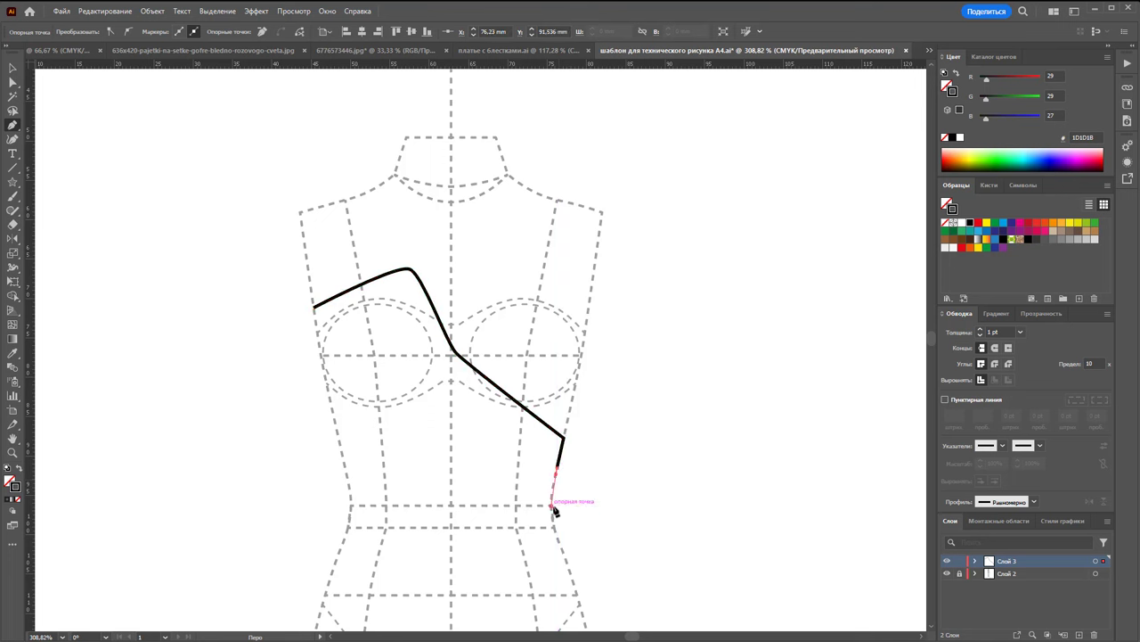
click(350, 506)
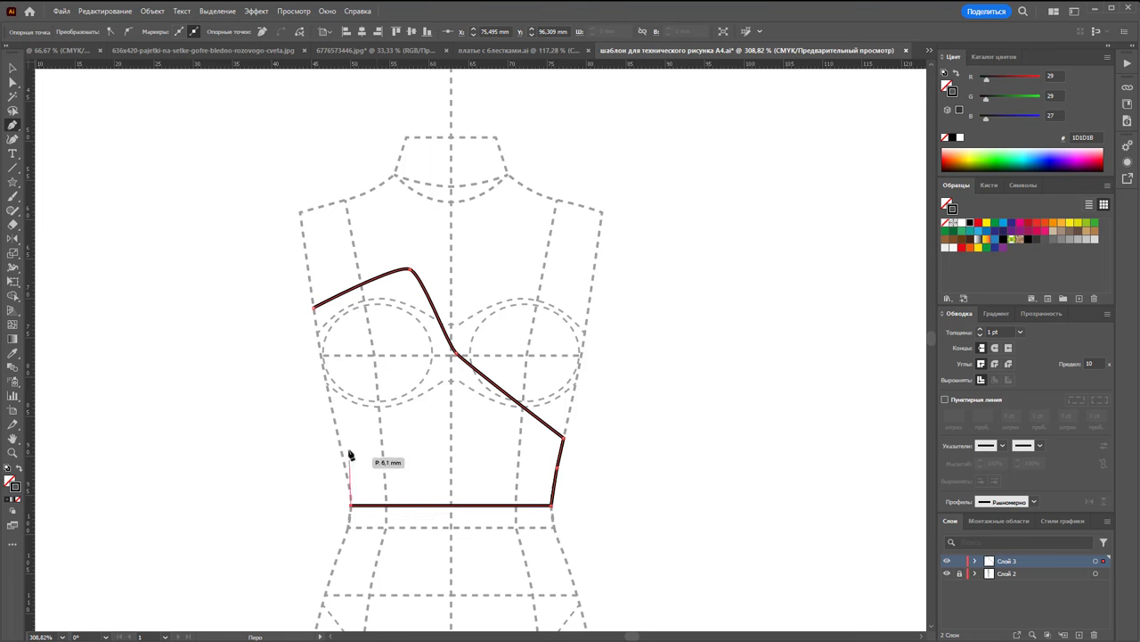
click(312, 306)
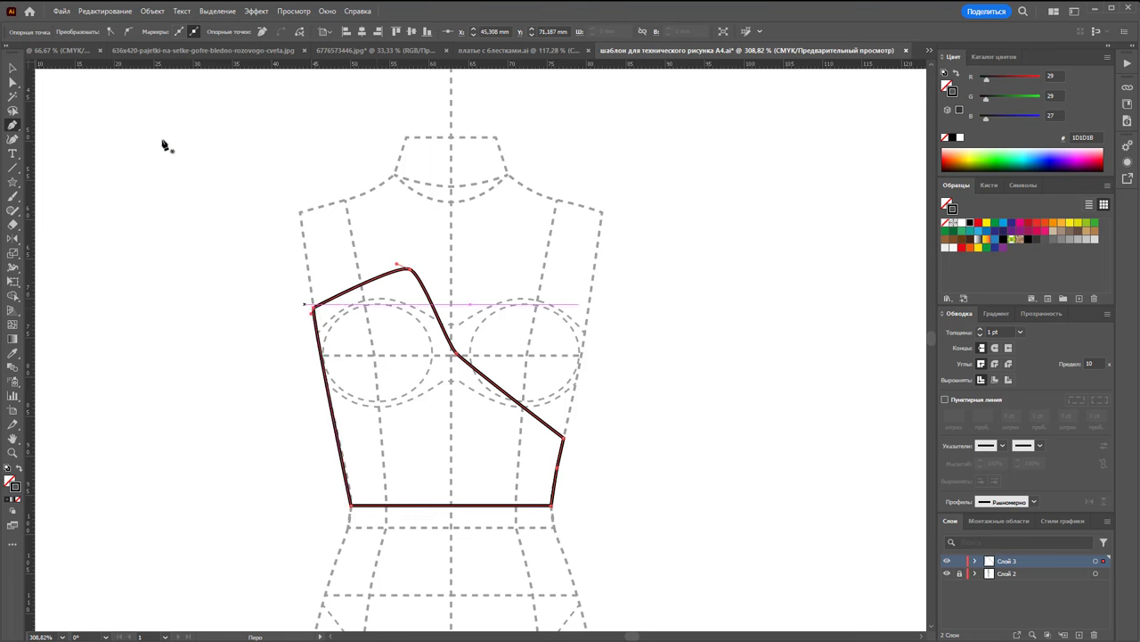
Nudge the neckline's top anchor slightly down and deselect the bodice
key(a)
drag(412, 273, 407, 278)
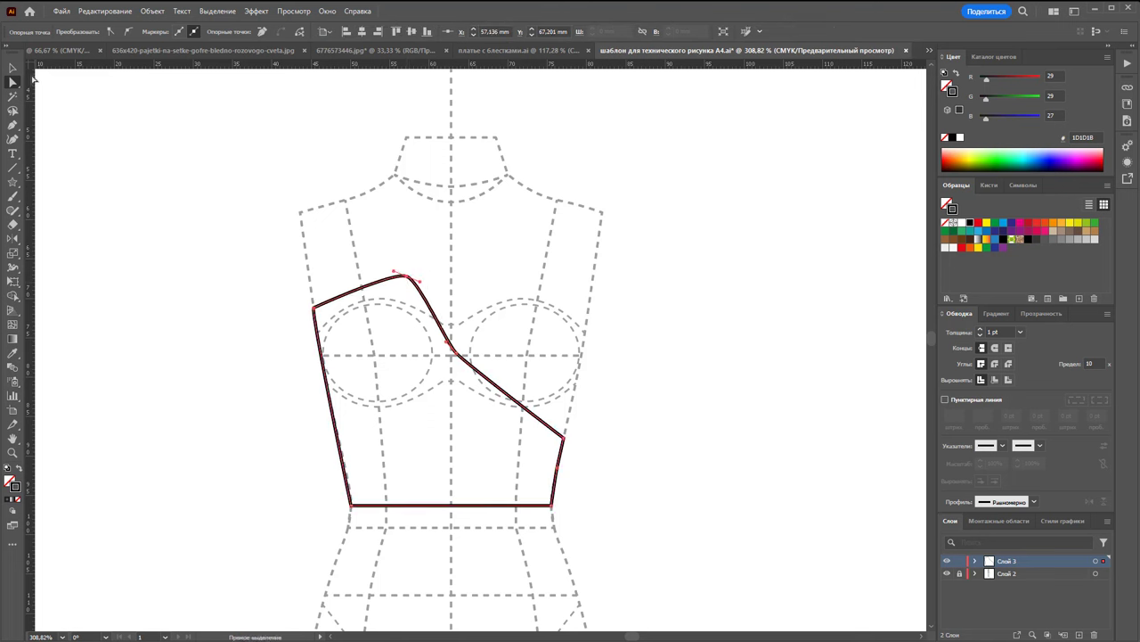
key(v)
click(116, 182)
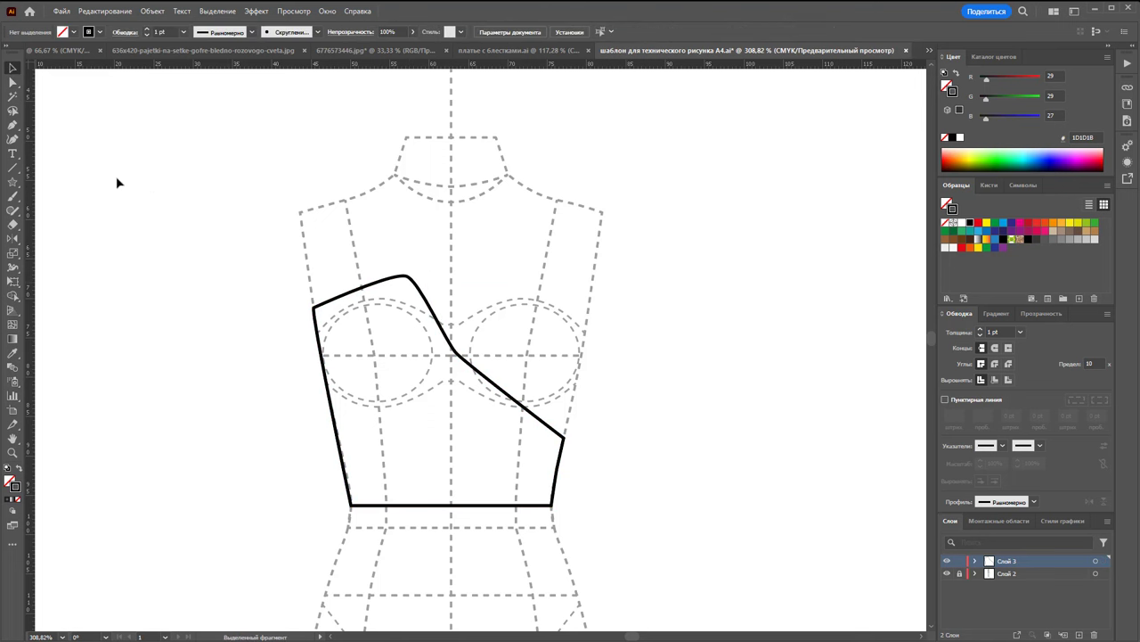
Draw the first two drape lines from the right side seam toward the left bust
click(13, 125)
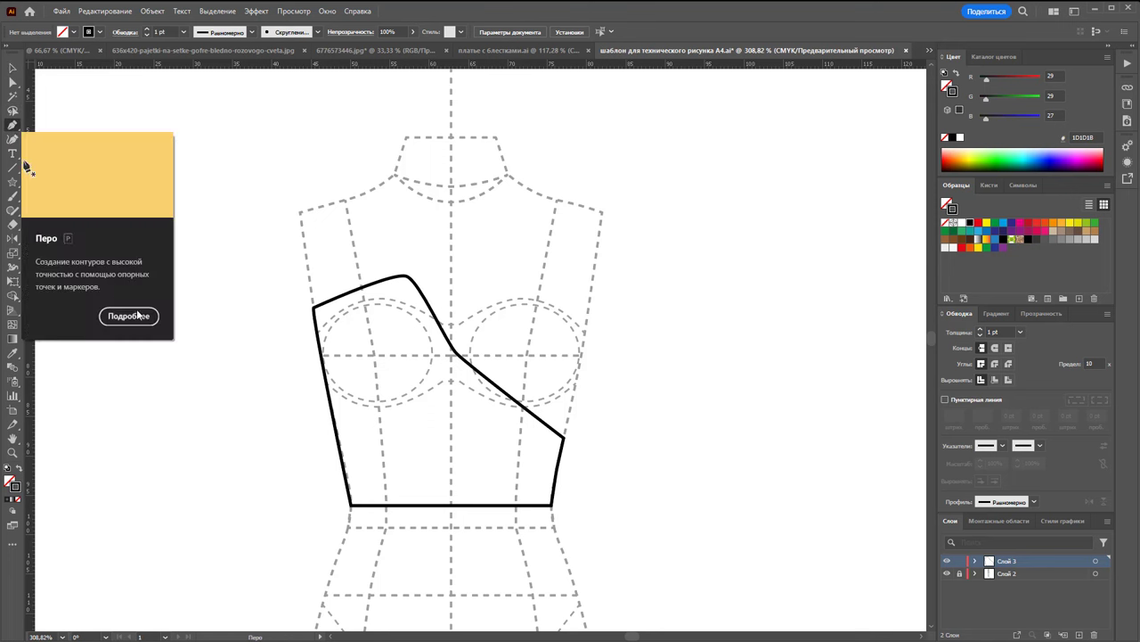
click(562, 440)
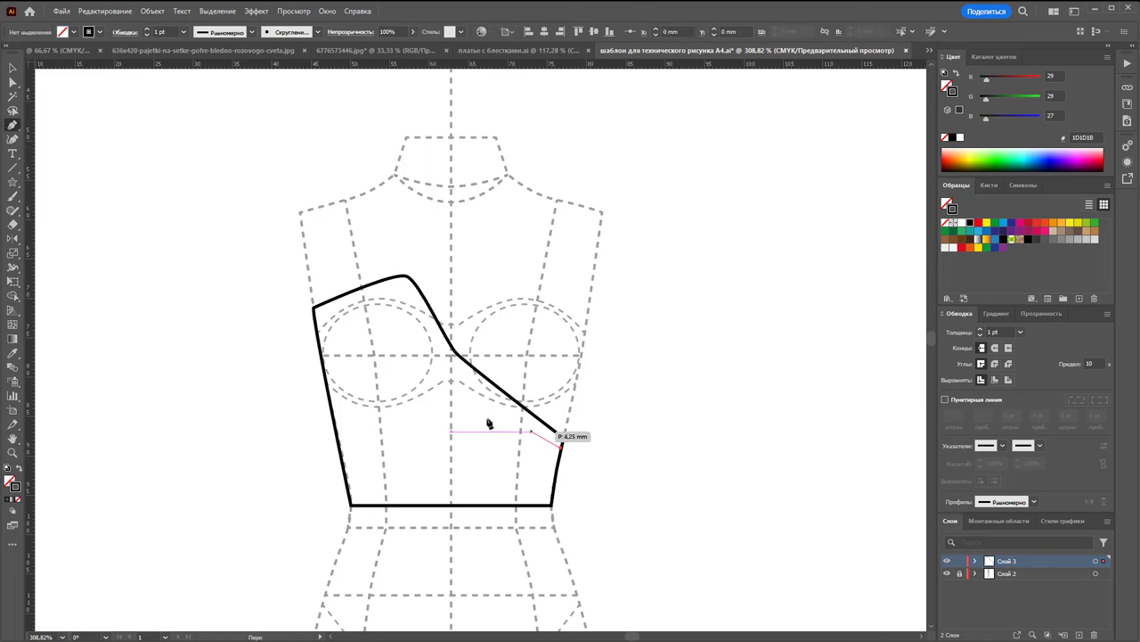
click(440, 378)
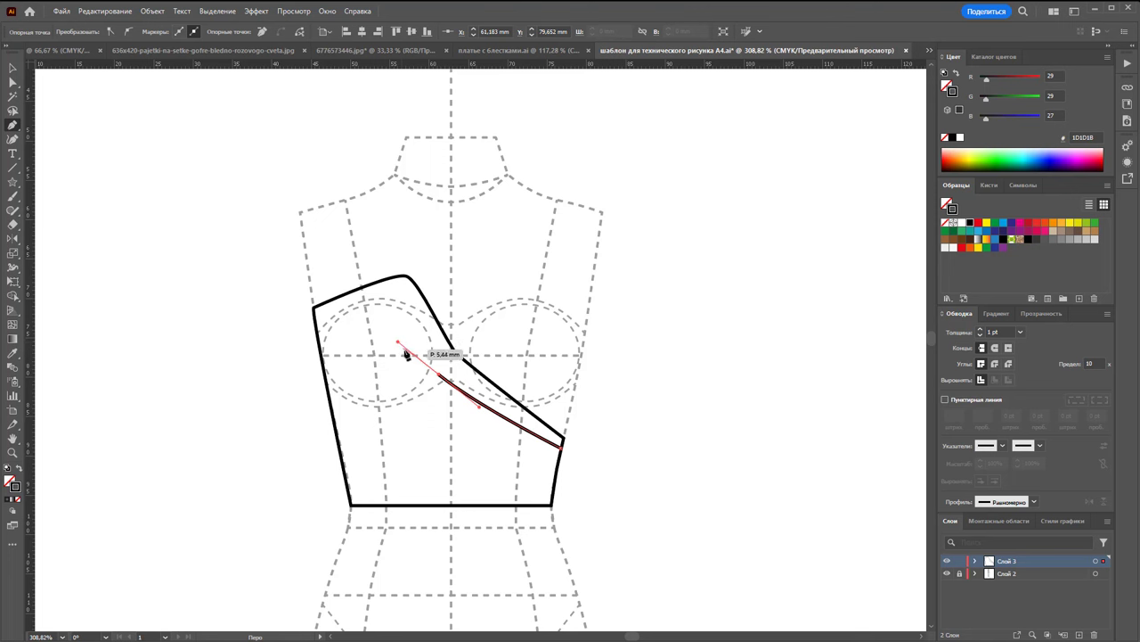
click(398, 342)
ctrl+click(419, 406)
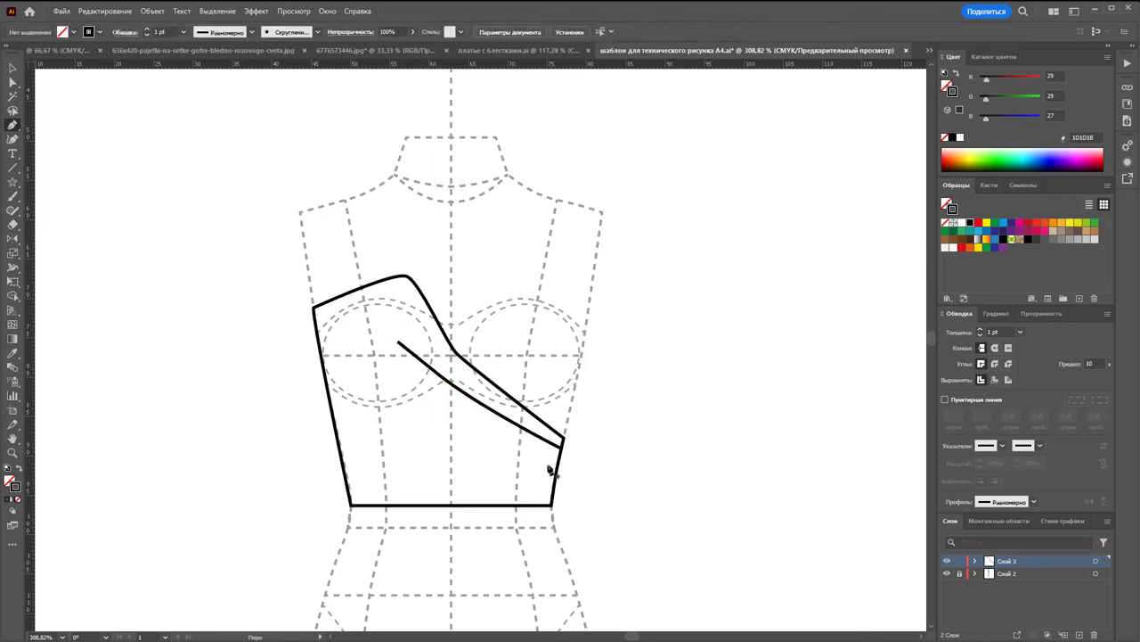
click(560, 461)
click(502, 448)
click(462, 431)
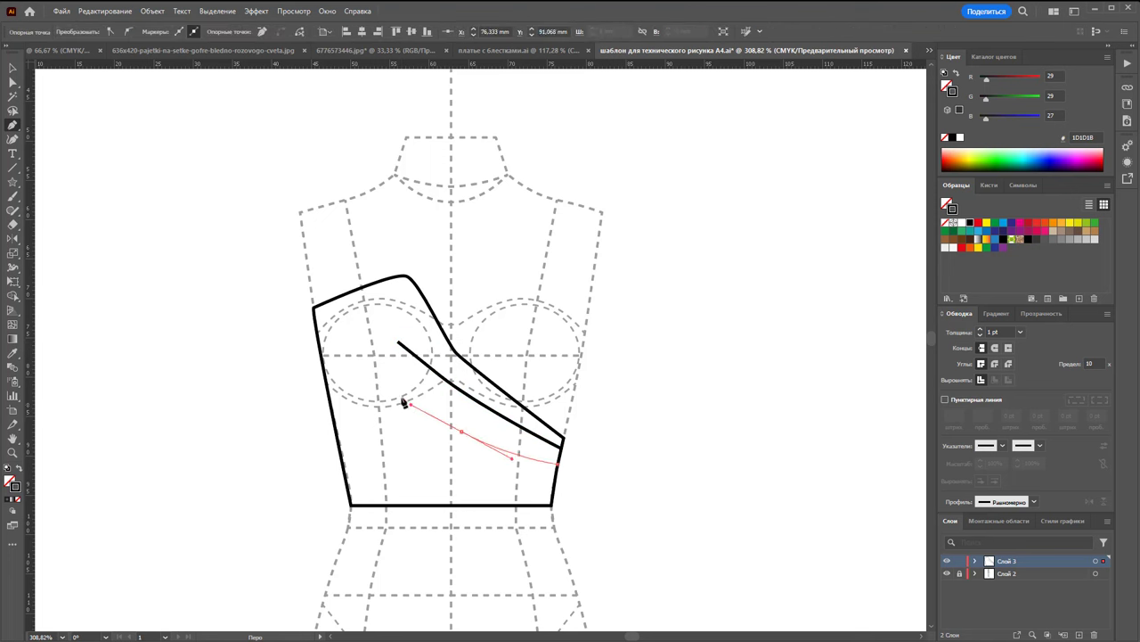
click(390, 391)
ctrl+click(427, 408)
Draw the third and fourth drape lines from the side seam, curving the last one
click(554, 485)
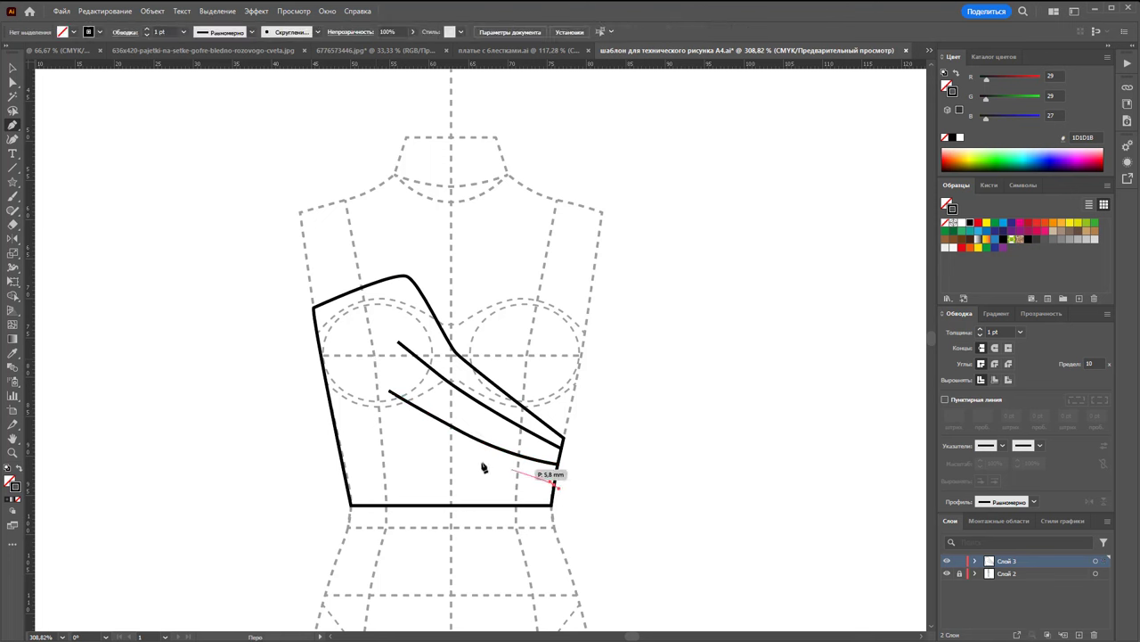
click(452, 458)
click(389, 426)
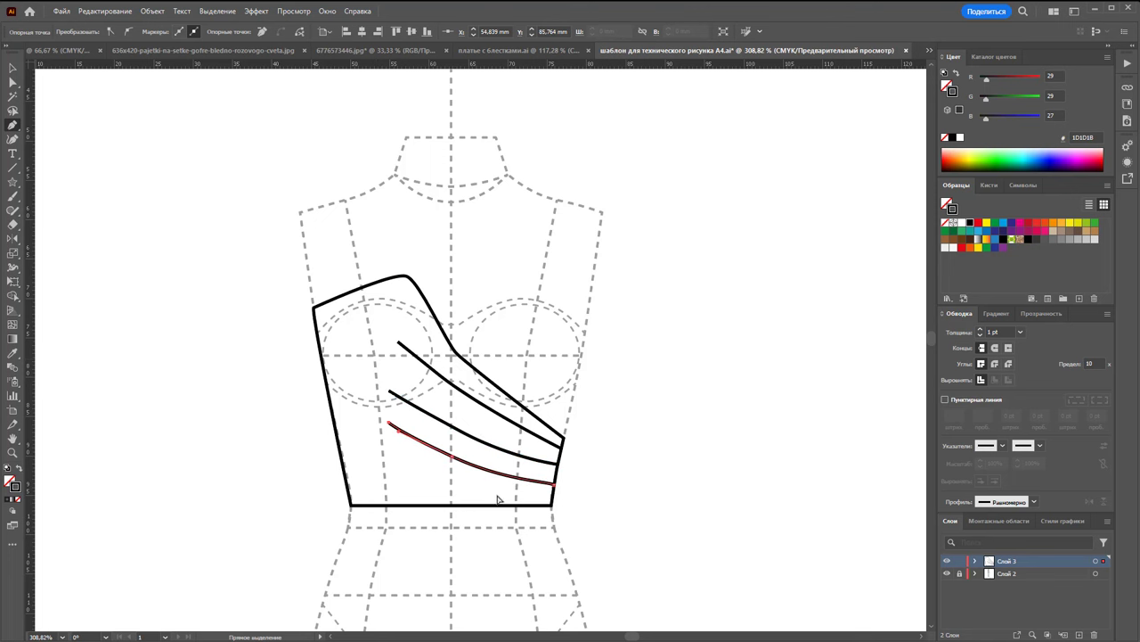
ctrl+click(554, 501)
click(554, 483)
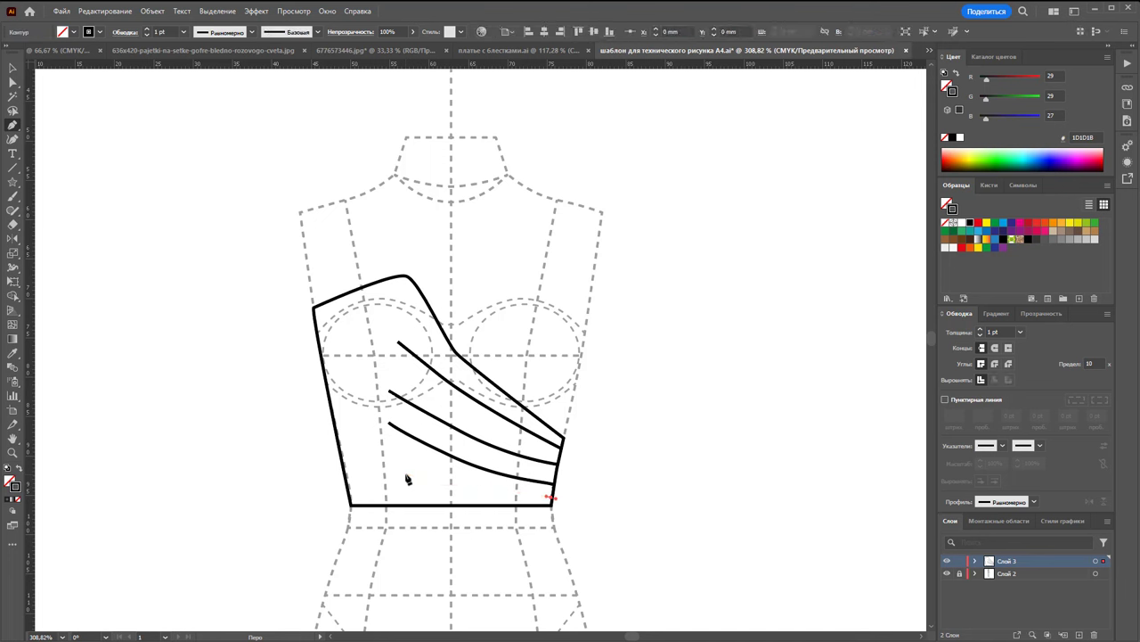
drag(406, 473, 369, 458)
ctrl+click(356, 435)
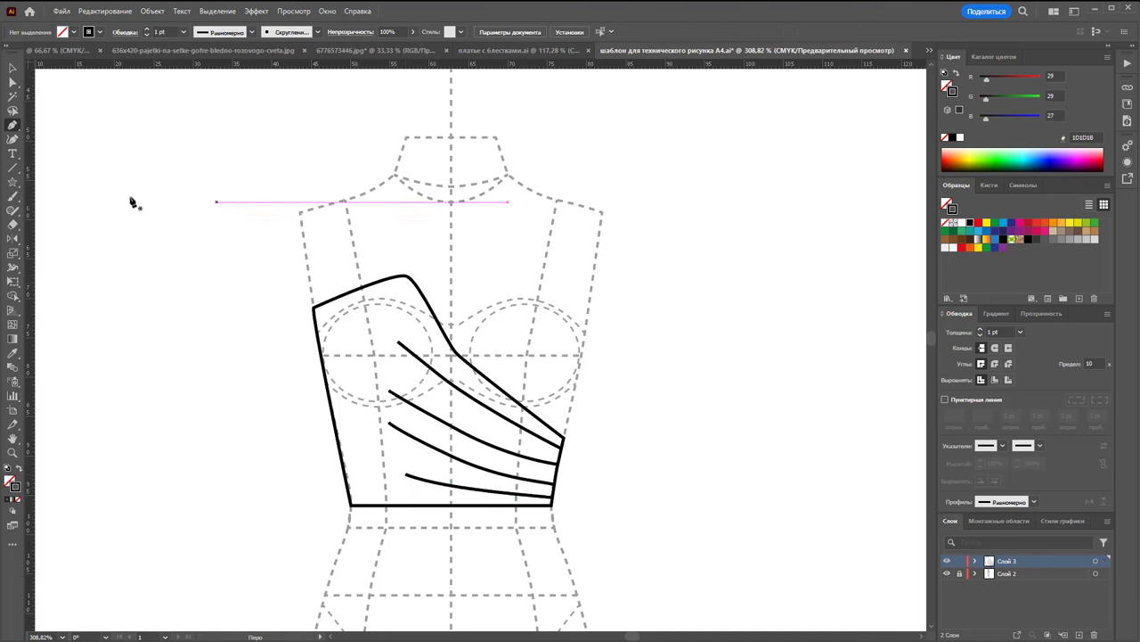
click(13, 68)
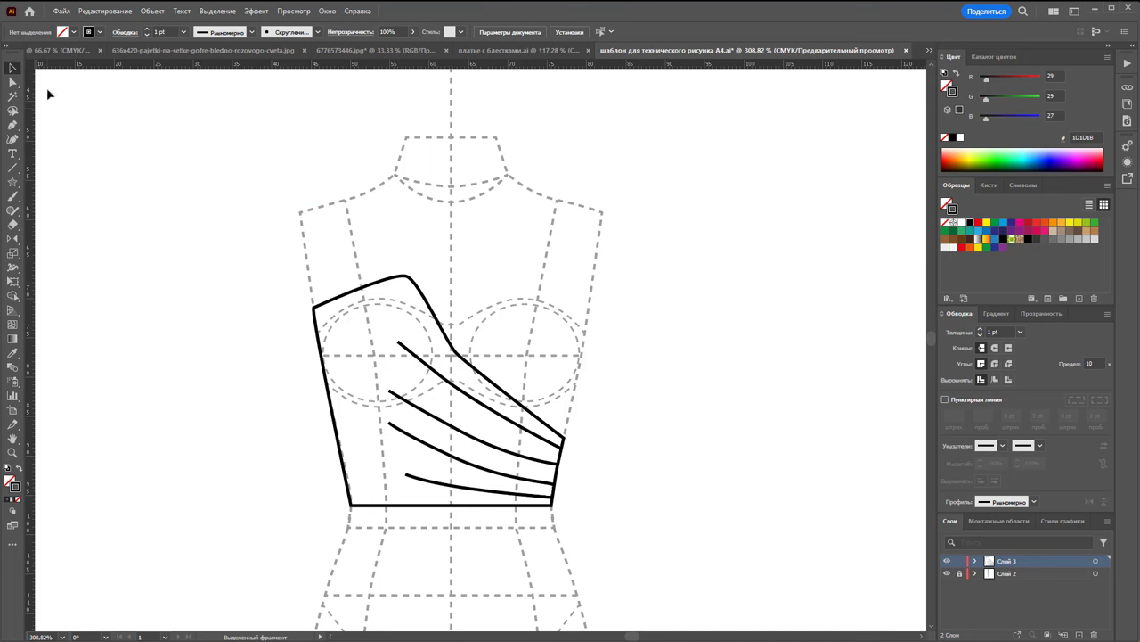
Give the four drape lines a tapered width profile
click(456, 385)
shift+click(436, 445)
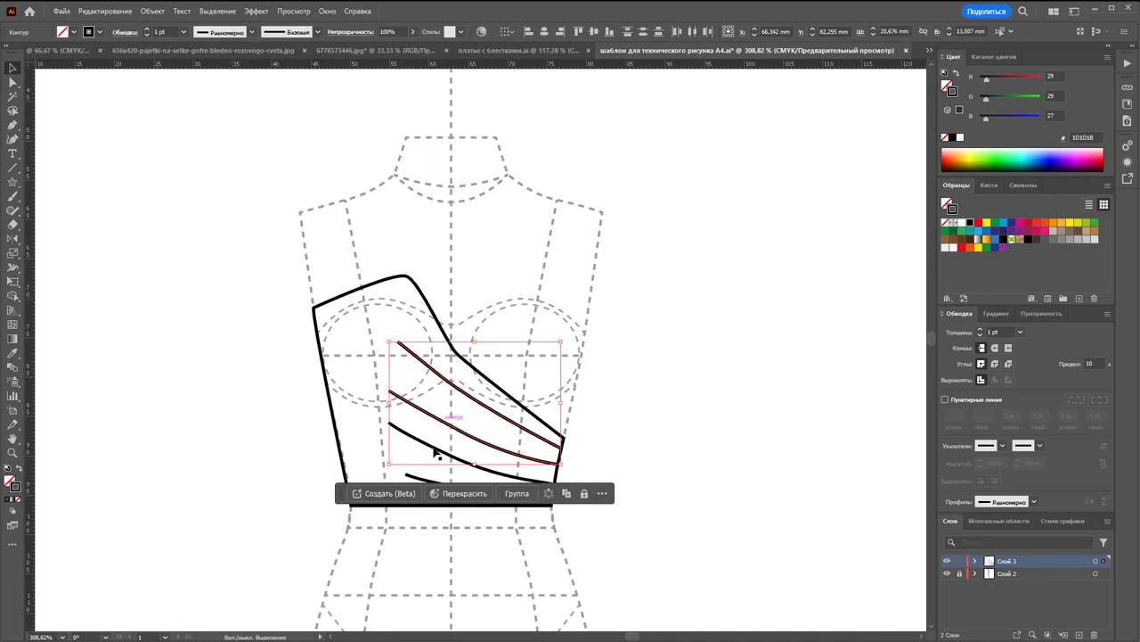
shift+click(426, 479)
shift+click(424, 482)
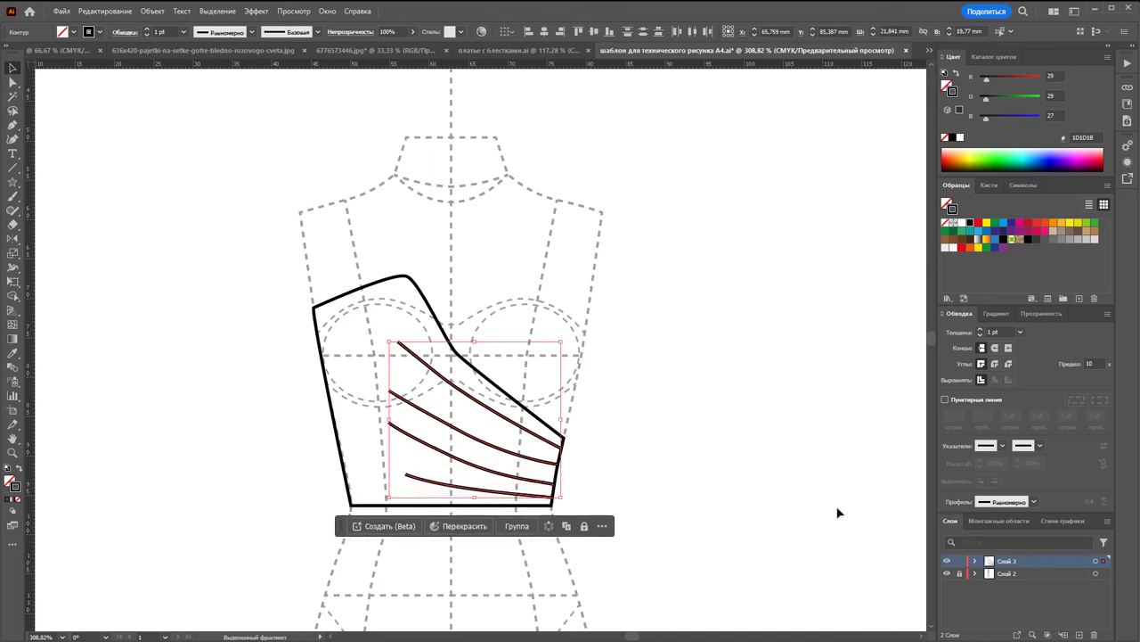
click(1034, 502)
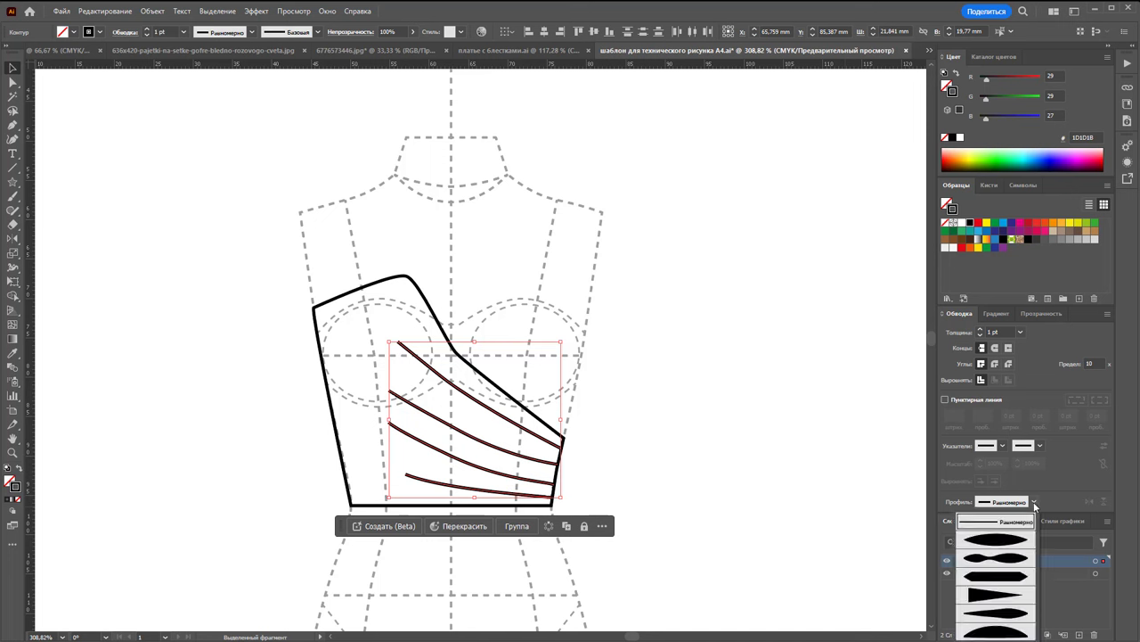
click(1003, 595)
click(641, 462)
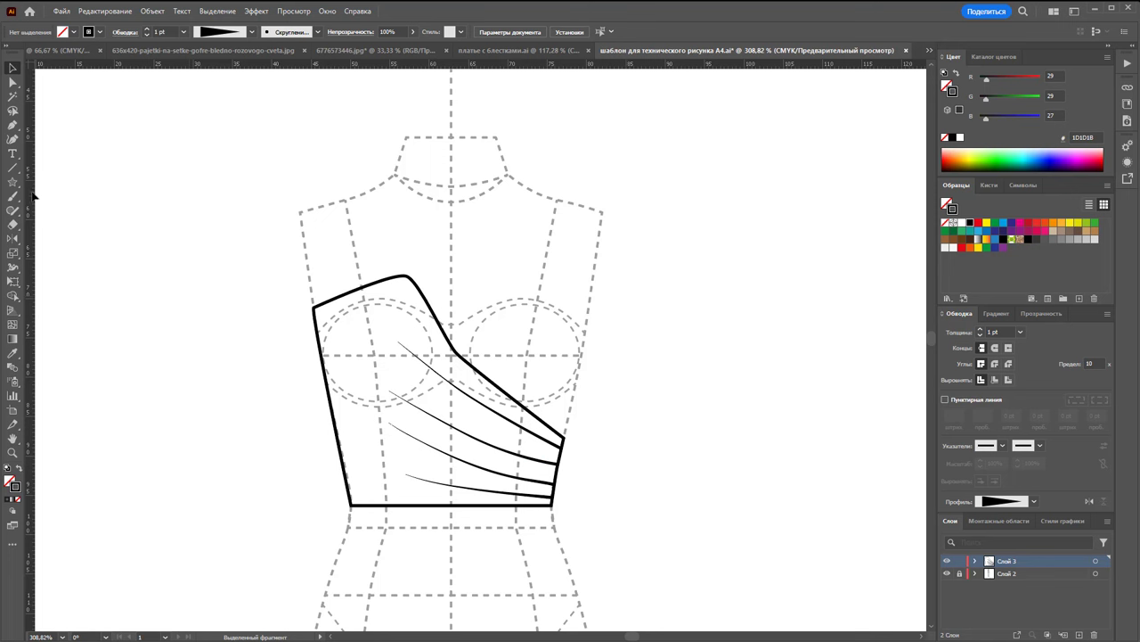
Begin a pleat path from the upper drape line's right end toward the bust
click(15, 127)
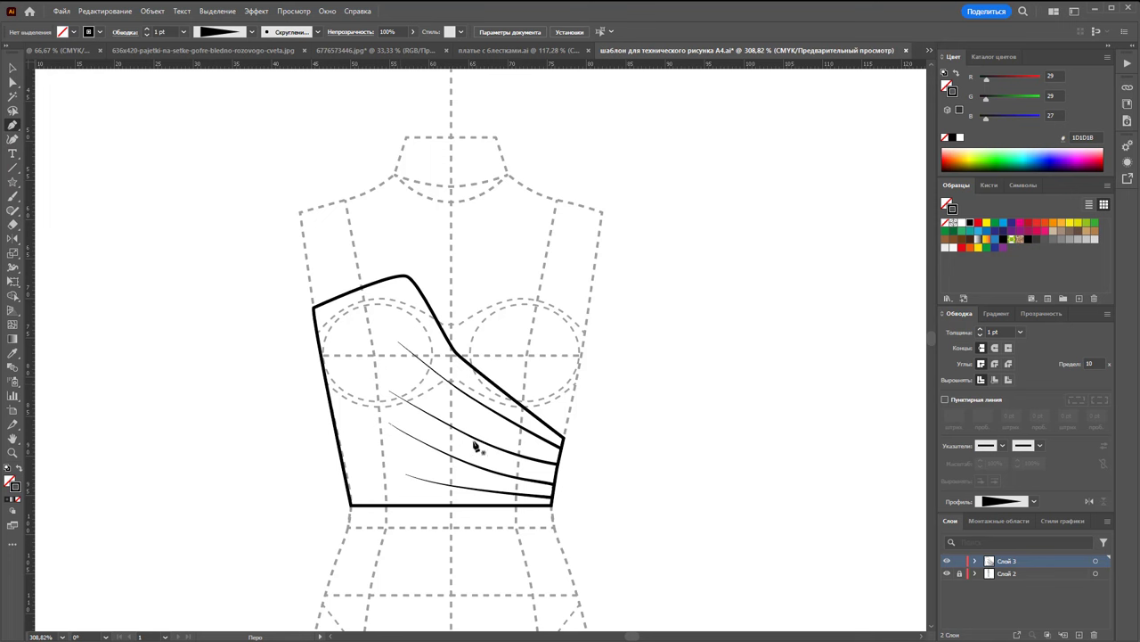
click(562, 458)
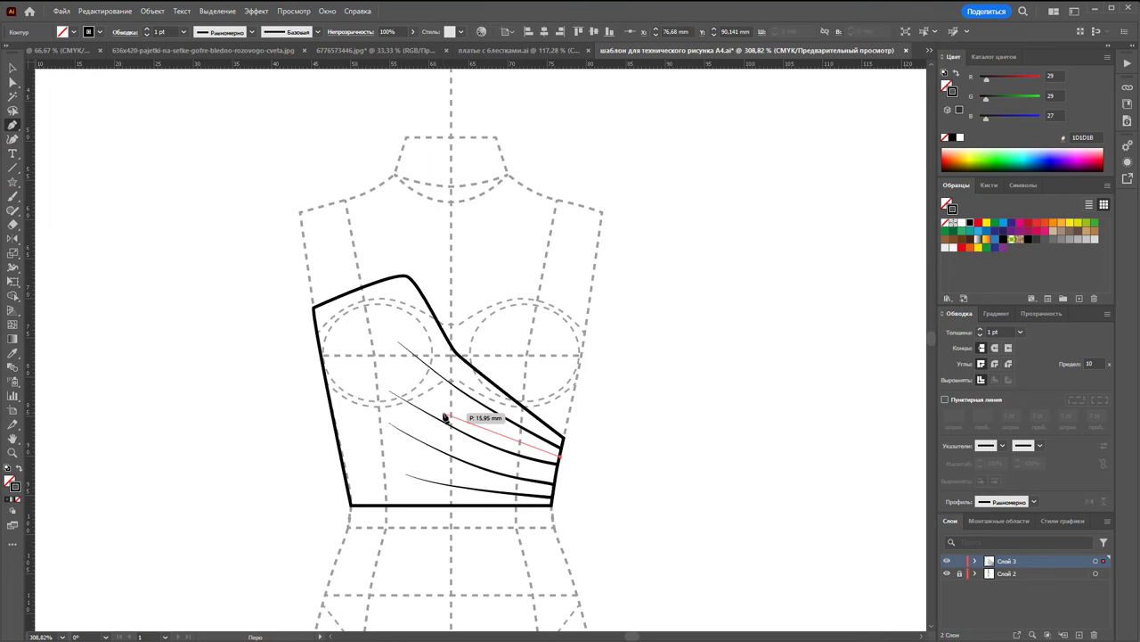
click(403, 395)
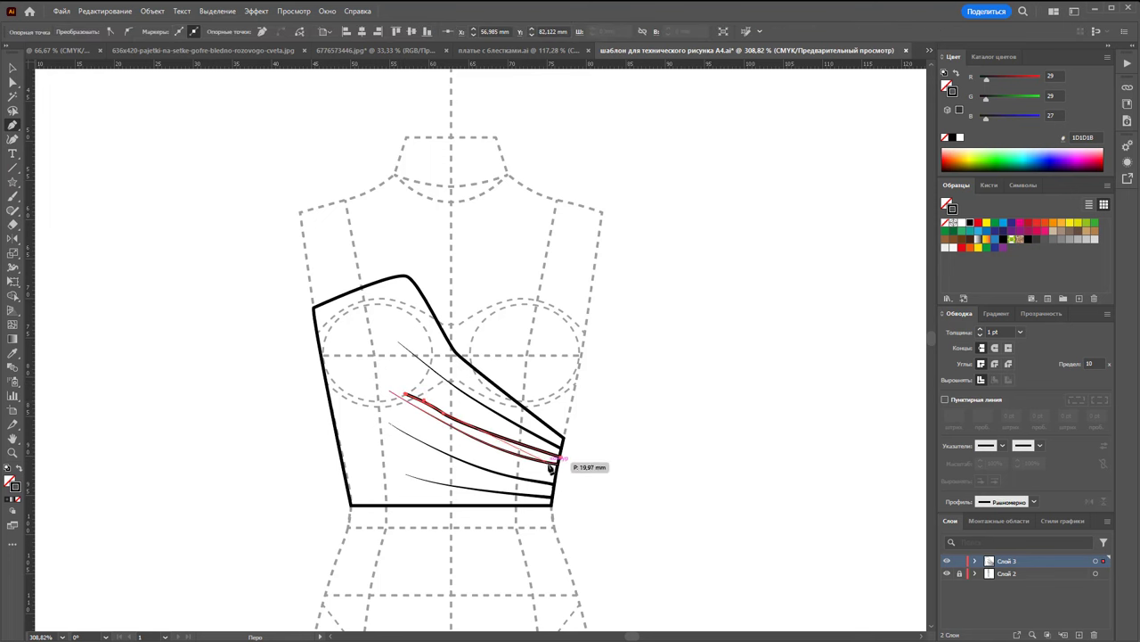
Draw thin pointed pleat shapes along the upper, middle and hem drape lines
mouse_move(561, 460)
mouse_down()
mouse_move(482, 443)
mouse_move(499, 454)
mouse_up()
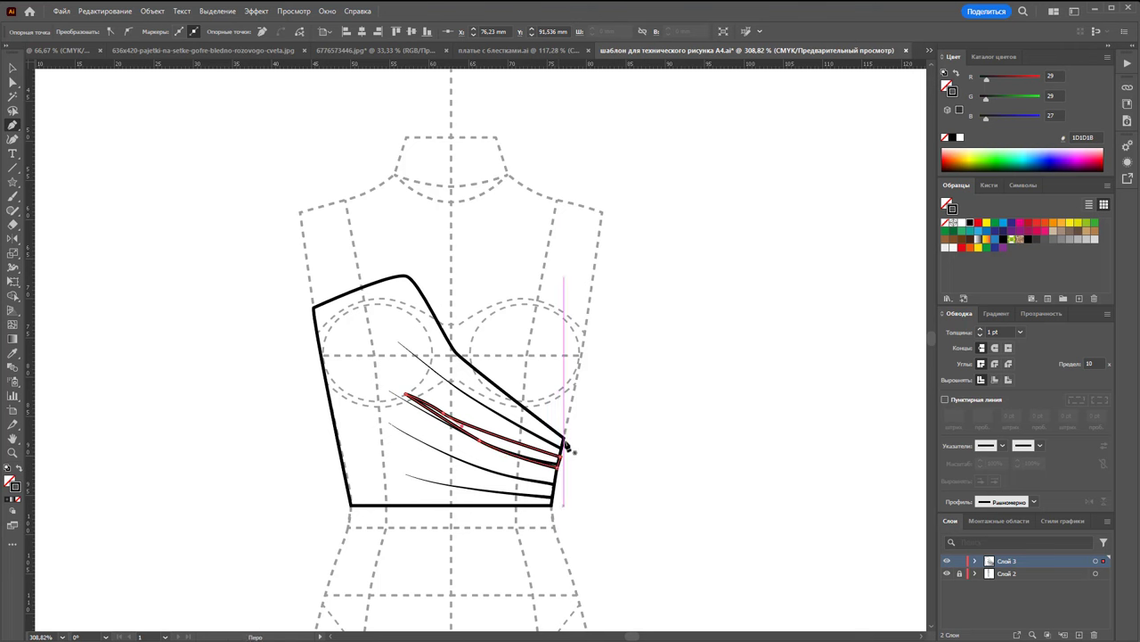
click(565, 445)
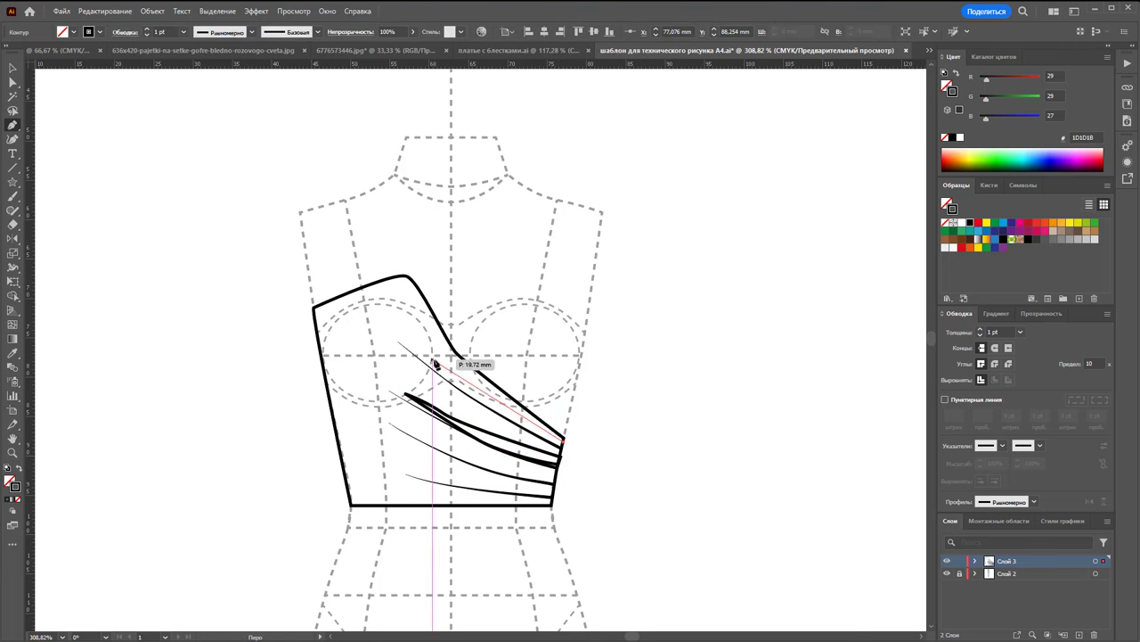
drag(432, 360, 449, 385)
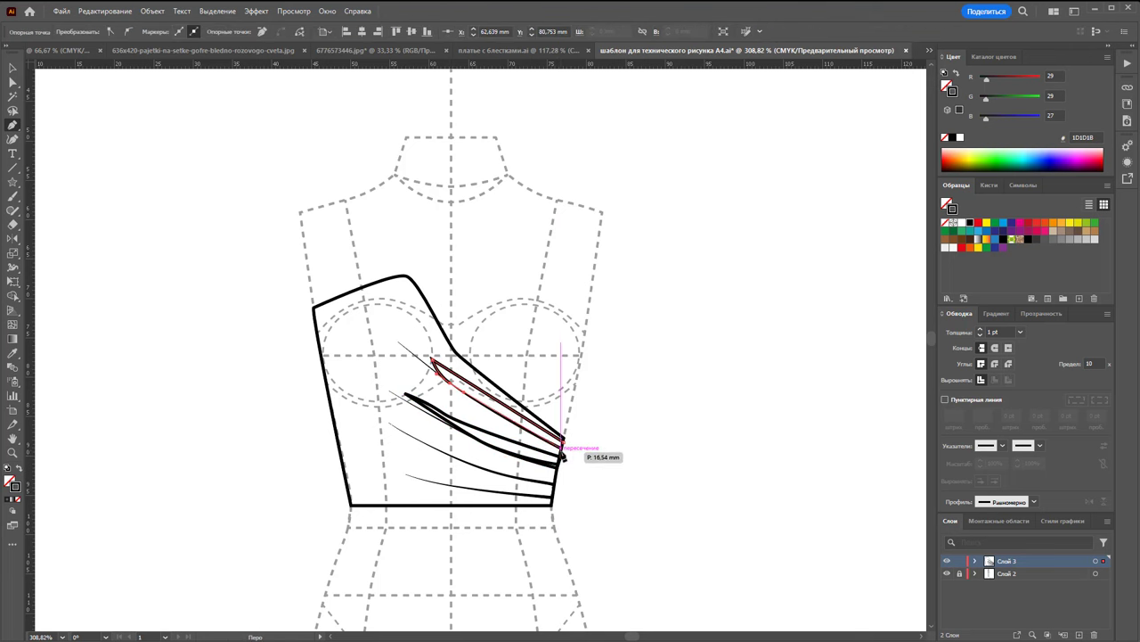
drag(562, 444, 484, 464)
drag(410, 428, 465, 460)
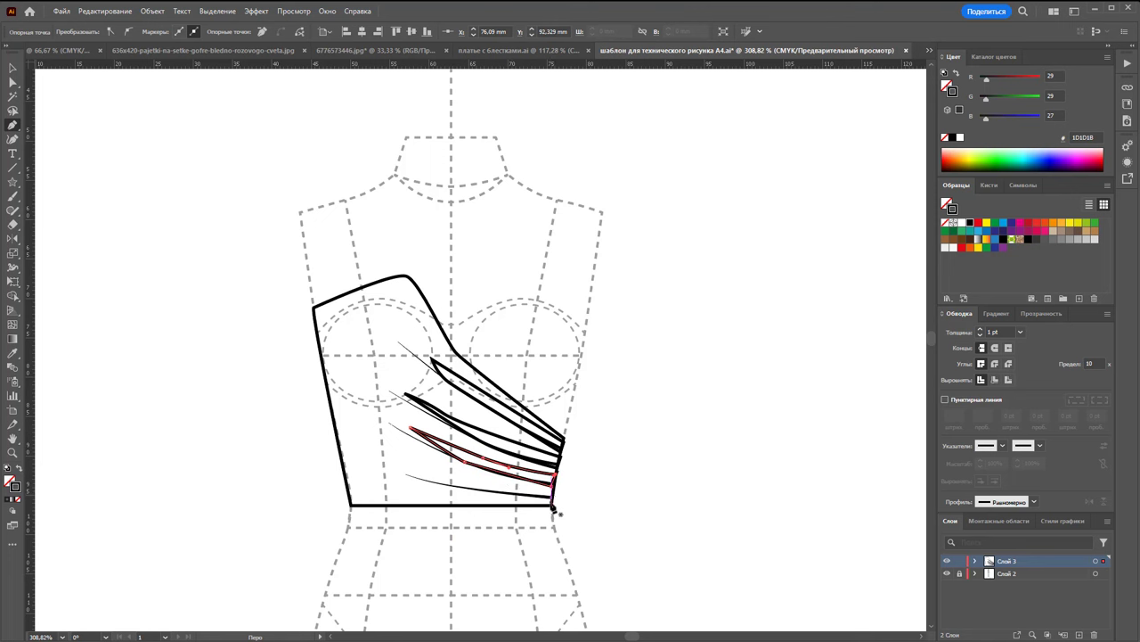
click(554, 496)
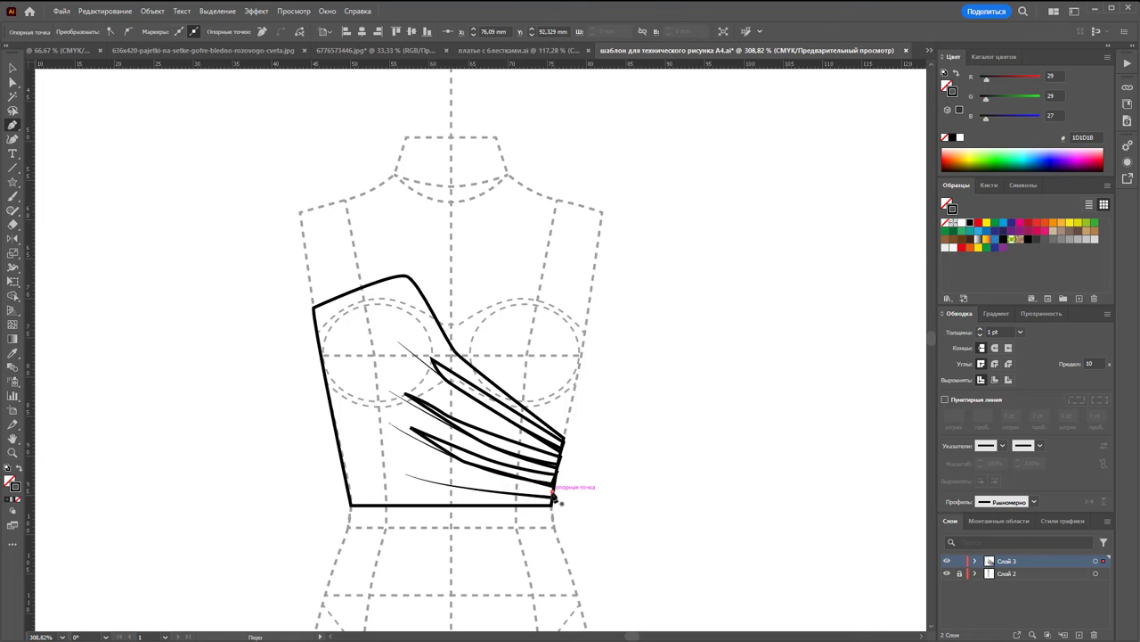
click(436, 482)
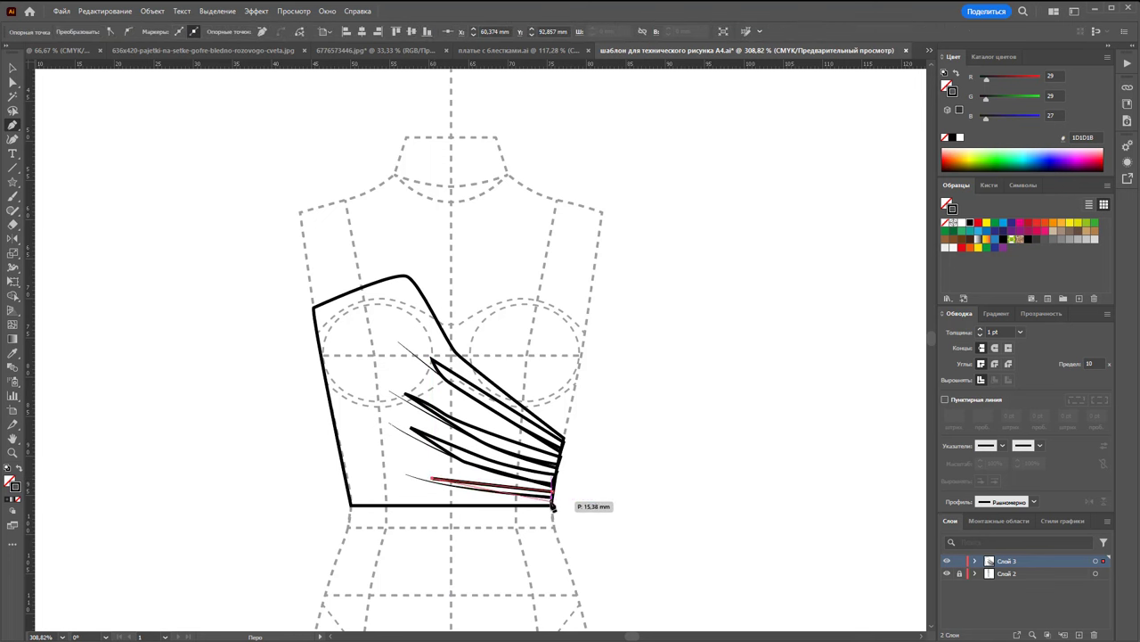
click(554, 496)
Outline the curved left side panel from underarm to waist and nudge its top anchor lower
click(345, 291)
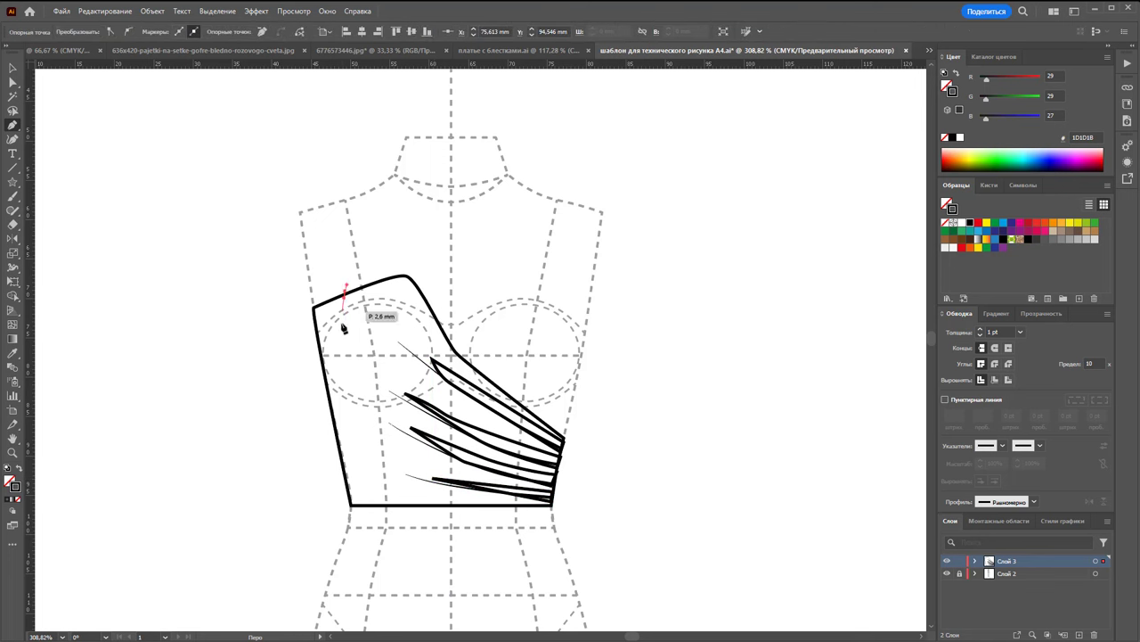
drag(372, 406, 380, 442)
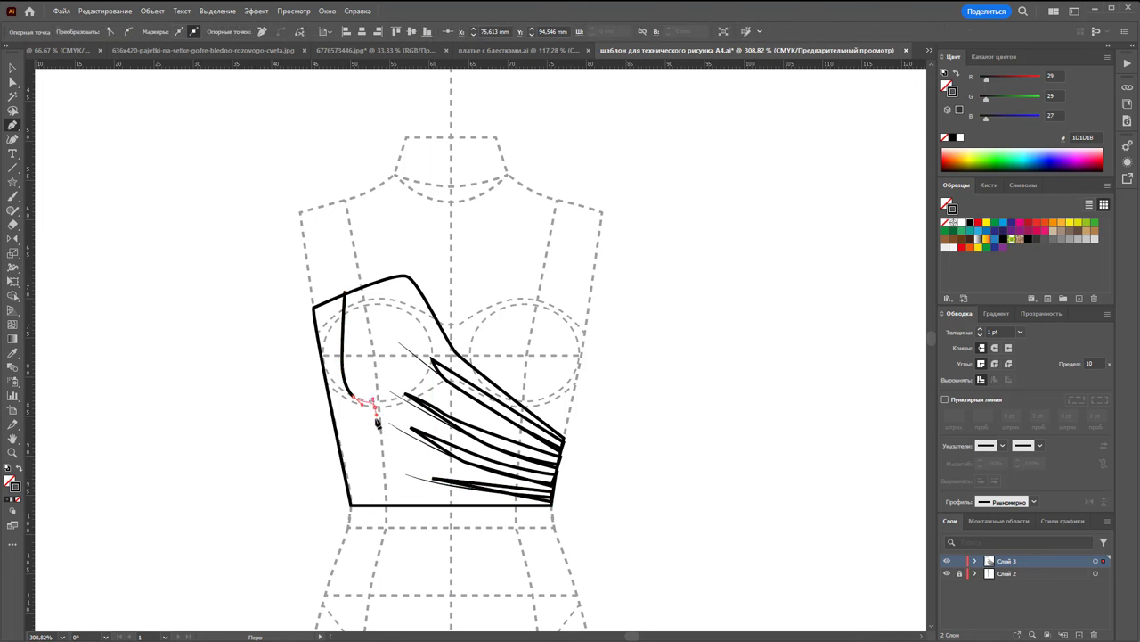
click(396, 501)
click(351, 504)
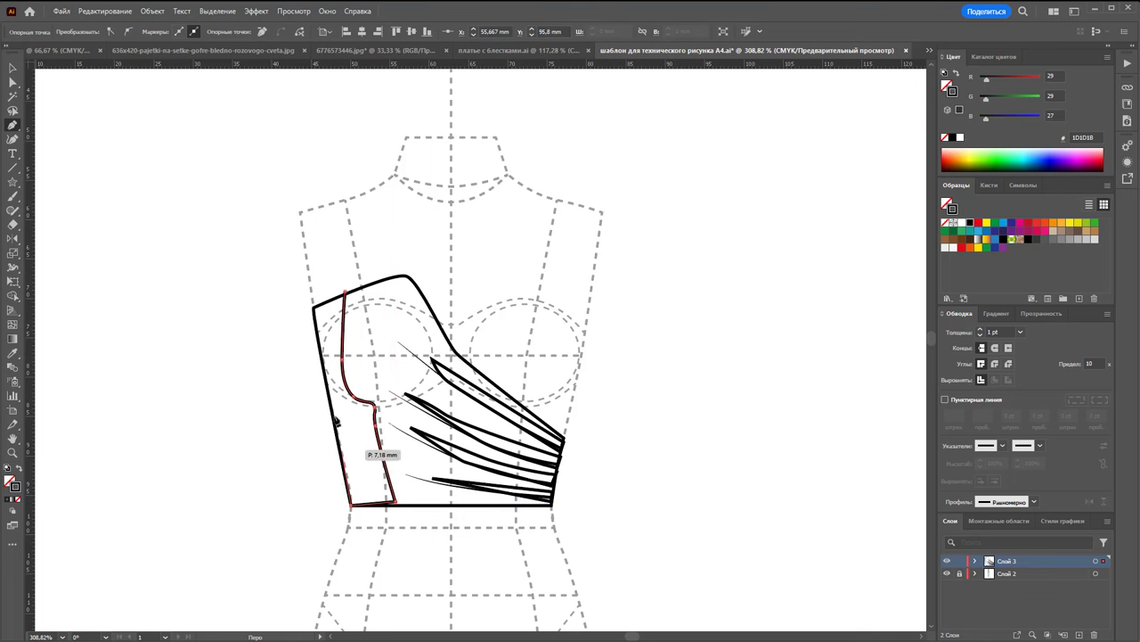
click(314, 308)
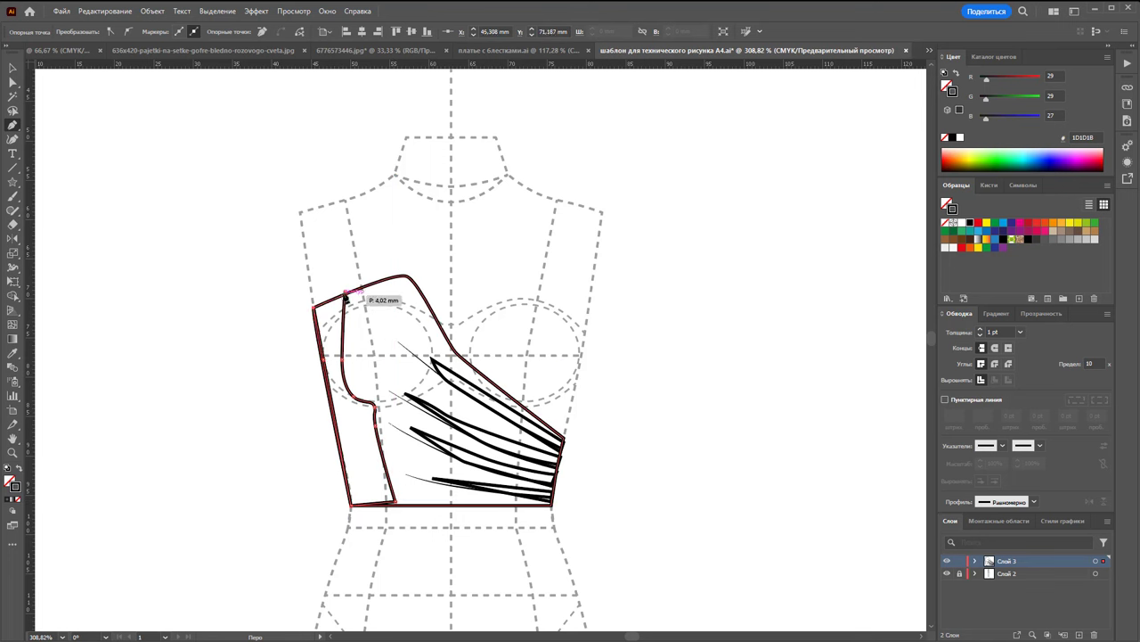
click(348, 297)
key(a)
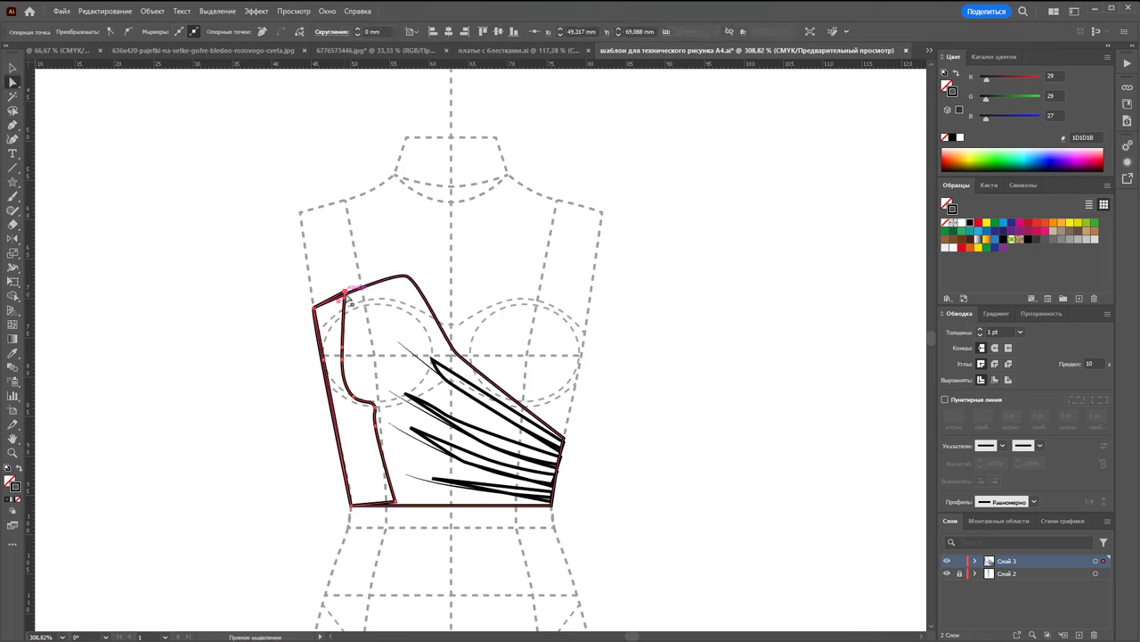
click(350, 294)
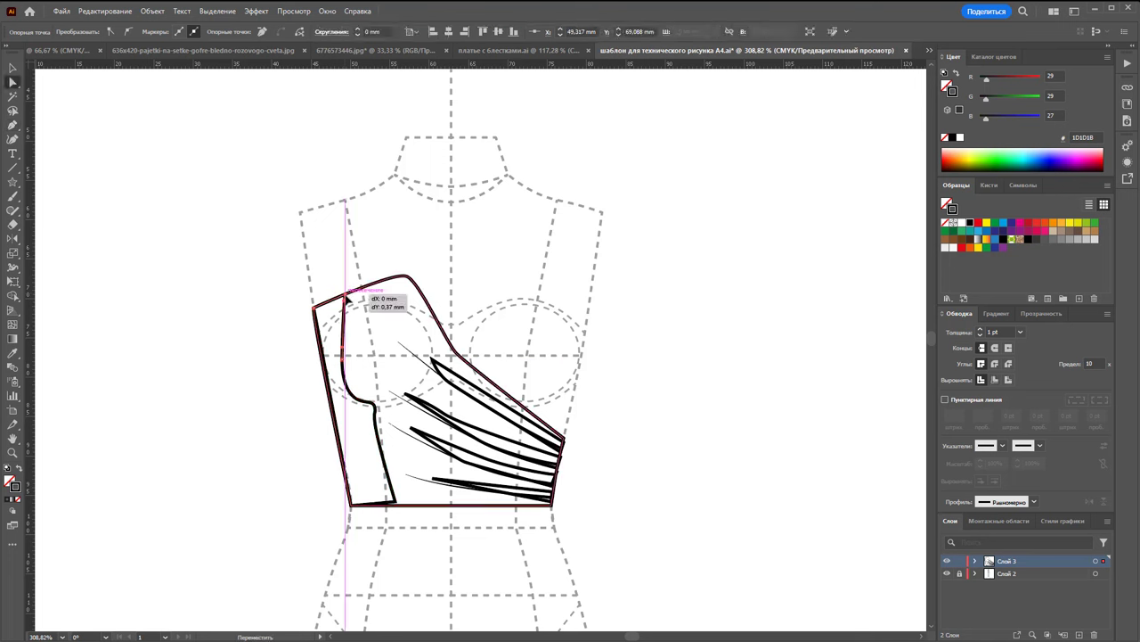
drag(347, 291, 345, 293)
Fill the side panel and pleat strips with black at 25% opacity
click(12, 69)
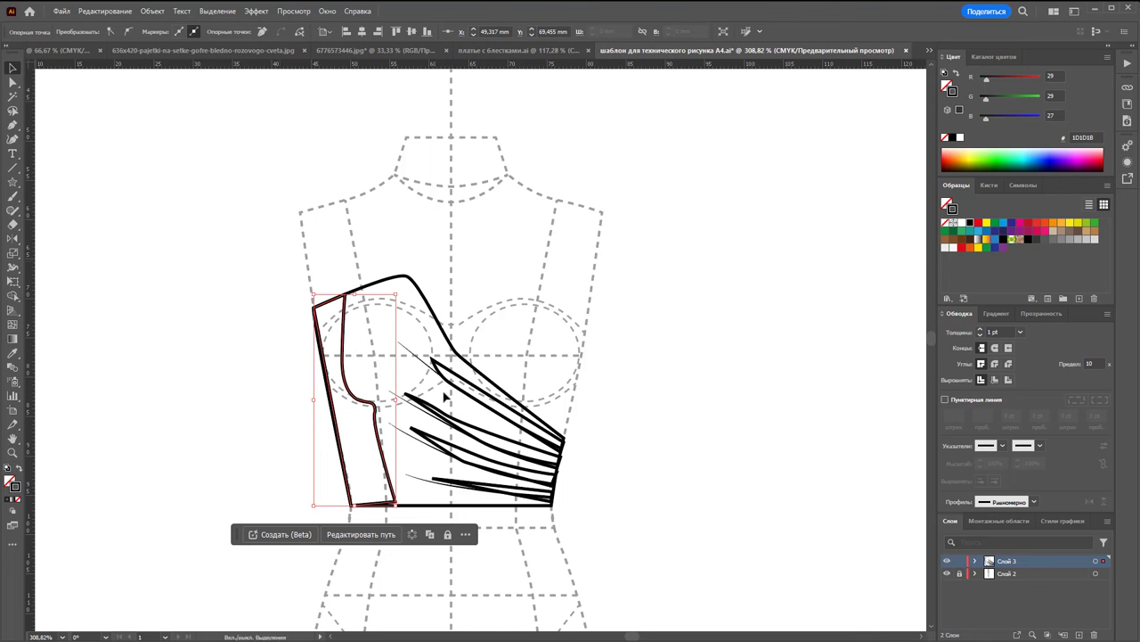
shift+click(469, 377)
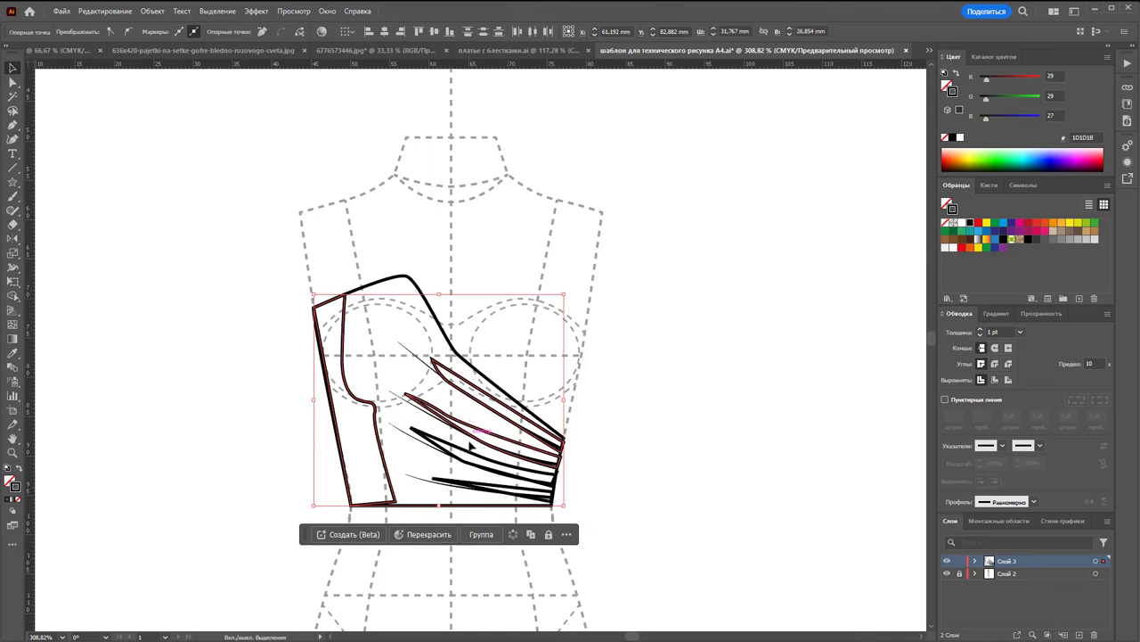
shift+click(470, 443)
shift+click(470, 482)
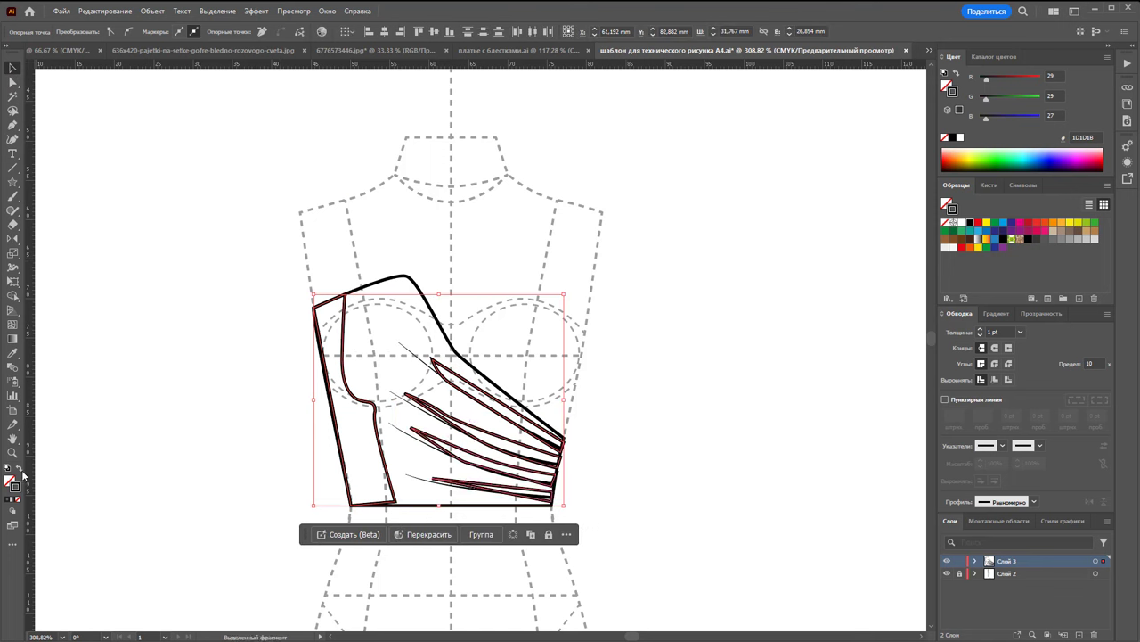
click(16, 500)
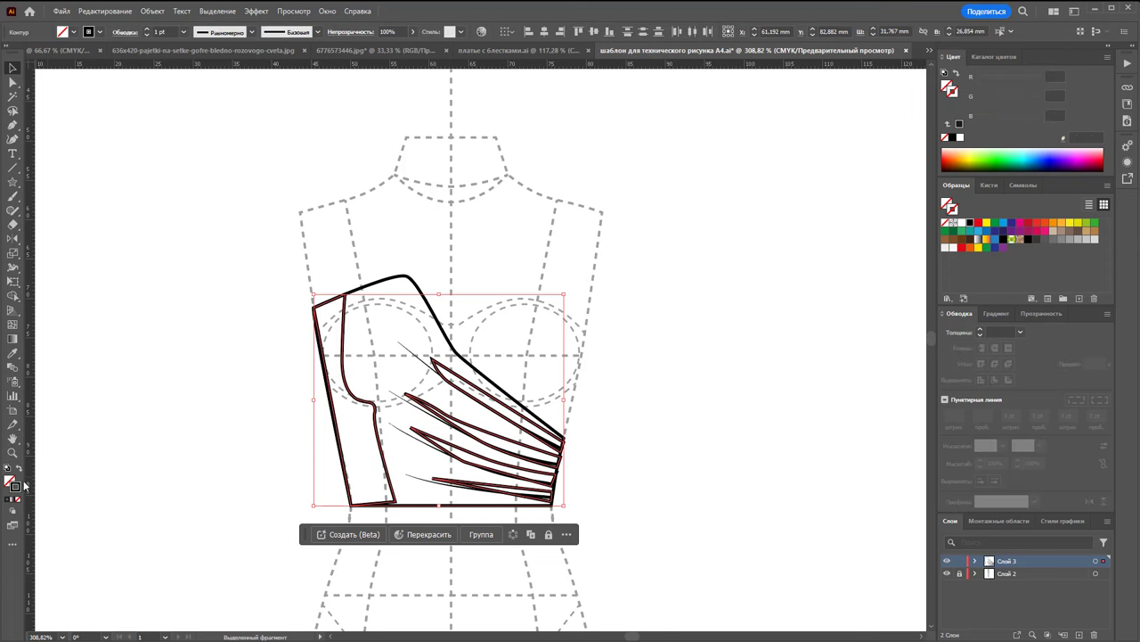
click(21, 471)
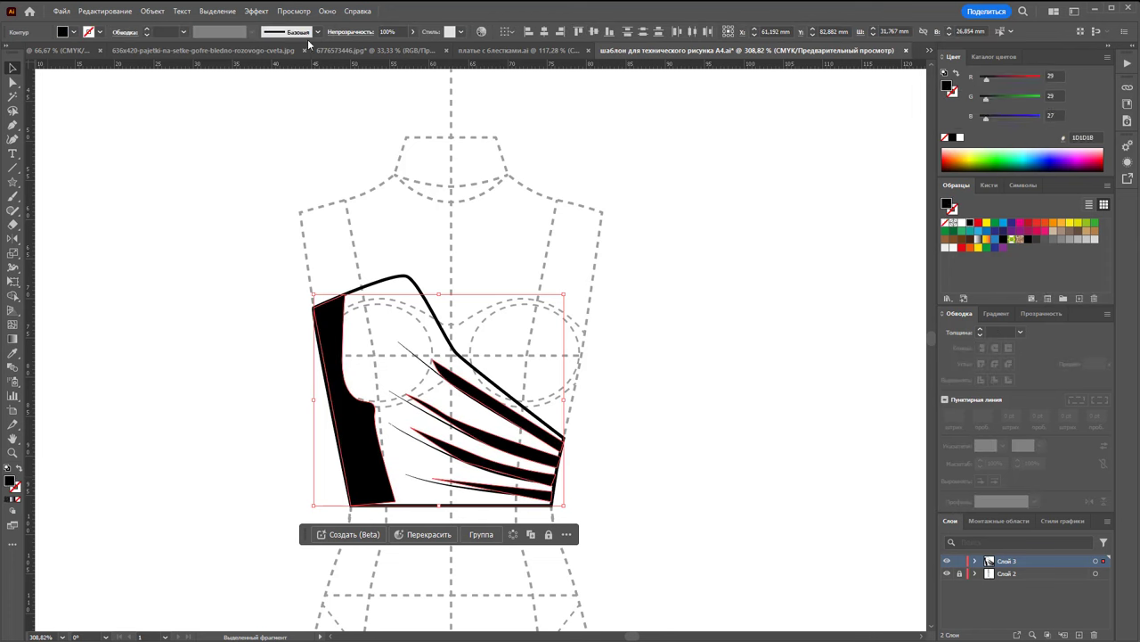
drag(402, 40, 381, 51)
click(411, 241)
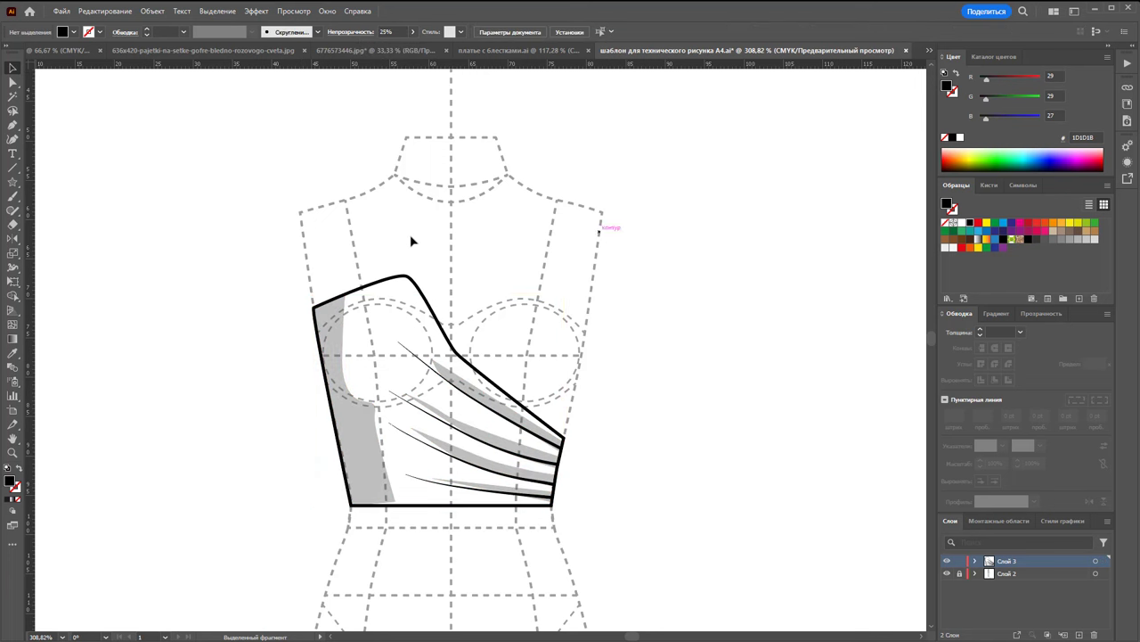
Fill the bodice outline with white (FFFFFF) and deselect it
click(406, 282)
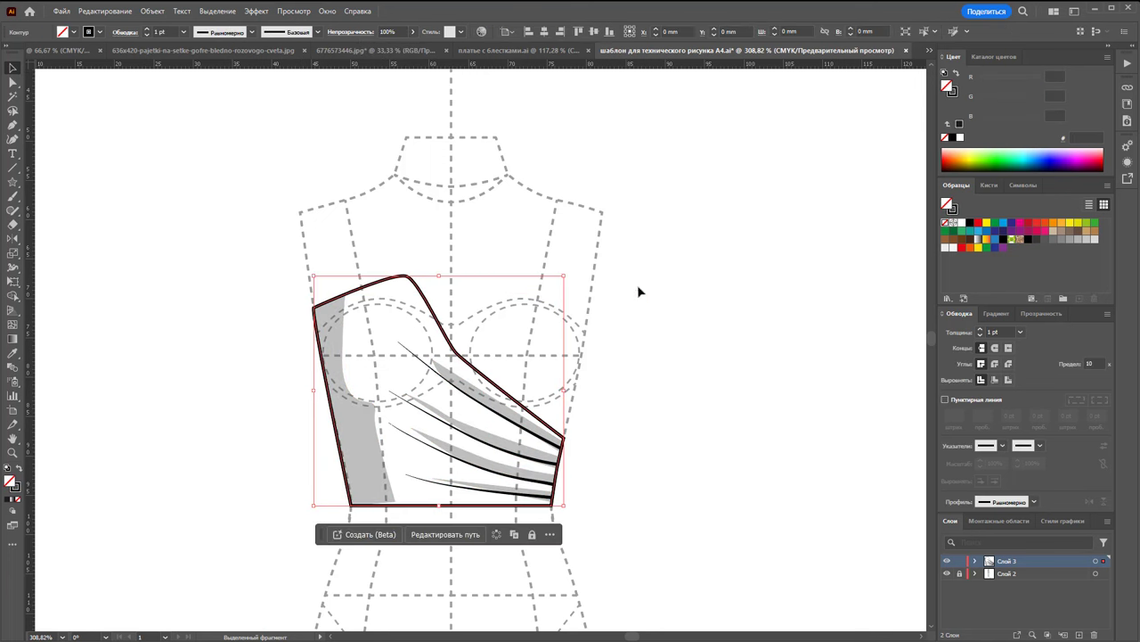
click(966, 221)
click(715, 262)
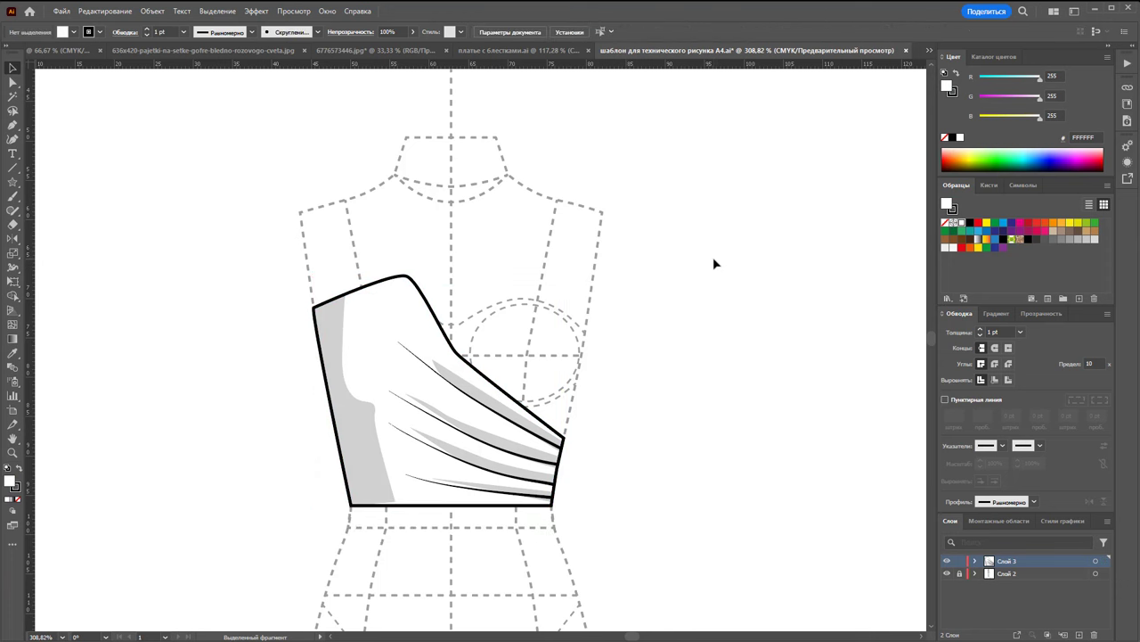
scroll(713, 257, down, 1)
Reflect a copy of the bodice across its centre line and send it behind the original
click(384, 482)
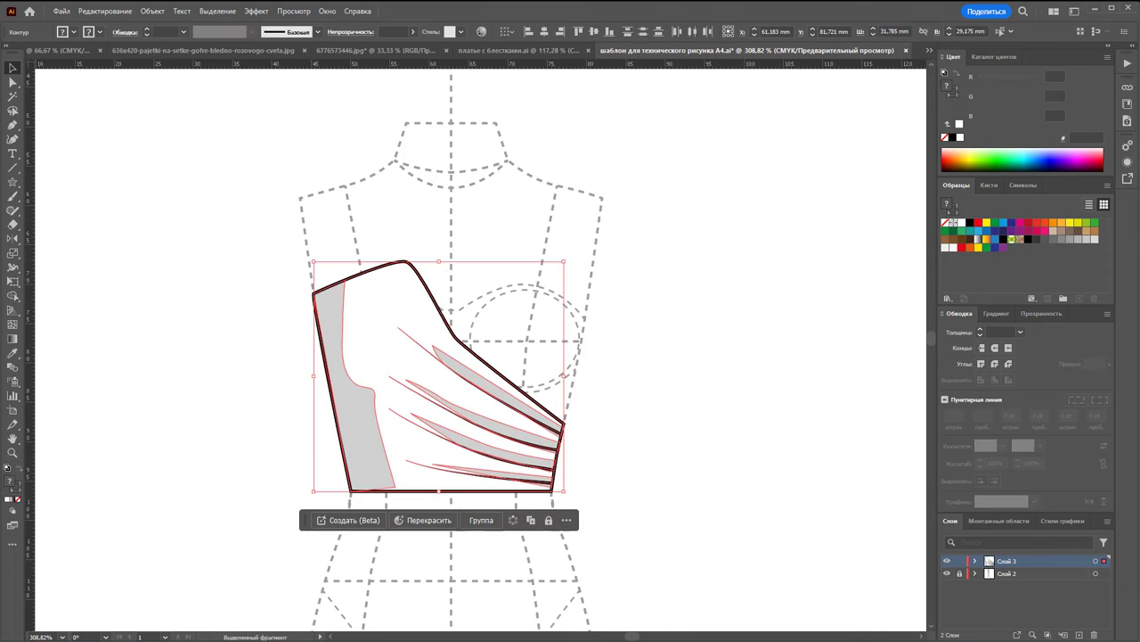
key(o)
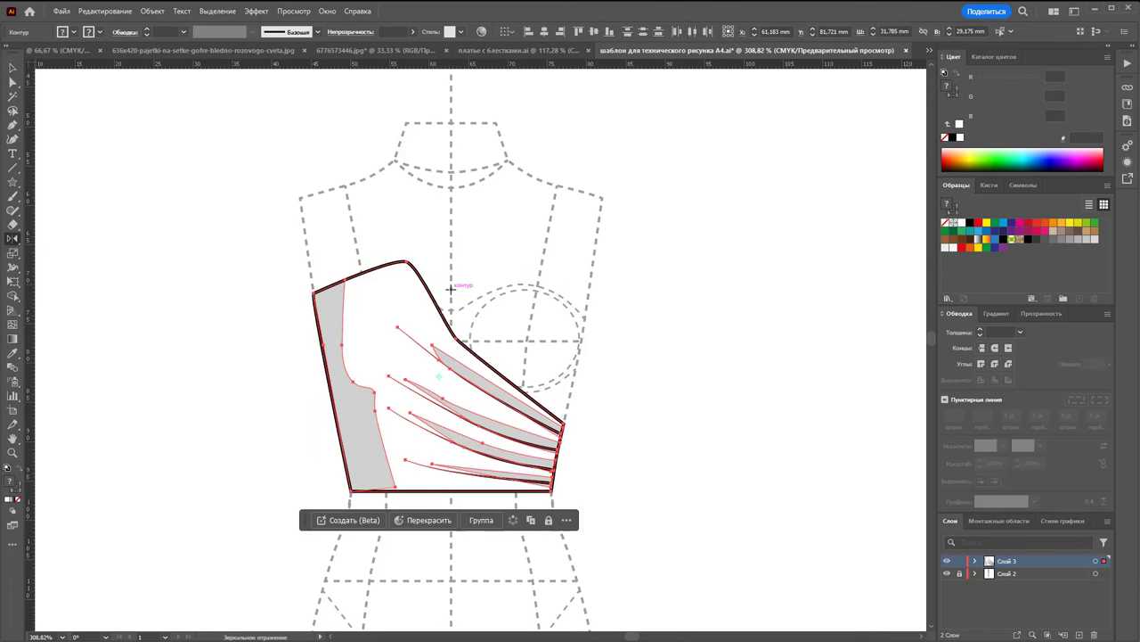
click(451, 288)
drag(451, 288, 547, 309)
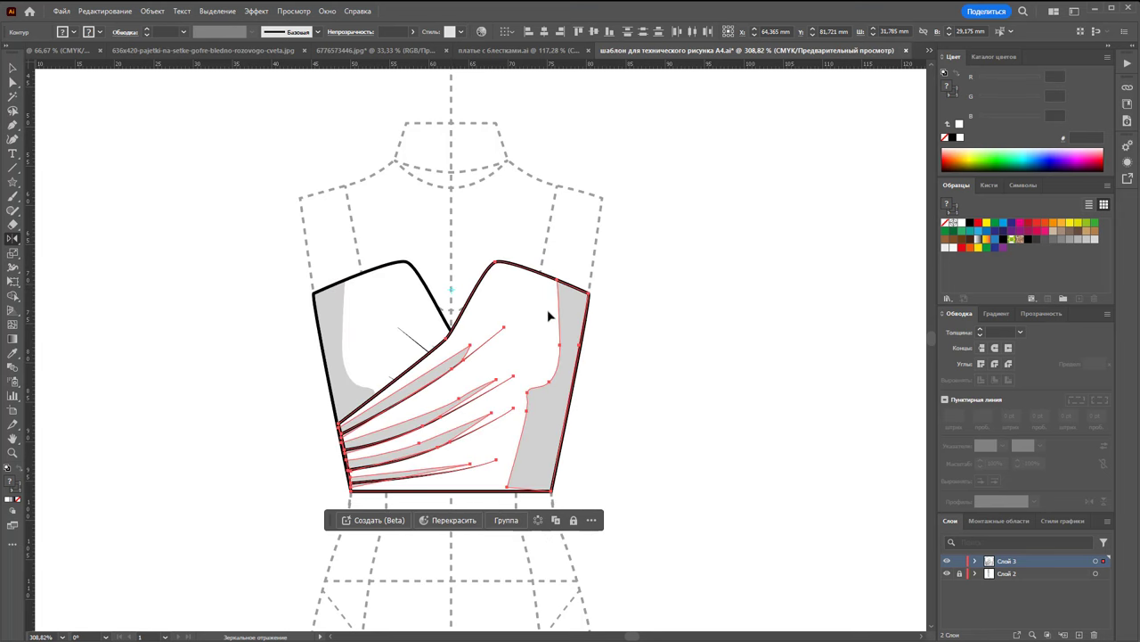
key(v)
right_click(451, 344)
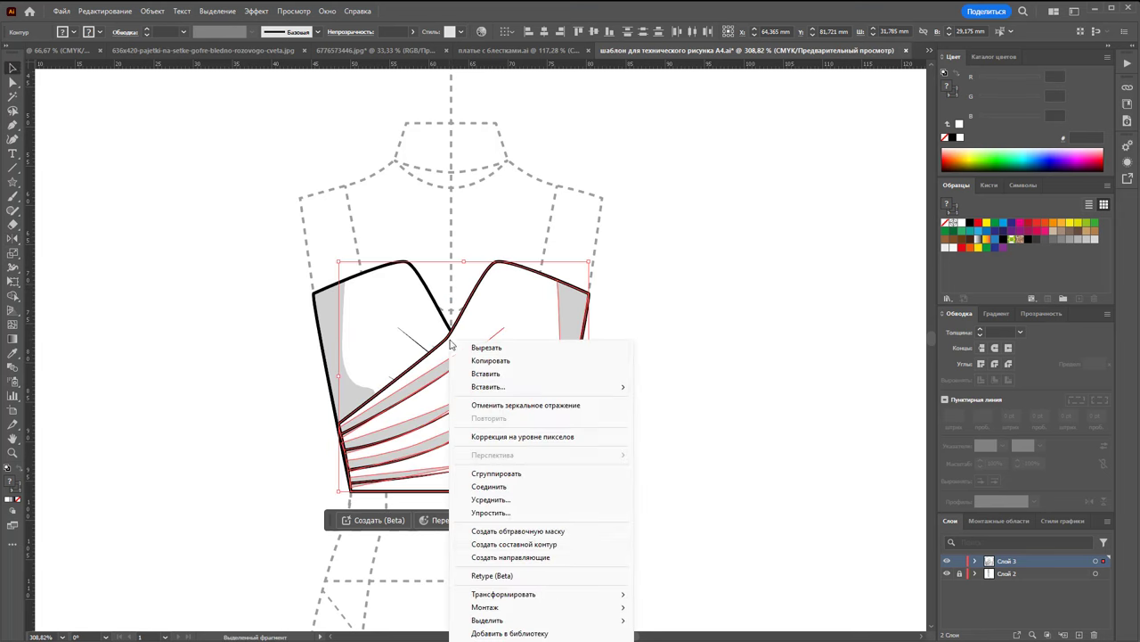
click(695, 631)
click(698, 579)
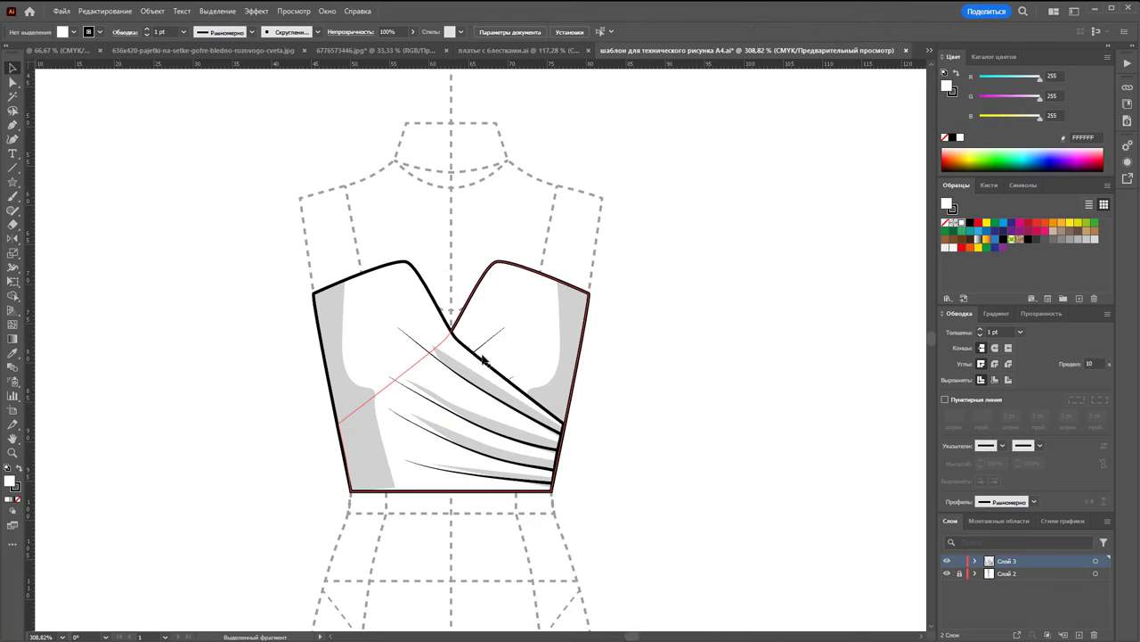
click(13, 453)
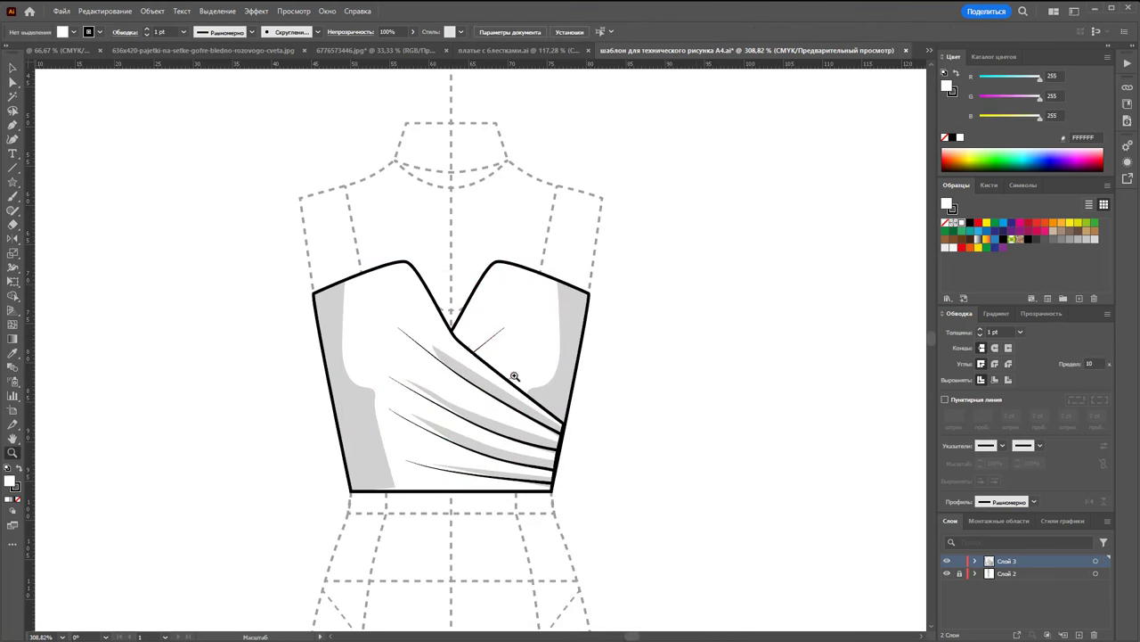
Zoom in and round the neckline's top corners on both bodice halves
drag(514, 376, 584, 376)
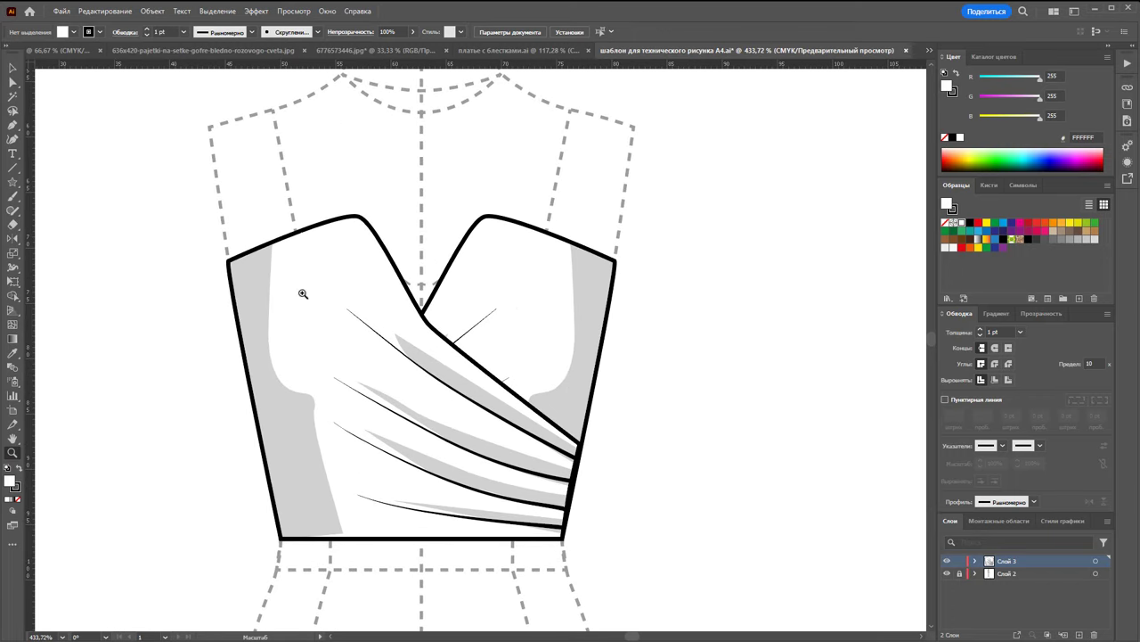
click(12, 81)
mouse_move(340, 165)
mouse_down()
mouse_move(501, 239)
mouse_move(498, 216)
mouse_up()
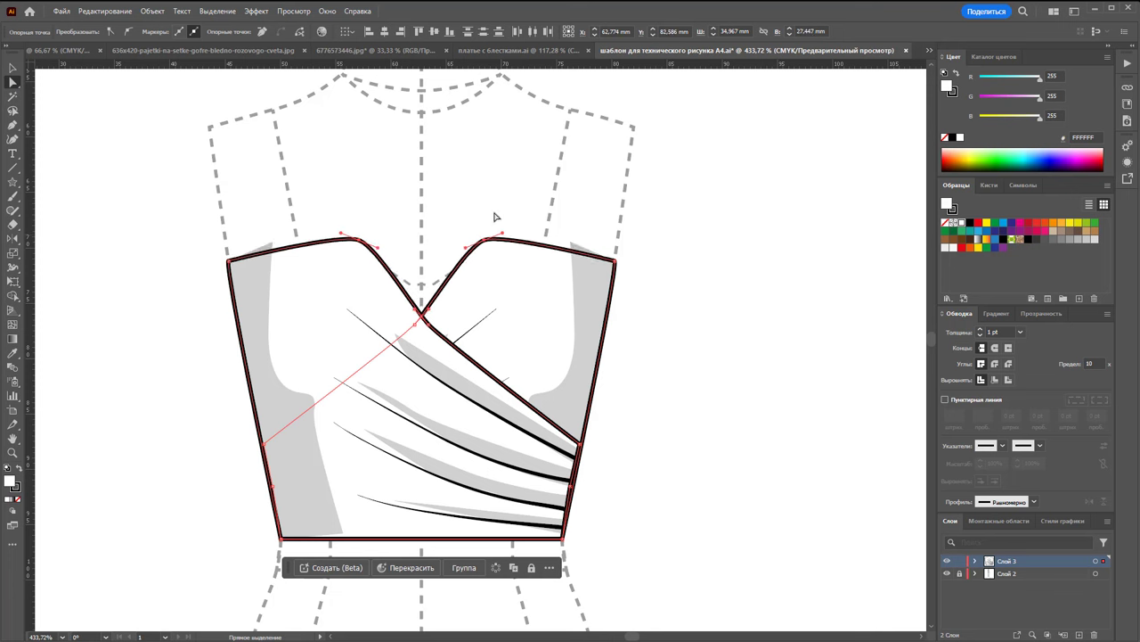
click(486, 175)
Draw a shadow strip along the drape's diagonal edge and give it the grey shading
click(13, 125)
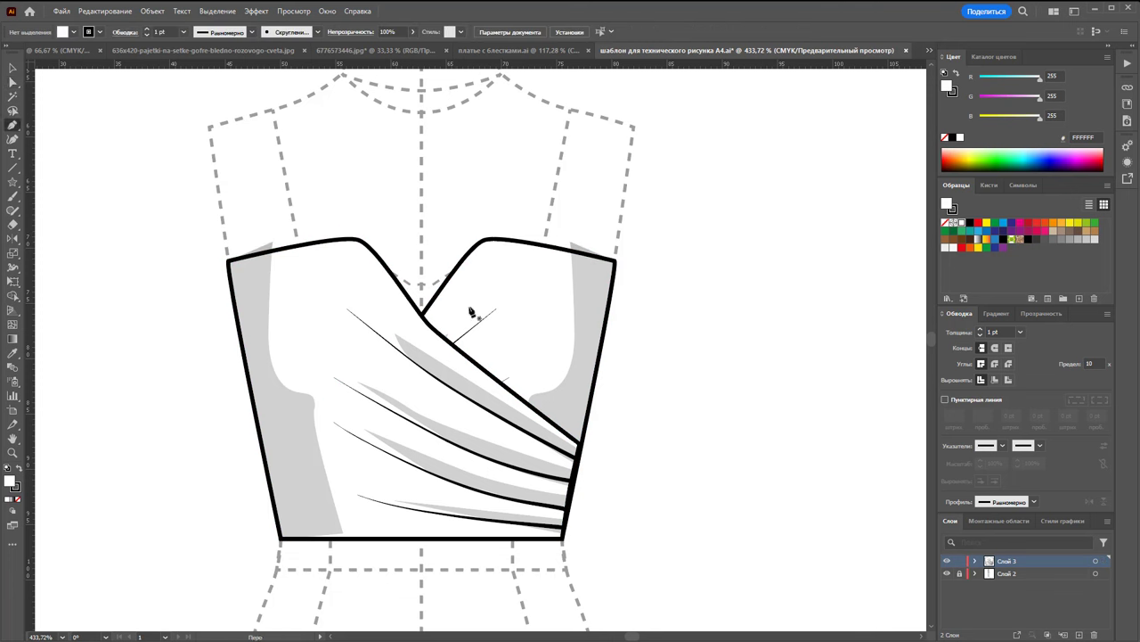
click(434, 294)
click(504, 372)
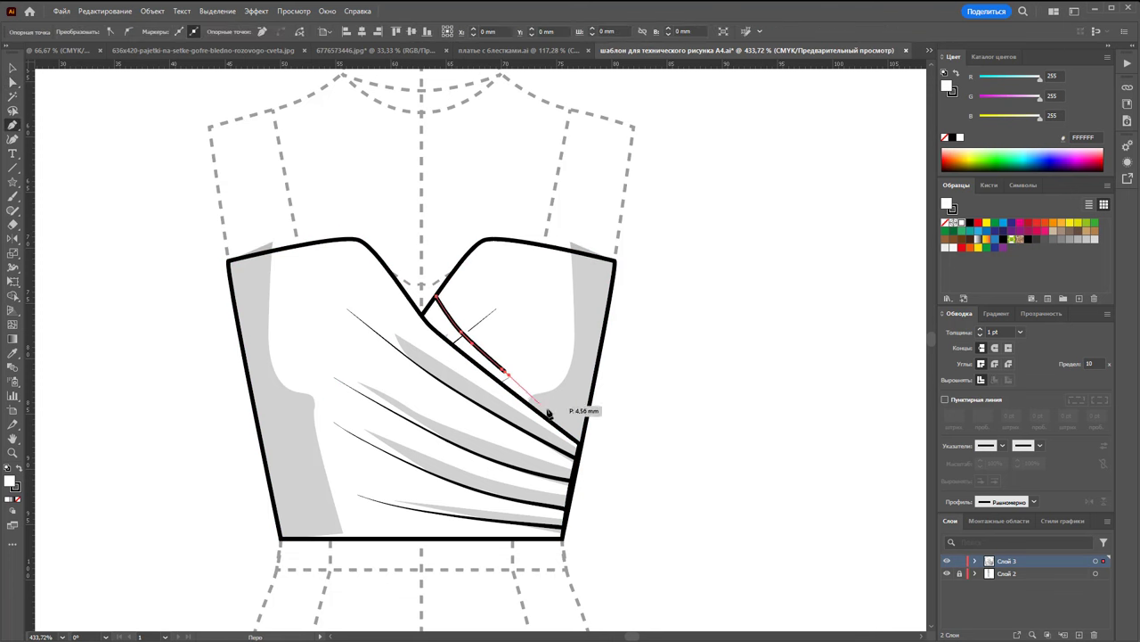
click(581, 443)
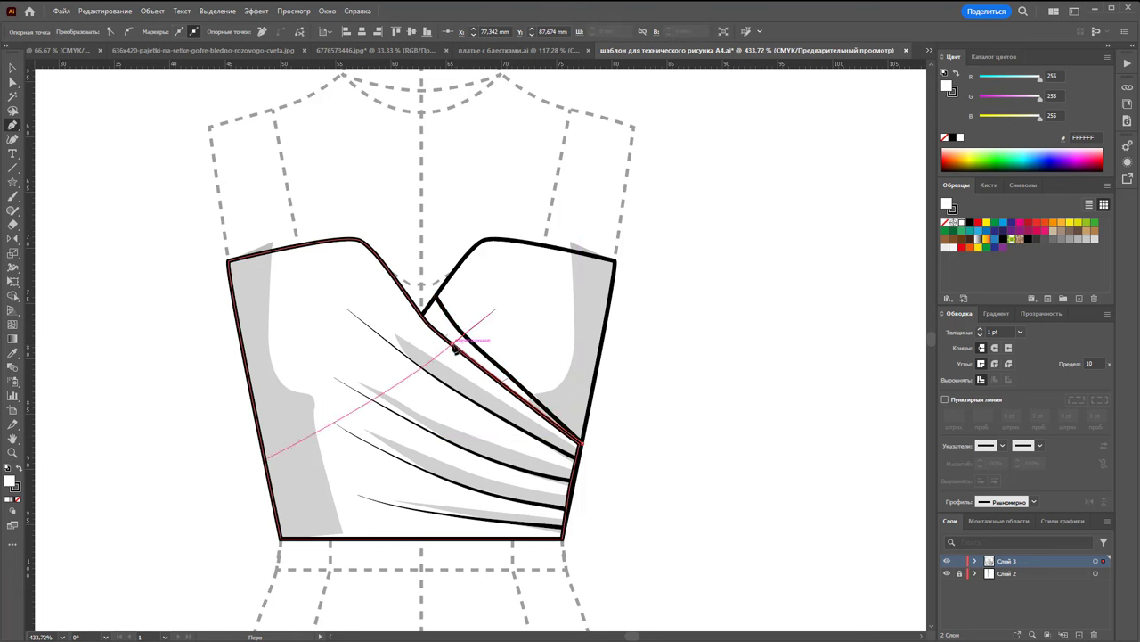
click(420, 314)
click(435, 297)
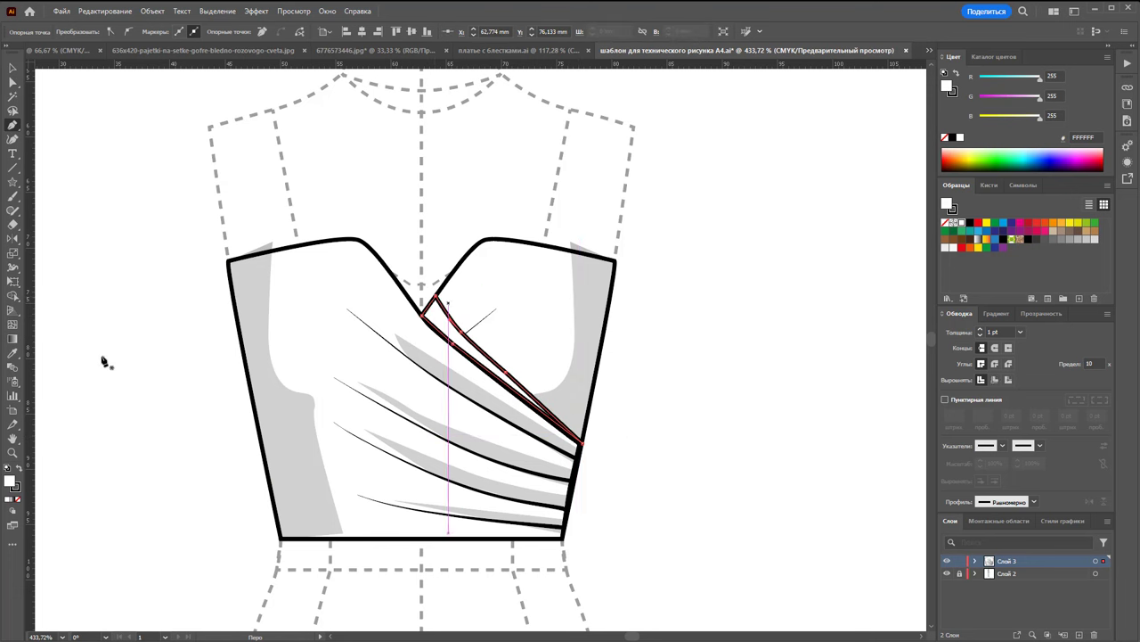
click(13, 353)
click(300, 412)
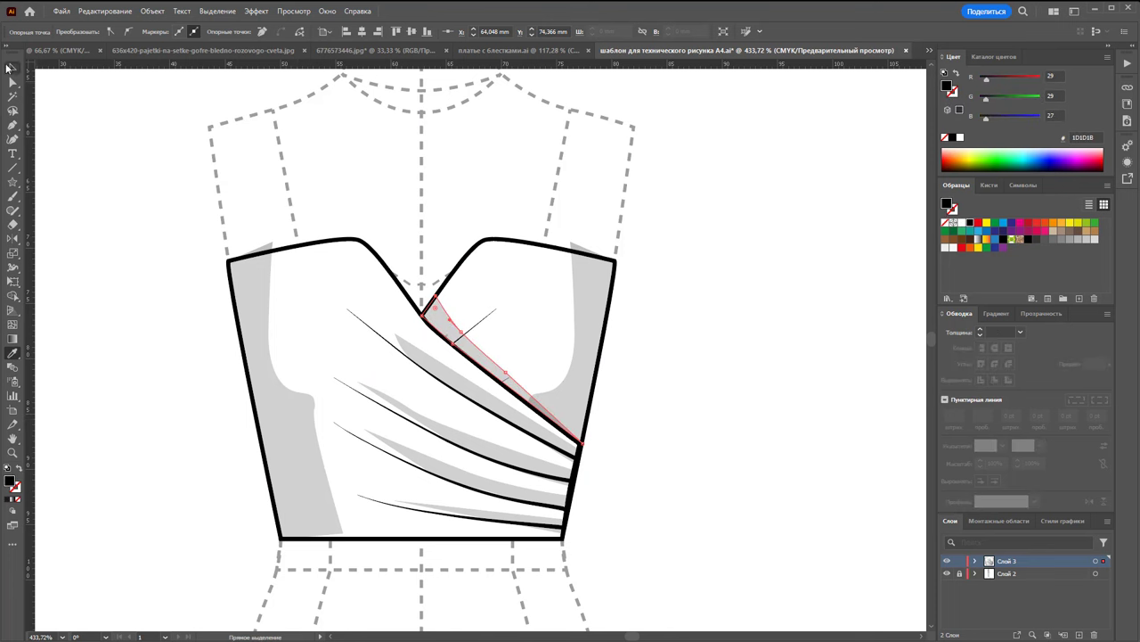
Select the bodice outline and both grey side panels, then deselect
click(13, 82)
click(294, 249)
click(278, 252)
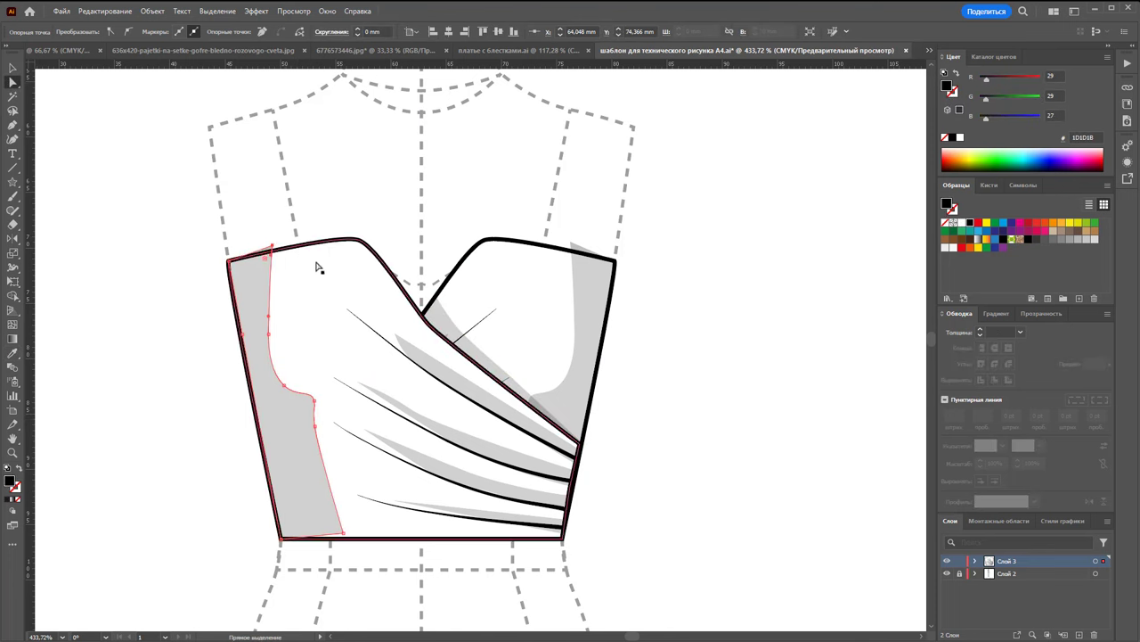
drag(570, 243, 635, 270)
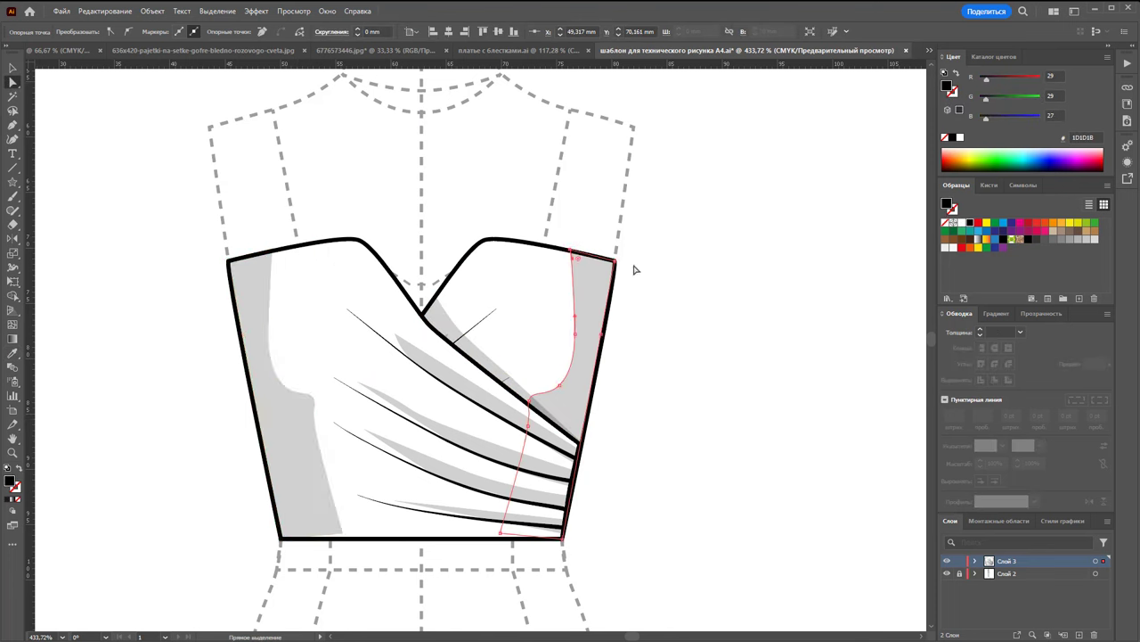
click(13, 68)
click(757, 407)
Zoom out to the whole croquis and add a new layer, Слой 4, above the bodice
key(z)
alt+click(425, 451)
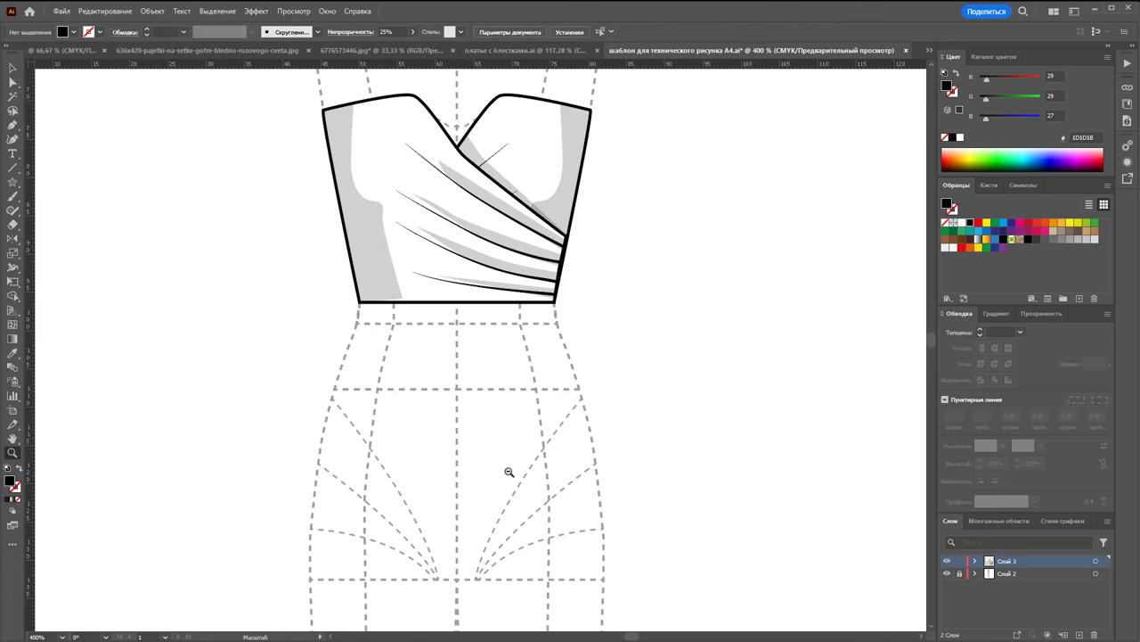
alt+click(548, 401)
alt+click(548, 400)
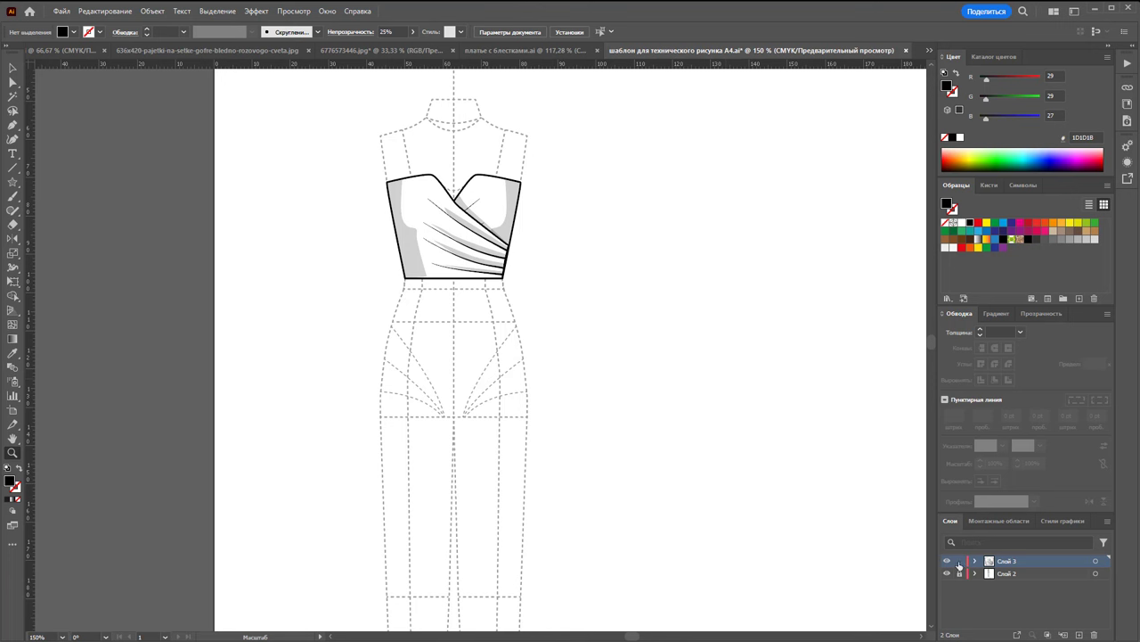
click(1079, 634)
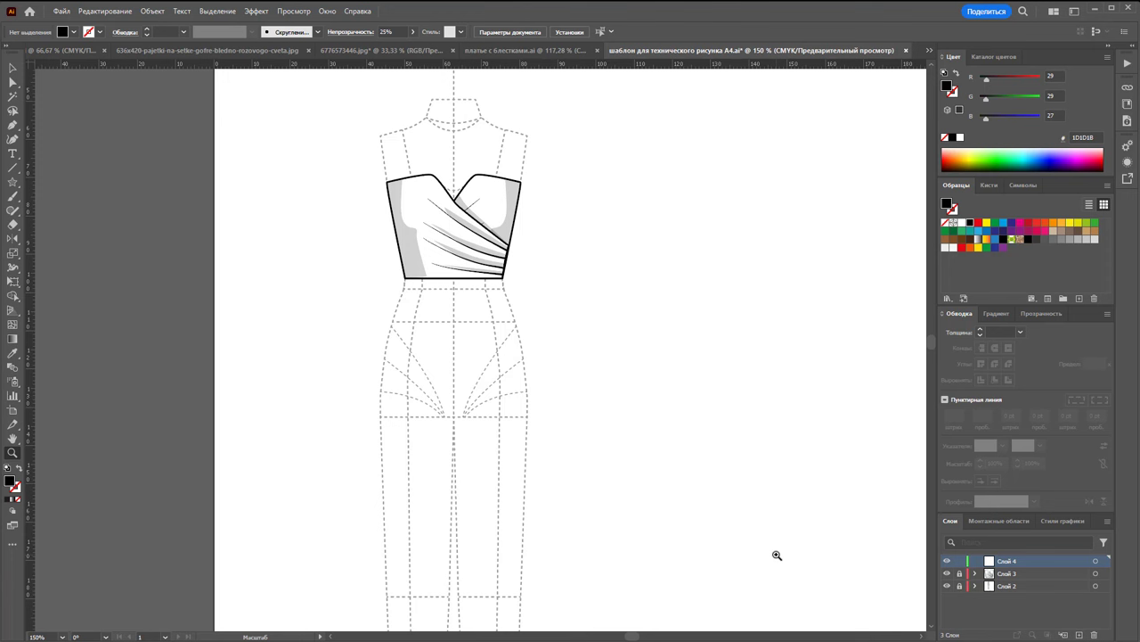
Zoom out to show the full figure and bring up the Pencil tool from the Shaper flyout
scroll(650, 484, down, 3)
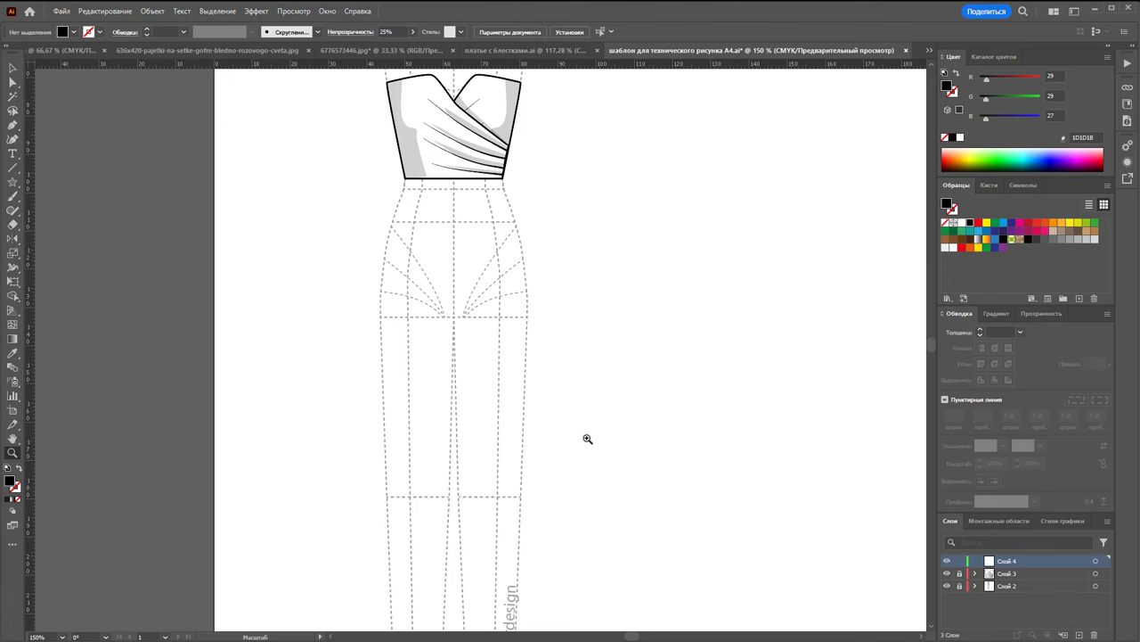
key(ctrl+minus)
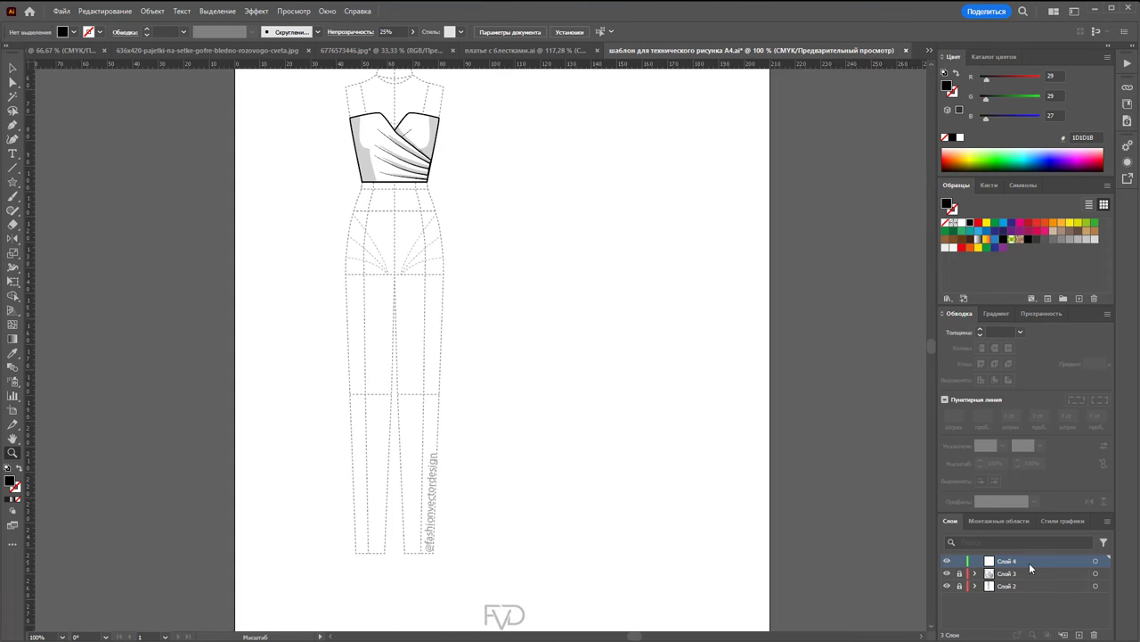
click(13, 200)
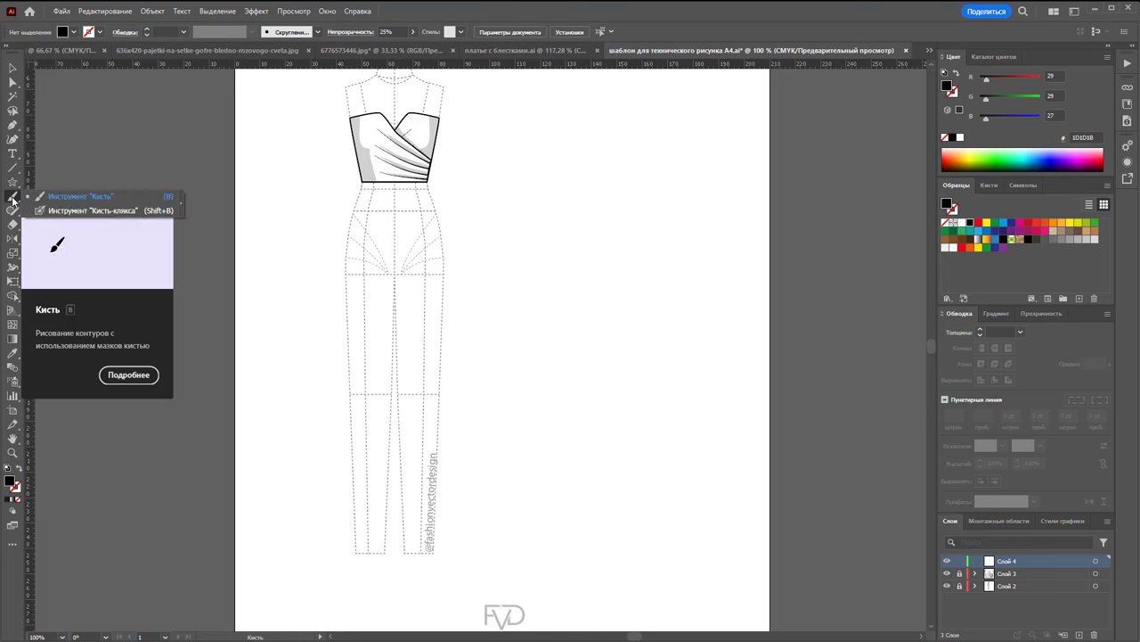
click(13, 210)
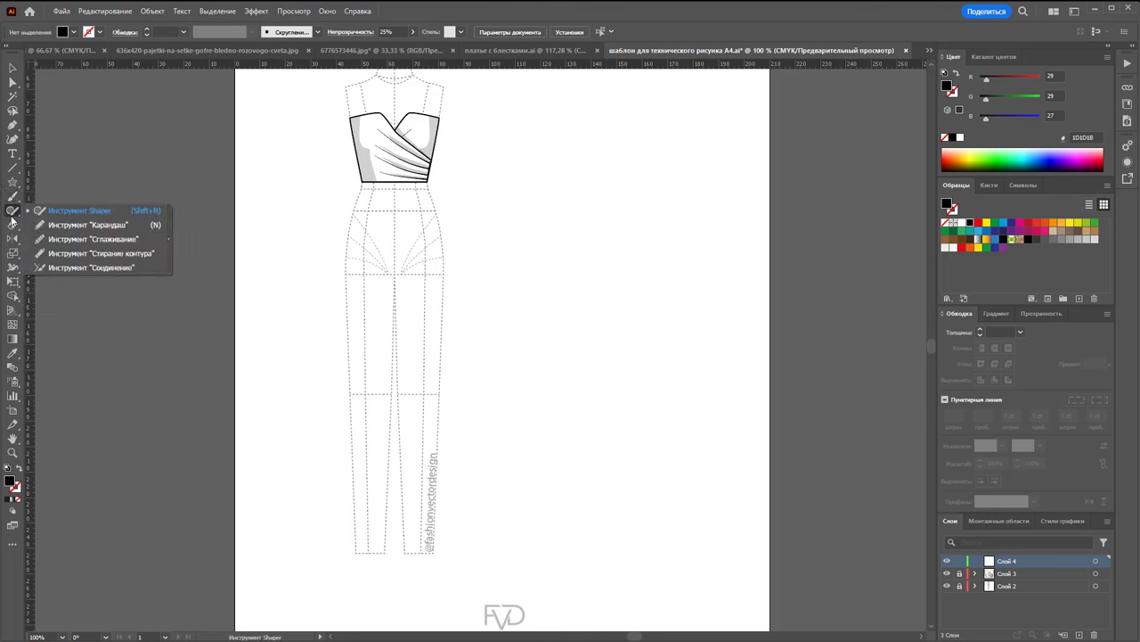
Using the Pencil with no fill and a green stroke, sketch the peplum from the bodice's lower right corner
click(66, 225)
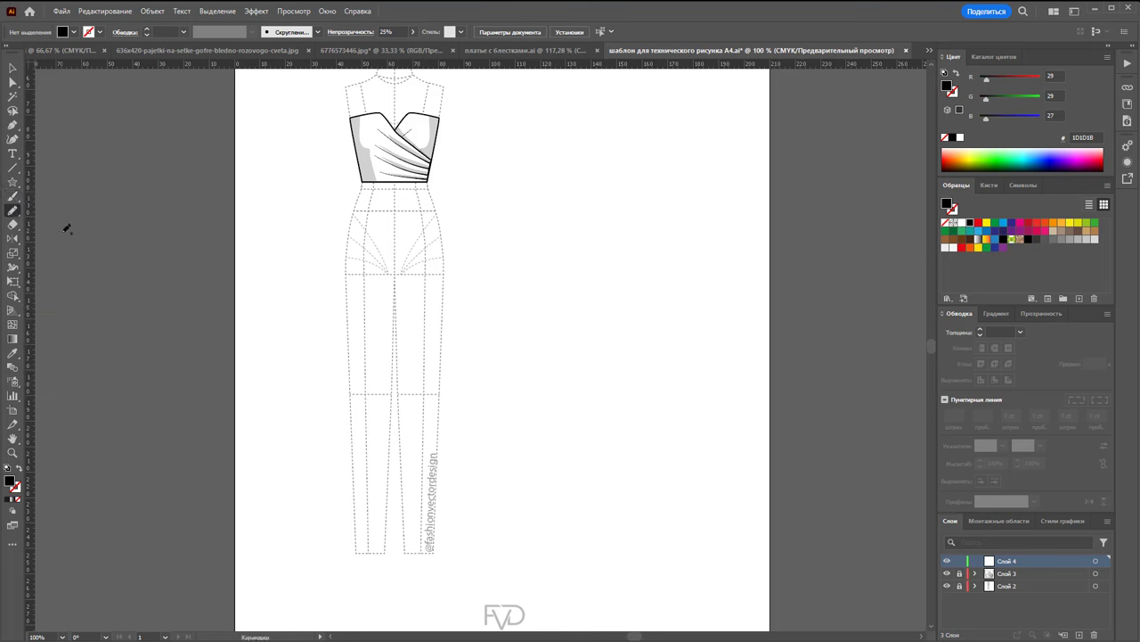
click(18, 472)
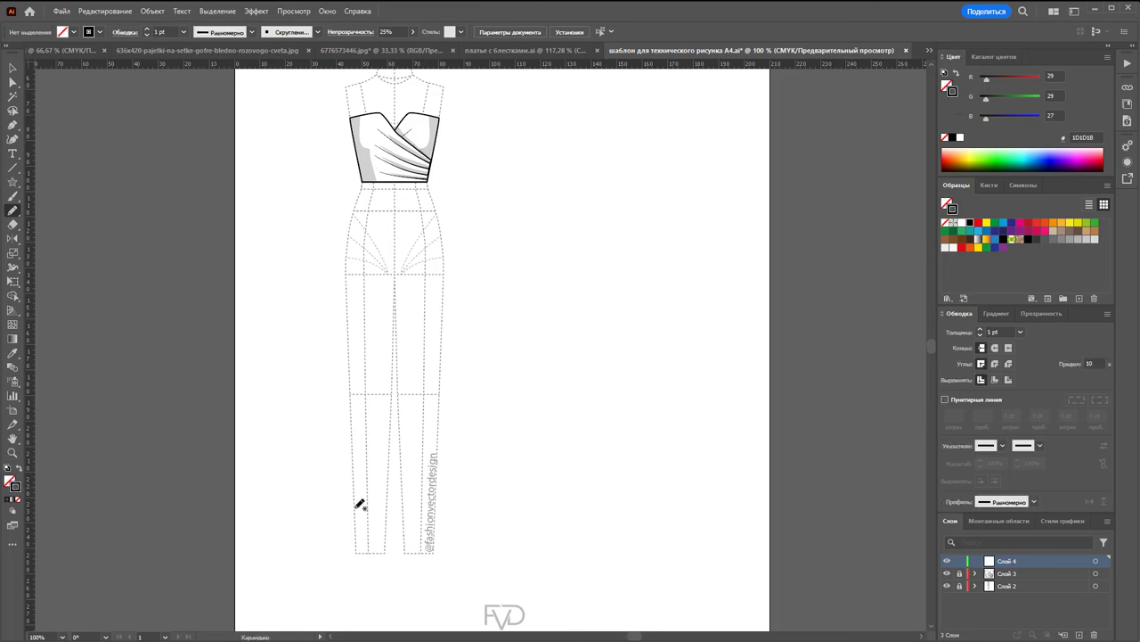
click(998, 223)
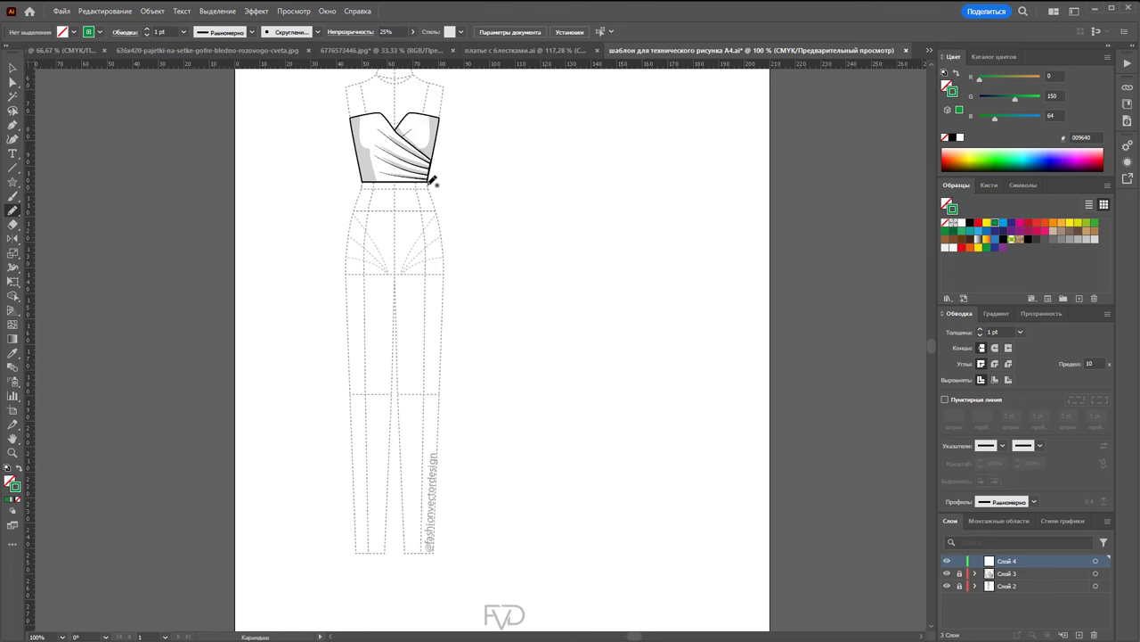
drag(433, 185, 404, 252)
drag(397, 181, 393, 185)
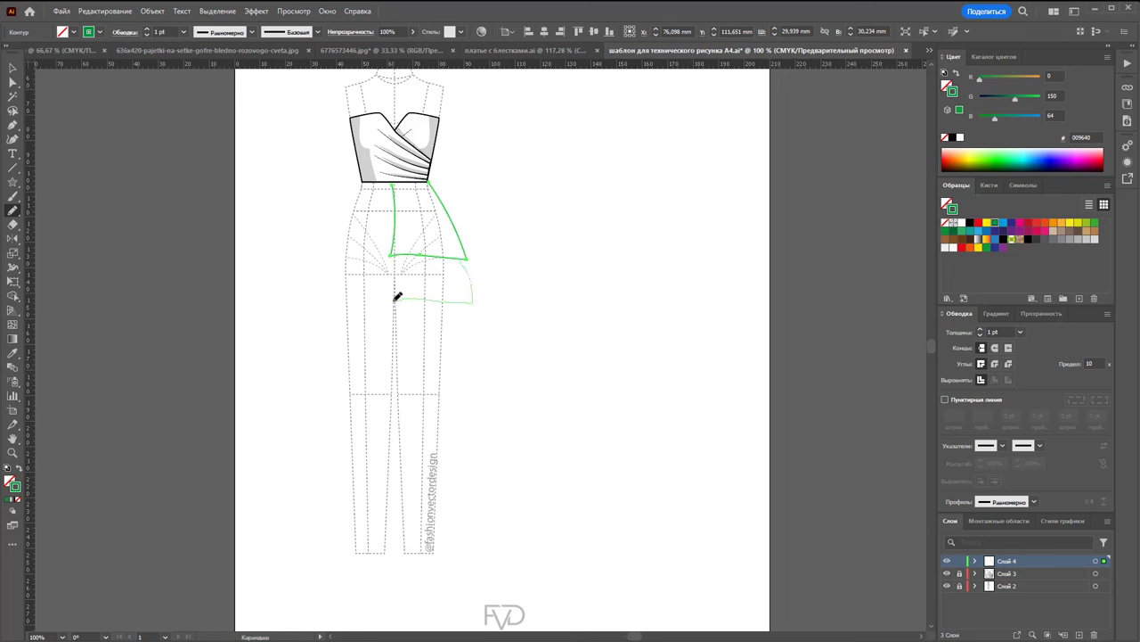
key(ctrl+z)
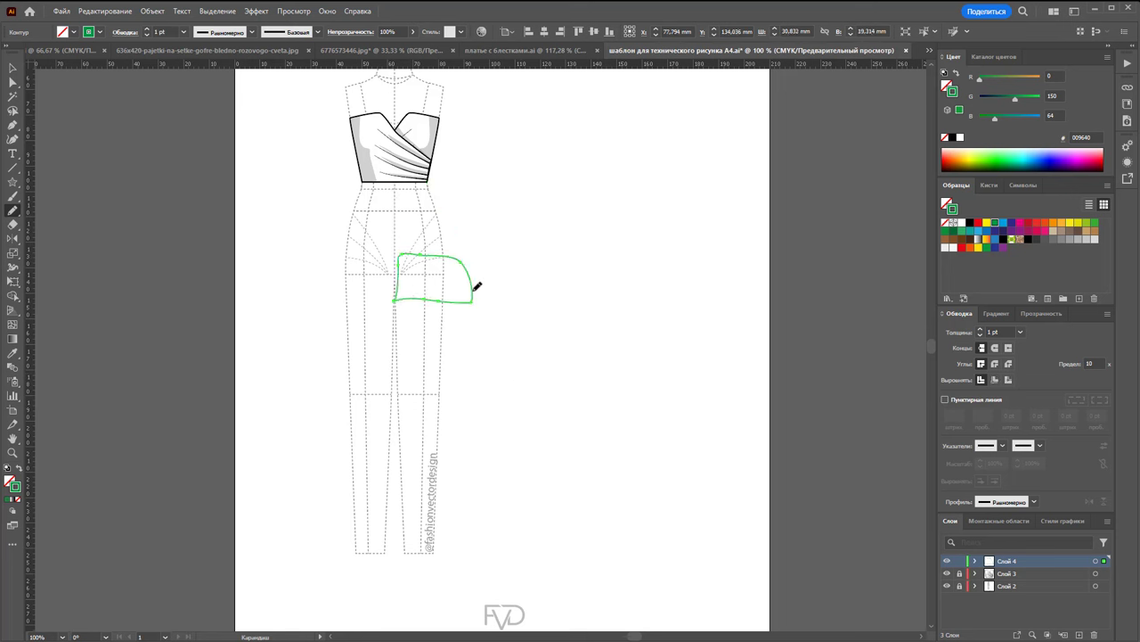
key(ctrl+shift+z)
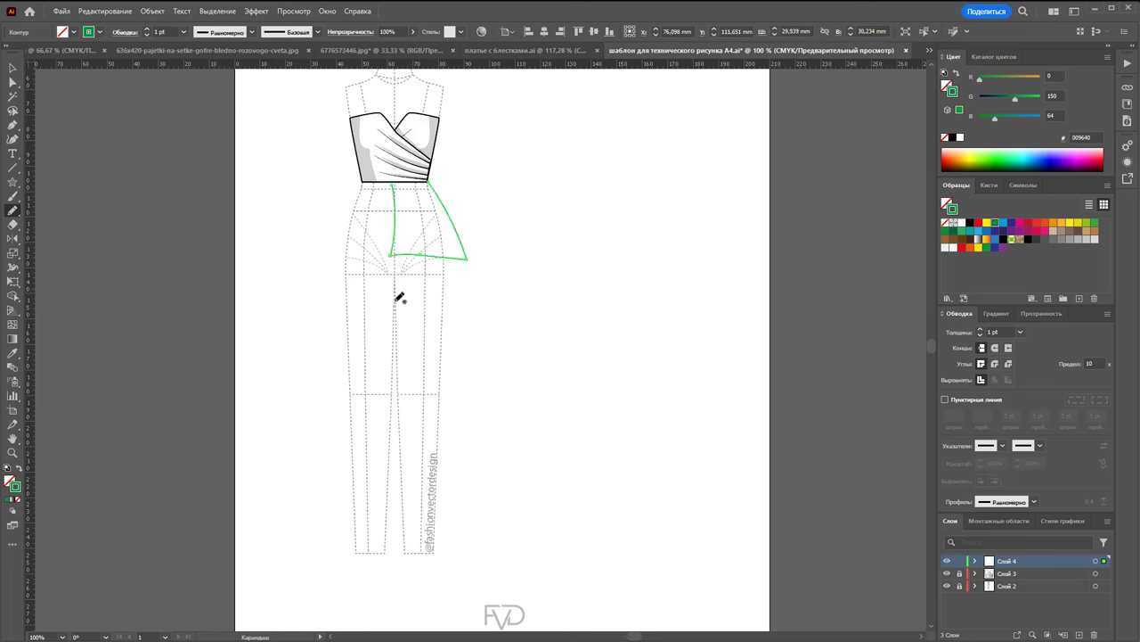
Sketch the green hip-level third tier, the fourth tier and the bottom tier along the hem
drag(394, 304, 475, 304)
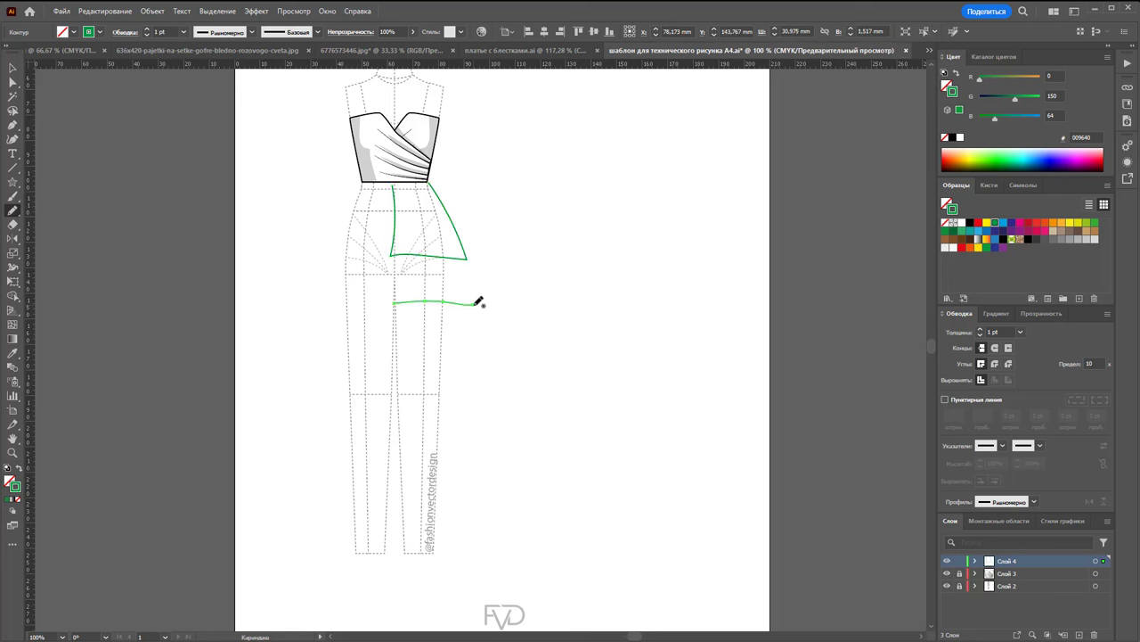
drag(464, 258, 464, 260)
drag(394, 304, 395, 304)
drag(398, 365, 497, 370)
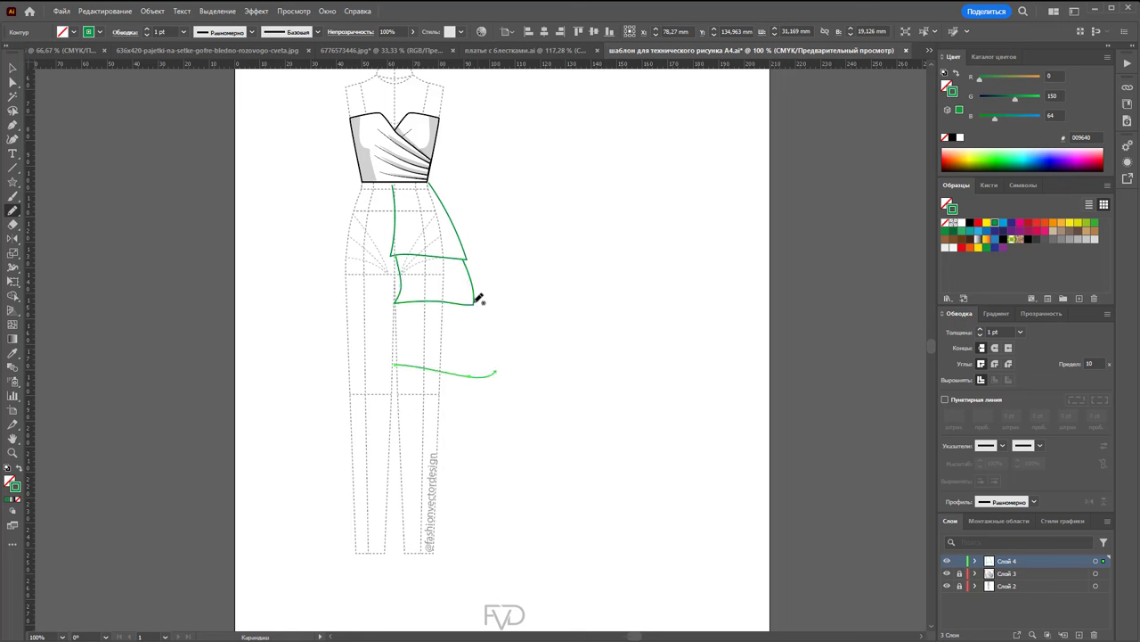
drag(469, 306, 492, 372)
drag(397, 304, 394, 365)
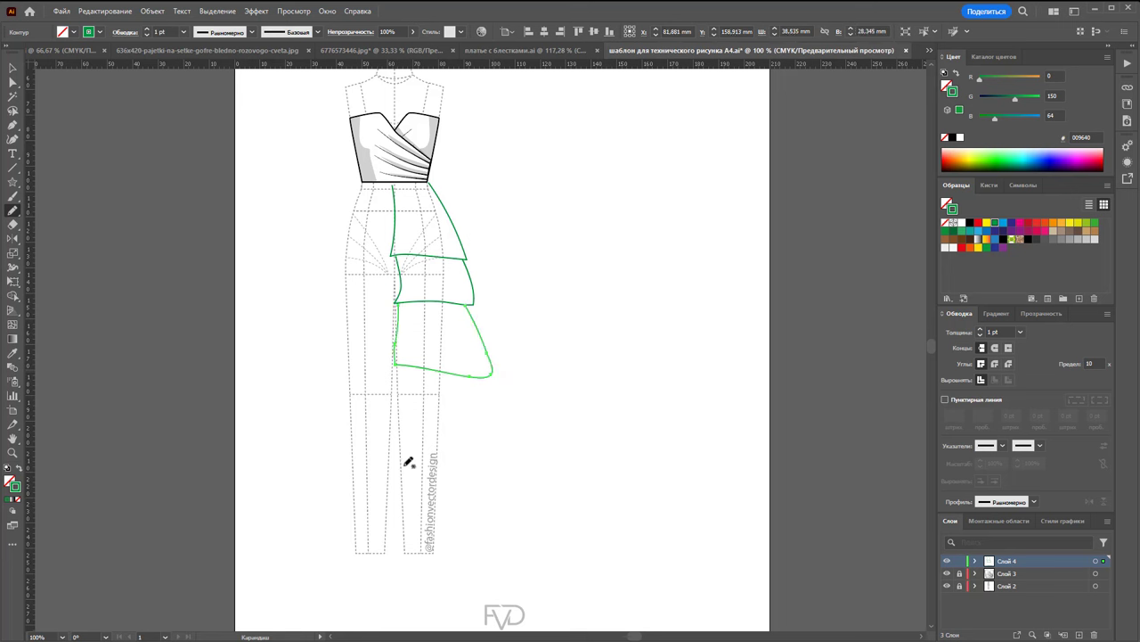
mouse_move(405, 465)
mouse_down()
mouse_move(483, 468)
mouse_move(489, 374)
mouse_move(499, 458)
mouse_move(401, 468)
mouse_up()
key(ctrl+z)
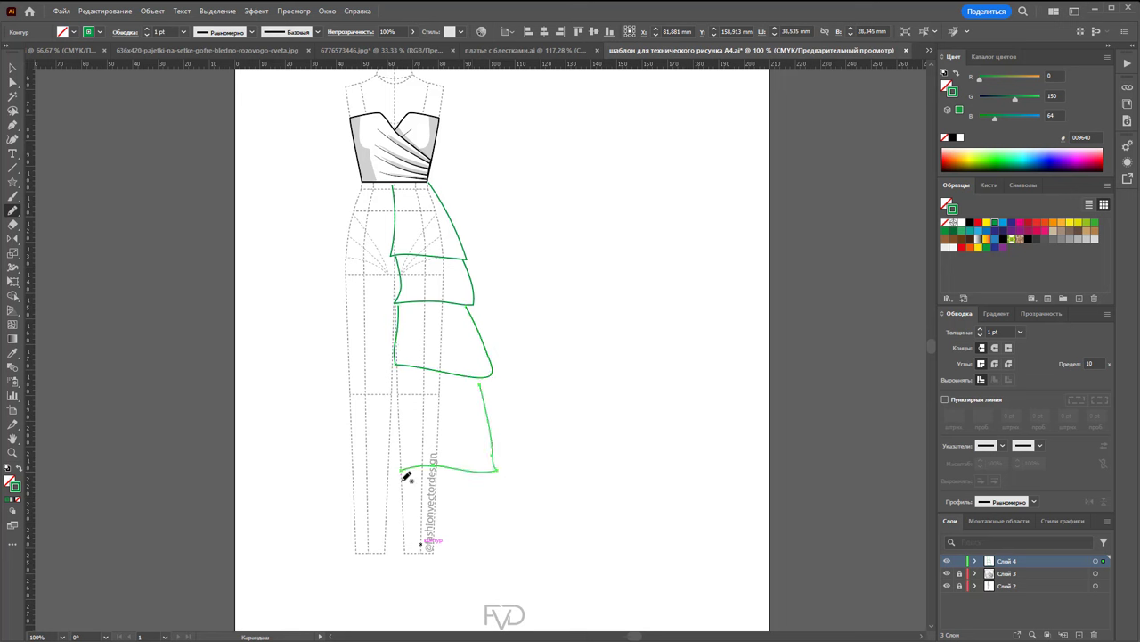
mouse_move(406, 556)
mouse_down()
mouse_move(529, 541)
mouse_move(500, 476)
mouse_up()
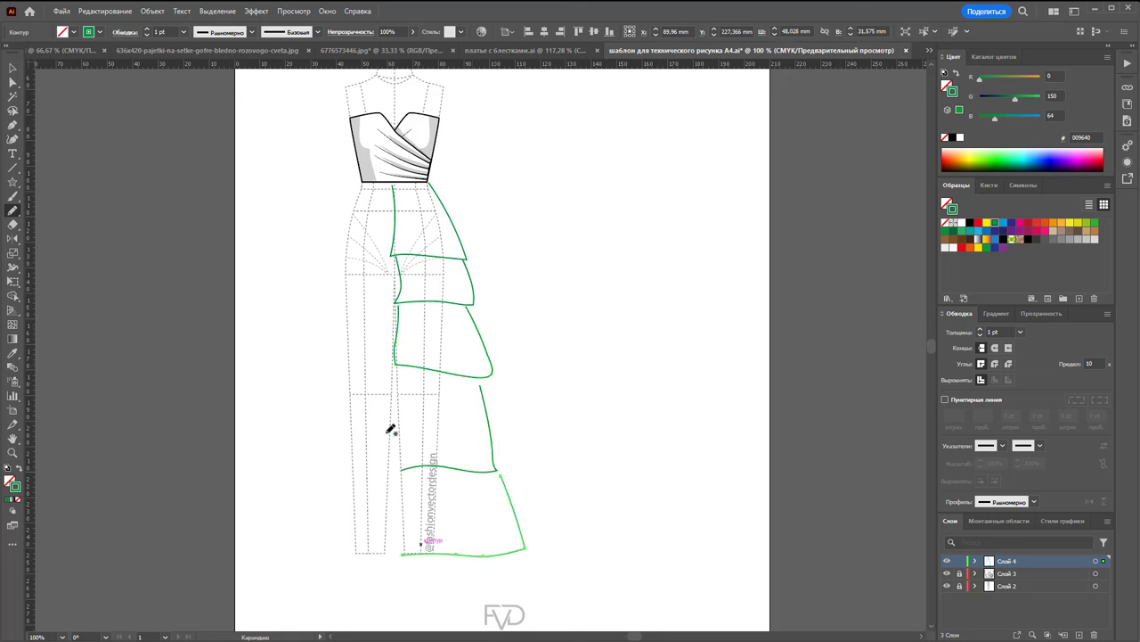
Drag the right-side tier anchors so the green tier joins line up
key(a)
click(491, 467)
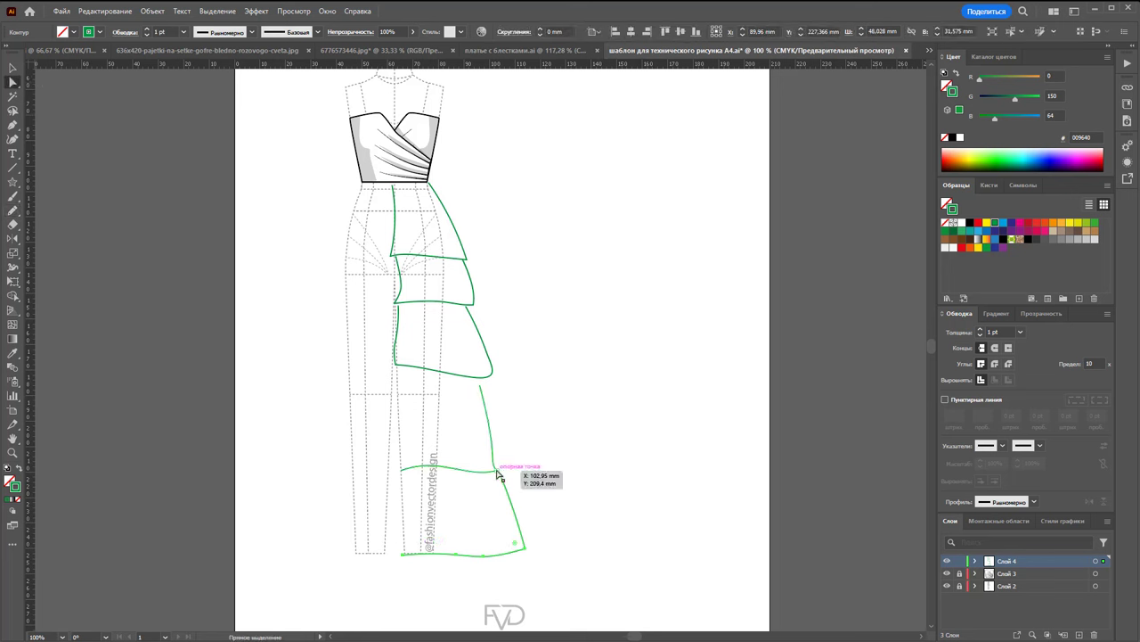
drag(495, 462, 510, 464)
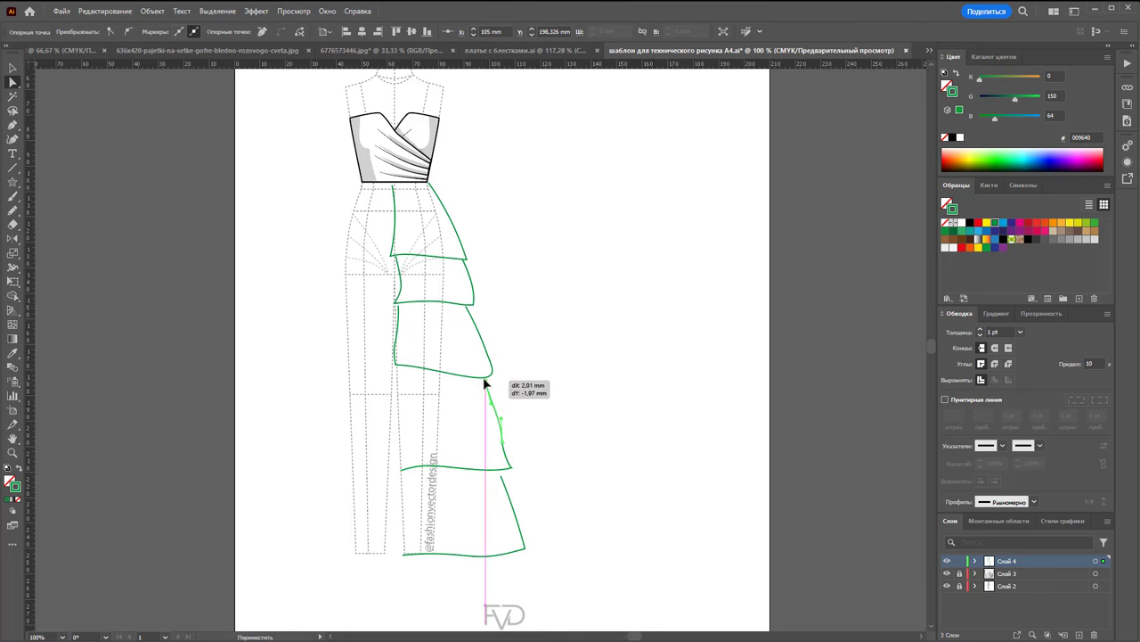
drag(484, 390, 485, 379)
click(595, 485)
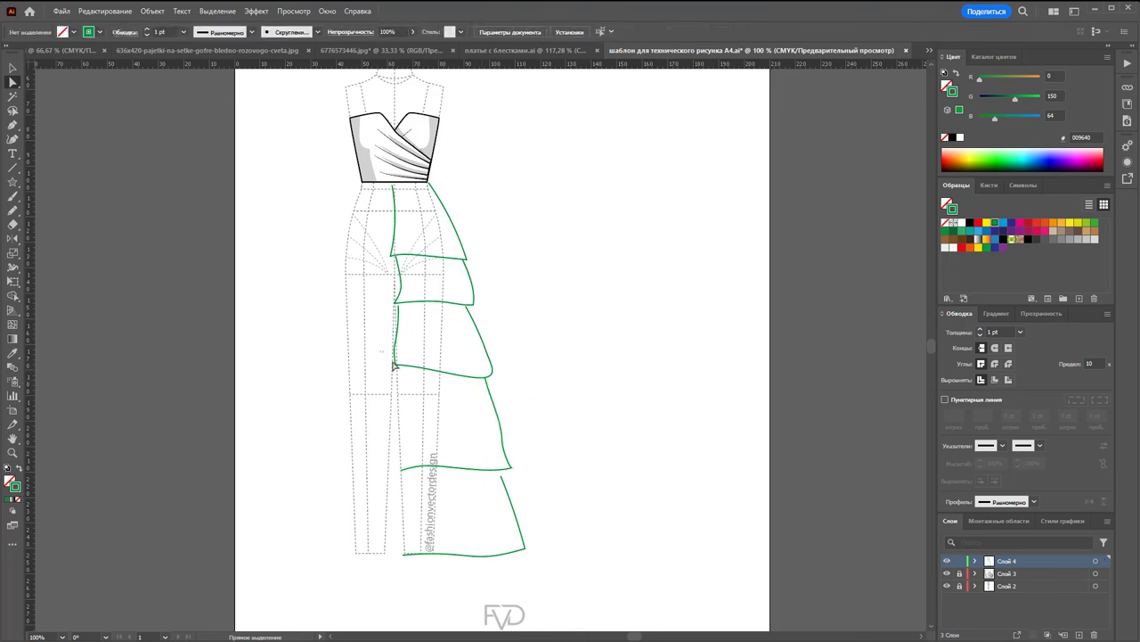
Move the left tier corner anchor down, then add new layer Слой 5
drag(396, 367, 397, 377)
click(604, 522)
click(1079, 635)
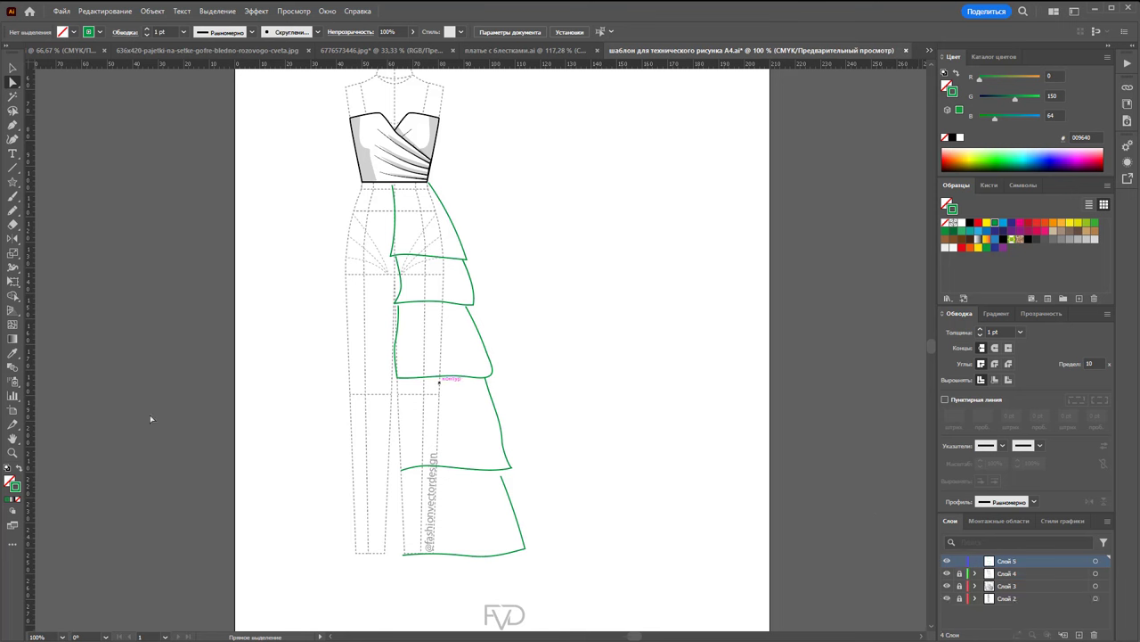
Zoom into the peplum and draw a closed 1D1D1B Pen outline with a curved ruffled hem
click(13, 454)
drag(323, 185, 719, 281)
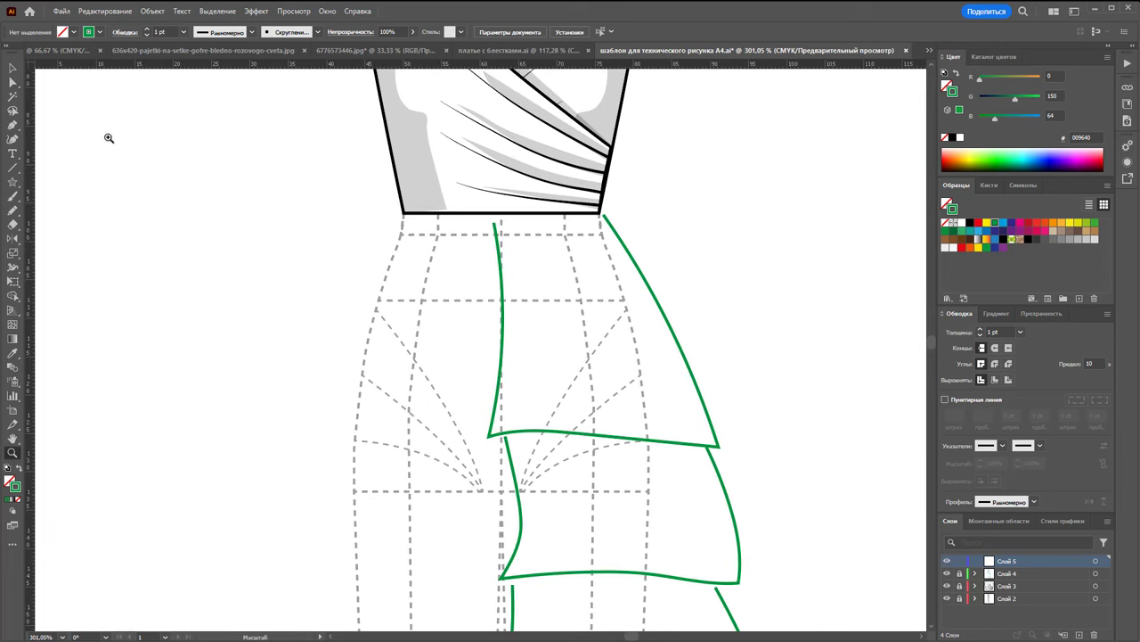
click(12, 127)
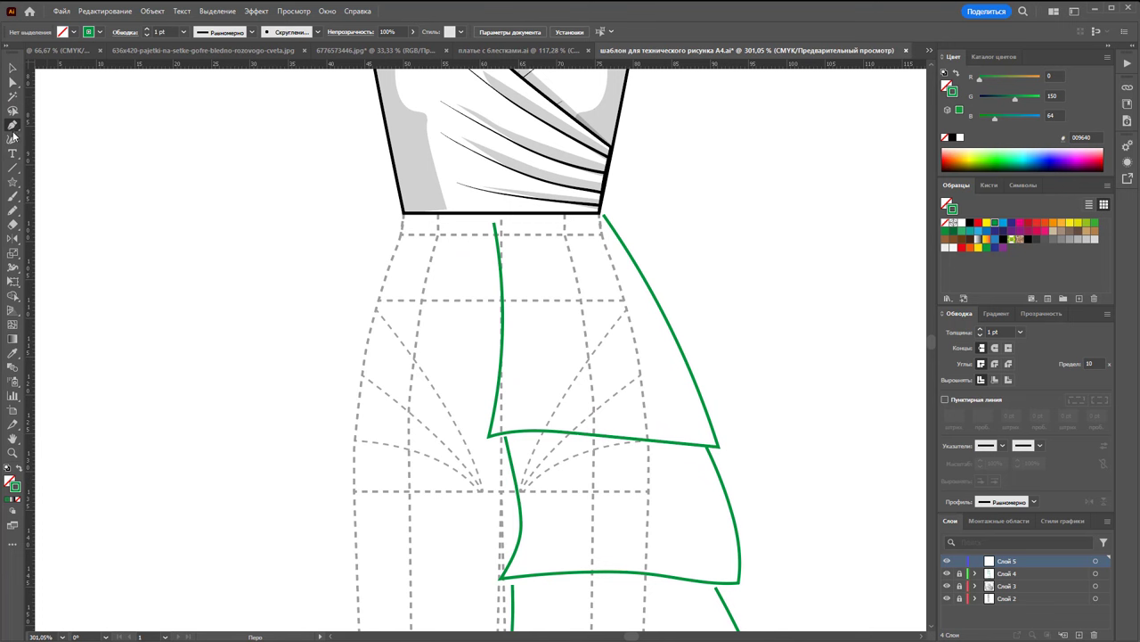
click(601, 213)
drag(677, 306, 748, 430)
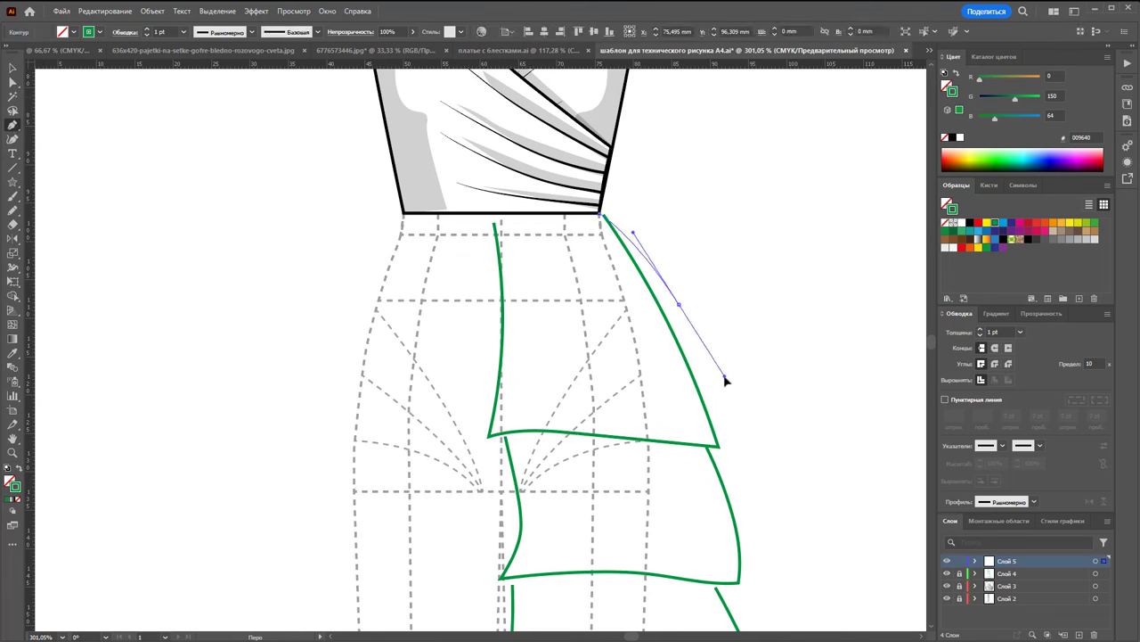
click(733, 446)
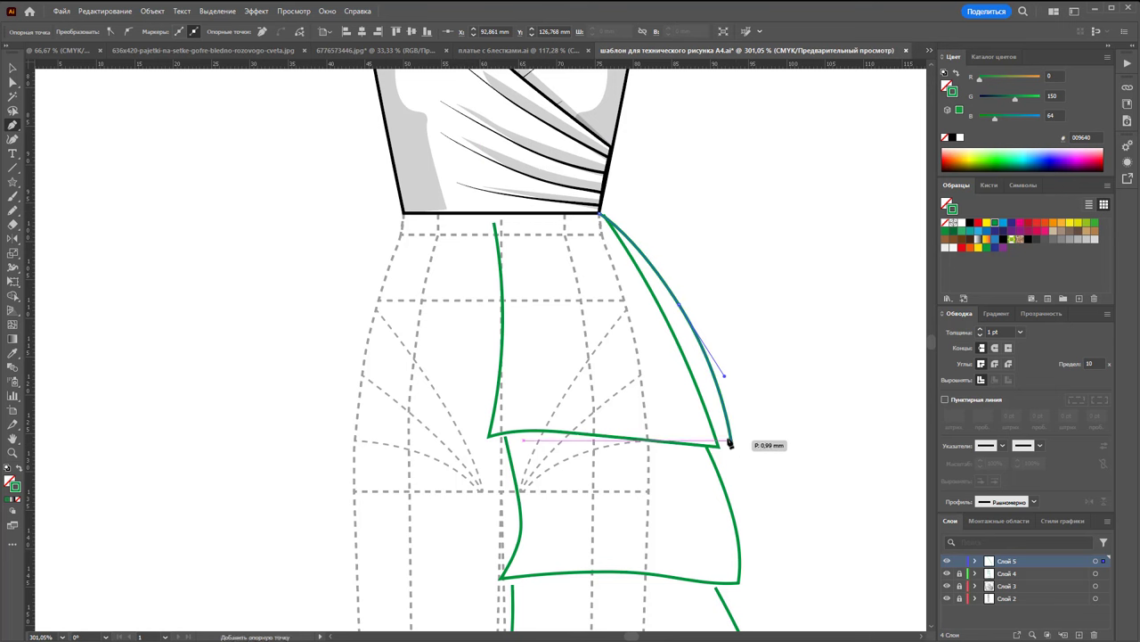
click(971, 224)
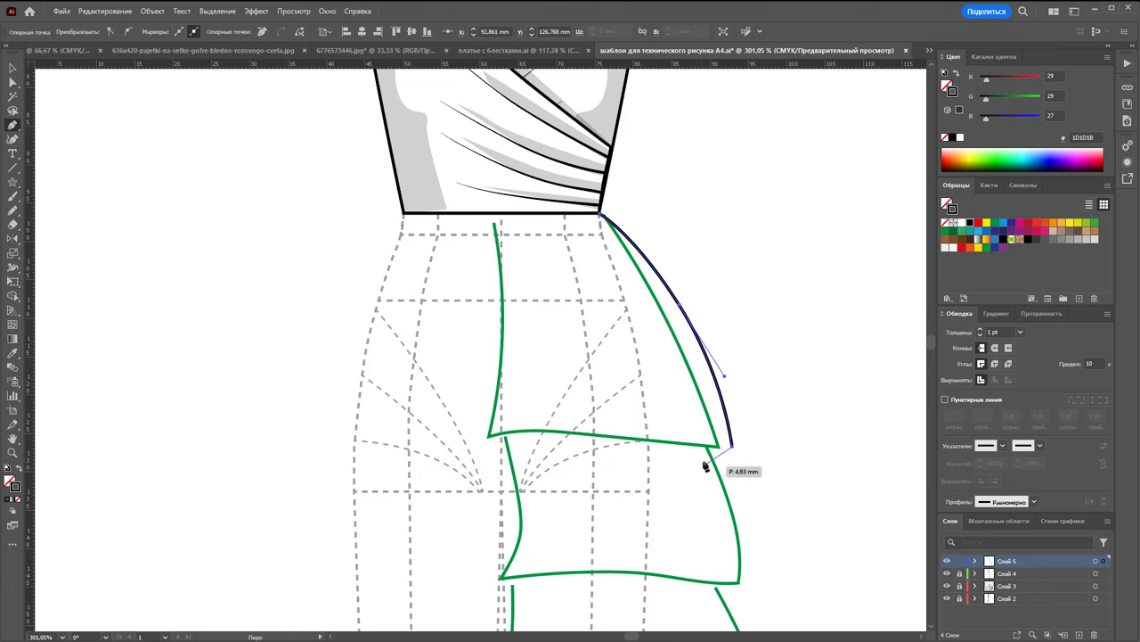
drag(695, 448, 570, 433)
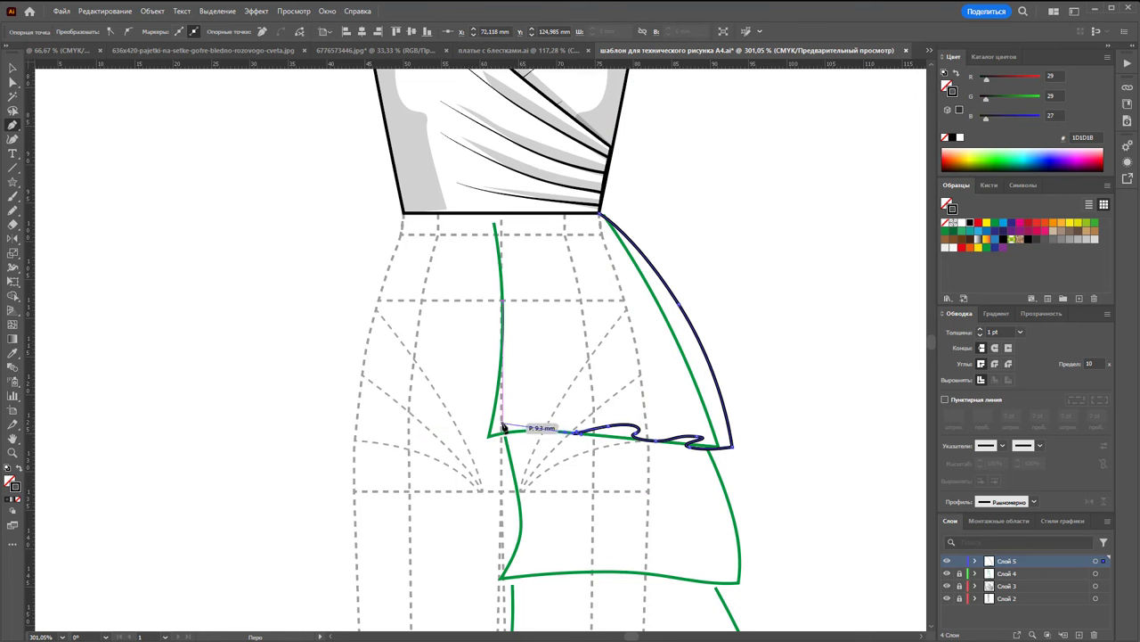
drag(502, 423, 455, 425)
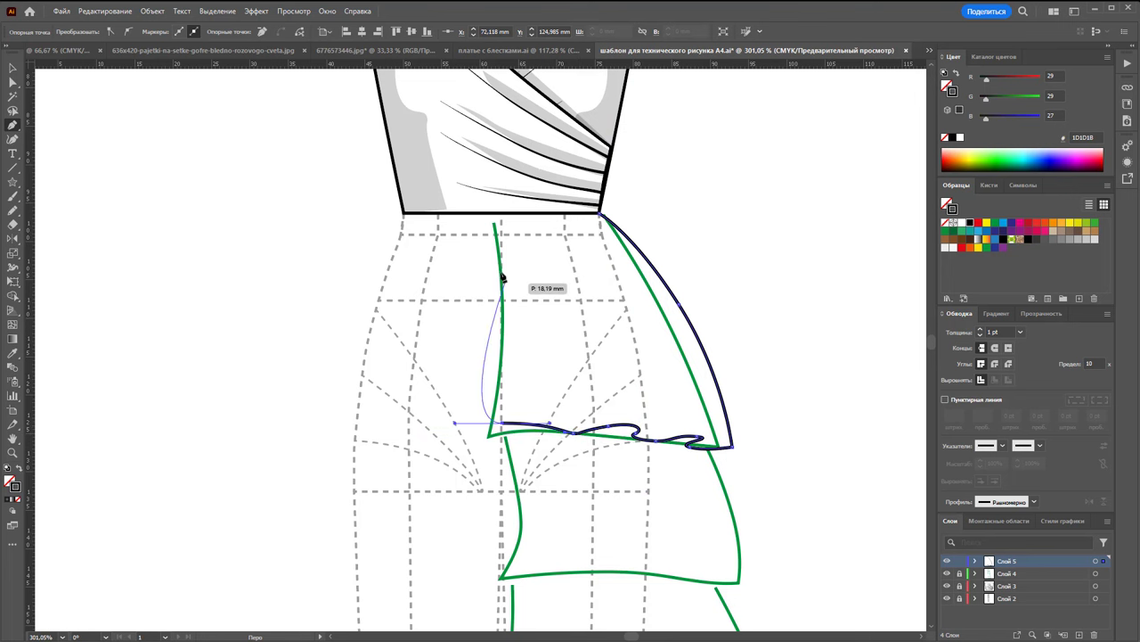
click(502, 214)
click(603, 216)
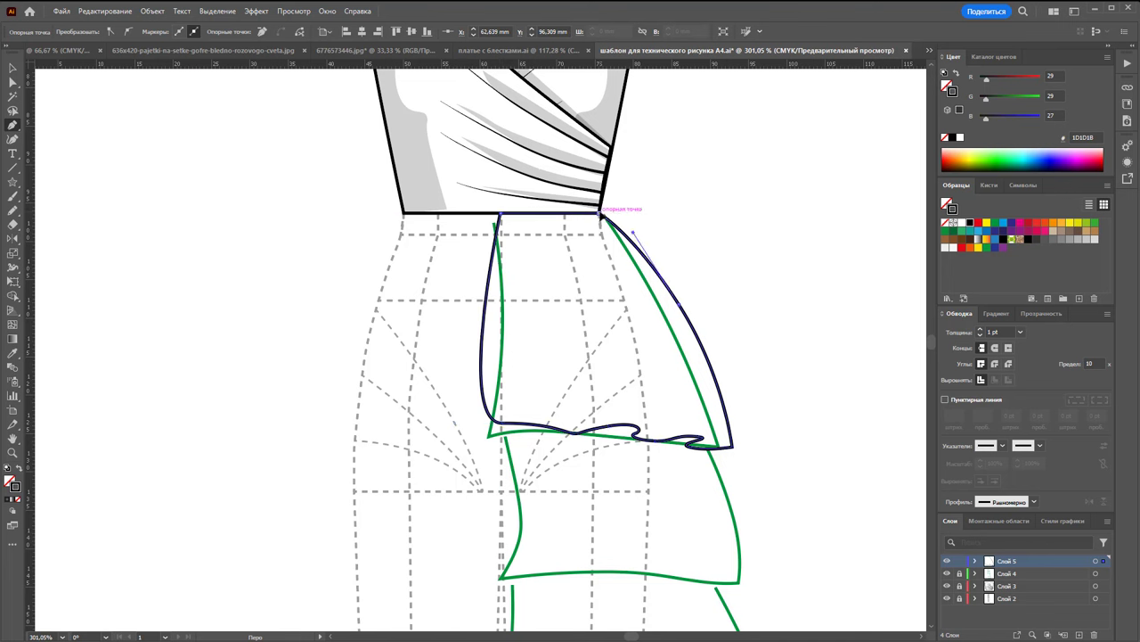
Convert the peplum's left-side anchor so its left edge runs straight
key(a)
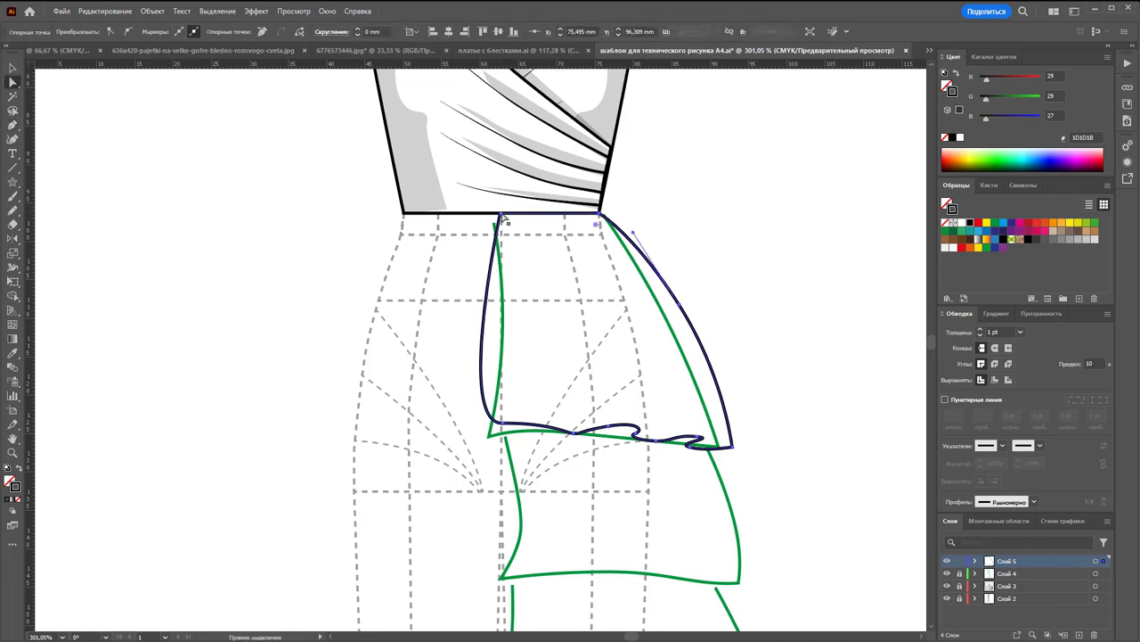
click(502, 214)
click(12, 125)
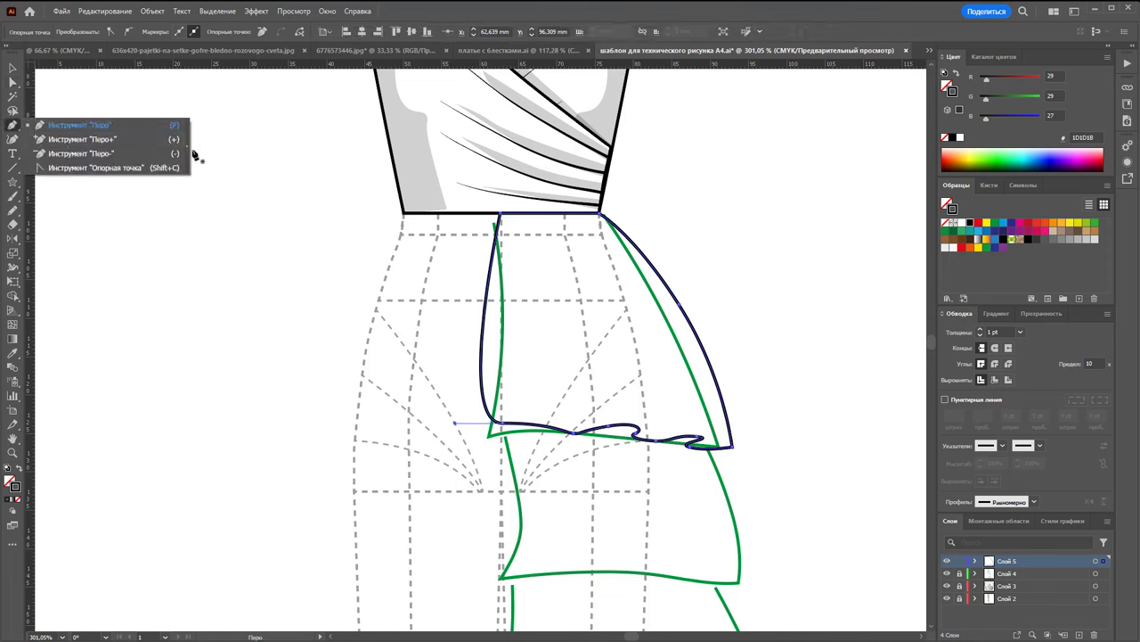
click(187, 148)
drag(54, 145, 99, 105)
click(129, 127)
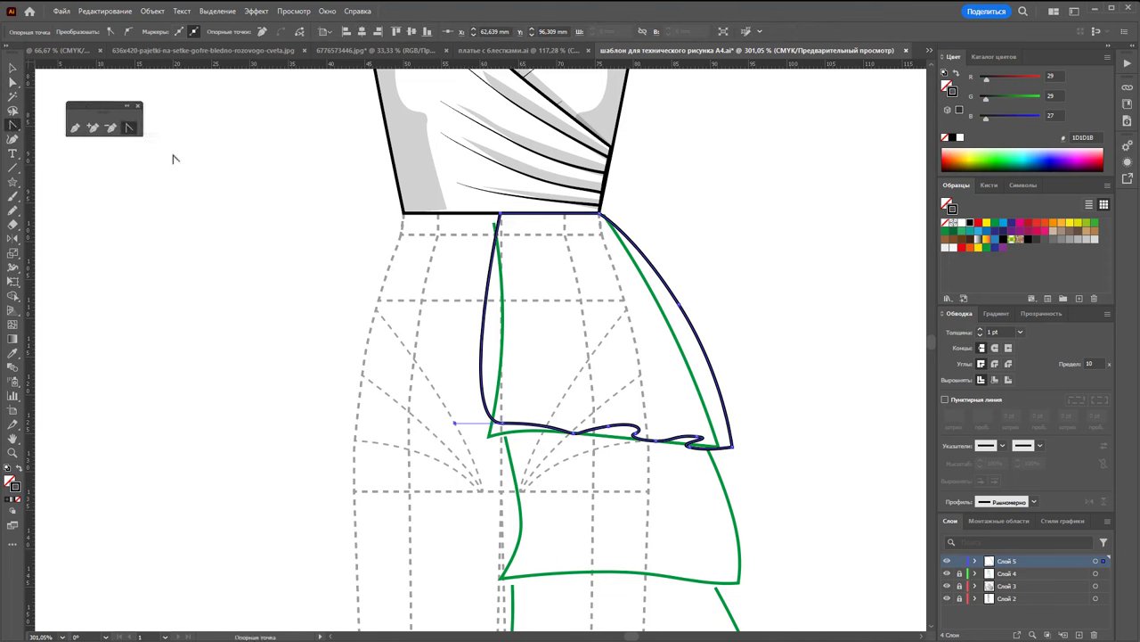
click(455, 424)
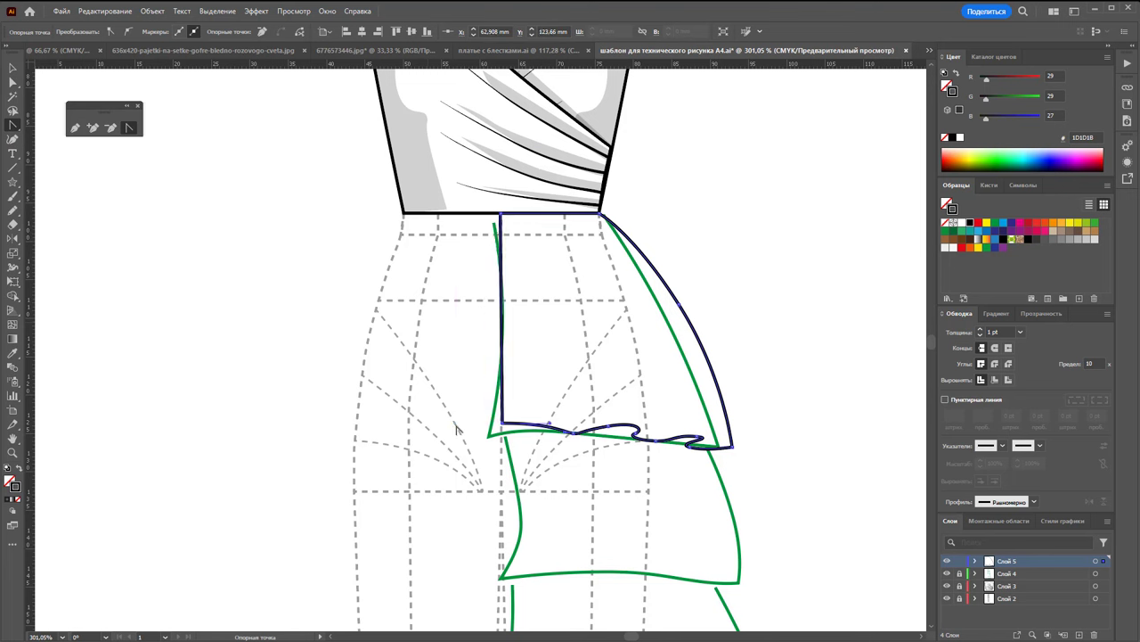
Draw the first curved fold line from the peplum hem up toward the waist
click(11, 67)
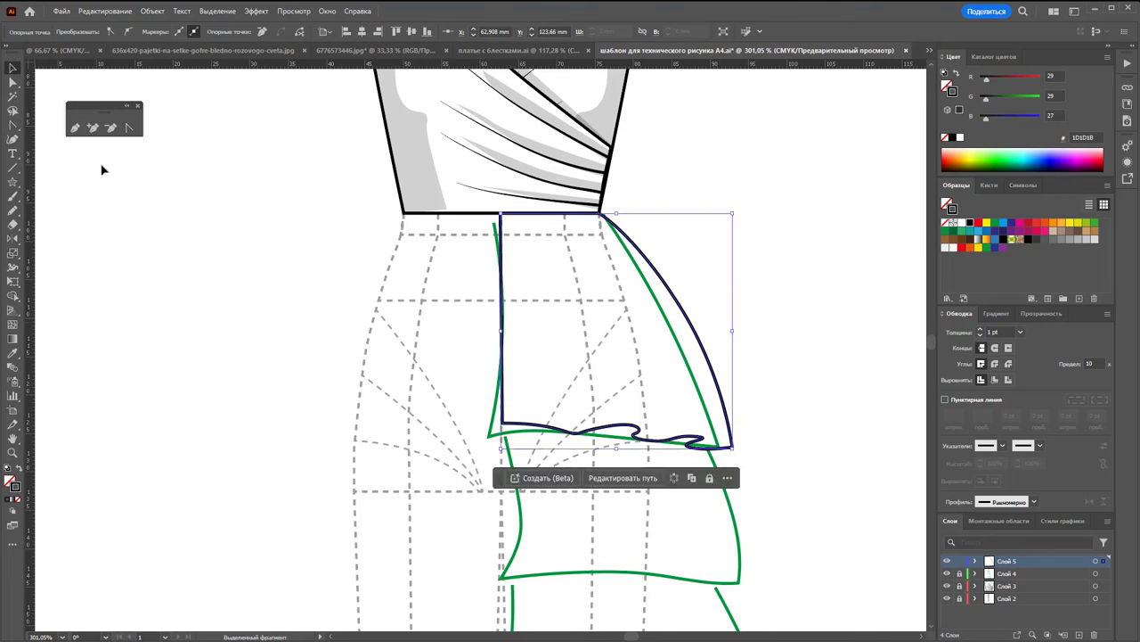
click(504, 437)
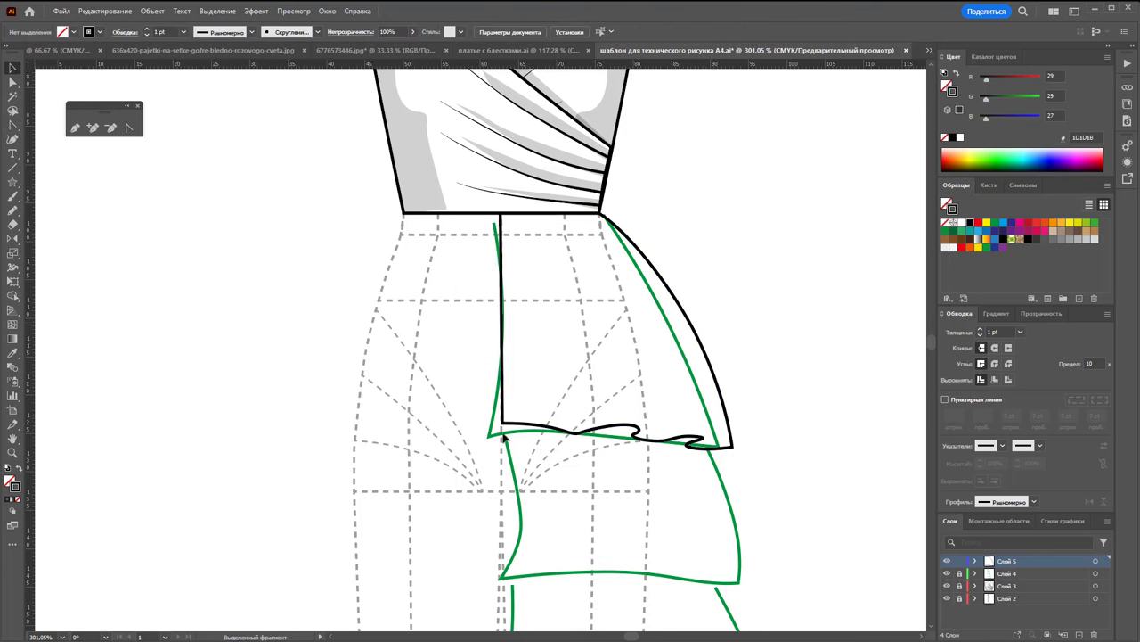
click(80, 131)
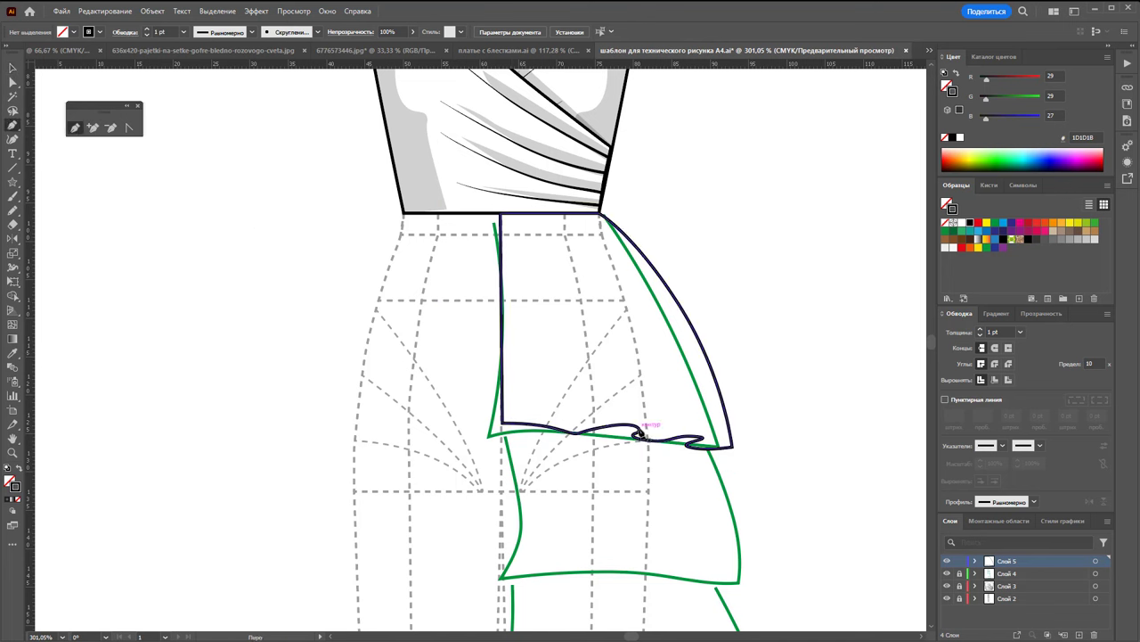
click(639, 432)
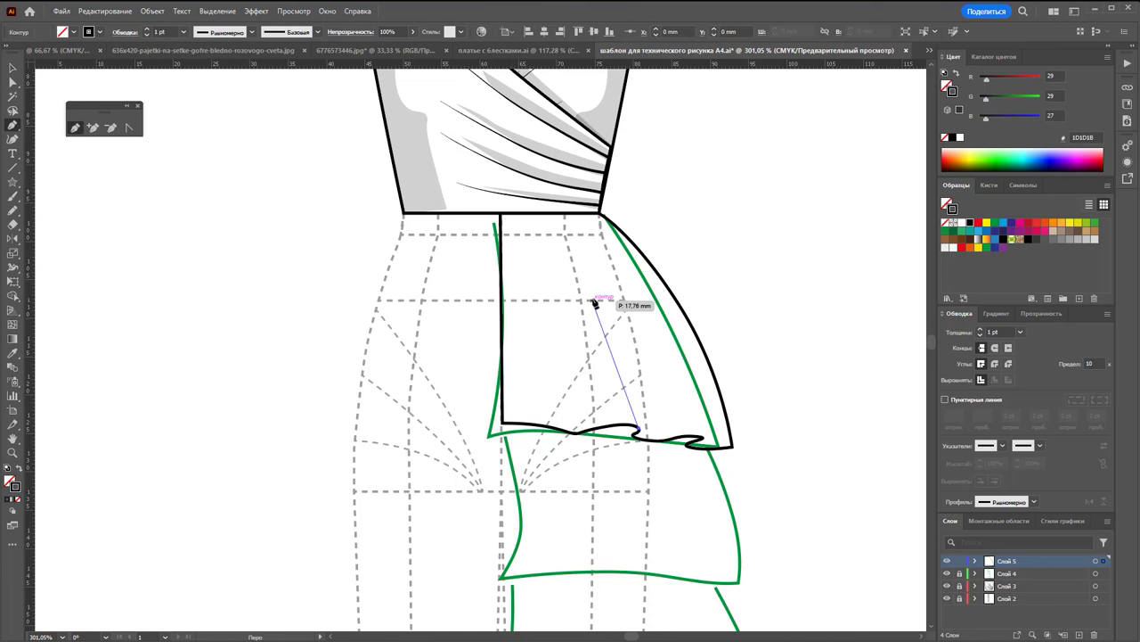
click(580, 234)
ctrl+click(733, 253)
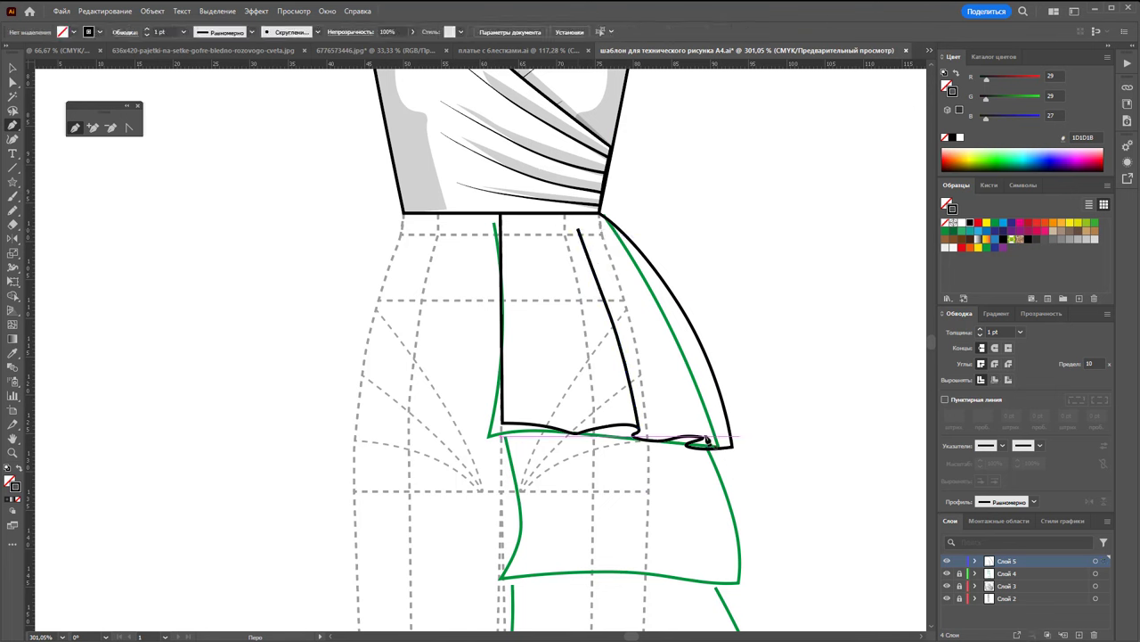
Draw second and third fold lines from the peplum hem up to the waist
click(703, 439)
click(652, 304)
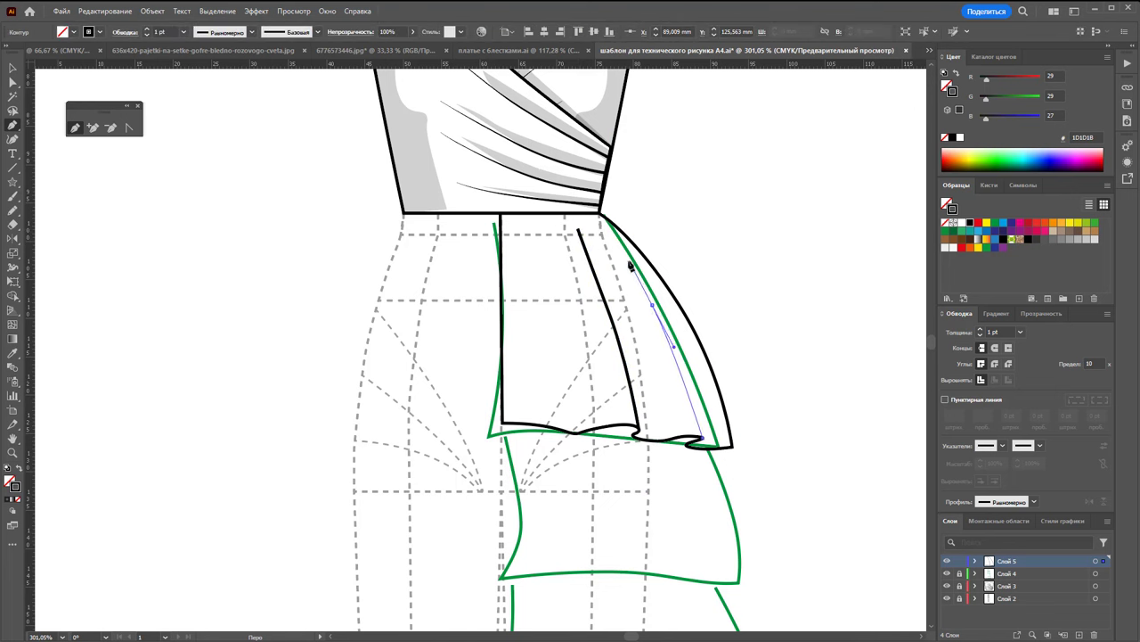
click(613, 230)
ctrl+click(759, 279)
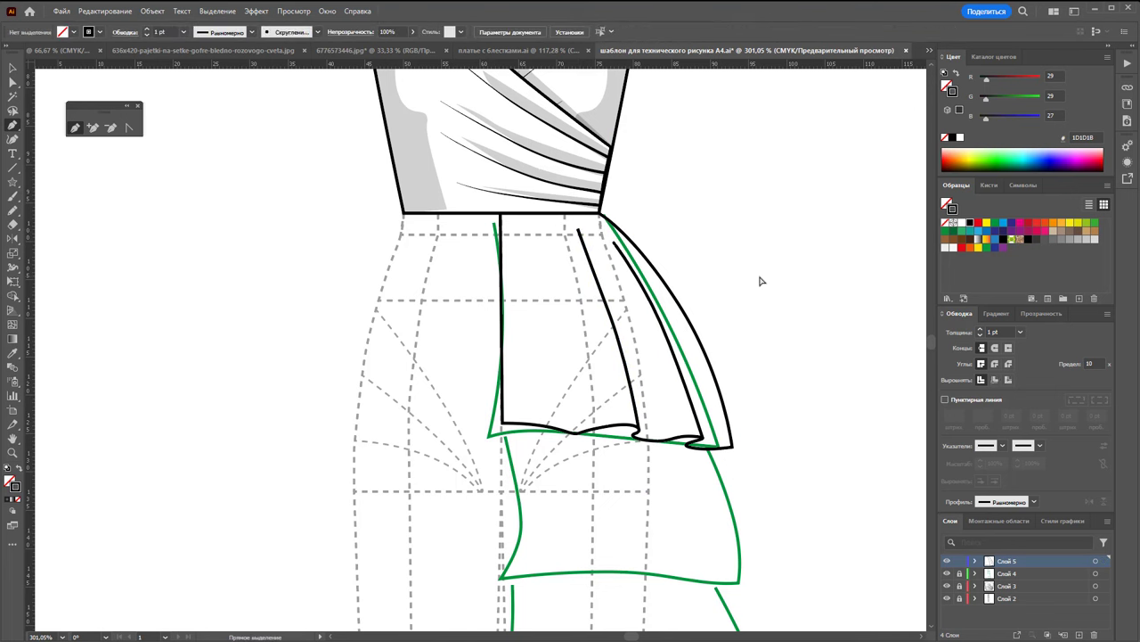
click(577, 434)
click(565, 283)
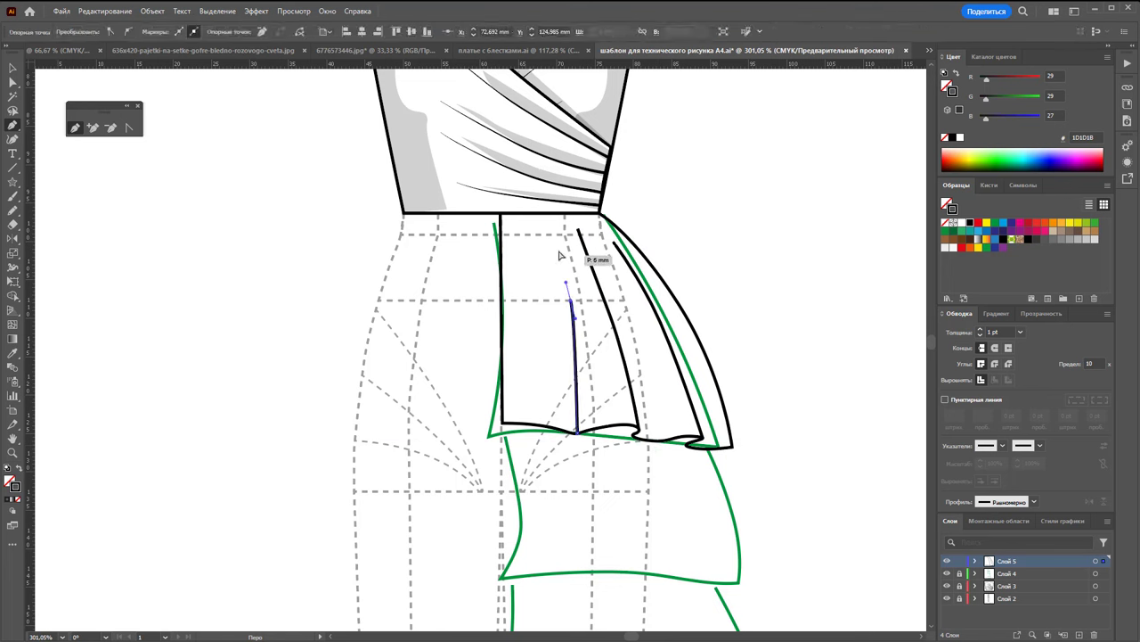
ctrl+click(559, 256)
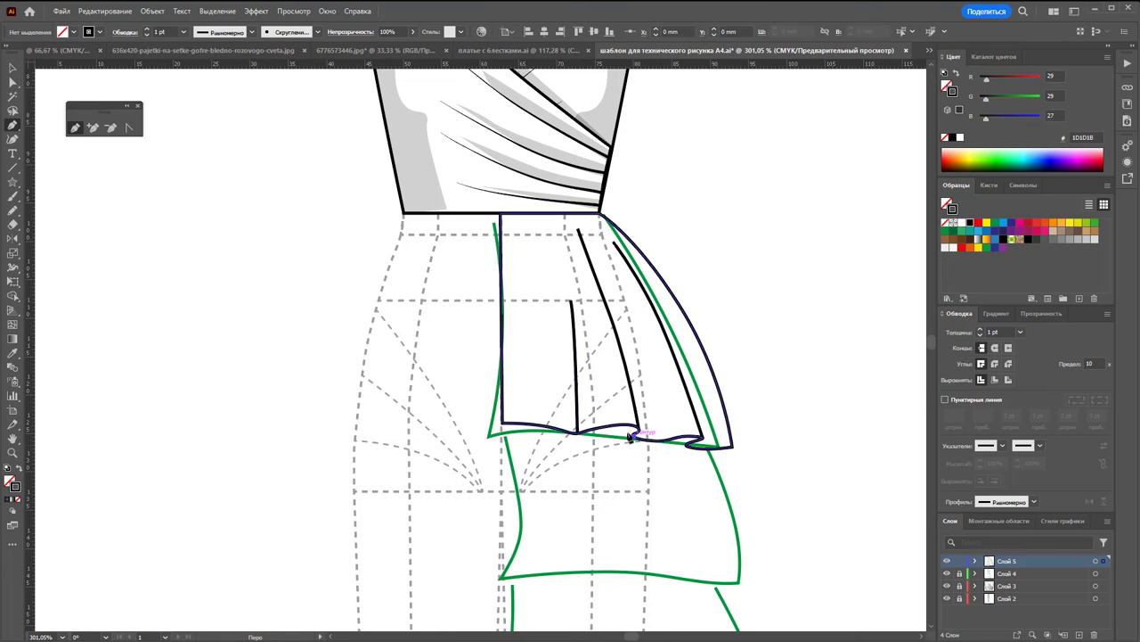
Add a short fold along the ruffled hem joining the inner pleat line at a small curl
click(628, 434)
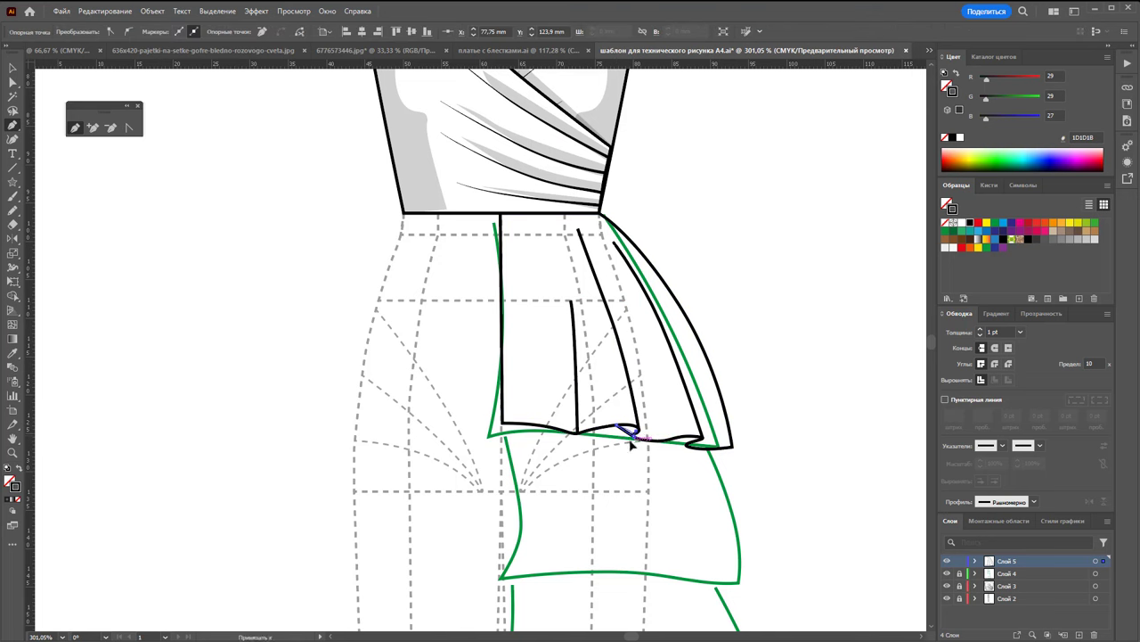
click(693, 442)
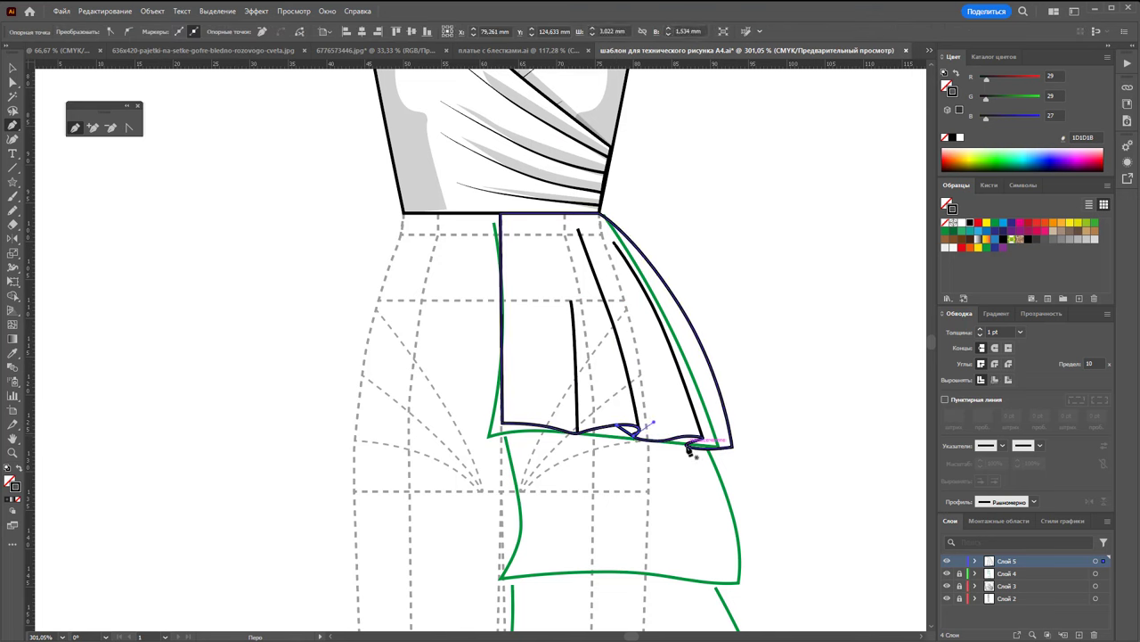
click(704, 439)
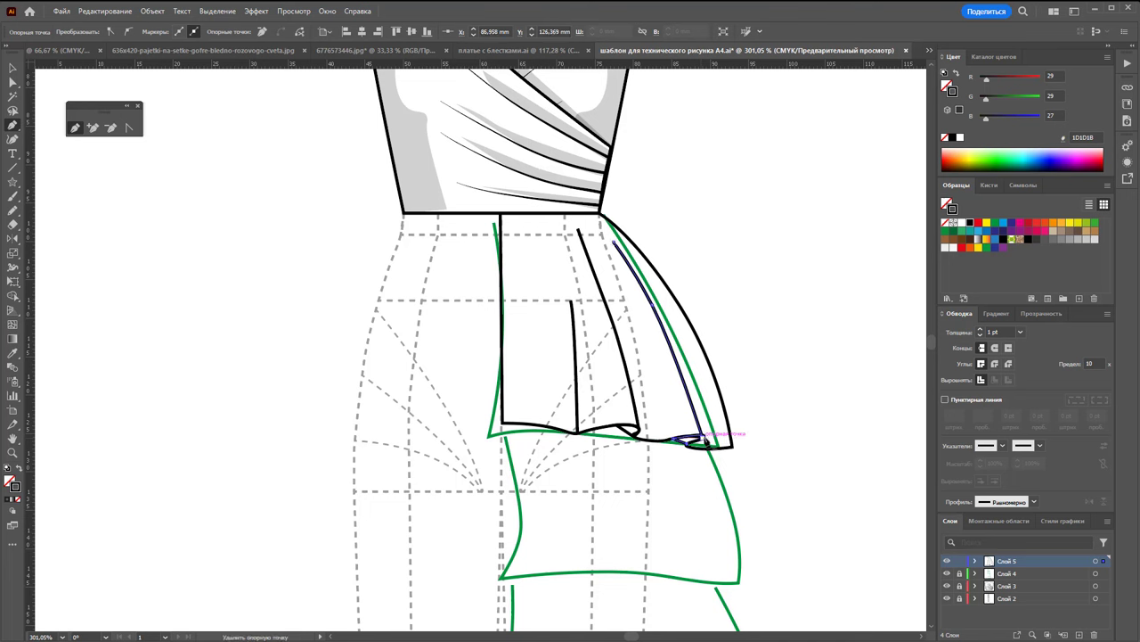
ctrl+click(689, 486)
ctrl+click(695, 439)
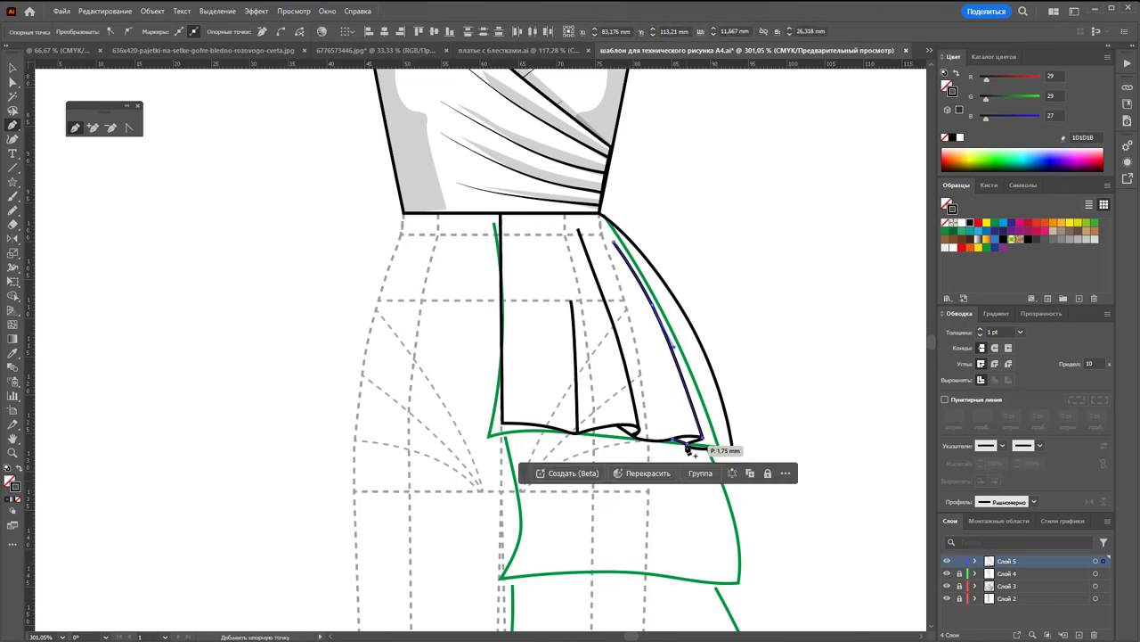
ctrl+click(837, 447)
Select the three peplum pleat lines together
key(v)
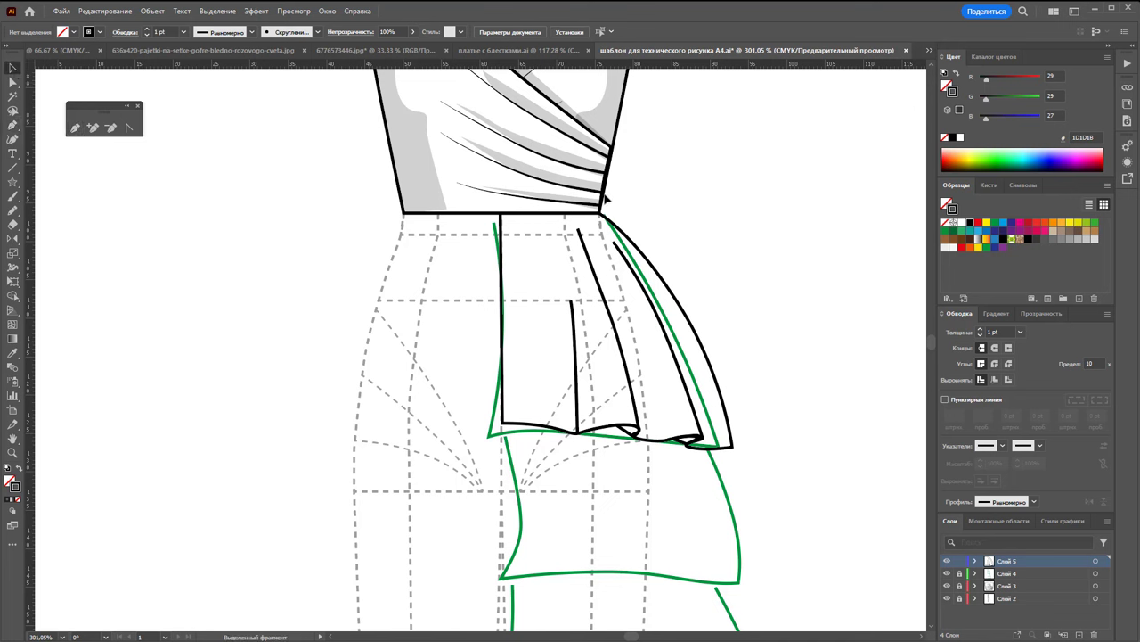
click(667, 356)
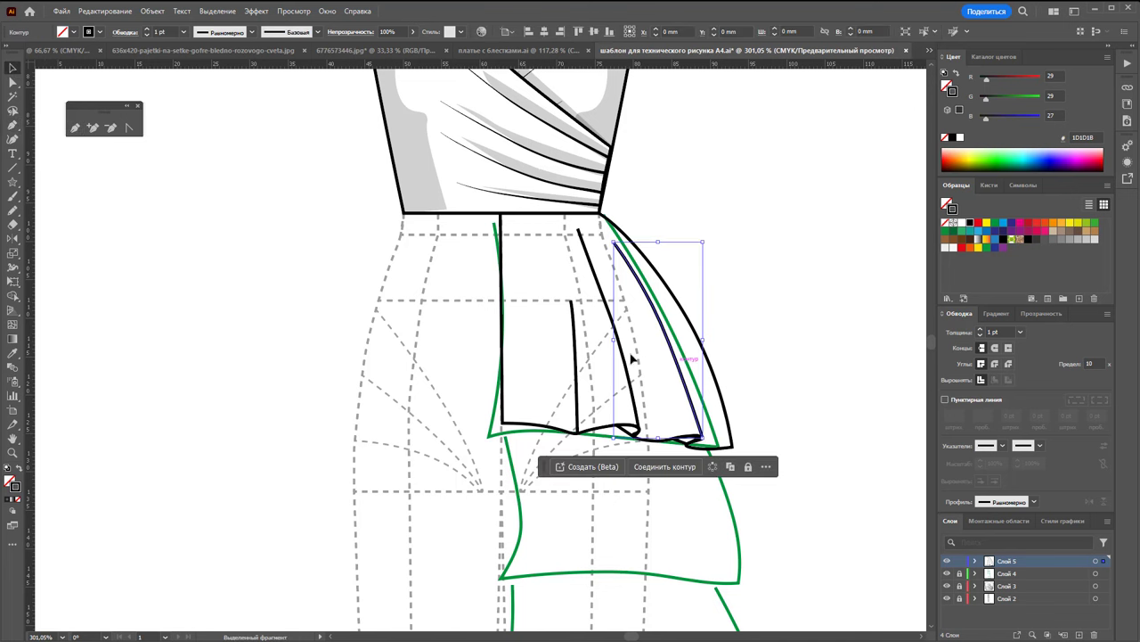
shift+click(581, 366)
shift+click(574, 361)
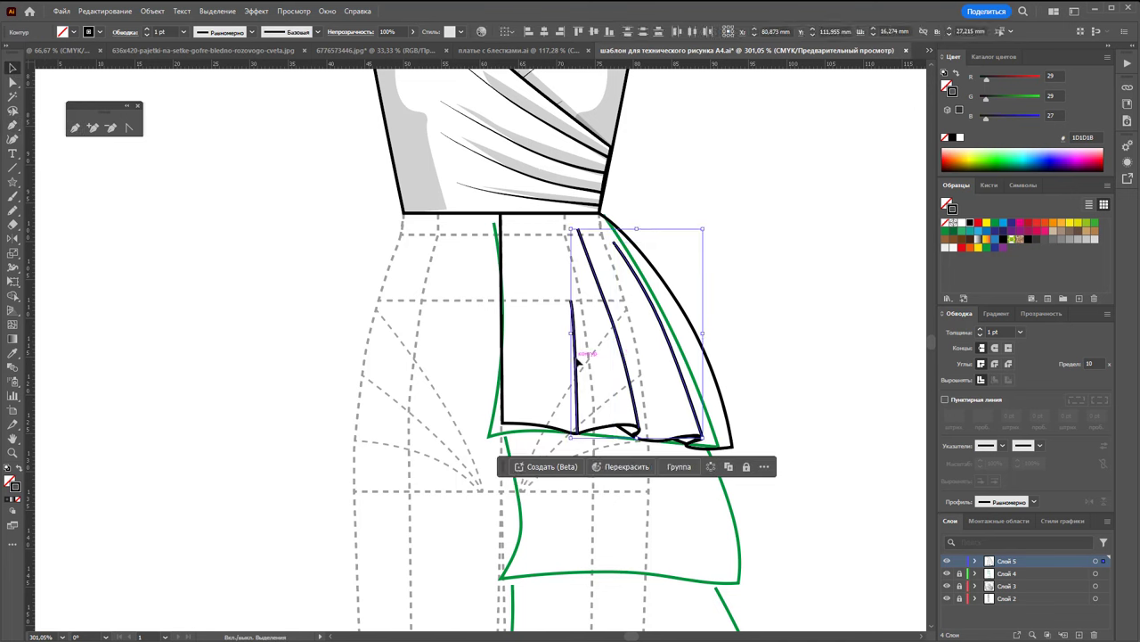
Give the pleat lines the tapered triangle width profile
click(1023, 501)
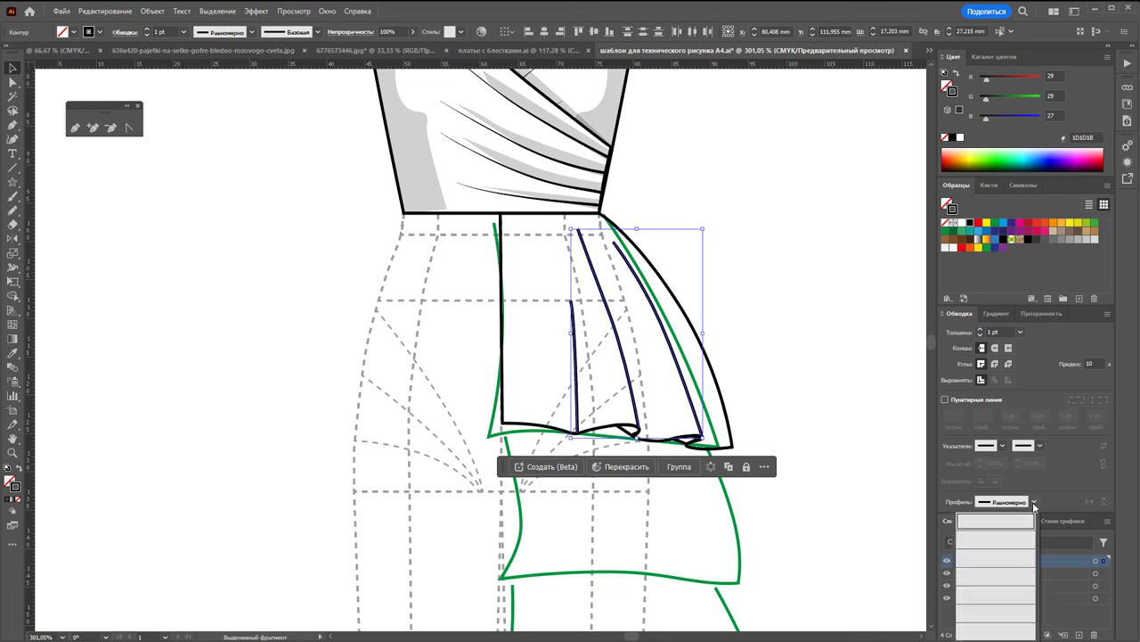
click(1005, 597)
click(802, 374)
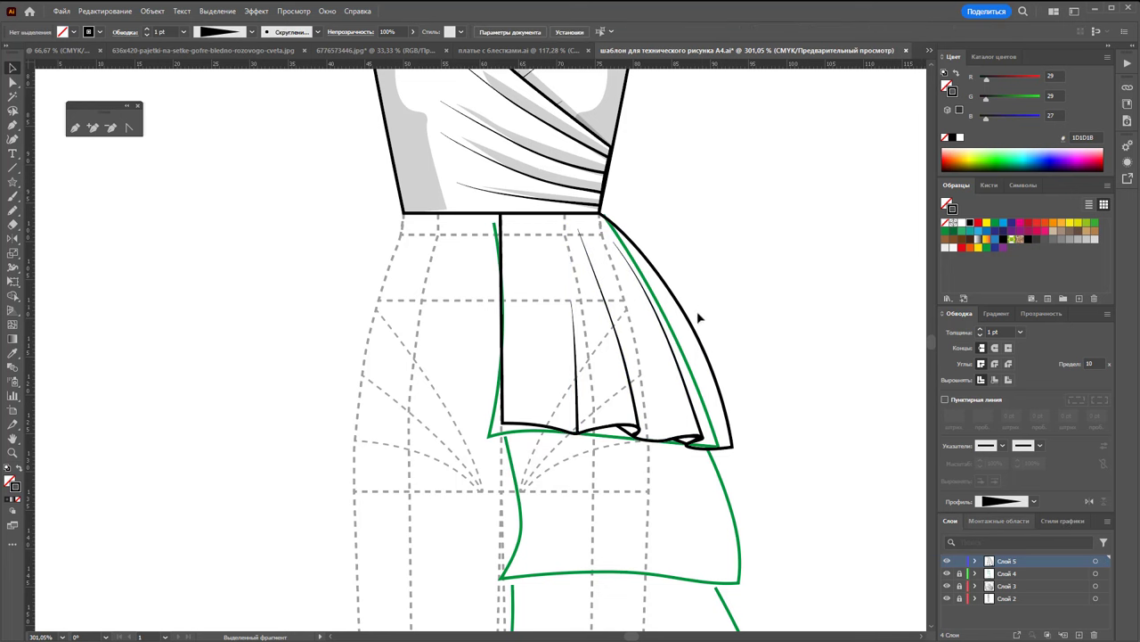
Fill the peplum panel white with a dark outline using the default colours
click(688, 330)
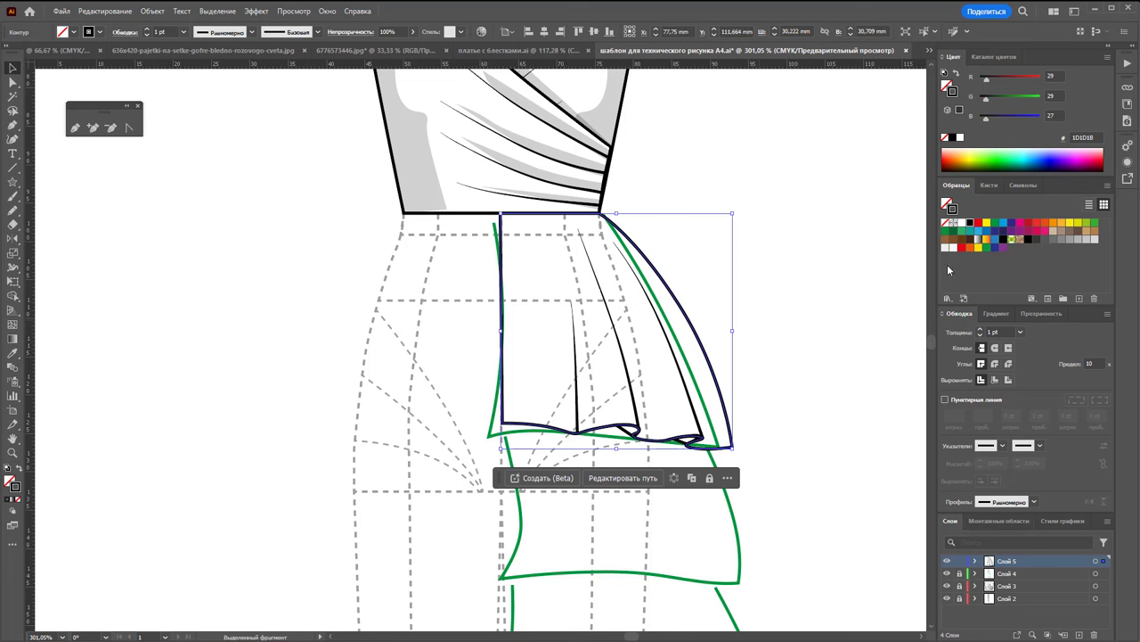
click(954, 223)
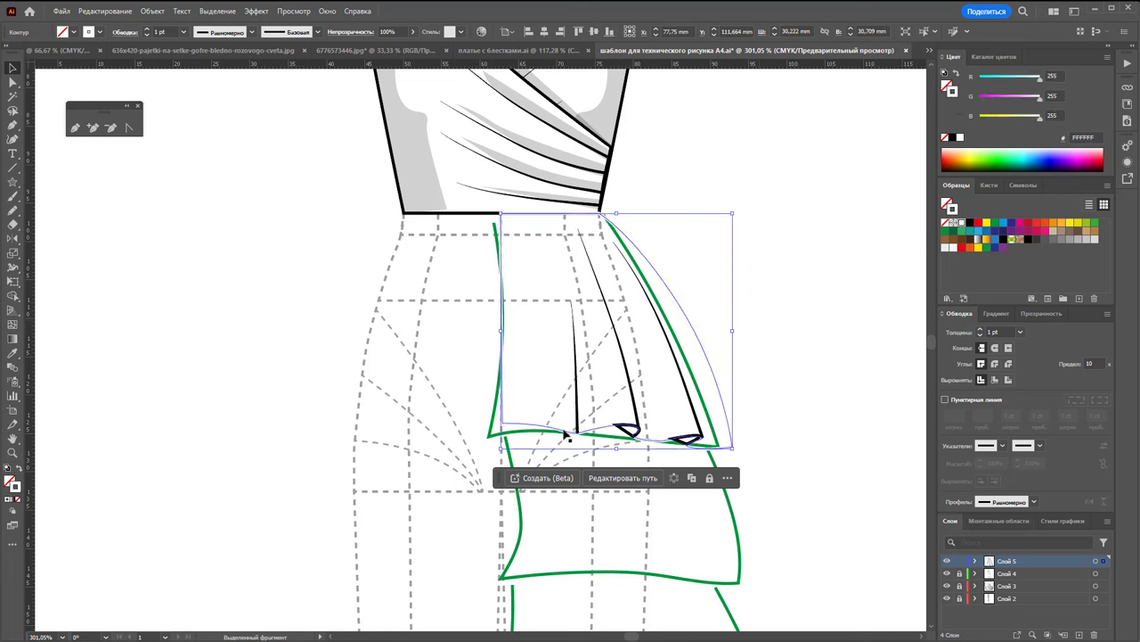
click(7, 493)
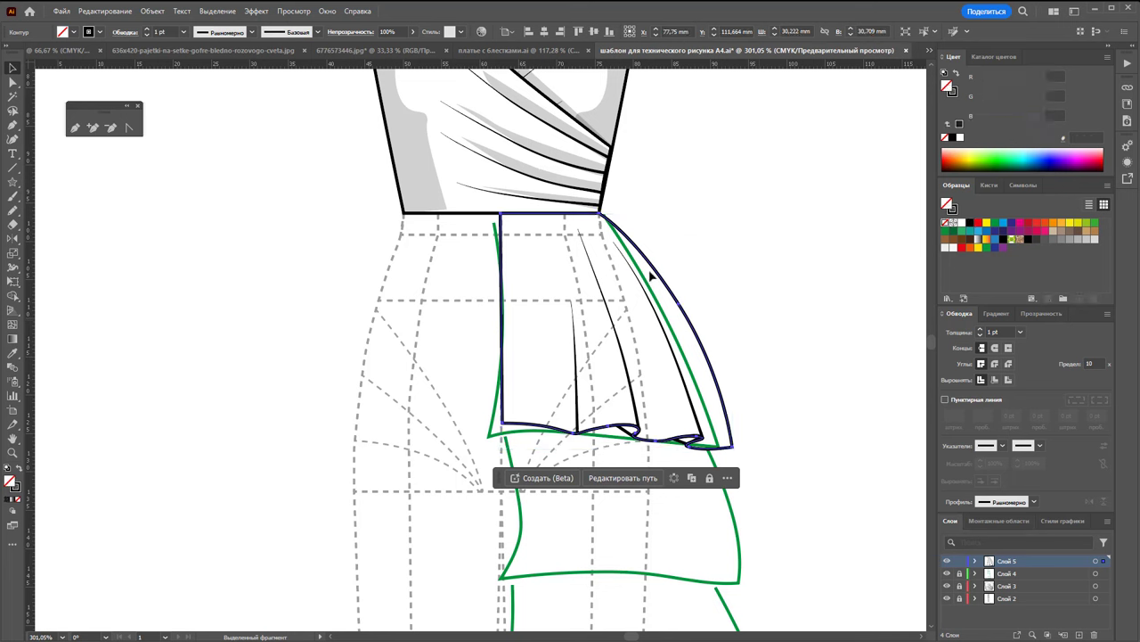
click(964, 224)
click(773, 276)
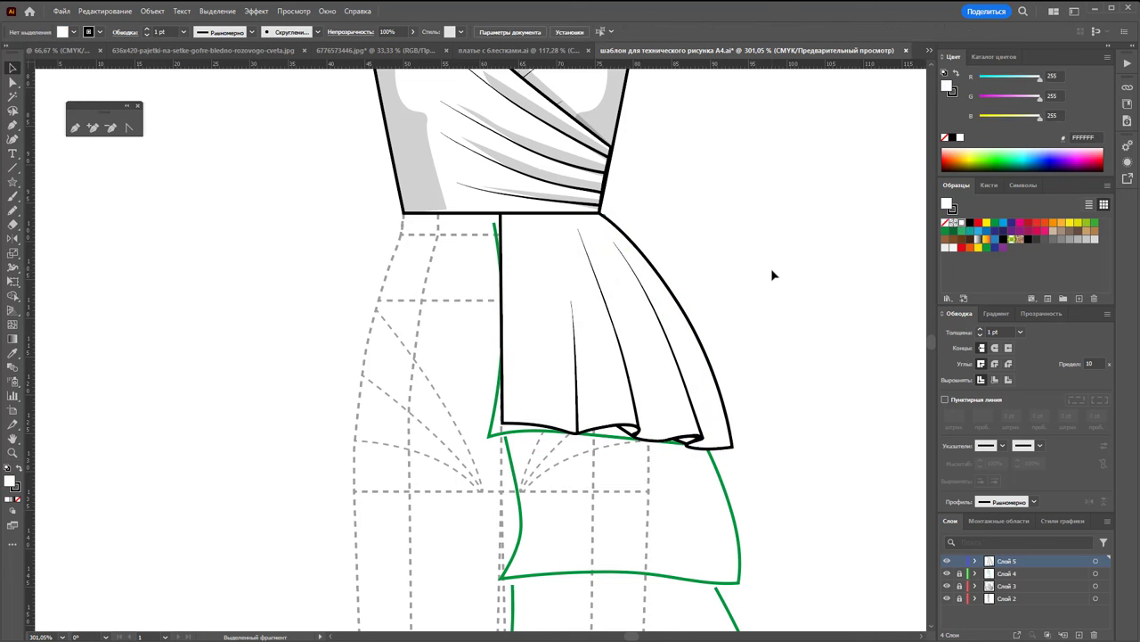
Nudge the peplum's lower-left anchor up slightly with the arrow key
click(12, 81)
click(513, 430)
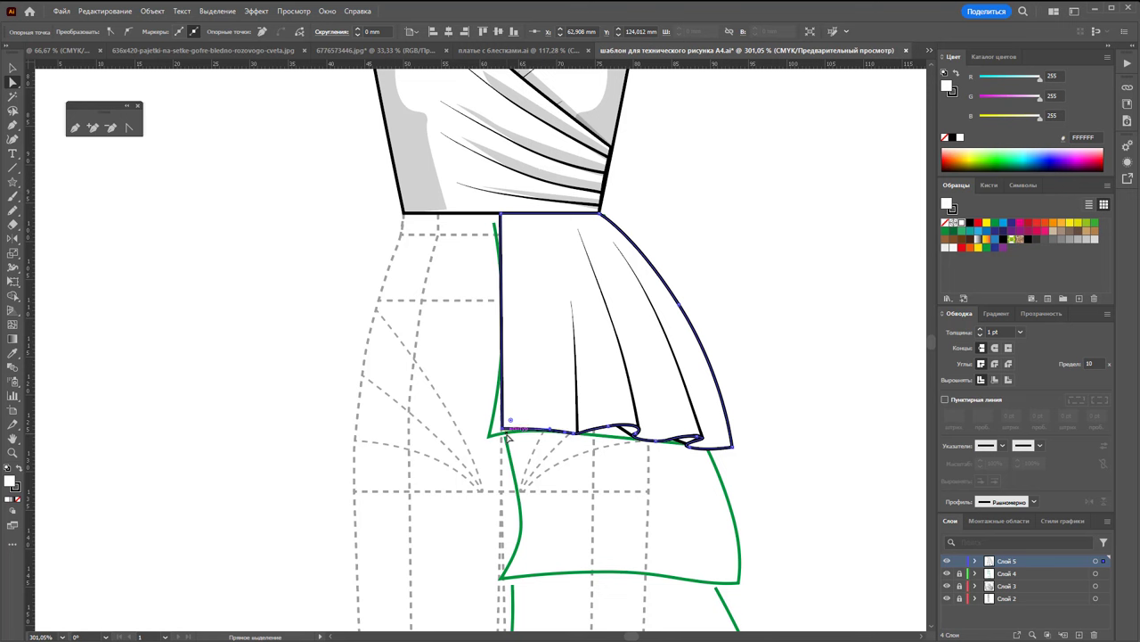
key(Up)
click(802, 373)
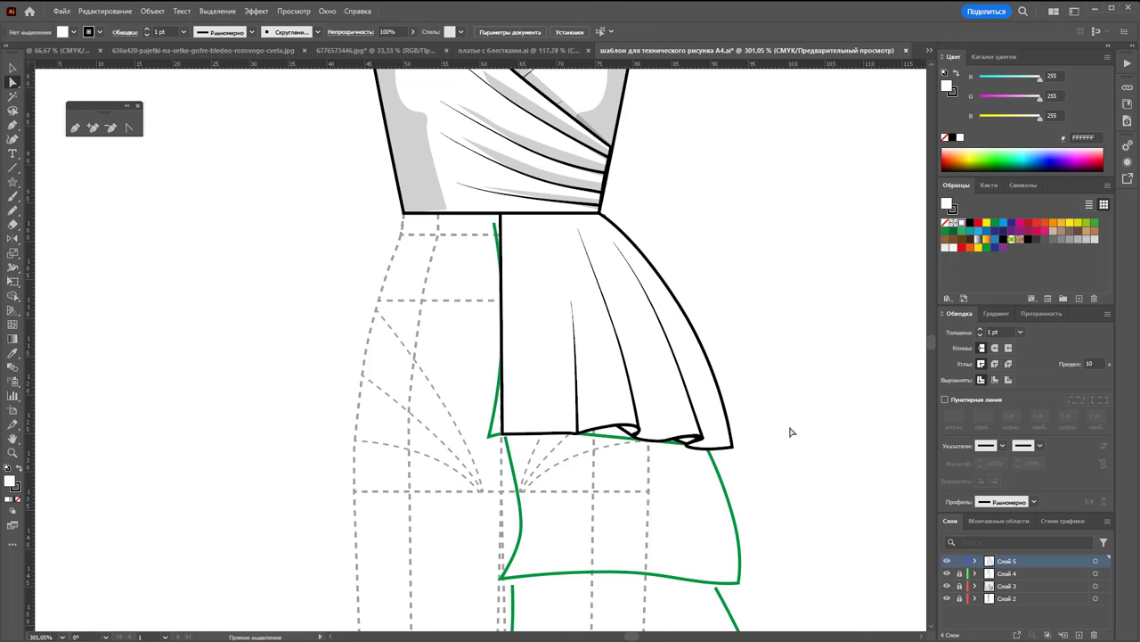
click(739, 444)
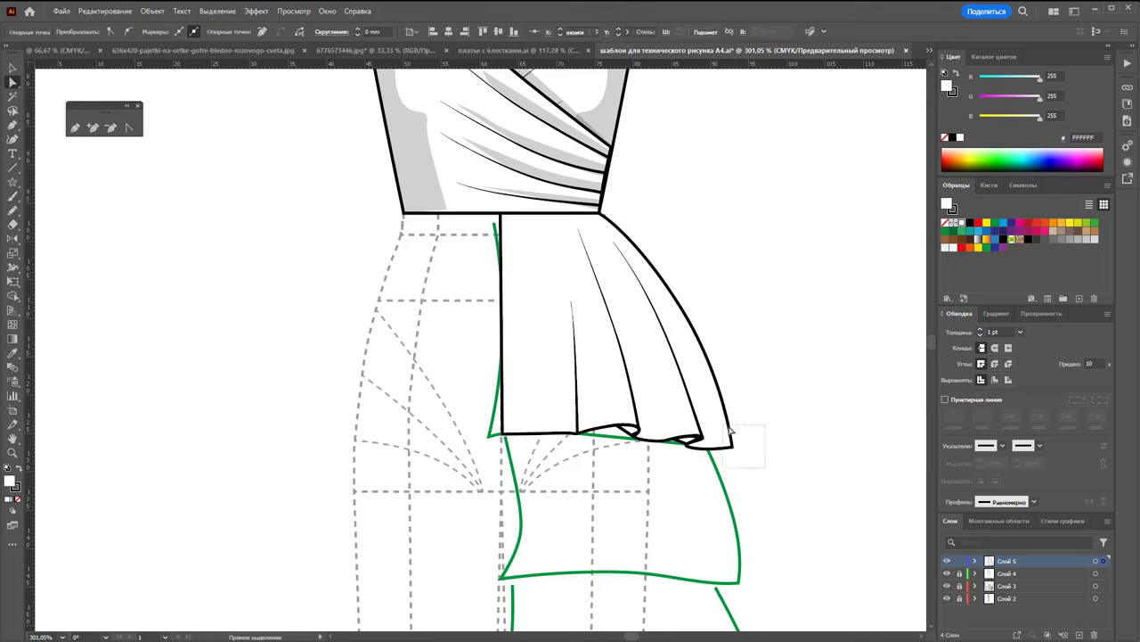
click(764, 458)
drag(713, 465, 664, 426)
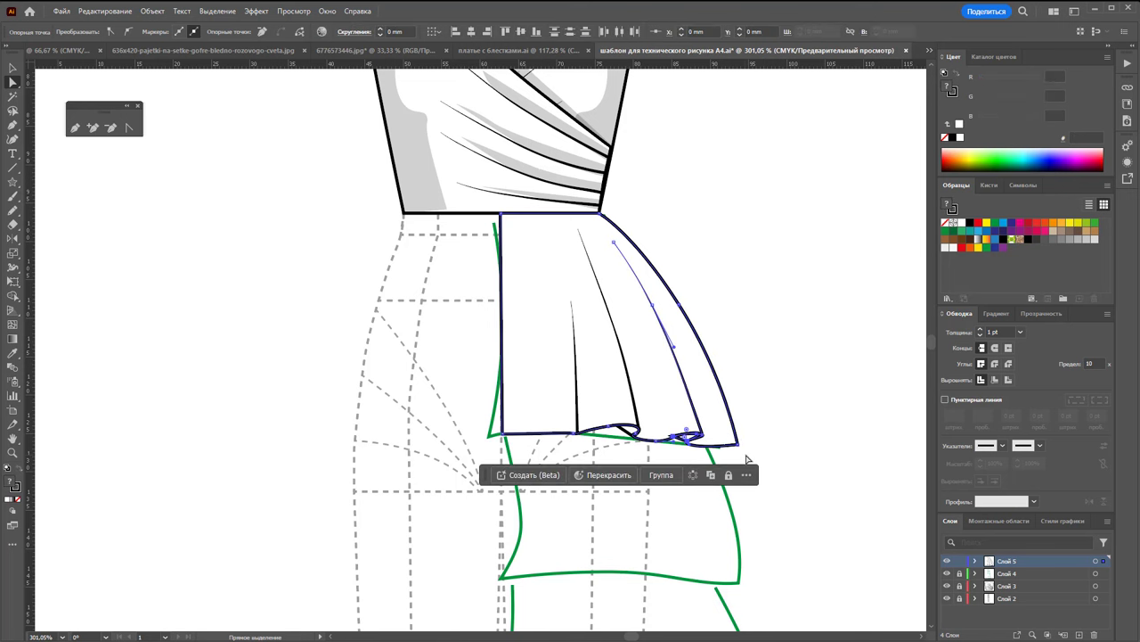
click(669, 527)
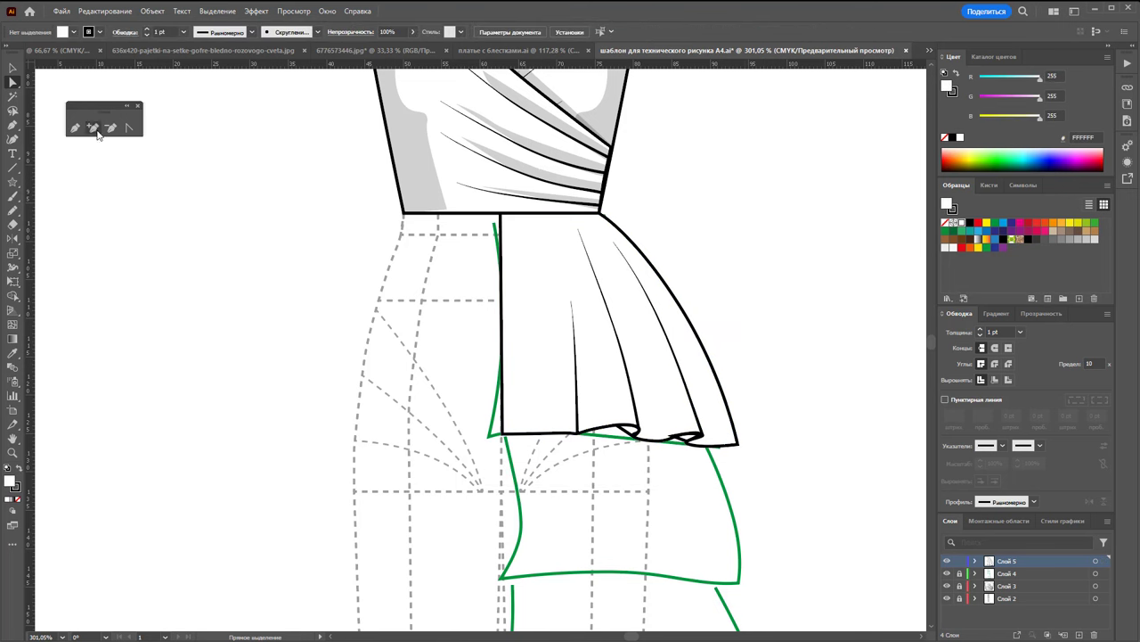
Redraw a curved fold line down to the hem on the peplum's right side
key(p)
click(648, 288)
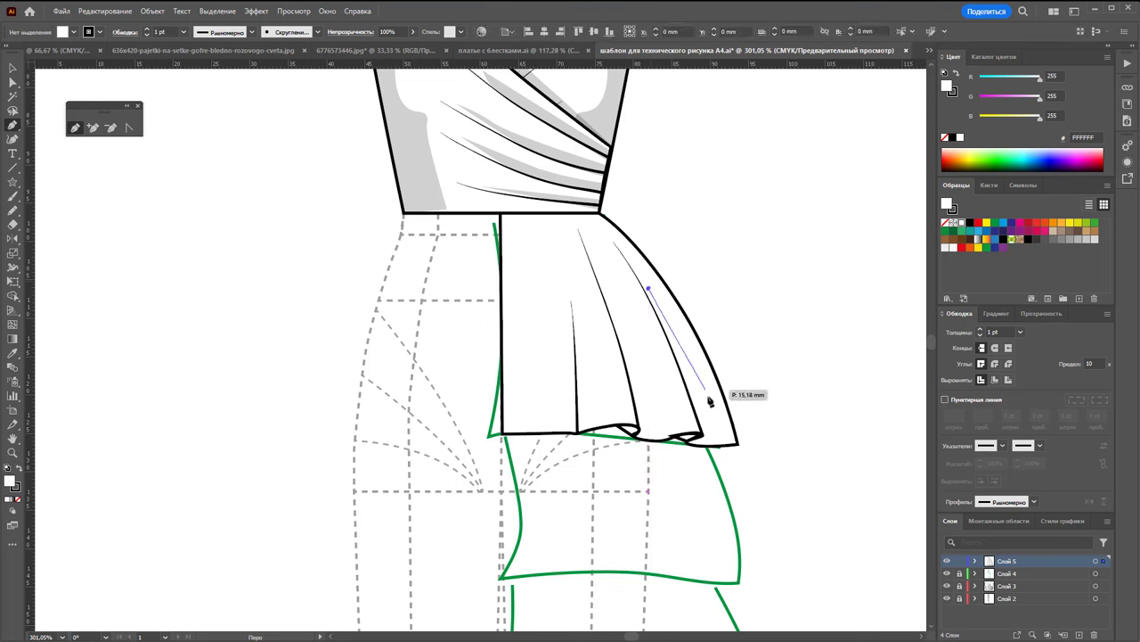
click(698, 439)
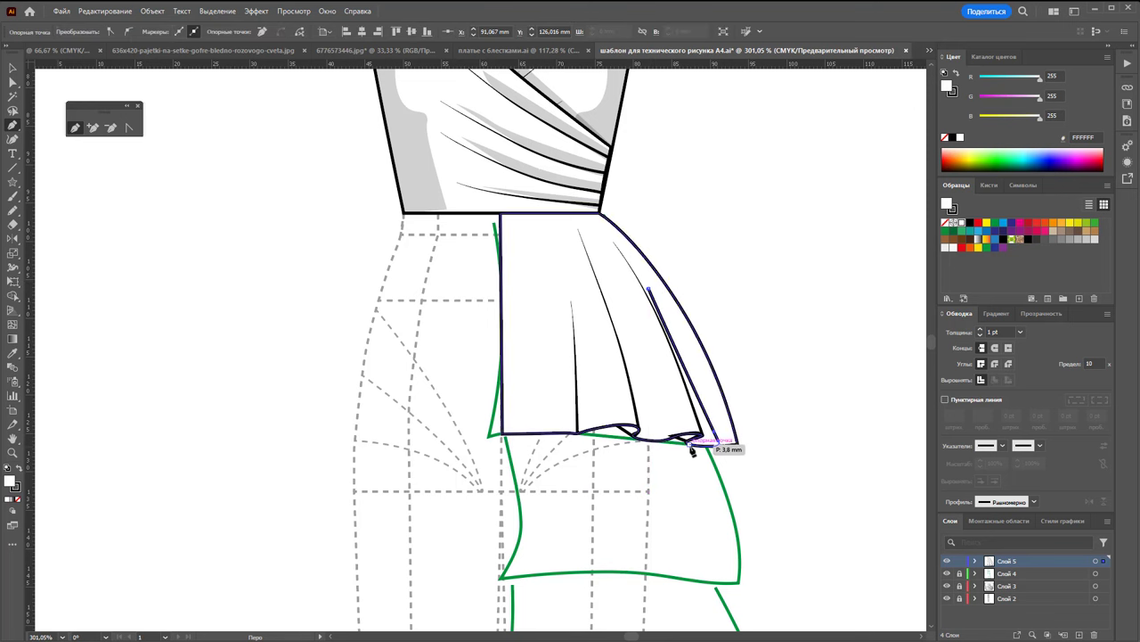
click(614, 242)
drag(702, 439, 703, 405)
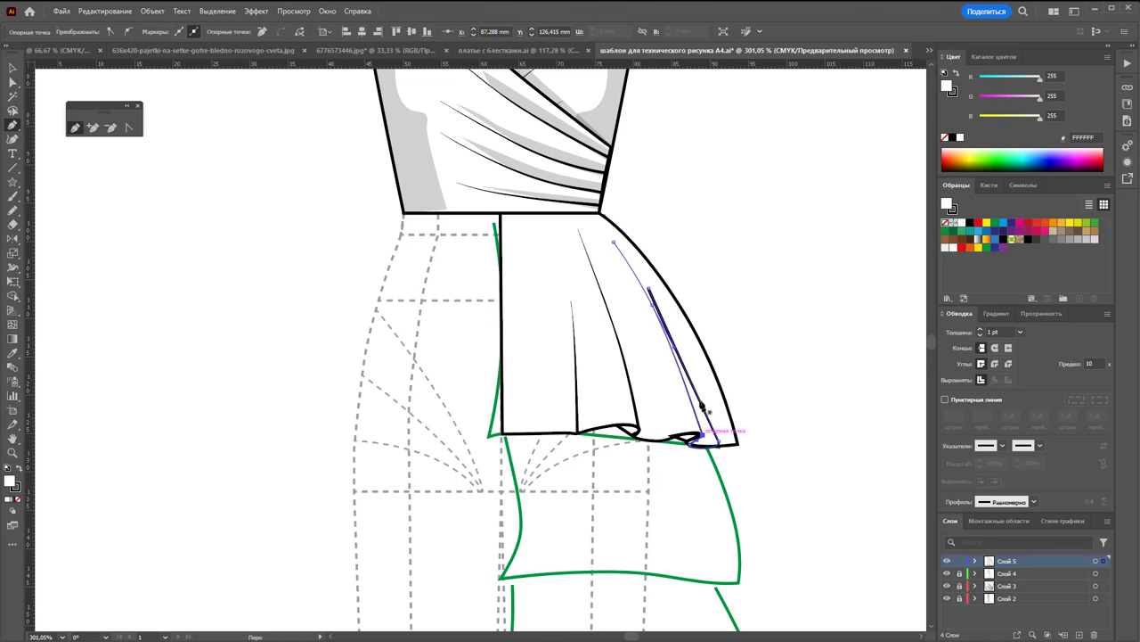
key(Escape)
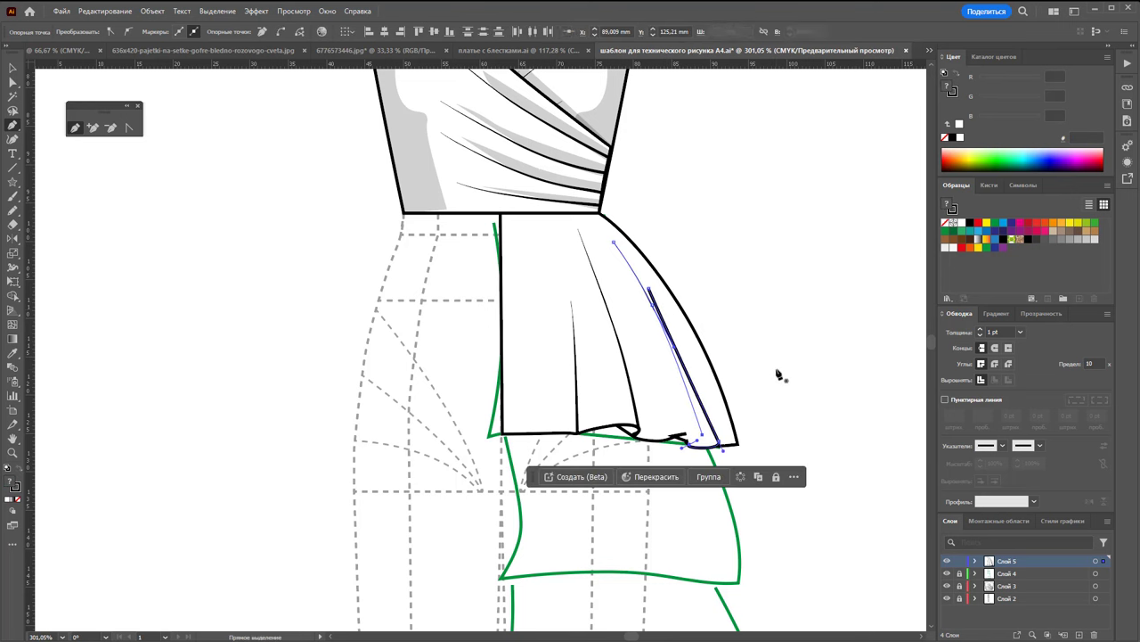
key(ctrl+z)
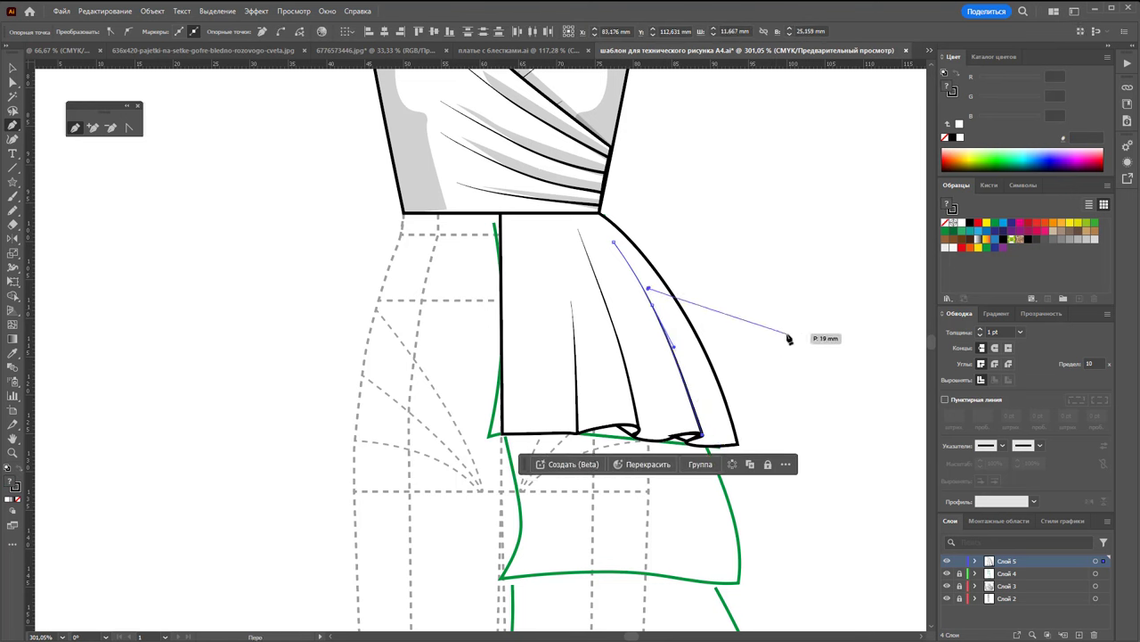
key(ctrl+shift+z)
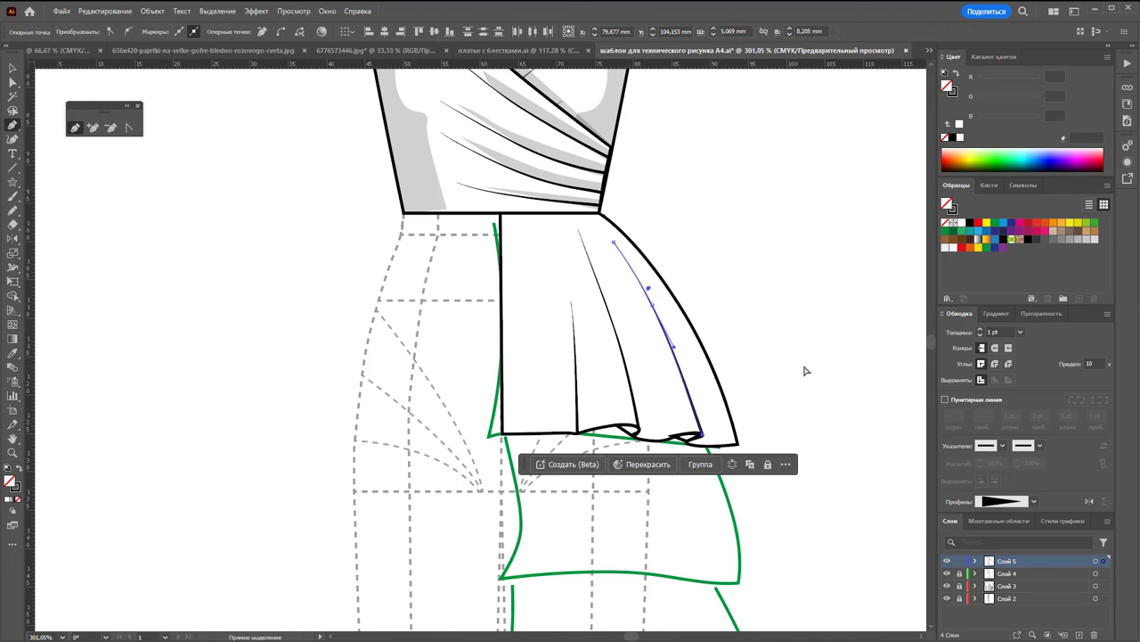
On a new layer, draw a closed narrow fold shape from mid-peplum to the hem's right corner
click(959, 562)
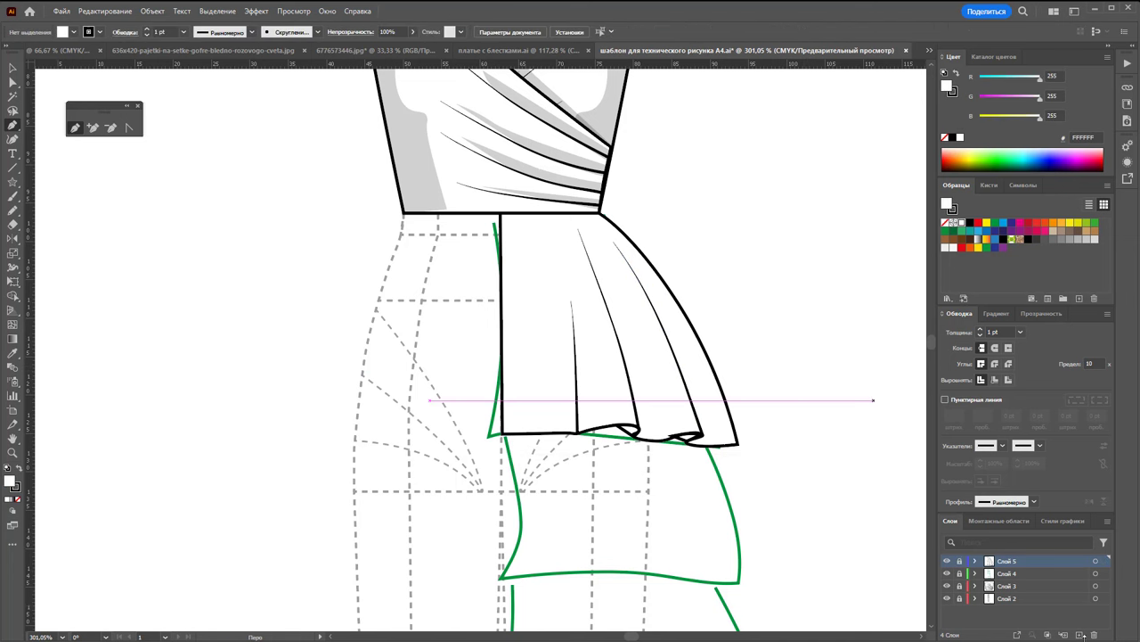
click(1079, 635)
click(636, 276)
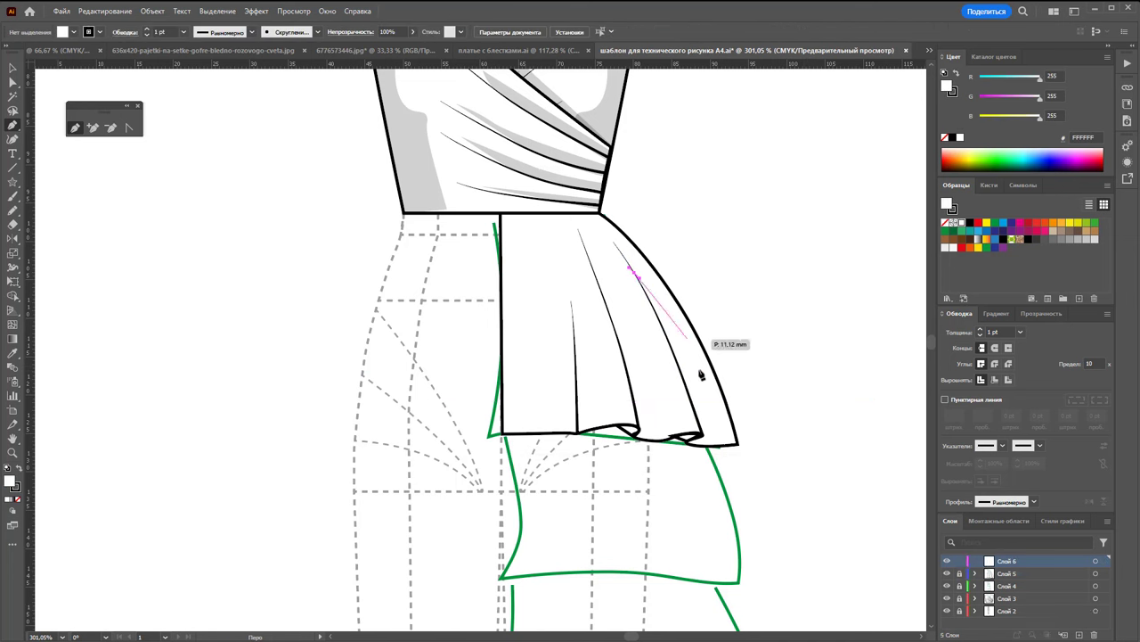
click(706, 393)
click(711, 415)
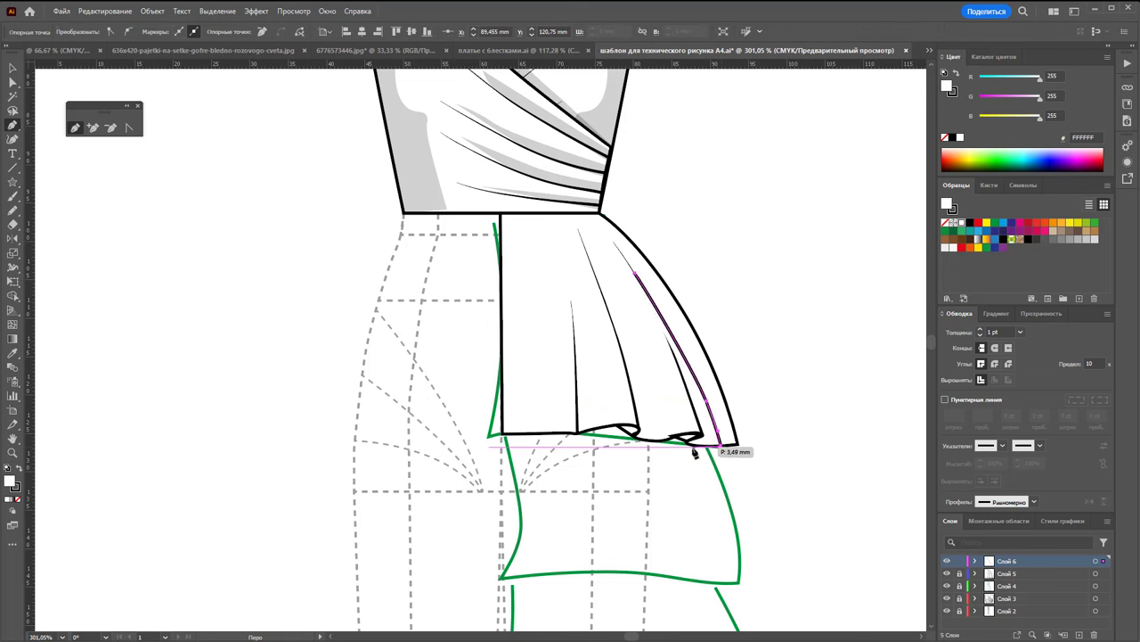
click(721, 443)
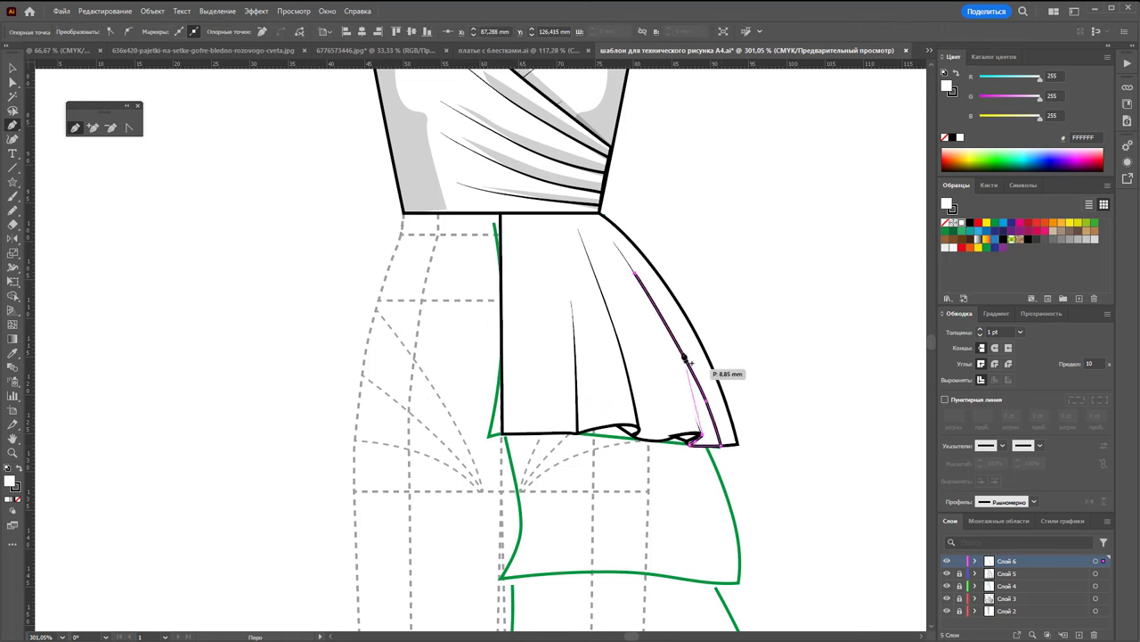
click(635, 278)
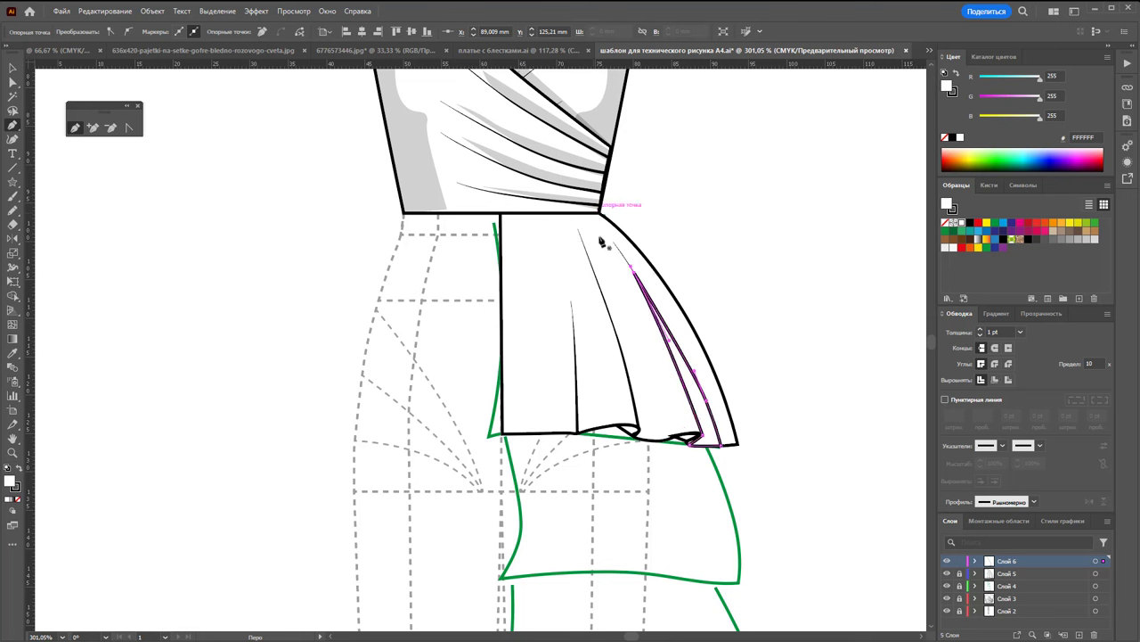
click(15, 500)
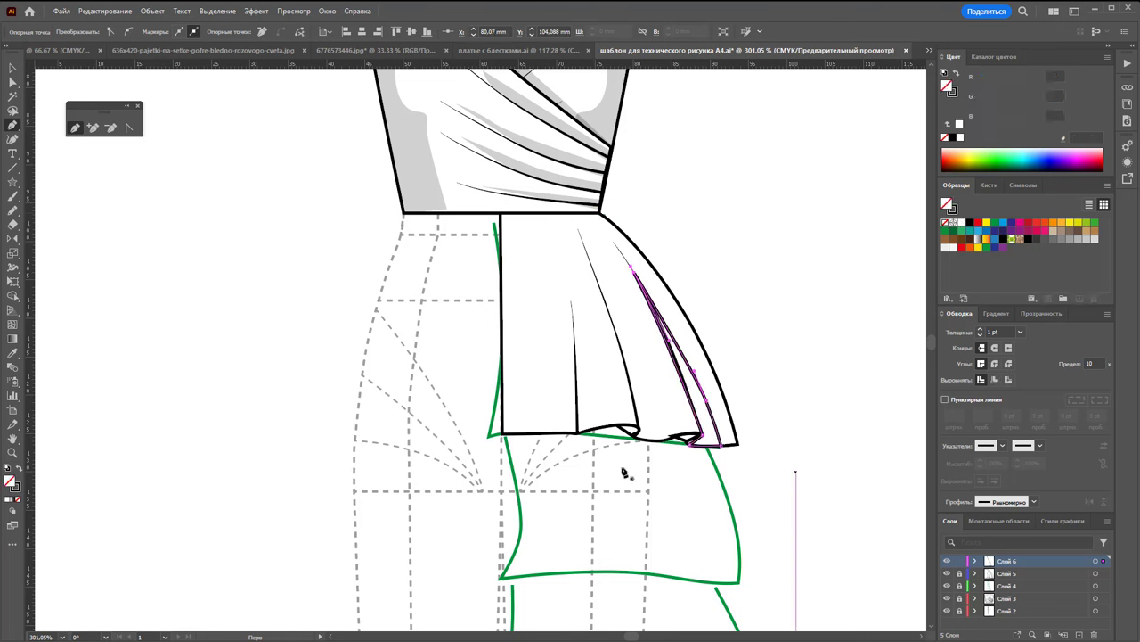
Draw two more narrow fold shapes down to the hem and select the folds together
click(655, 426)
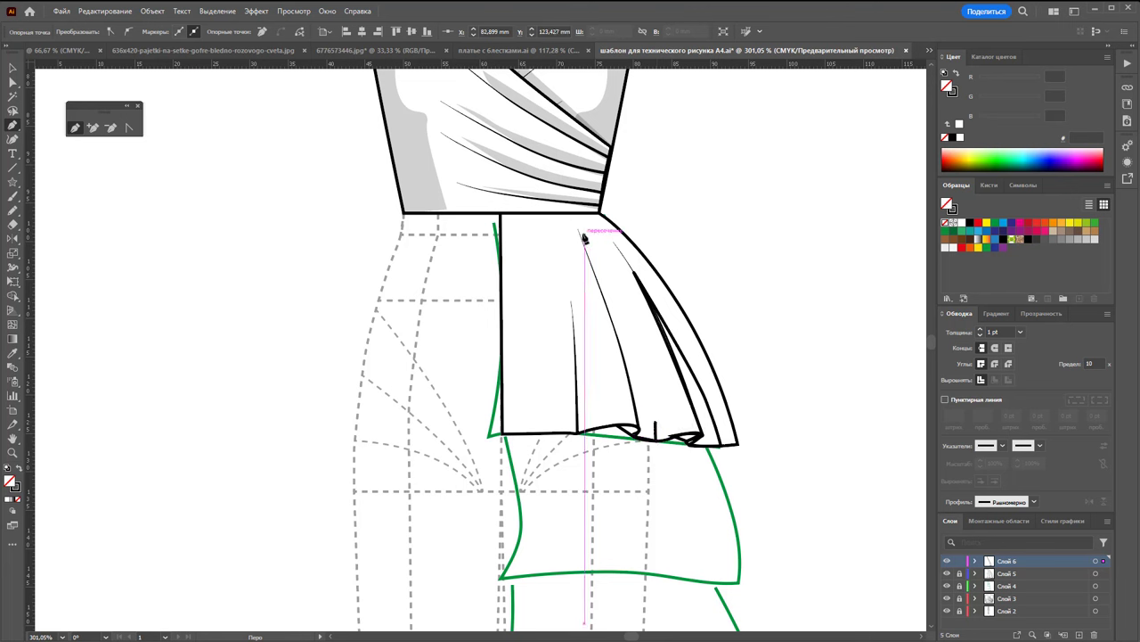
drag(584, 233, 667, 398)
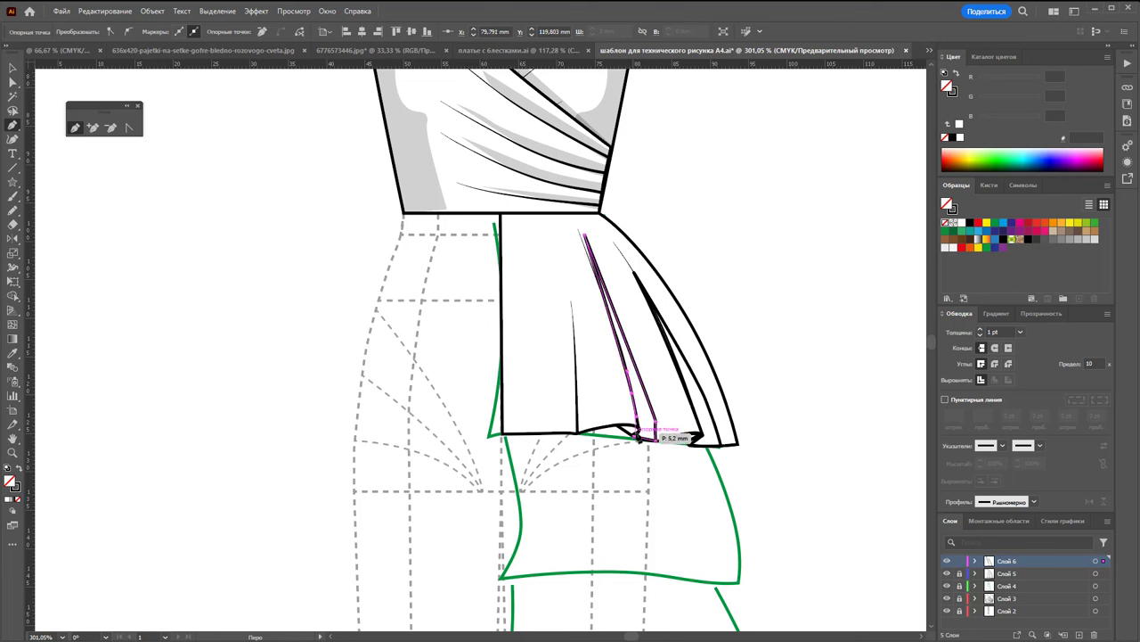
click(636, 434)
click(638, 439)
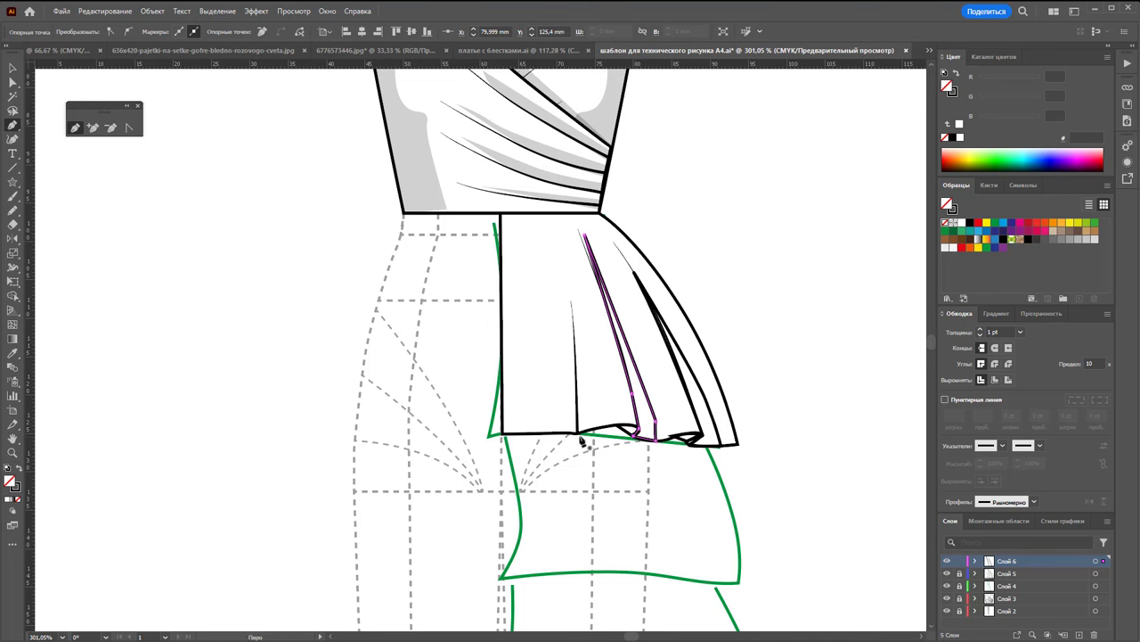
click(574, 305)
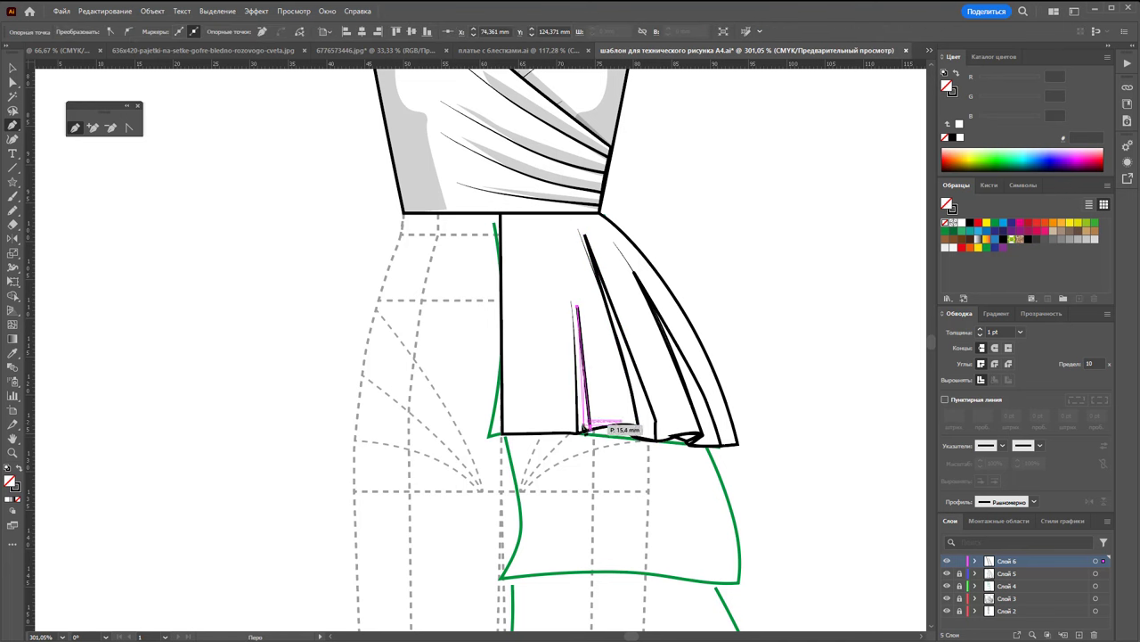
click(580, 436)
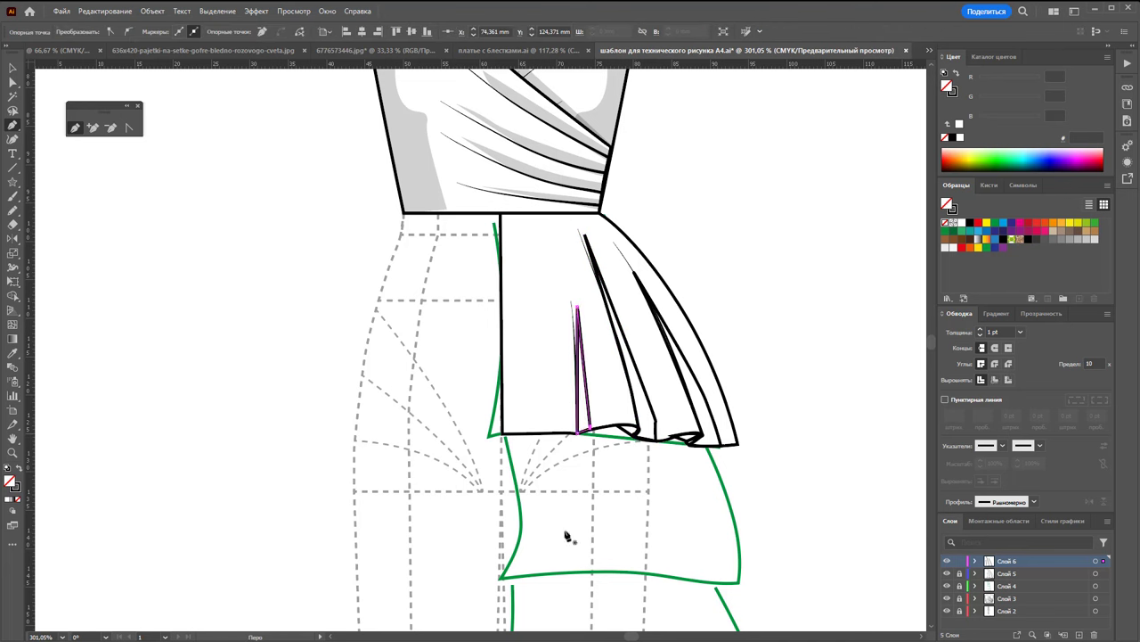
click(12, 69)
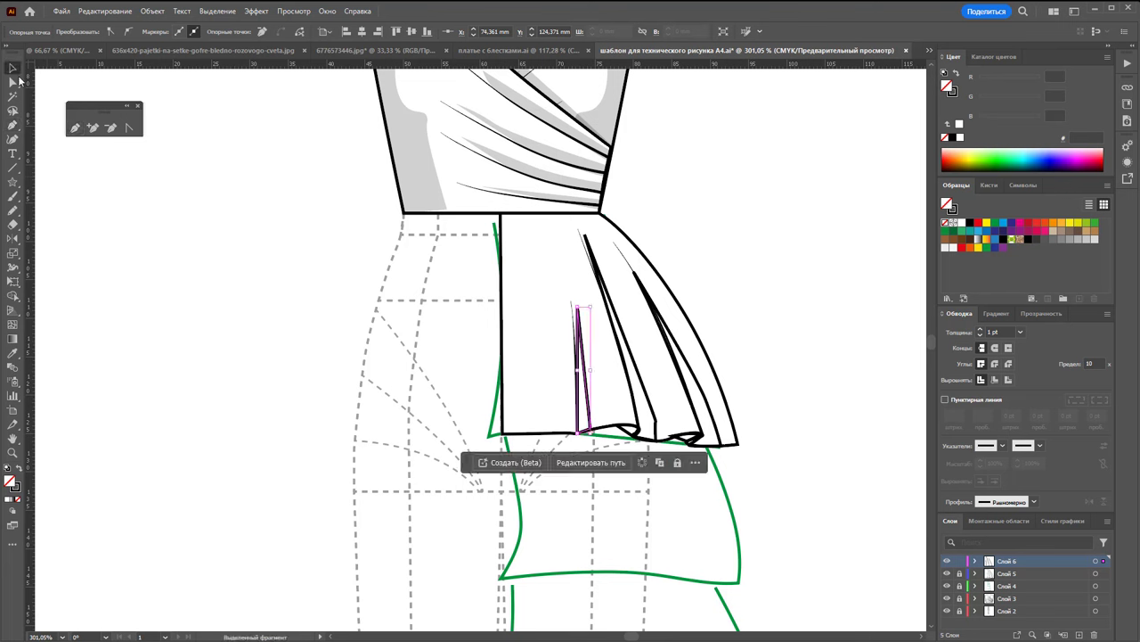
shift+click(651, 408)
Fill the peplum fold shapes black with no outline at 13% opacity
shift+click(704, 398)
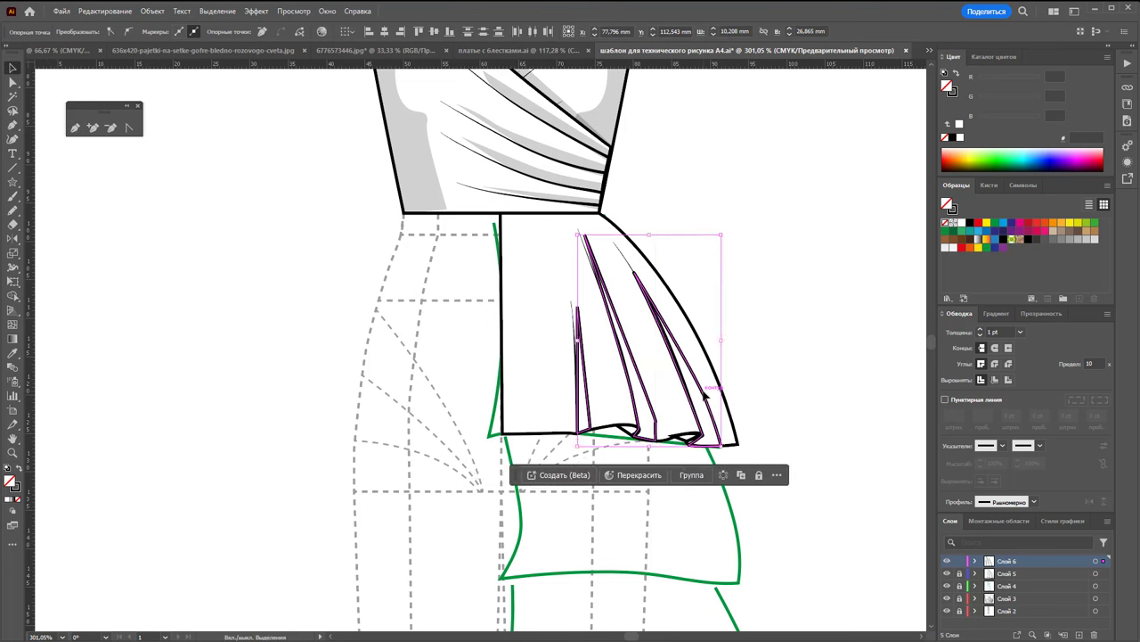
click(19, 468)
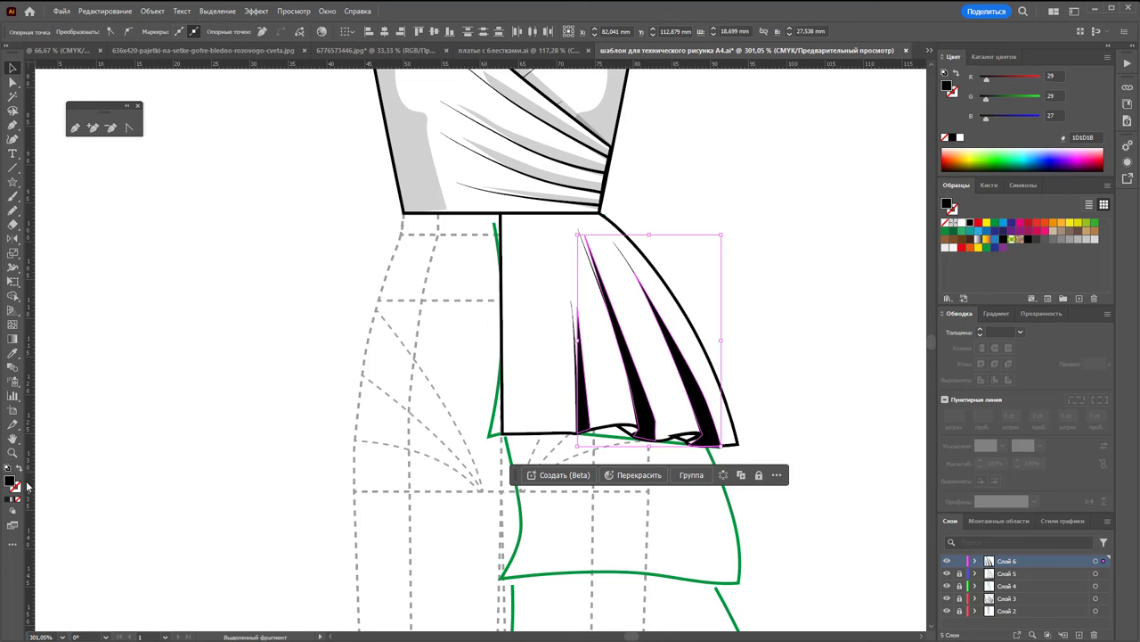
click(265, 231)
click(581, 357)
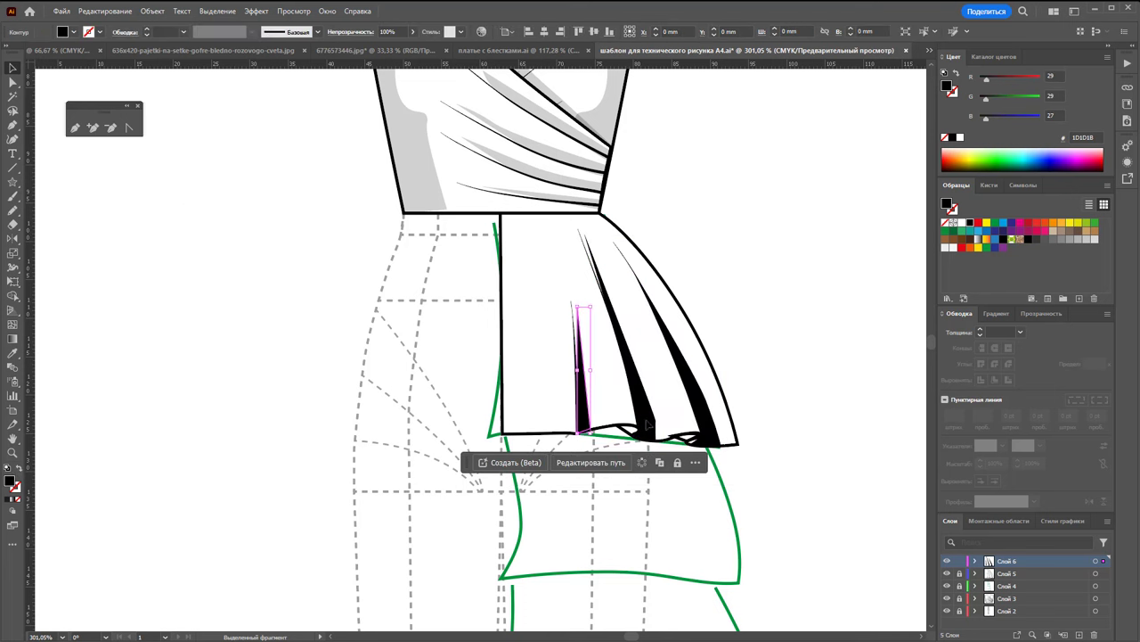
shift+click(646, 401)
shift+click(704, 425)
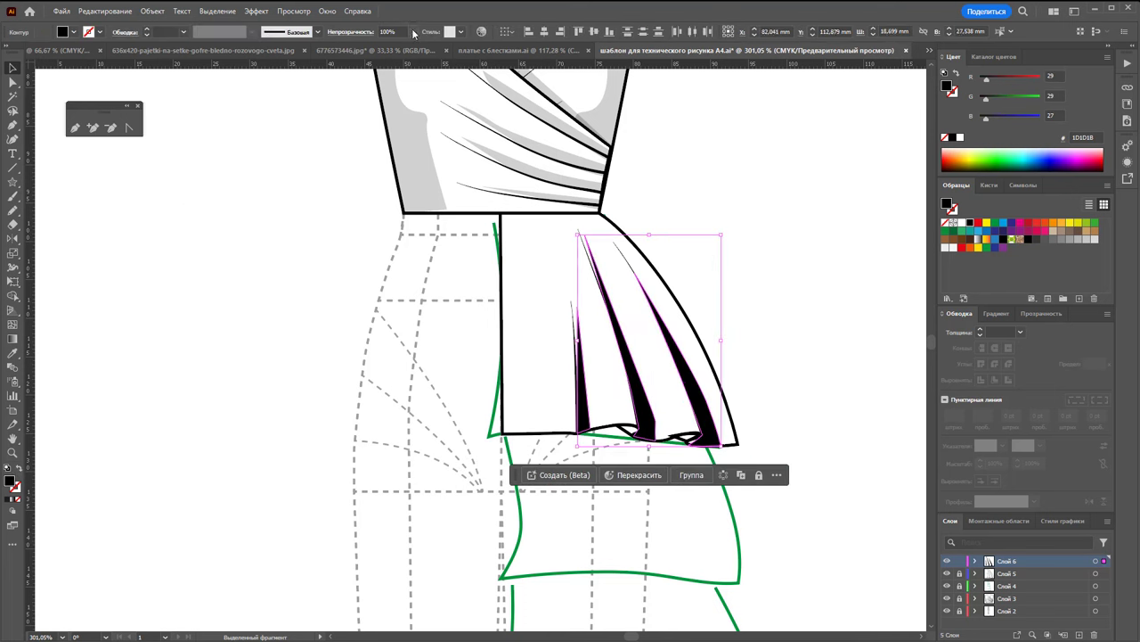
click(413, 31)
click(379, 47)
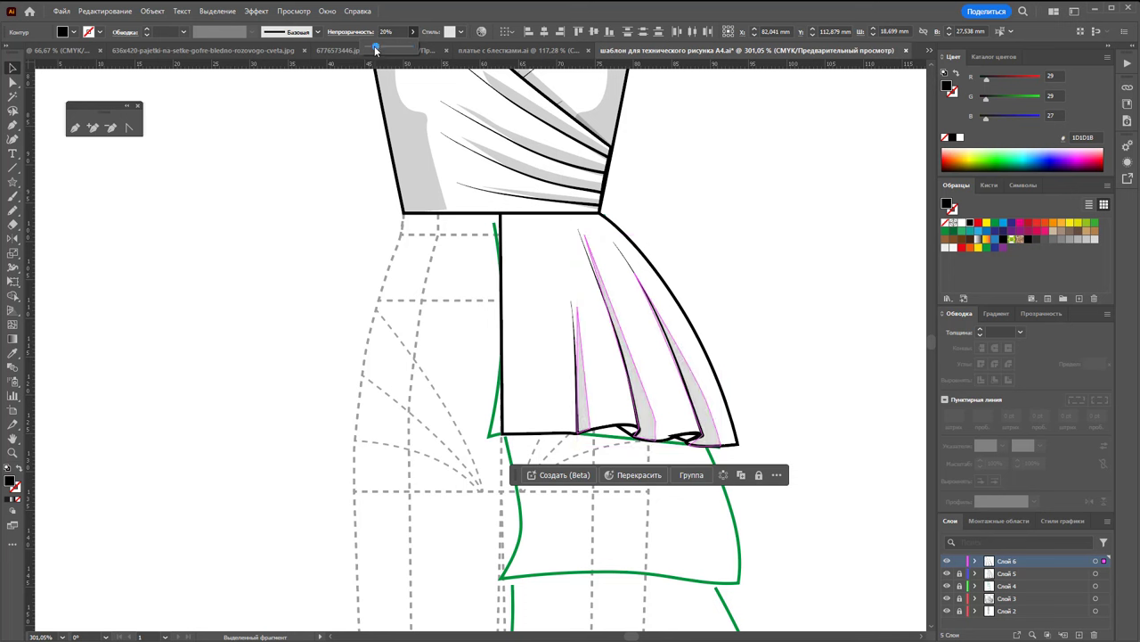
click(747, 267)
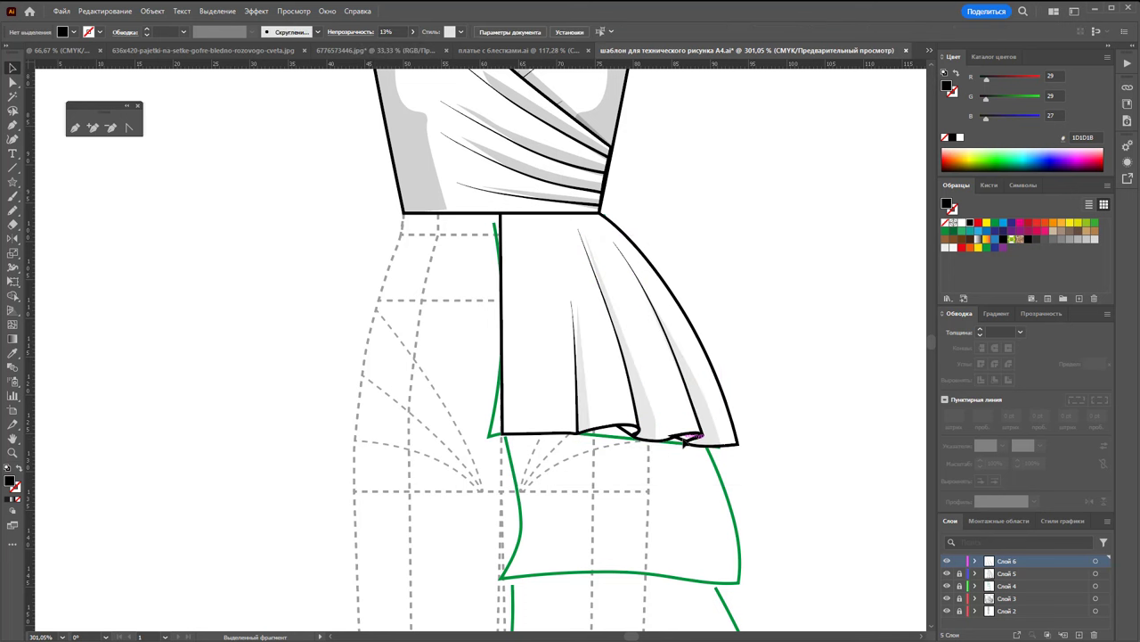
click(684, 438)
shift+click(625, 433)
Send the two hem curls to the back and fill them light grey DADADA
right_click(625, 431)
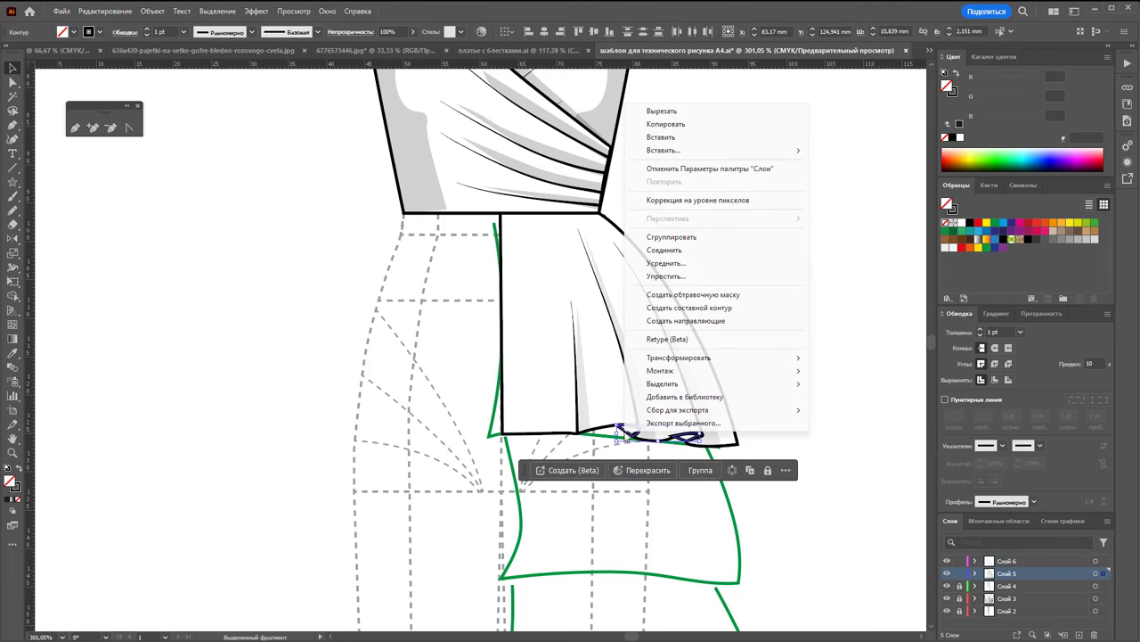
click(869, 412)
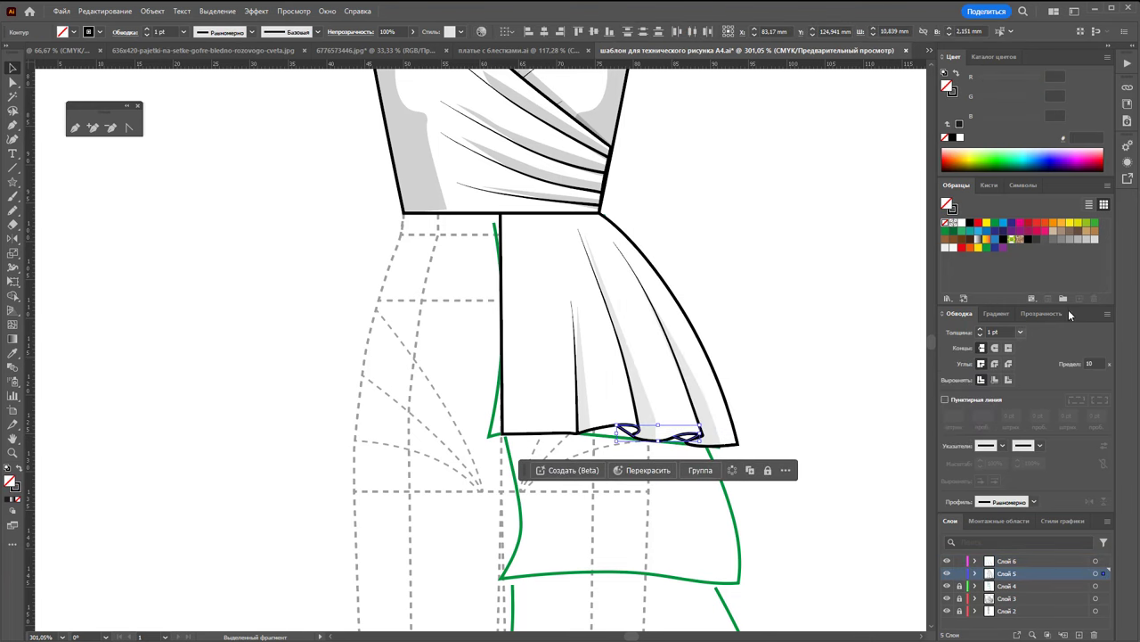
click(1095, 239)
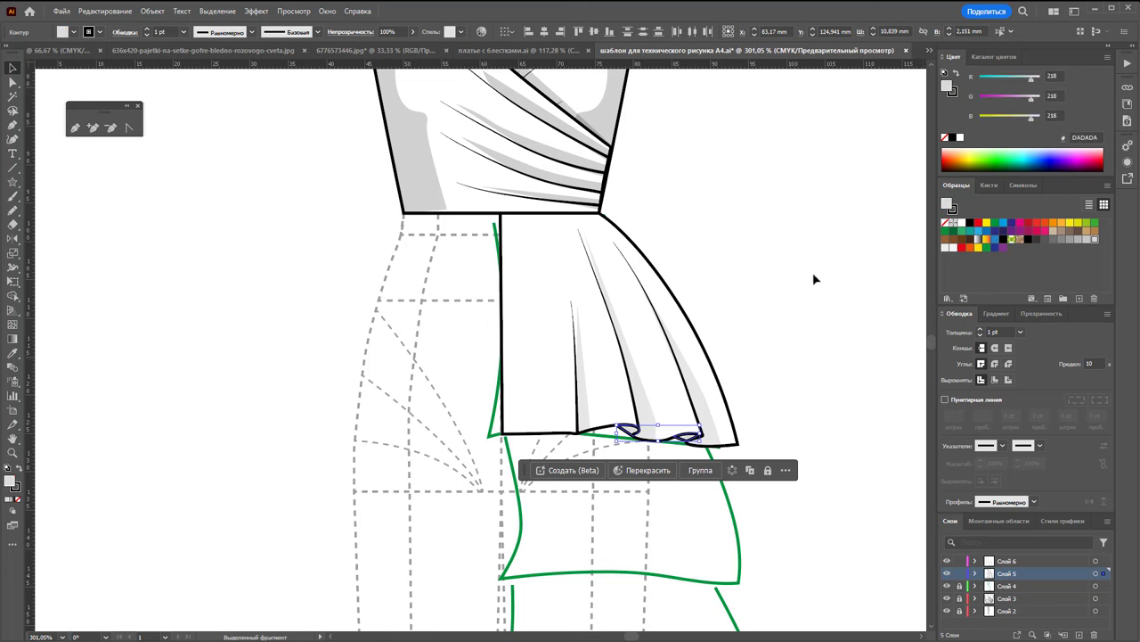
click(814, 279)
drag(802, 287, 491, 462)
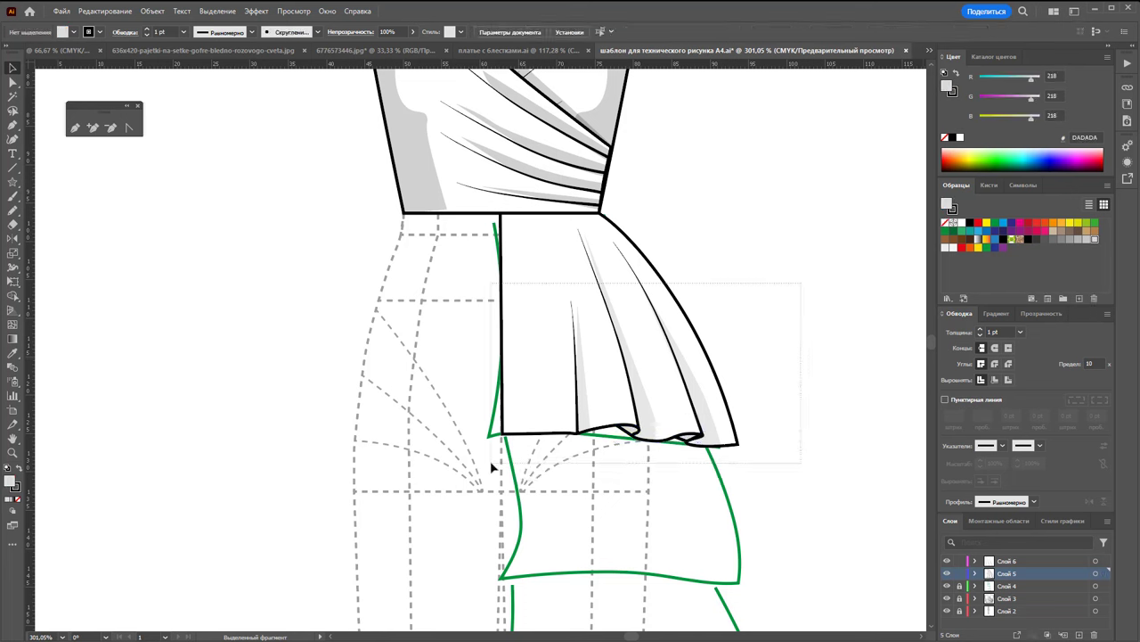
Reflect a copy of the shaded peplum half onto the left of the centre line and show the Pathfinder panel
click(21, 240)
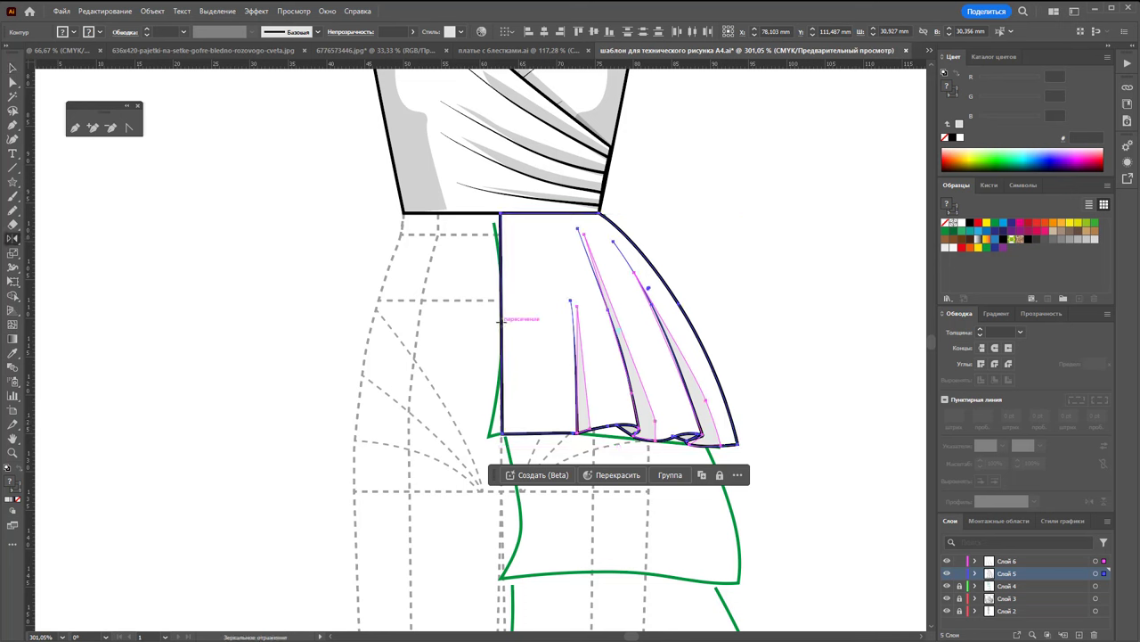
drag(500, 320, 351, 288)
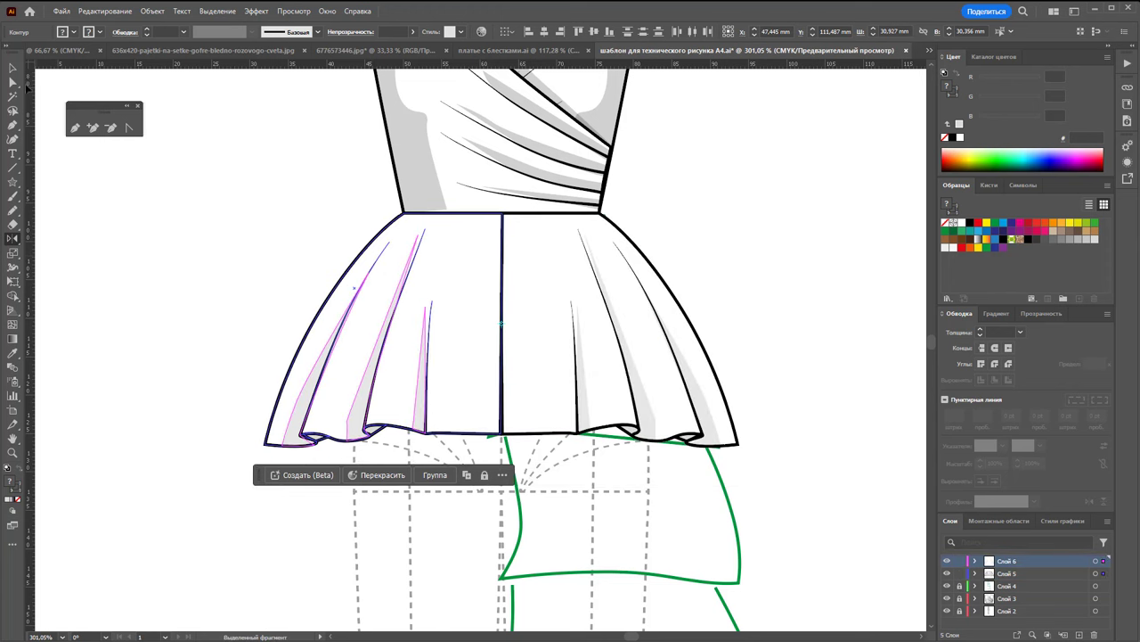
click(22, 67)
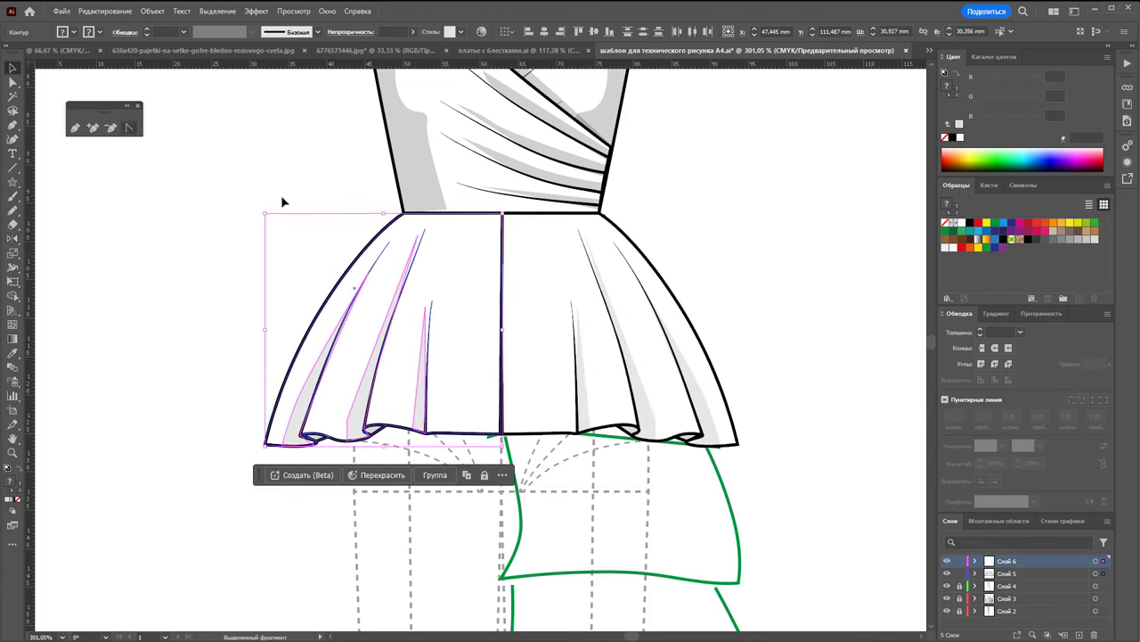
click(562, 508)
click(327, 11)
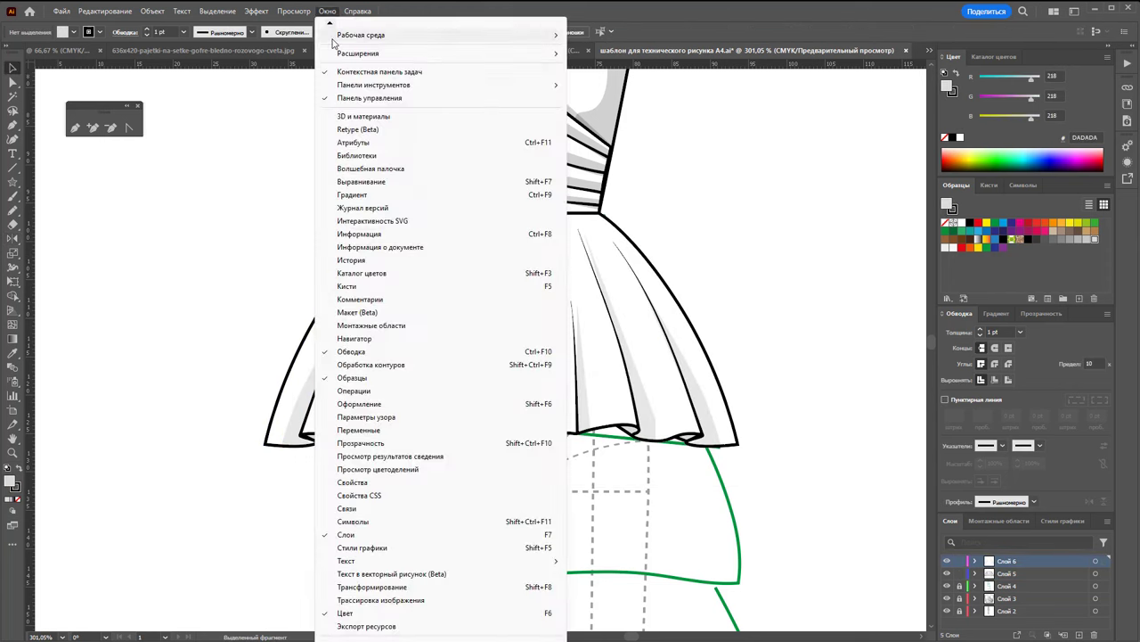
click(374, 367)
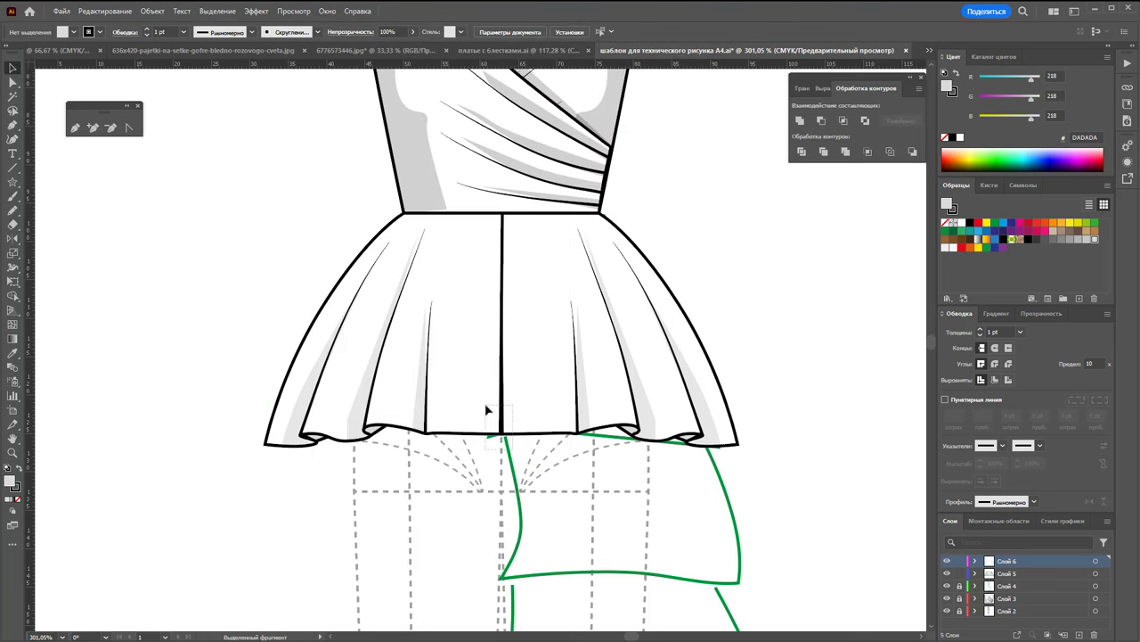
Unite both peplum halves into one shape and delete the centre seam anchor
click(485, 409)
click(800, 121)
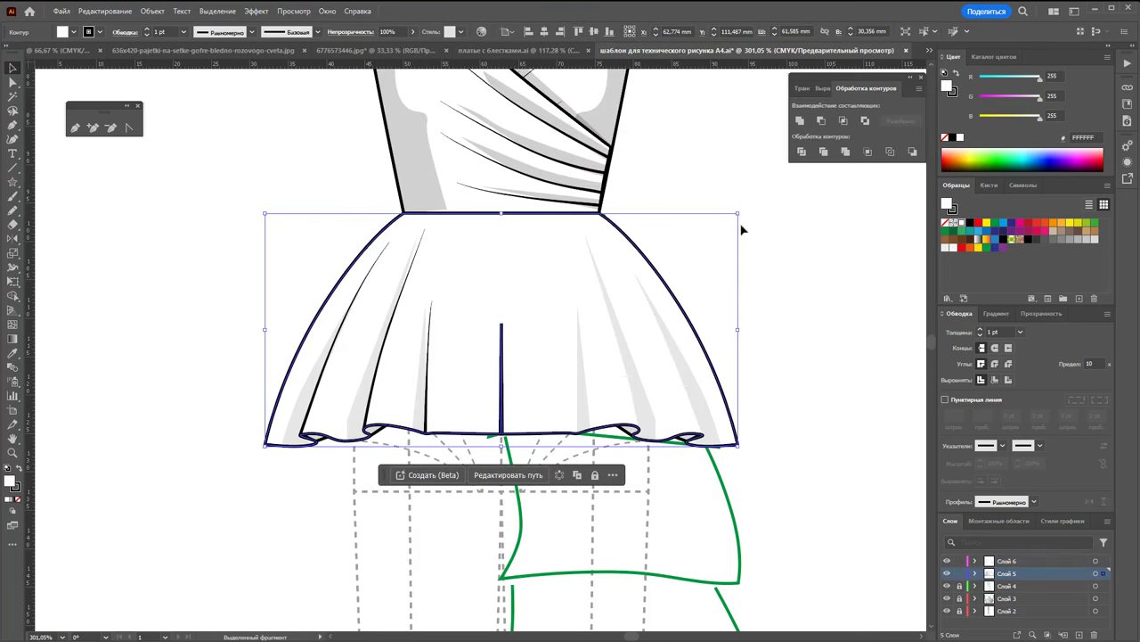
click(116, 129)
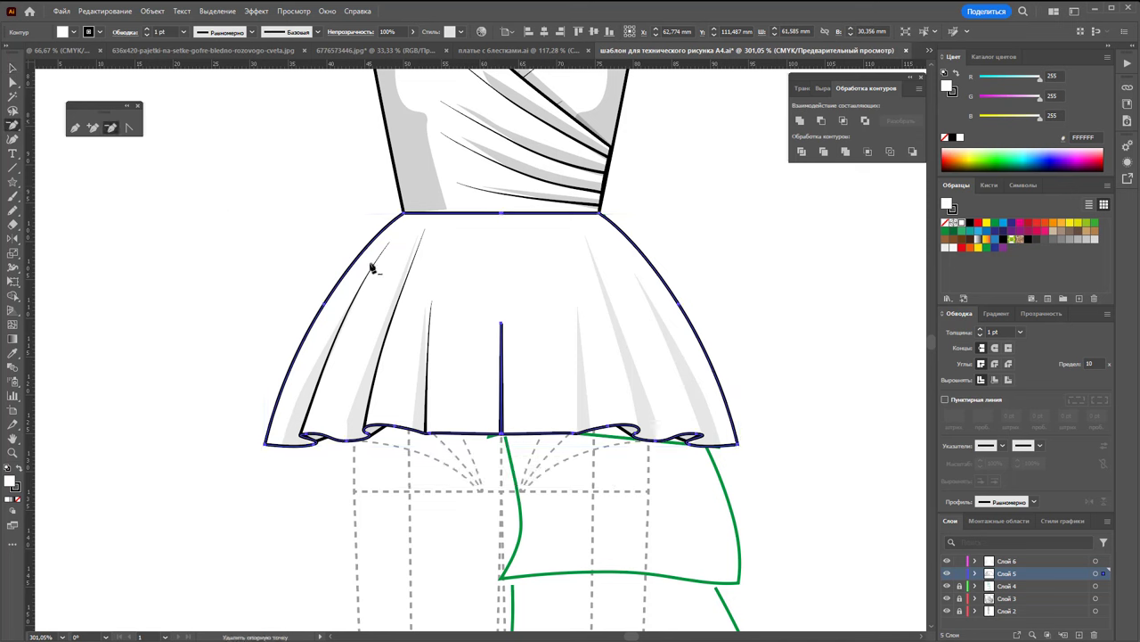
click(501, 324)
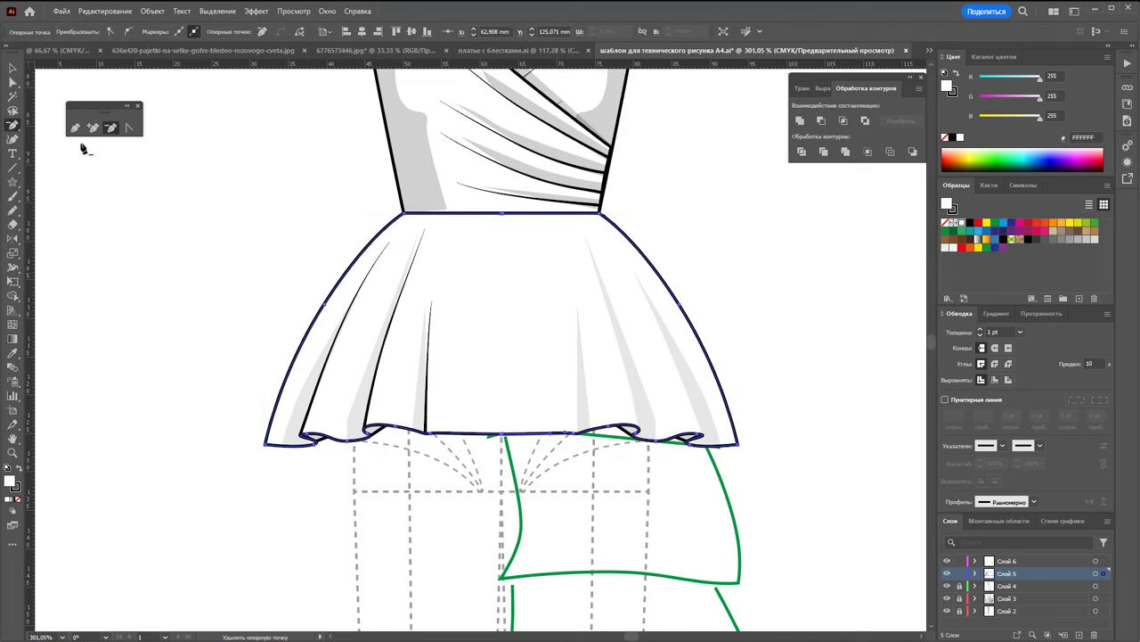
click(13, 69)
click(758, 285)
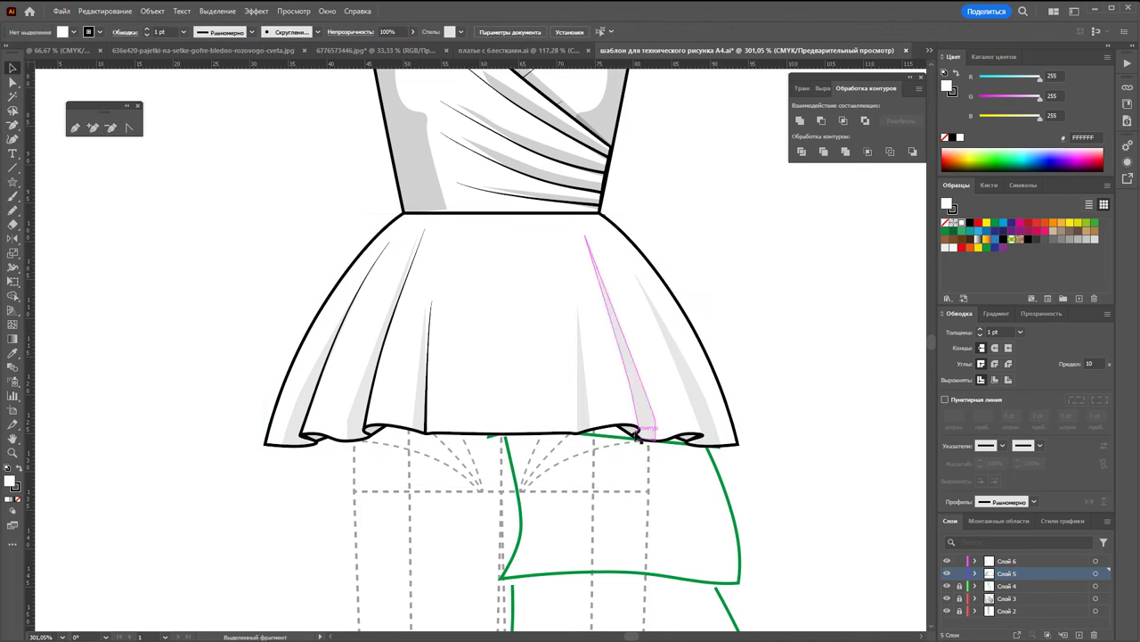
Bring the four peplum hem curls one step forward in the stacking order
click(630, 432)
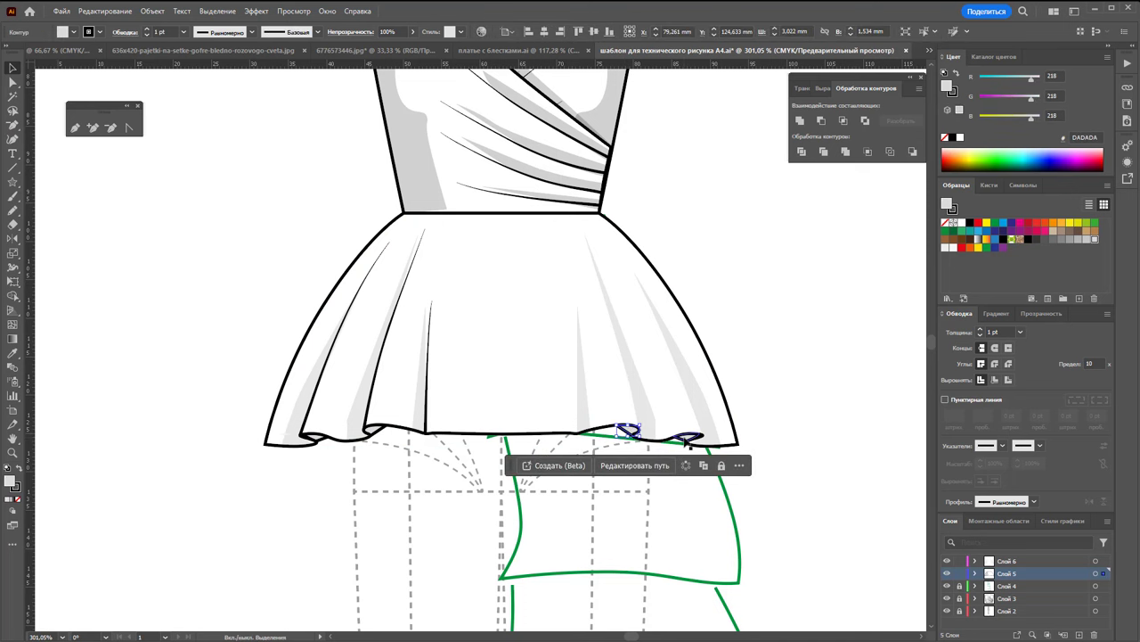
shift+click(687, 442)
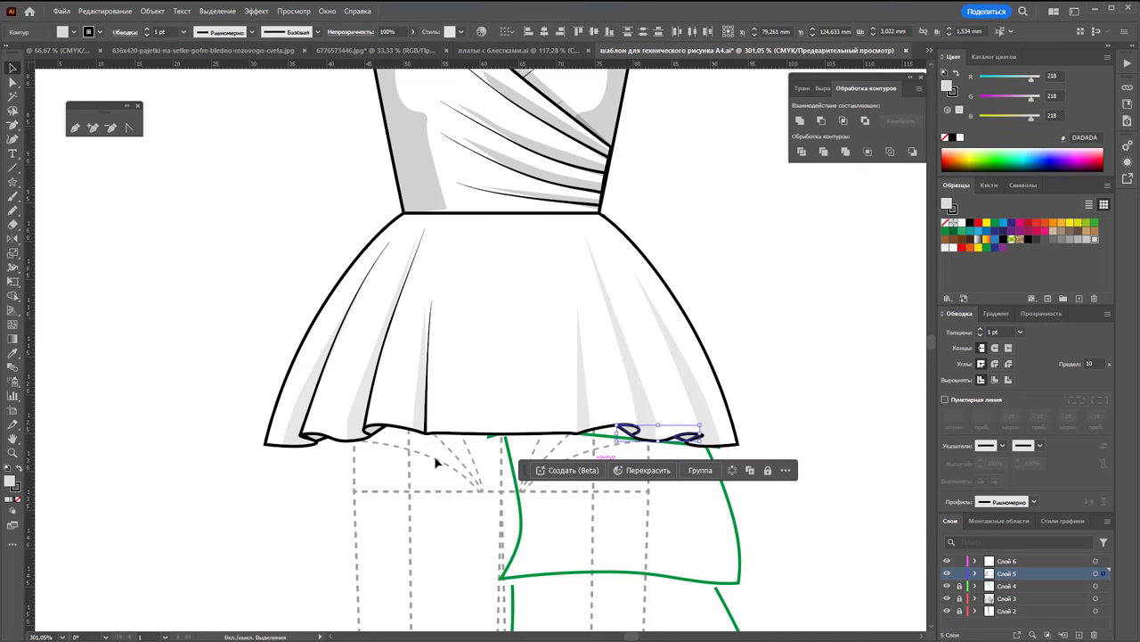
shift+click(376, 429)
shift+click(321, 440)
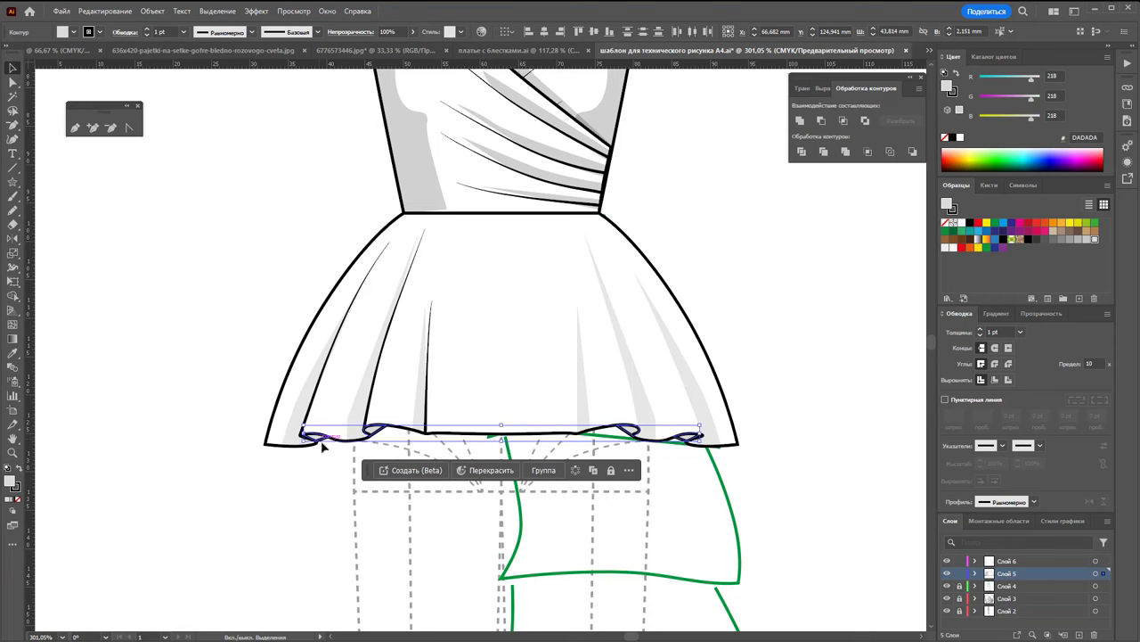
right_click(501, 319)
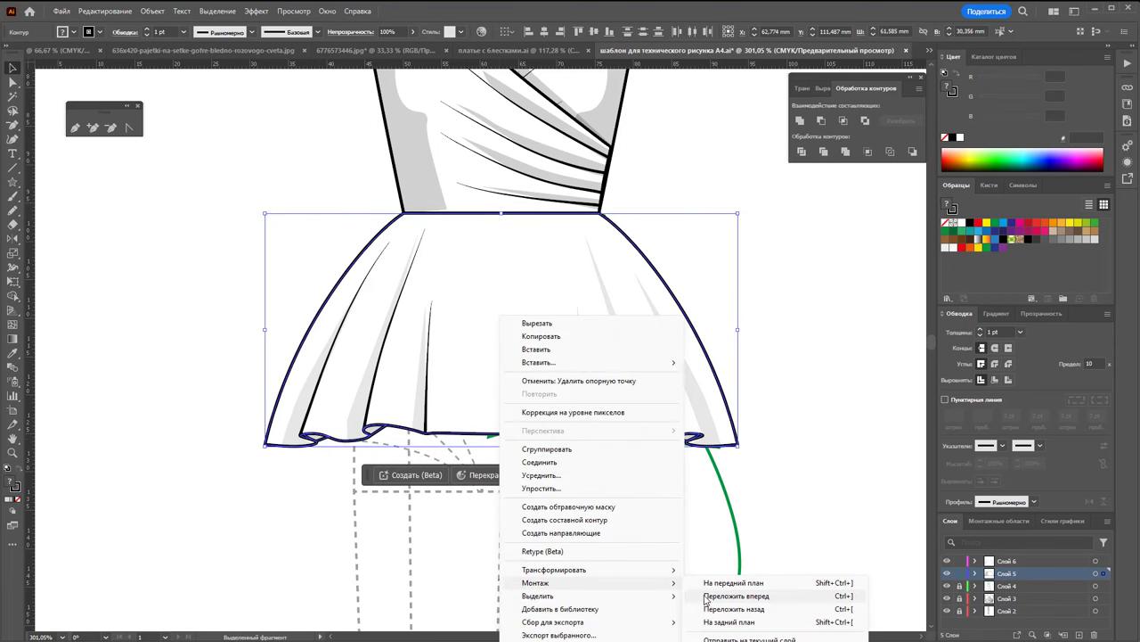
click(797, 621)
click(822, 495)
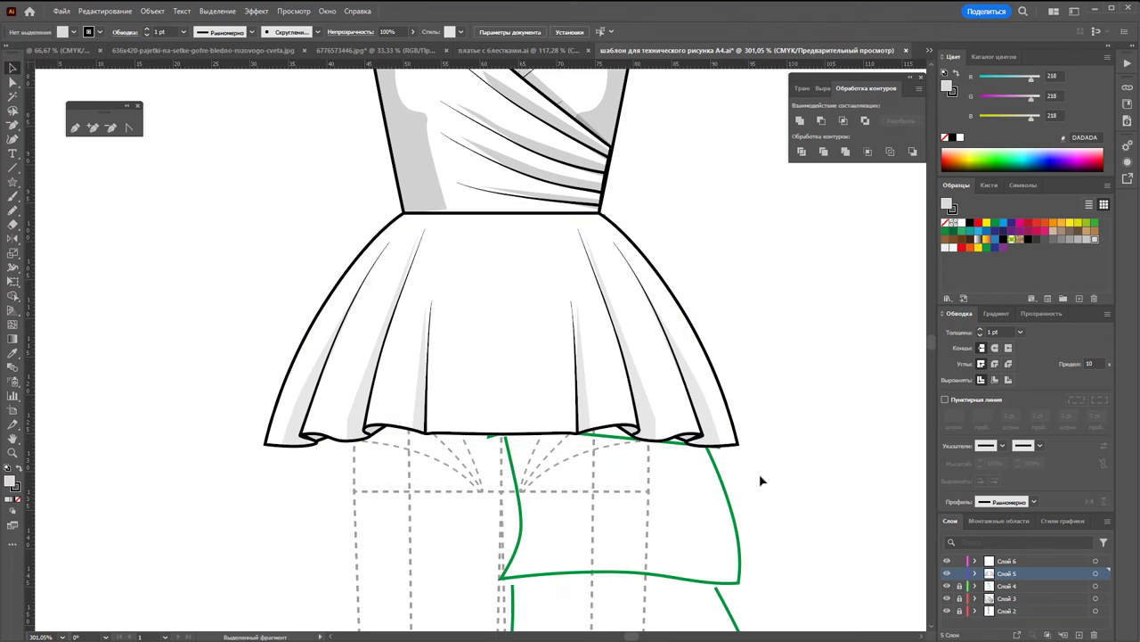
Reshape the top points of the left and right pleat lines and the adjacent shading shape
click(431, 305)
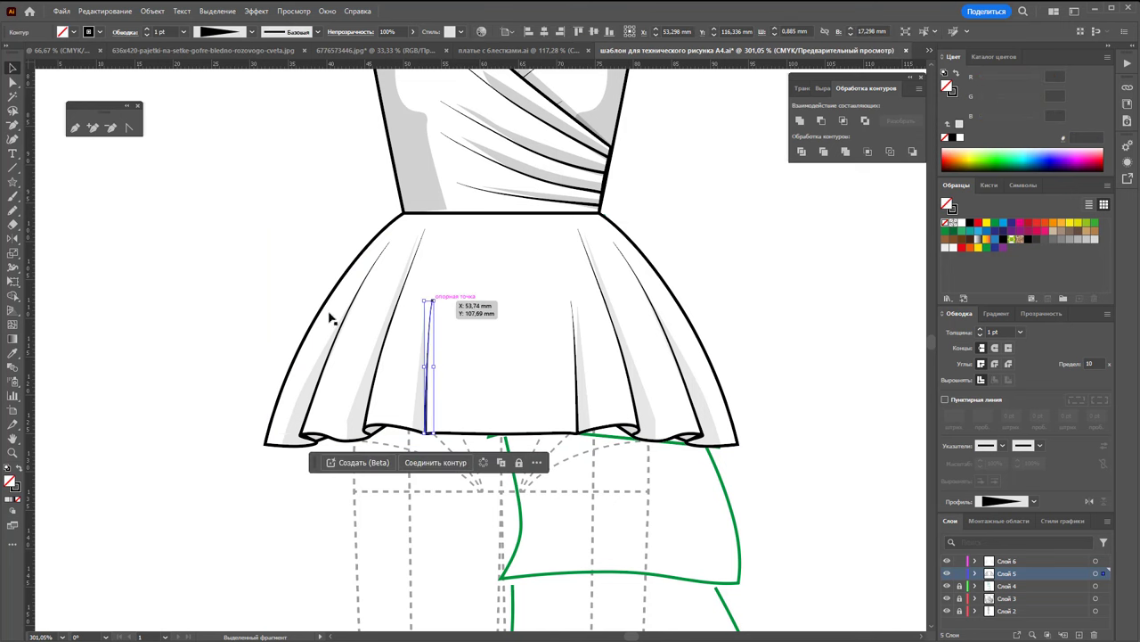
click(13, 81)
drag(430, 304, 462, 278)
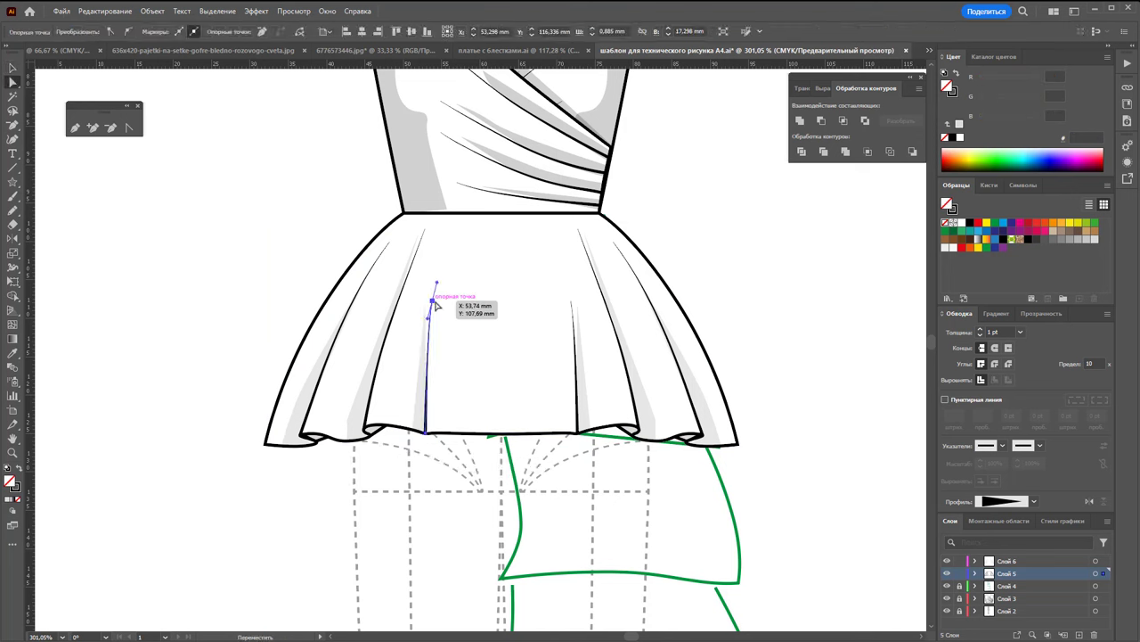
click(574, 307)
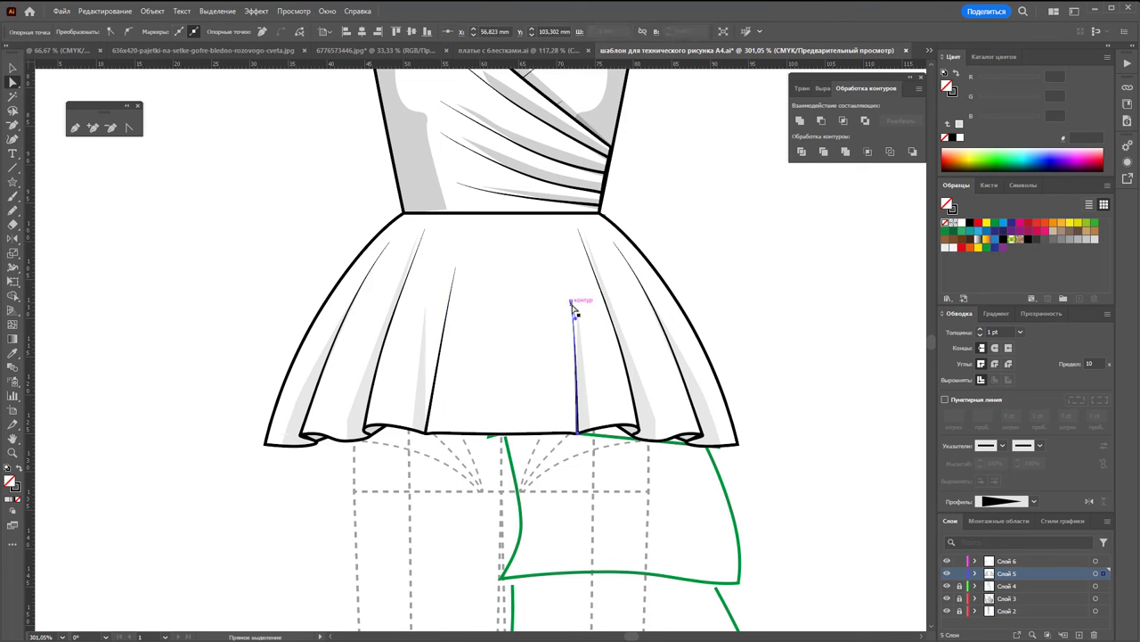
drag(571, 306, 550, 272)
click(579, 311)
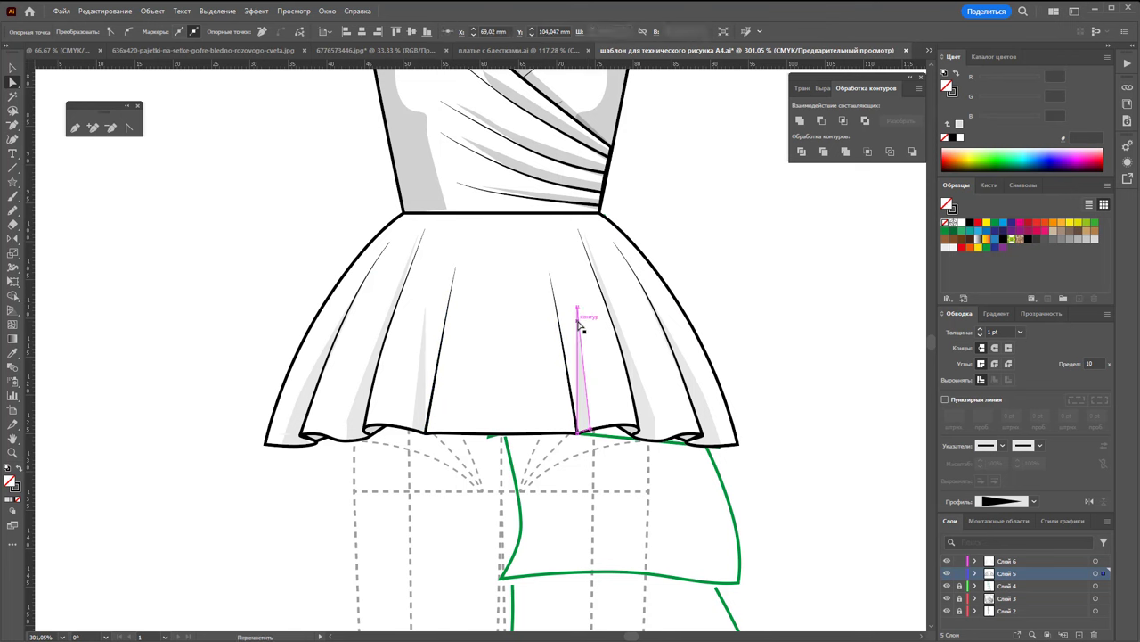
drag(579, 312, 559, 301)
Move the centre pleat line's top end and the right pleat line's bottom end into place
click(420, 338)
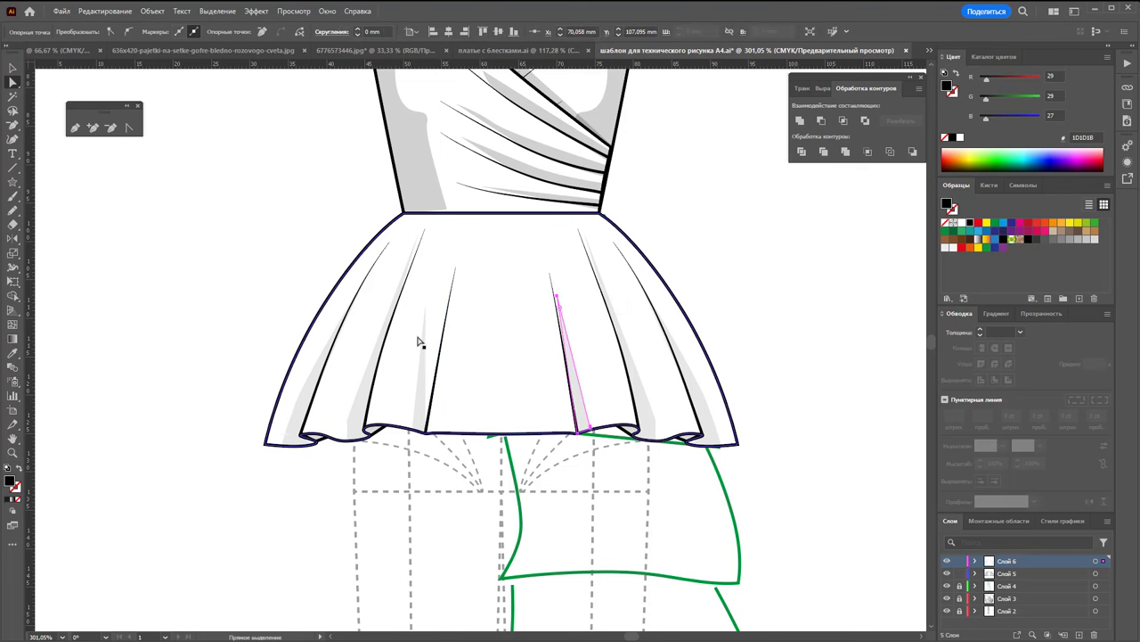
click(428, 313)
drag(431, 314, 451, 301)
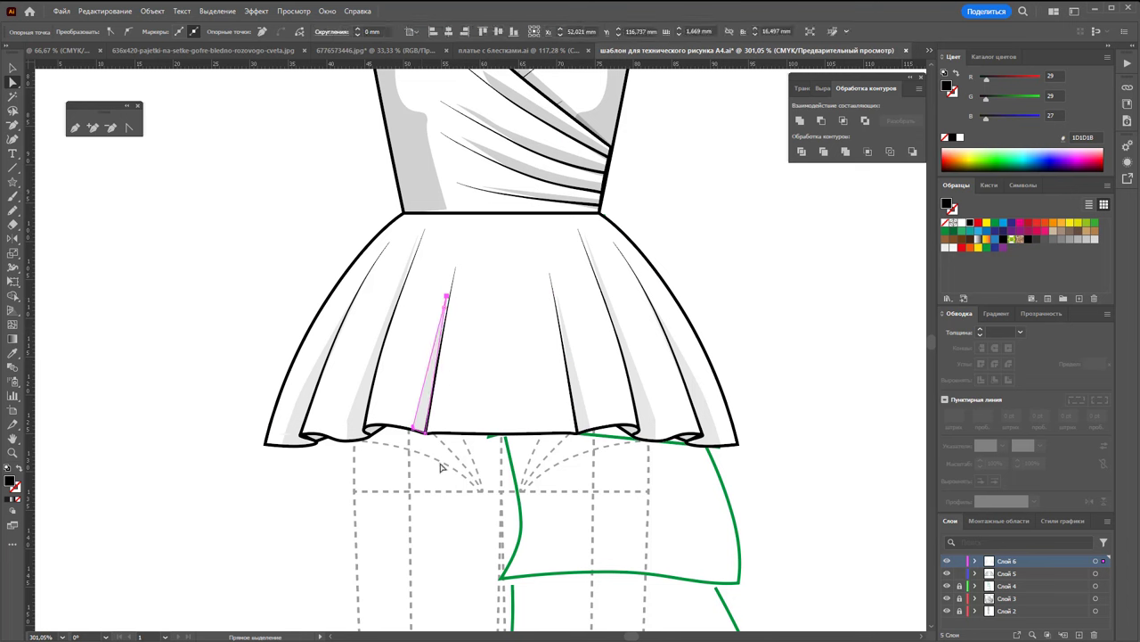
click(424, 424)
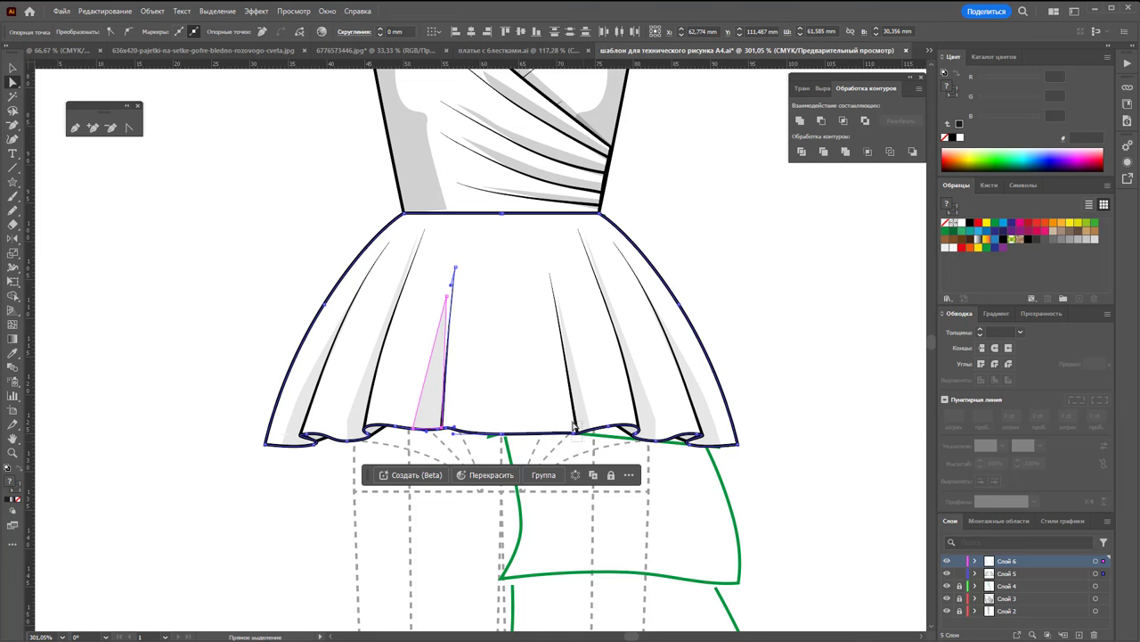
click(617, 468)
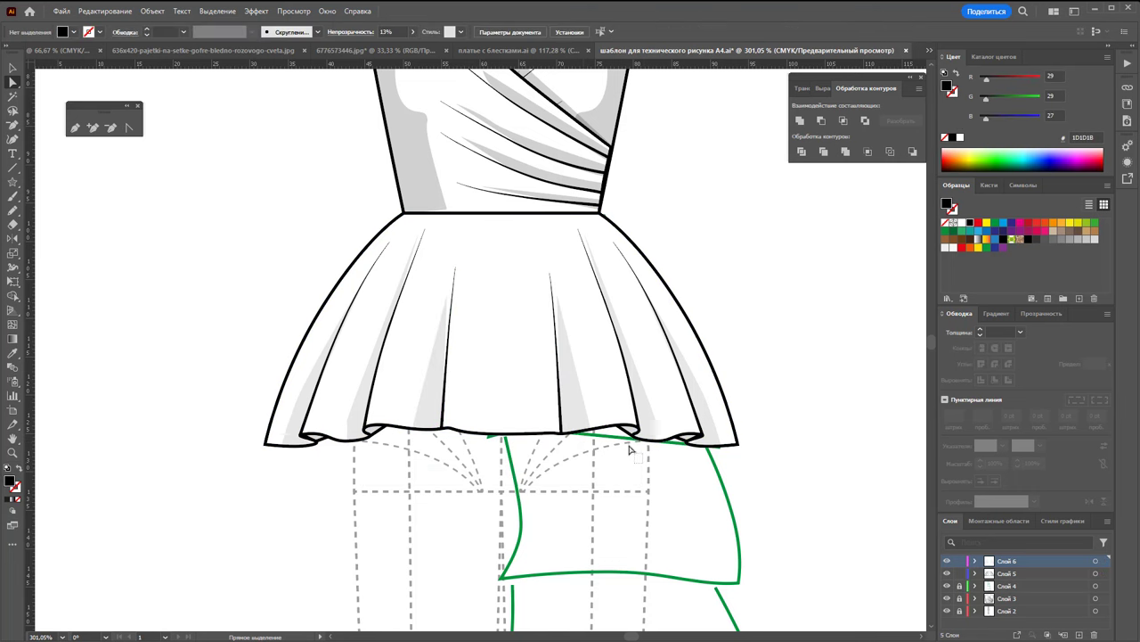
click(615, 412)
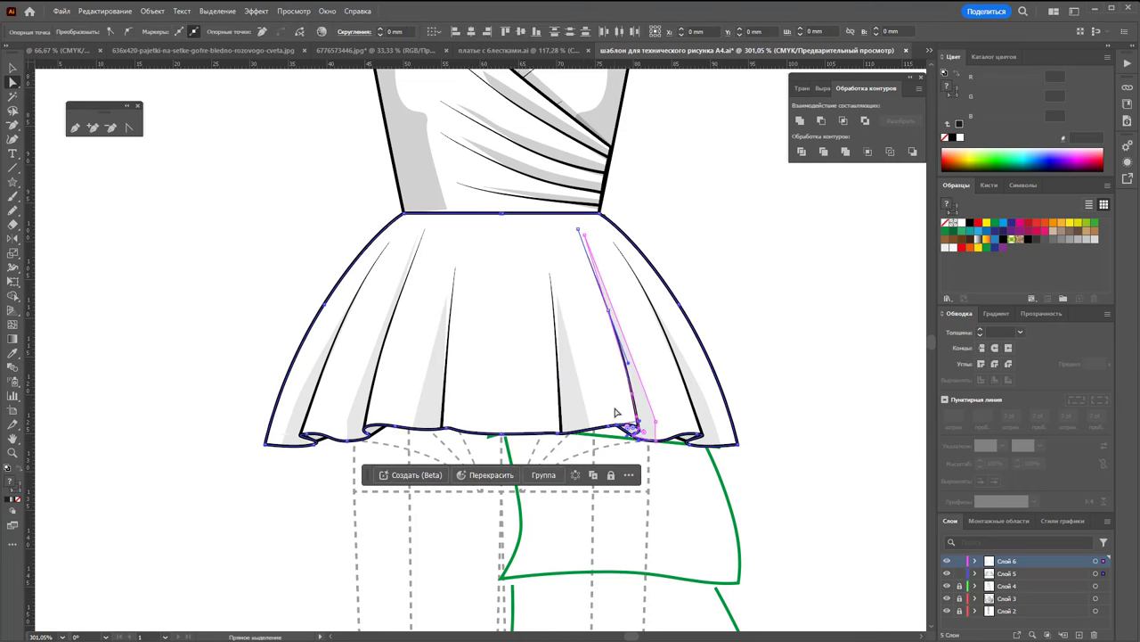
click(629, 501)
drag(633, 397, 655, 422)
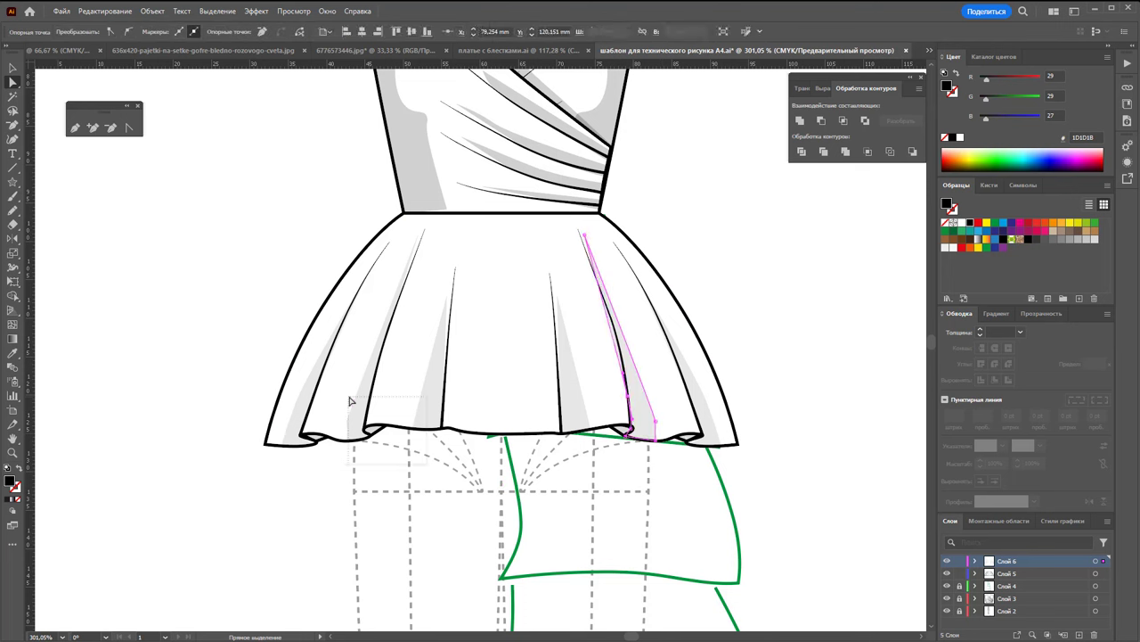
Shift the left grey shading sliver into place along the peplum fold
drag(351, 401, 351, 400)
click(472, 522)
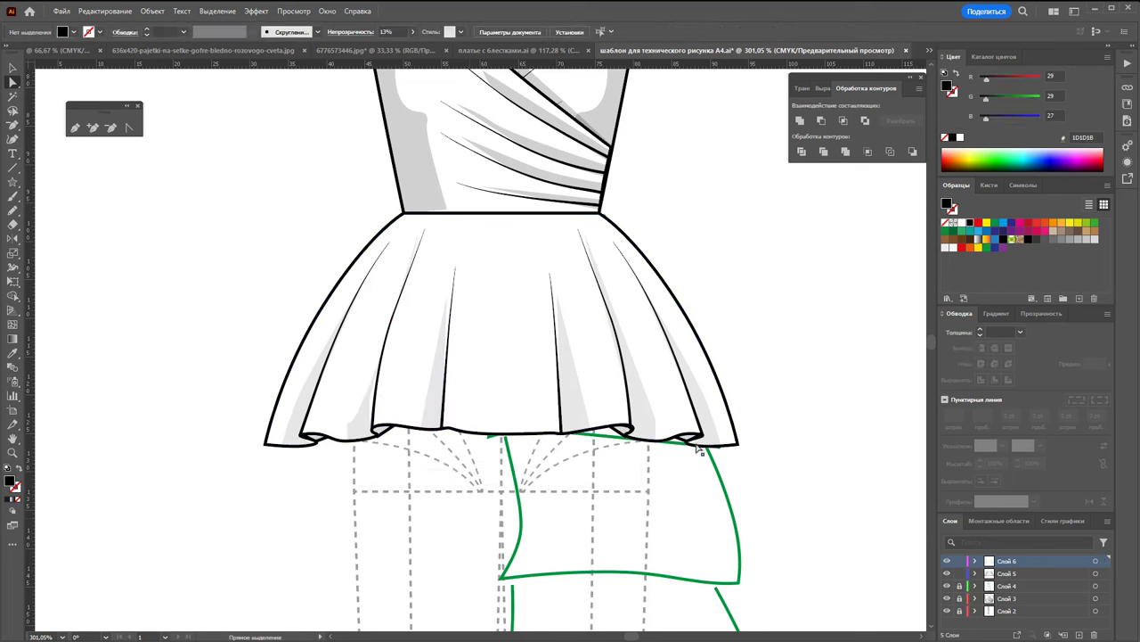
click(377, 402)
drag(377, 405, 402, 393)
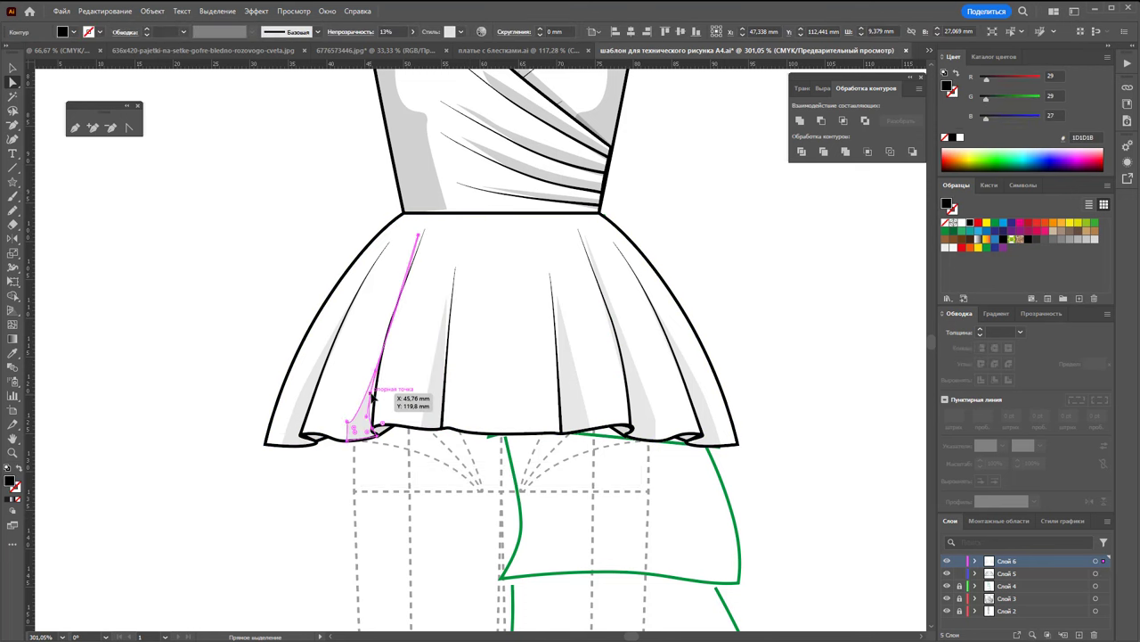
click(473, 496)
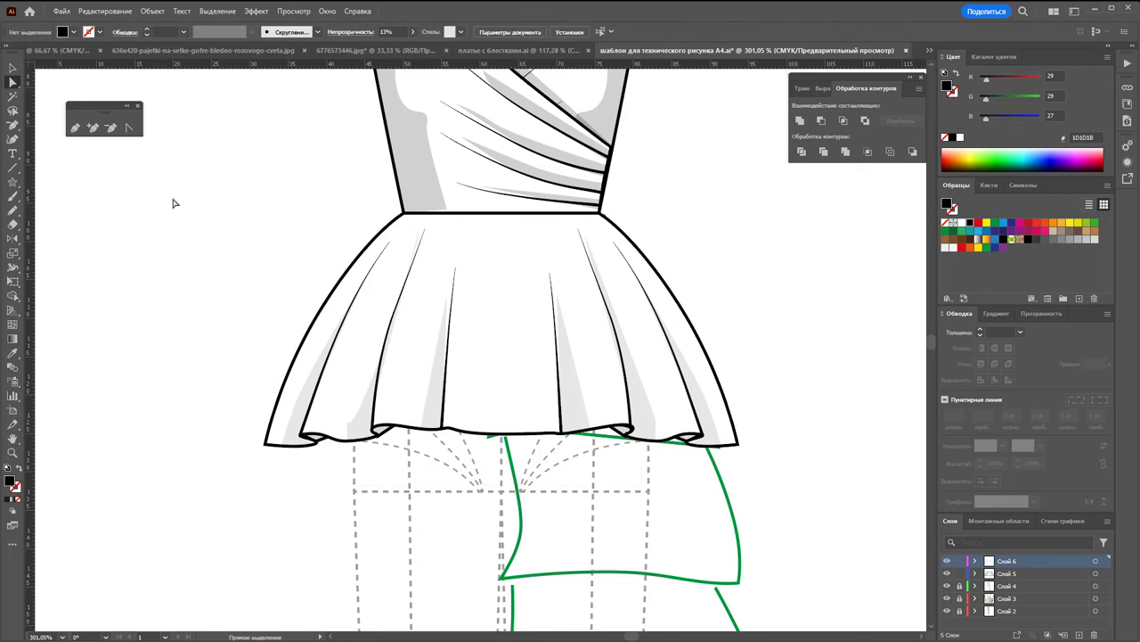
click(13, 67)
drag(152, 165, 789, 486)
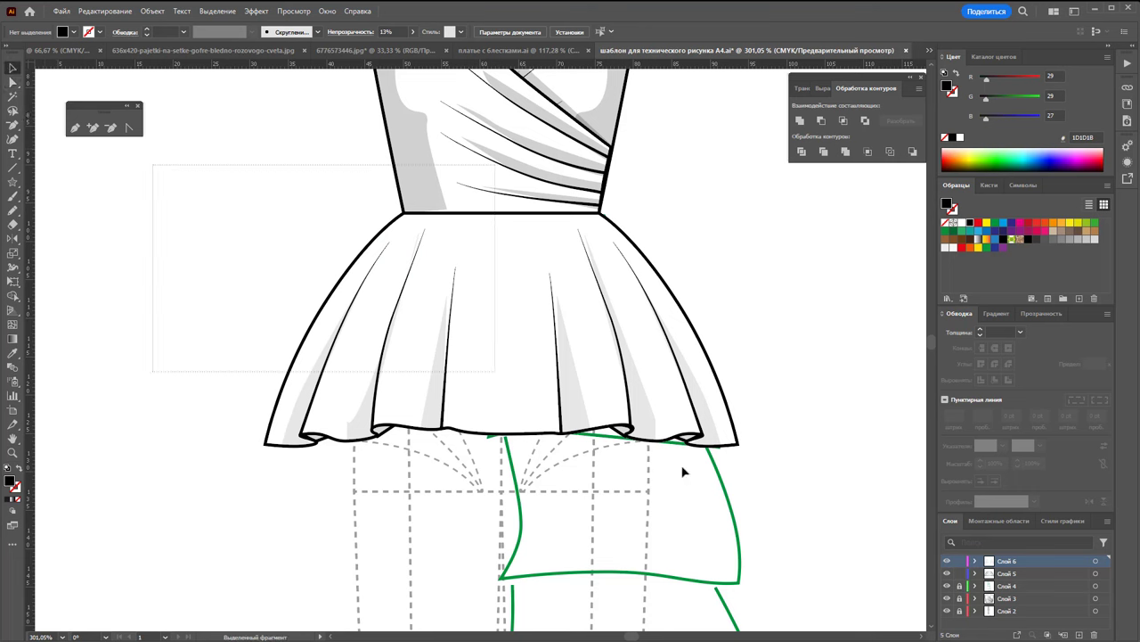
Group the peplum paths, rename the top layer to '1' and lock it
right_click(570, 328)
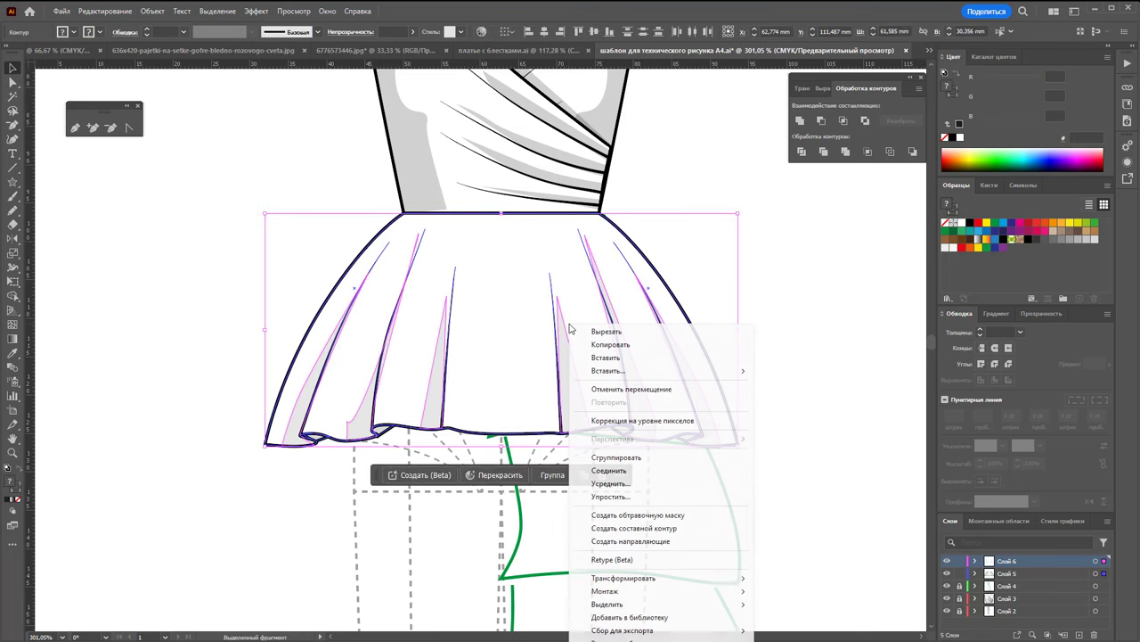
click(623, 458)
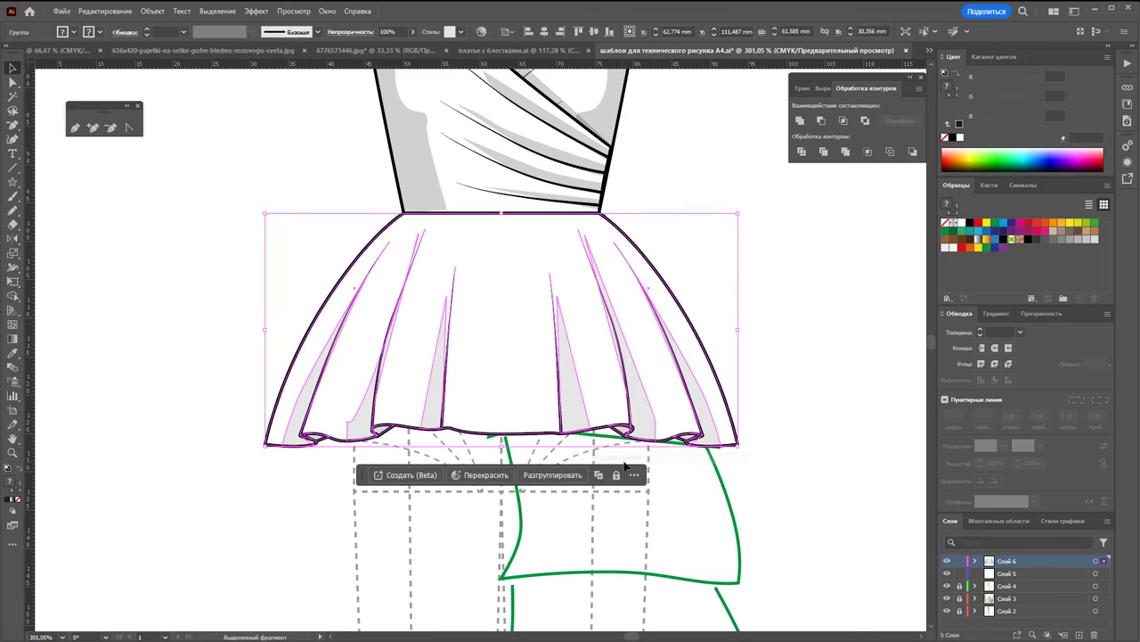
double_click(1026, 562)
text(1)
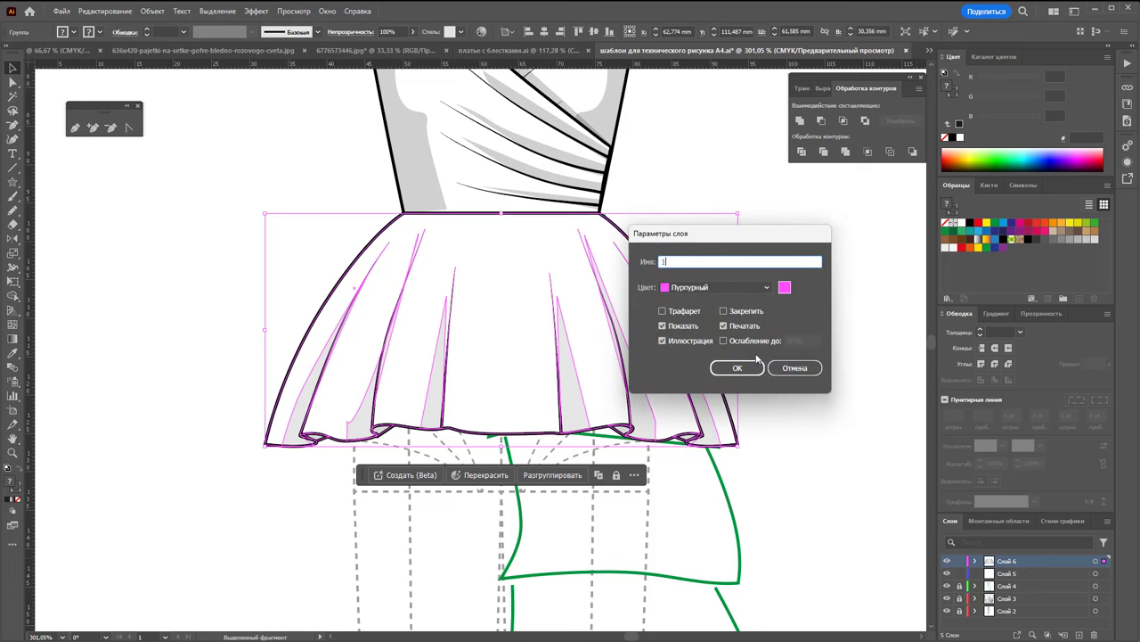
key(Return)
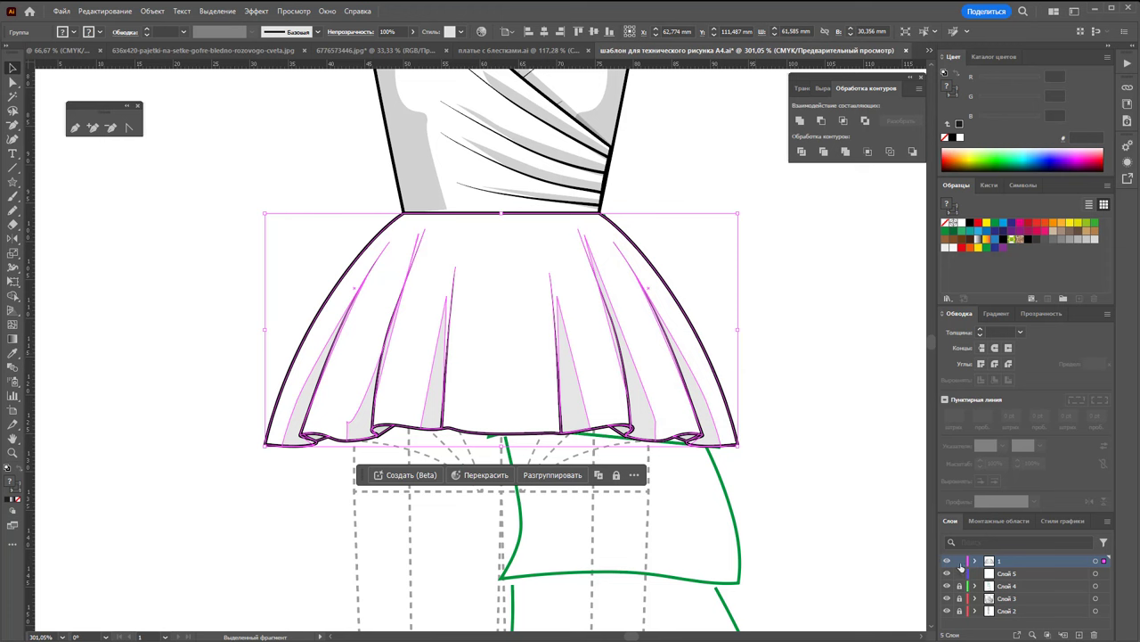
click(959, 561)
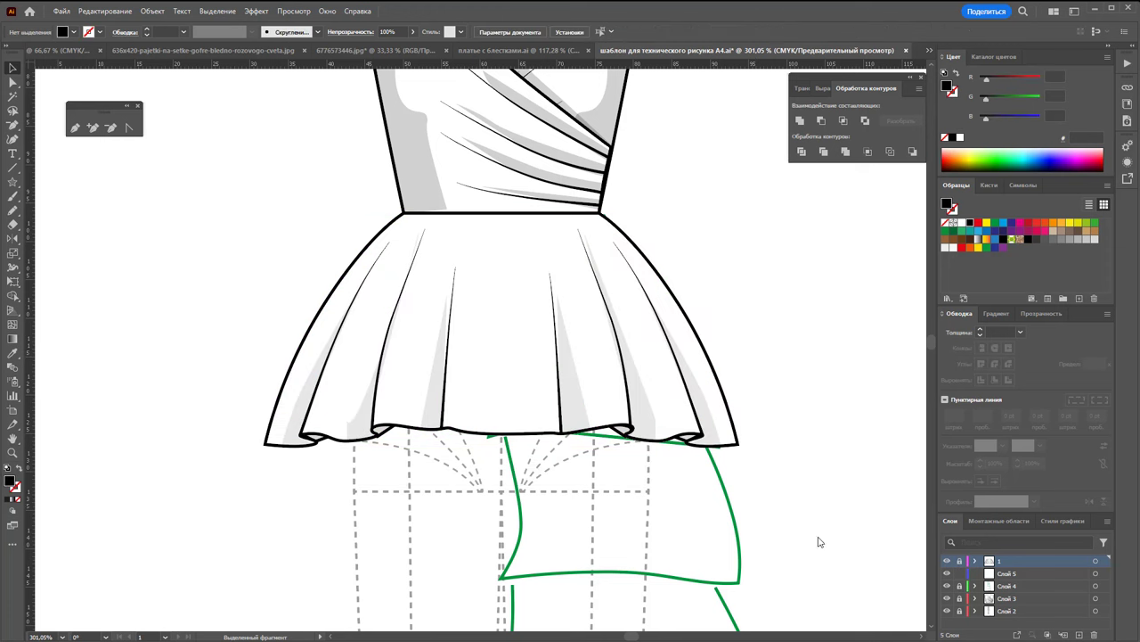
Toggle the peplum layer's visibility to check underneath, then make Слой 5 the active layer
click(947, 562)
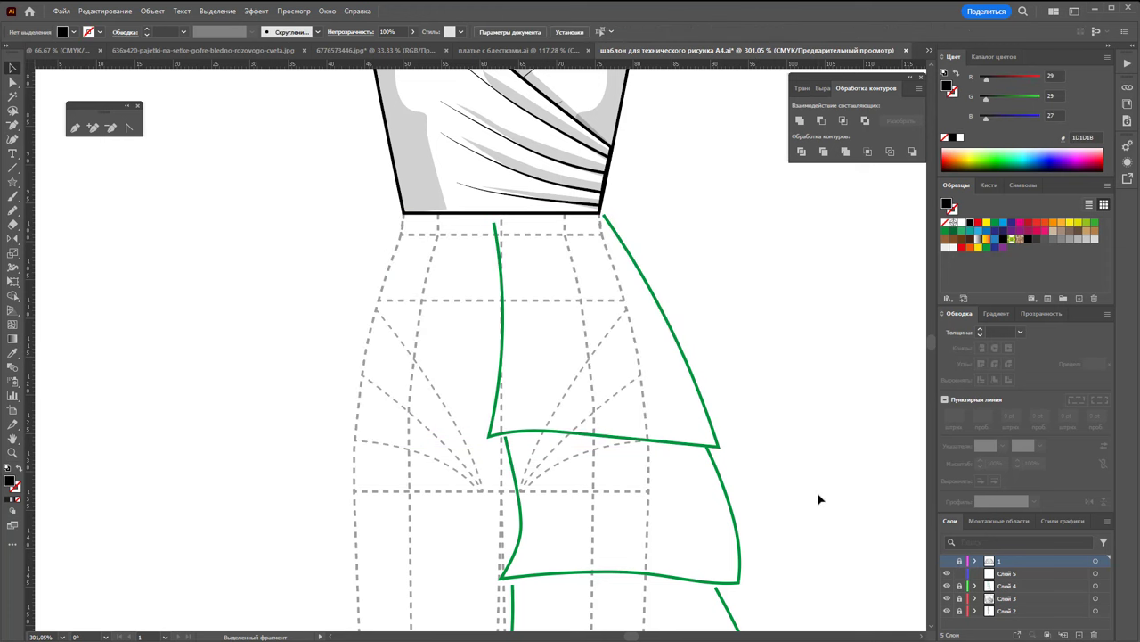
click(947, 562)
scroll(856, 479, down, 2)
click(989, 572)
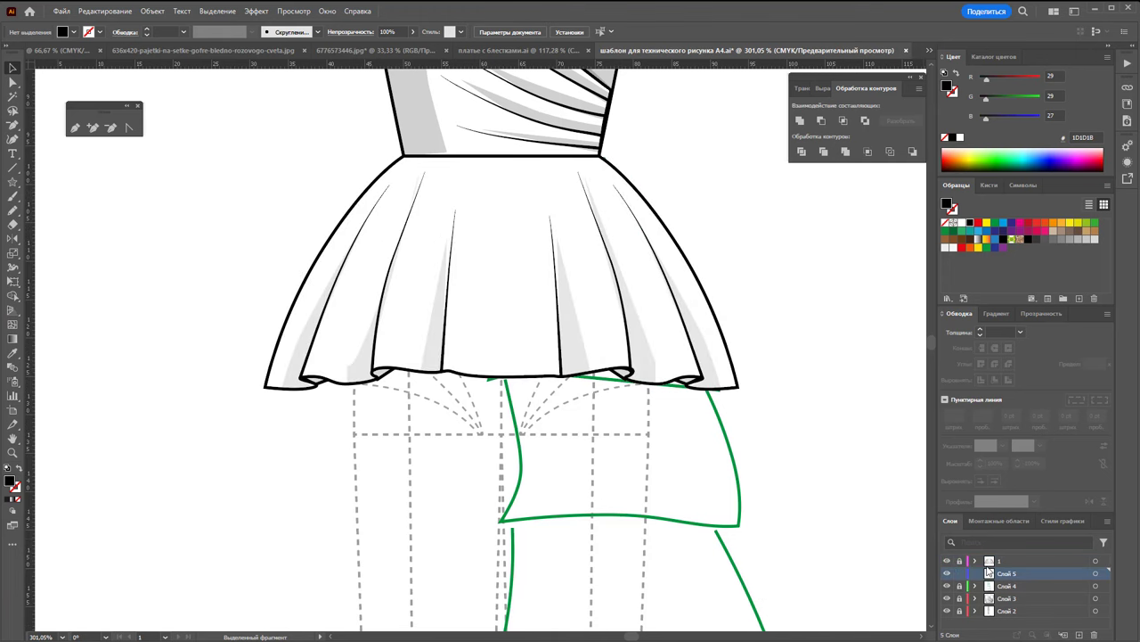
scroll(354, 357, down, 2)
Start the ruffle tier outline at the peplum's right edge down to the hem, with no fill
click(74, 128)
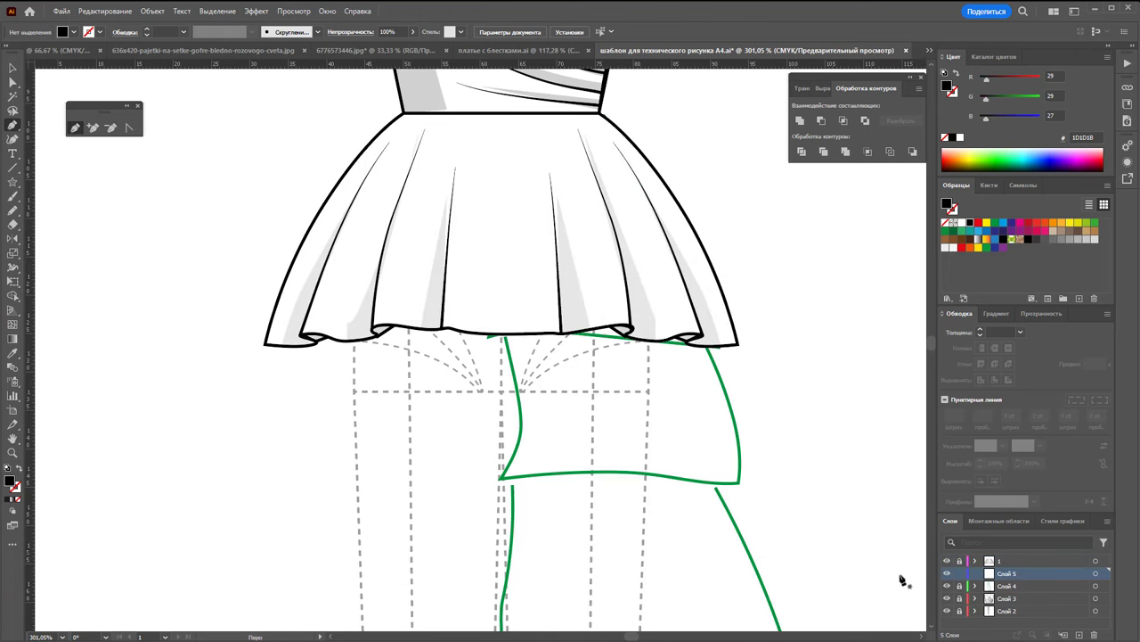
click(691, 299)
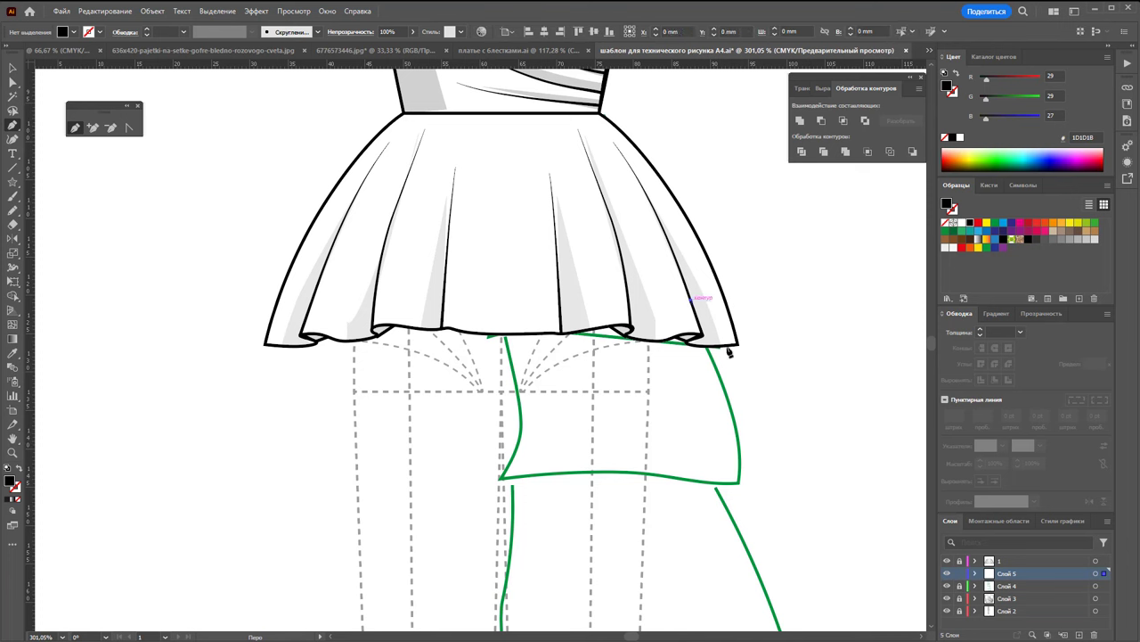
click(754, 457)
click(756, 485)
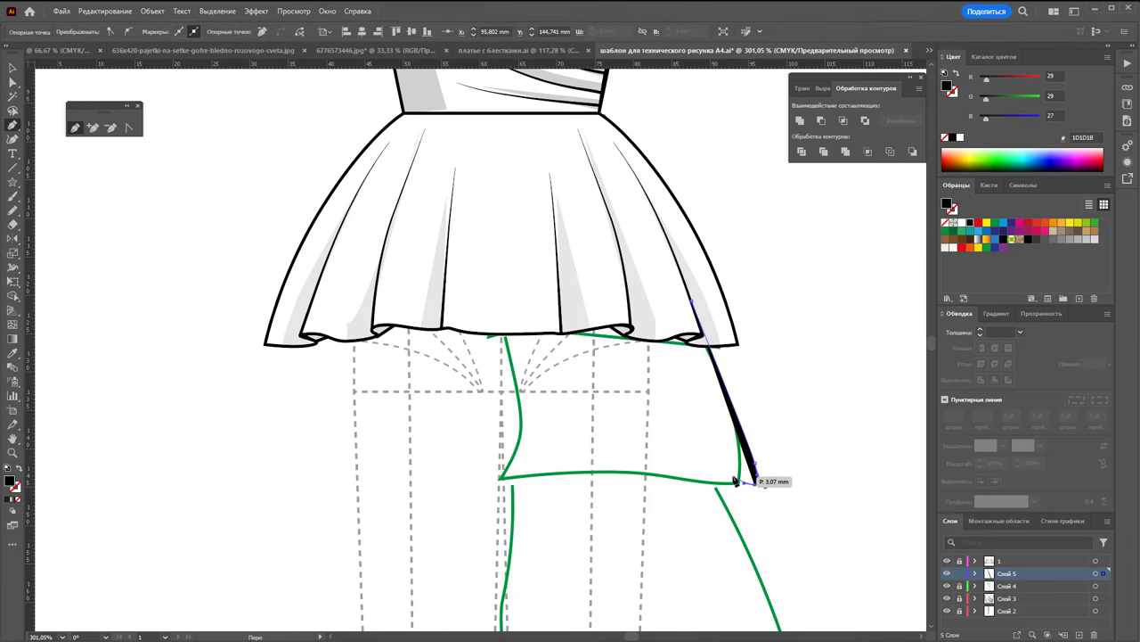
click(729, 476)
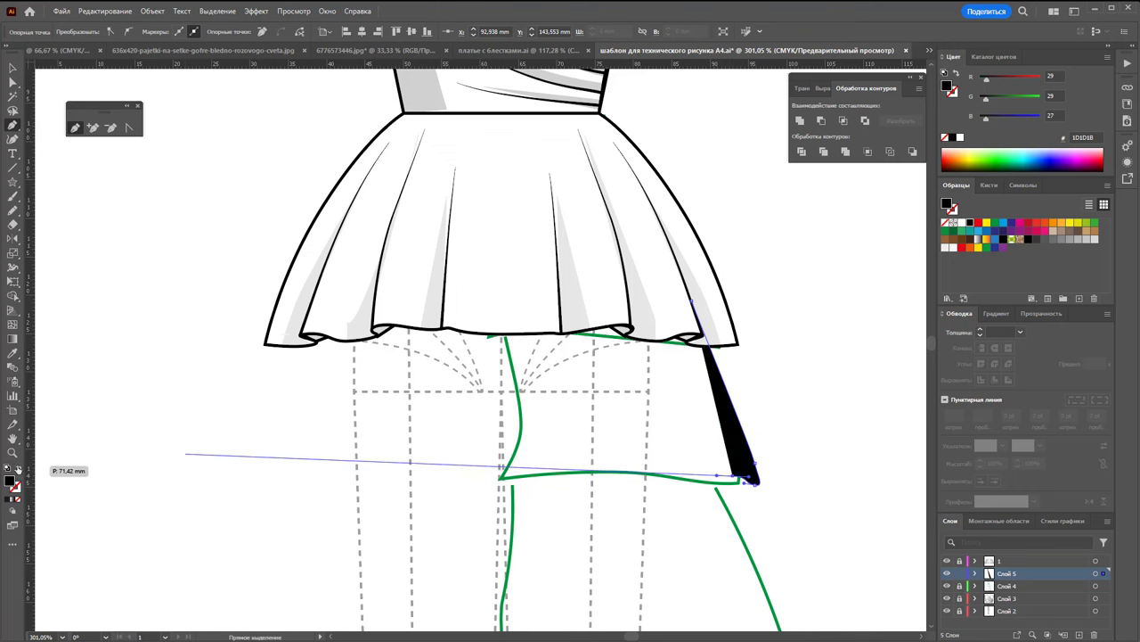
click(19, 470)
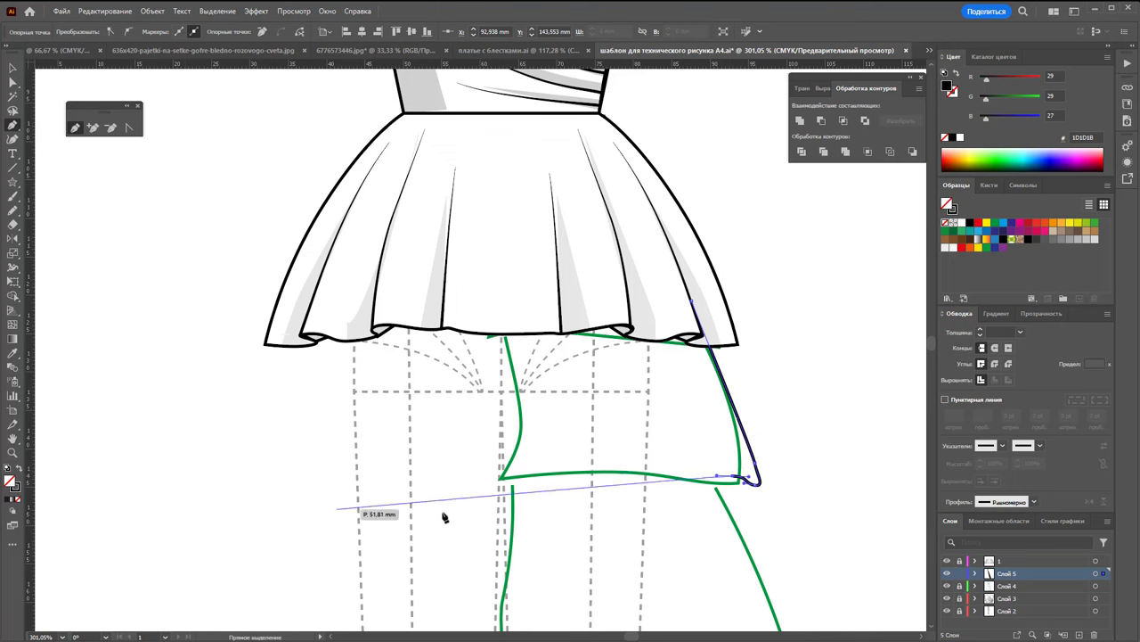
Complete the wavy hem, straight left edge and curved top to close the ruffle outline
click(741, 484)
click(704, 473)
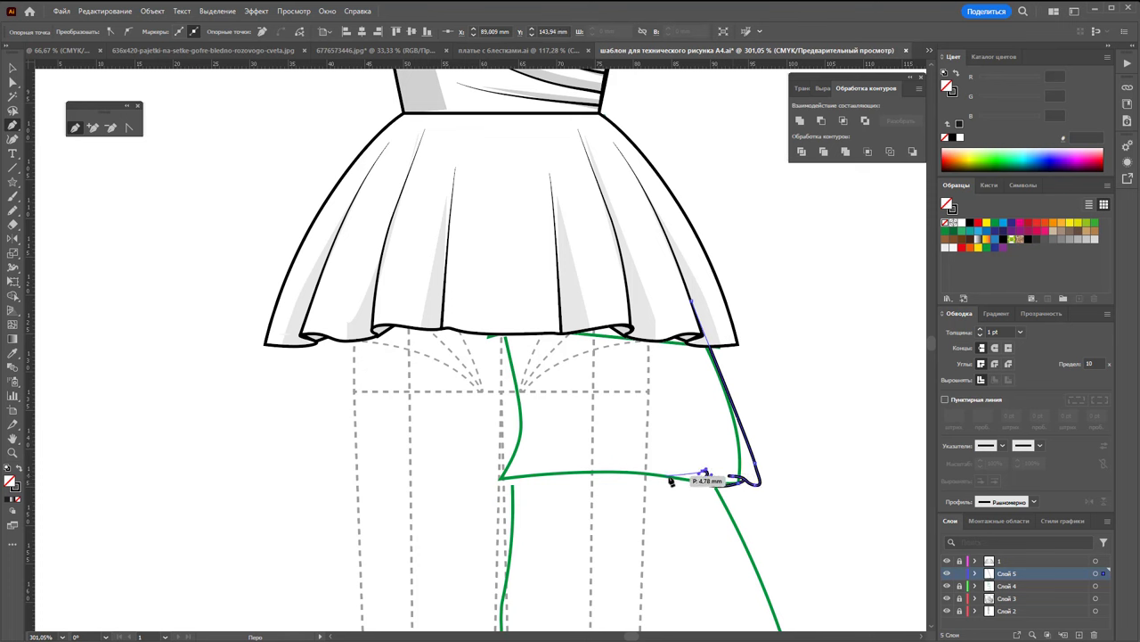
click(664, 480)
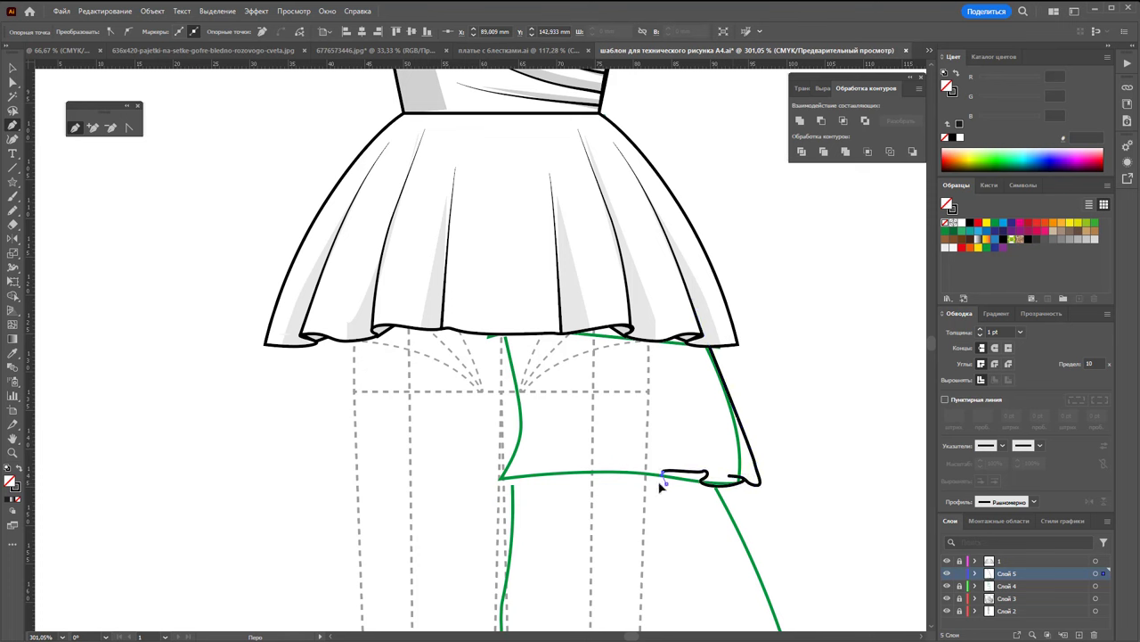
click(564, 481)
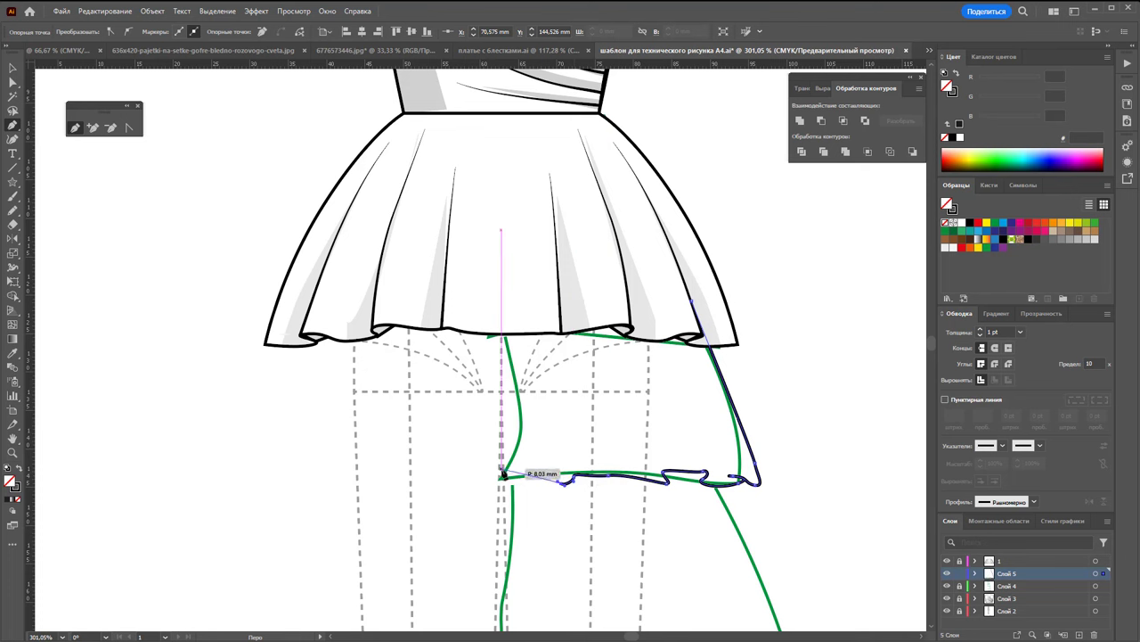
click(533, 474)
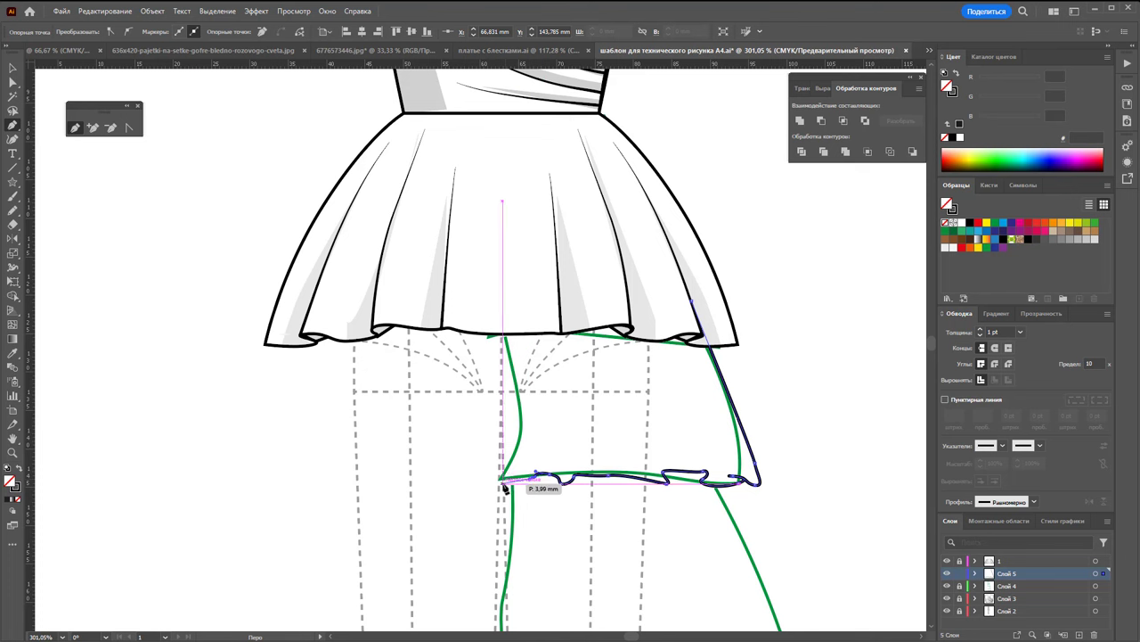
click(501, 480)
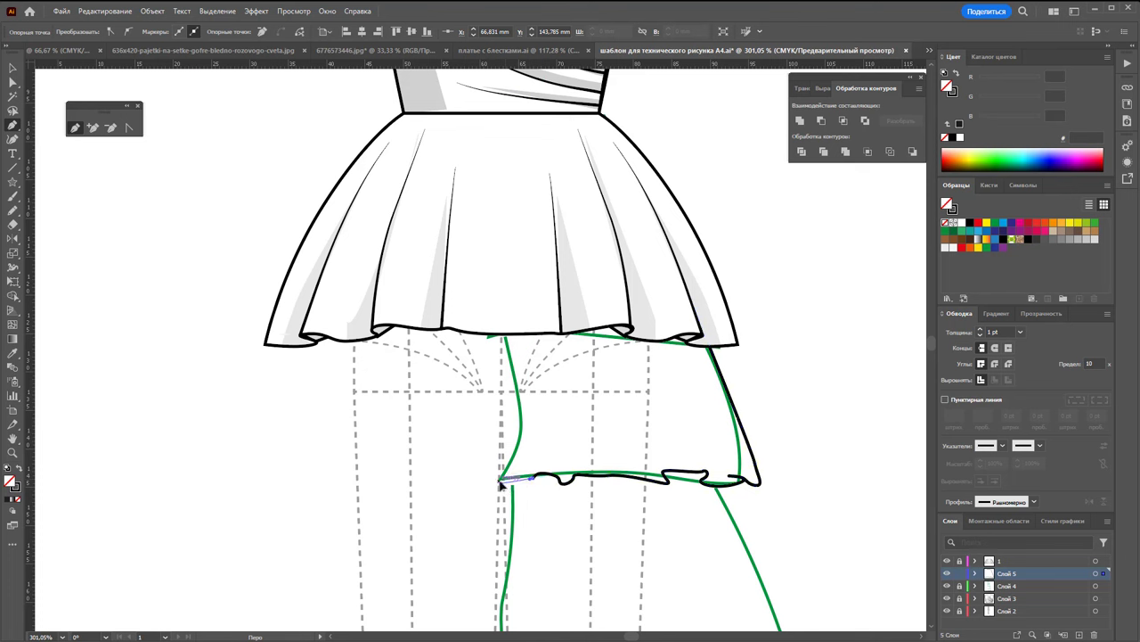
click(500, 292)
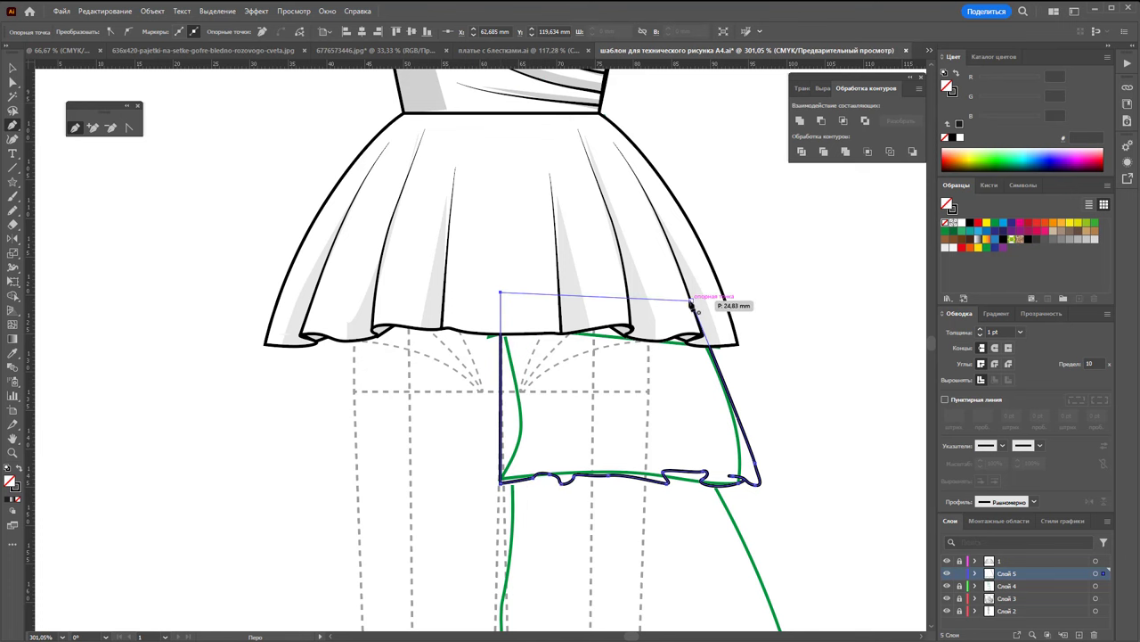
drag(690, 304, 707, 332)
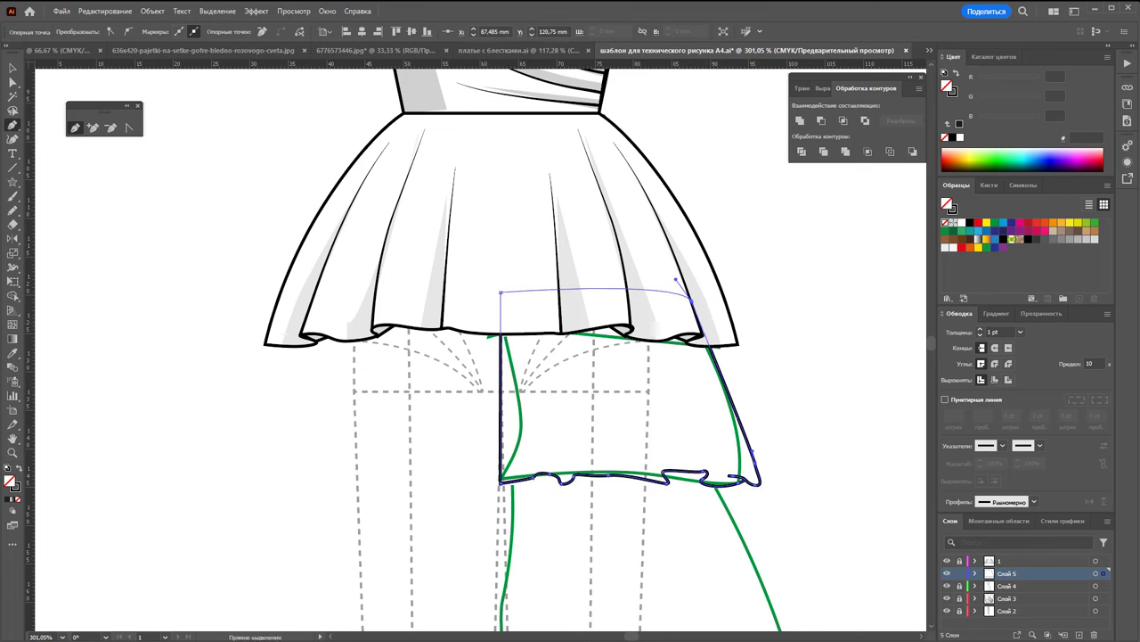
click(13, 67)
click(805, 274)
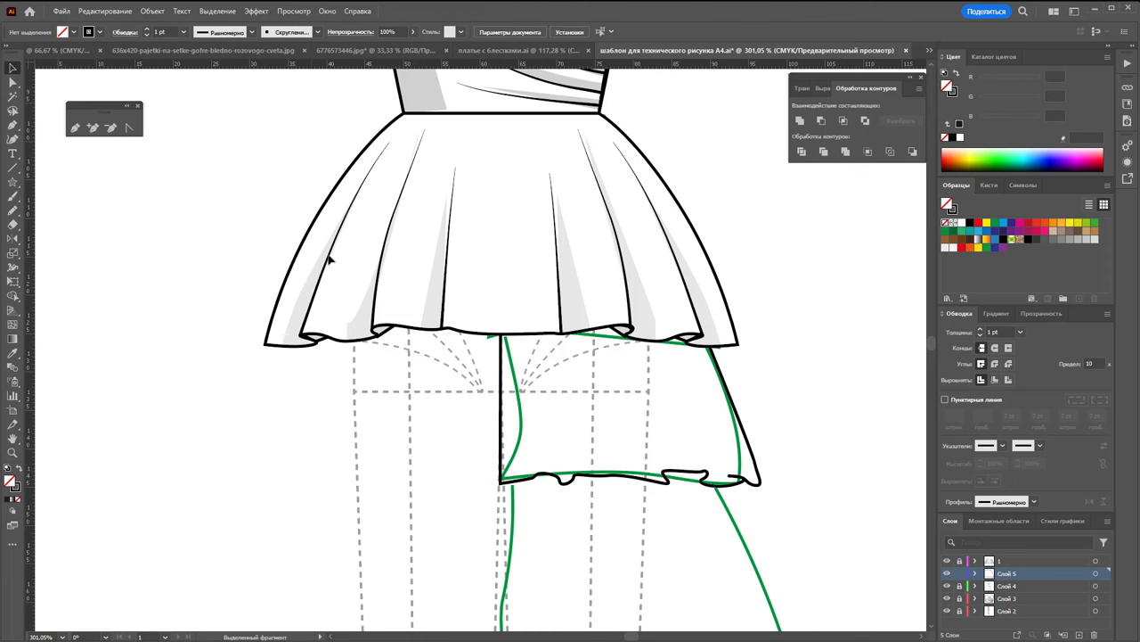
Hide layer 1 and Слой 4, then draw the first two fold lines up from the hem
click(947, 560)
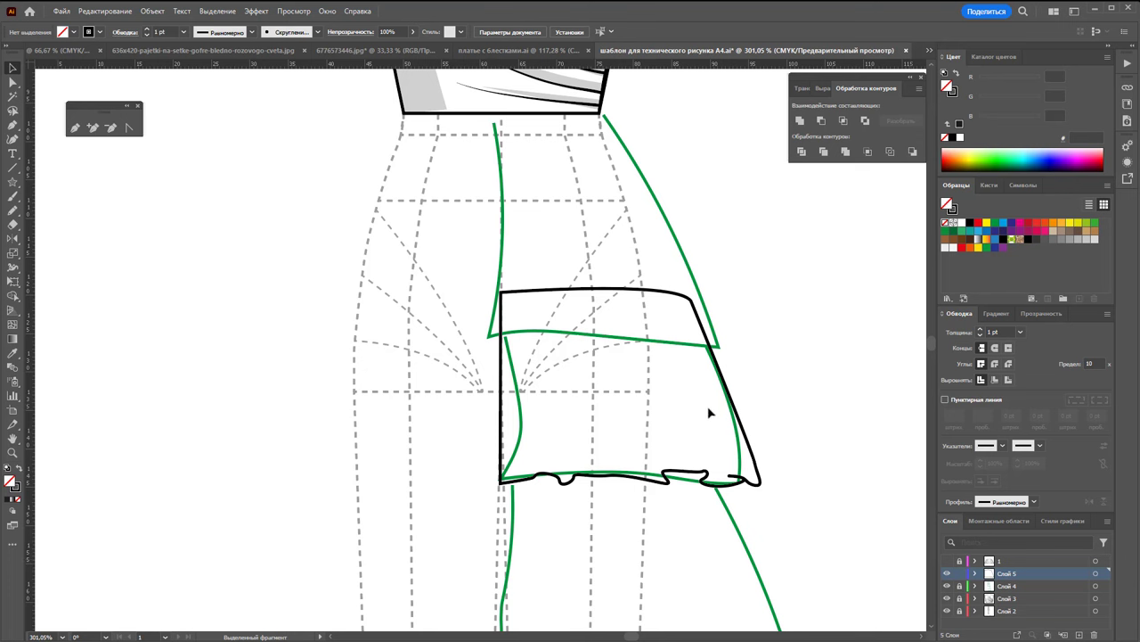
click(947, 587)
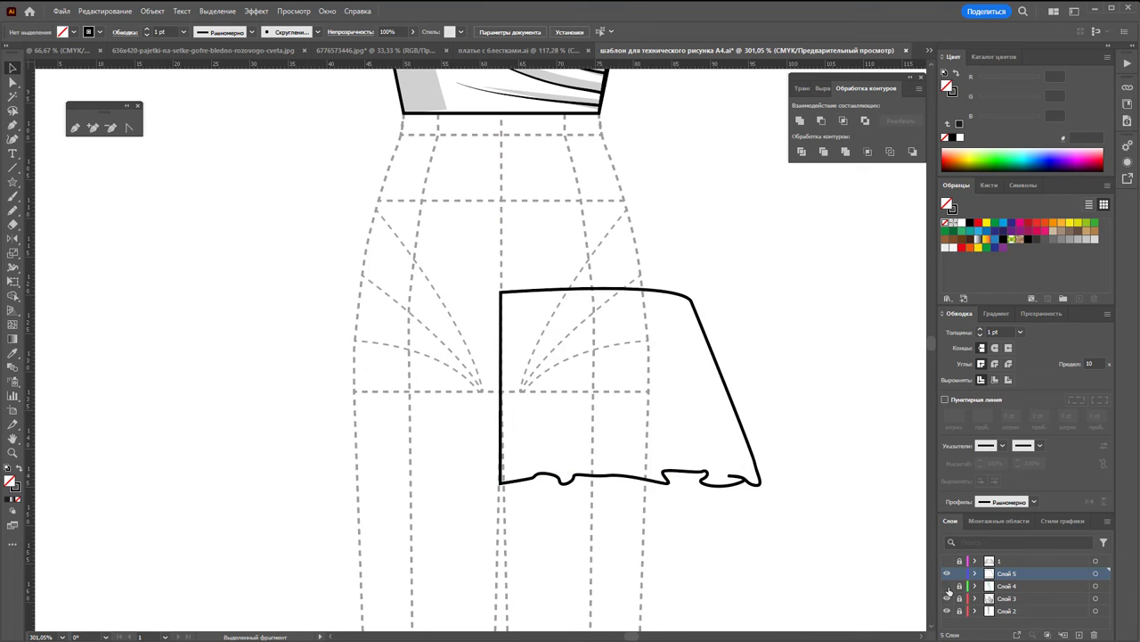
click(75, 129)
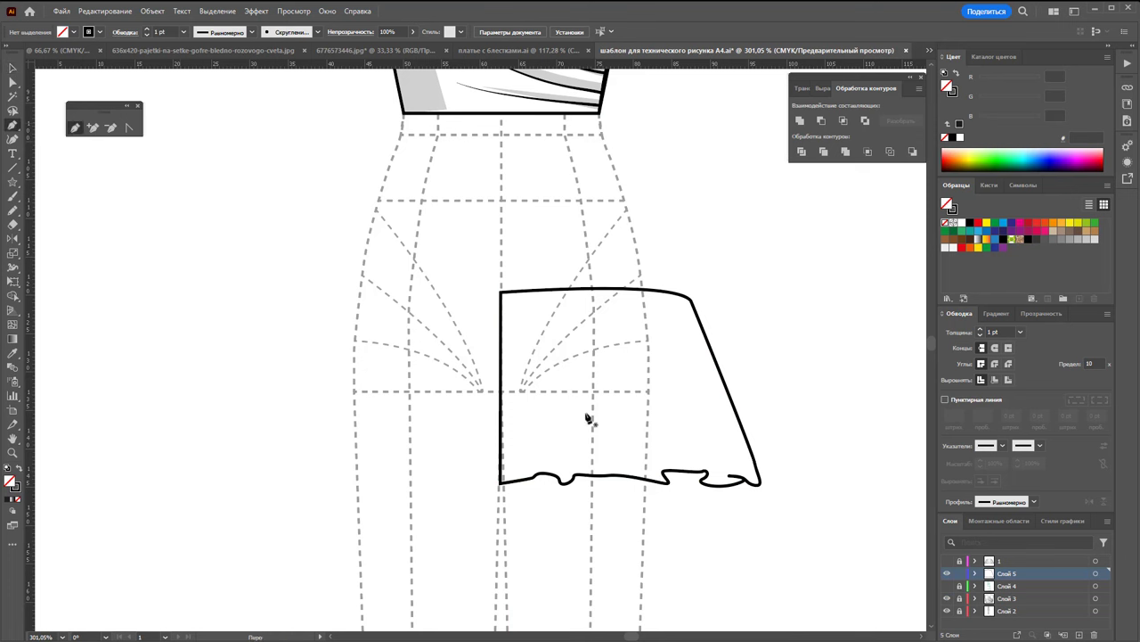
click(706, 477)
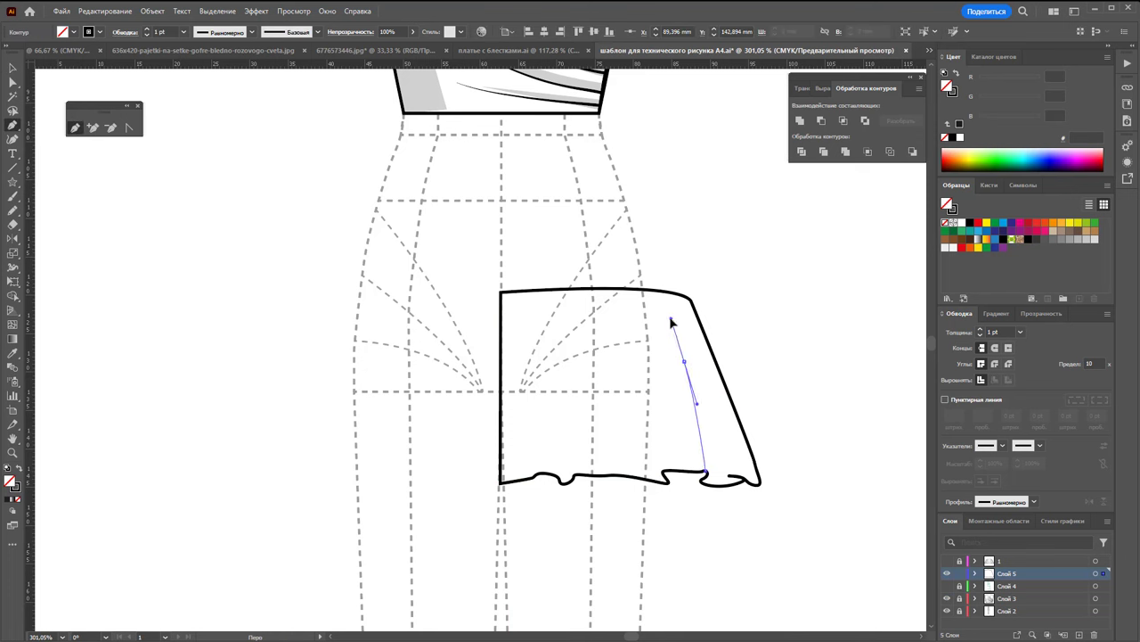
click(670, 316)
key(Escape)
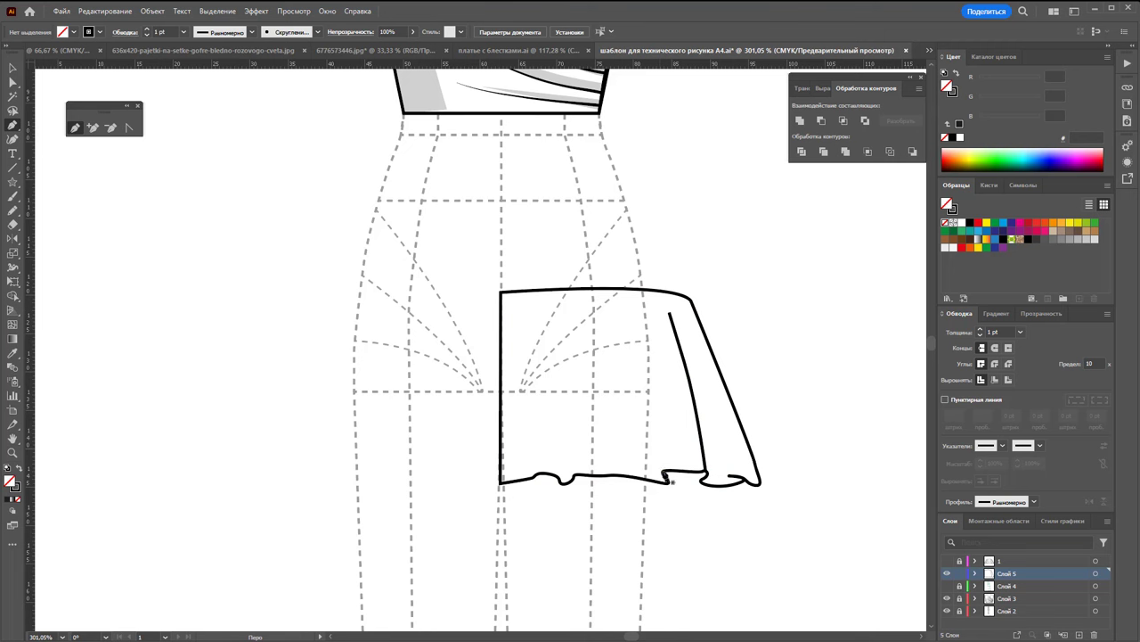
click(664, 476)
click(636, 349)
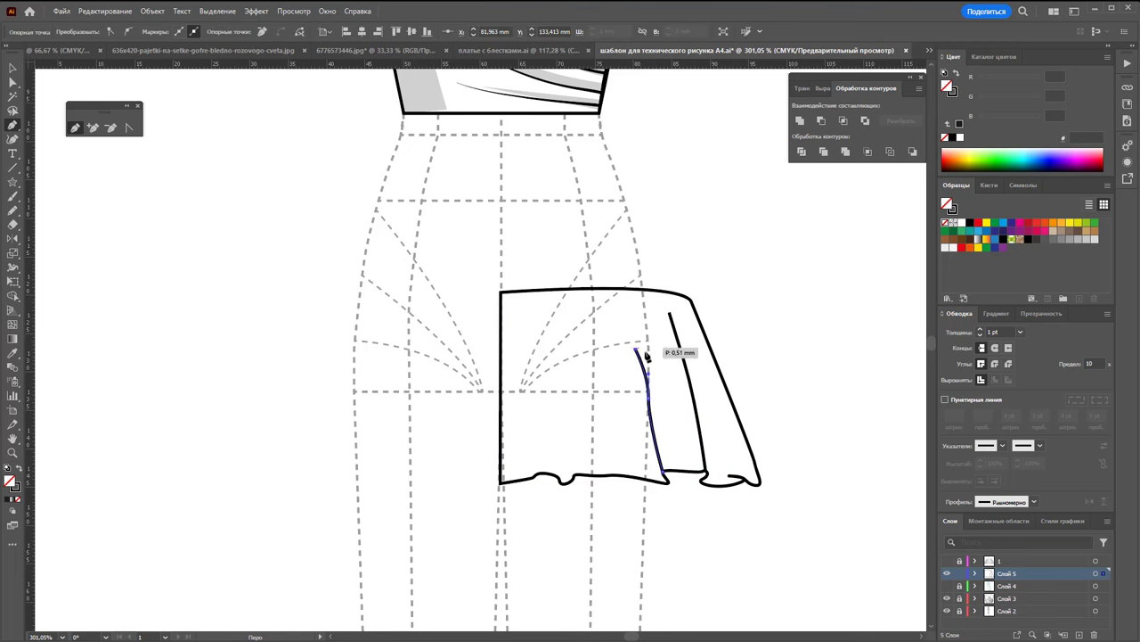
key(Escape)
Draw four more two-point fold lines rising from the lower tier's hem
click(575, 475)
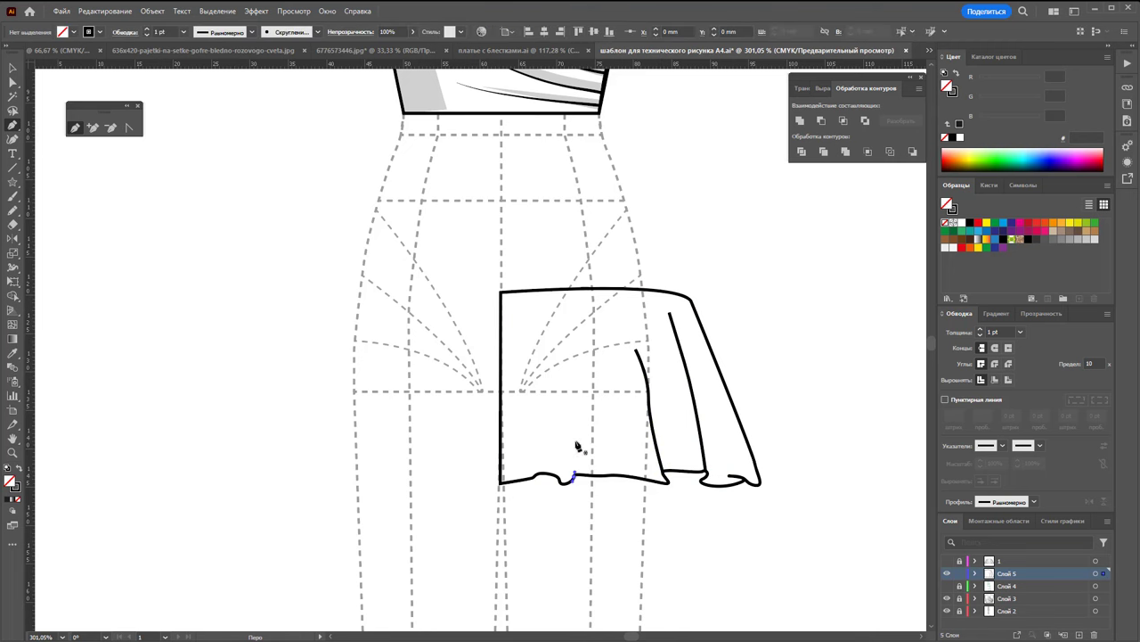
click(564, 328)
key(Escape)
click(557, 478)
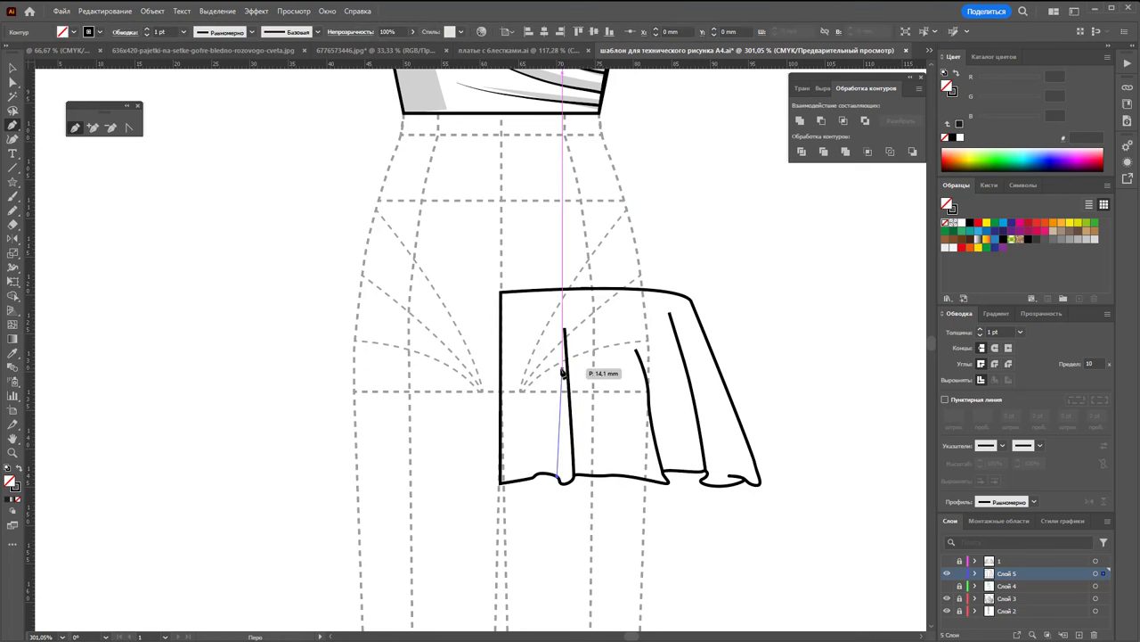
click(557, 362)
key(Escape)
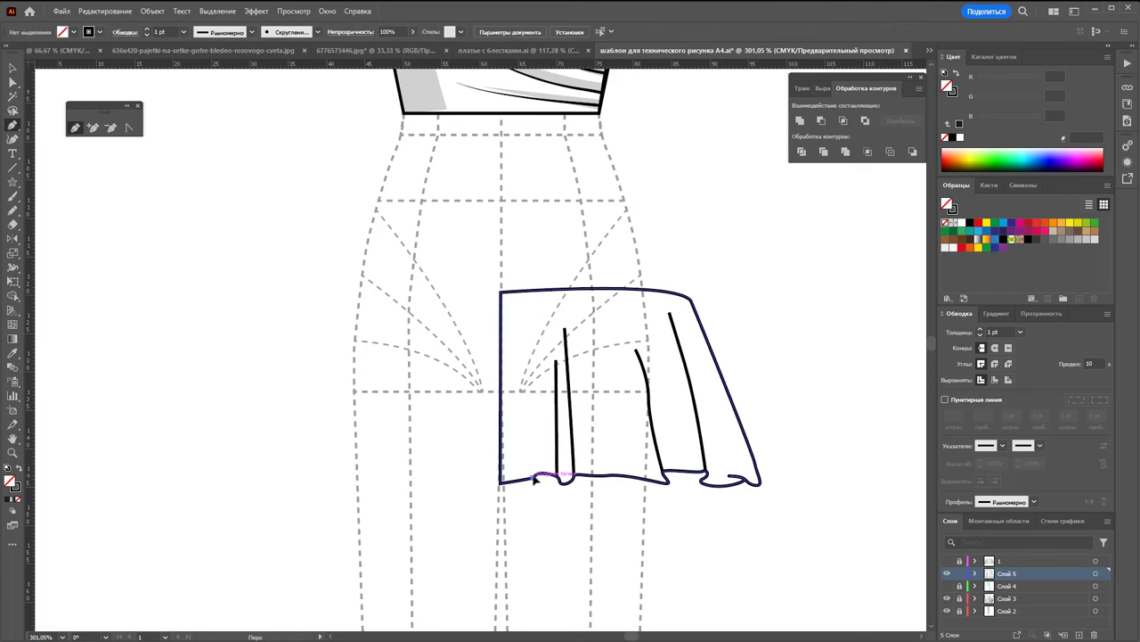
click(531, 479)
click(532, 336)
key(Escape)
click(730, 477)
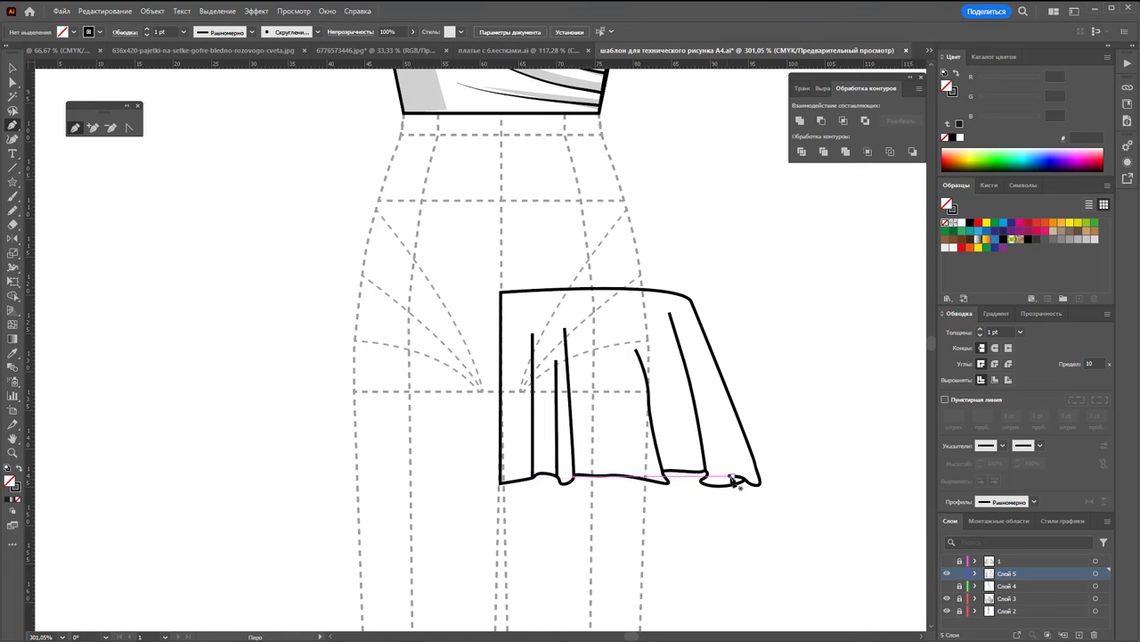
click(692, 342)
key(Escape)
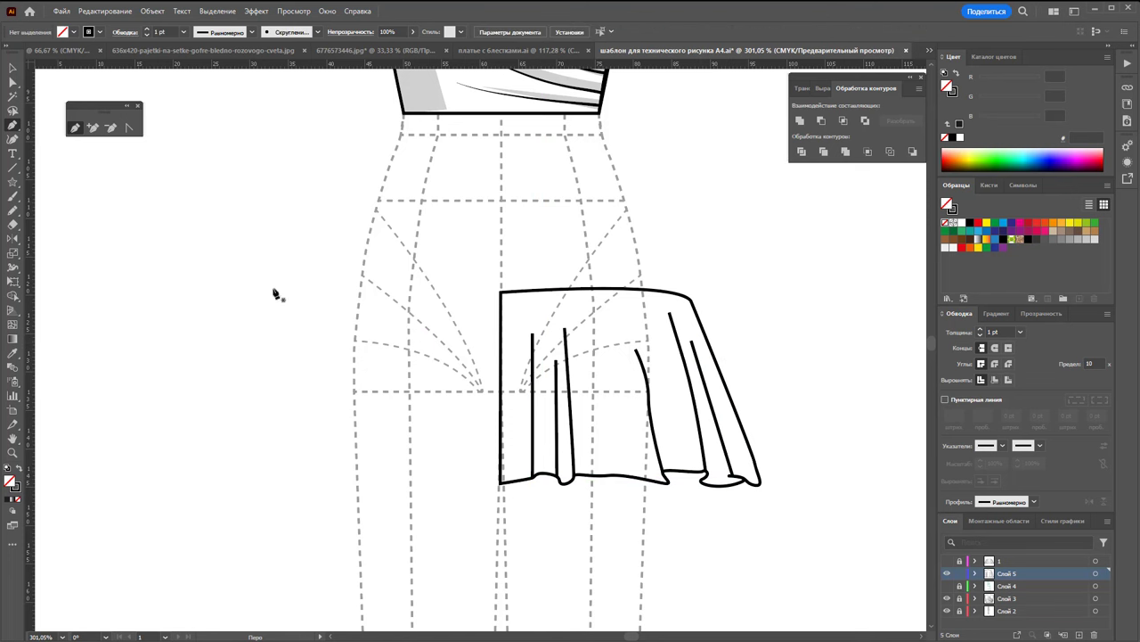
click(9, 66)
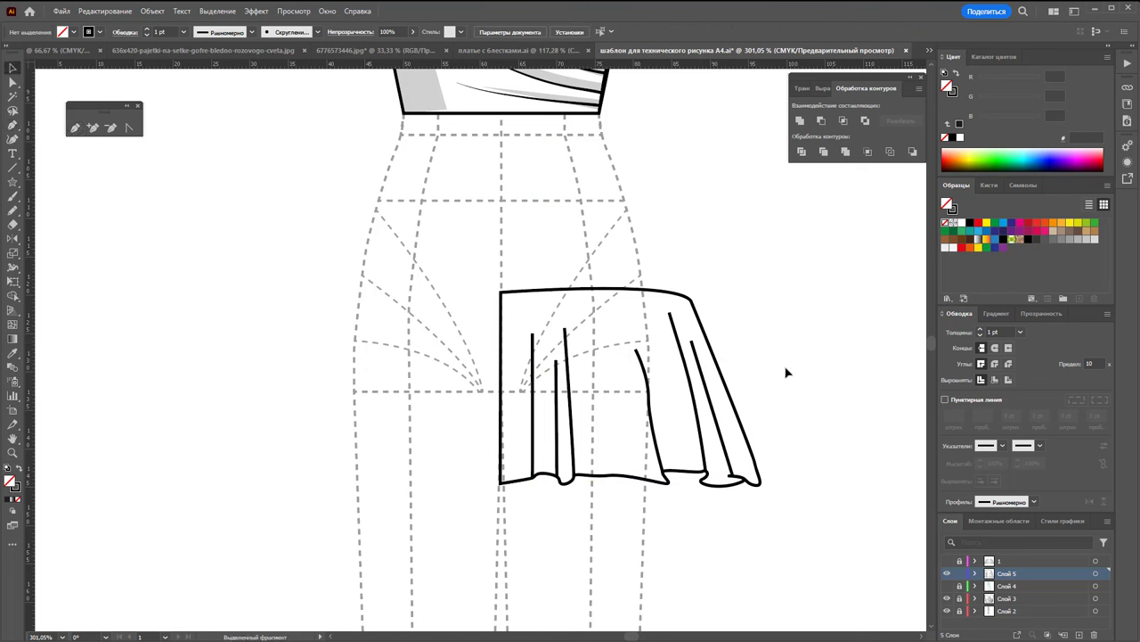
Select only the fold lines and apply a tapered width profile to them
drag(788, 365, 449, 437)
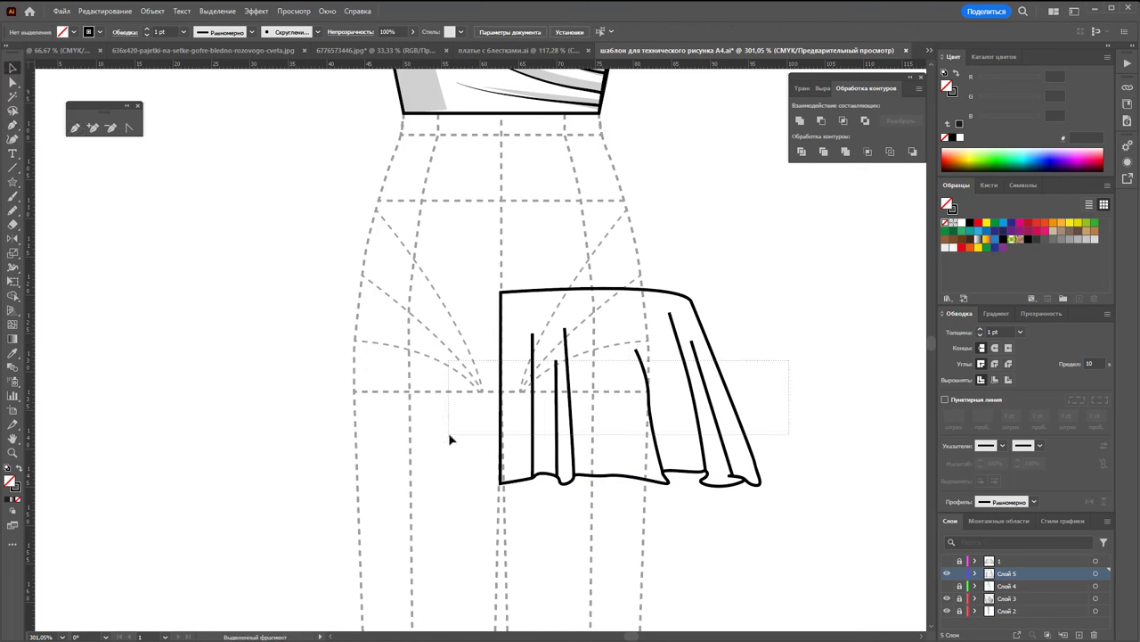
shift+click(702, 325)
click(1034, 502)
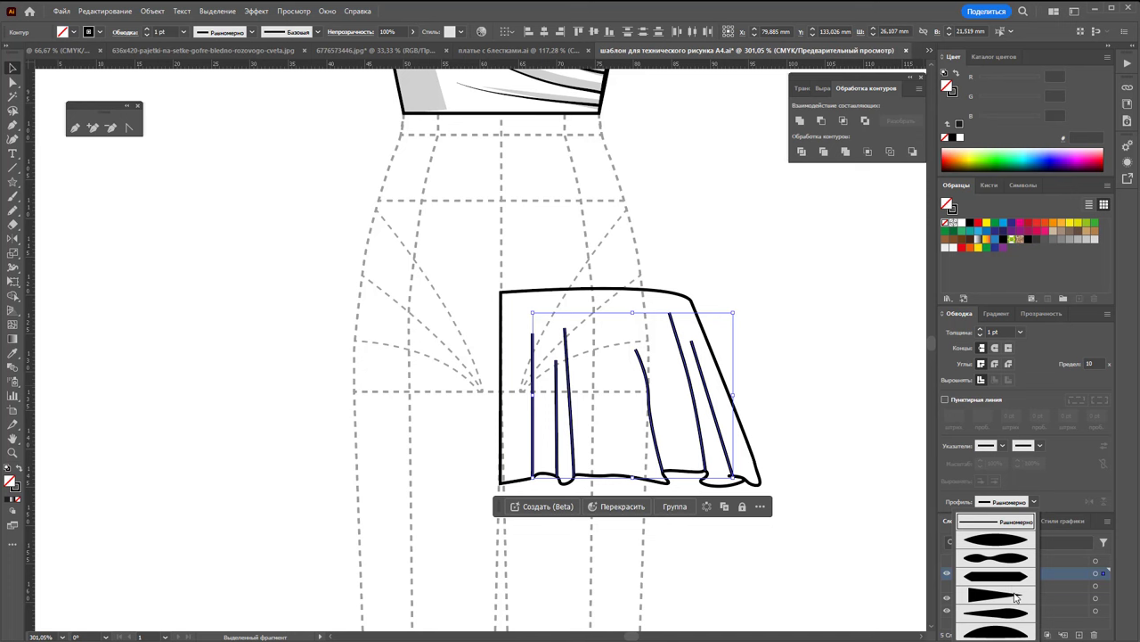
click(1013, 593)
click(786, 400)
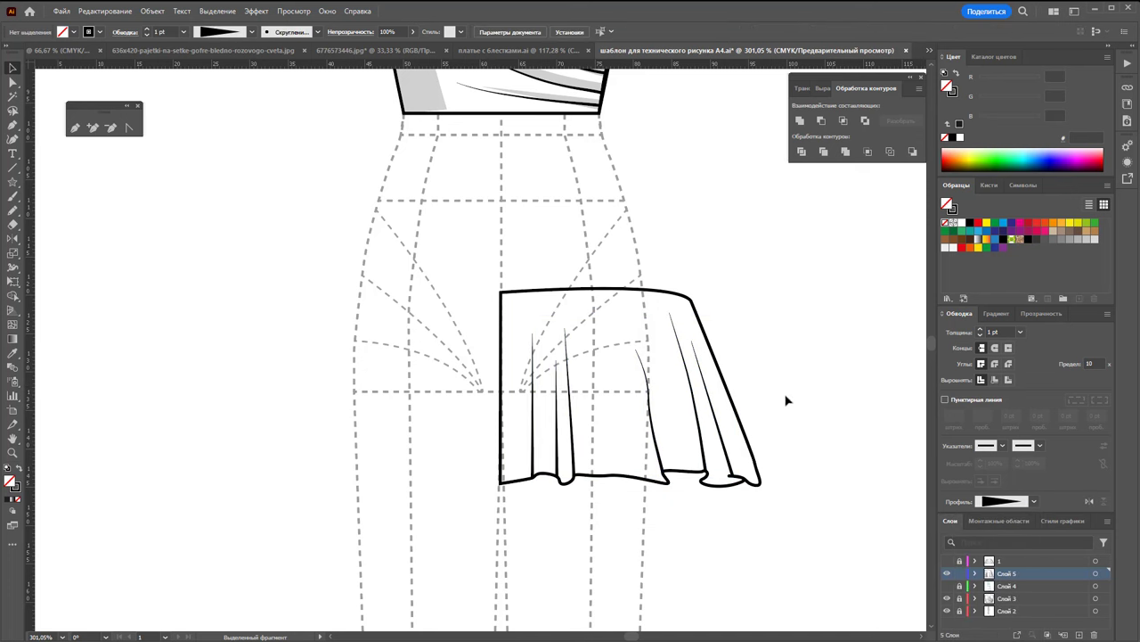
click(75, 128)
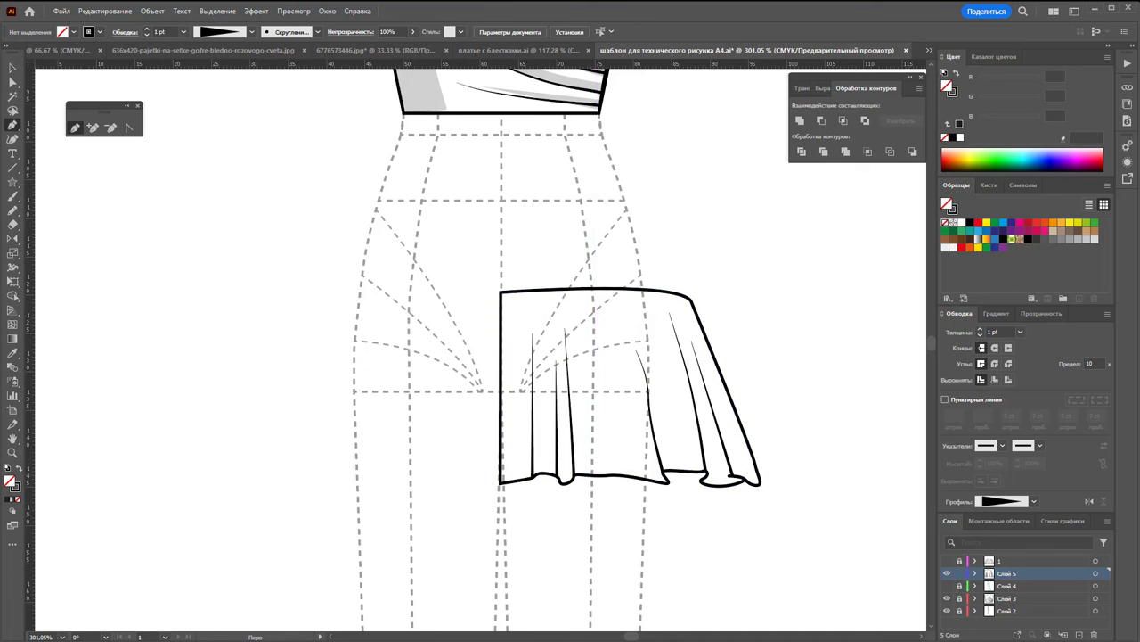
Add a new layer and draw two closed pleat wedges from hem to fold tops
click(1081, 634)
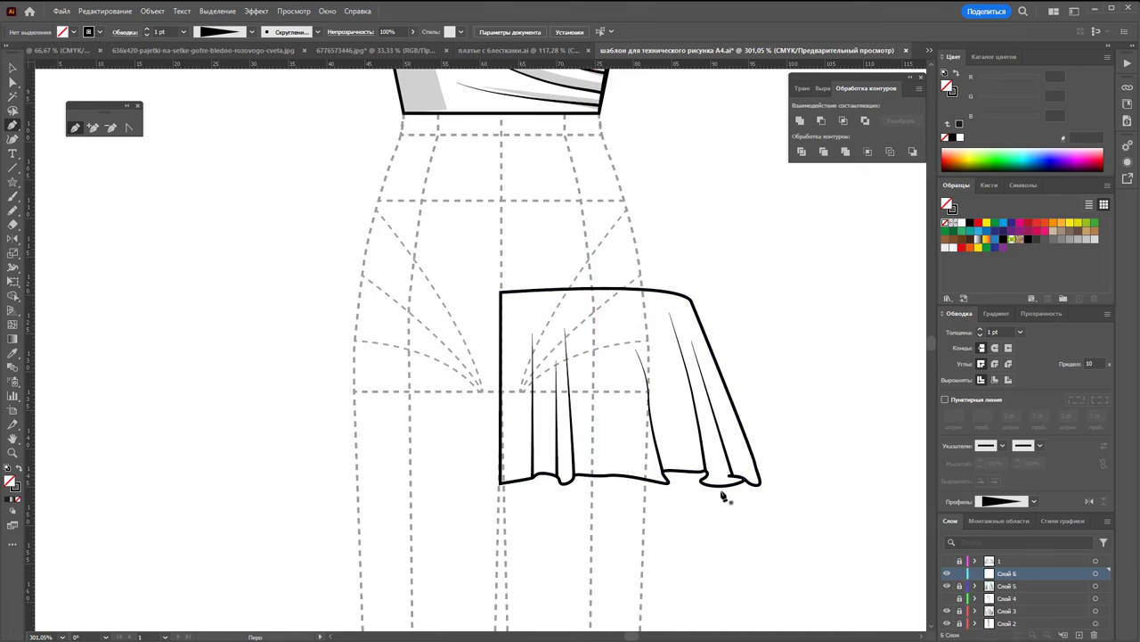
click(647, 480)
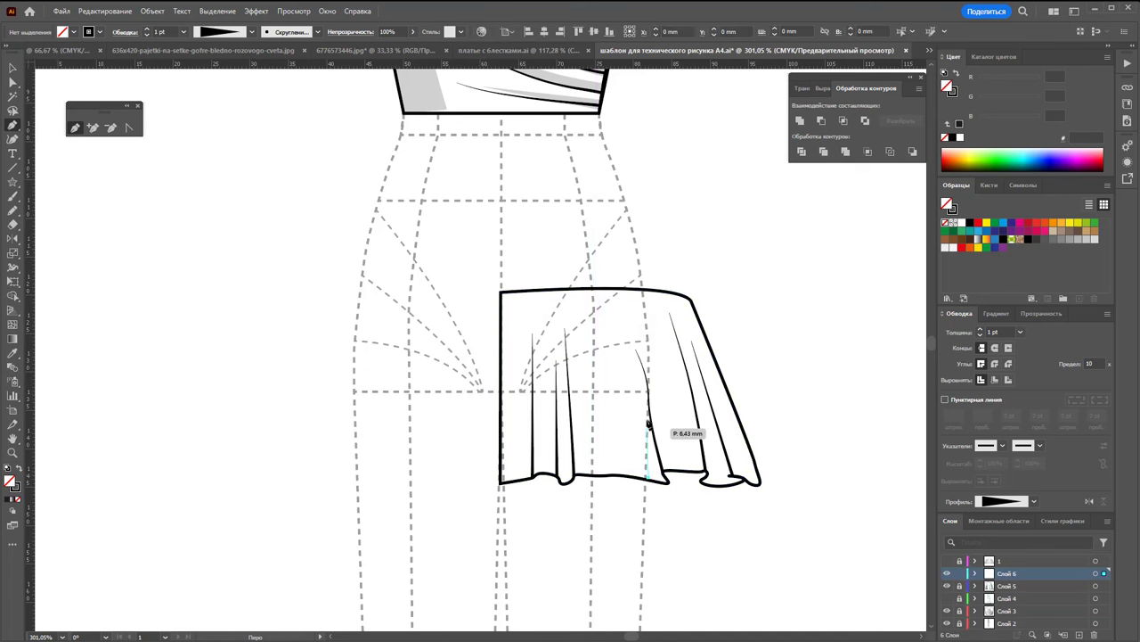
click(638, 365)
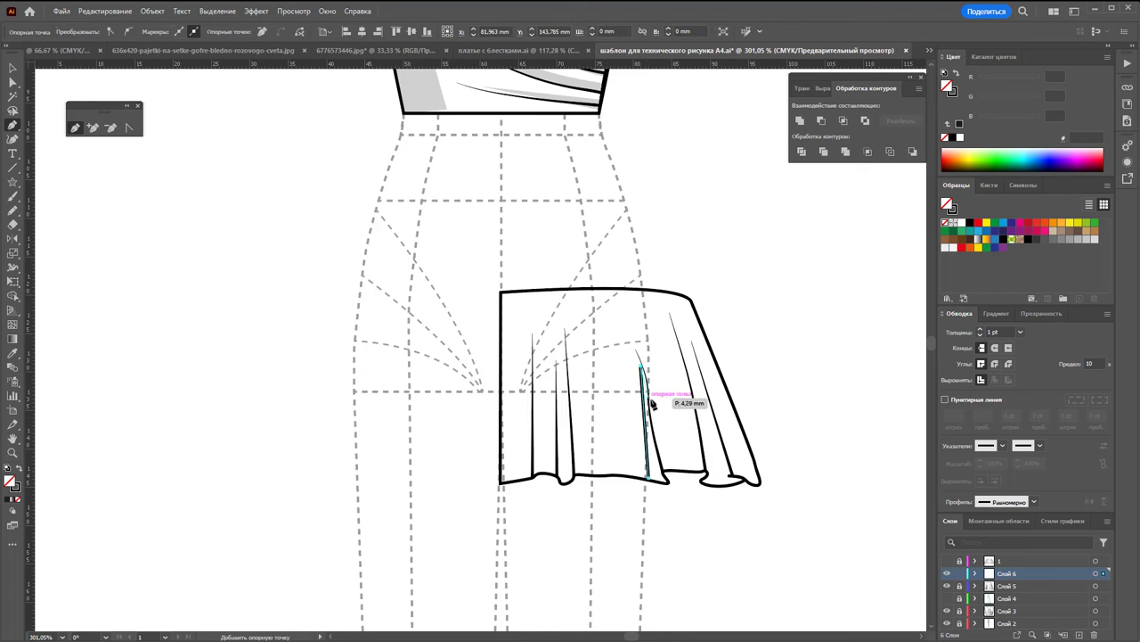
click(667, 480)
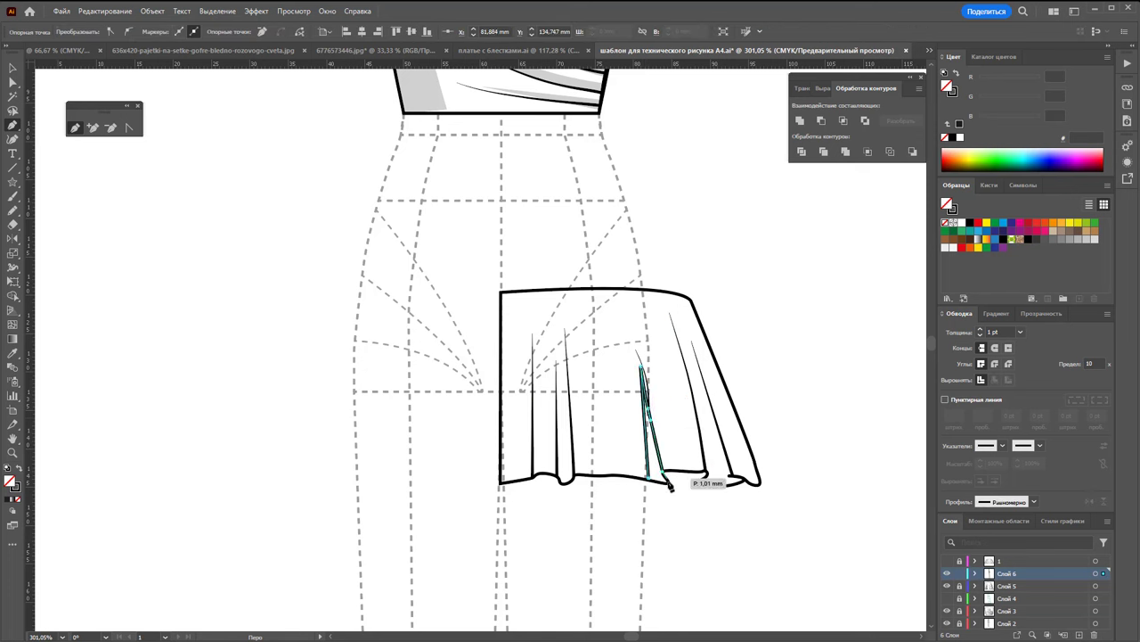
click(647, 480)
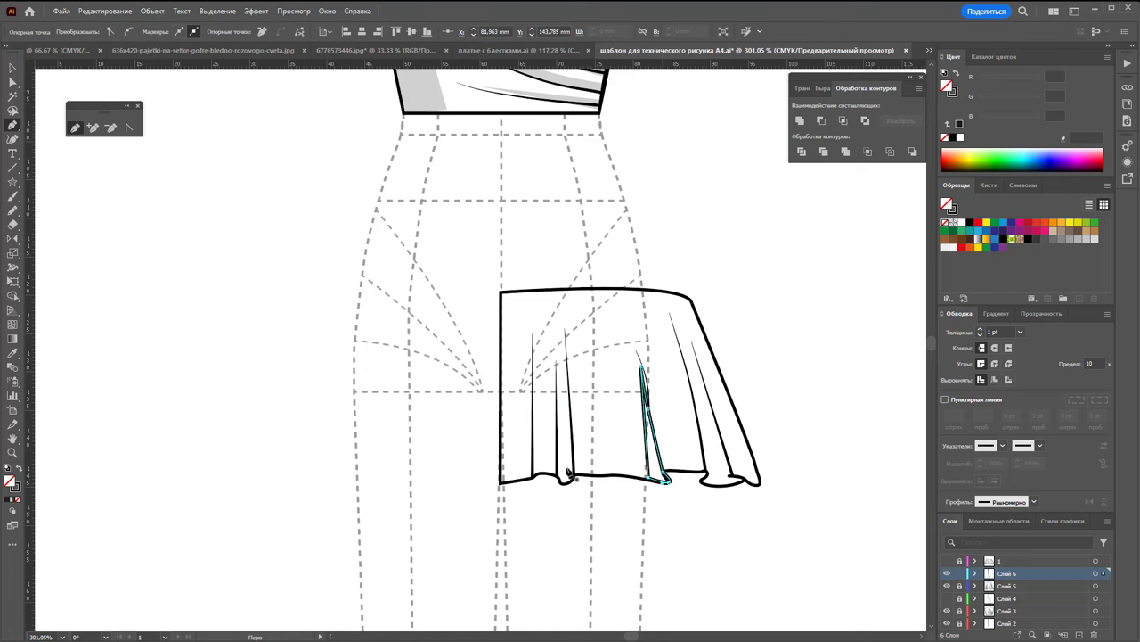
click(585, 475)
click(565, 346)
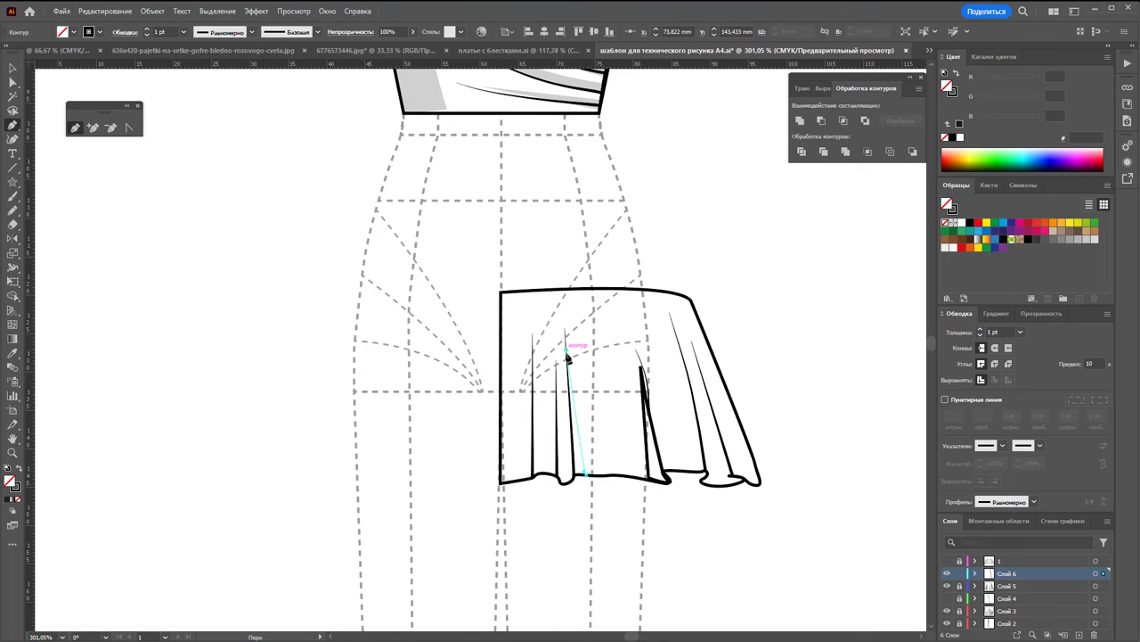
click(579, 475)
click(585, 474)
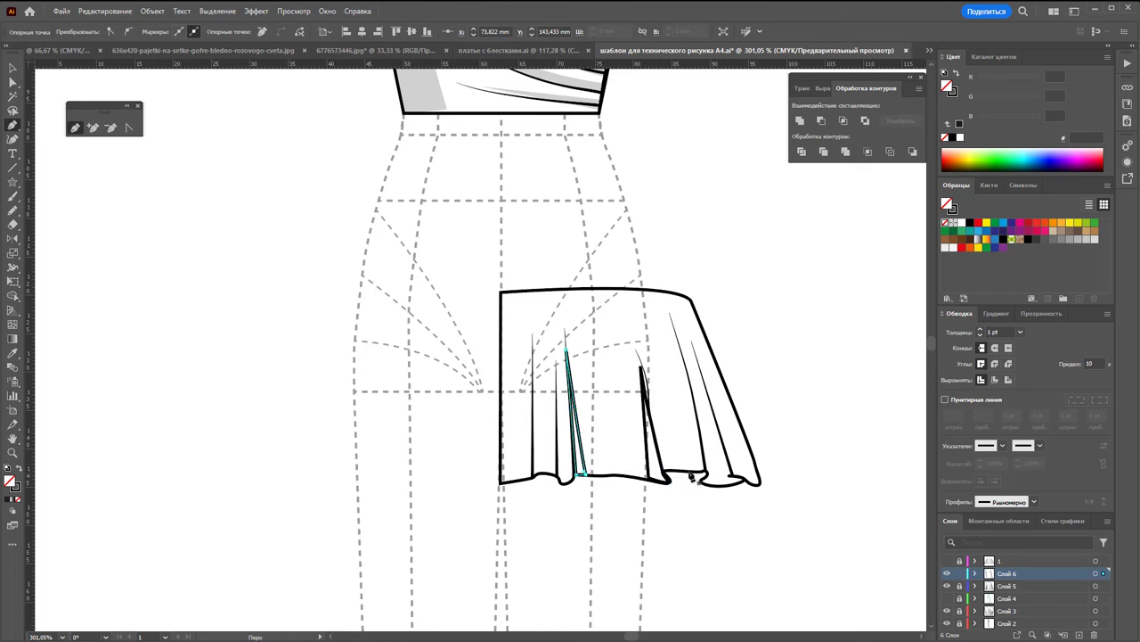
Draw three more narrow pleat wedges beside the remaining fold lines
click(715, 484)
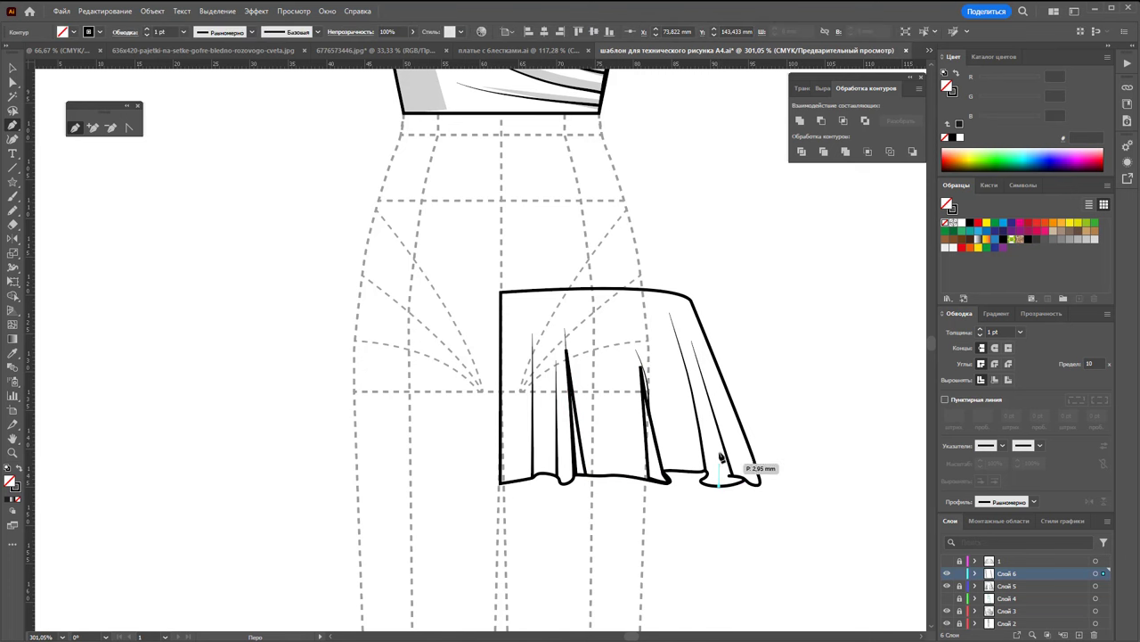
click(697, 369)
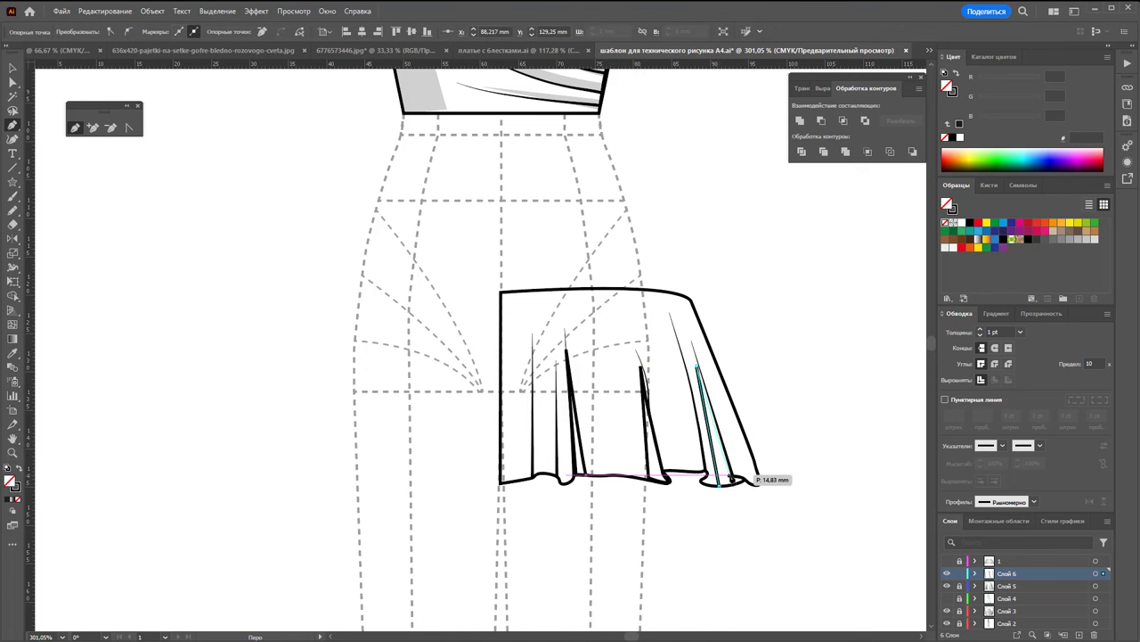
click(744, 481)
click(716, 485)
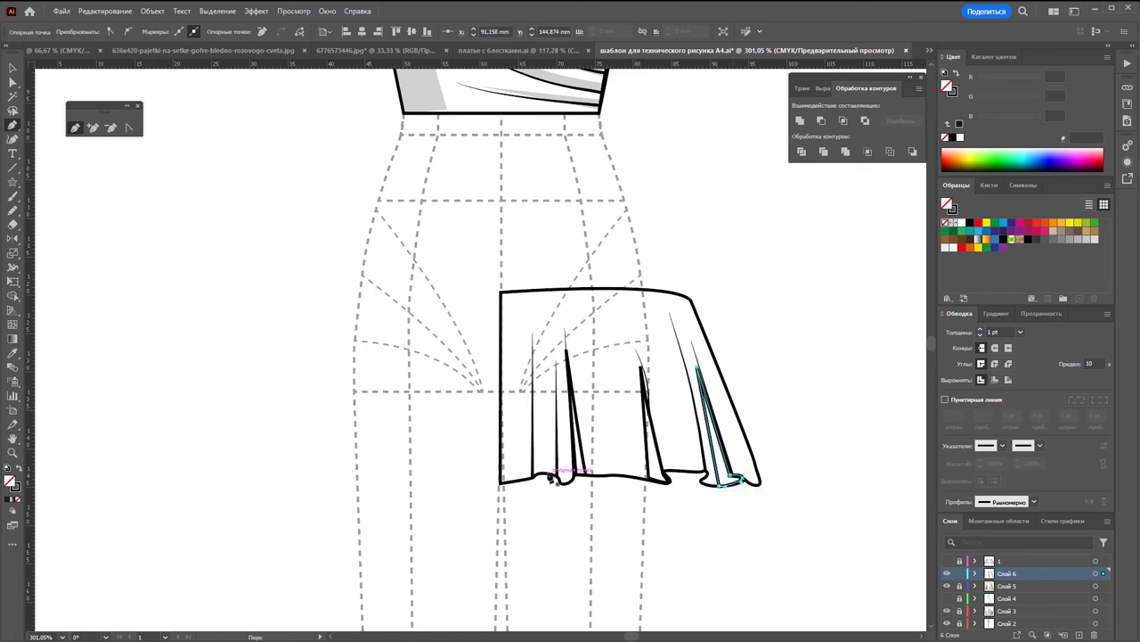
click(544, 472)
click(533, 362)
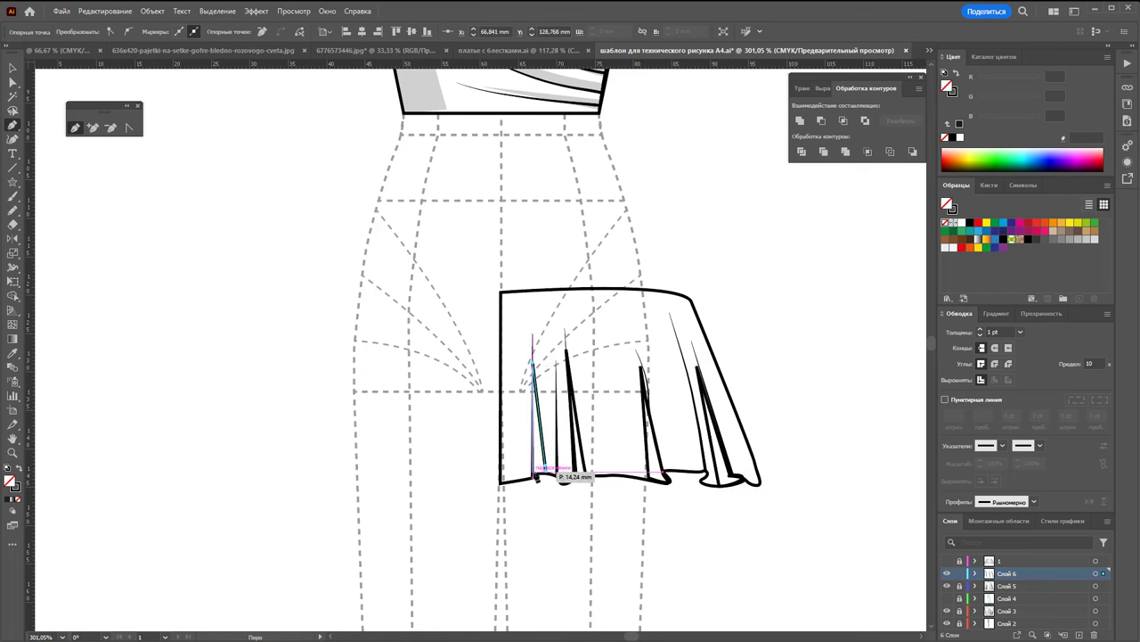
drag(538, 479, 539, 481)
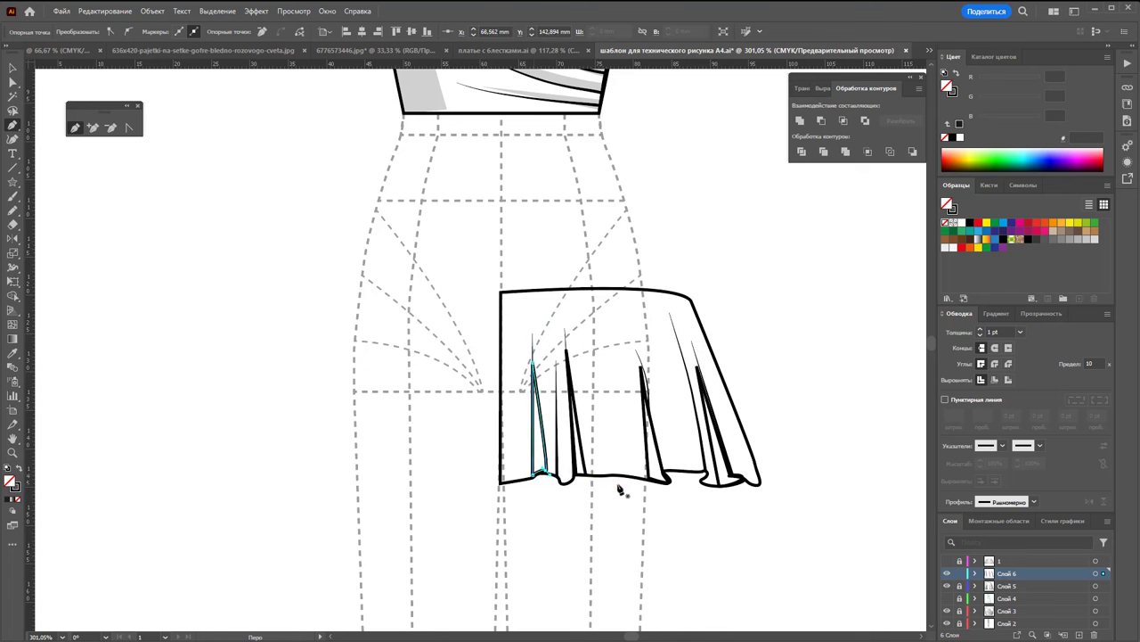
click(691, 473)
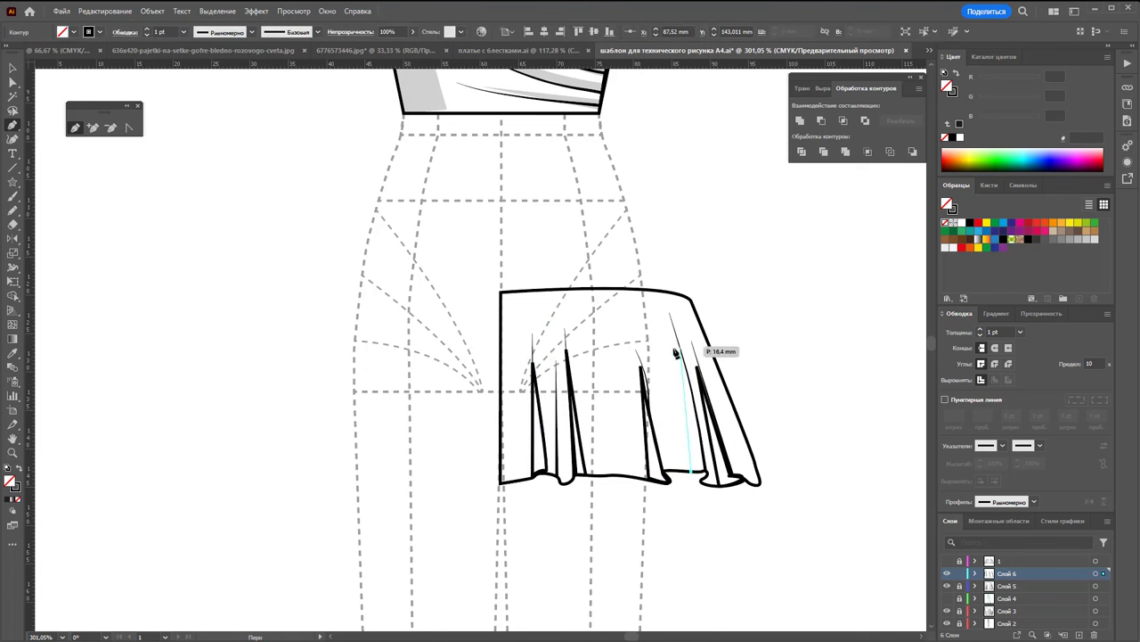
click(671, 327)
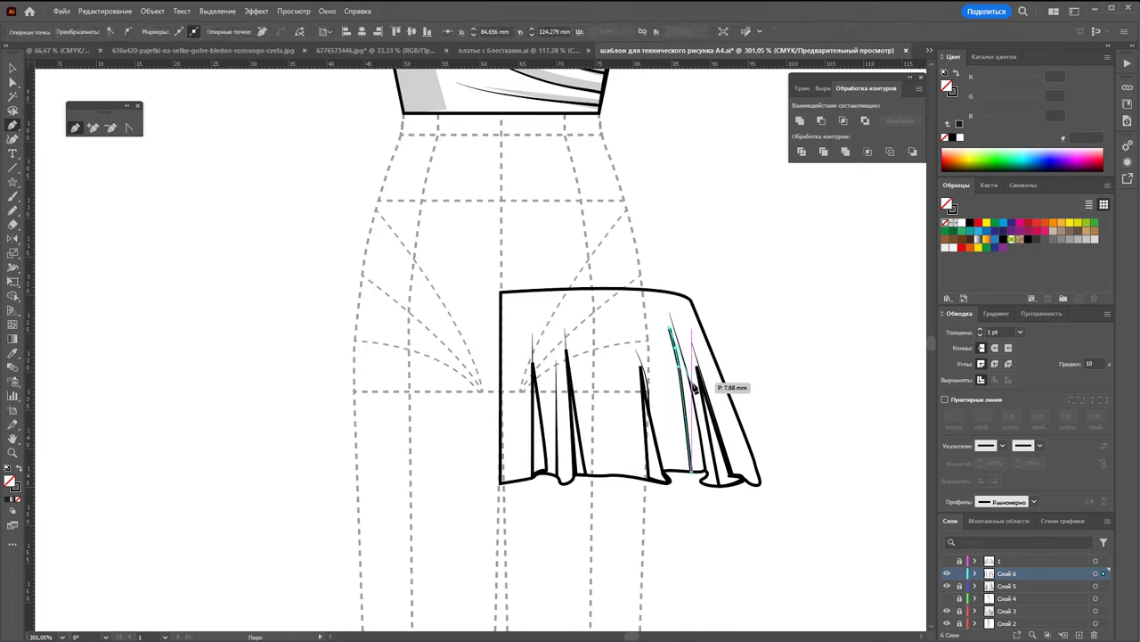
click(706, 472)
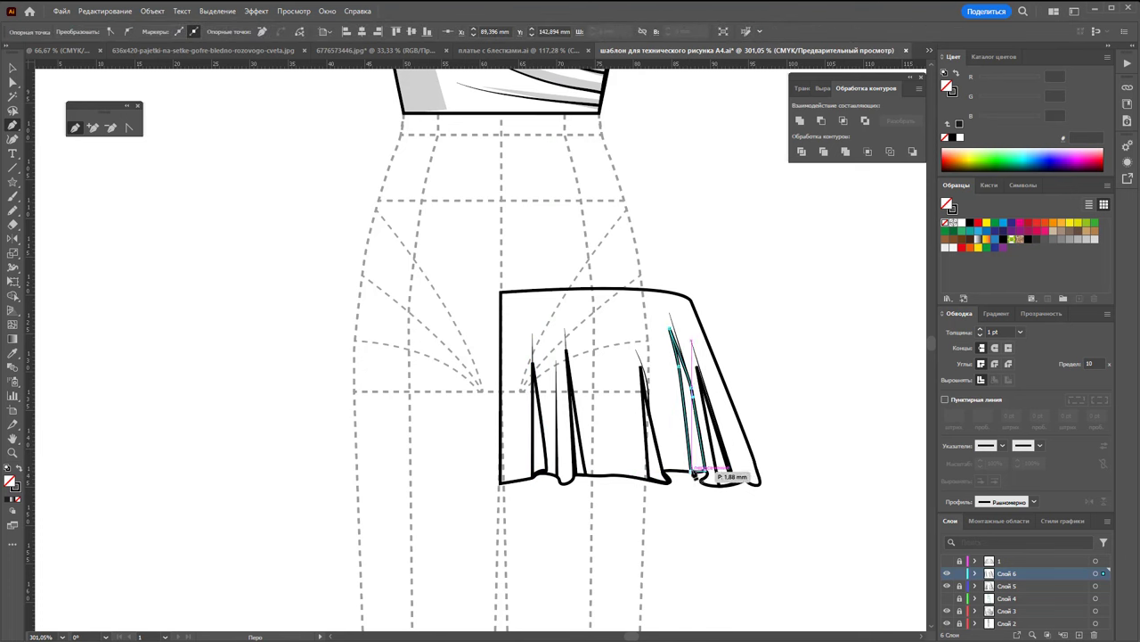
click(691, 472)
Marquee-select all the new pleat shapes with the Selection tool
key(v)
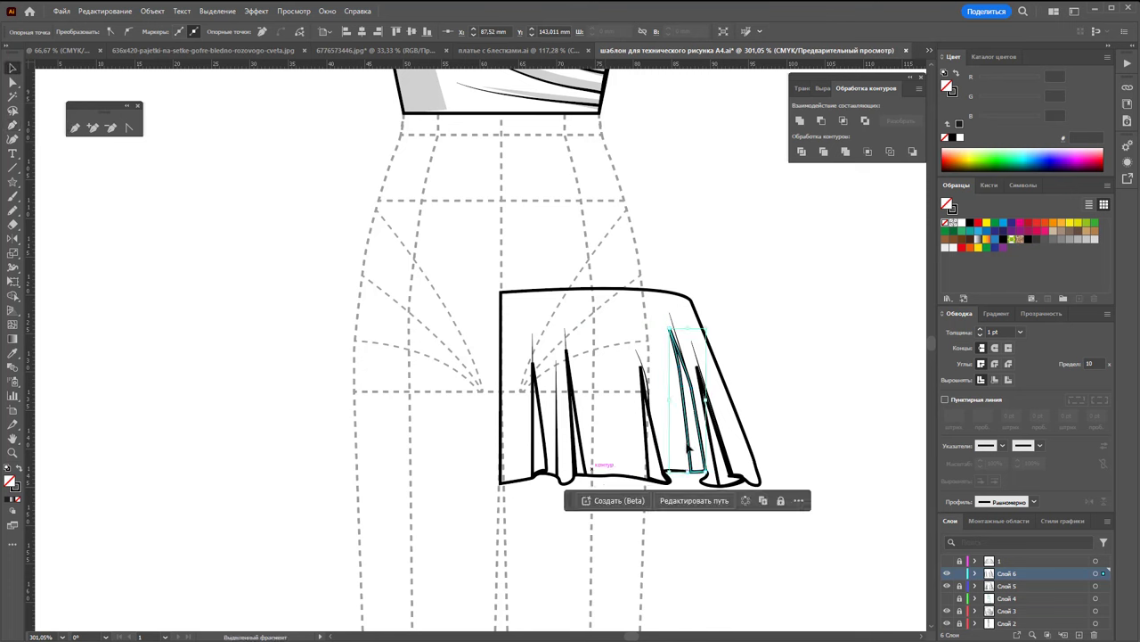
click(784, 418)
drag(784, 418, 388, 487)
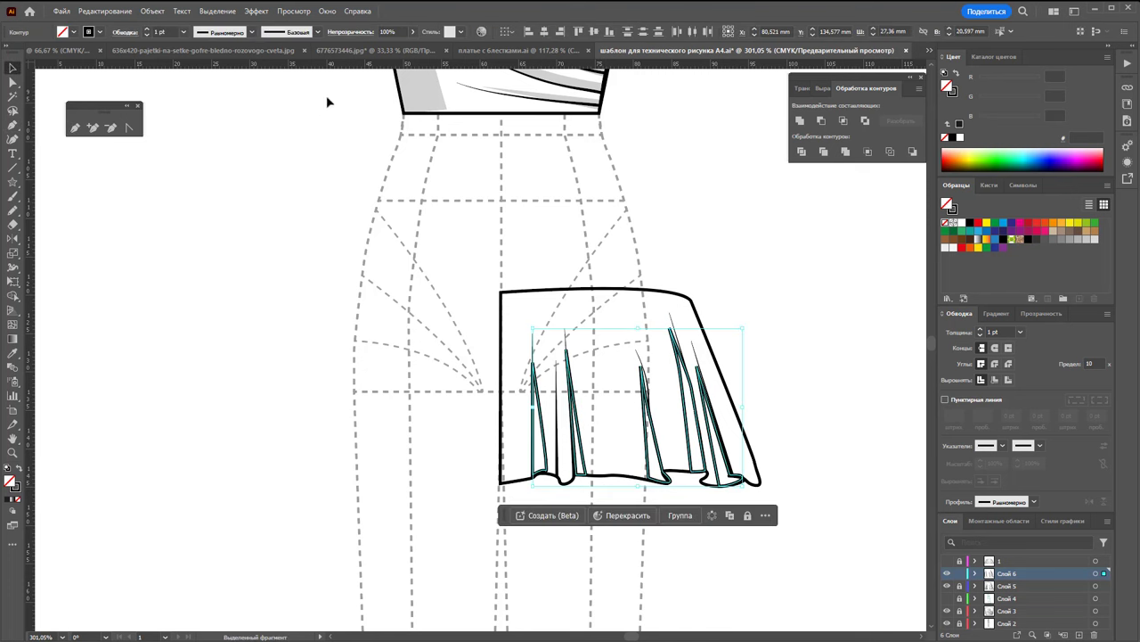
Give the pleats a solid fill with no stroke at 23% opacity
click(17, 470)
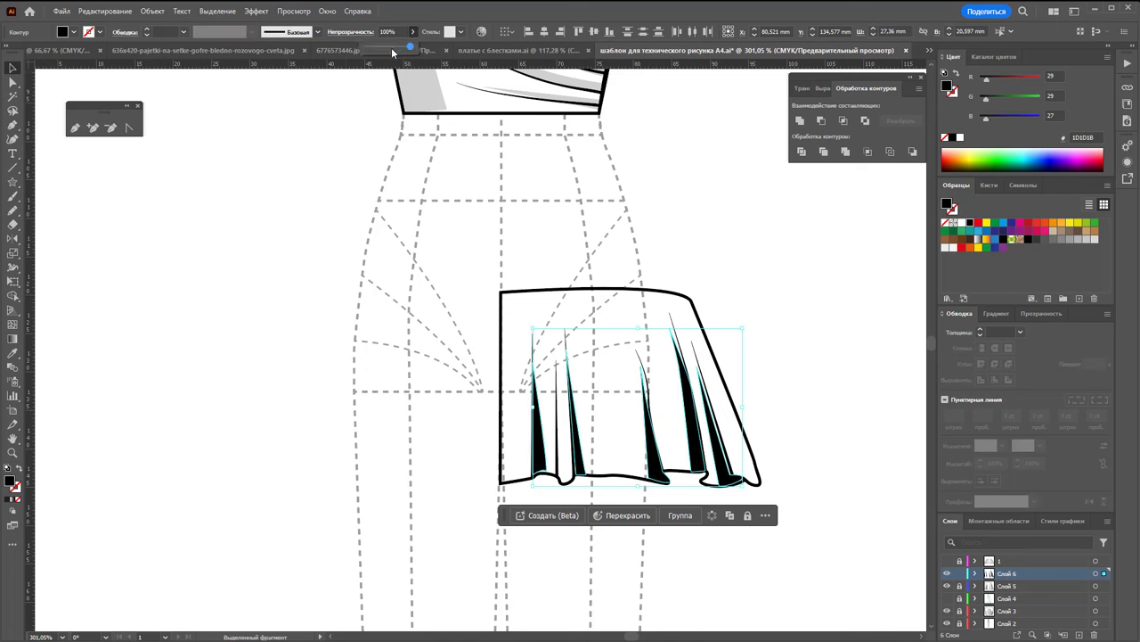
drag(392, 51, 381, 52)
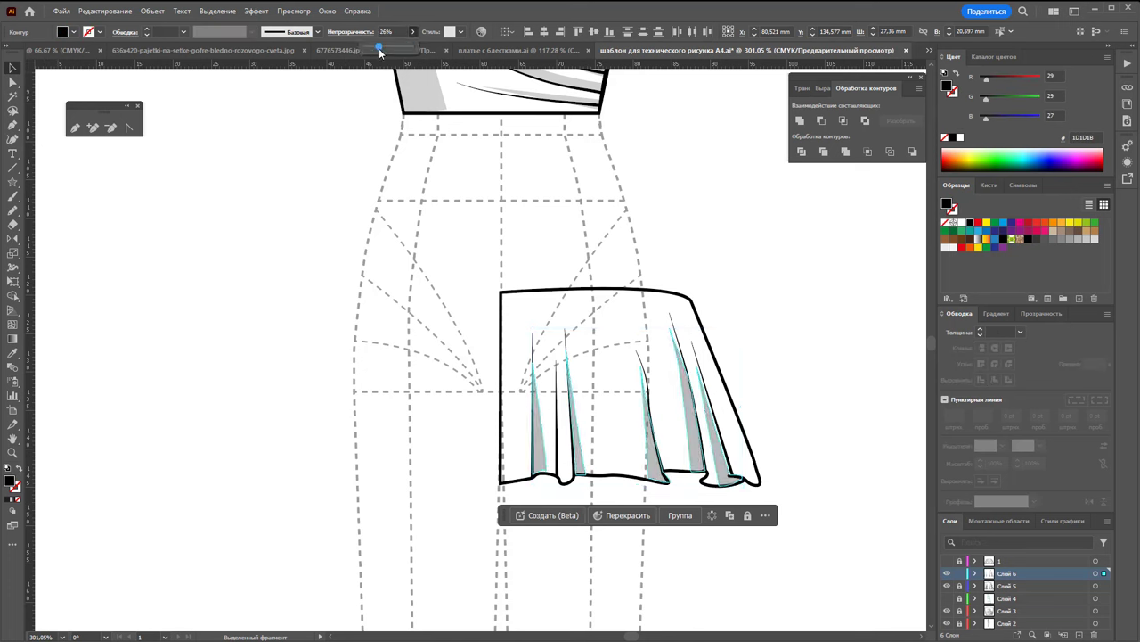
click(640, 198)
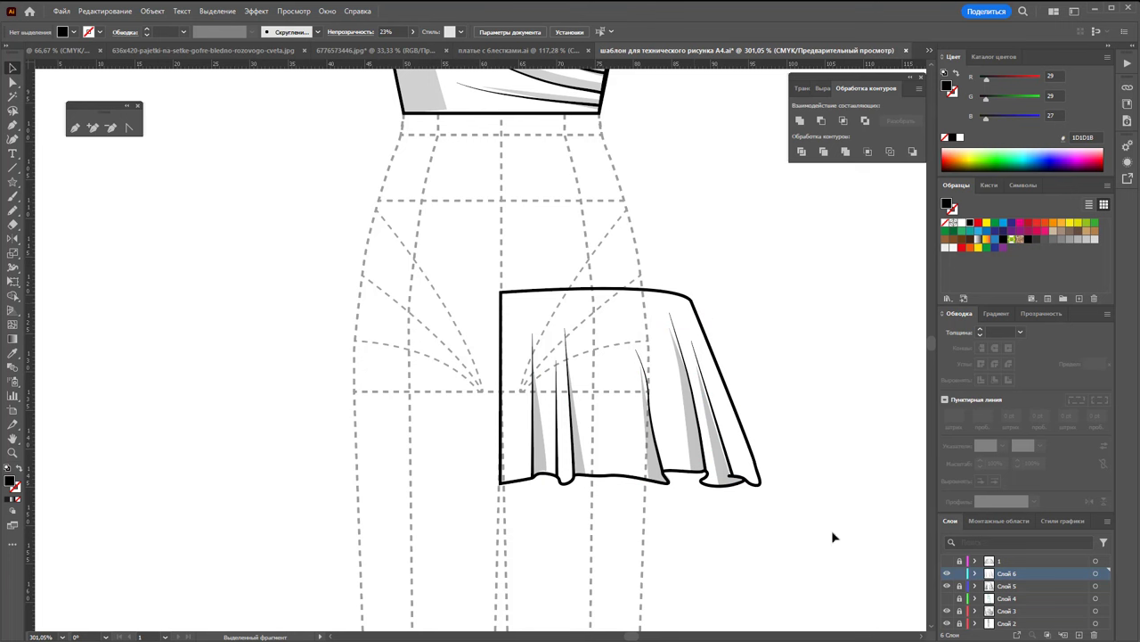
Reflect a copy of the skirt half across its left edge and nudge it into place
drag(794, 530, 458, 288)
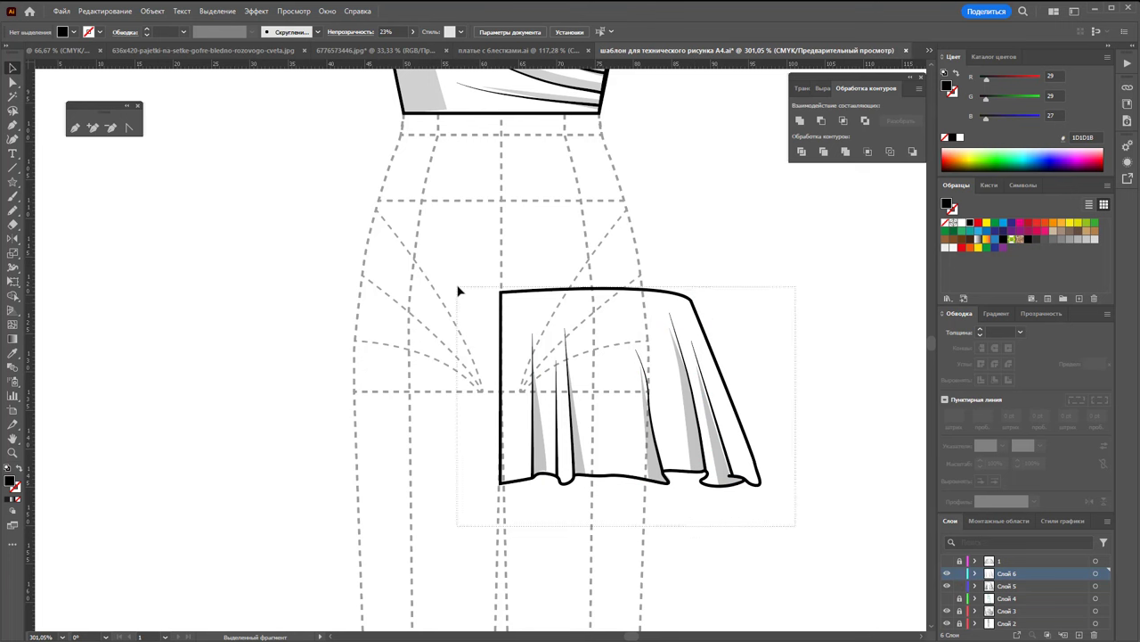
key(o)
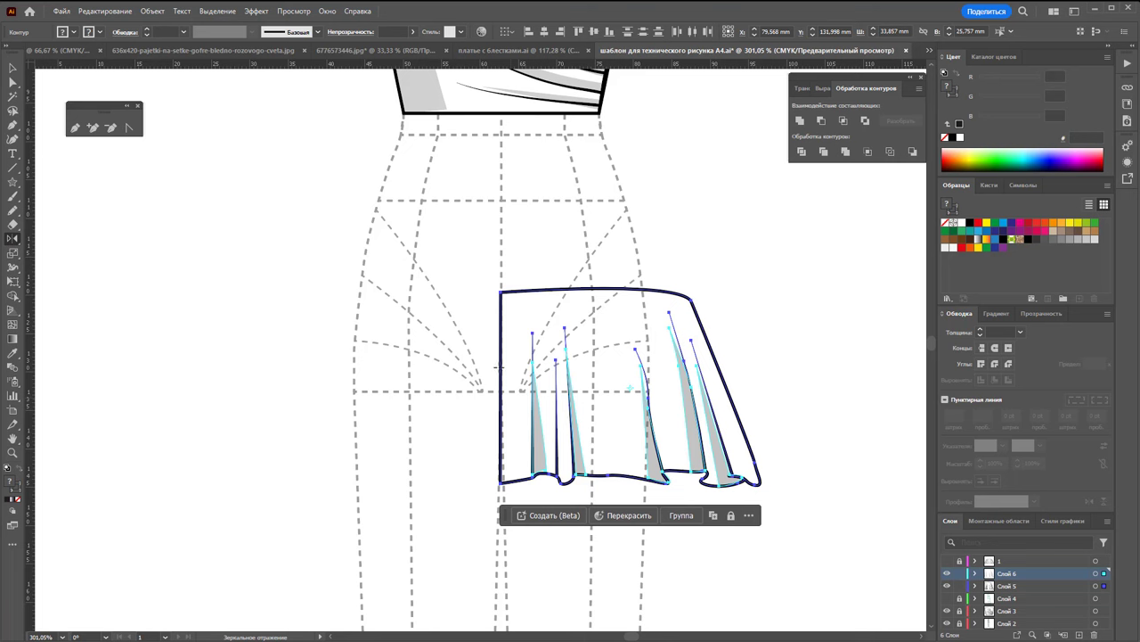
click(499, 366)
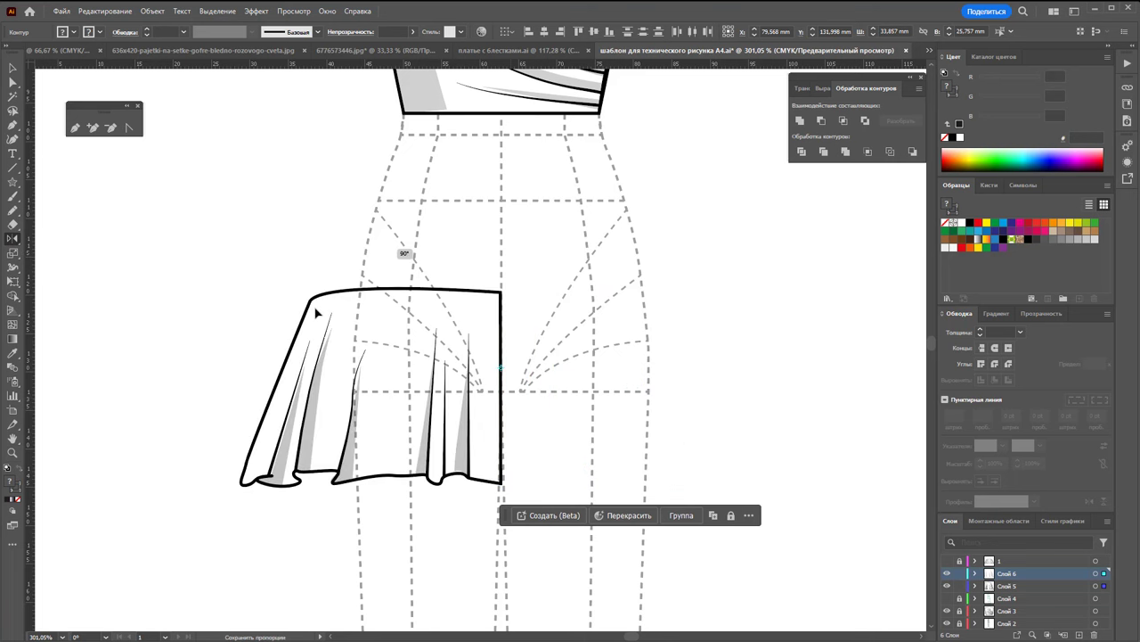
drag(631, 356, 307, 303)
key(Right)
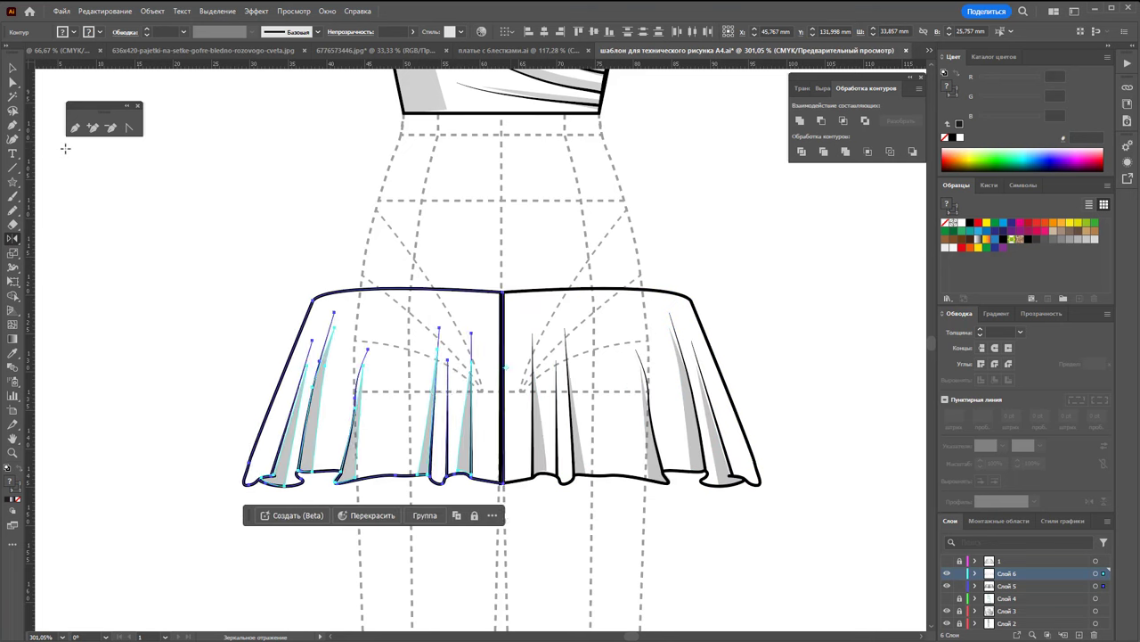
Select both skirt halves and unite them with Pathfinder
click(12, 69)
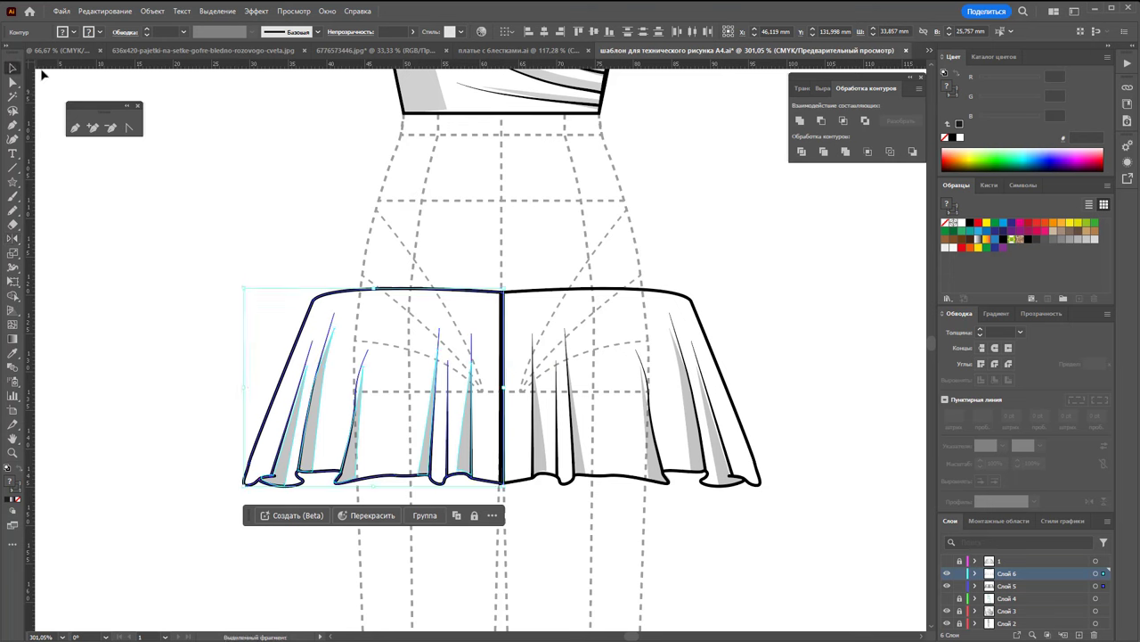
click(344, 177)
drag(570, 252, 489, 321)
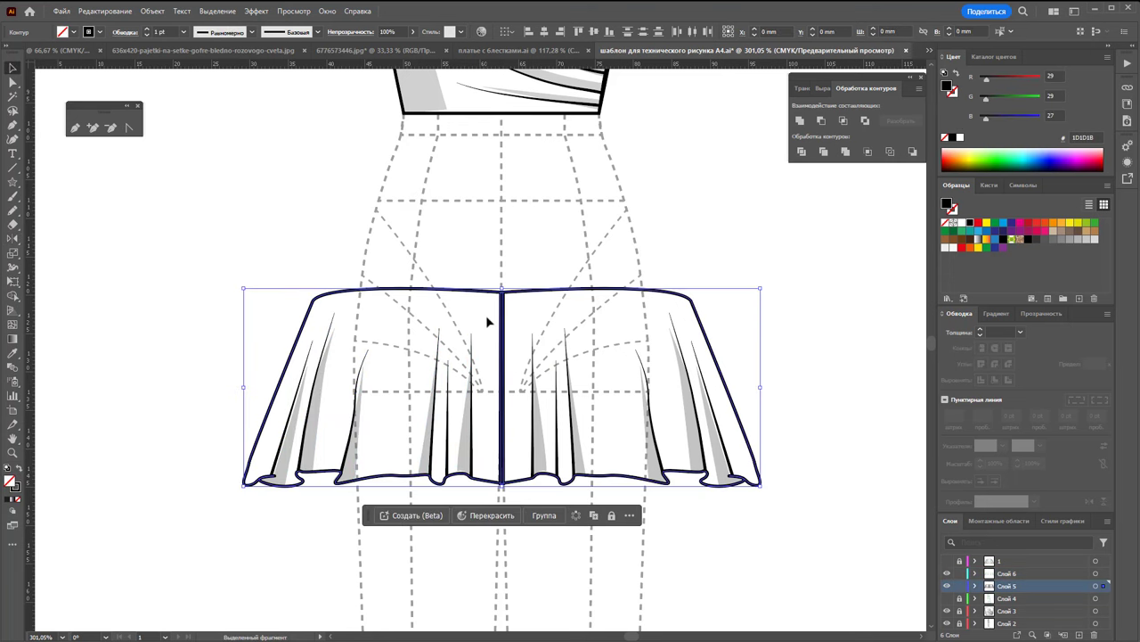
click(799, 121)
click(548, 225)
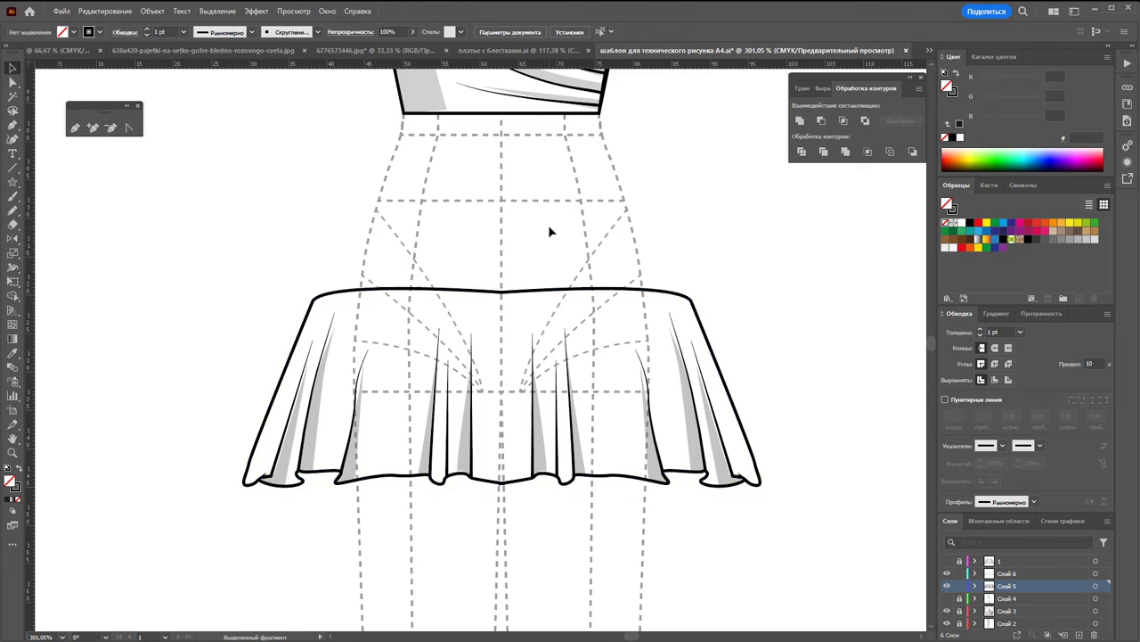
Give the merged skirt a white fill and change its stacking order via Arrange
click(947, 572)
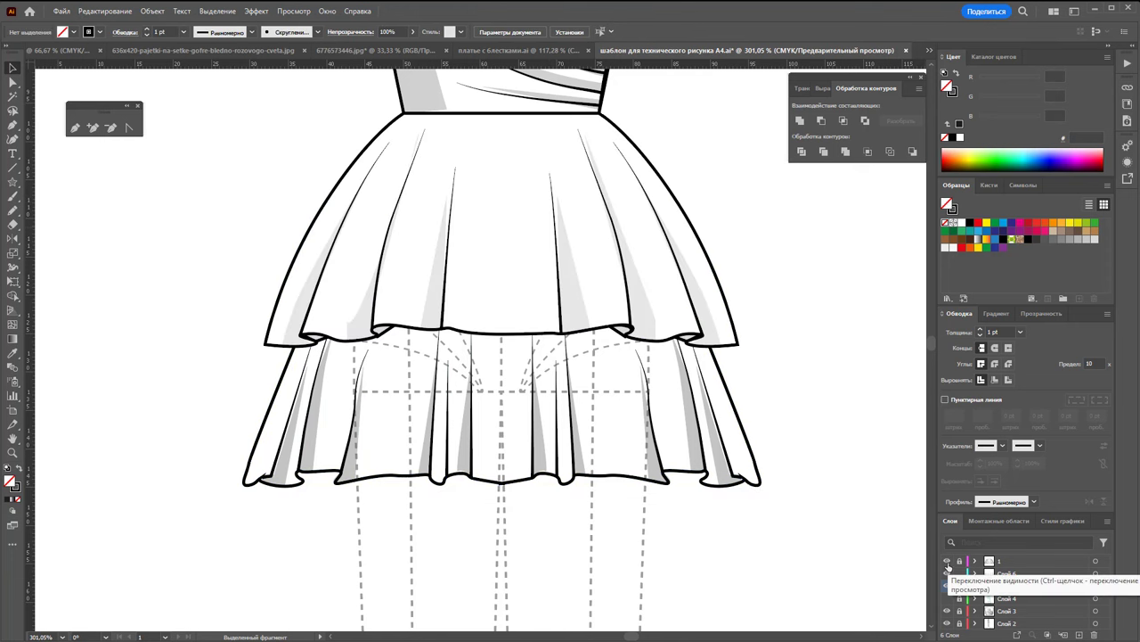
click(947, 568)
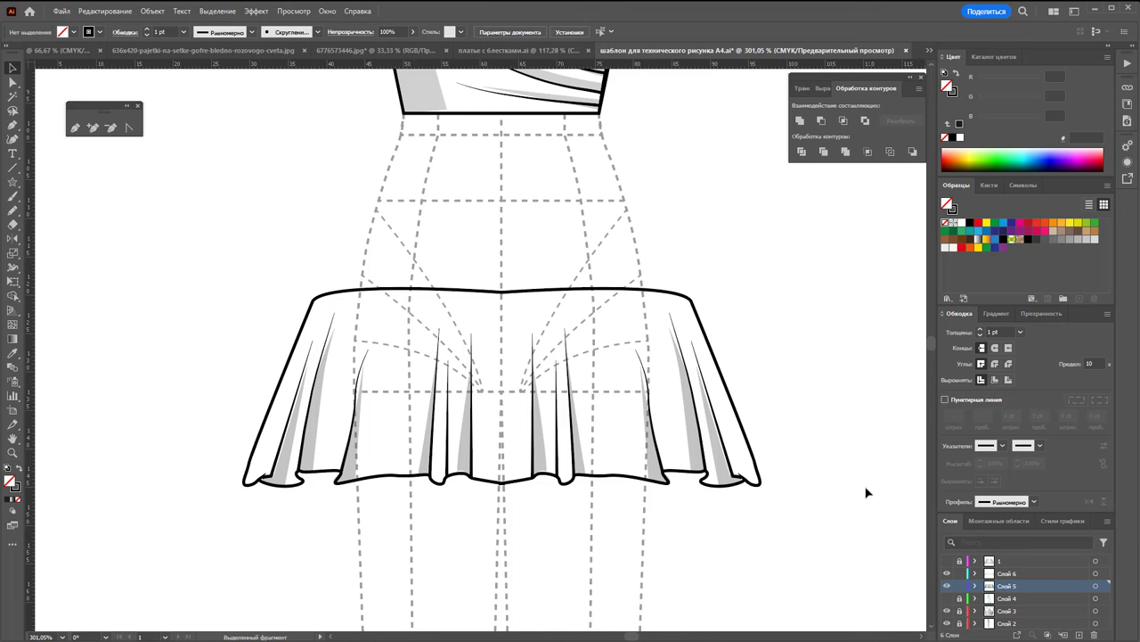
click(743, 411)
click(961, 227)
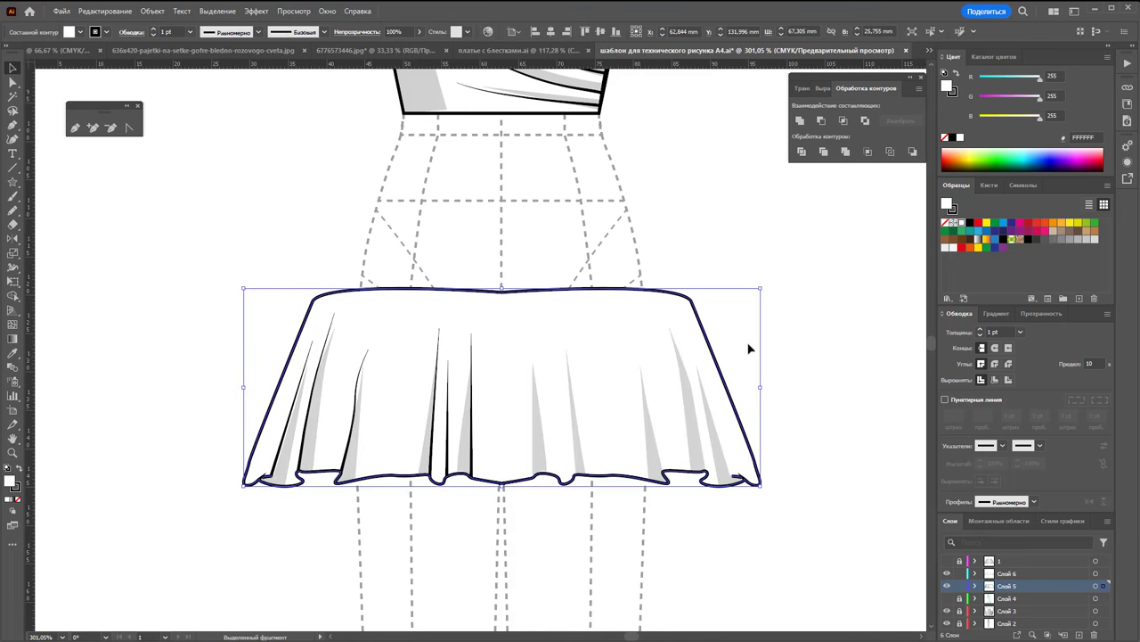
right_click(611, 336)
mouse_move(678, 542)
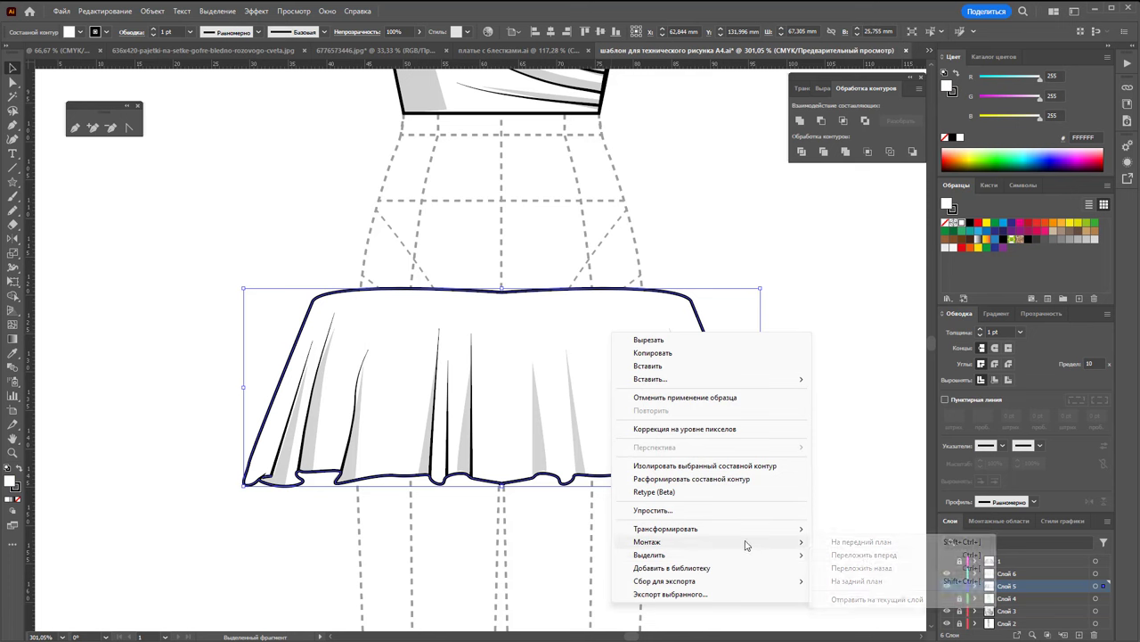
click(857, 580)
drag(829, 541, 168, 265)
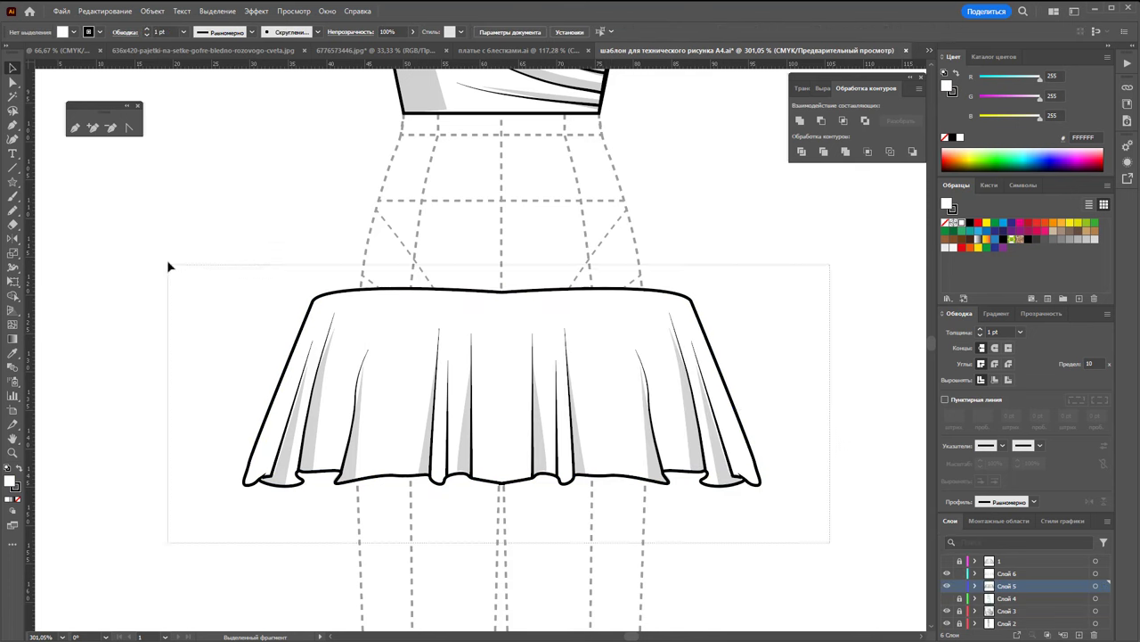
Shift-select the fold lines across the right and centre of the skirt
right_click(419, 367)
click(741, 344)
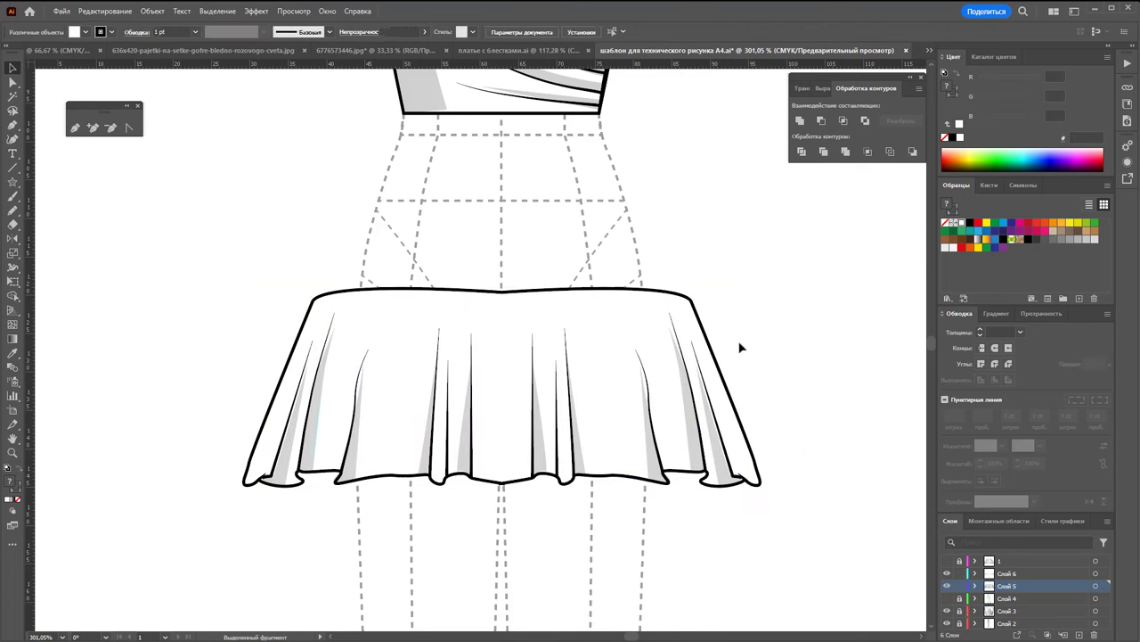
click(717, 420)
shift+click(679, 429)
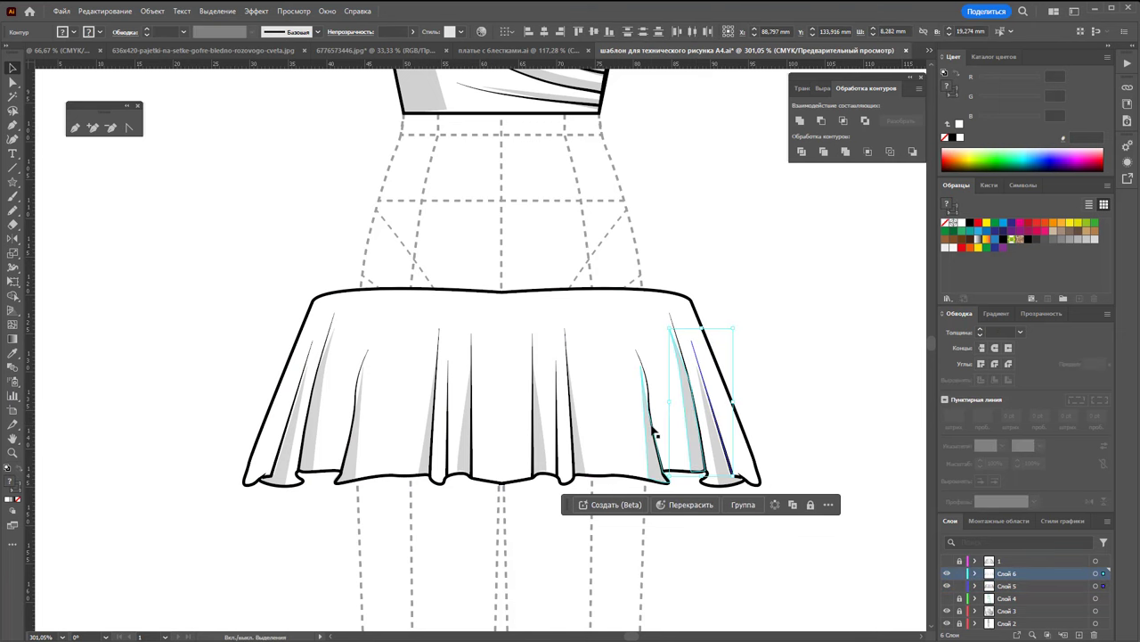
shift+click(650, 392)
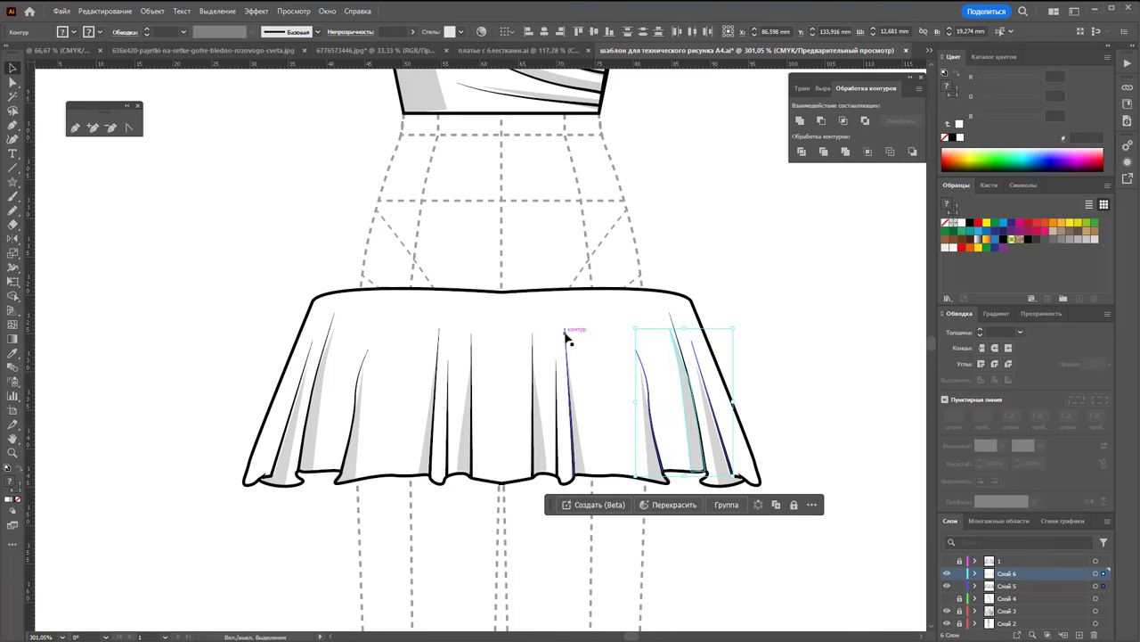
shift+click(567, 337)
shift+click(554, 384)
shift+click(533, 344)
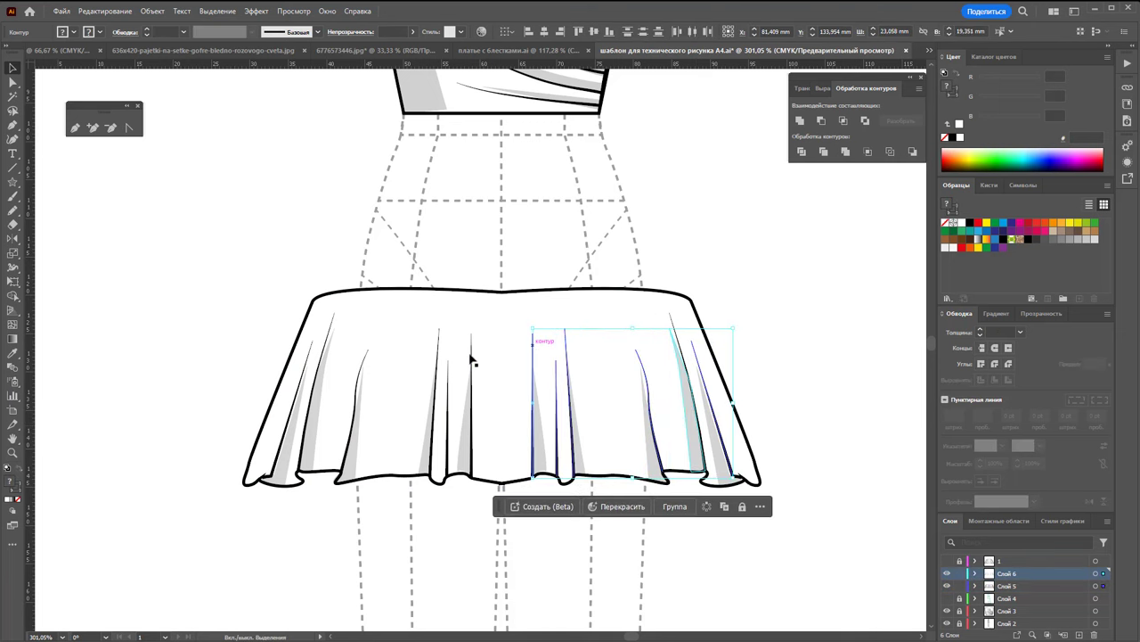
shift+click(471, 361)
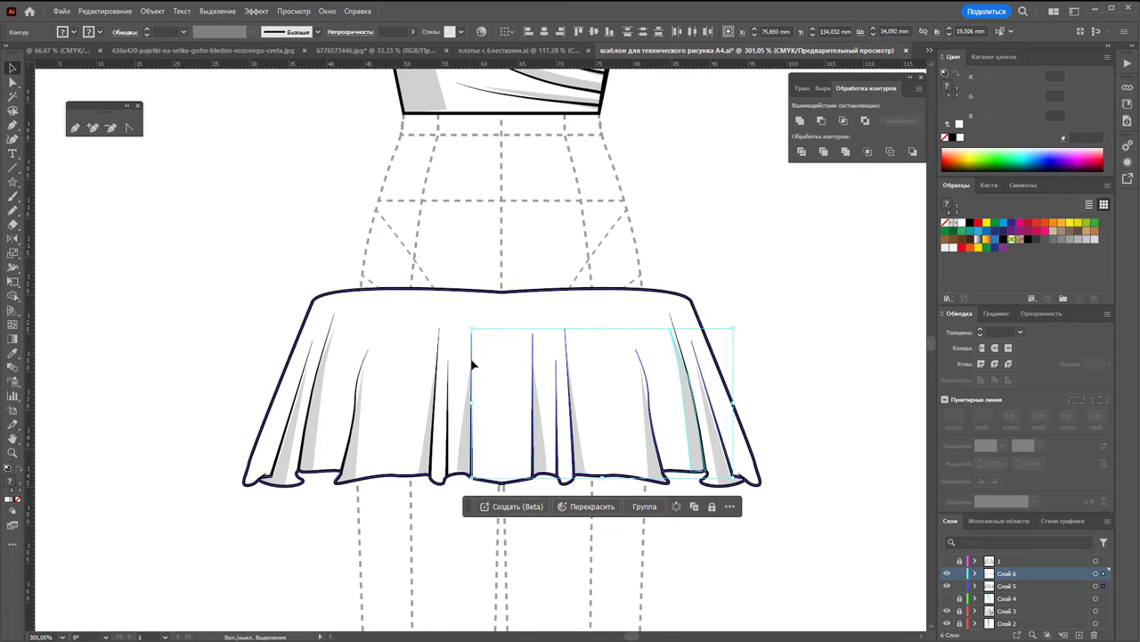
shift+click(448, 403)
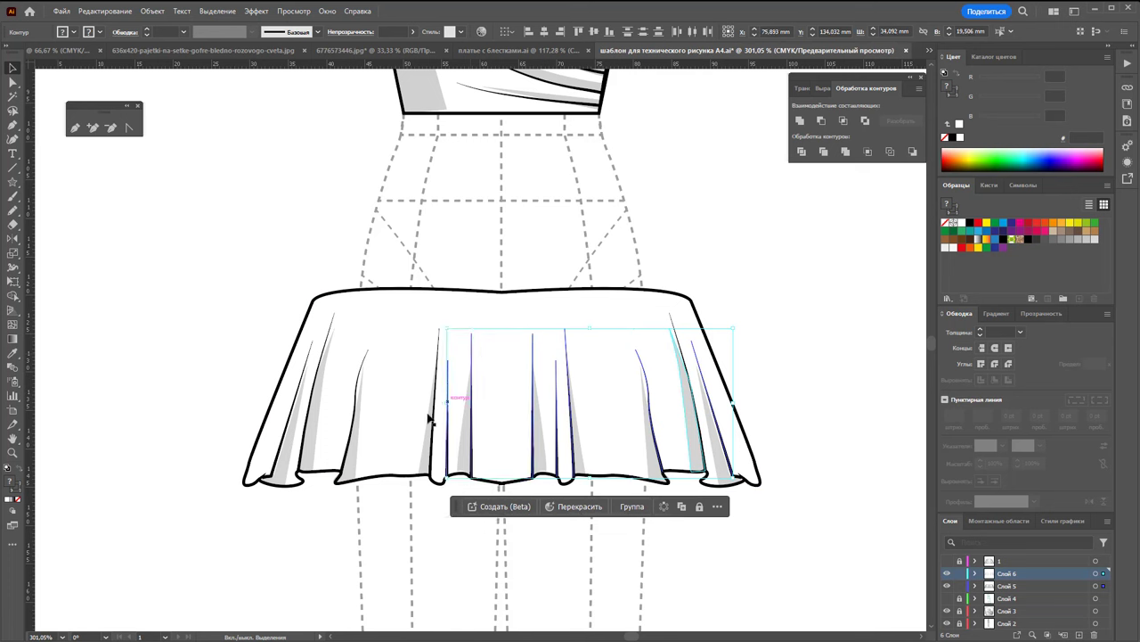
Add the remaining fold lines, set their stroke to 0.5 pt, and show layer 1
shift+click(368, 359)
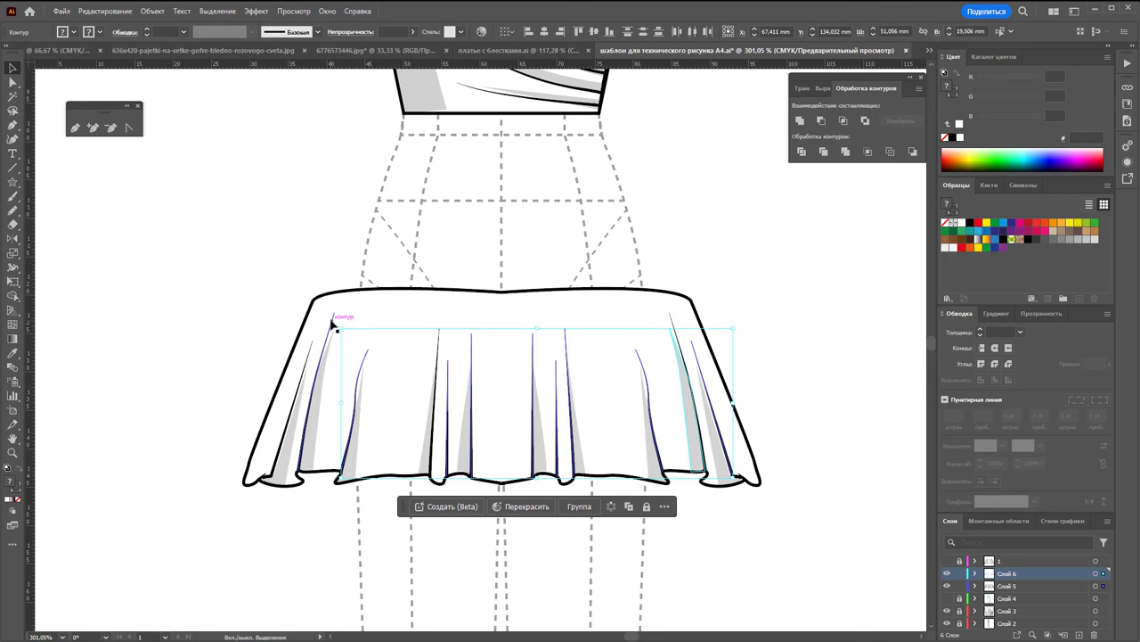
shift+click(333, 324)
shift+click(310, 356)
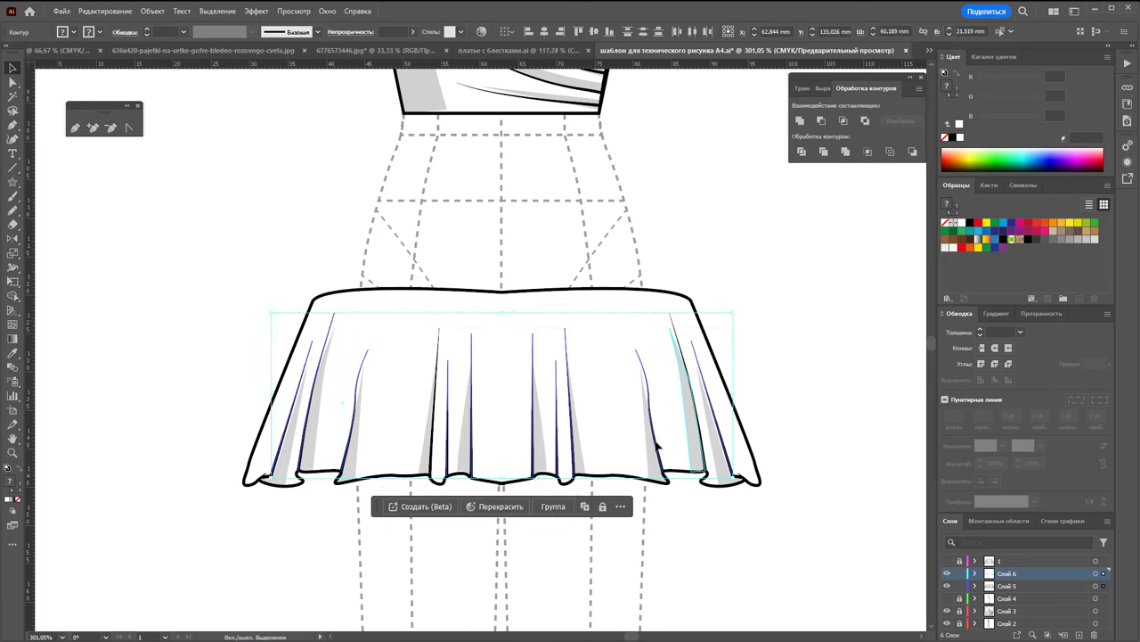
shift+click(689, 447)
shift+click(675, 334)
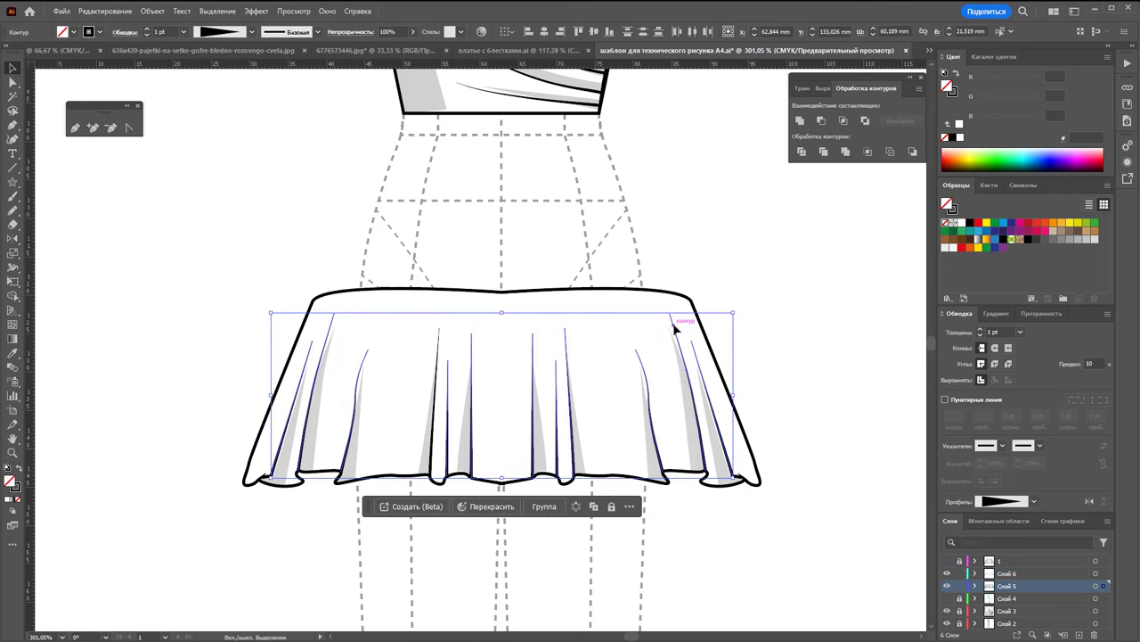
click(1021, 331)
click(1033, 360)
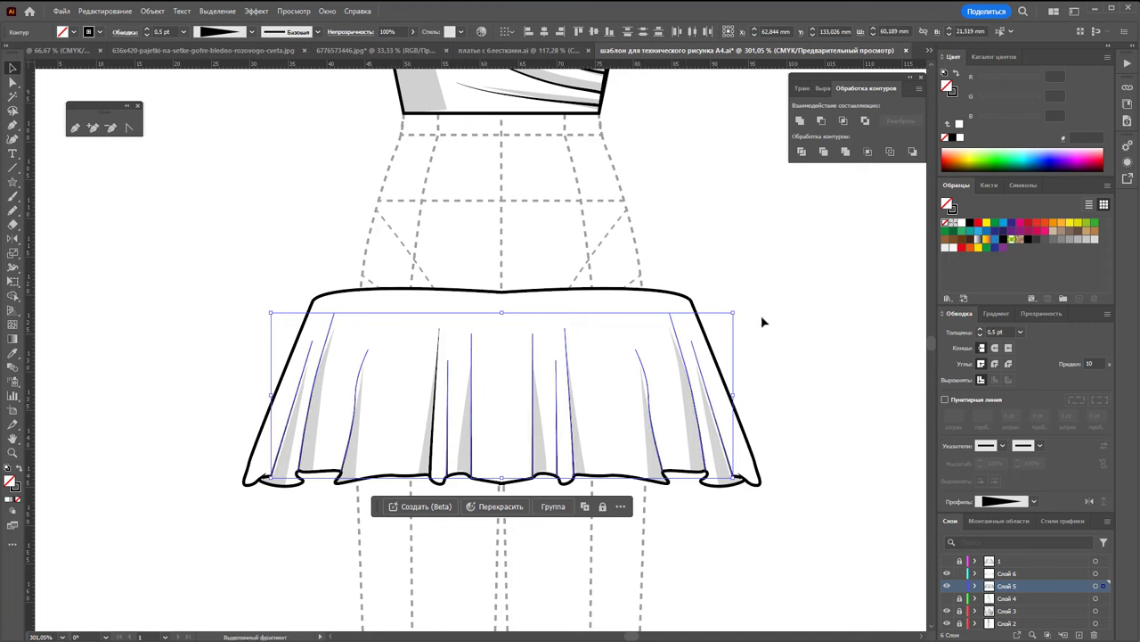
click(814, 311)
click(947, 561)
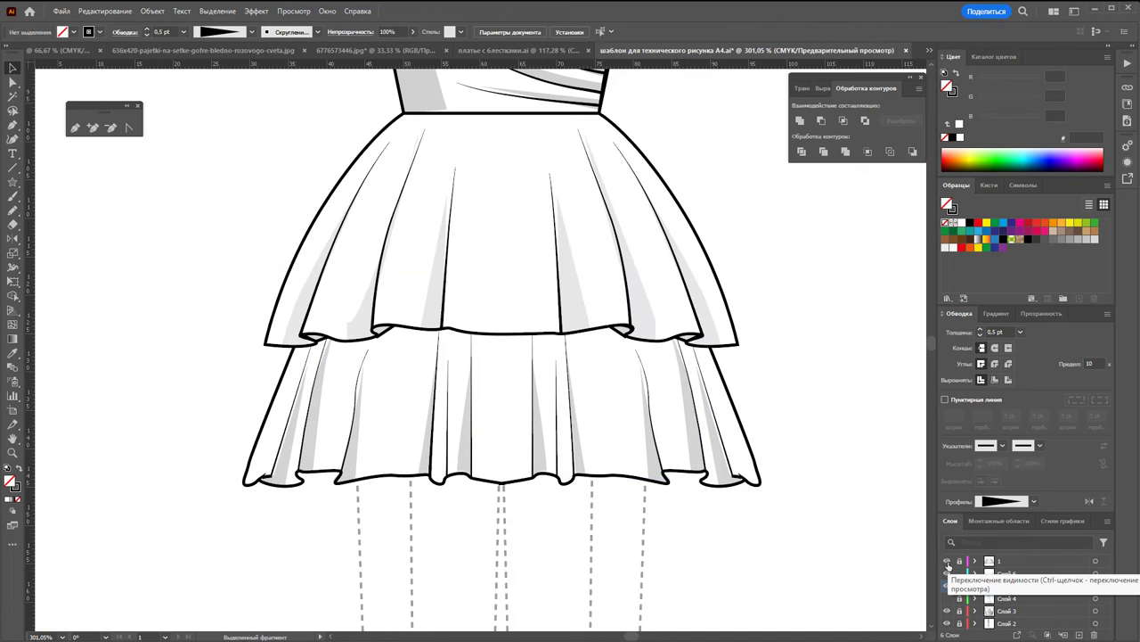
Marquee-select the whole ruffle skirt and group its pieces
click(947, 562)
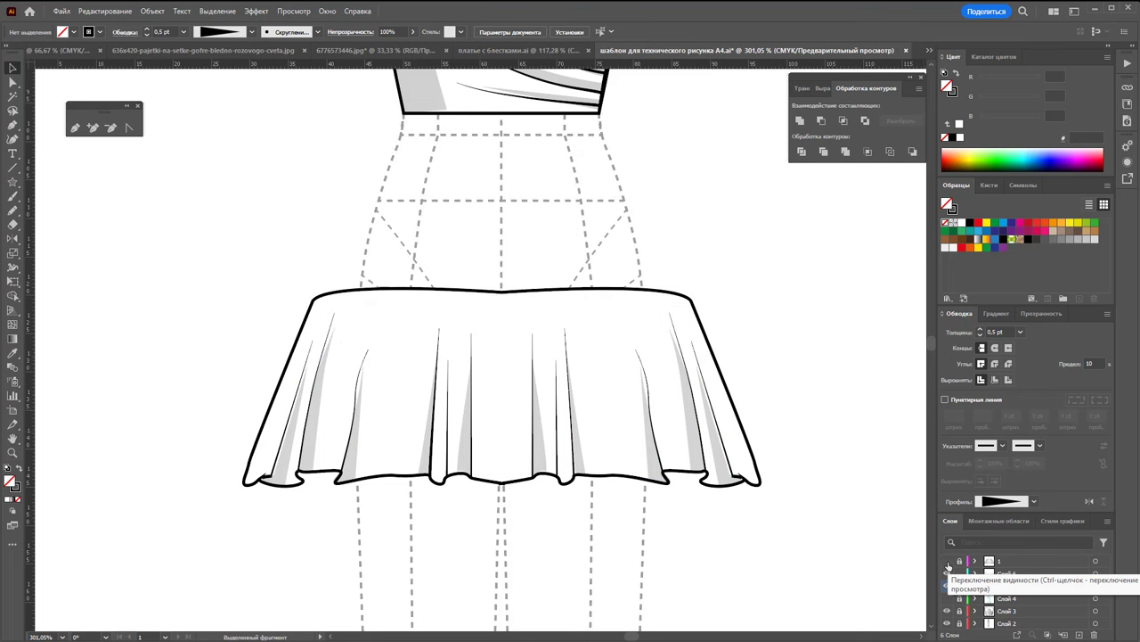
key(ctrl+a)
click(780, 375)
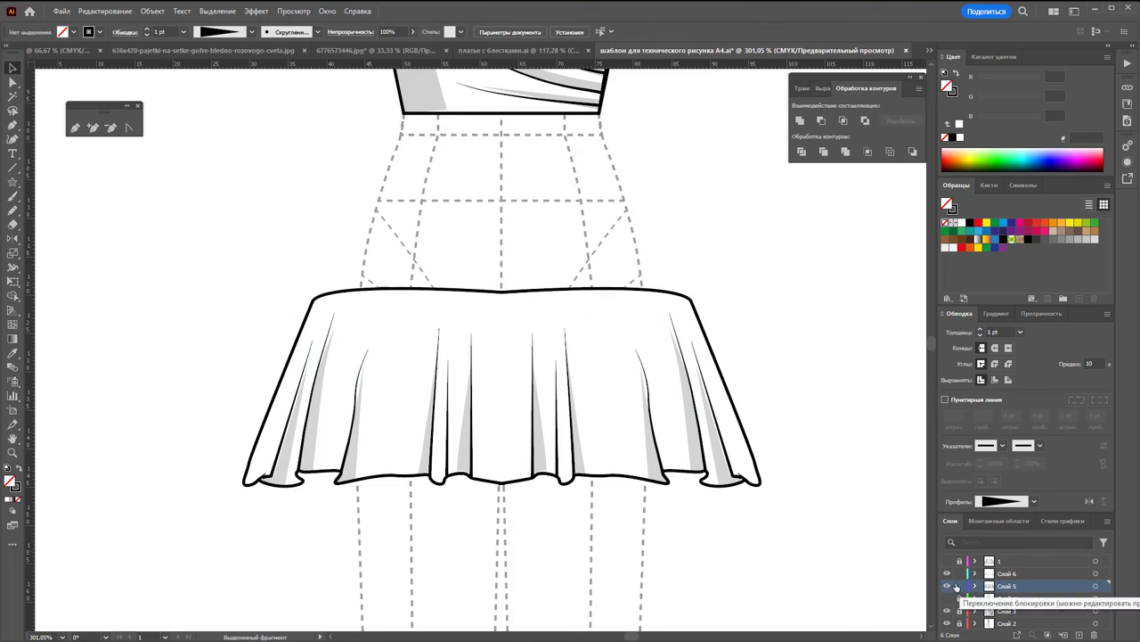
drag(828, 263, 228, 506)
right_click(566, 337)
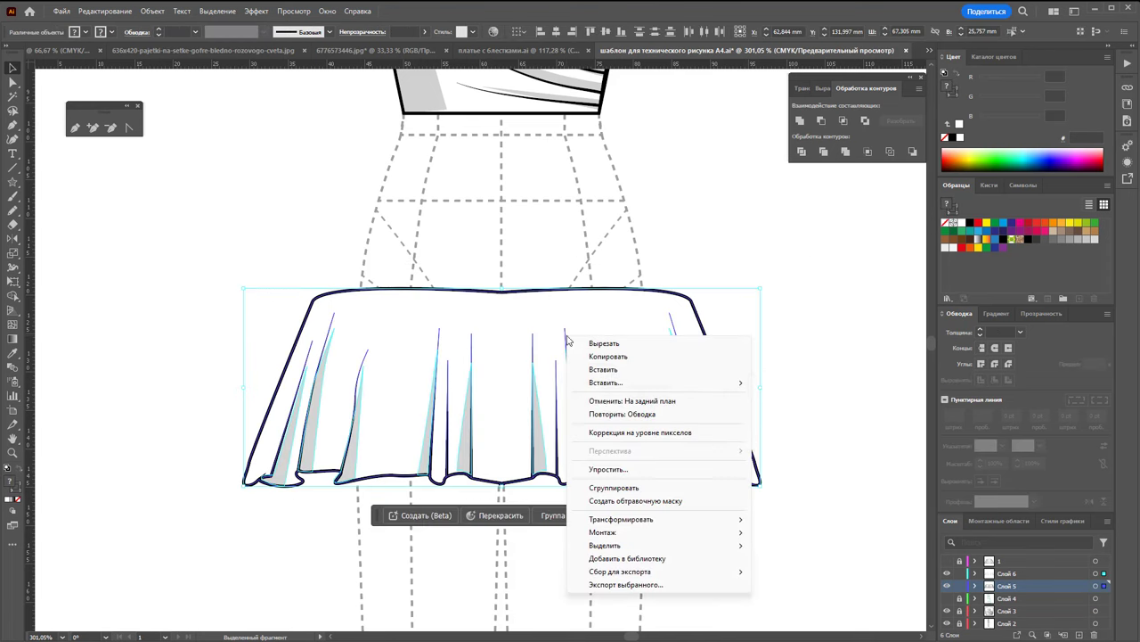
click(624, 487)
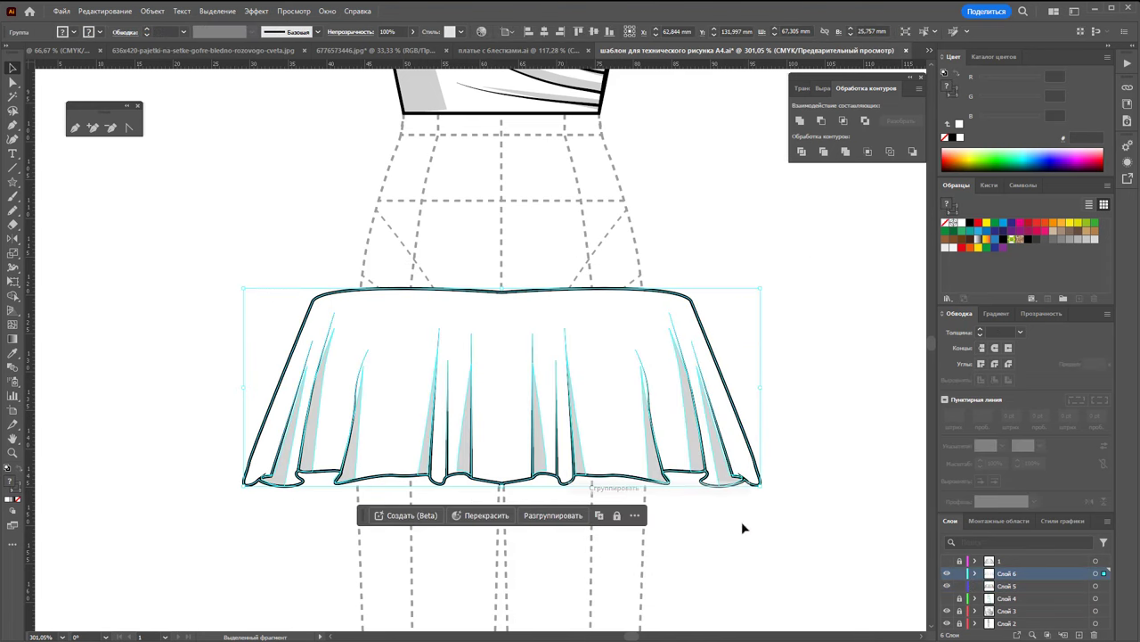
Rename layer Слой 6 to '2', show layer 1, and zoom out to the whole dress
double_click(1018, 574)
text(2)
key(Return)
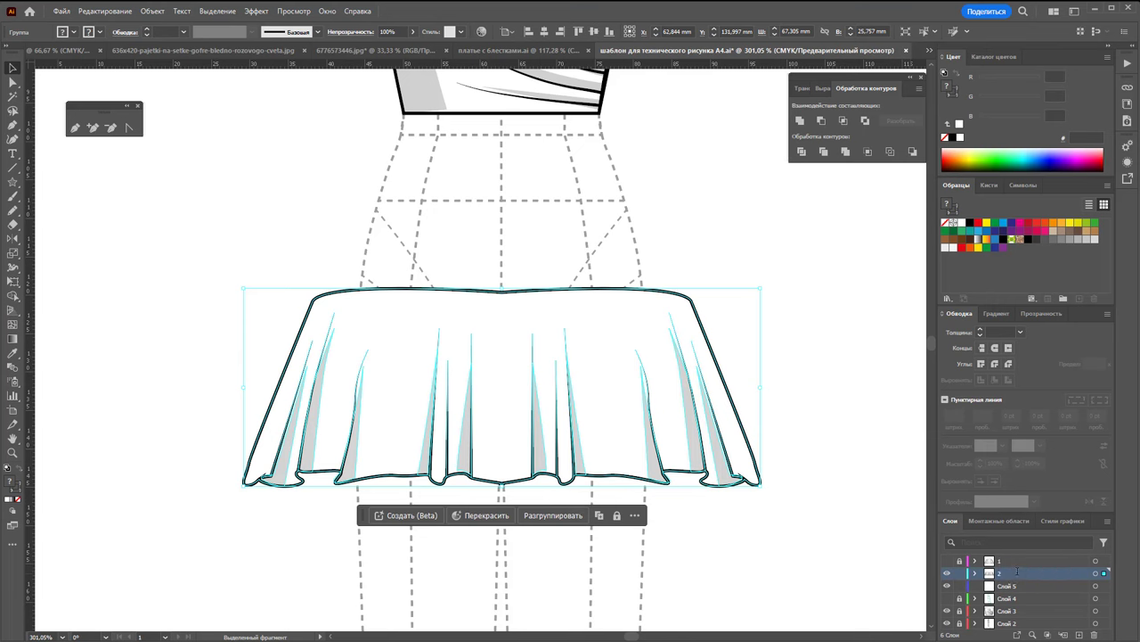
click(947, 561)
click(782, 458)
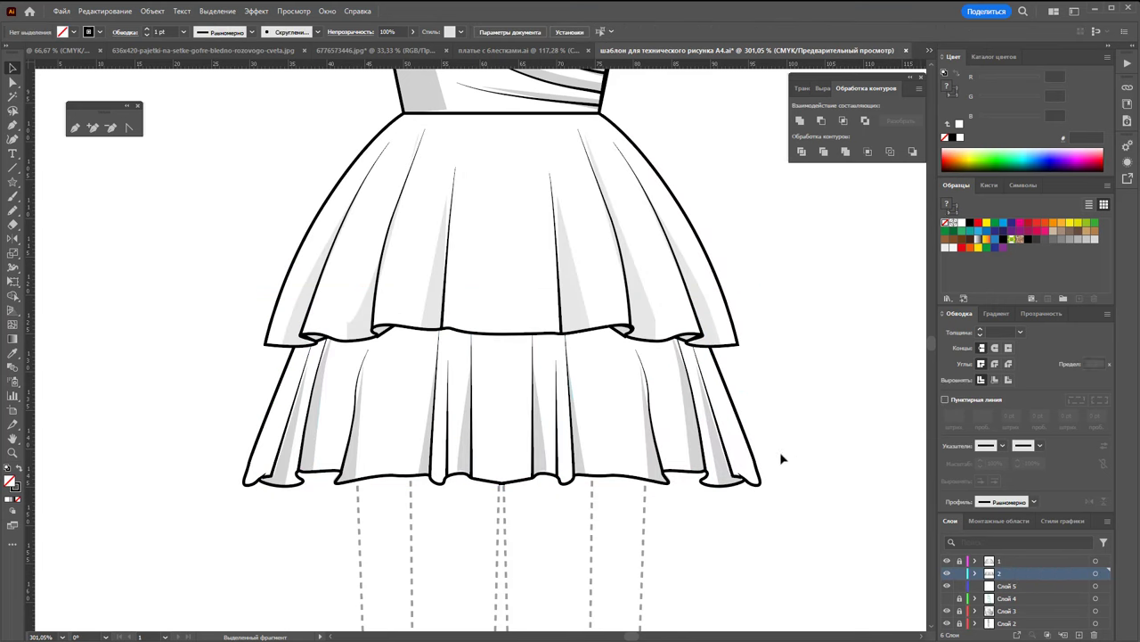
key(z)
alt+click(520, 323)
alt+click(519, 324)
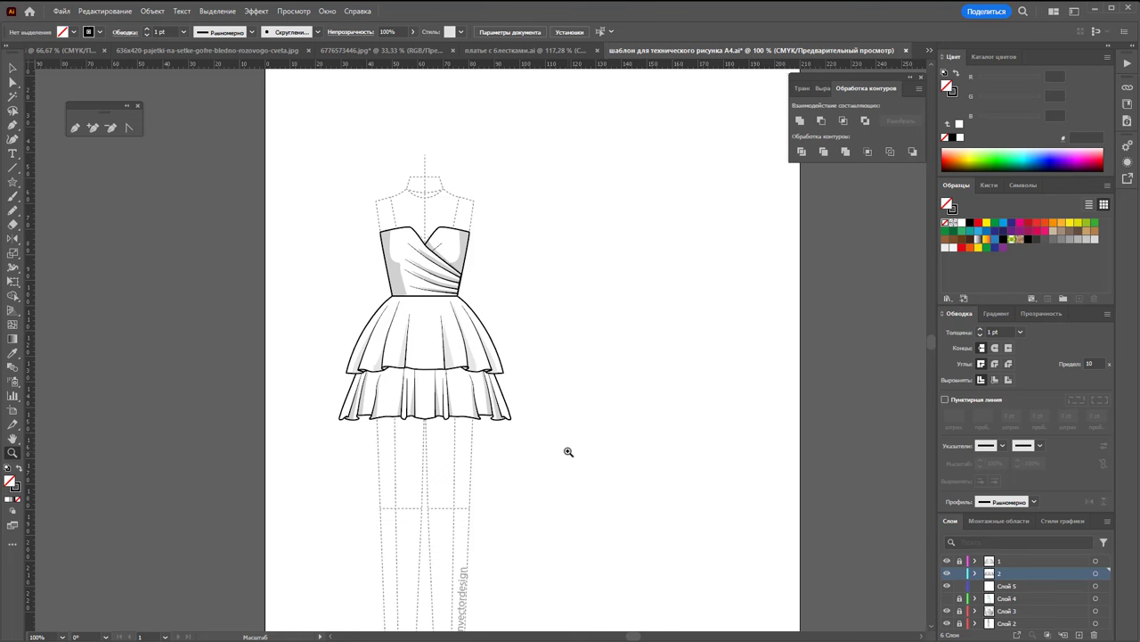
Lock layer 2, add Слой 7 below it, and paste a tier copy lower down
click(999, 563)
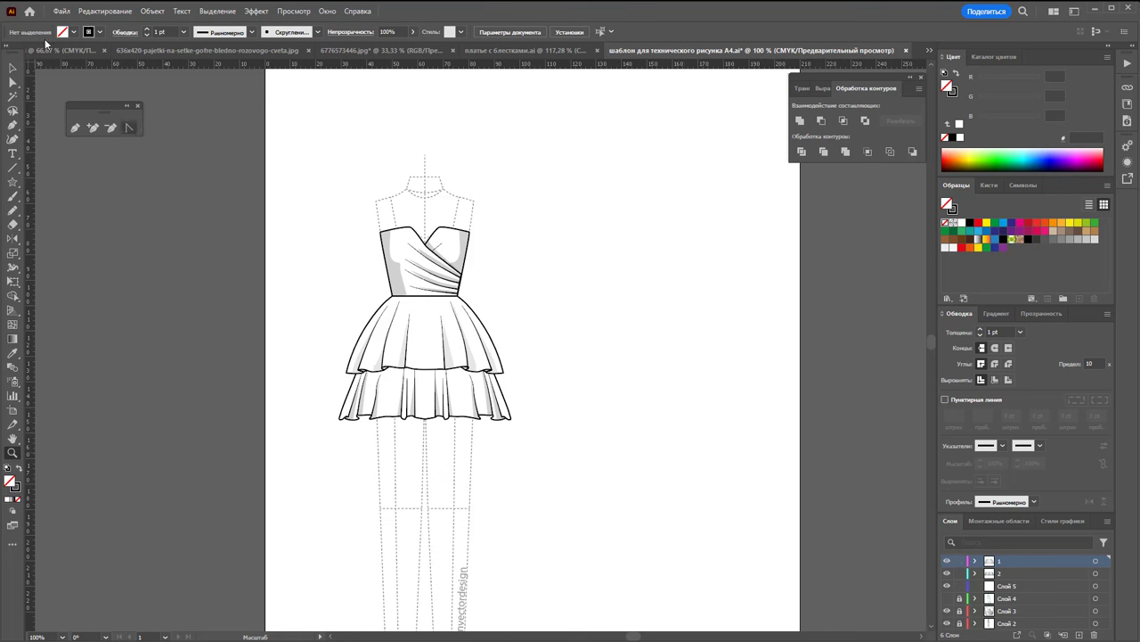
click(12, 68)
click(443, 361)
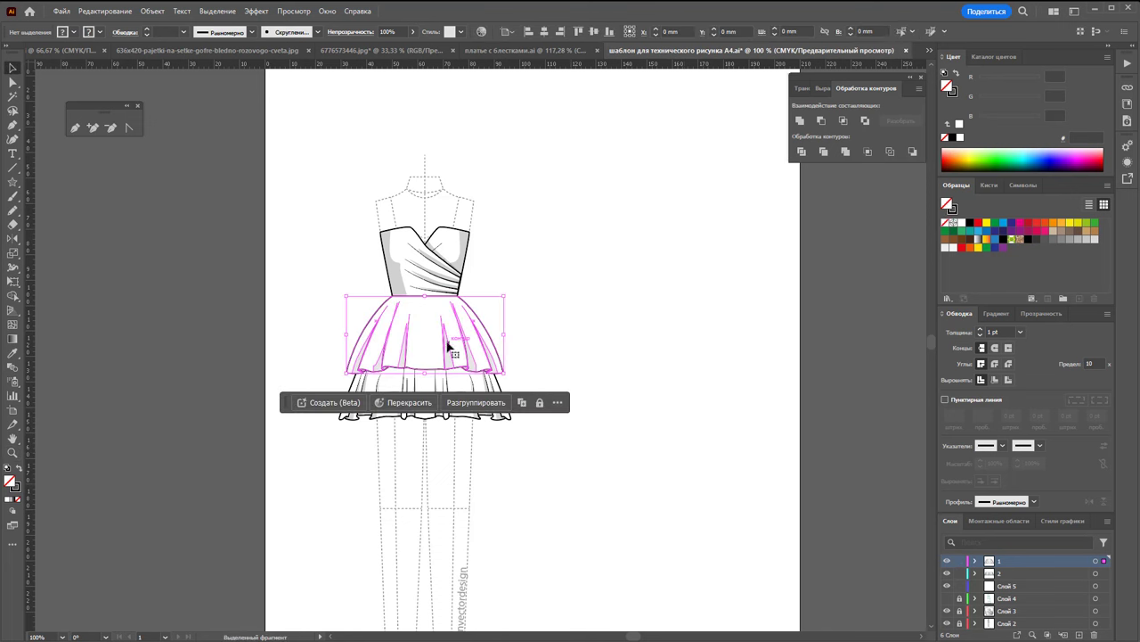
click(959, 573)
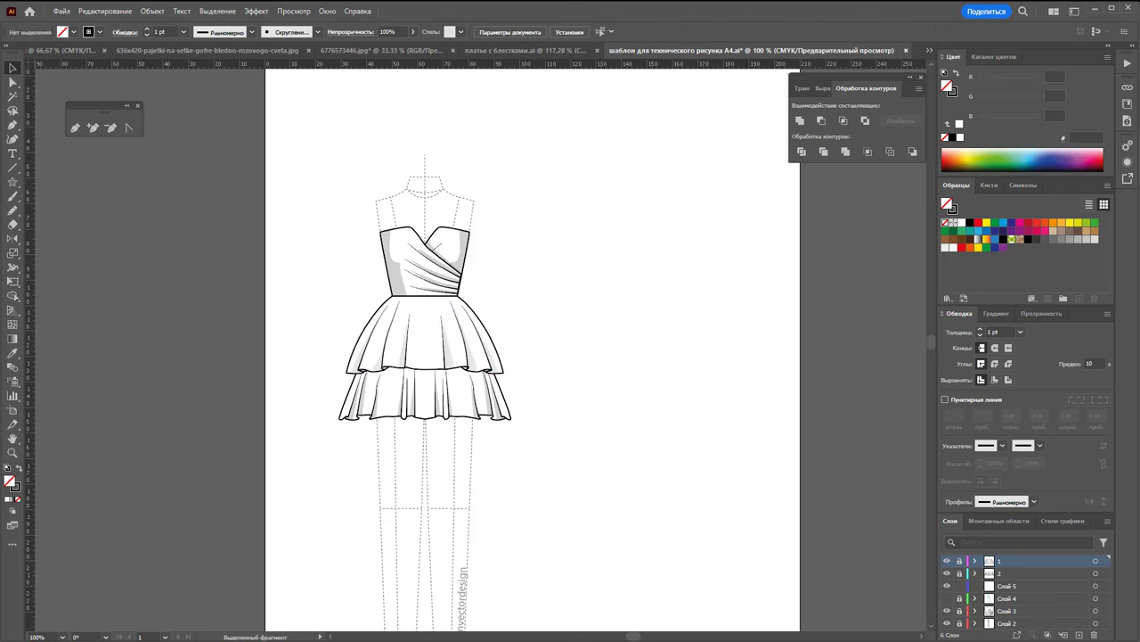
click(1079, 635)
drag(1023, 561, 1023, 593)
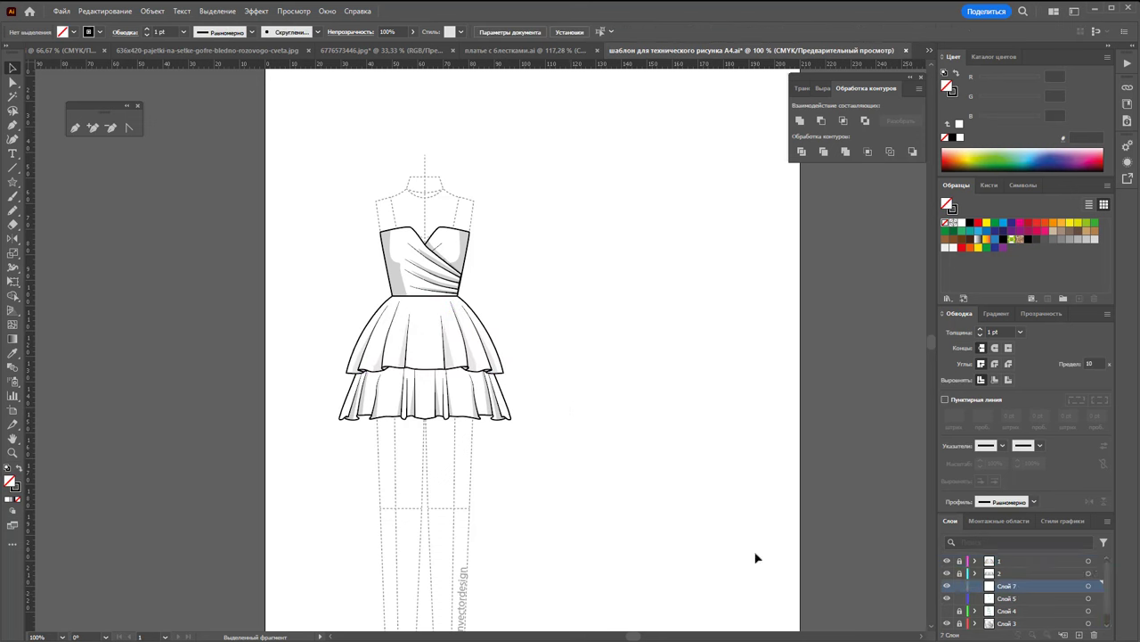
key(ctrl+v)
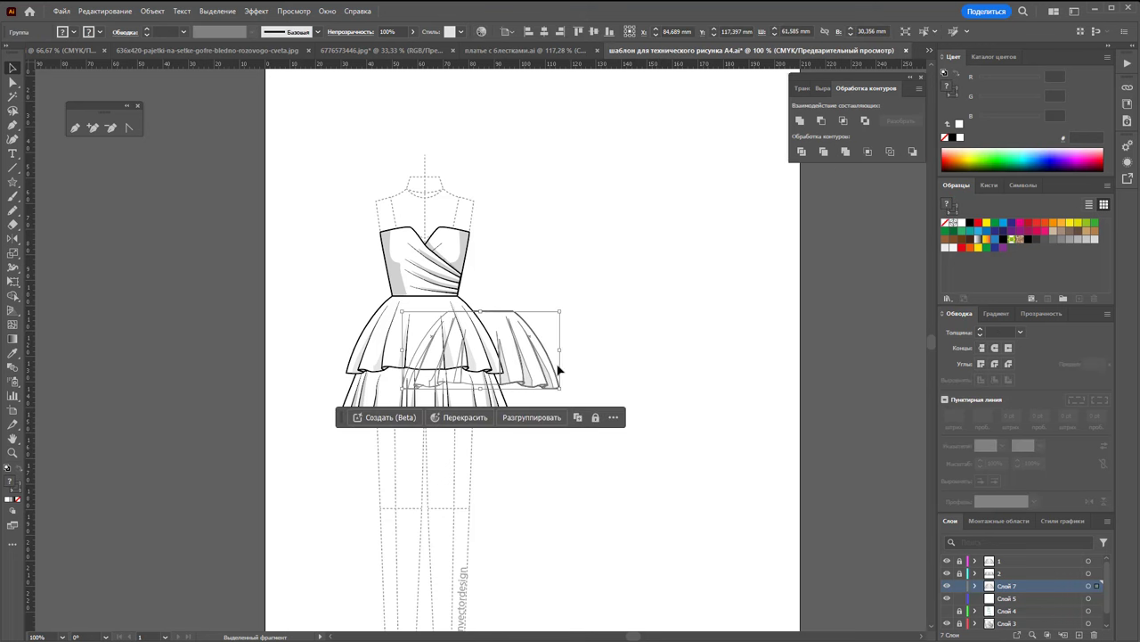
drag(558, 374, 481, 458)
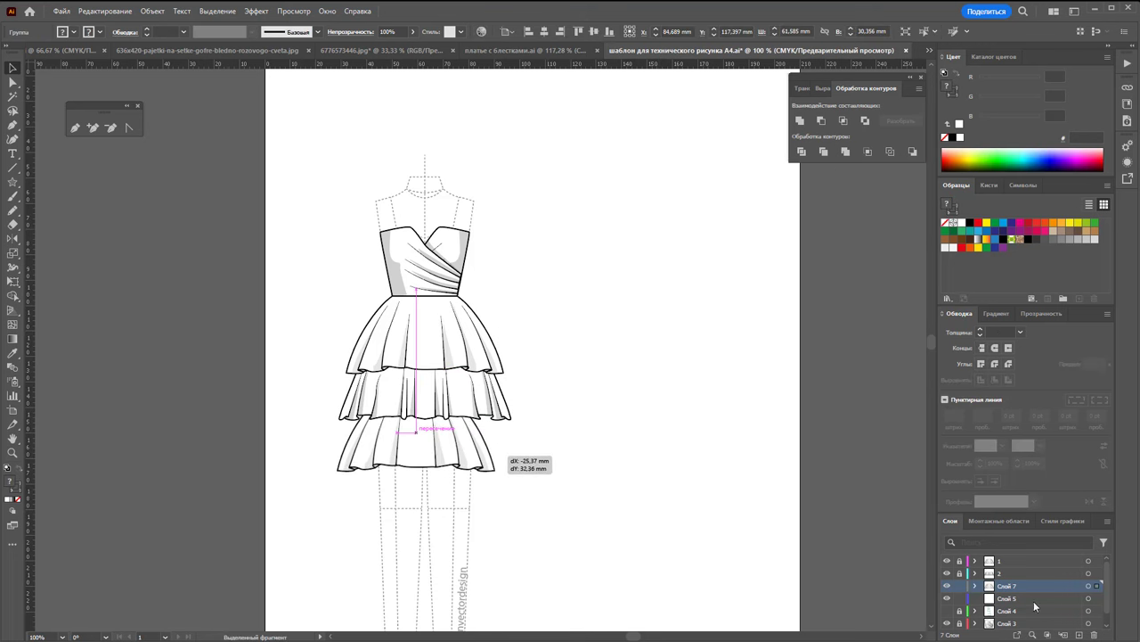
Show the green sketch and stretch the third tier taller and wider
click(947, 610)
scroll(692, 437, down, 2)
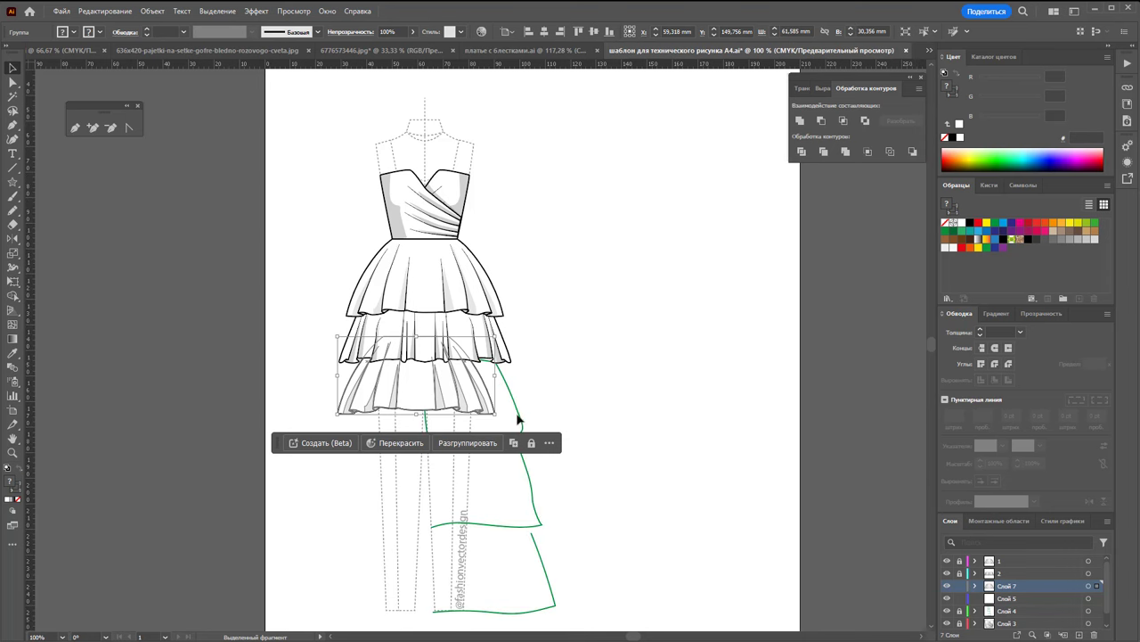
mouse_move(488, 373)
mouse_down()
mouse_move(490, 398)
mouse_move(527, 400)
mouse_up()
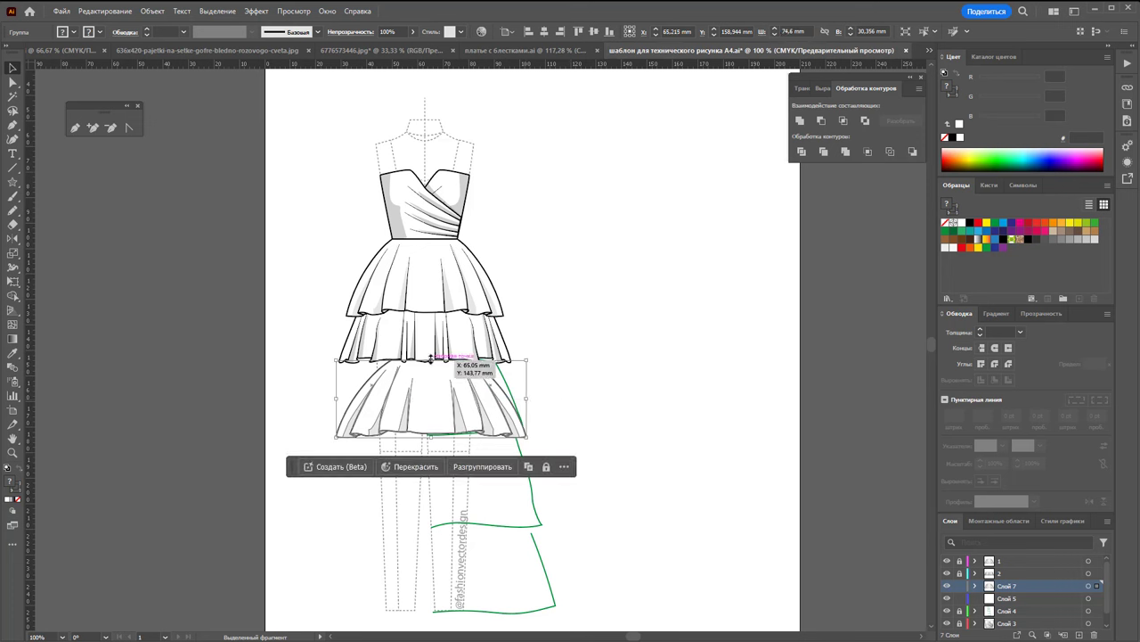
drag(431, 359, 413, 298)
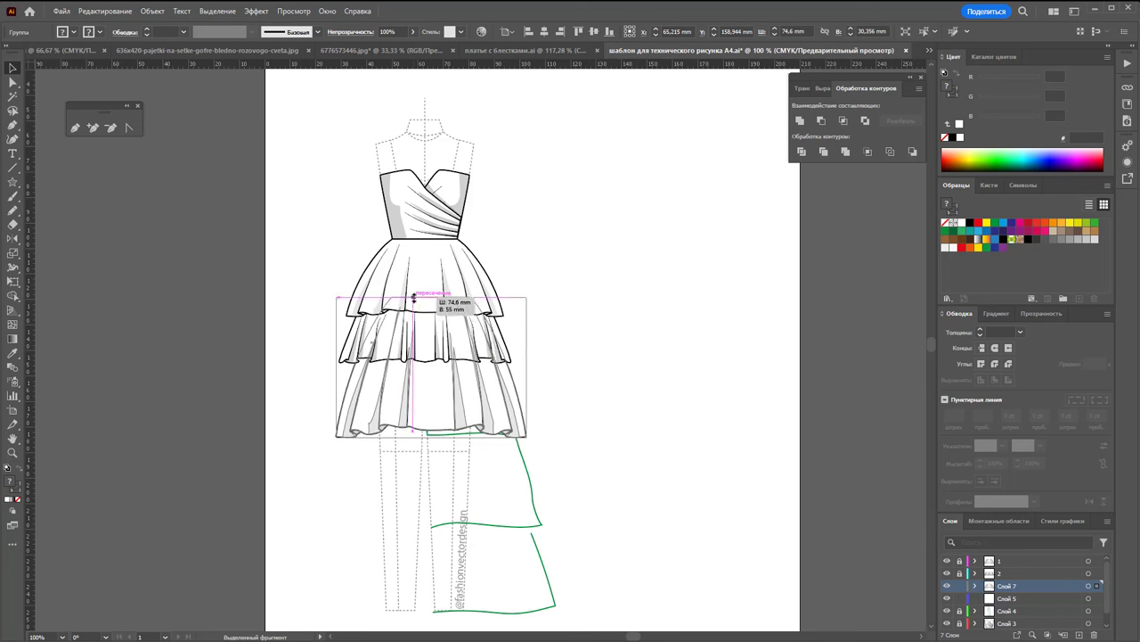
drag(338, 369, 329, 371)
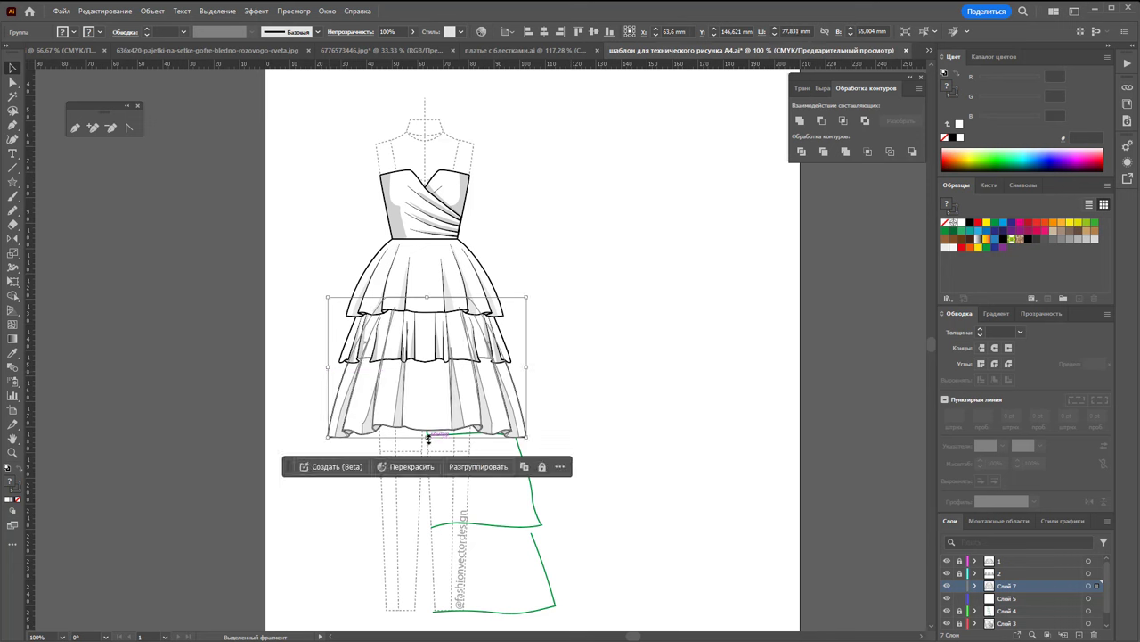
drag(427, 437, 428, 443)
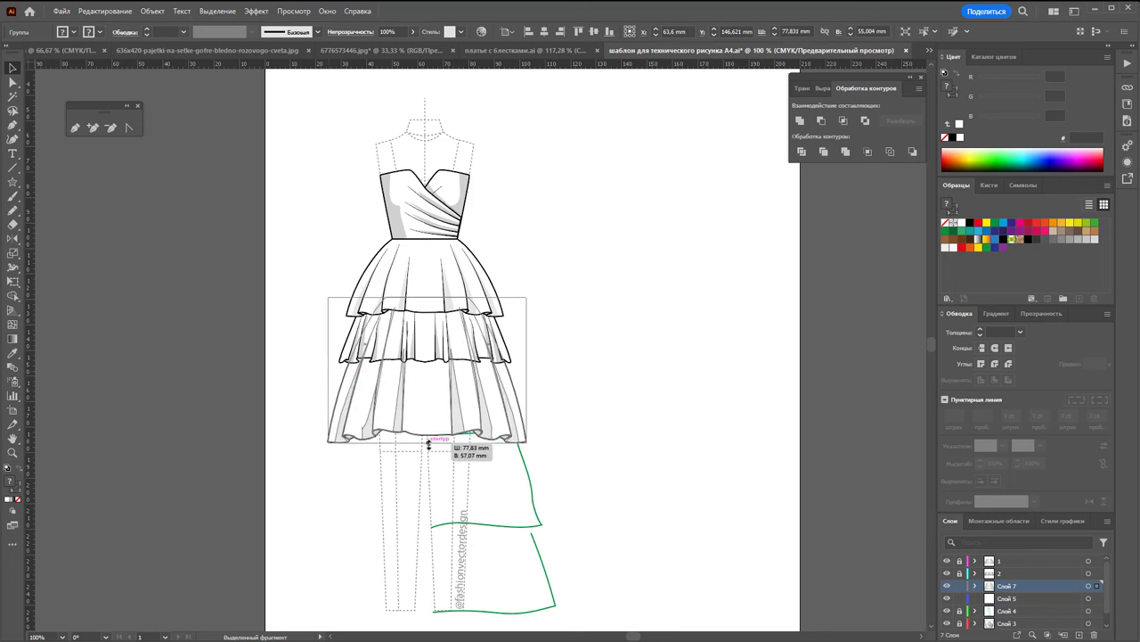
click(597, 426)
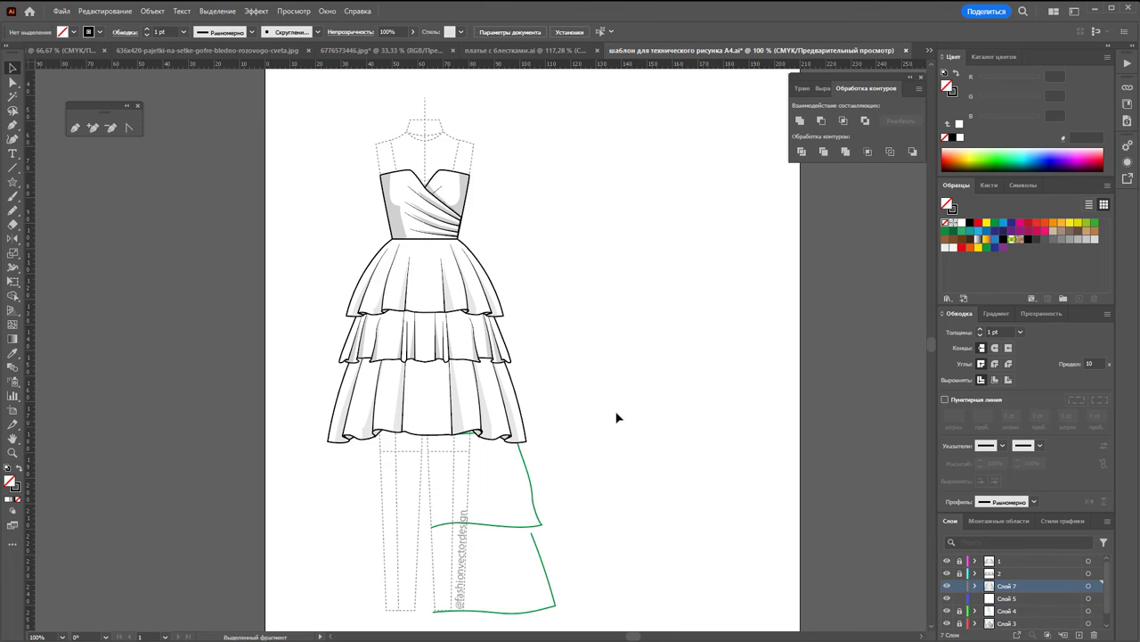
Rename layer Слой 7 to '3' and lock it
text(3)
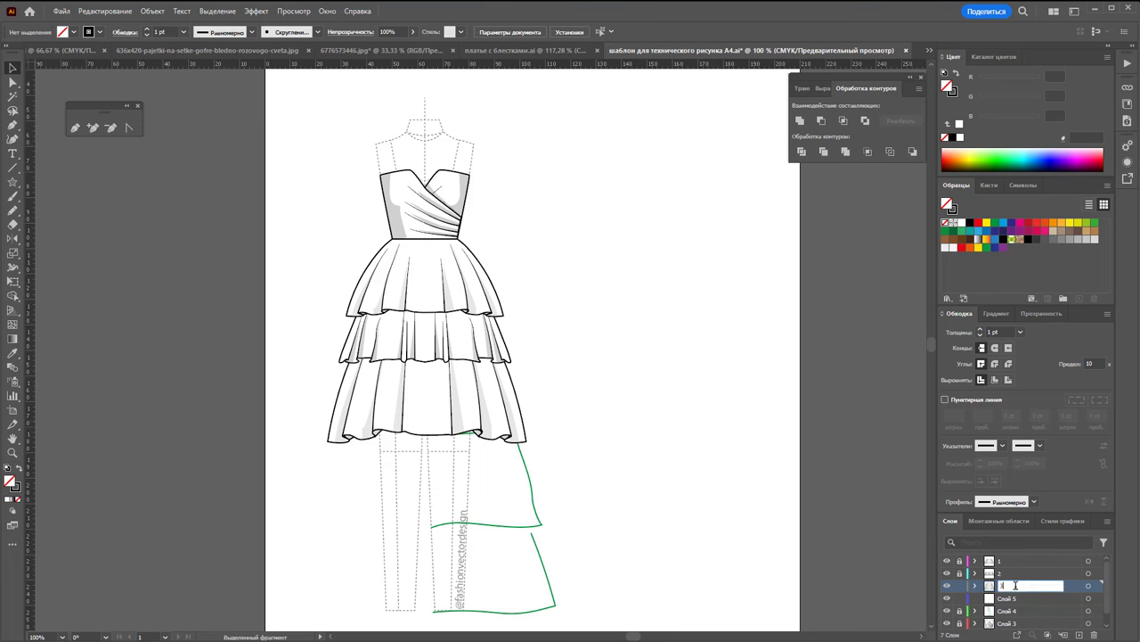
key(Return)
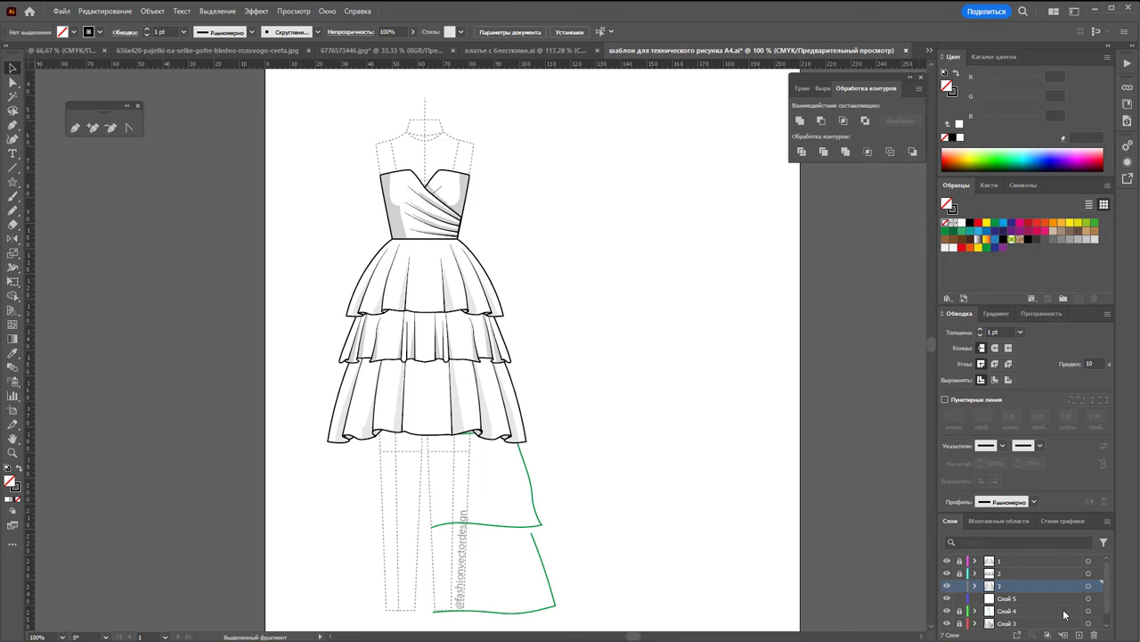
click(960, 584)
Make layer 2 active, select the middle tier's paths, then make Слой 5 active
click(987, 574)
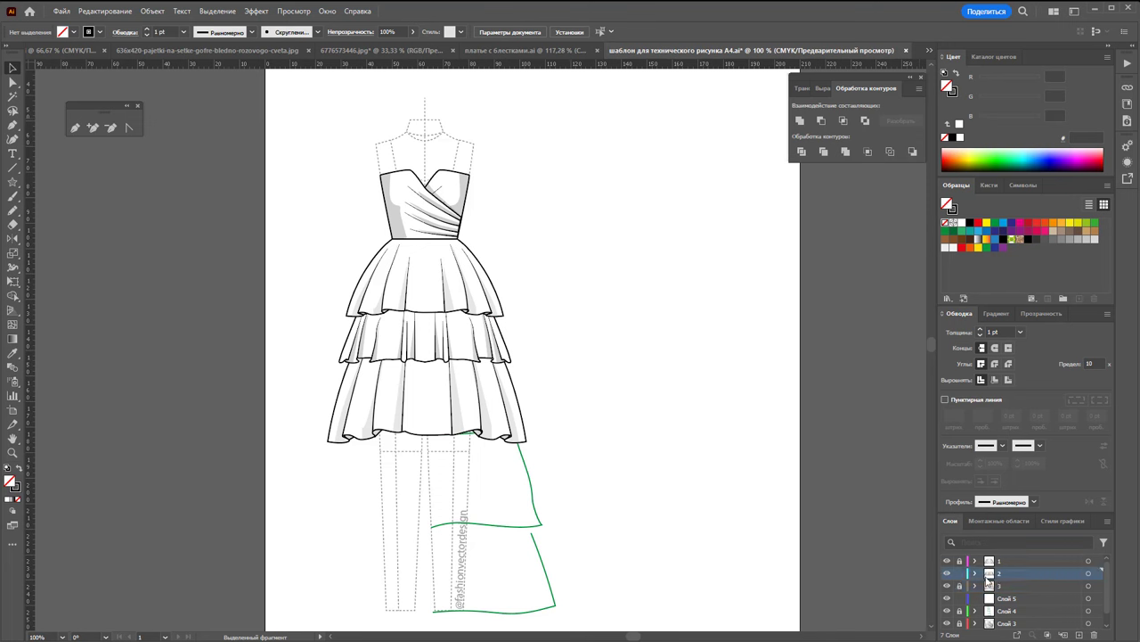
drag(598, 388, 287, 305)
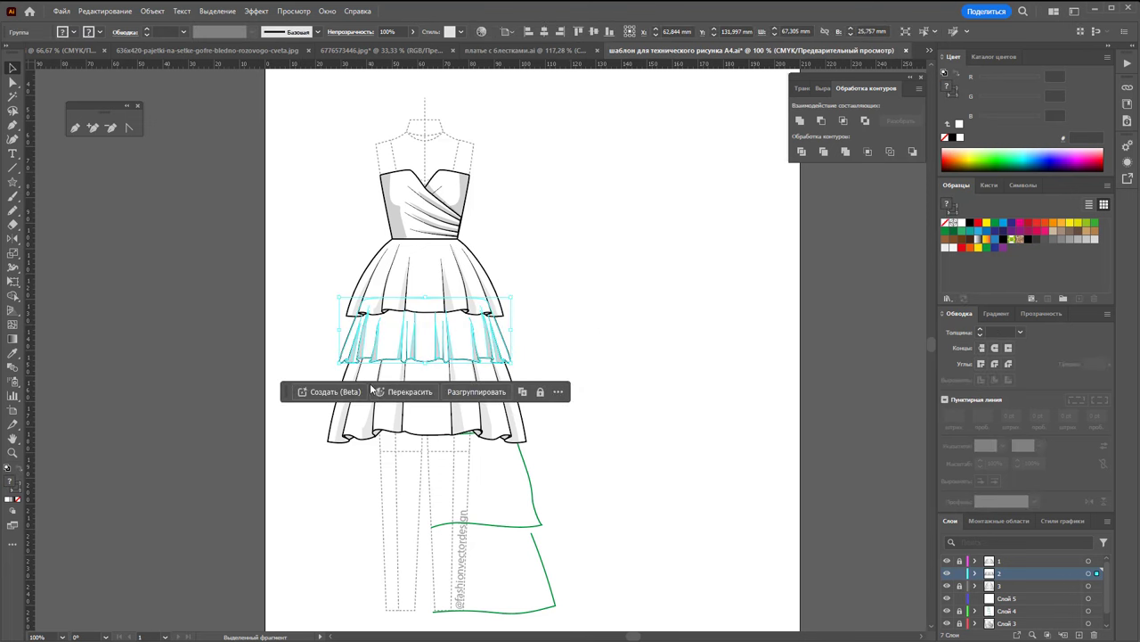
key(v)
click(1016, 599)
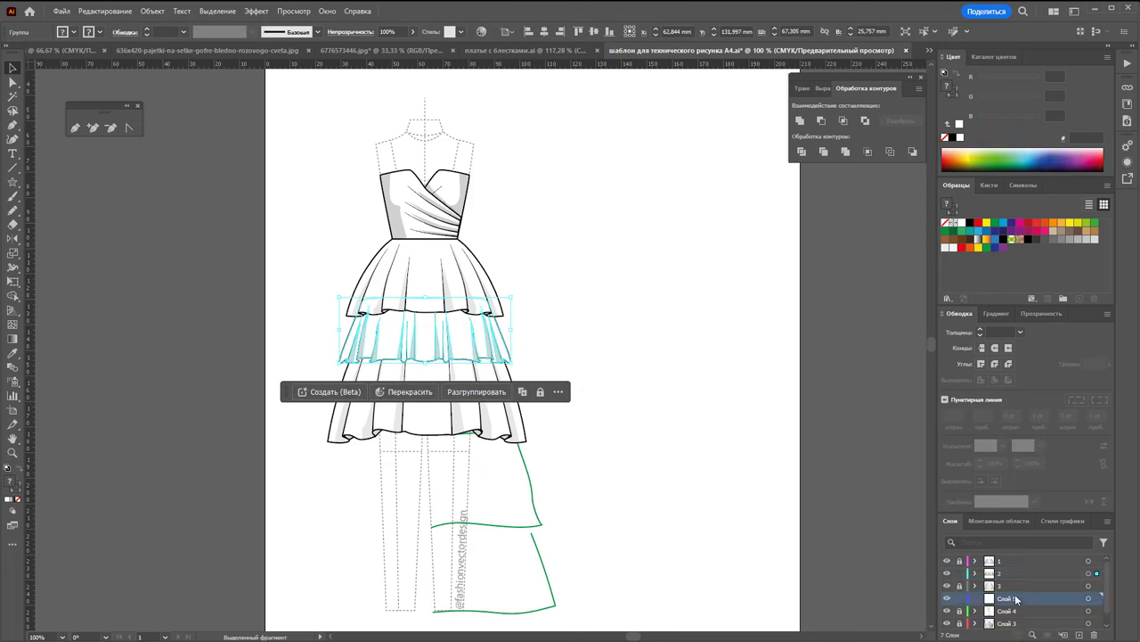
click(958, 573)
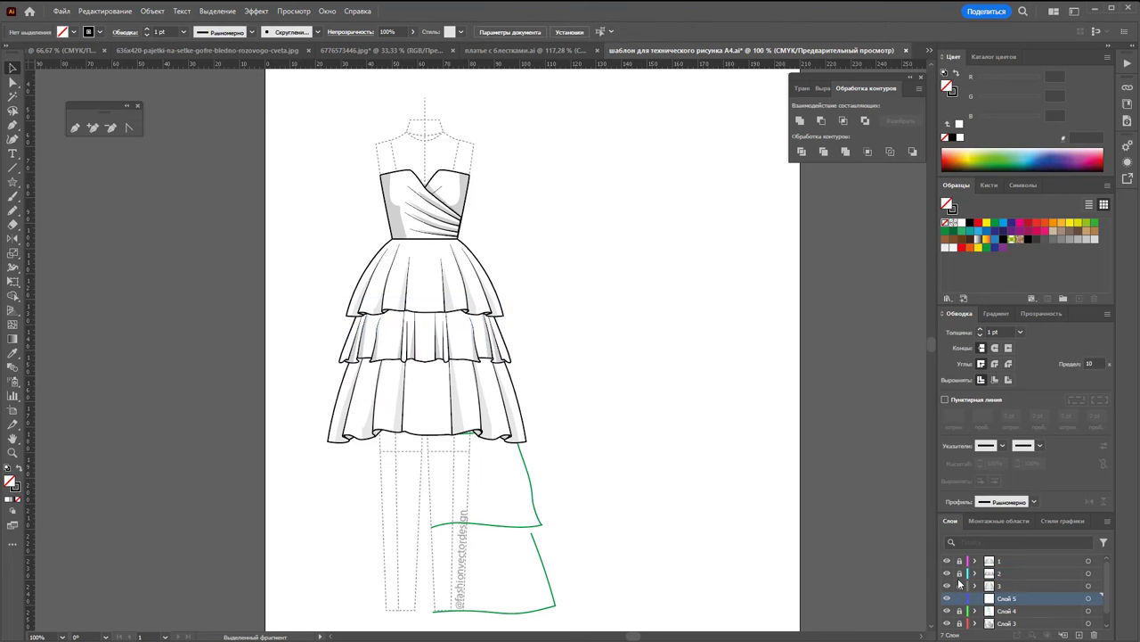
Move the copied tier down under the third tier, then lengthen and widen it on both sides
drag(515, 356, 529, 472)
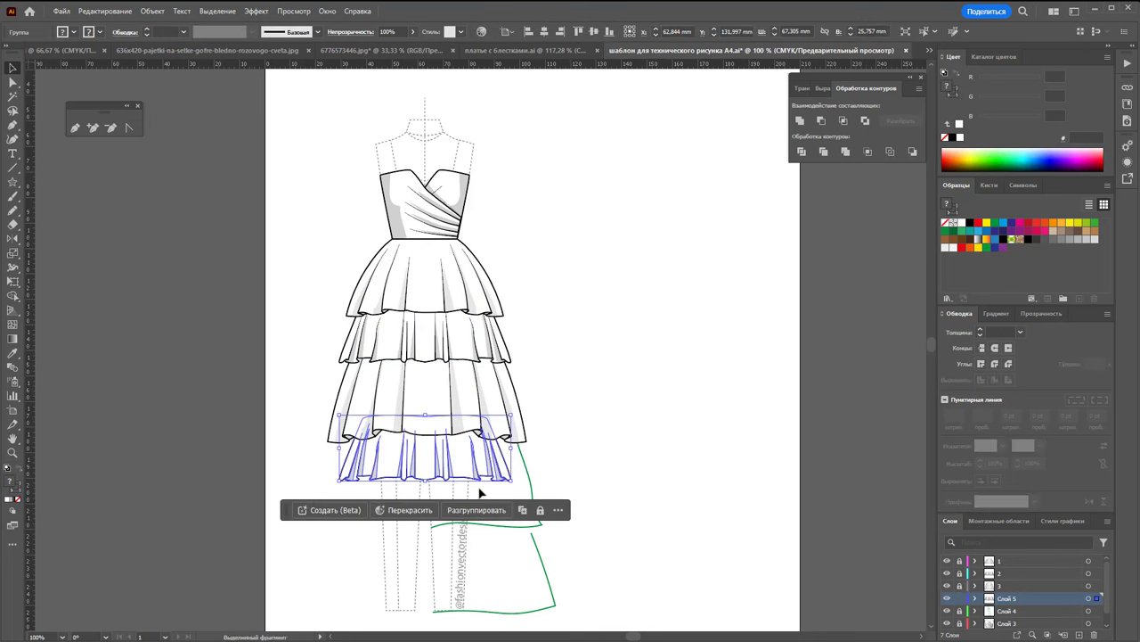
drag(425, 482, 425, 526)
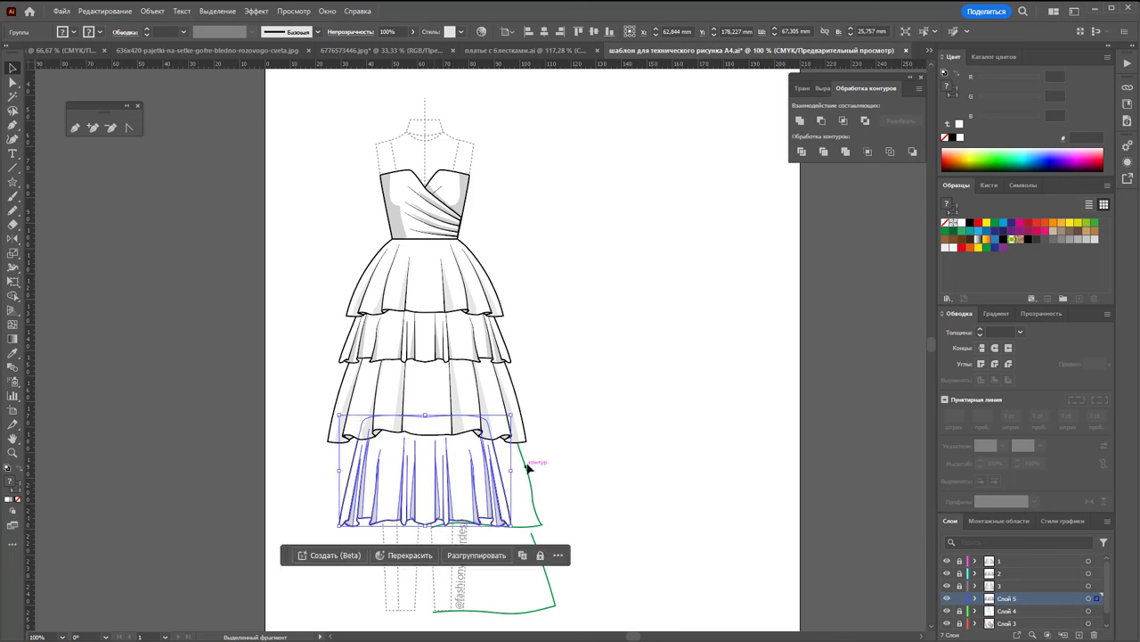
drag(513, 474, 545, 474)
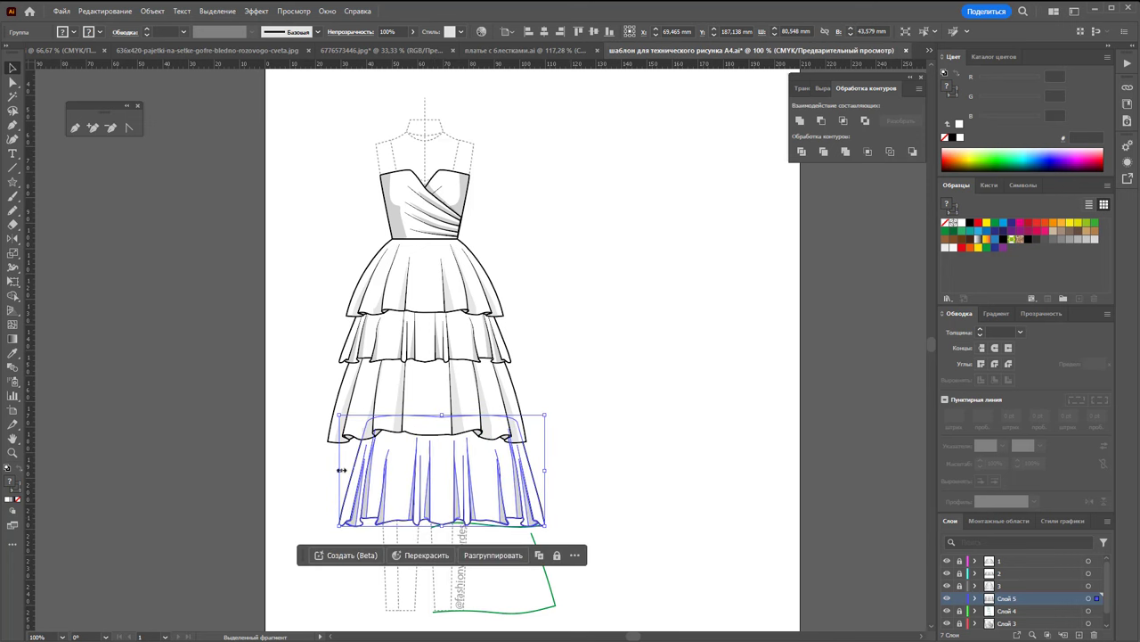
drag(339, 470, 308, 474)
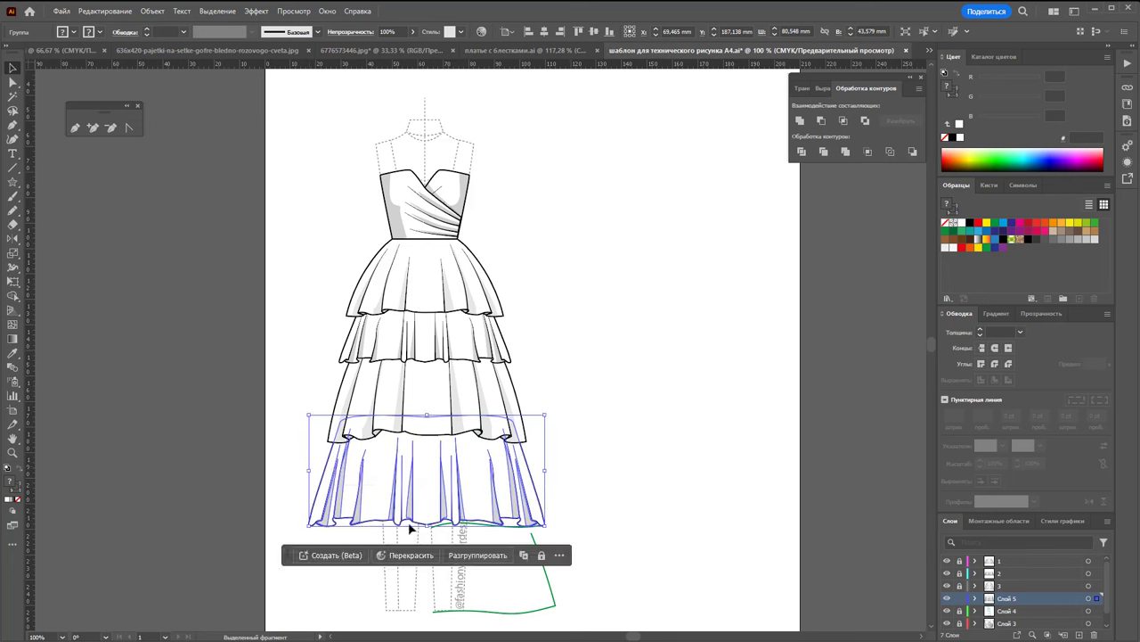
drag(427, 527, 427, 532)
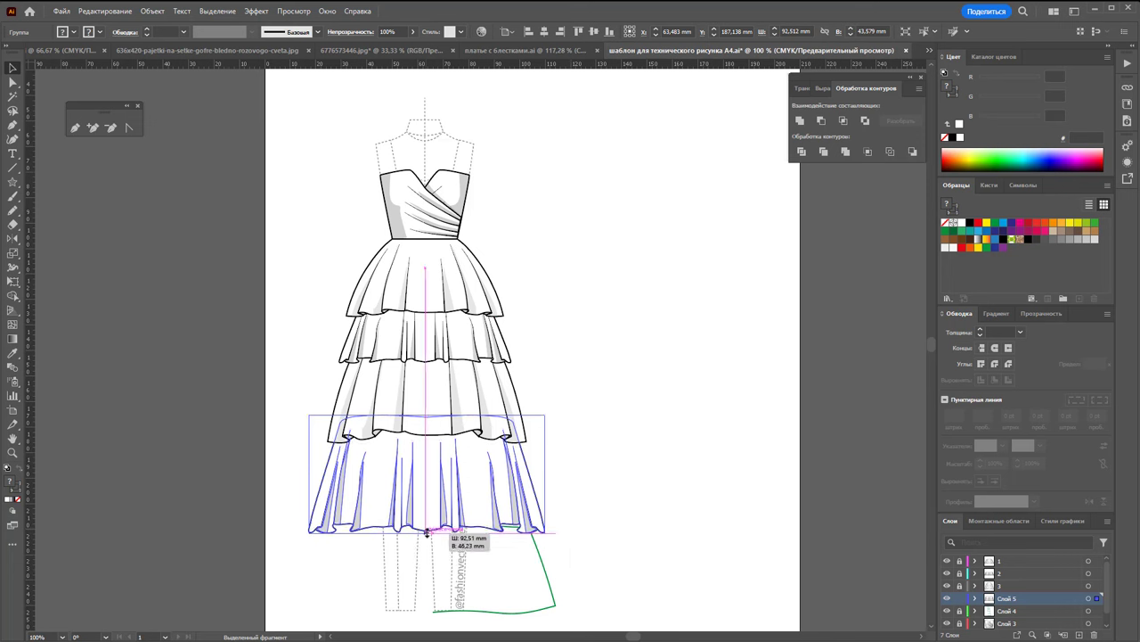
click(655, 460)
click(537, 495)
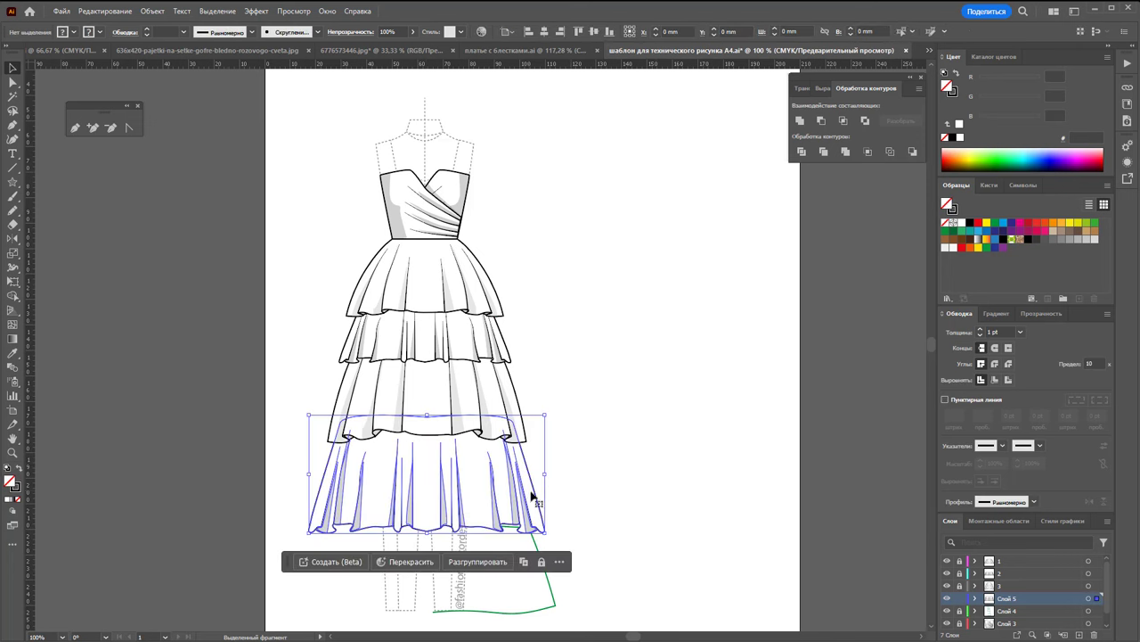
key(a)
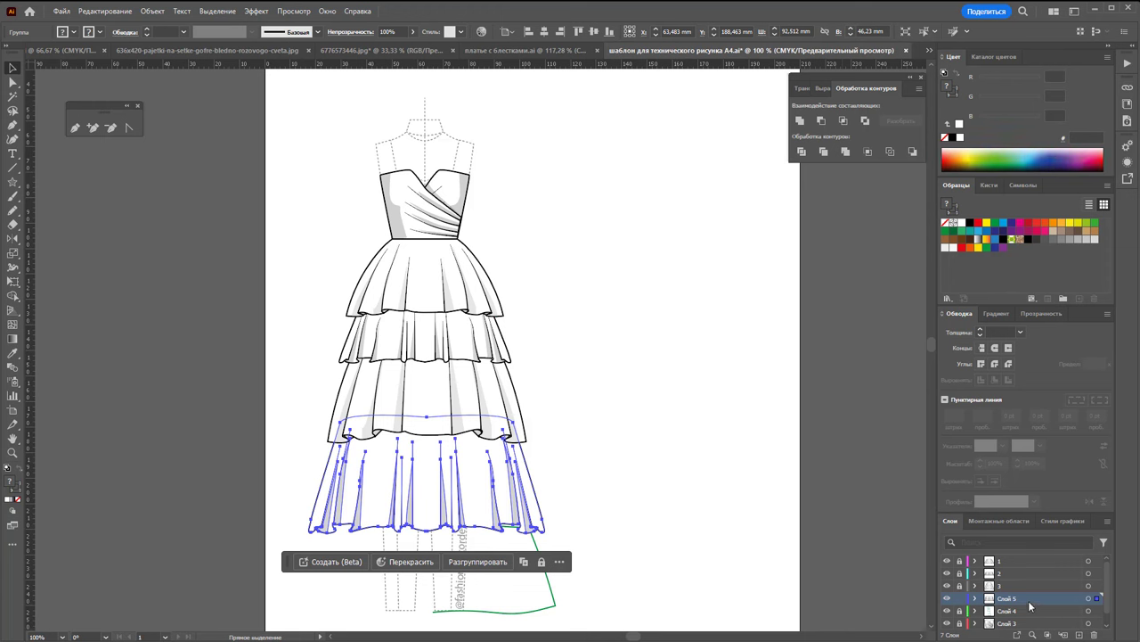
Rename the tier's layer to 4 and add a new empty layer below it
double_click(1029, 601)
text(4)
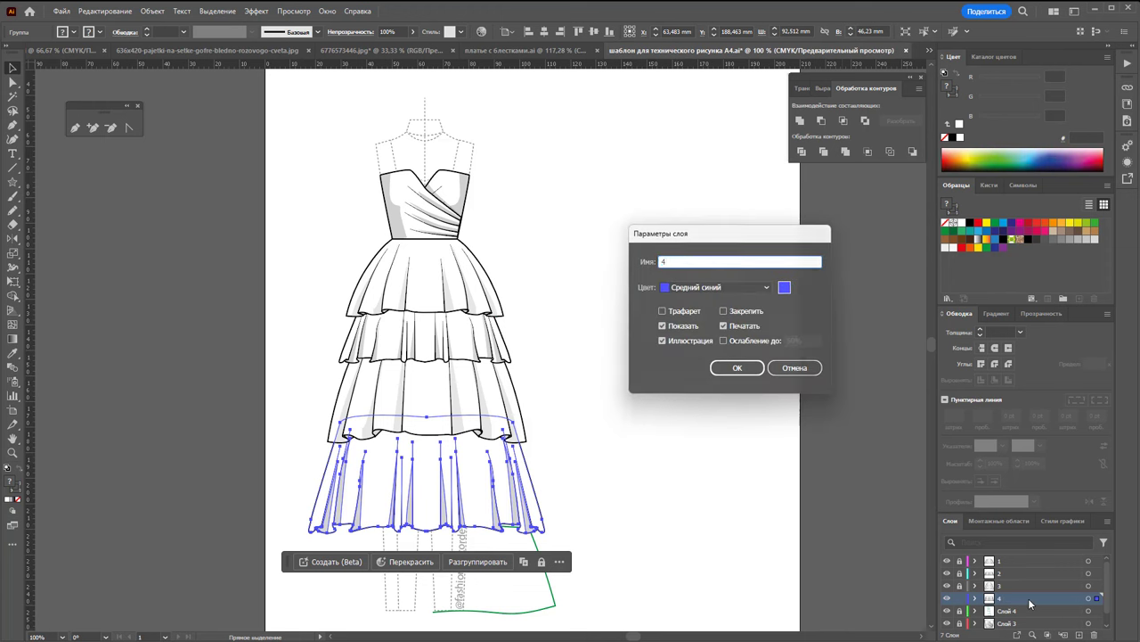
key(Return)
click(1081, 634)
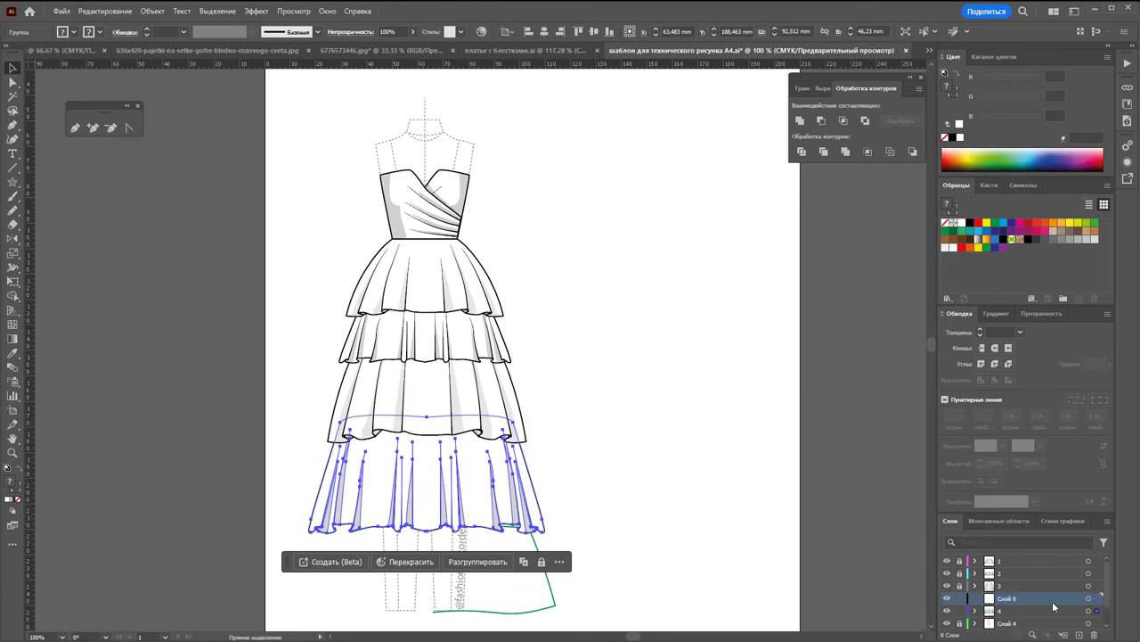
drag(1025, 611, 1025, 593)
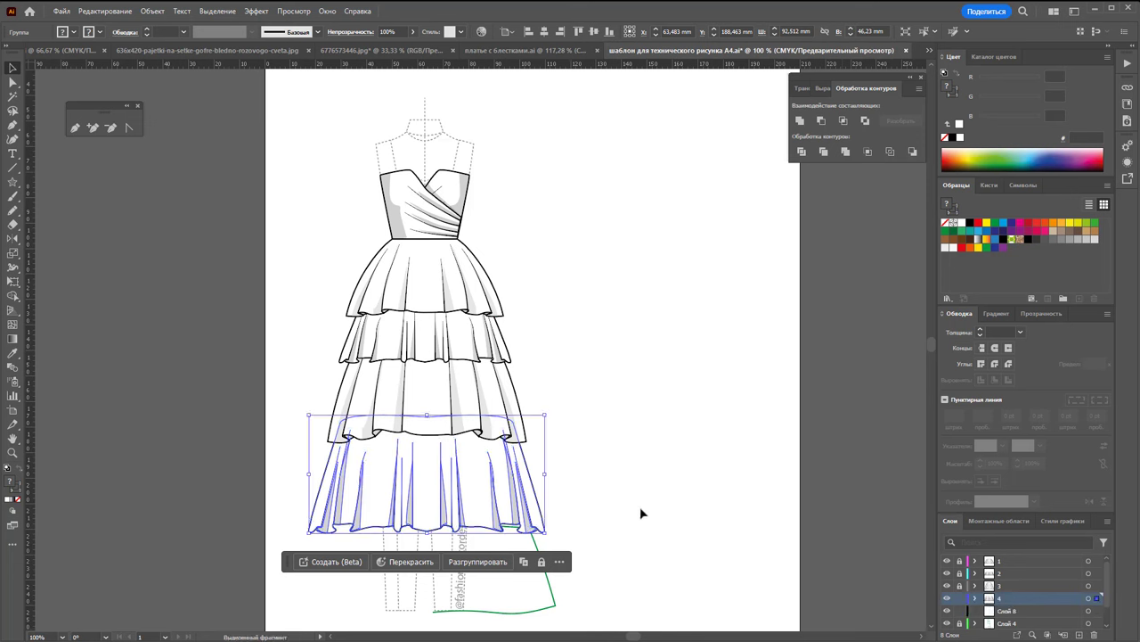
Duplicate the bottom tier lower down, widen it to about 107 mm, and send it to back
key(v)
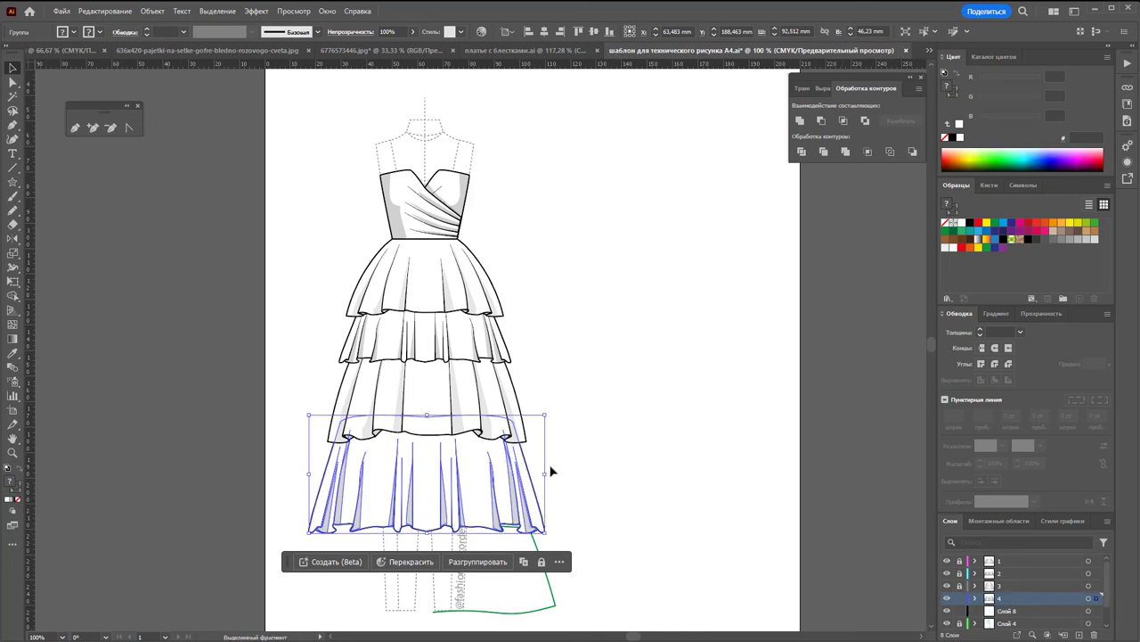
mouse_move(542, 471)
mouse_down()
mouse_move(541, 561)
mouse_move(564, 561)
mouse_up()
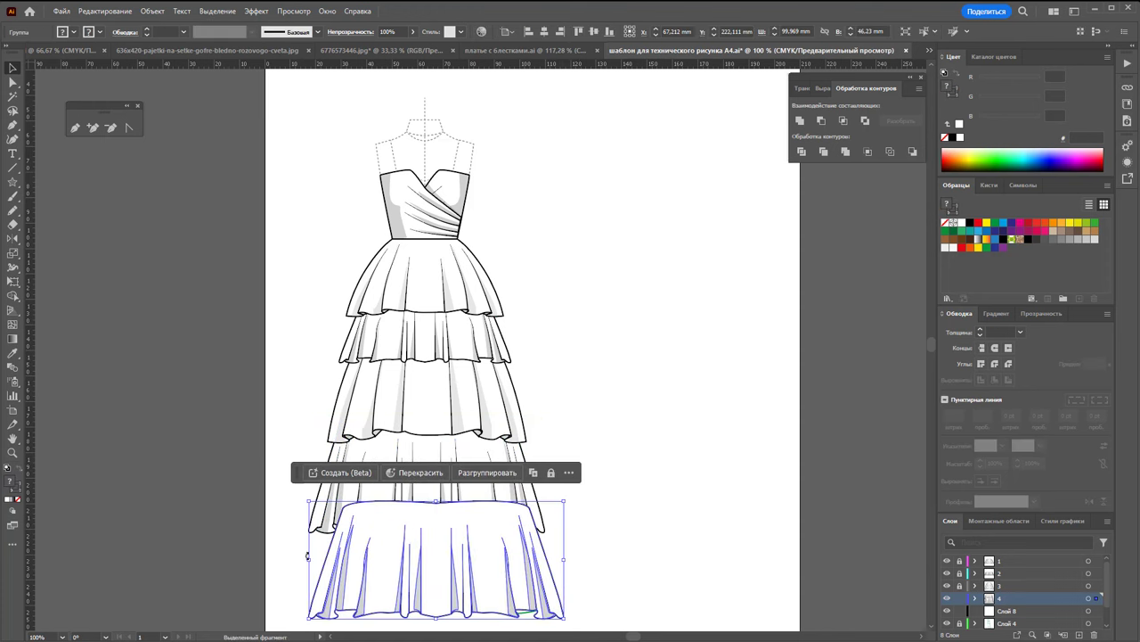
drag(312, 559, 292, 561)
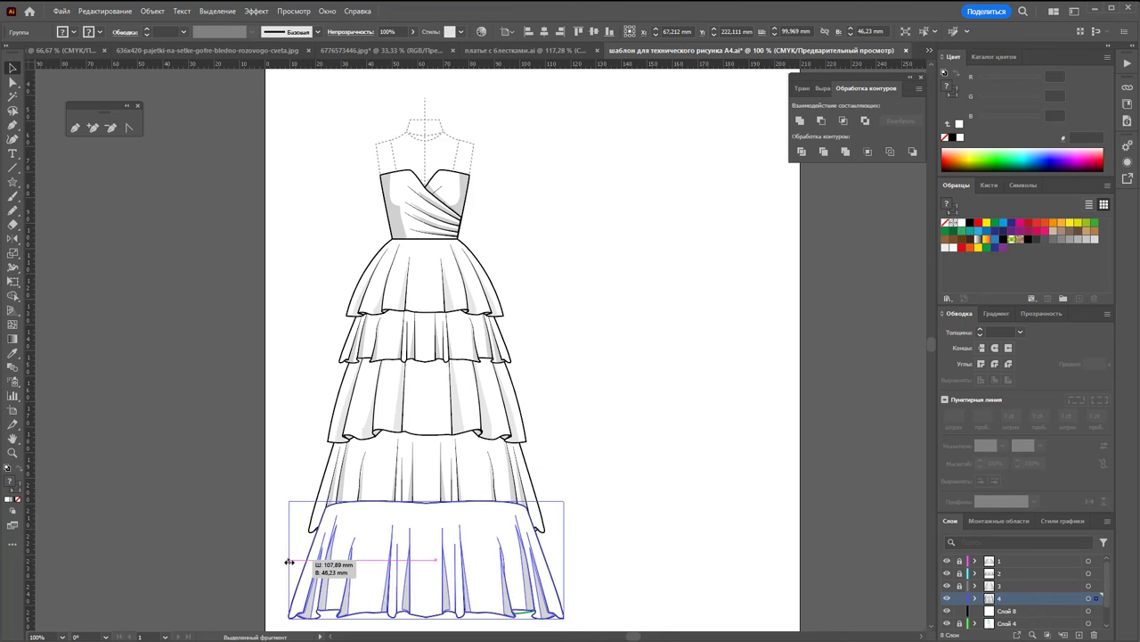
right_click(376, 552)
mouse_move(410, 490)
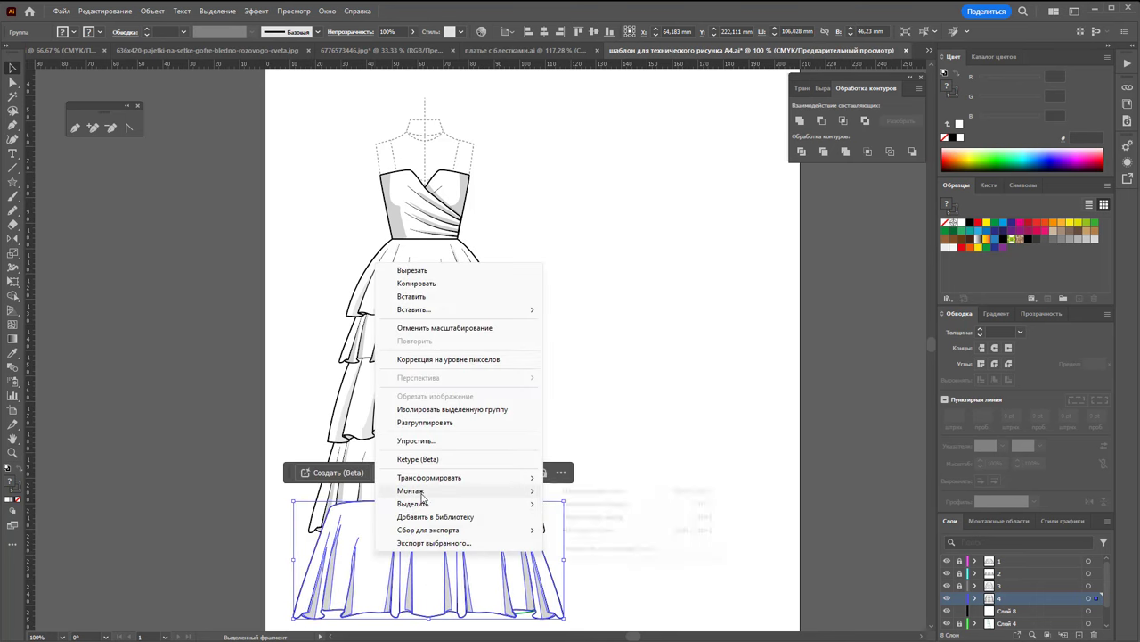
click(620, 531)
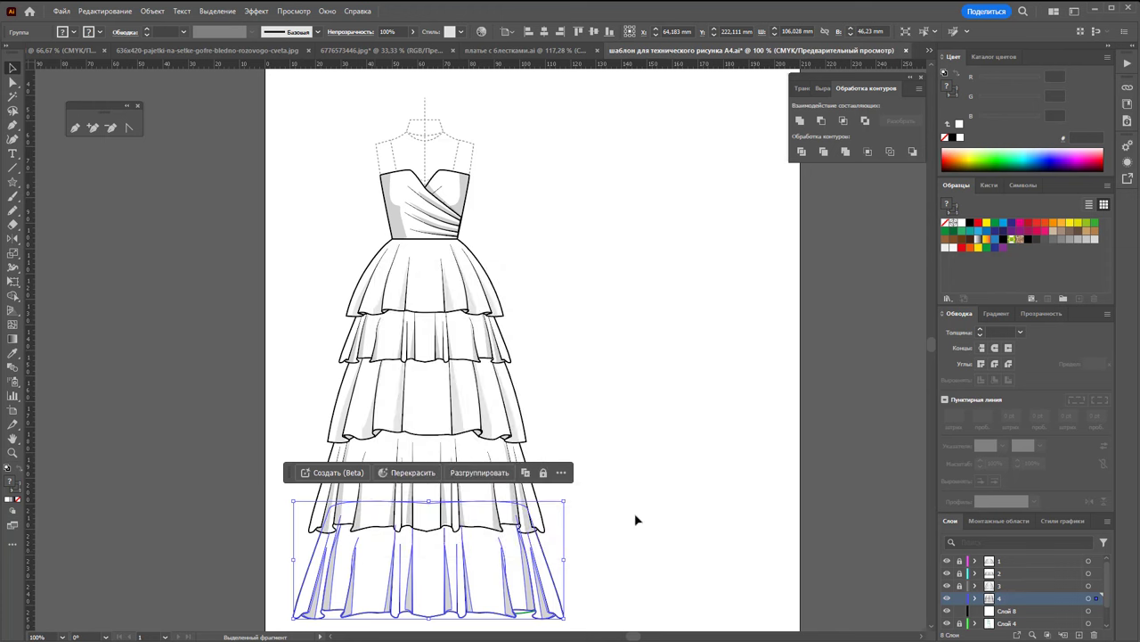
click(634, 512)
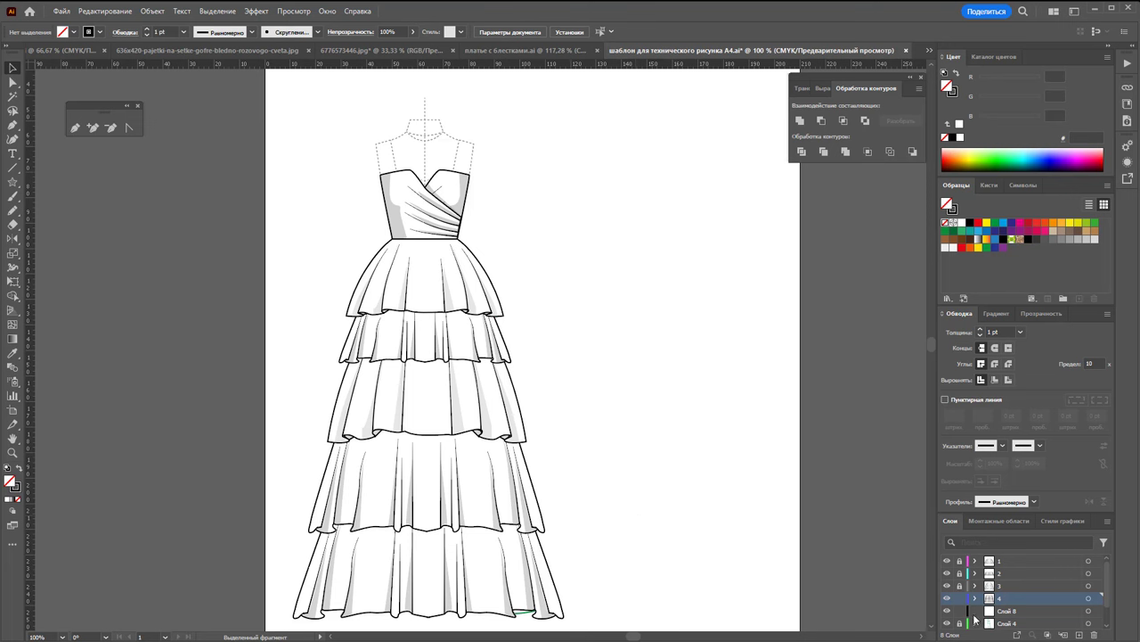
Cut the new bottom tier and Paste in Place into layer Слой 8
click(1009, 612)
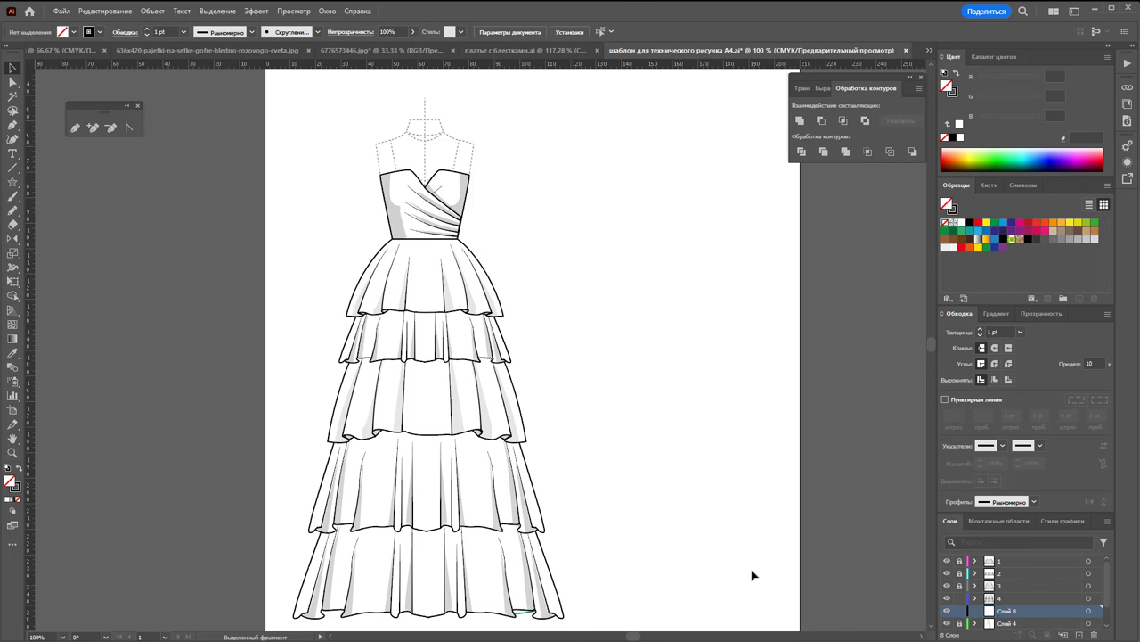
click(535, 576)
key(a)
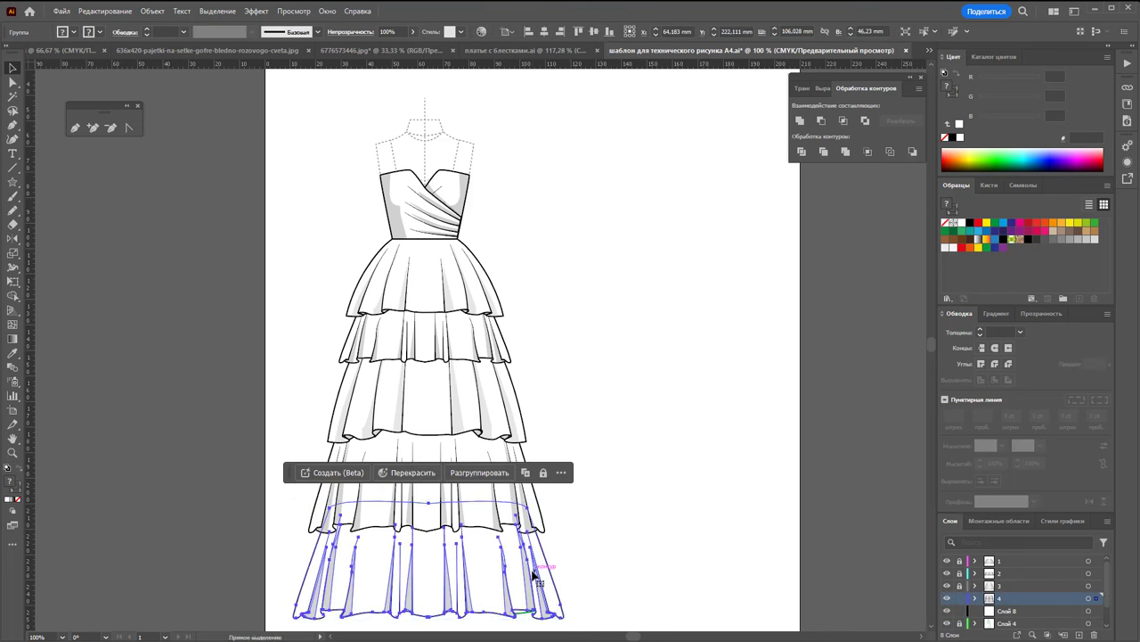
key(Delete)
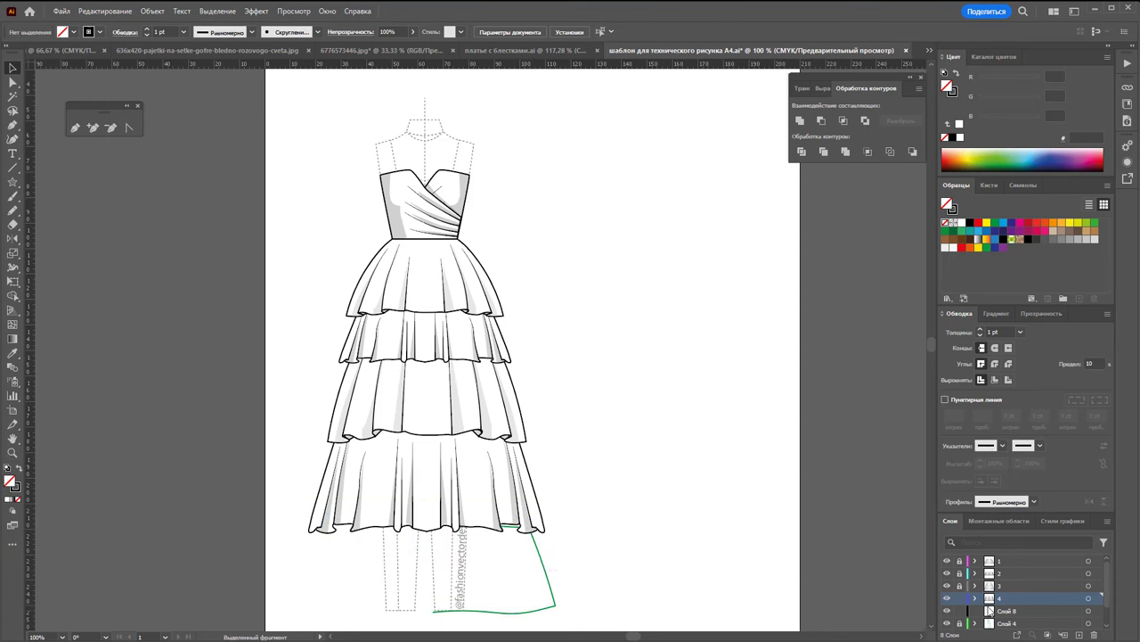
click(1021, 612)
key(ctrl+f)
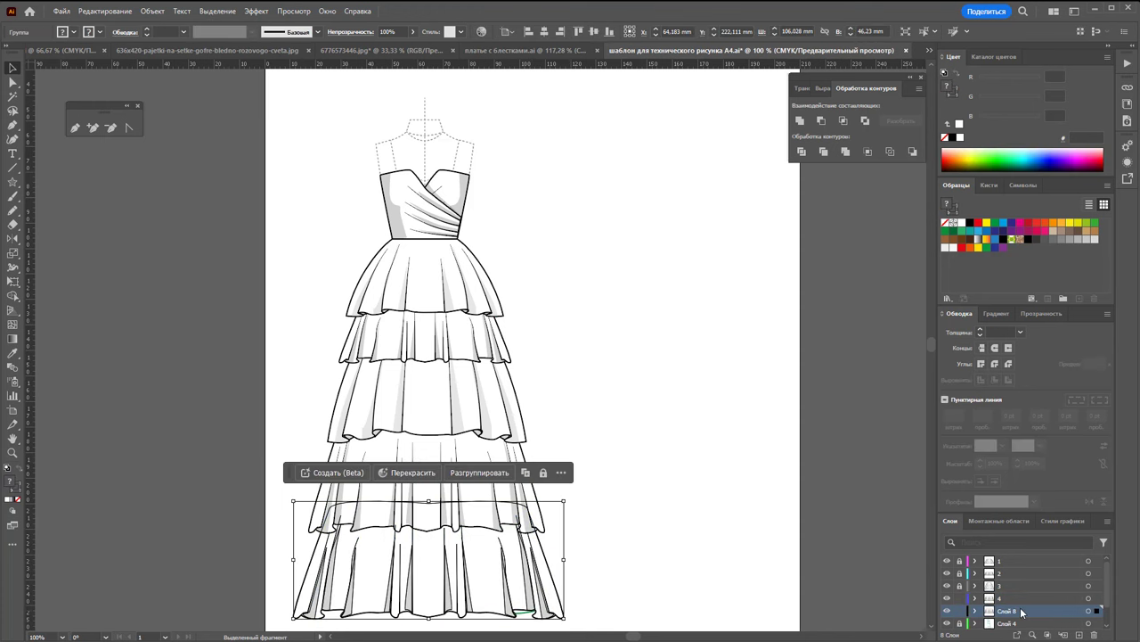
Rename layer Слой 8 to 5 and zoom out to the whole page
double_click(1029, 612)
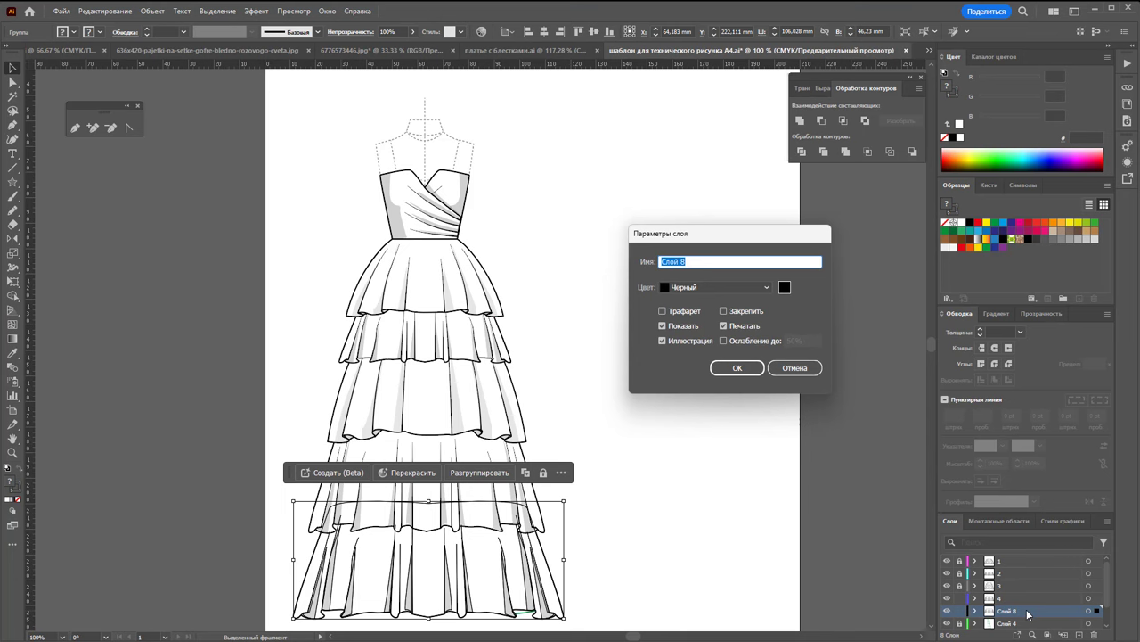
text(5)
key(Return)
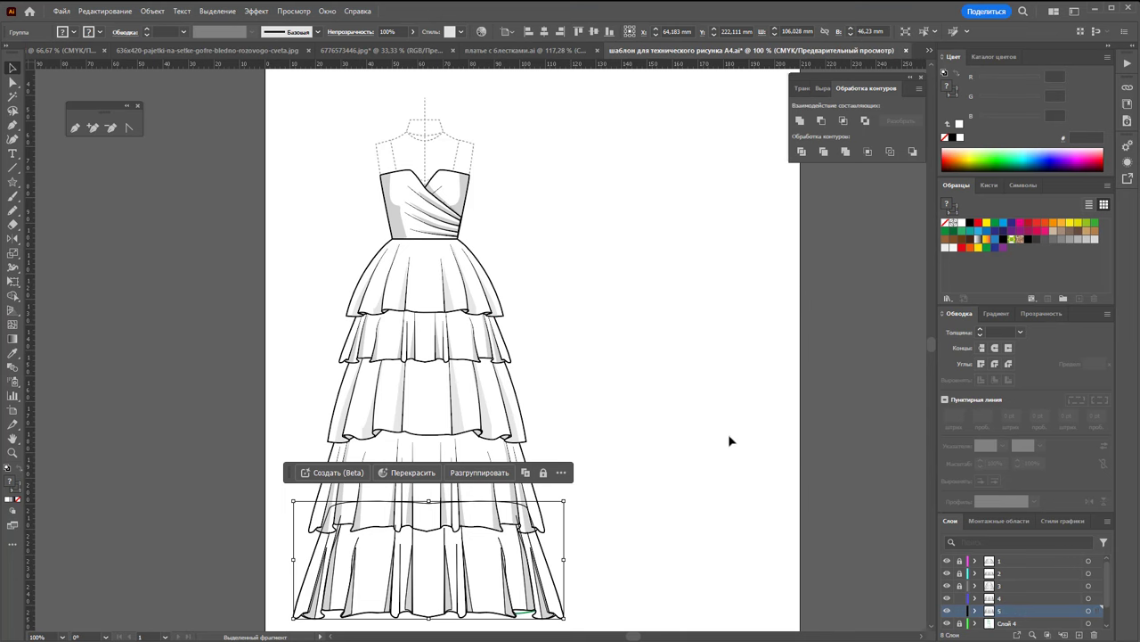
click(729, 440)
key(z)
alt+click(606, 321)
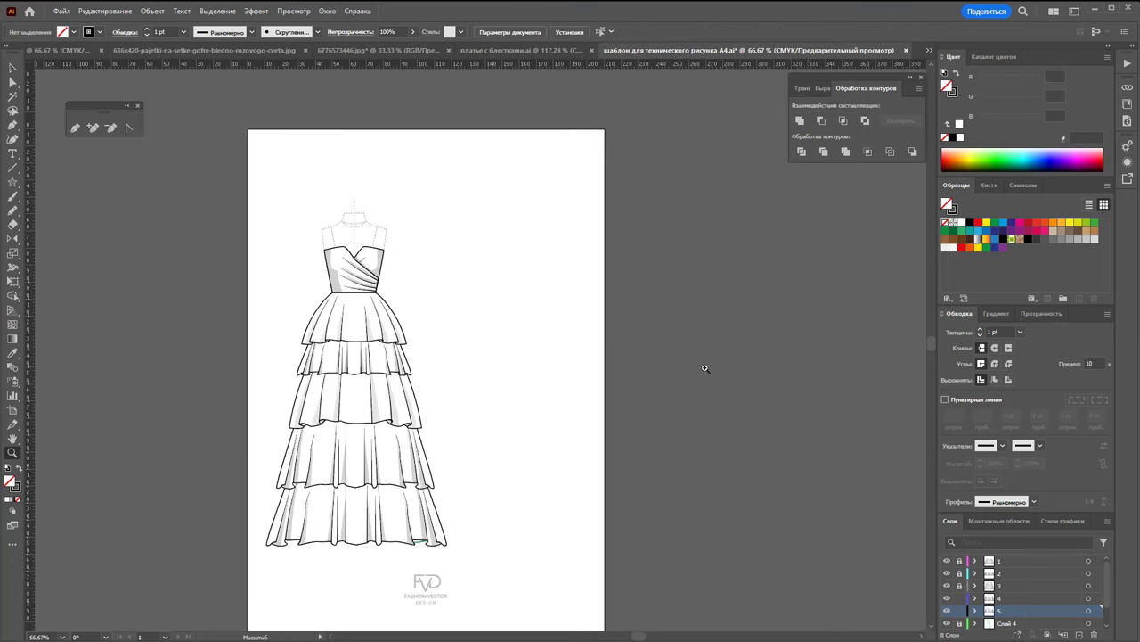
Delete layer Слой 4 and unlock layers 2 and 3
scroll(1001, 606, down, 2)
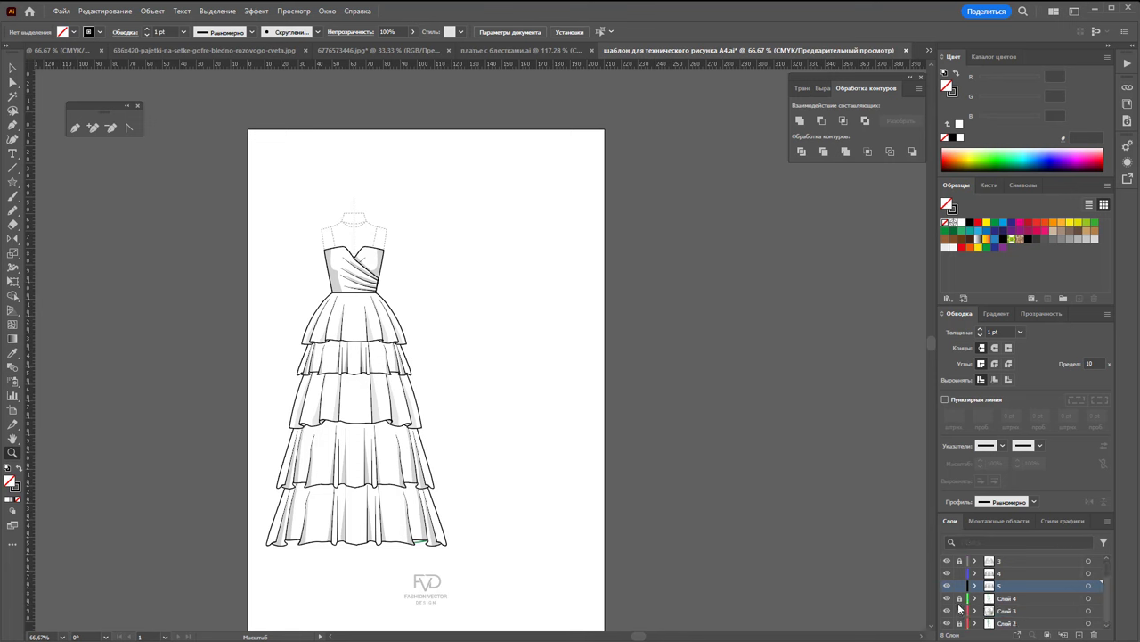
click(987, 600)
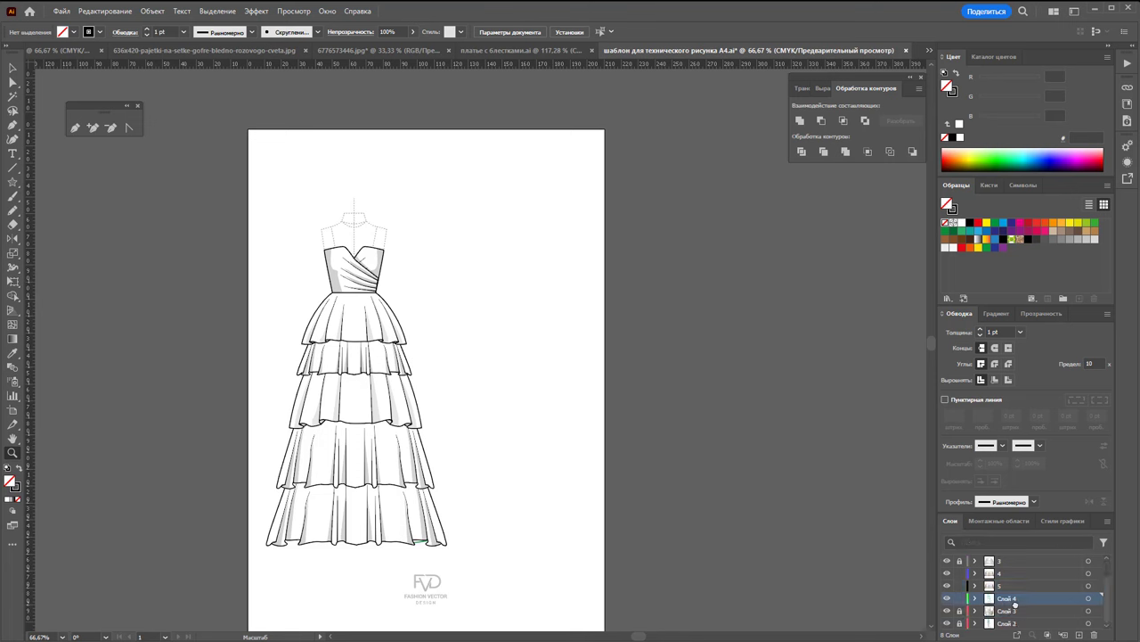
click(1095, 635)
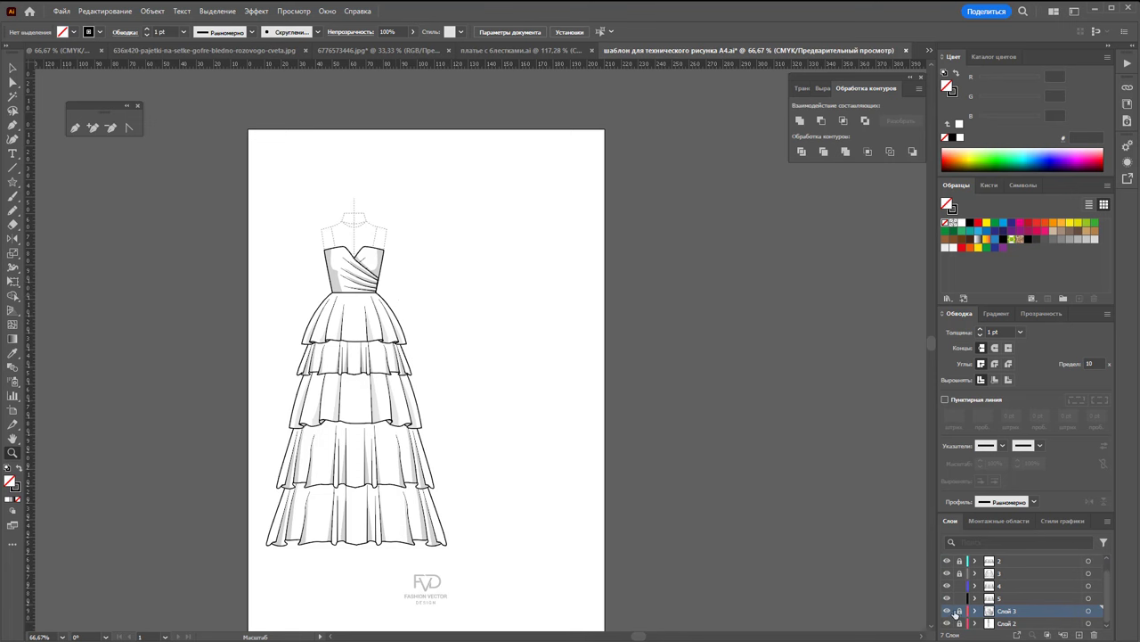
drag(957, 563, 963, 582)
Marquee-select all the dress parts and group them together
click(13, 67)
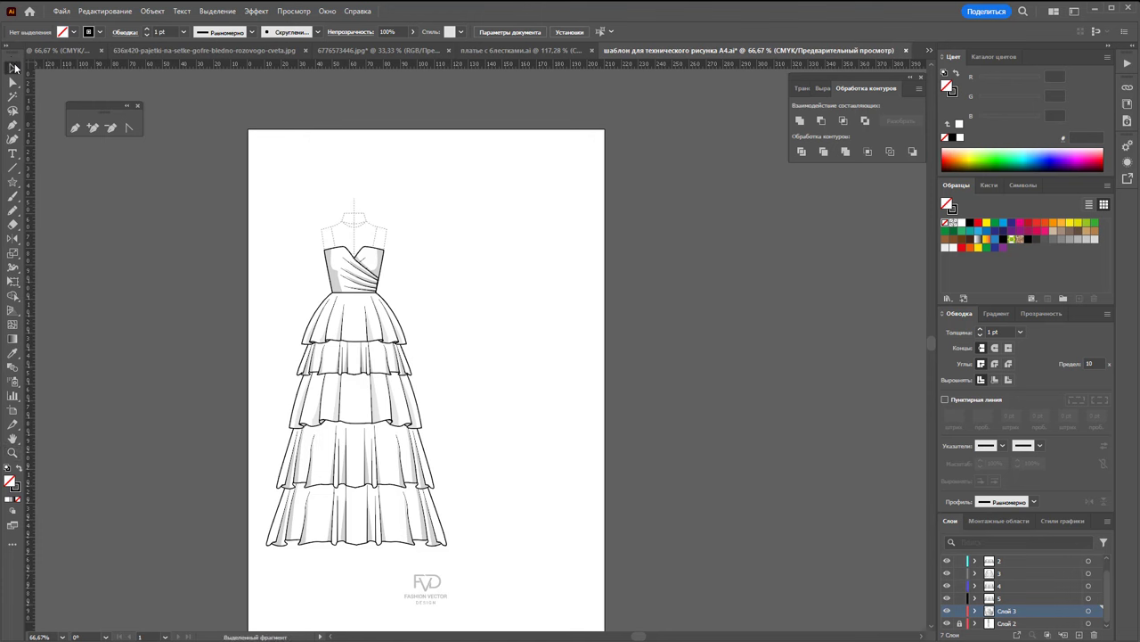
click(336, 253)
key(ctrl+a)
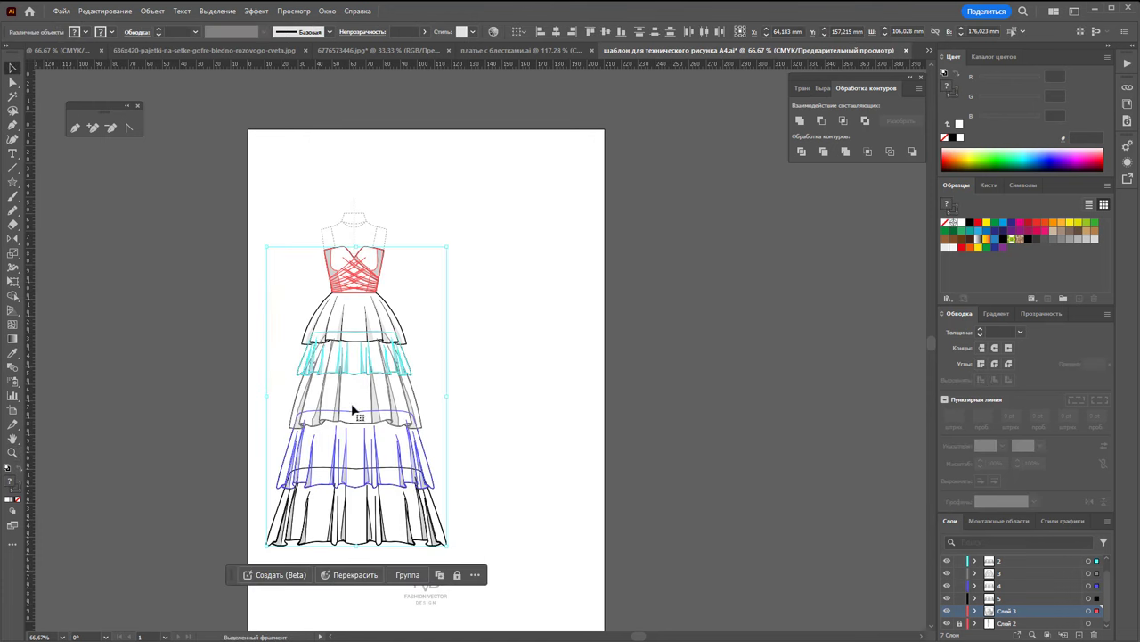
scroll(969, 581, up, 1)
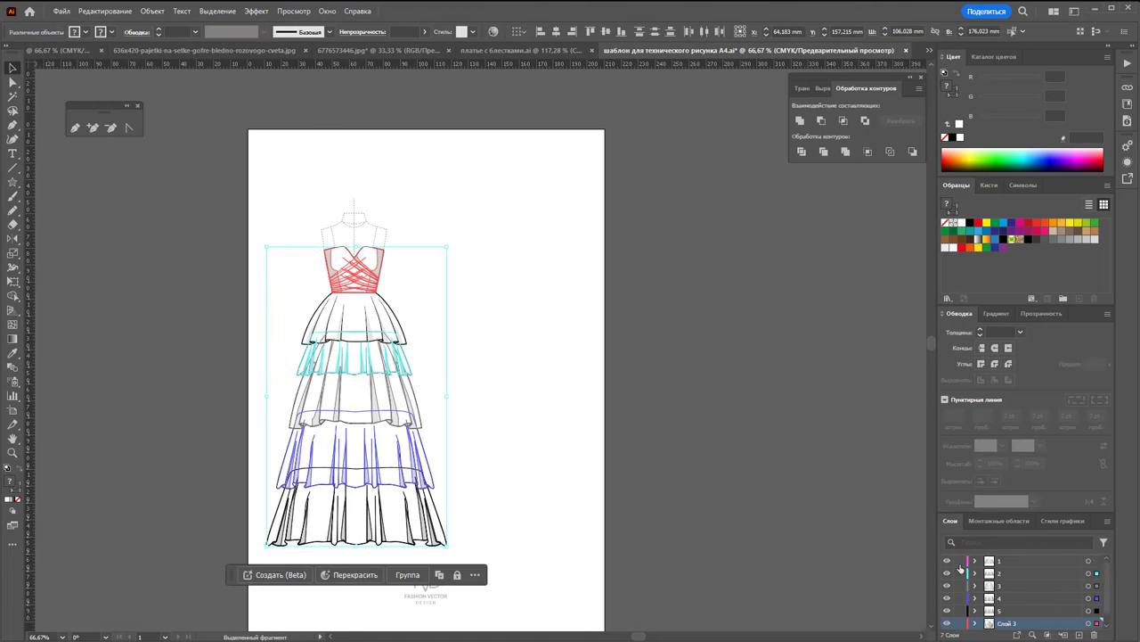
click(553, 475)
scroll(552, 475, down, 2)
scroll(1017, 605, down, 1)
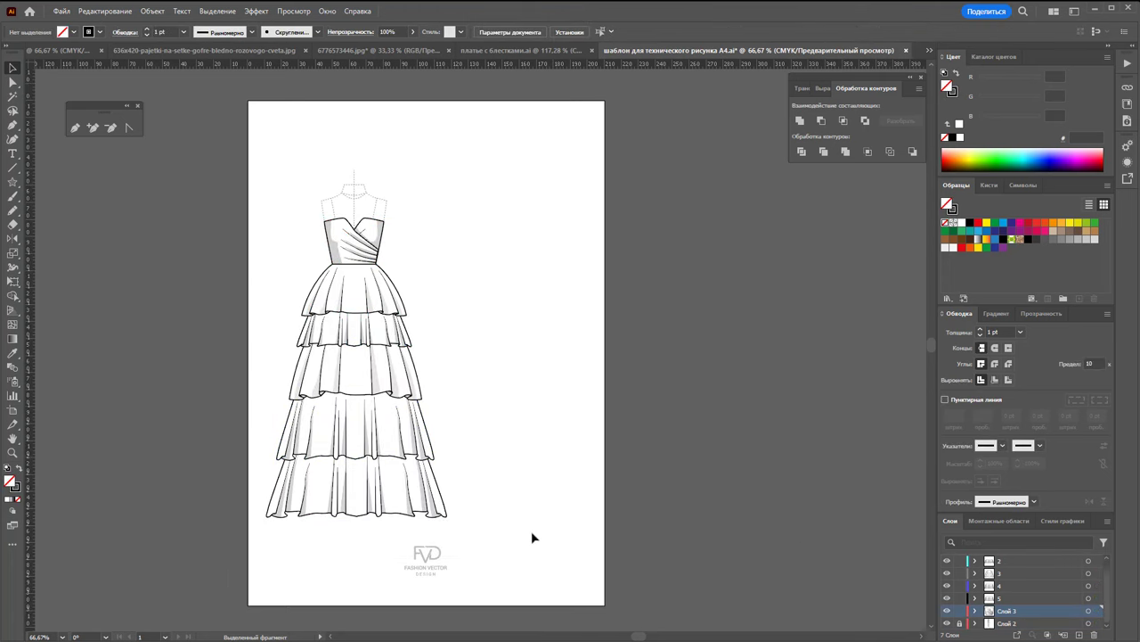
drag(533, 537, 214, 173)
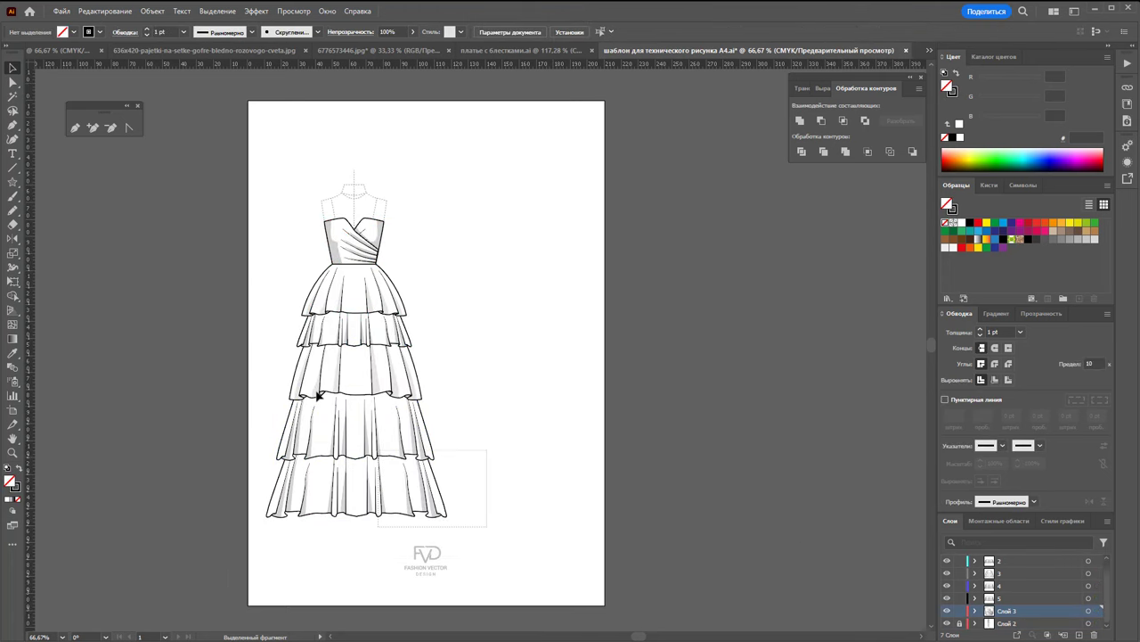
right_click(333, 309)
click(407, 438)
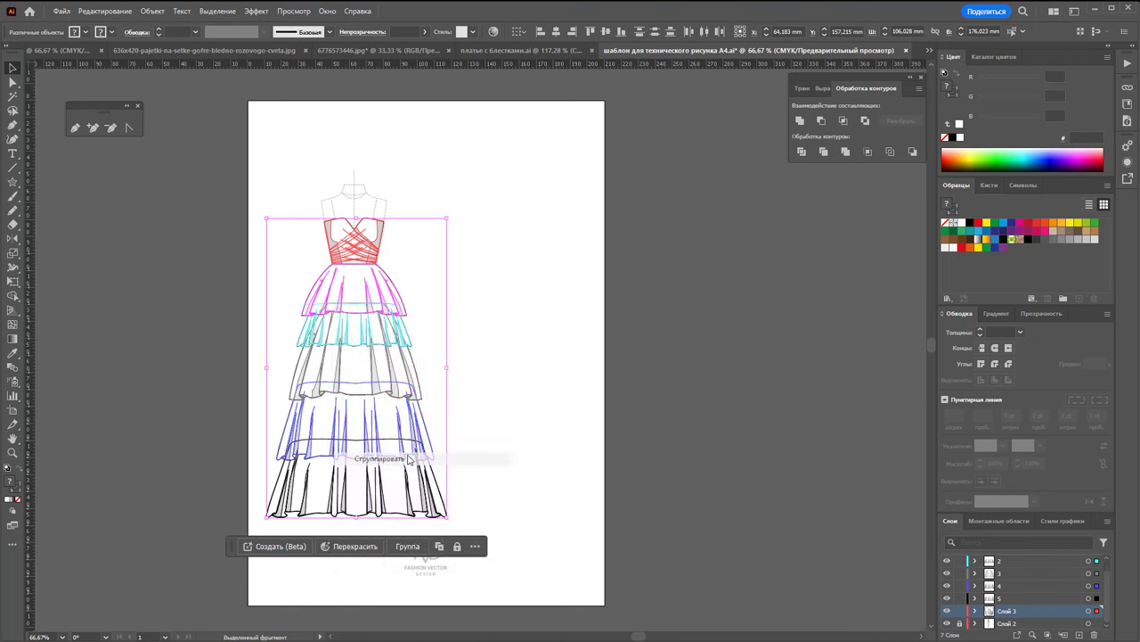
Try moving the dress group to the right, then undo the move
click(581, 421)
drag(389, 365, 670, 352)
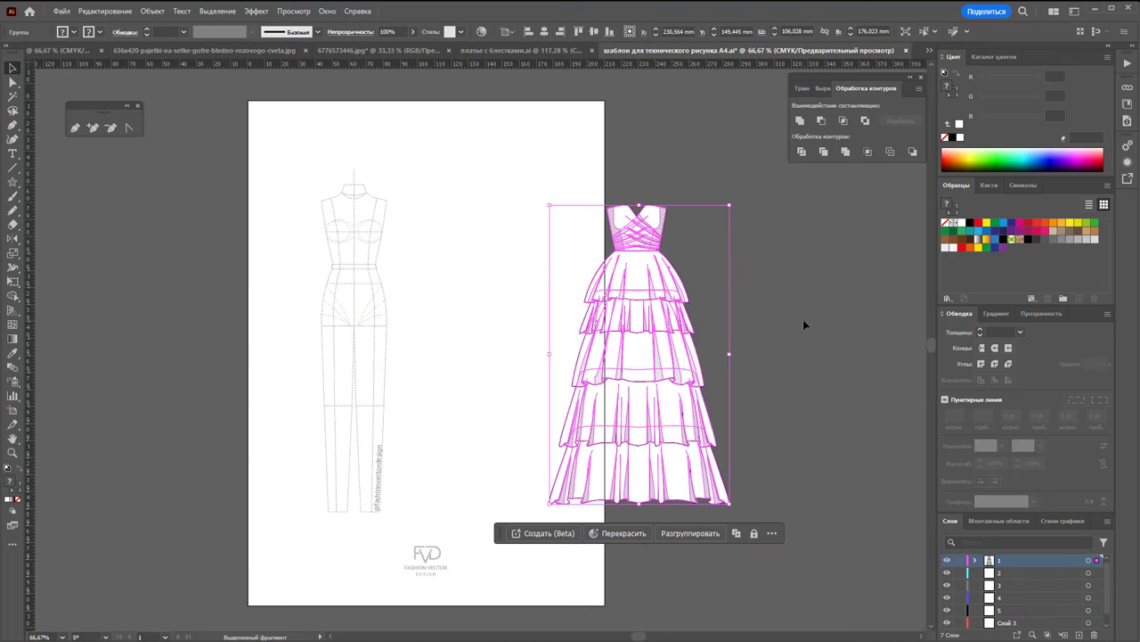
key(ctrl+z)
click(584, 335)
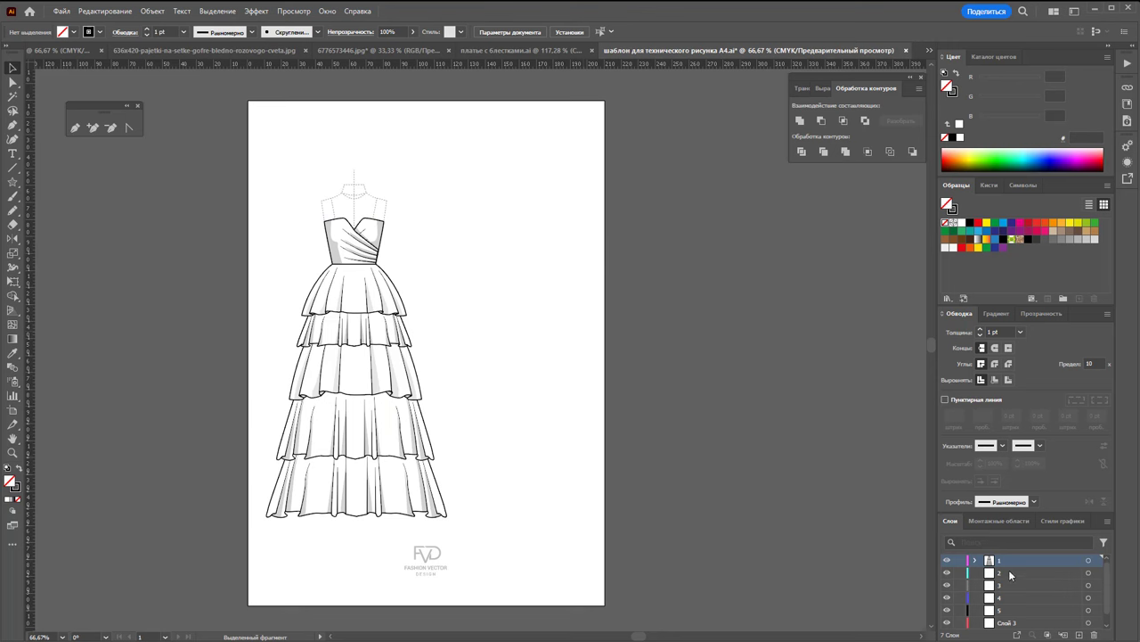
Inside the dress group, stretch one middle ruffle tier downward and widen it to the left
click(395, 387)
double_click(382, 344)
click(355, 346)
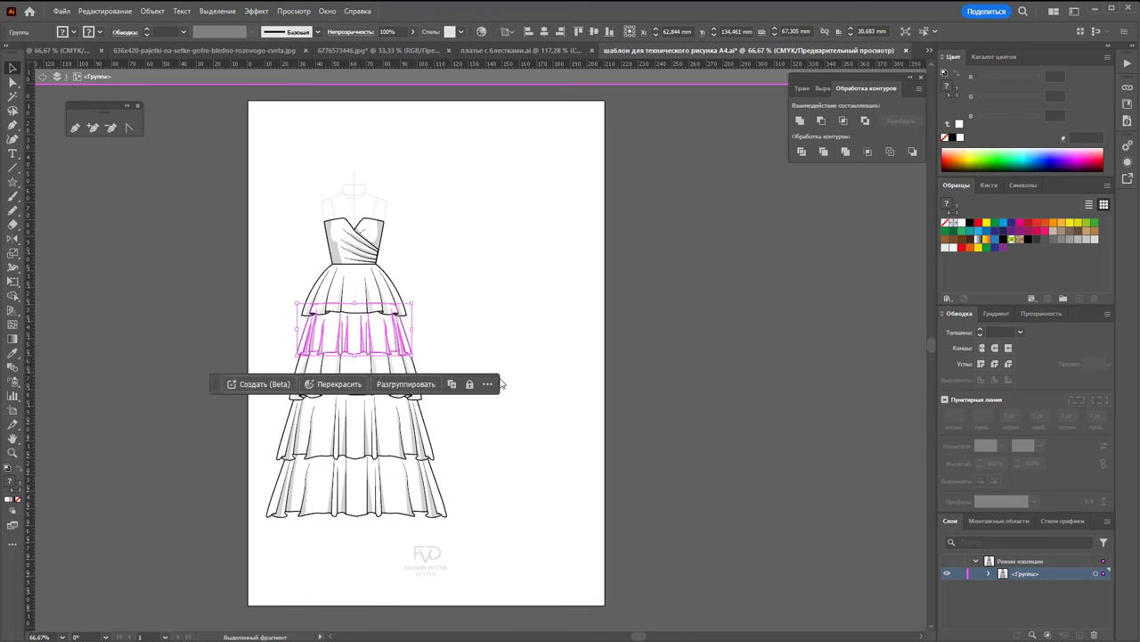
click(526, 335)
double_click(525, 335)
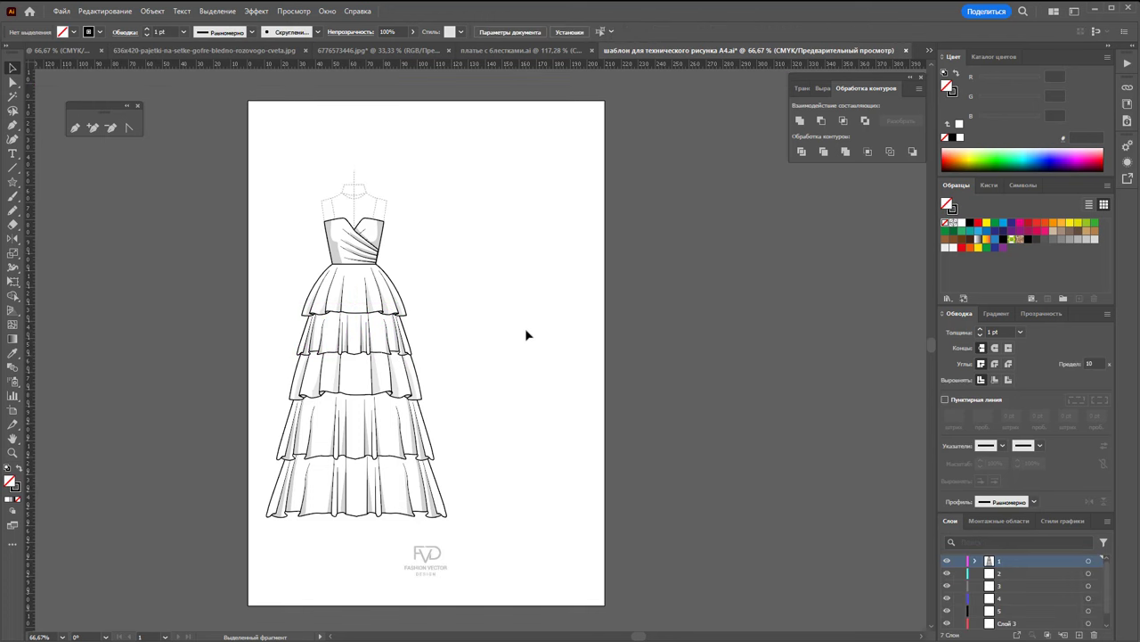
click(383, 372)
double_click(377, 379)
click(372, 385)
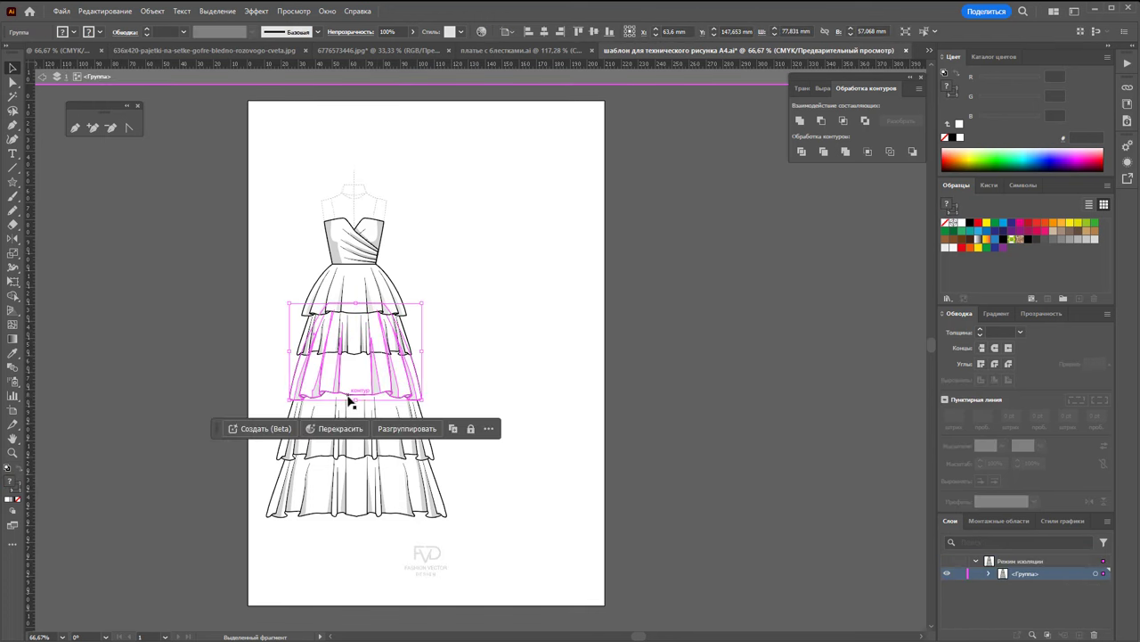
drag(356, 401, 359, 402)
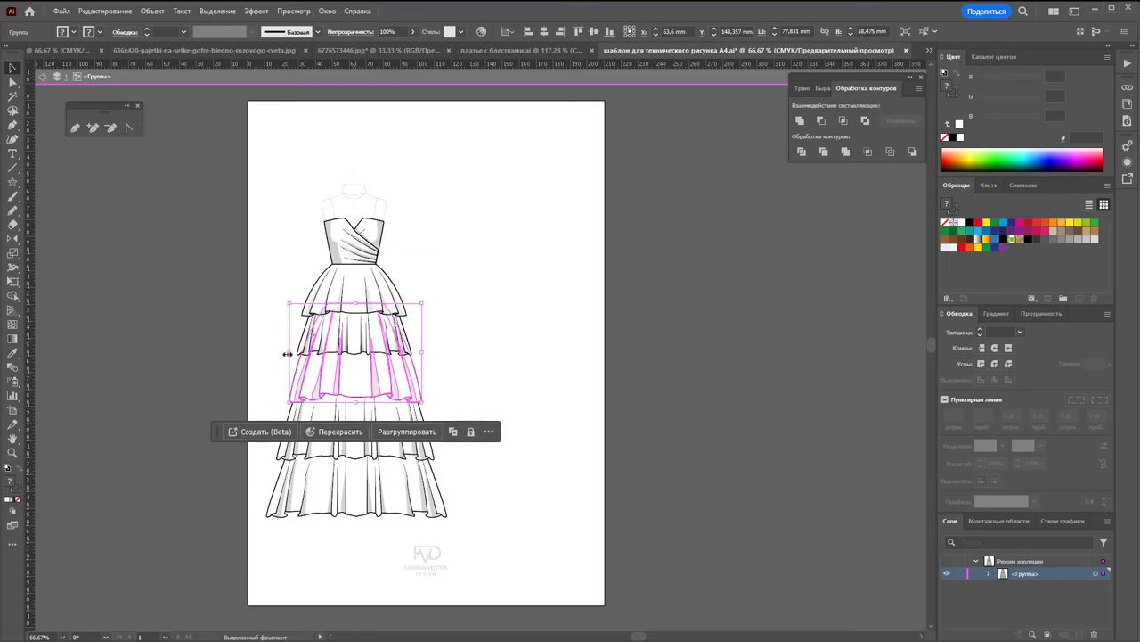
drag(285, 356, 293, 365)
click(458, 359)
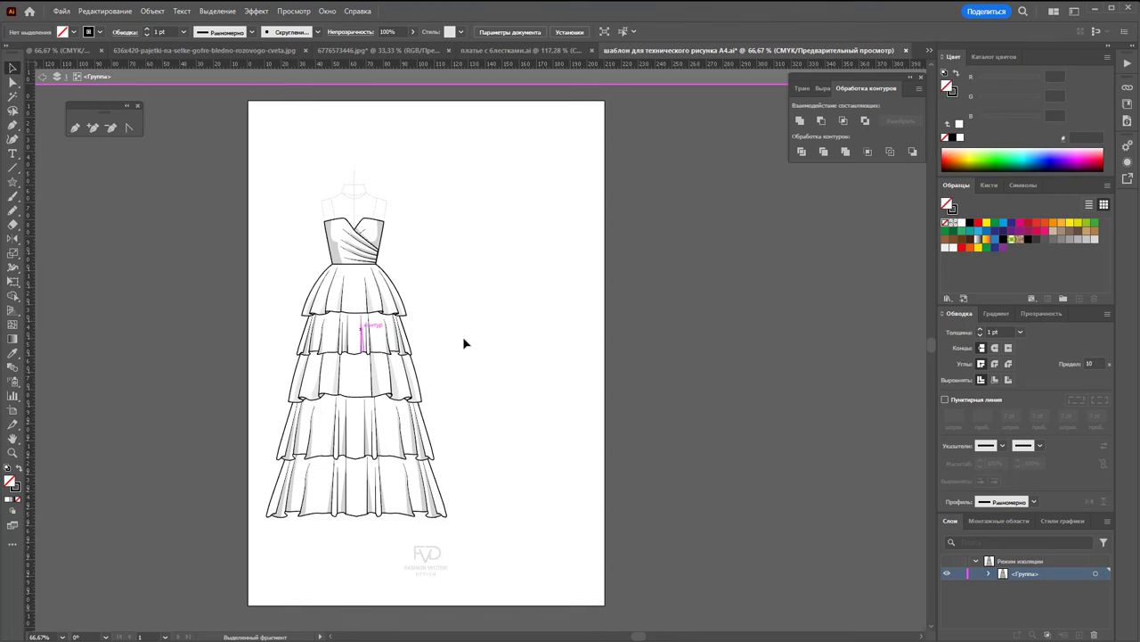
double_click(517, 346)
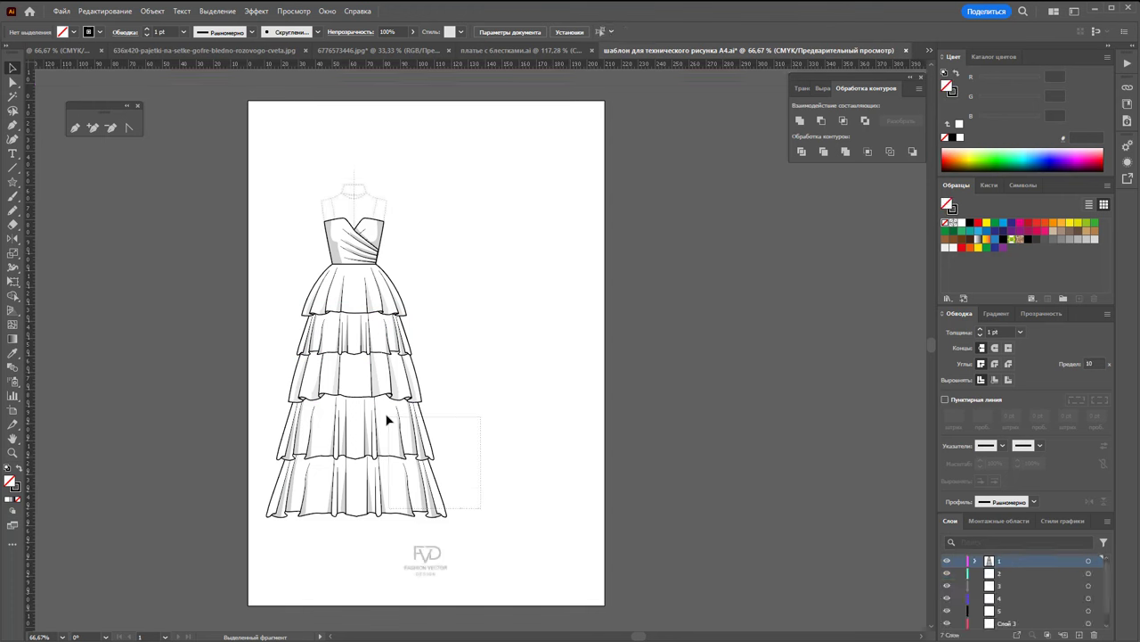
Test moving the dress and lower tiers right, undoing to keep the dress on the croquis
click(387, 448)
drag(387, 448, 649, 433)
key(ctrl+z)
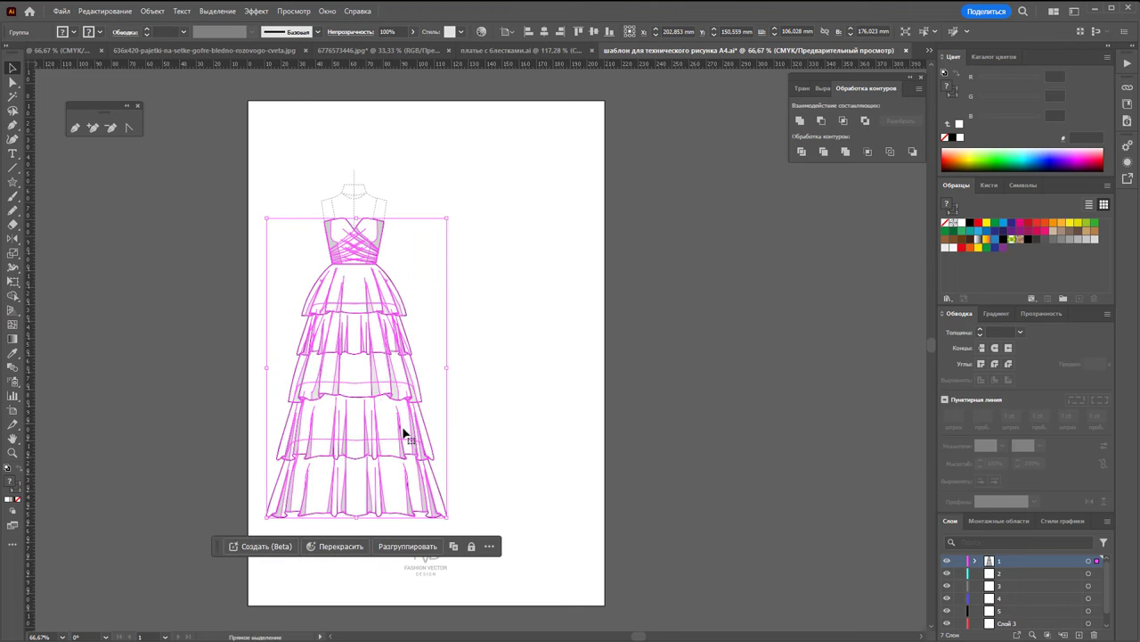
double_click(386, 395)
mouse_move(374, 437)
mouse_down()
mouse_move(588, 455)
mouse_move(692, 441)
mouse_move(368, 455)
mouse_up()
double_click(562, 420)
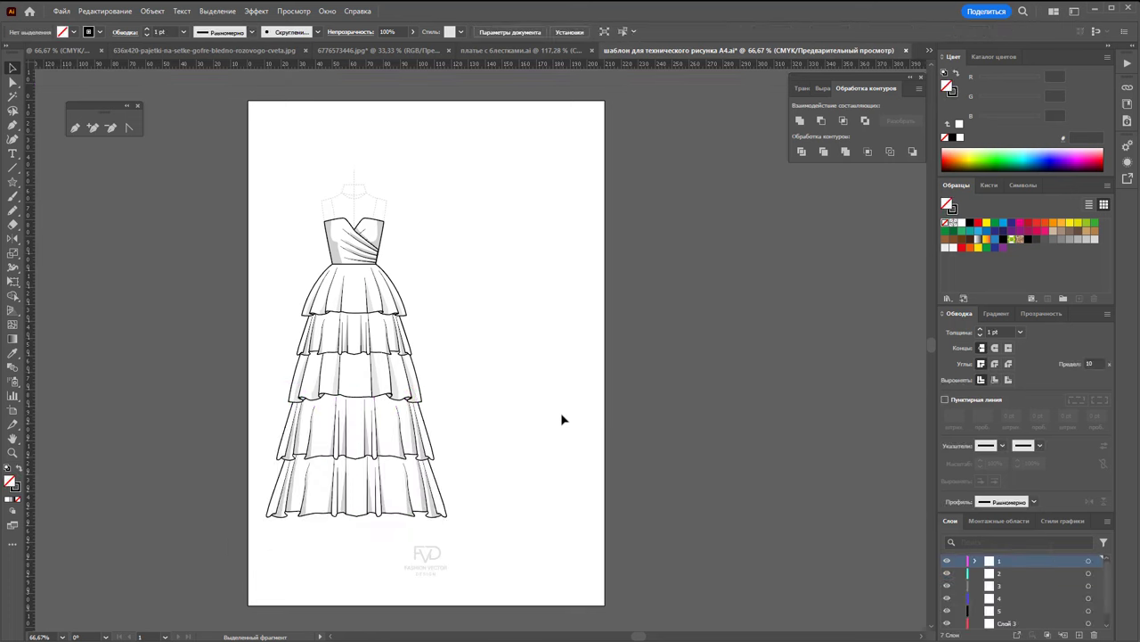
mouse_move(542, 471)
mouse_down()
mouse_move(356, 343)
mouse_move(581, 368)
mouse_up()
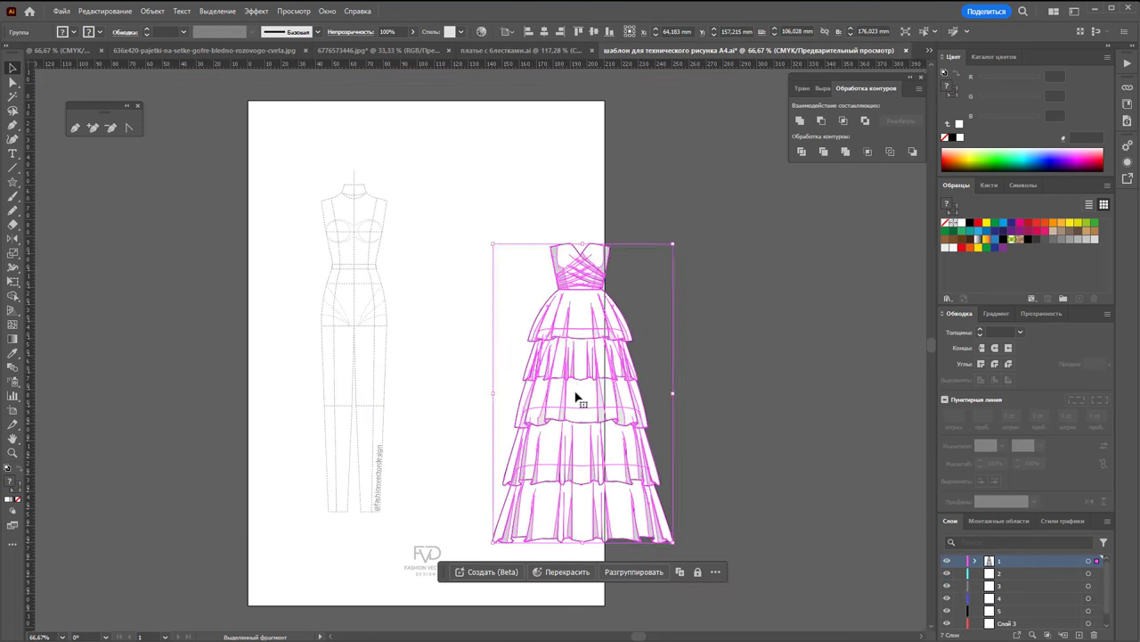
key(ctrl+z)
key(ctrl+z)
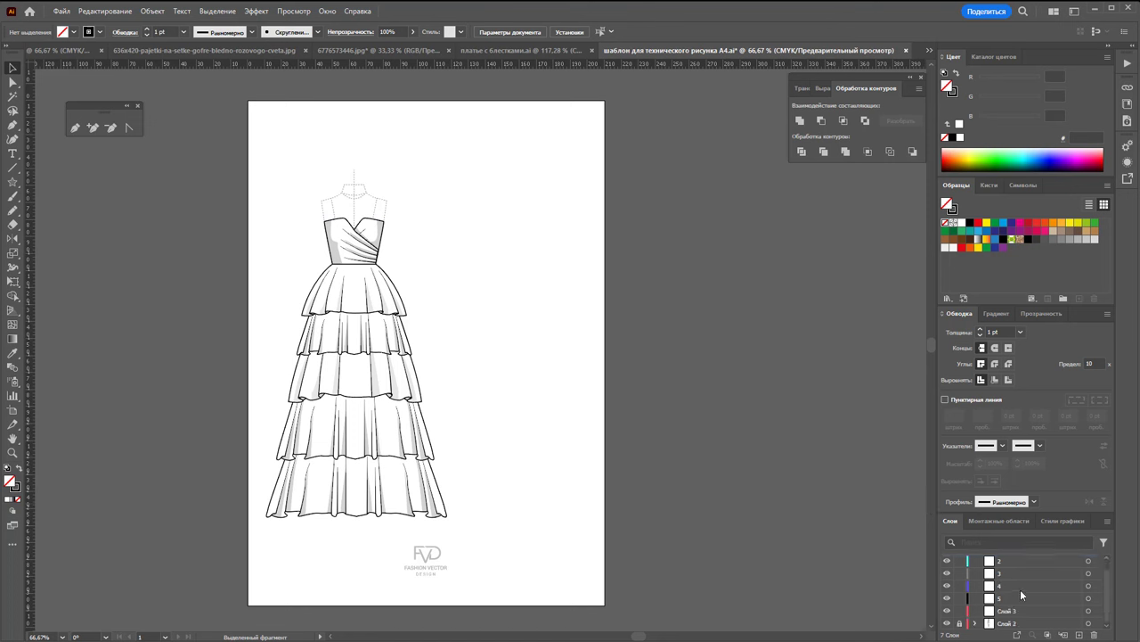
Delete layers 2 through 5 and Слой 3 from the Layers panel
click(1018, 610)
shift+click(1005, 576)
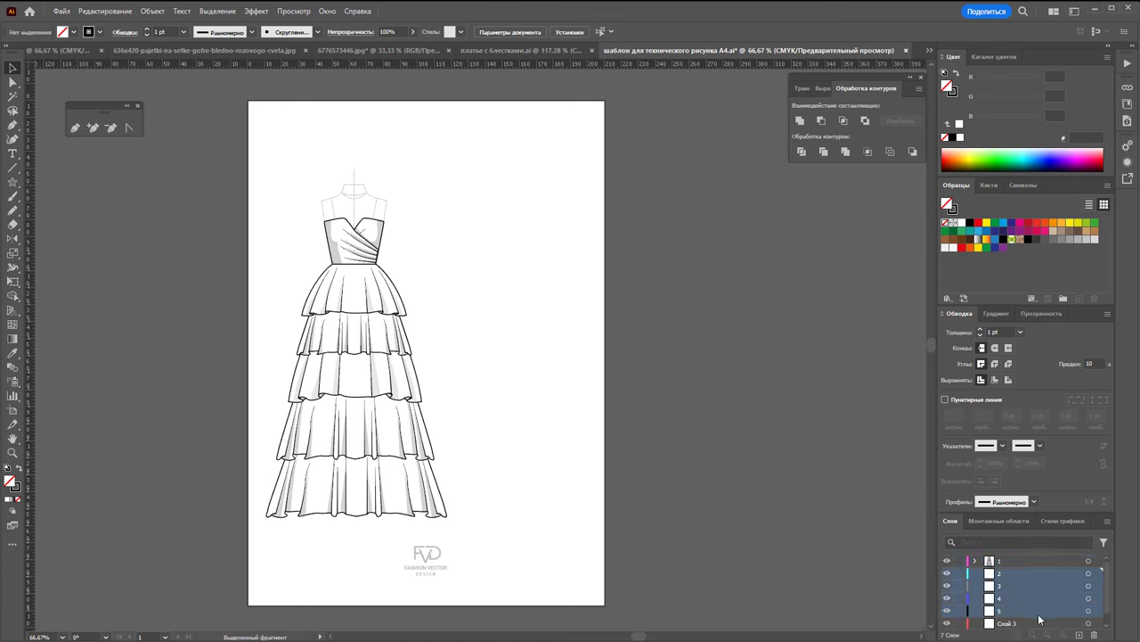
scroll(1037, 596, down, 1)
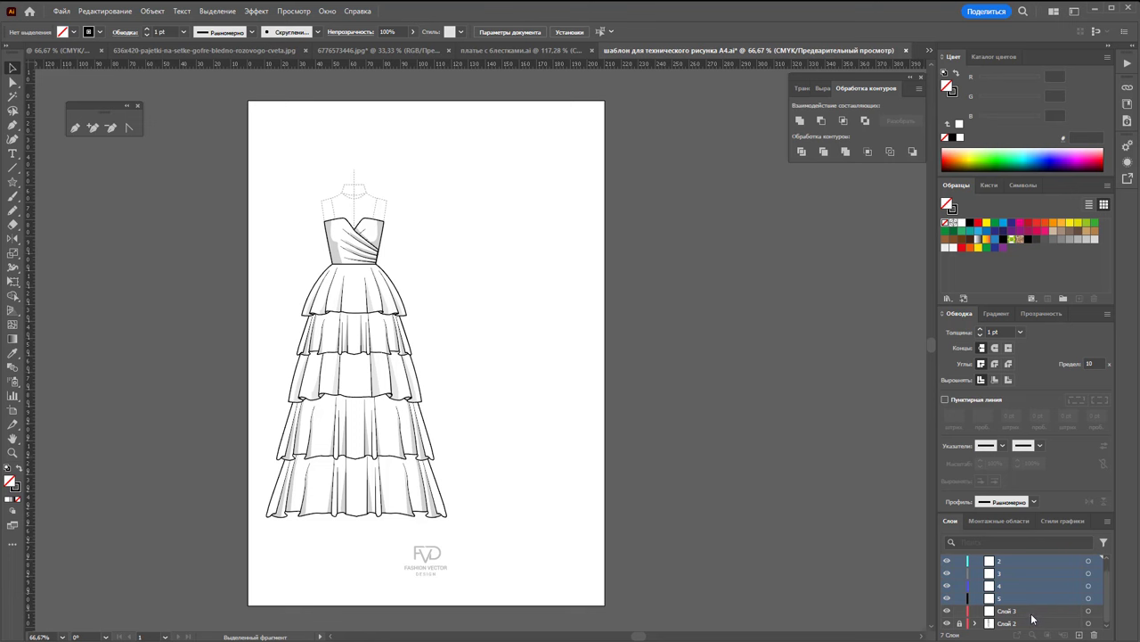
shift+click(1032, 613)
click(1095, 635)
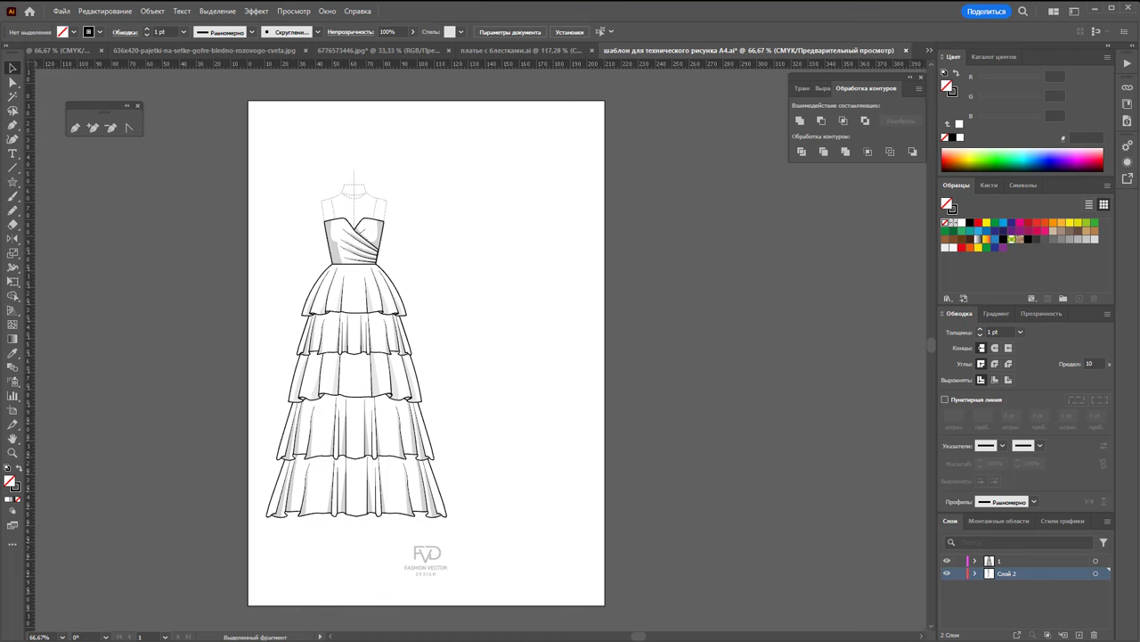
Select the whole dress and place a duplicate copy beside it on the right
click(13, 81)
drag(235, 133, 529, 537)
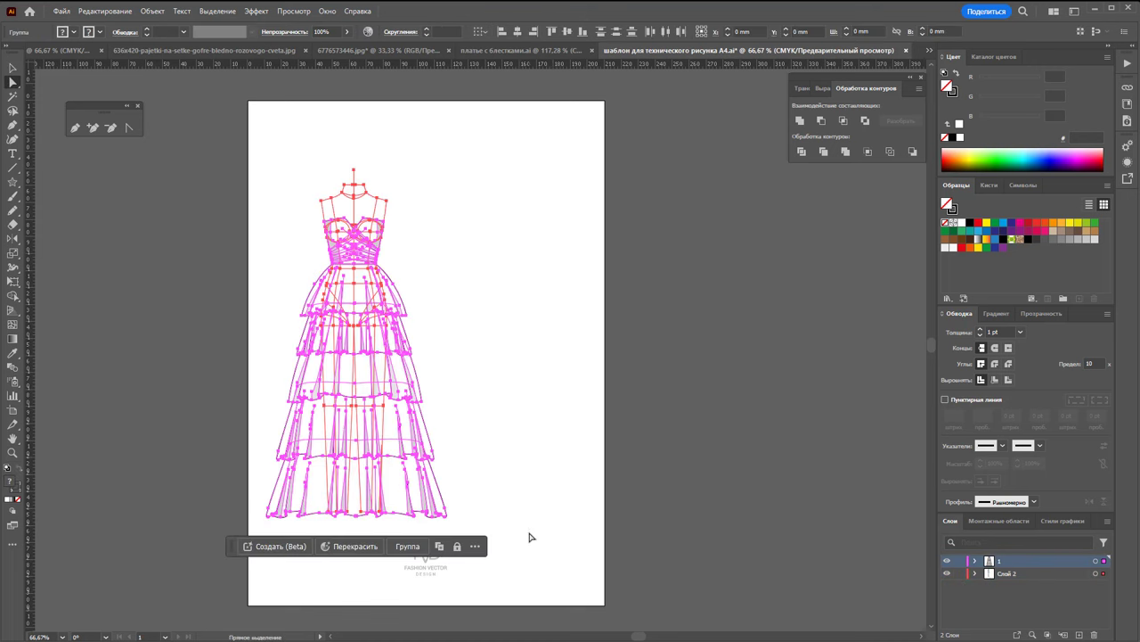
click(12, 67)
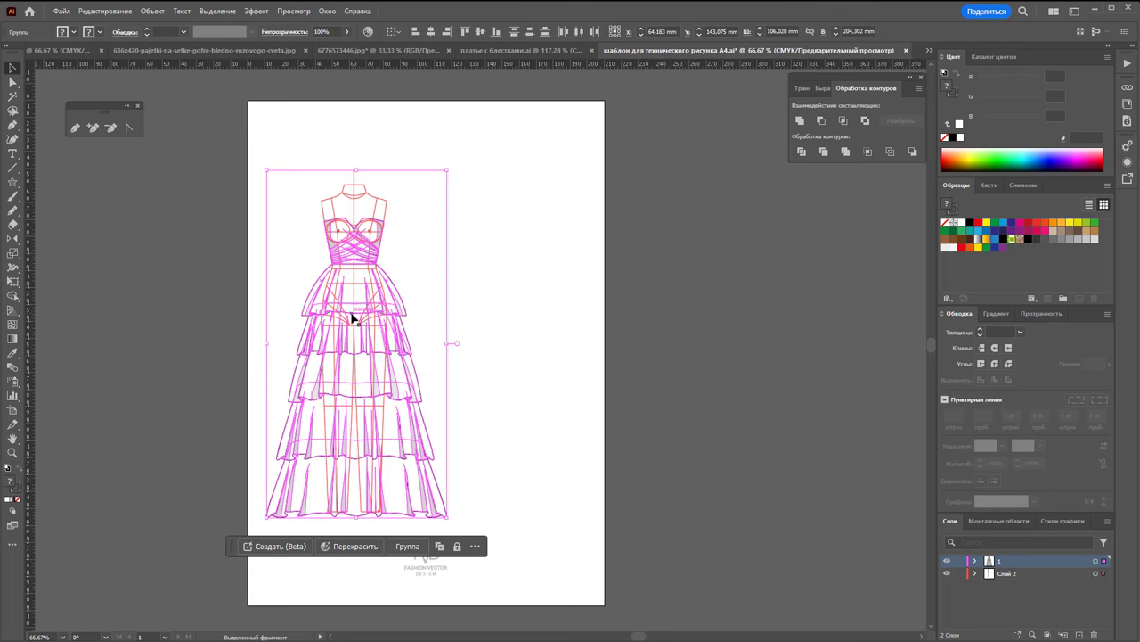
drag(352, 318, 554, 326)
click(665, 350)
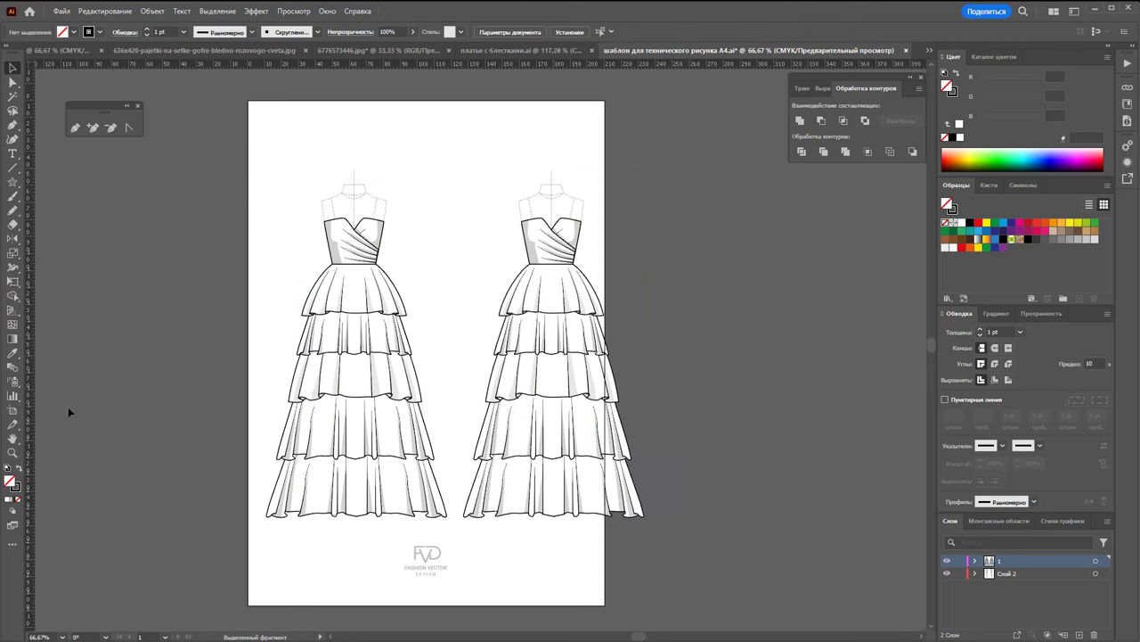
click(13, 409)
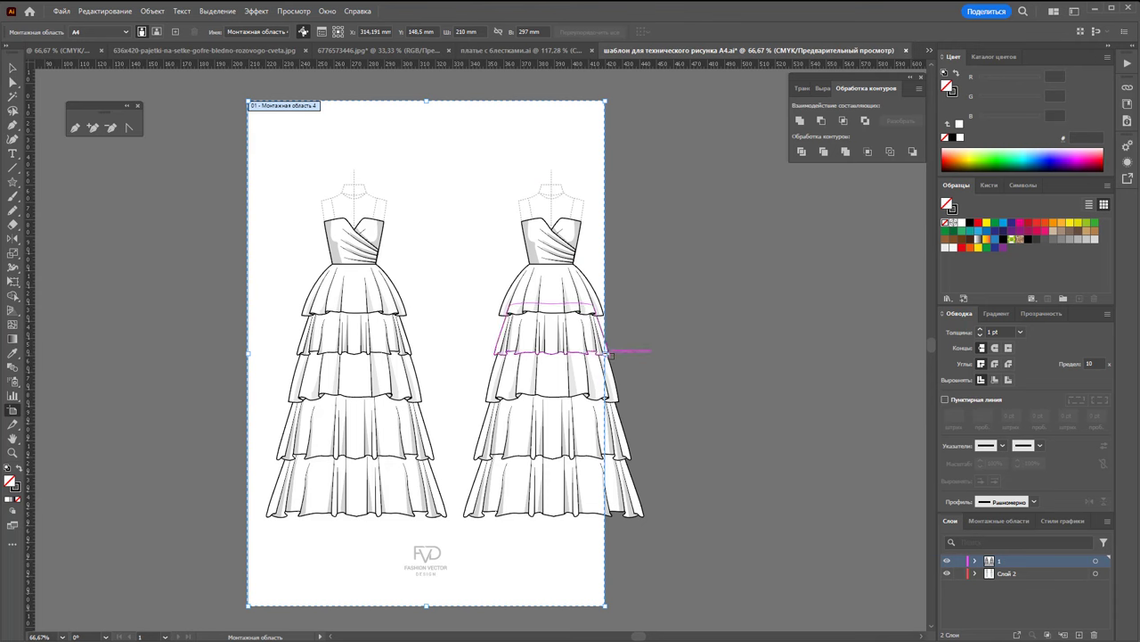
Widen the artboard to 245.68 mm and centre the FVD logo at the bottom
drag(606, 363, 666, 367)
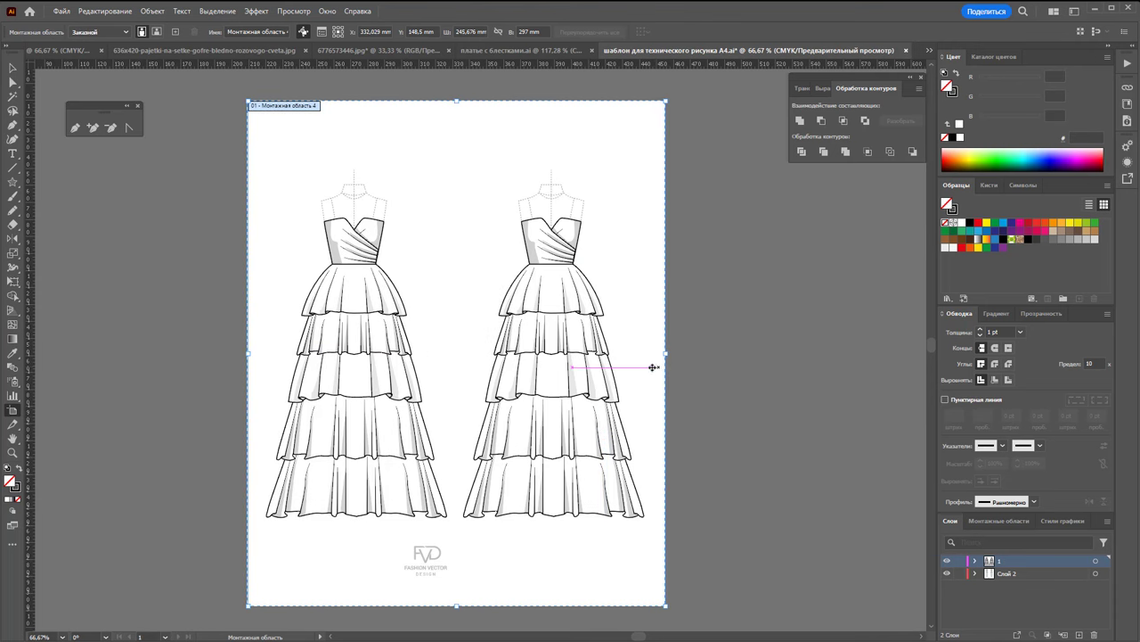
key(a)
drag(491, 601, 382, 533)
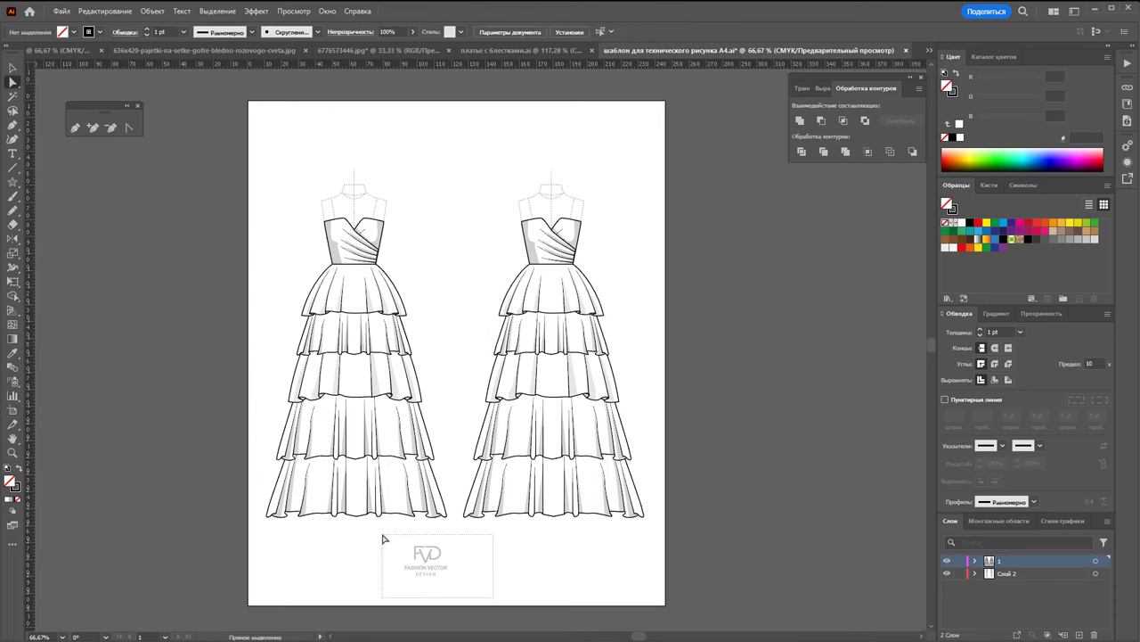
click(11, 70)
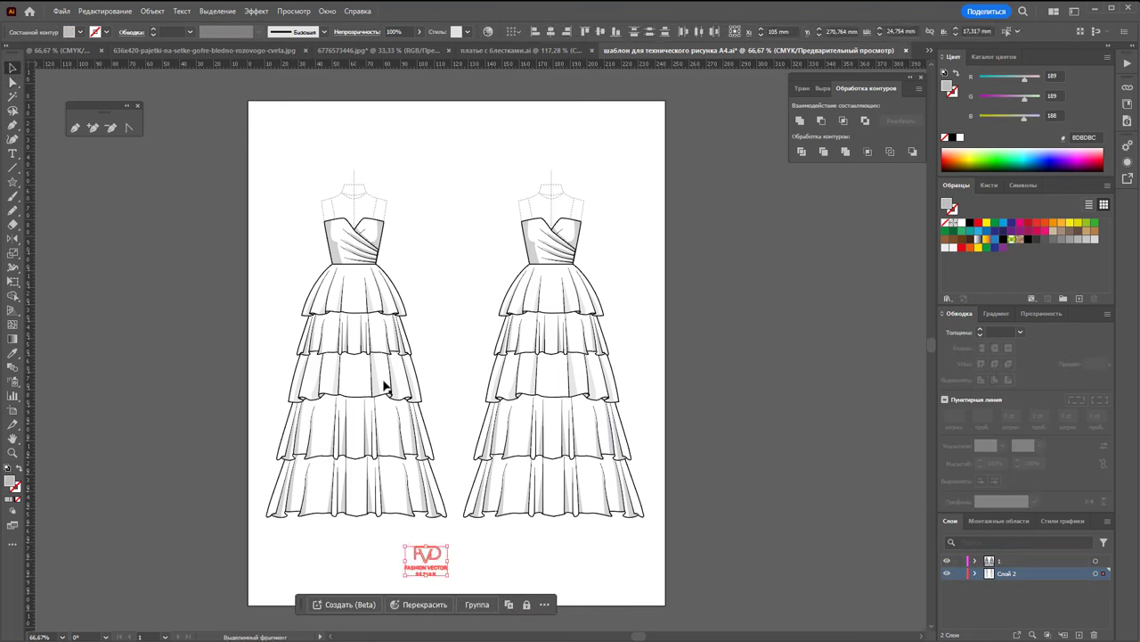
drag(429, 557, 457, 575)
click(585, 555)
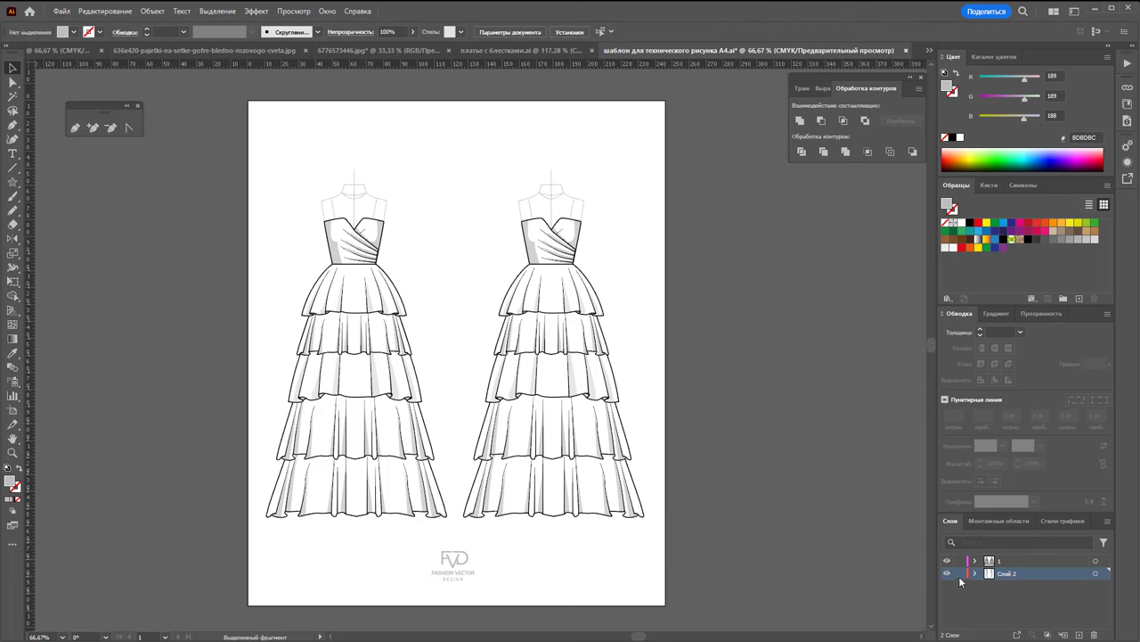
On layer 1, fill the right dress's bodice with a light grey swatch
click(1002, 561)
click(573, 365)
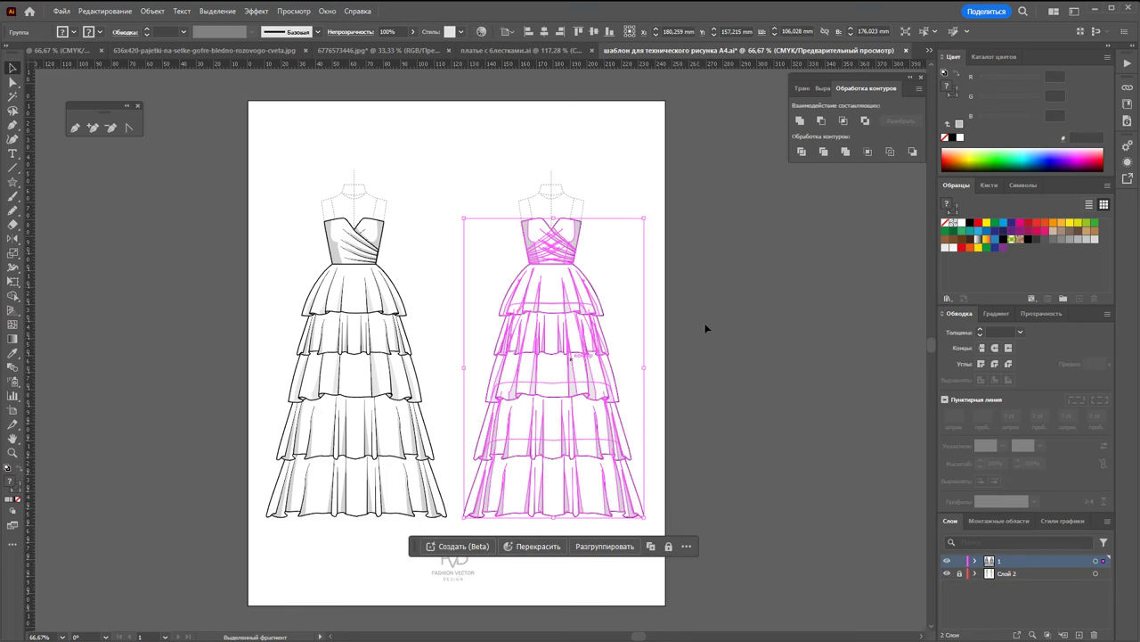
click(703, 323)
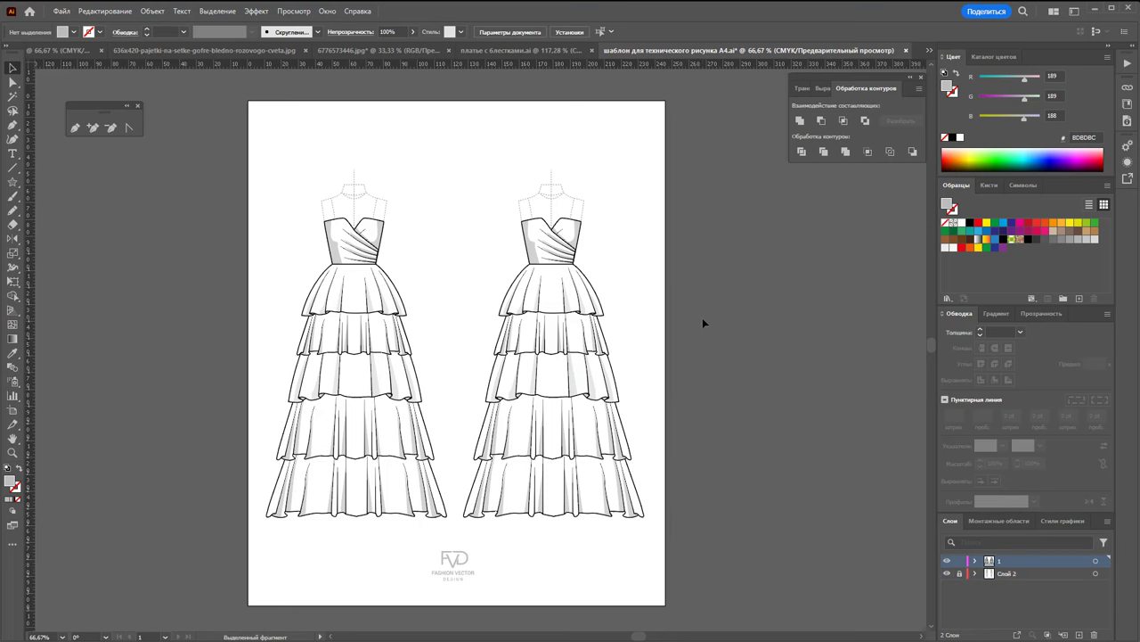
click(13, 451)
drag(550, 240, 773, 257)
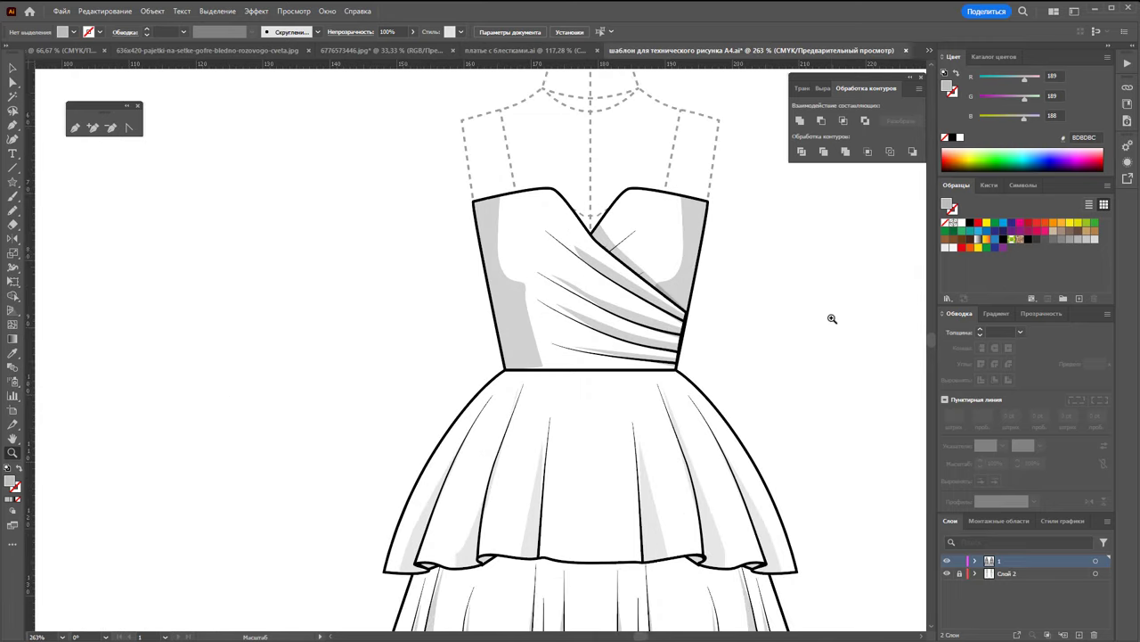
scroll(832, 318, up, 2)
click(13, 82)
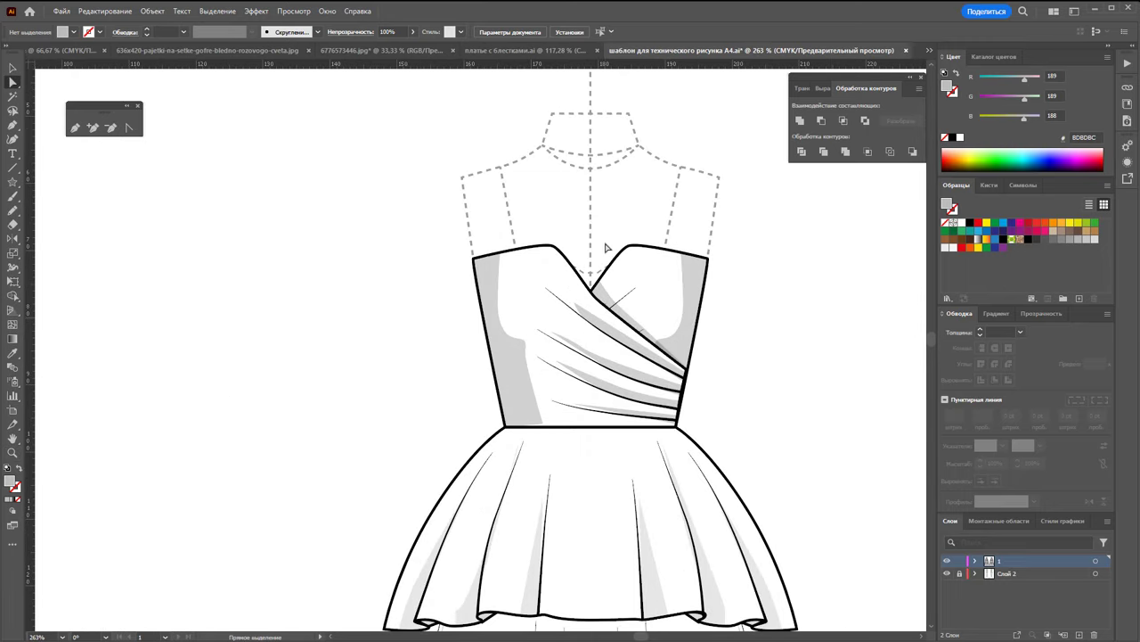
click(540, 260)
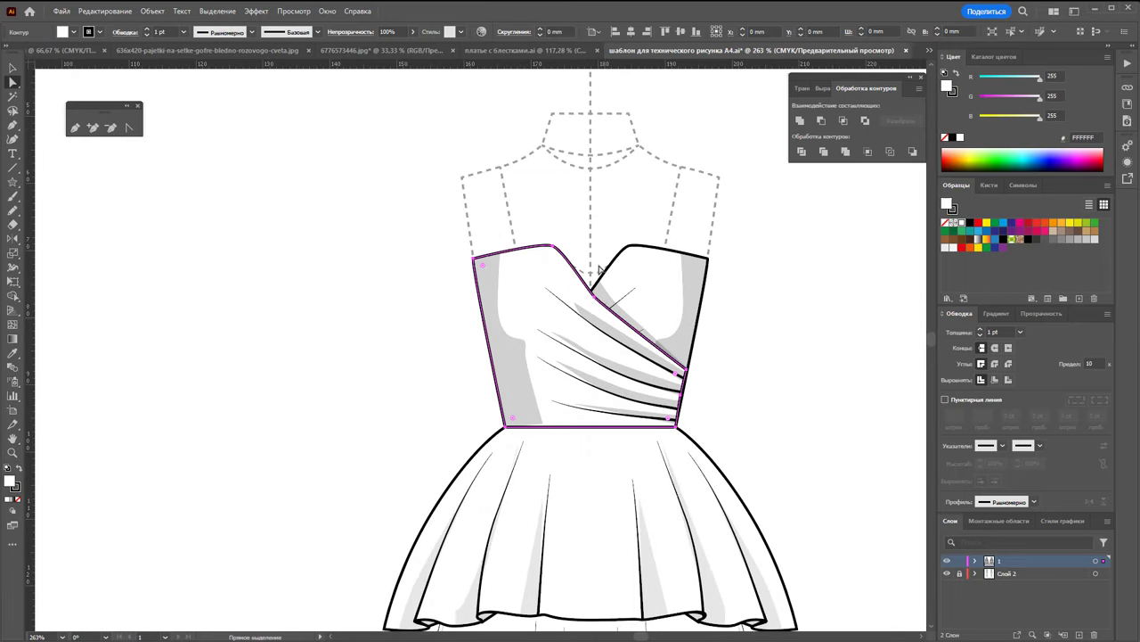
click(1087, 239)
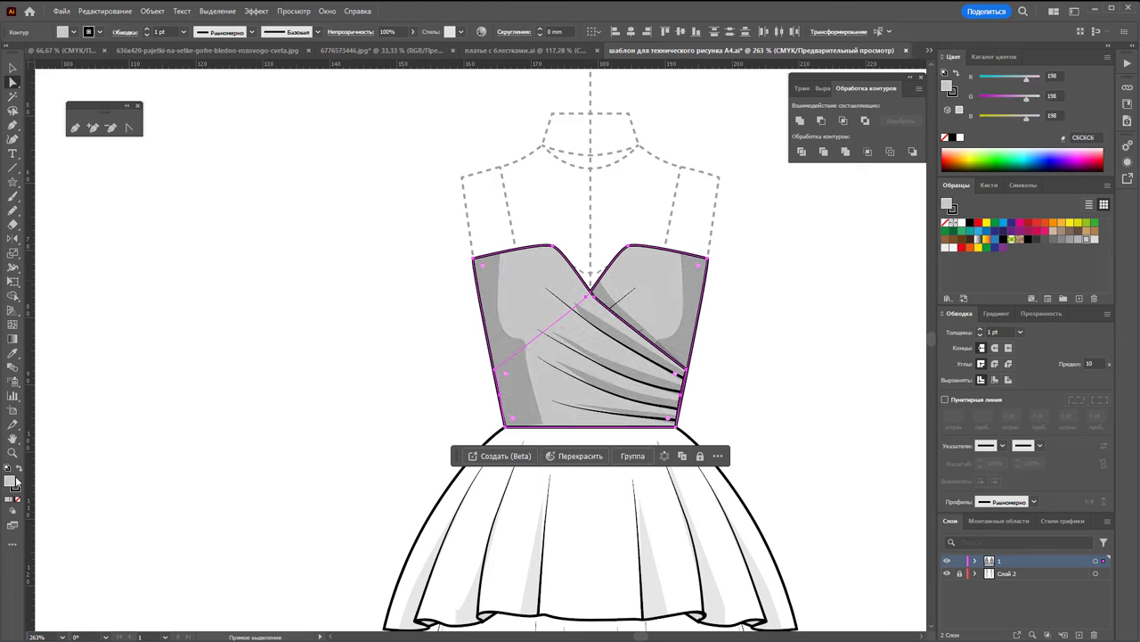
Adjust the fill colour to a bluish grey C2C6CC in the Color Picker
double_click(9, 483)
click(965, 133)
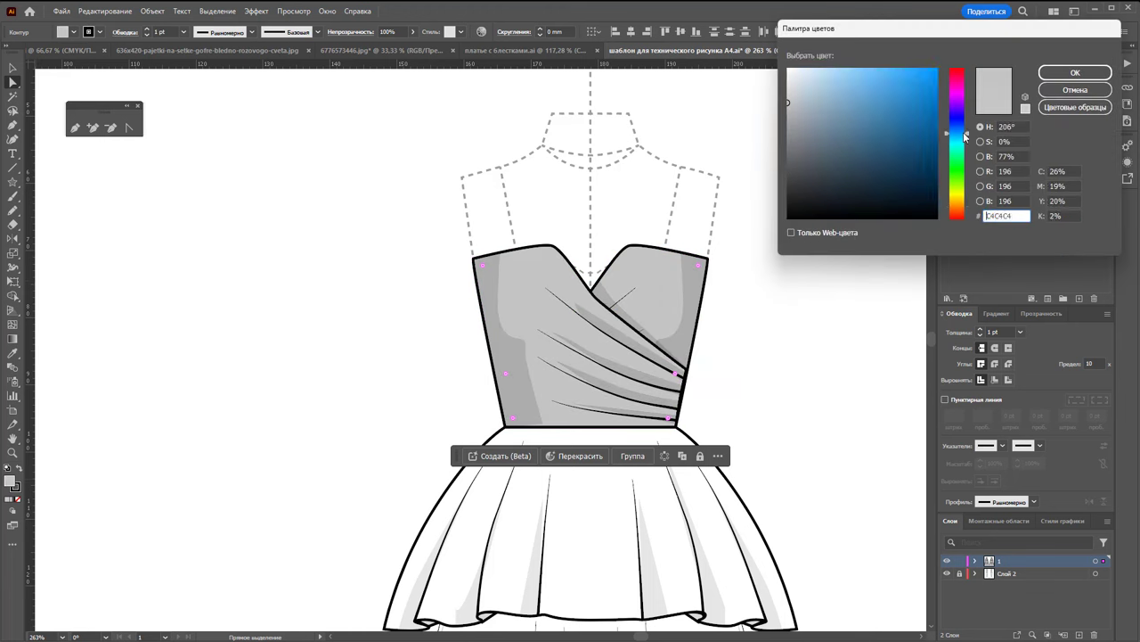
drag(965, 134, 966, 132)
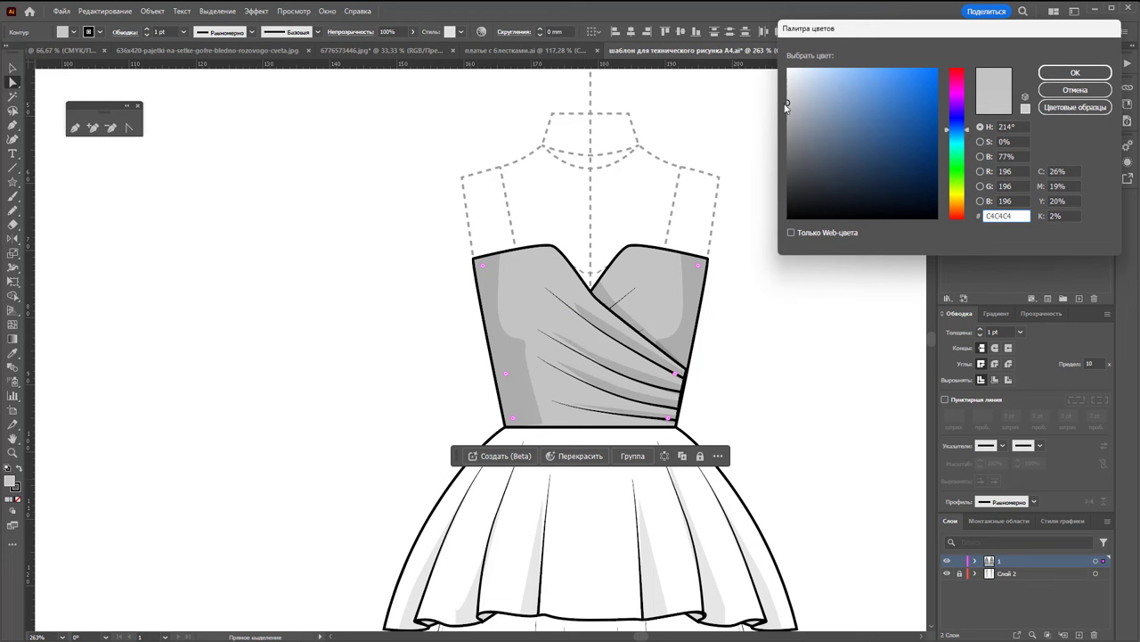
drag(786, 107, 795, 97)
click(1076, 72)
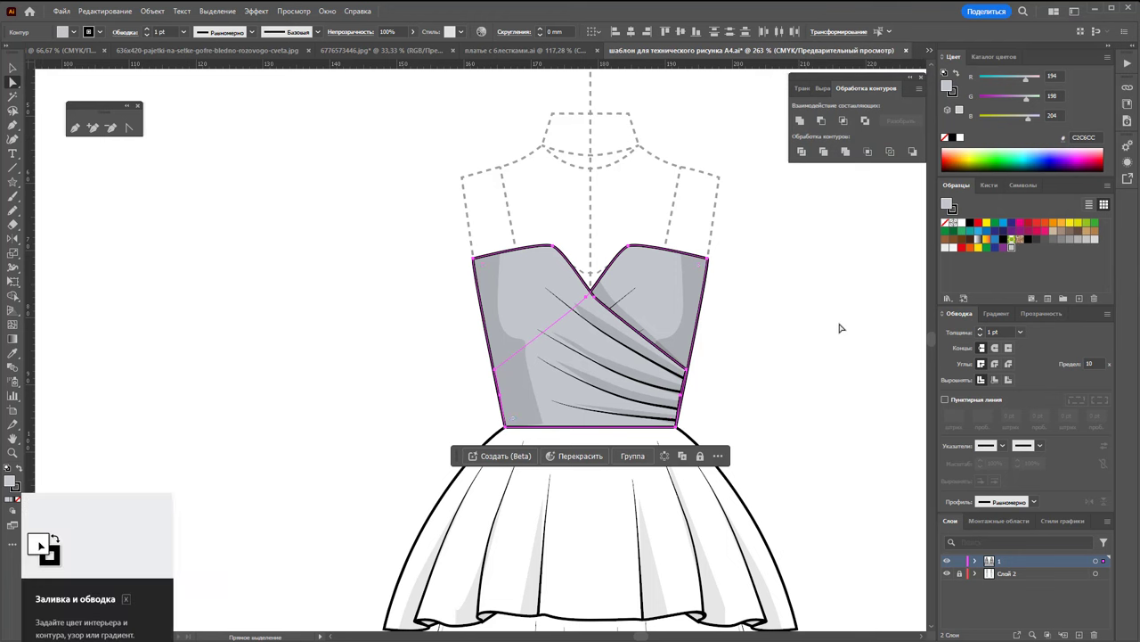
Select all five skirt tiers of the right dress and fill them light grey
click(745, 402)
key(z)
alt+click(687, 484)
alt+click(567, 445)
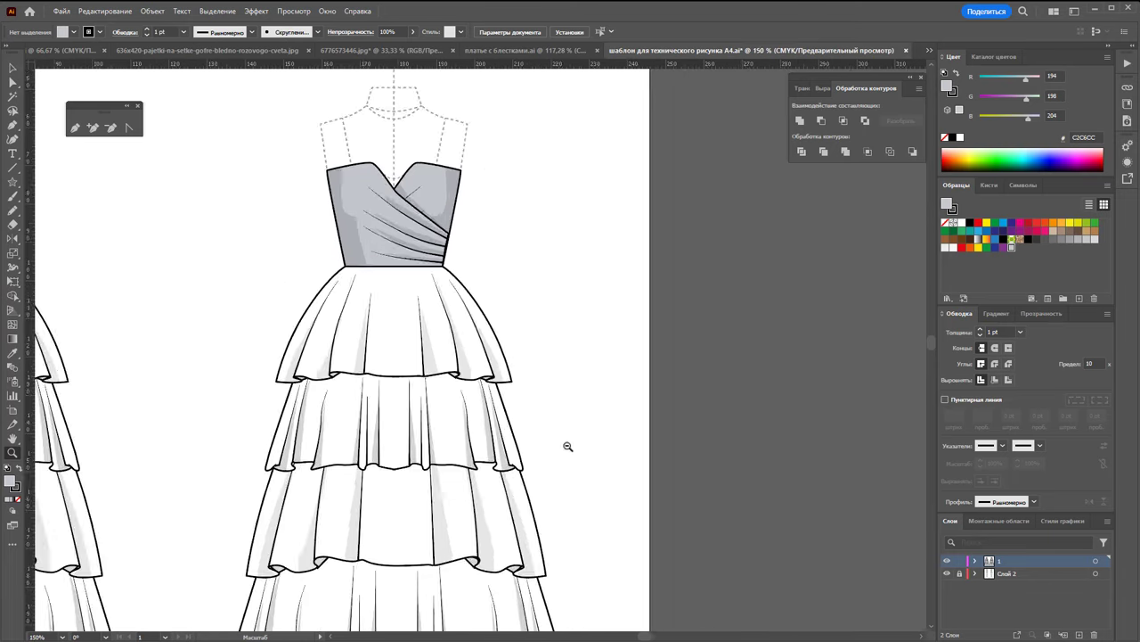
alt+click(509, 443)
click(12, 81)
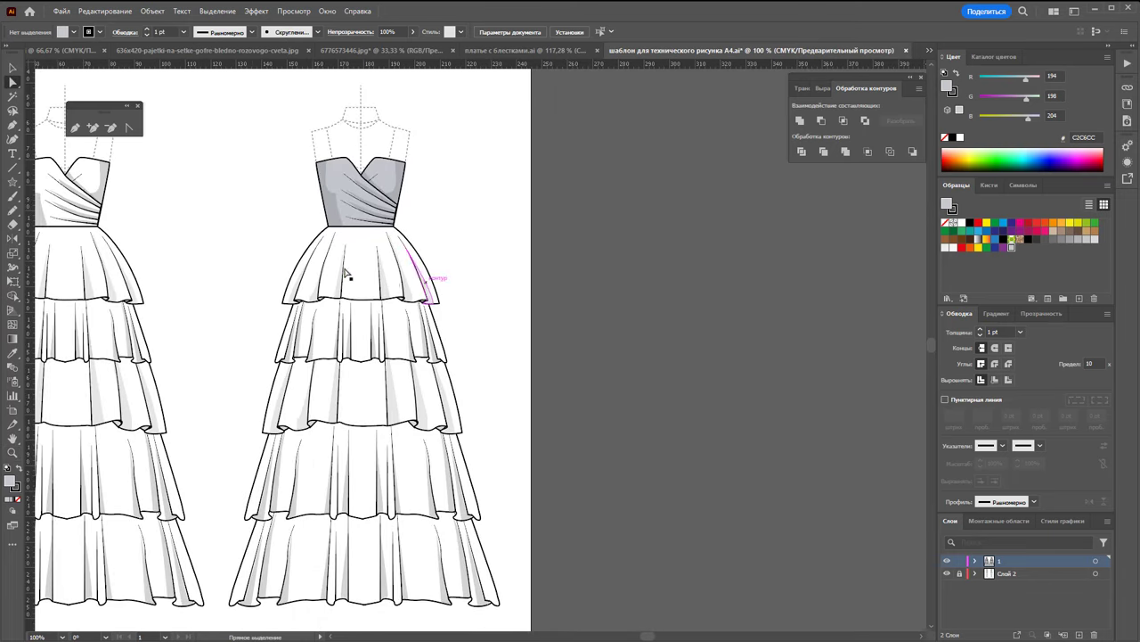
click(359, 258)
shift+click(369, 322)
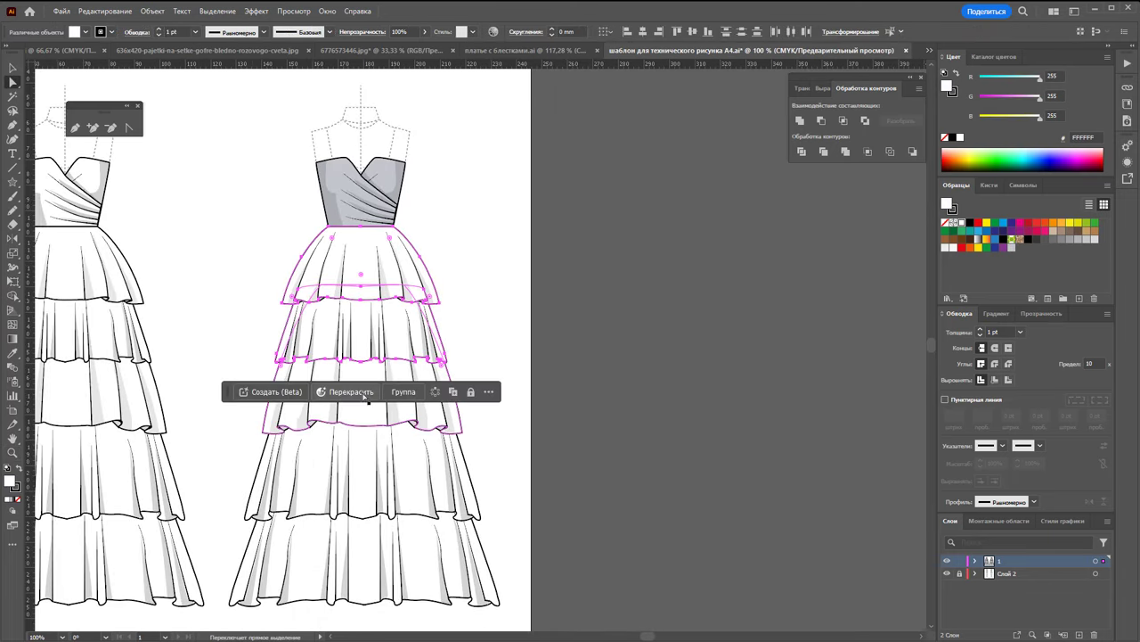
shift+click(363, 415)
shift+click(364, 481)
shift+click(365, 539)
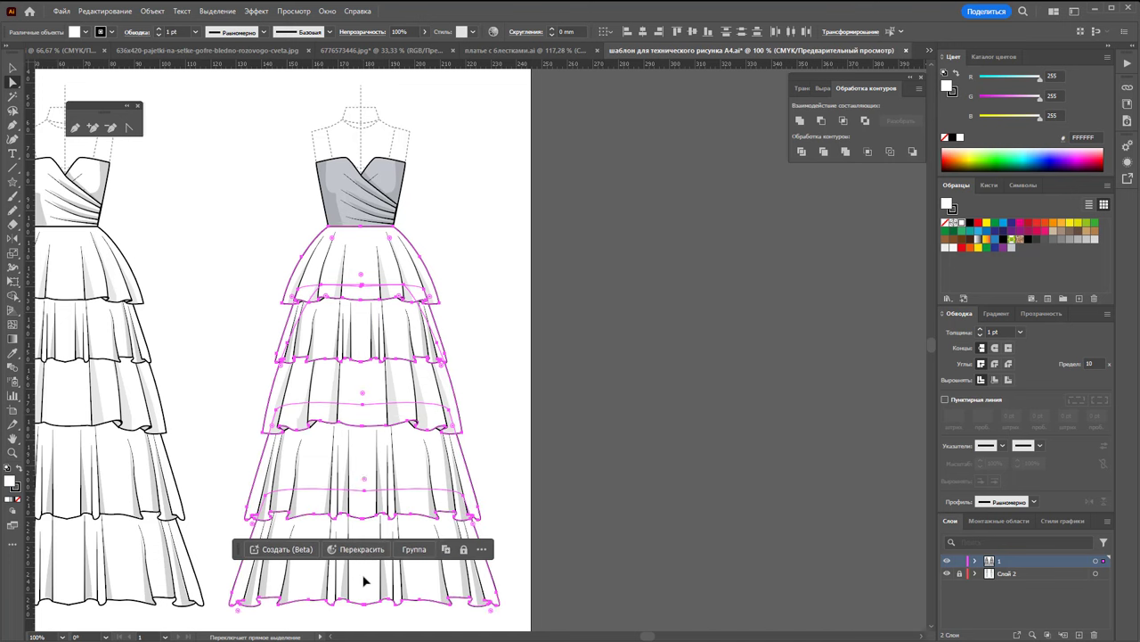
click(1011, 242)
click(639, 264)
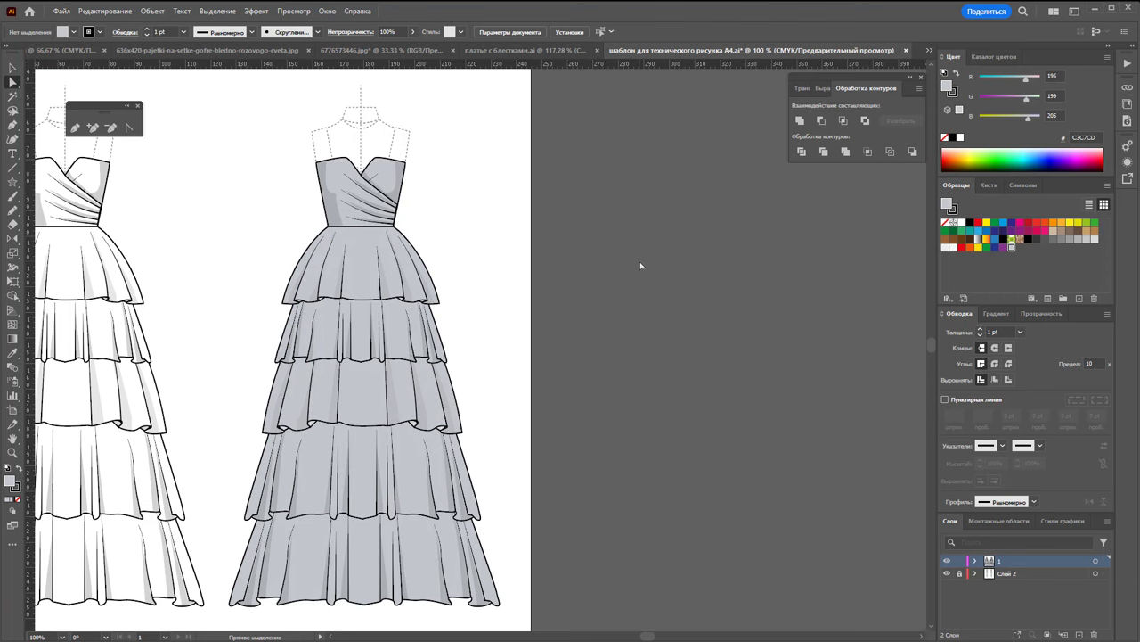
Magic Wand the peplum's fold shading and lower its opacity
click(13, 67)
click(400, 310)
double_click(348, 265)
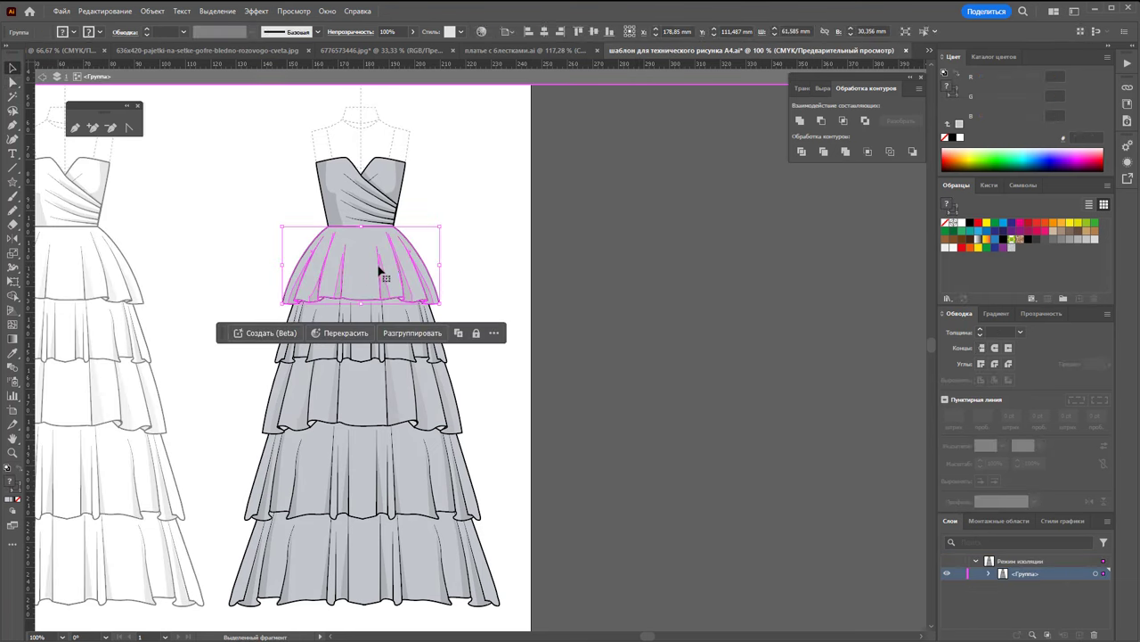
double_click(383, 268)
key(y)
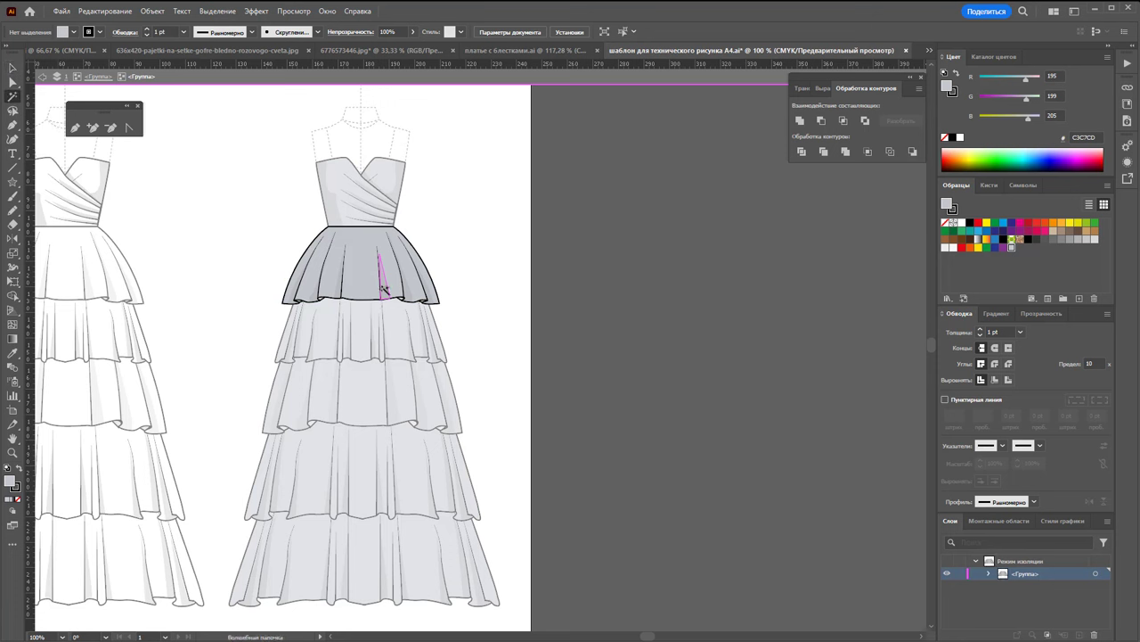
click(375, 287)
click(413, 31)
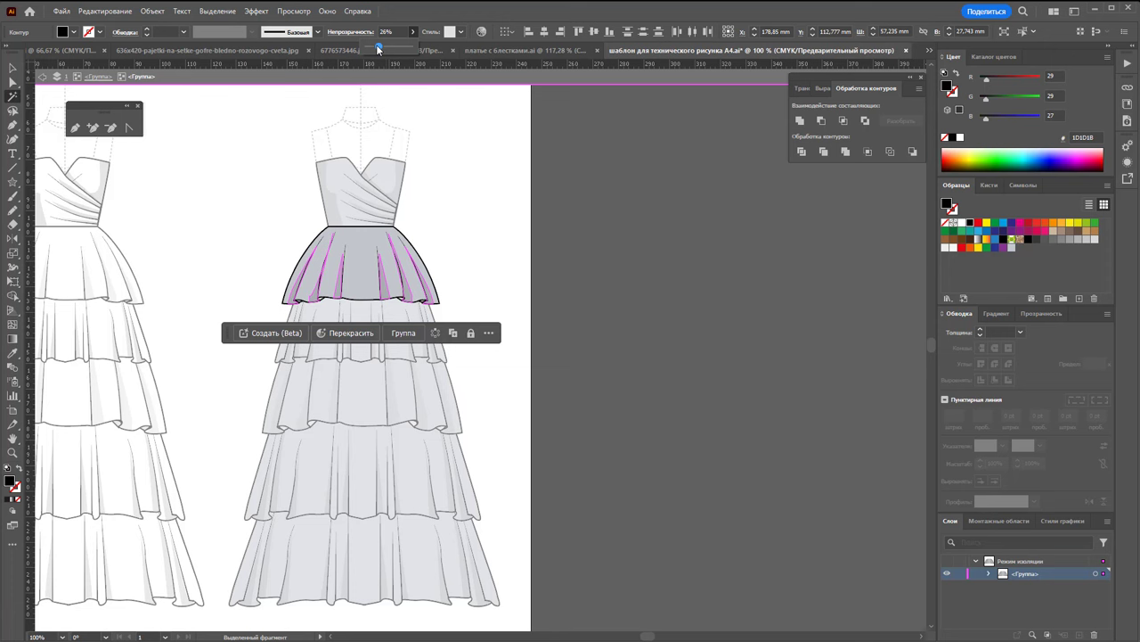
click(558, 233)
click(11, 68)
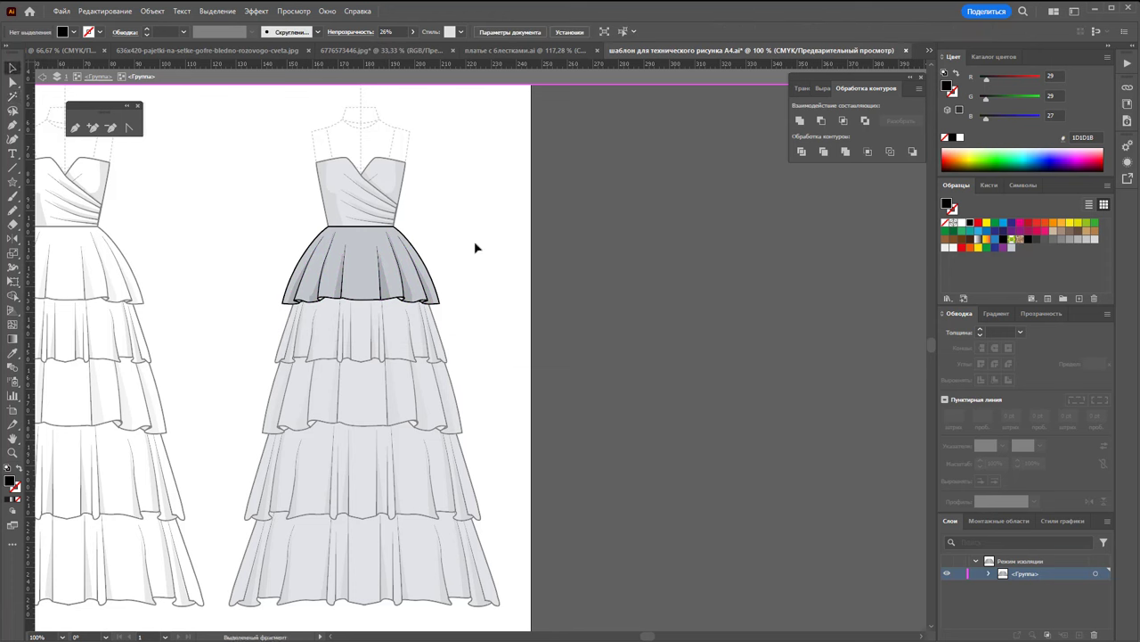
double_click(474, 243)
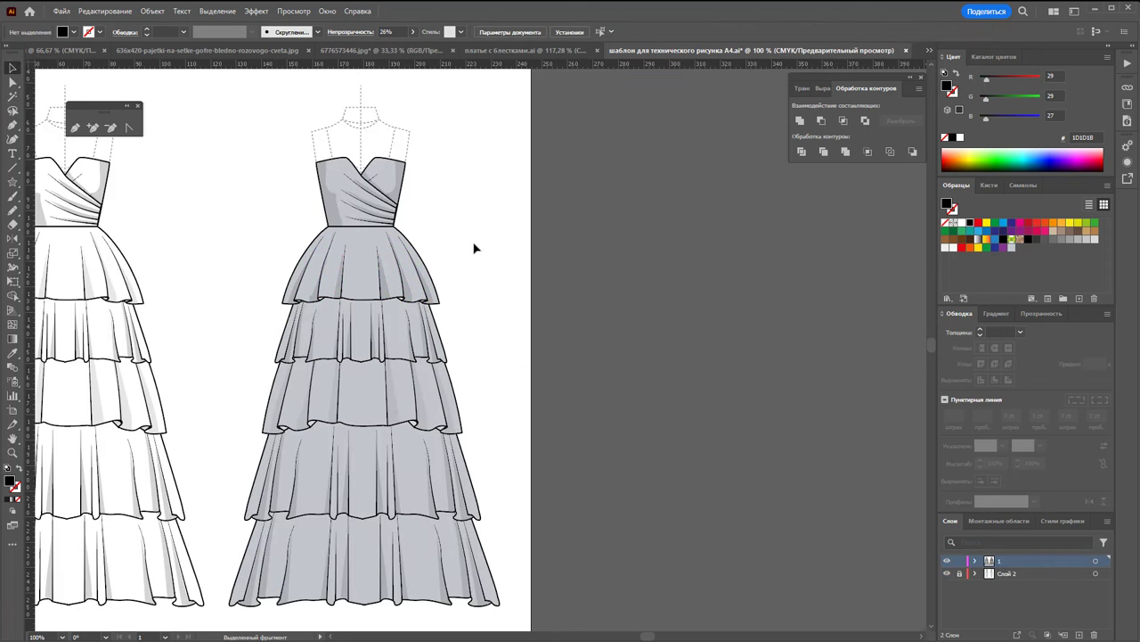
Set the second skirt tier's fold shading to 28% opacity, then exit isolation
click(412, 331)
double_click(400, 348)
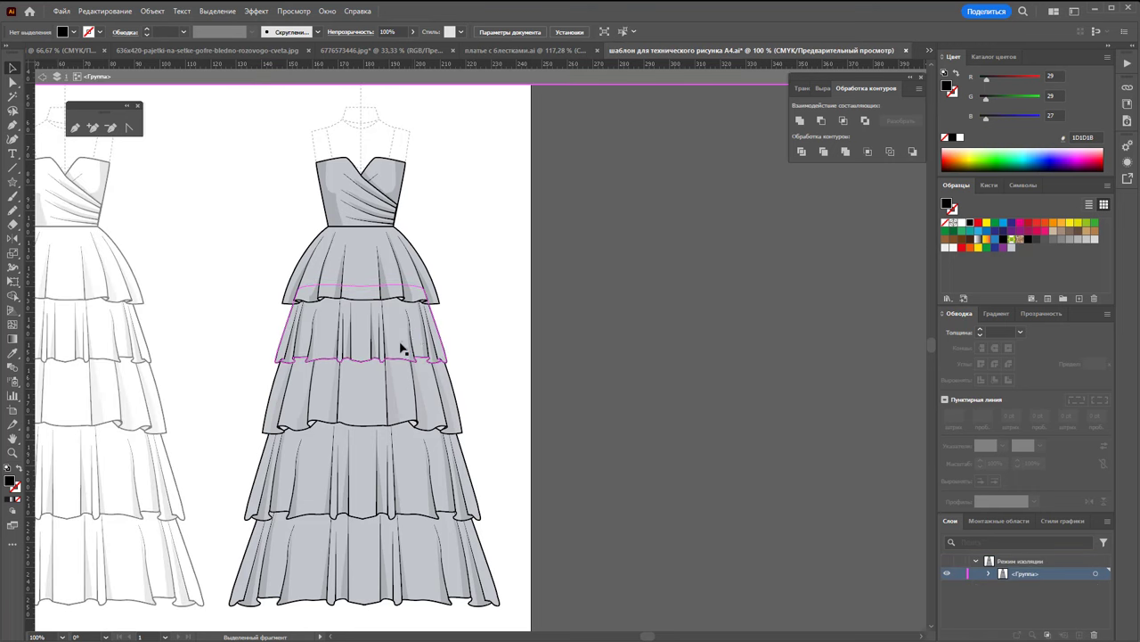
click(400, 341)
double_click(400, 341)
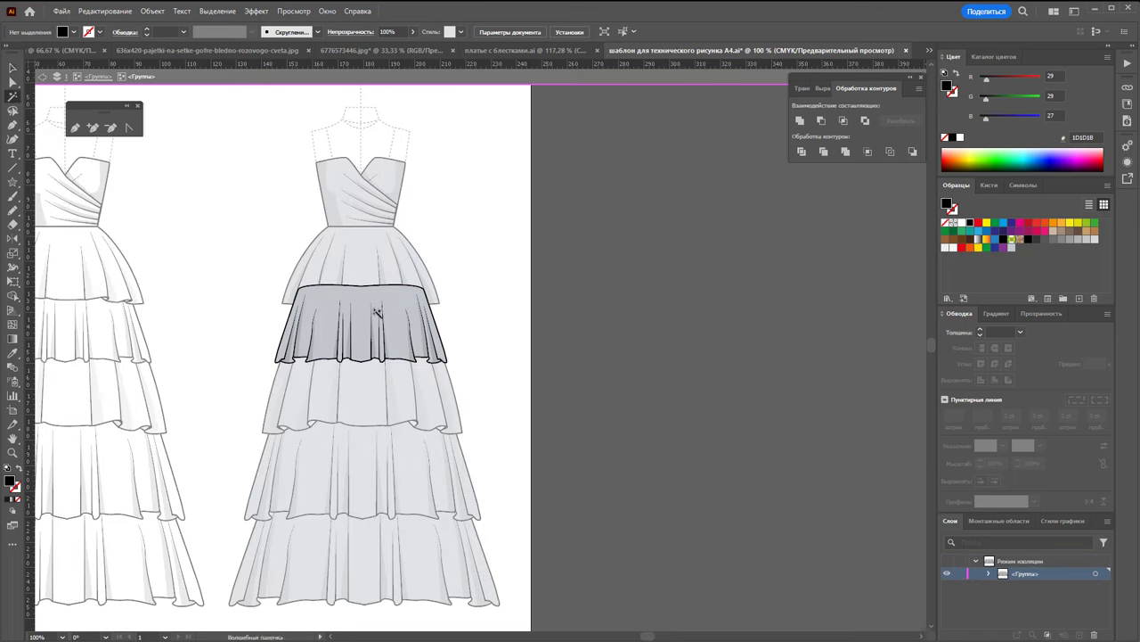
click(12, 96)
click(411, 350)
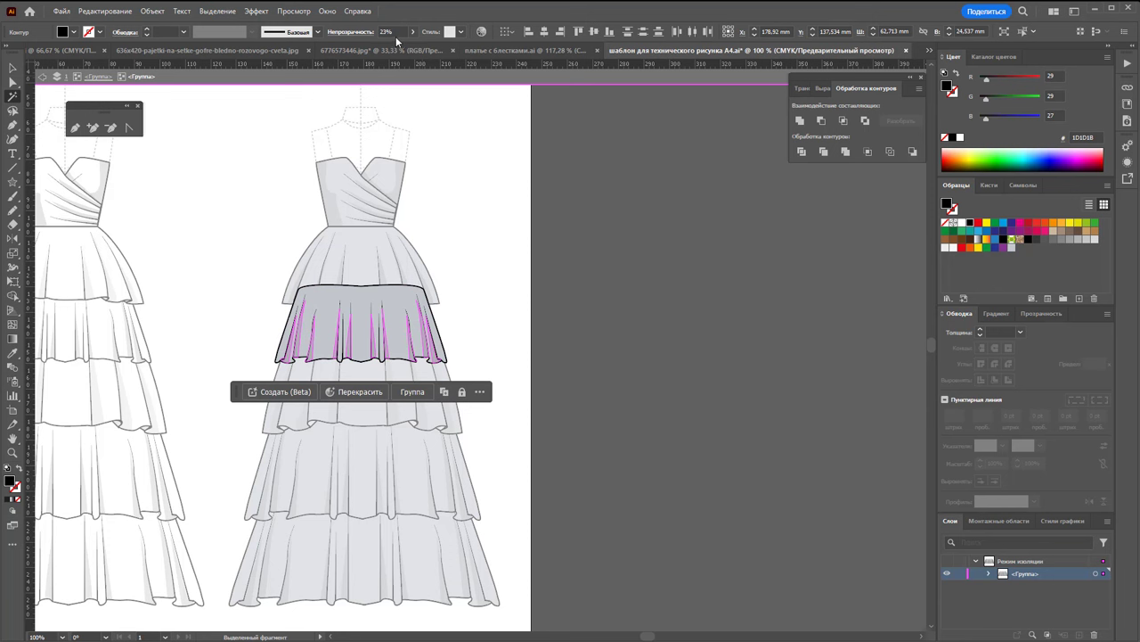
click(394, 35)
text(2)
click(12, 68)
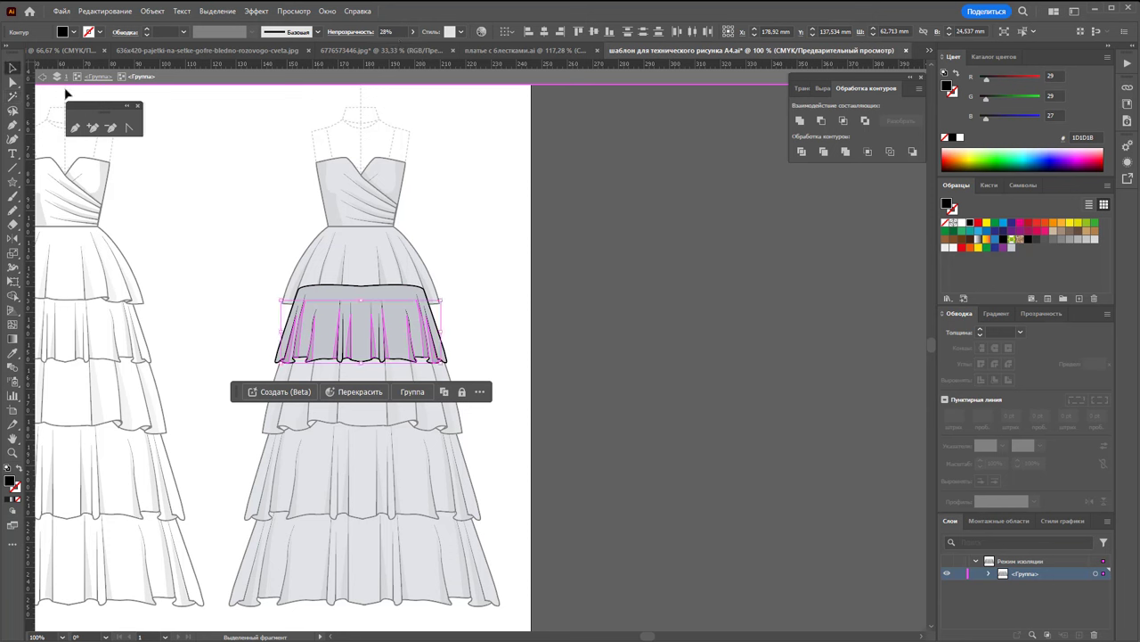
click(589, 268)
key(ctrl+z)
Pick out the third skirt tier, discarding an unwanted Magic Wand grey-fill selection
click(417, 392)
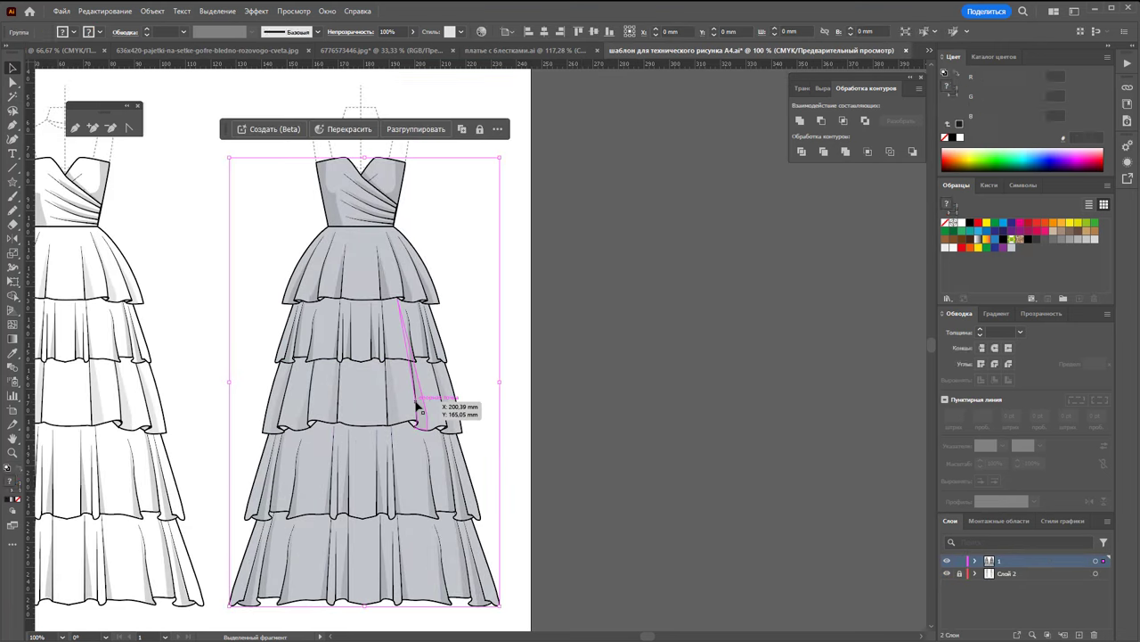
click(376, 406)
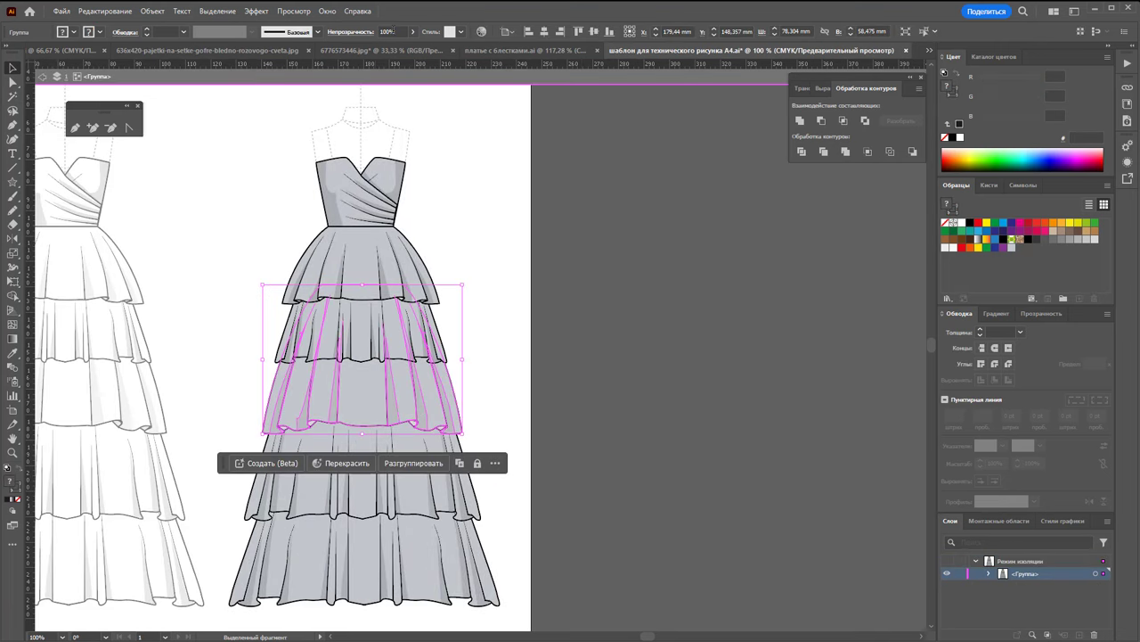
click(560, 357)
click(13, 95)
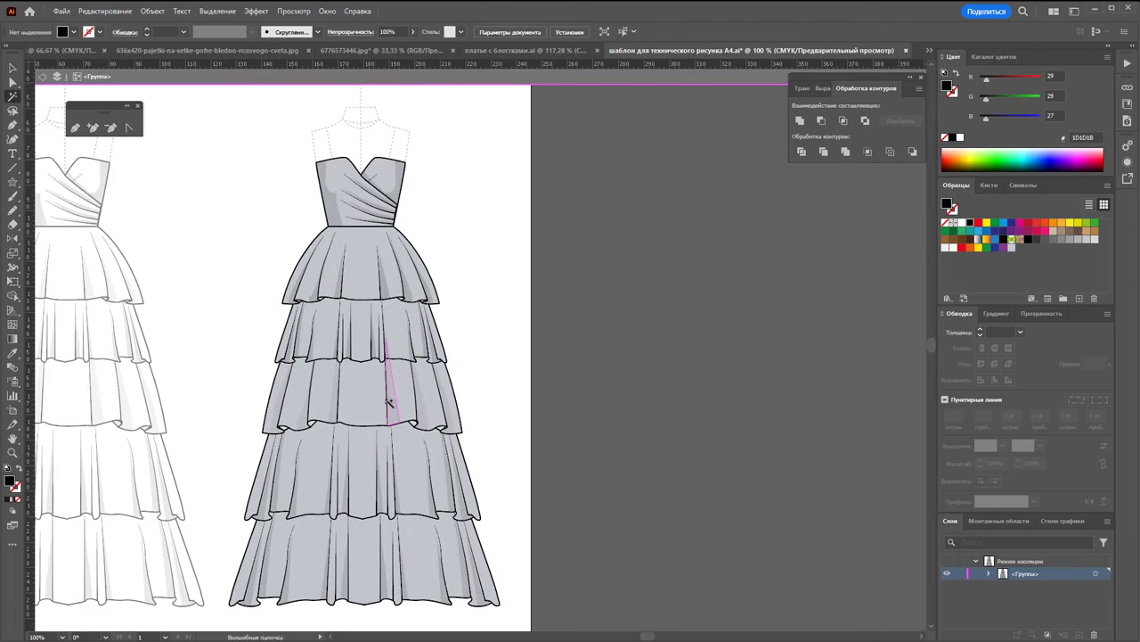
click(392, 403)
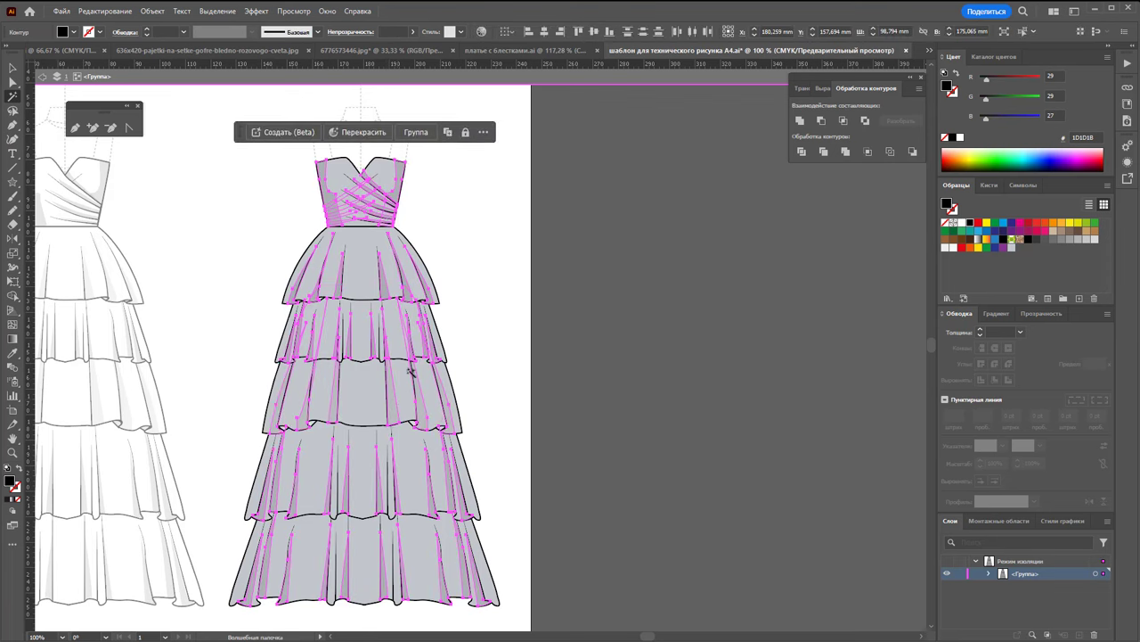
click(86, 205)
click(14, 67)
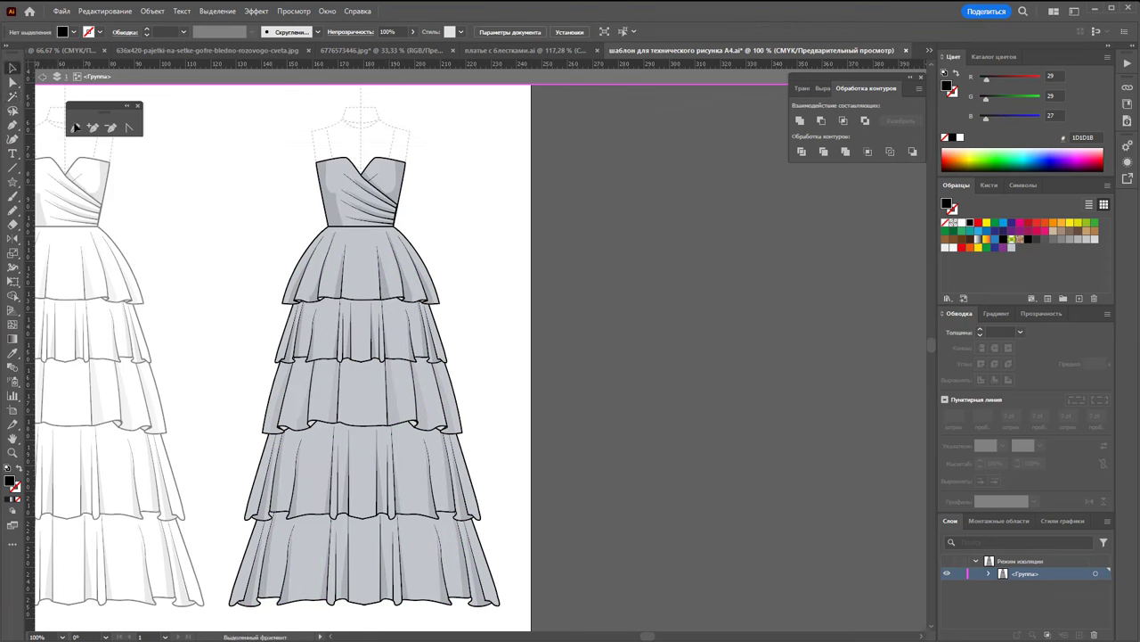
Set the third tier's fold shading to 30% opacity
double_click(357, 412)
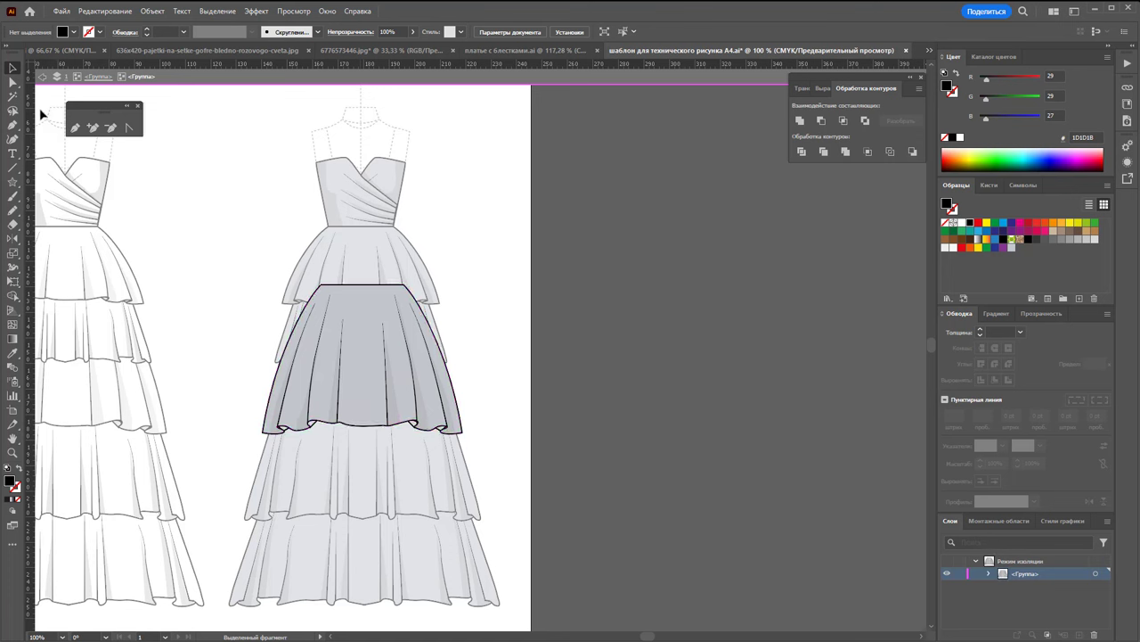
click(13, 96)
click(392, 403)
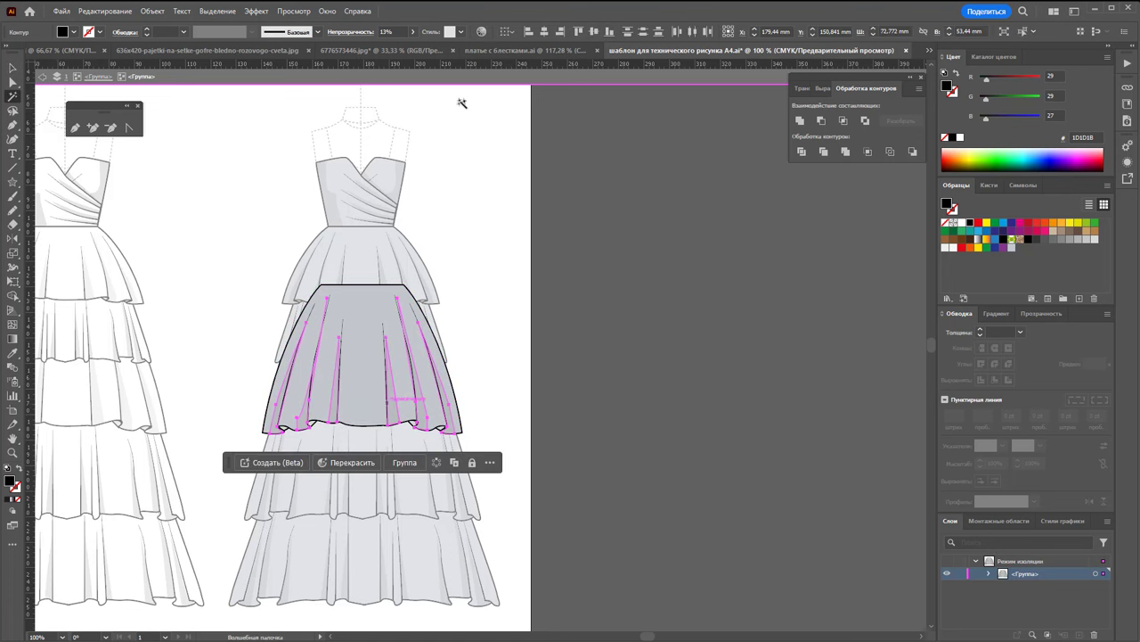
click(394, 33)
text(30)
key(Return)
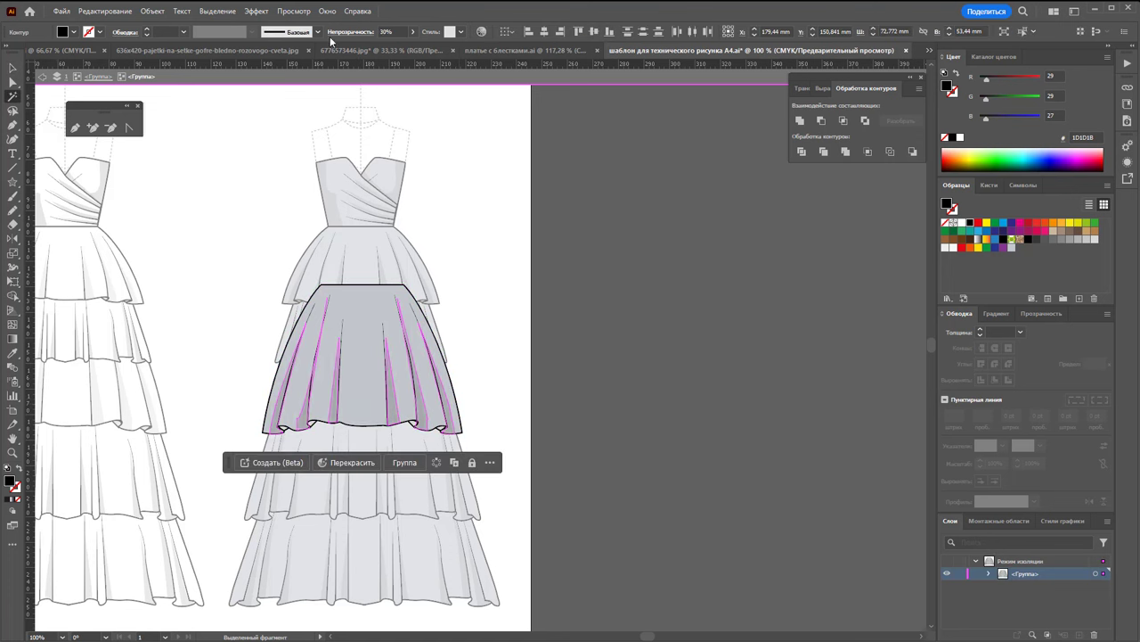
click(18, 71)
double_click(656, 332)
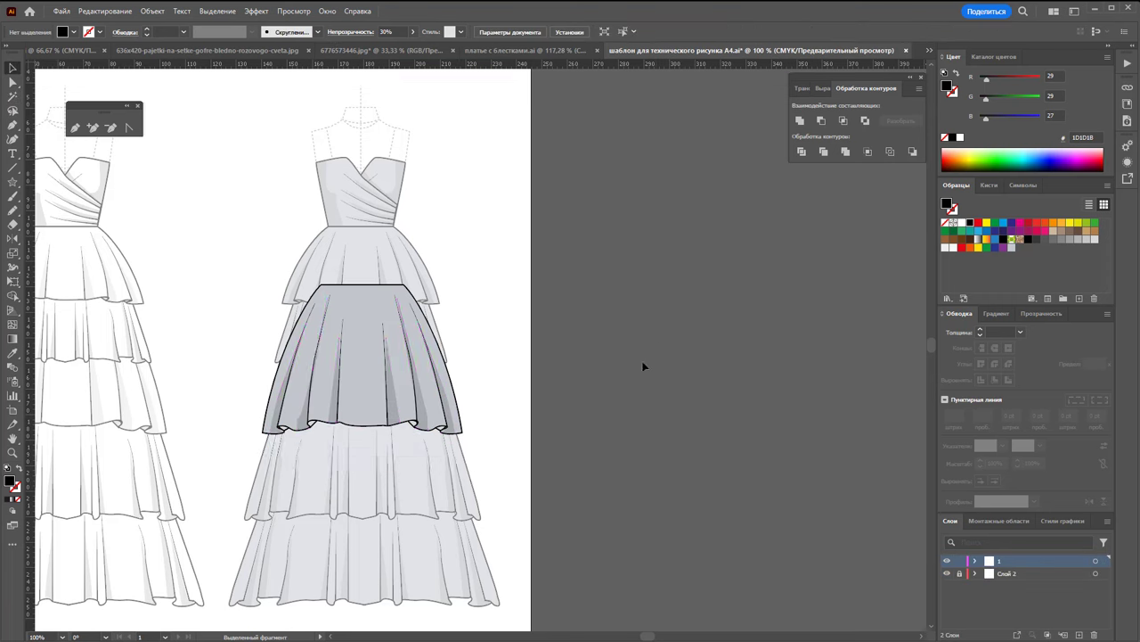
Set the fourth tier's fold shading to 30% opacity
click(472, 503)
double_click(473, 504)
click(425, 484)
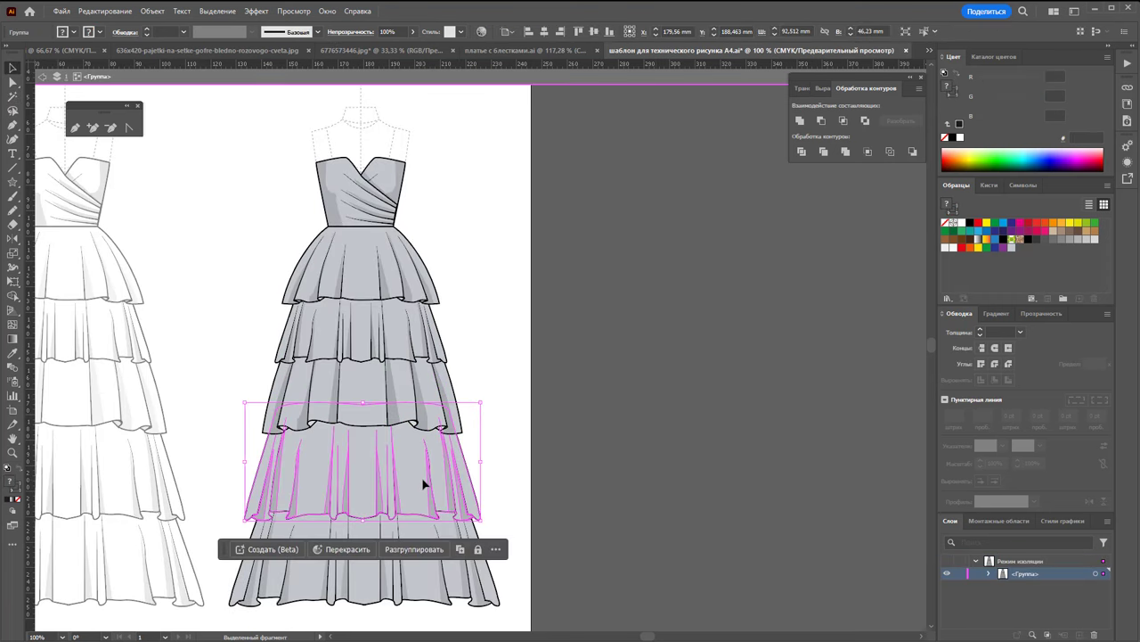
double_click(425, 484)
click(12, 96)
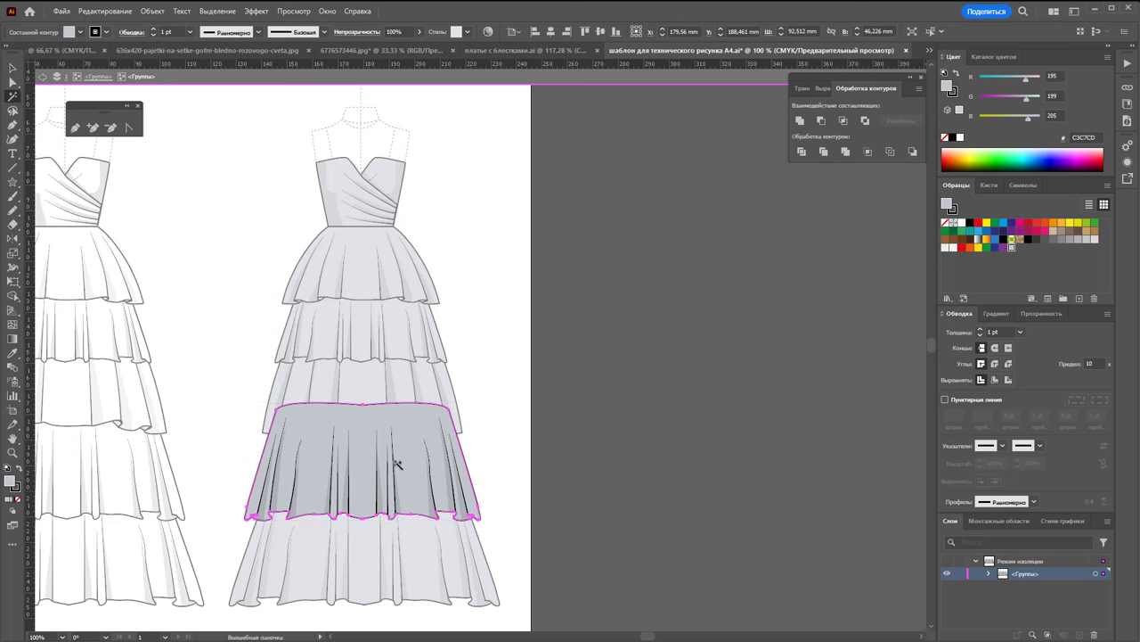
click(453, 503)
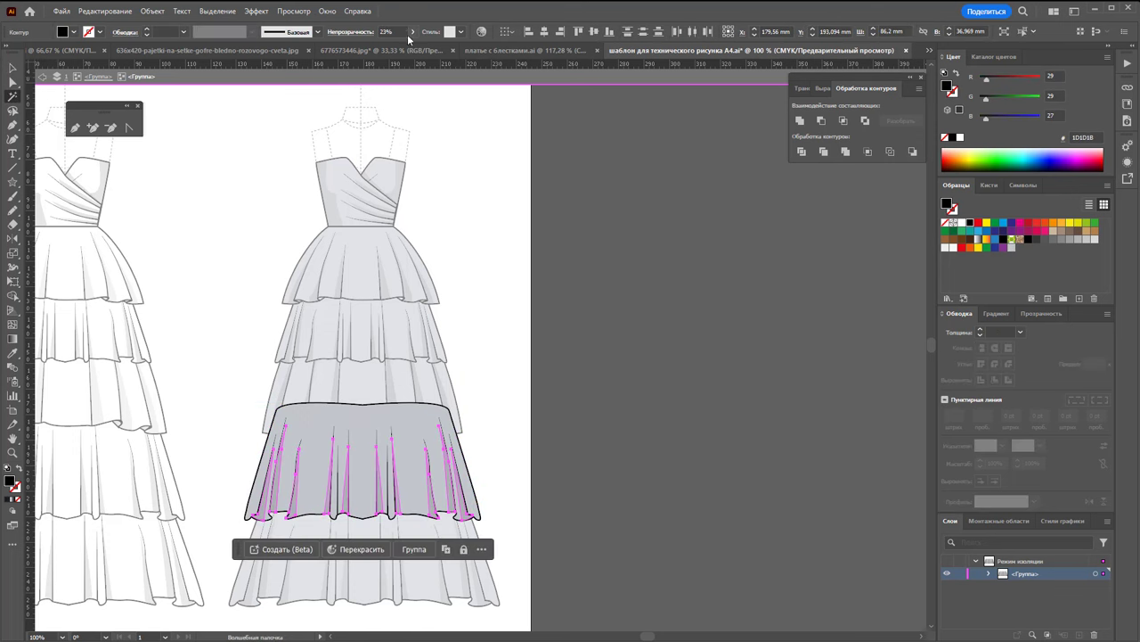
text(30)
key(Return)
click(12, 68)
double_click(724, 429)
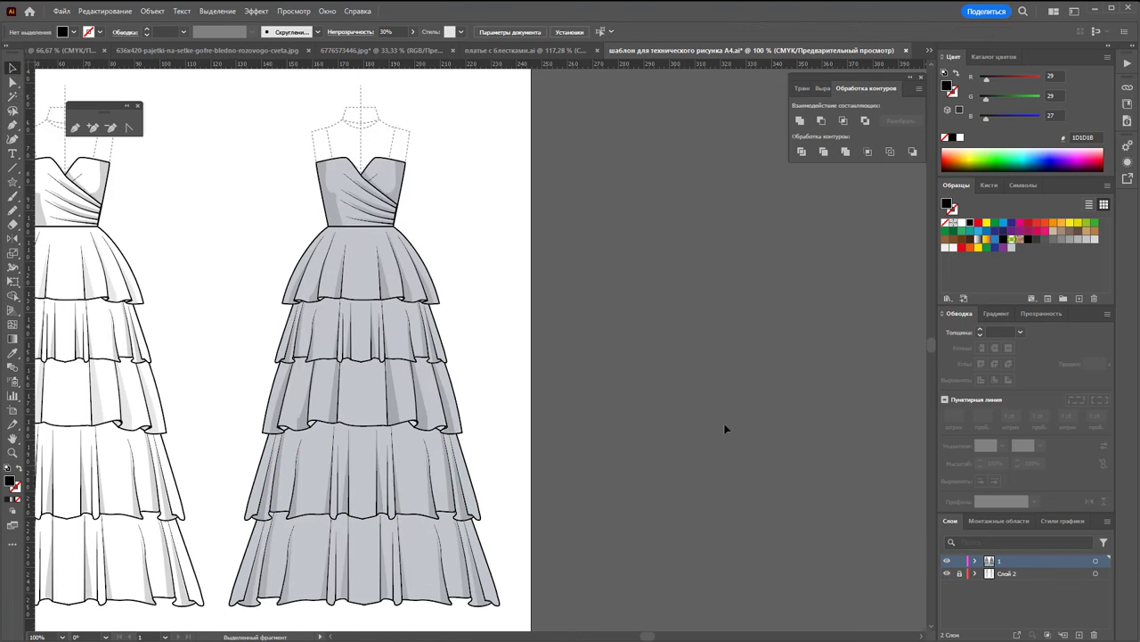
Set the bottom tier's fold shading to 30% opacity
double_click(415, 557)
click(410, 546)
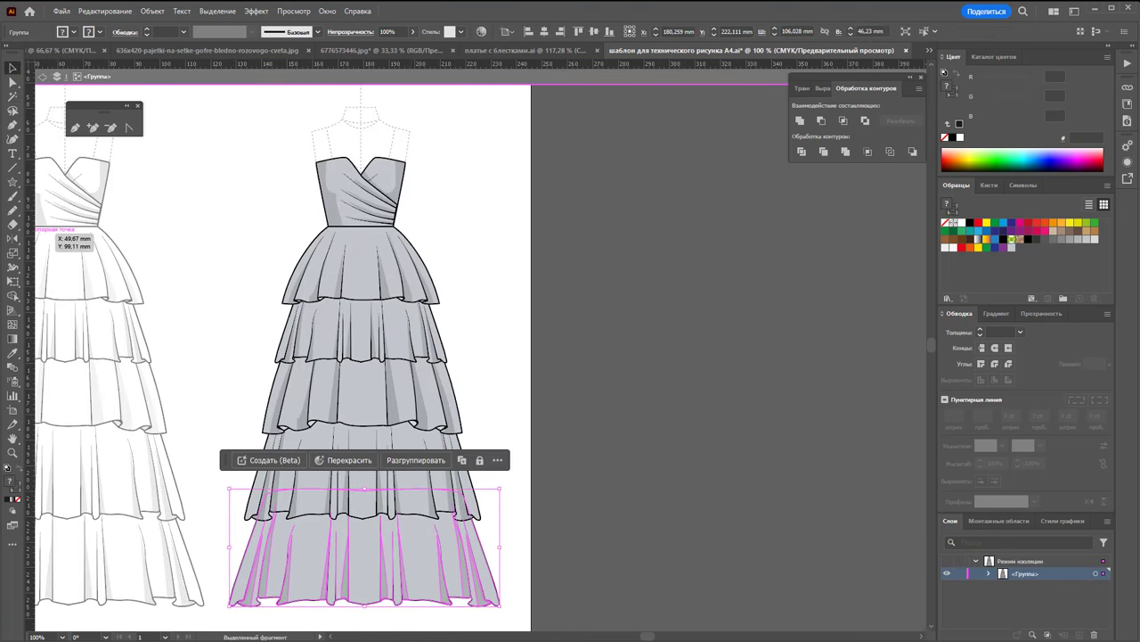
click(213, 408)
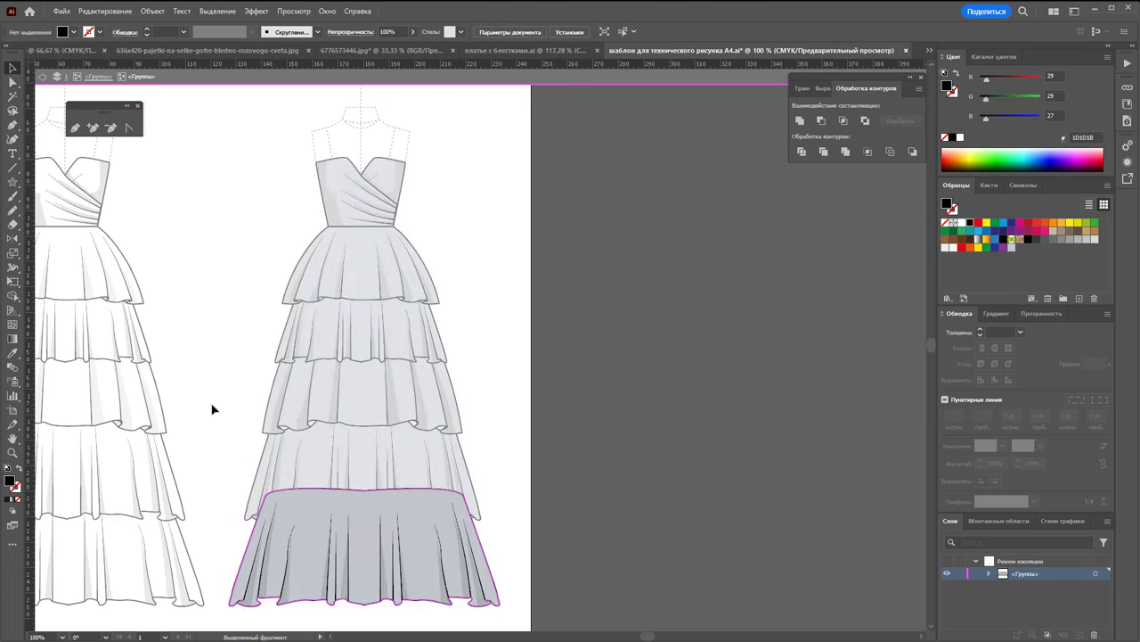
click(10, 96)
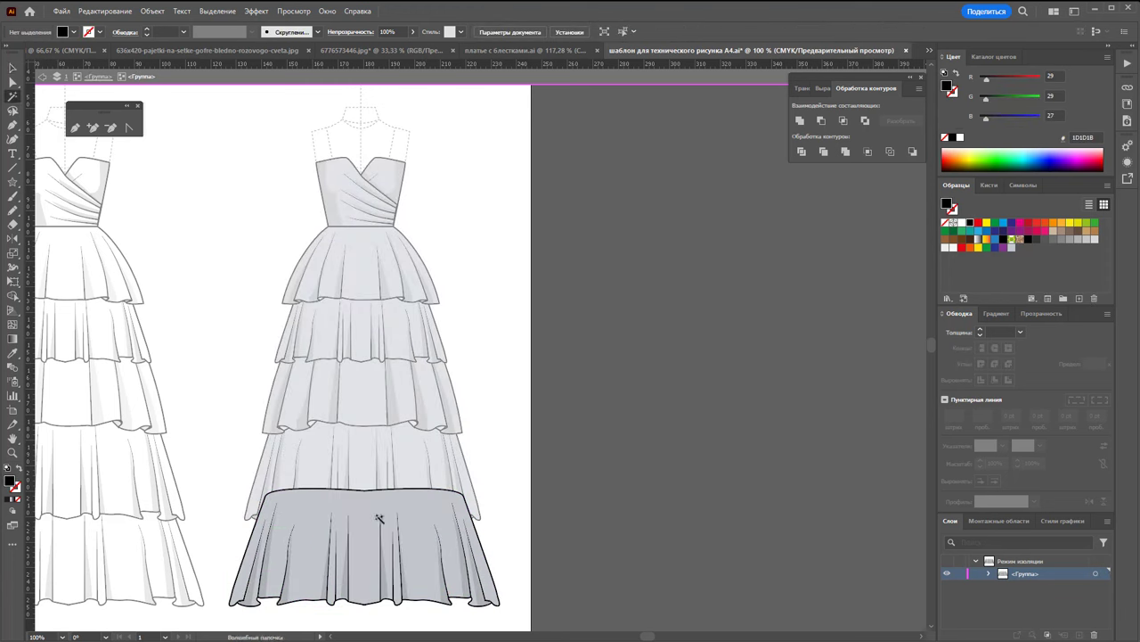
click(463, 570)
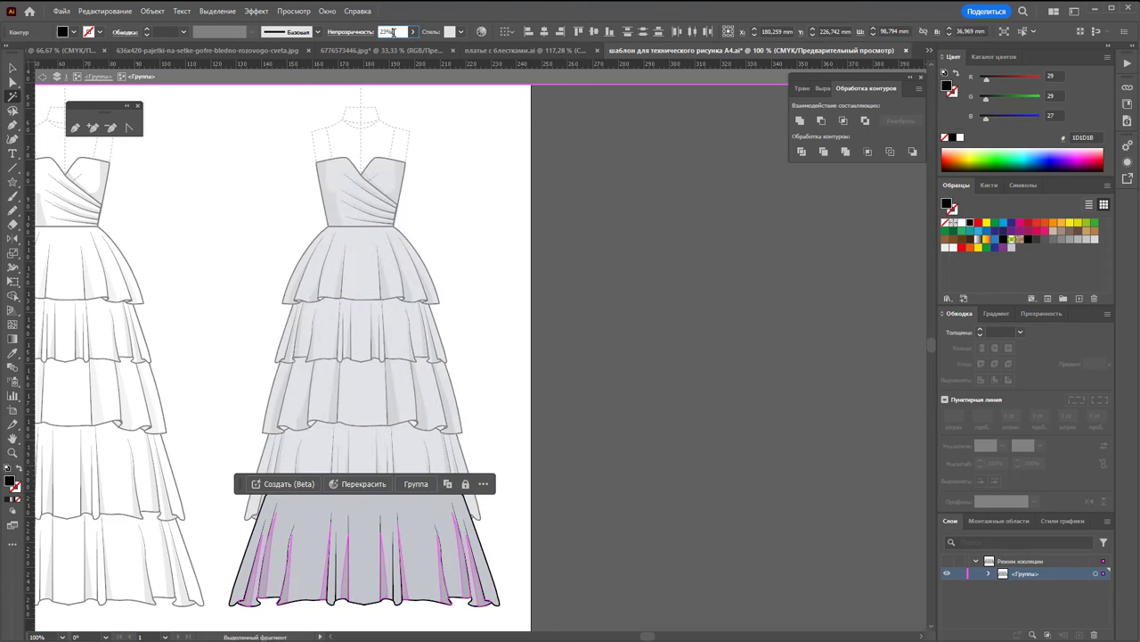
text(30)
key(Return)
click(12, 68)
double_click(580, 331)
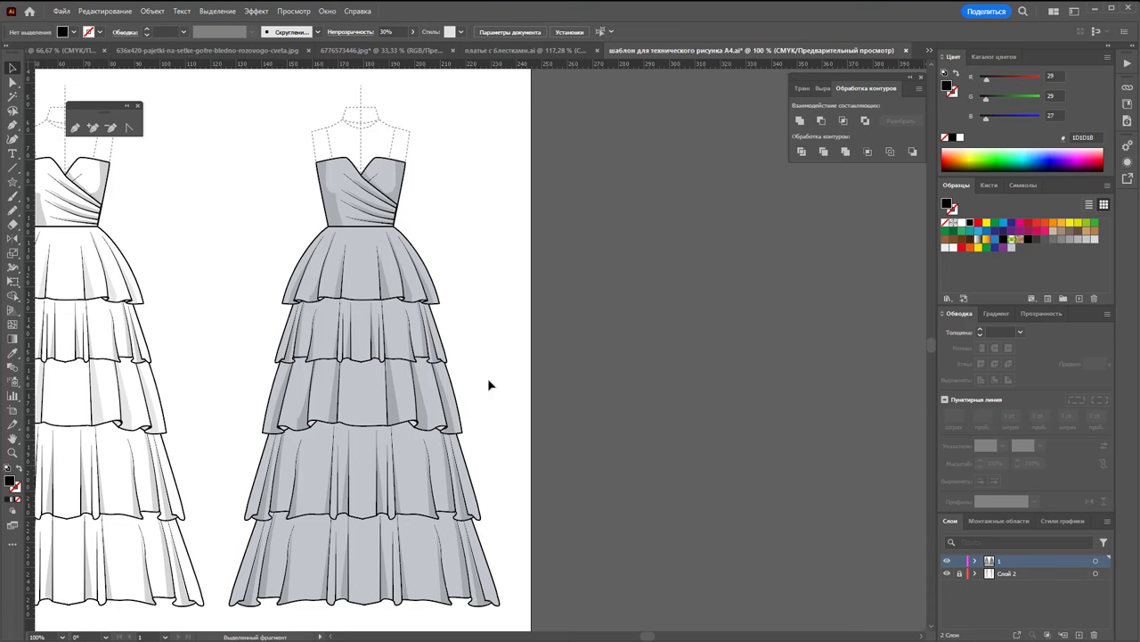
Zoom into the skirt tiers and fill three small top-tier fold pieces with 50% grey
click(12, 451)
drag(346, 407, 490, 427)
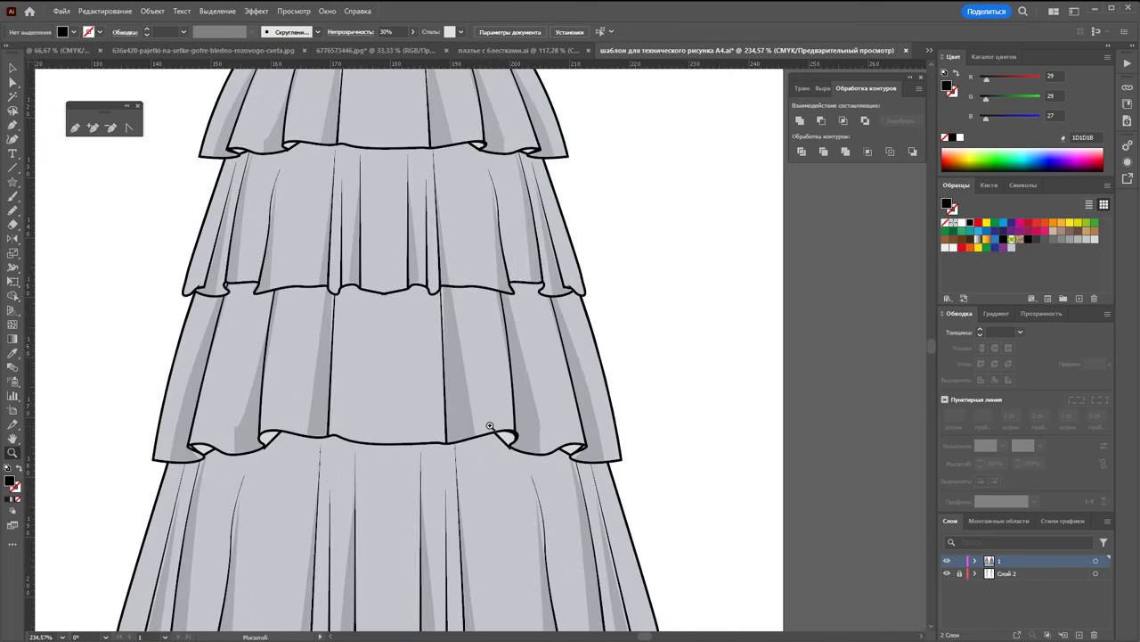
click(13, 82)
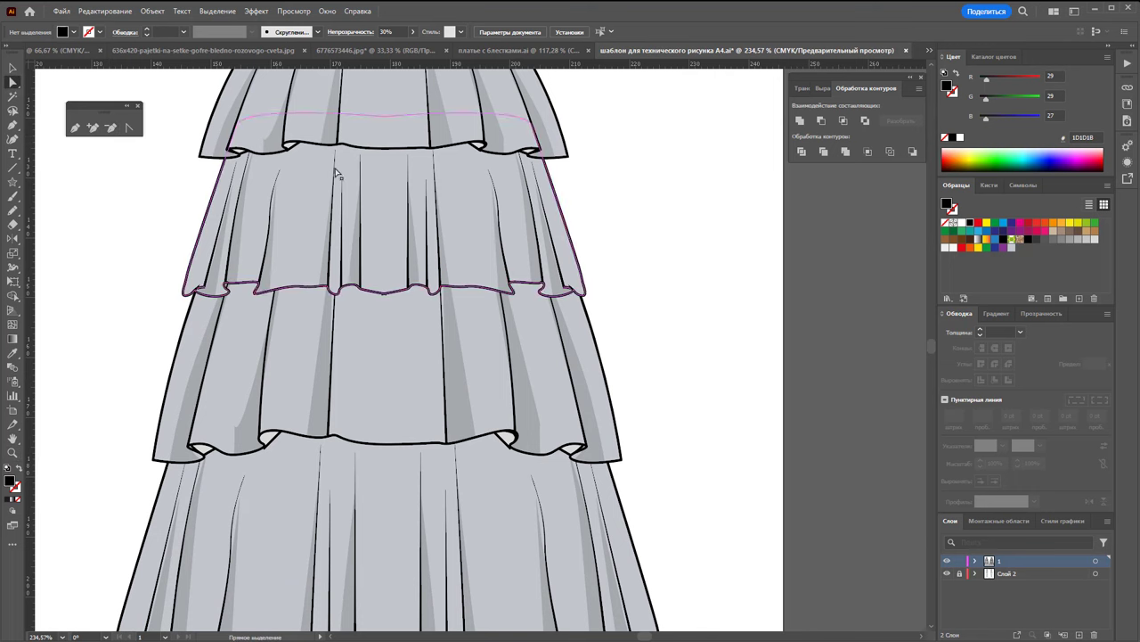
click(294, 146)
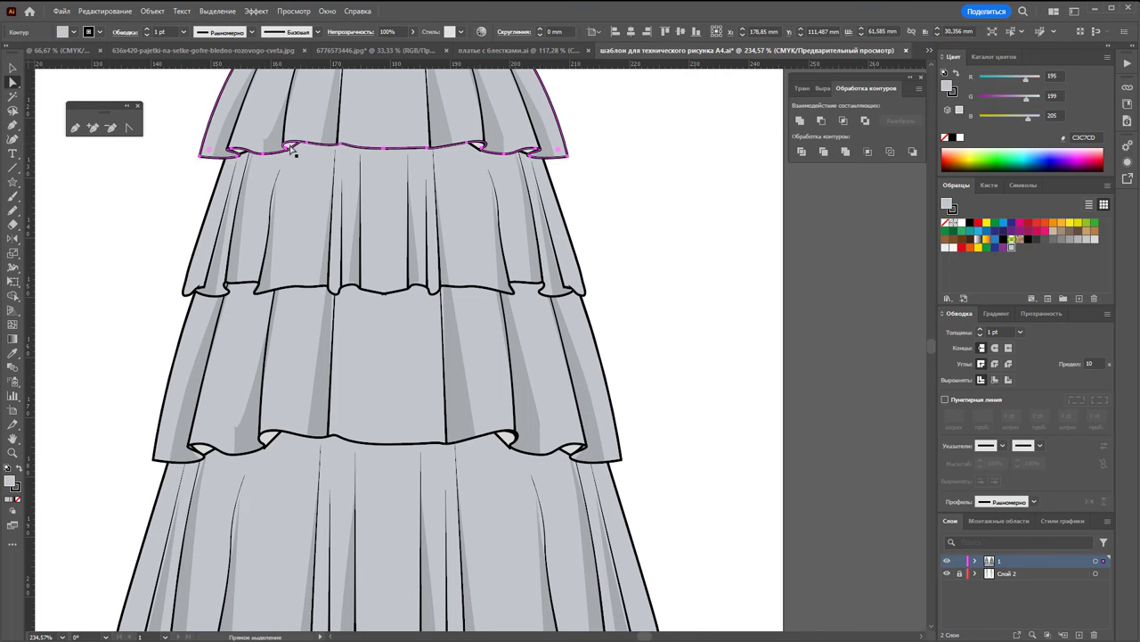
click(243, 156)
click(619, 183)
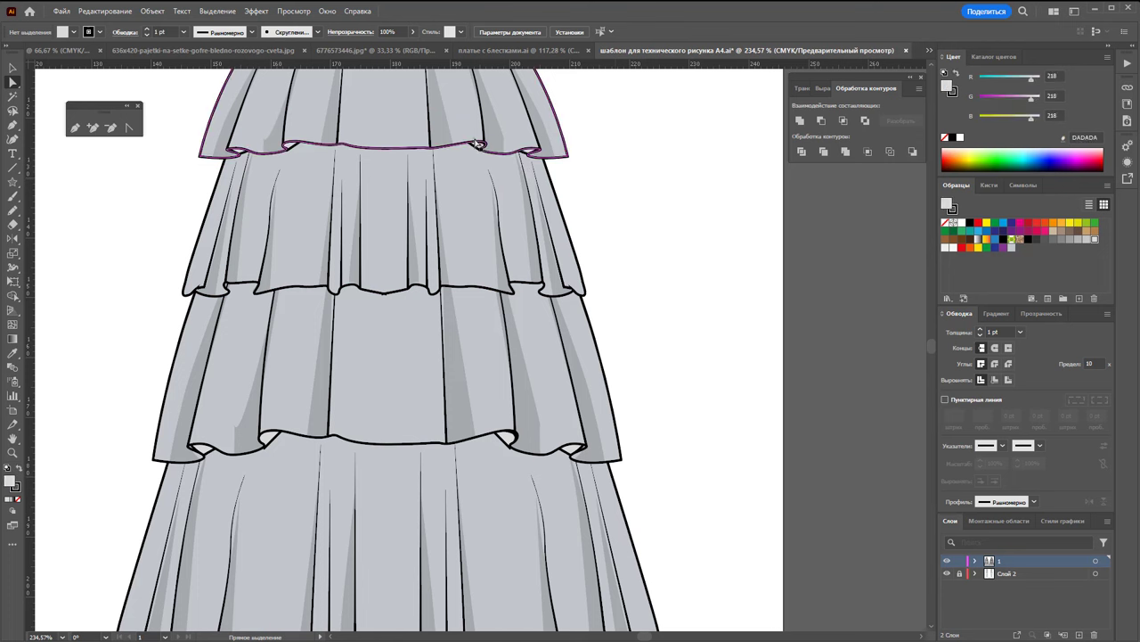
click(478, 144)
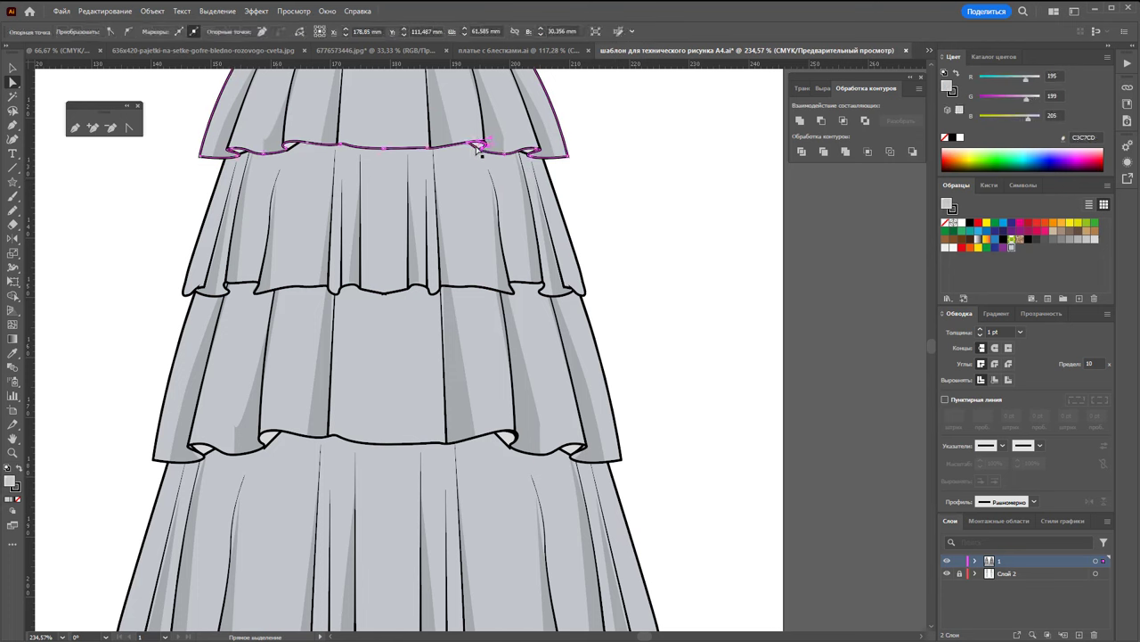
click(477, 147)
shift+click(292, 145)
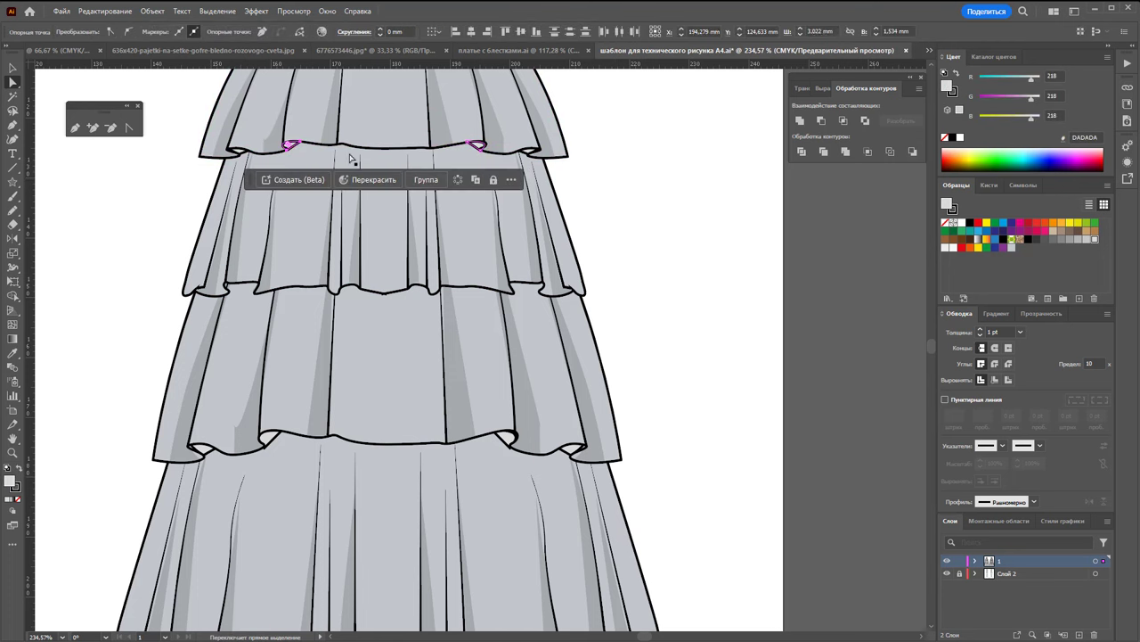
shift+click(530, 151)
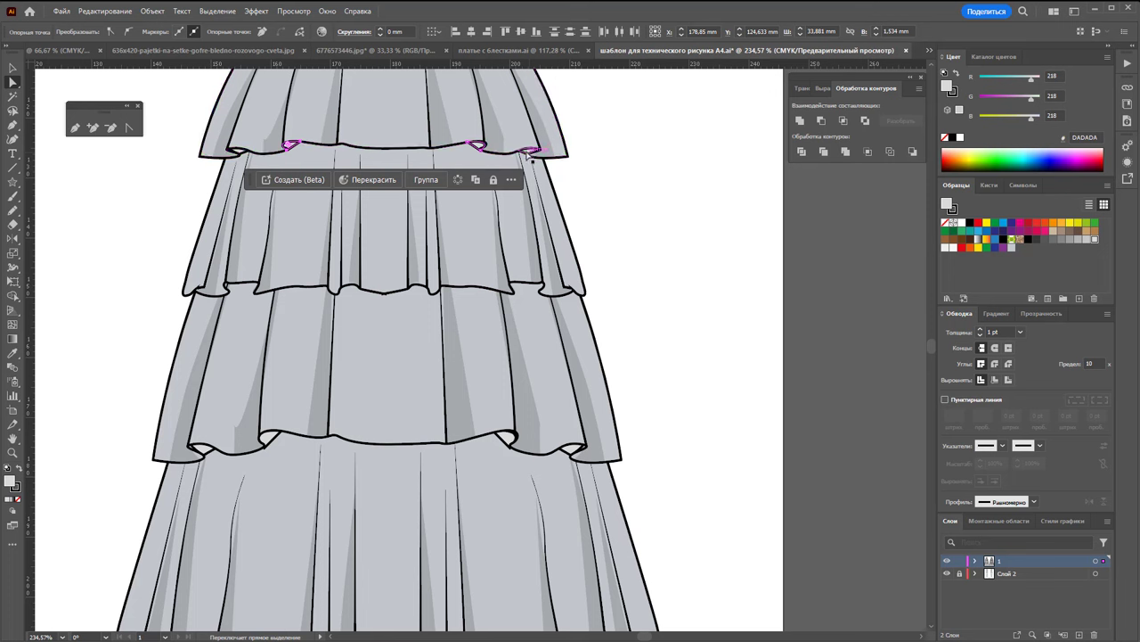
click(1071, 240)
Recolour the right-hand top-tier fold piece with a darker grey
click(566, 184)
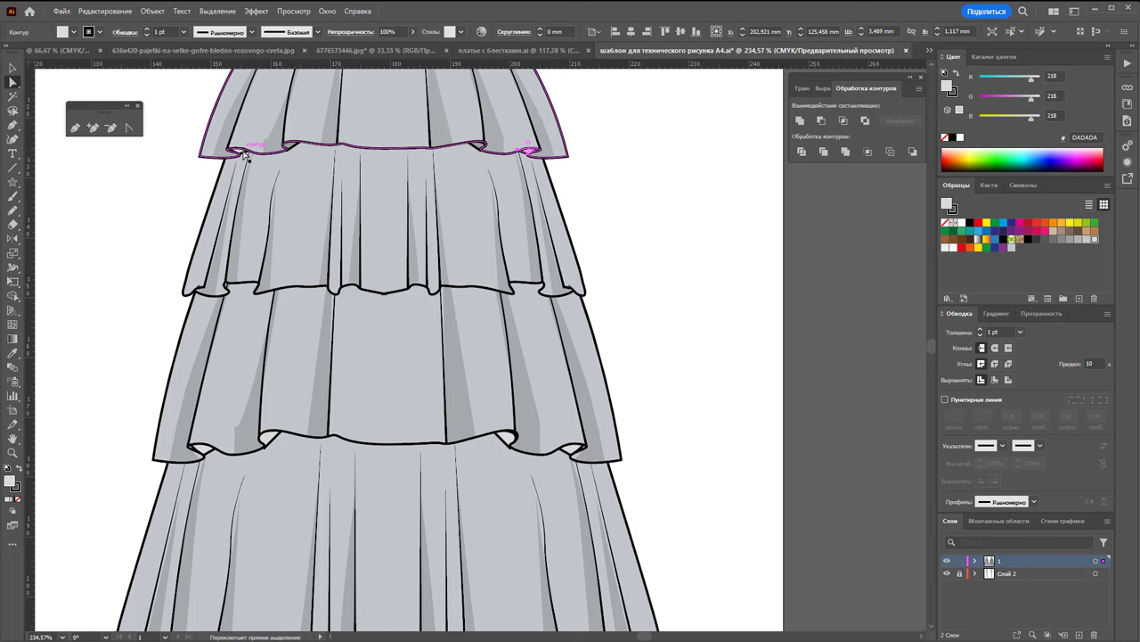
click(236, 147)
click(573, 178)
click(529, 148)
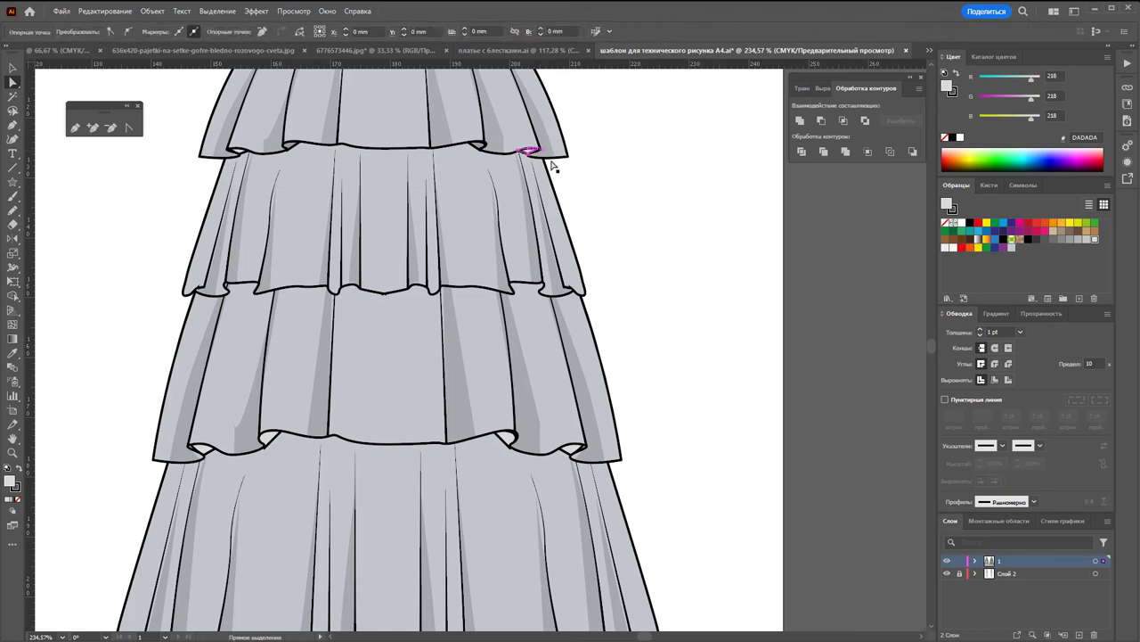
click(1060, 243)
click(659, 212)
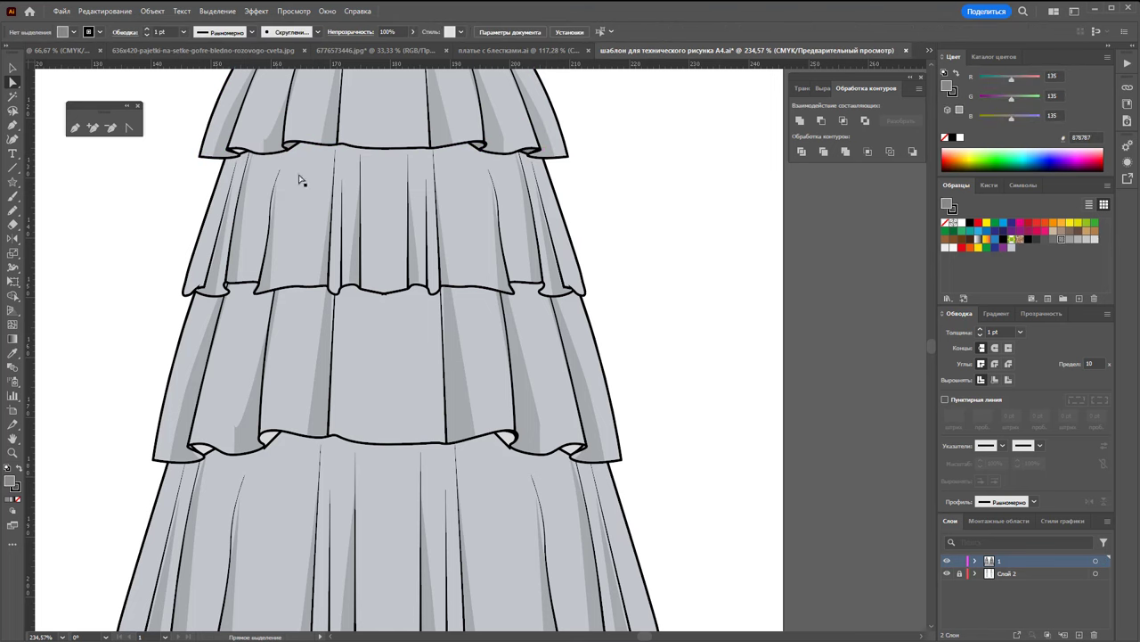
click(243, 153)
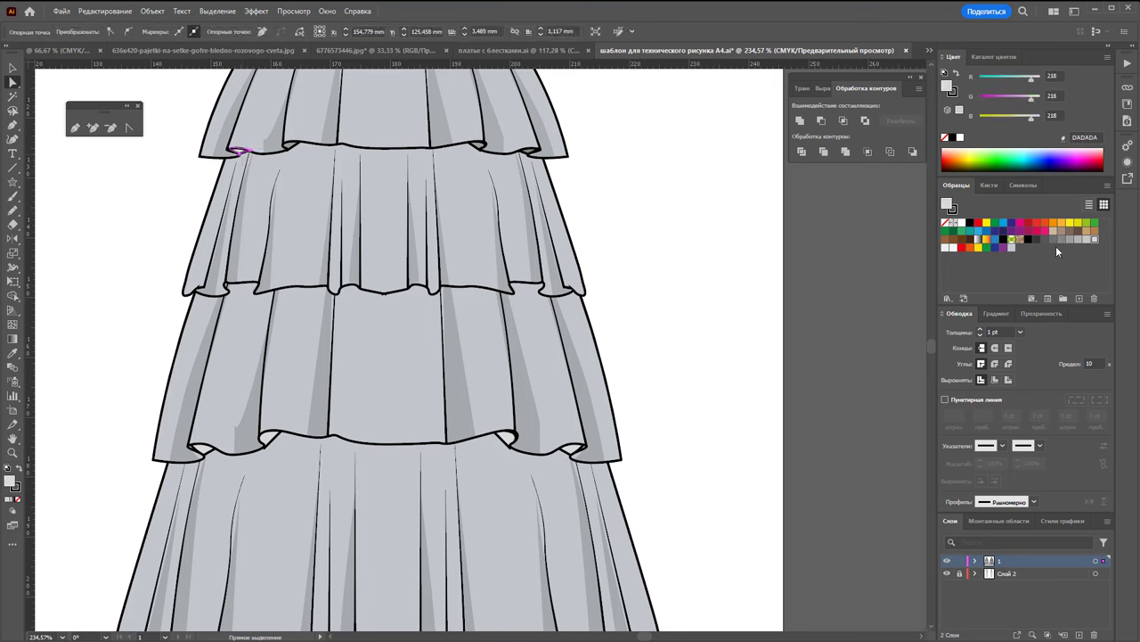
click(667, 214)
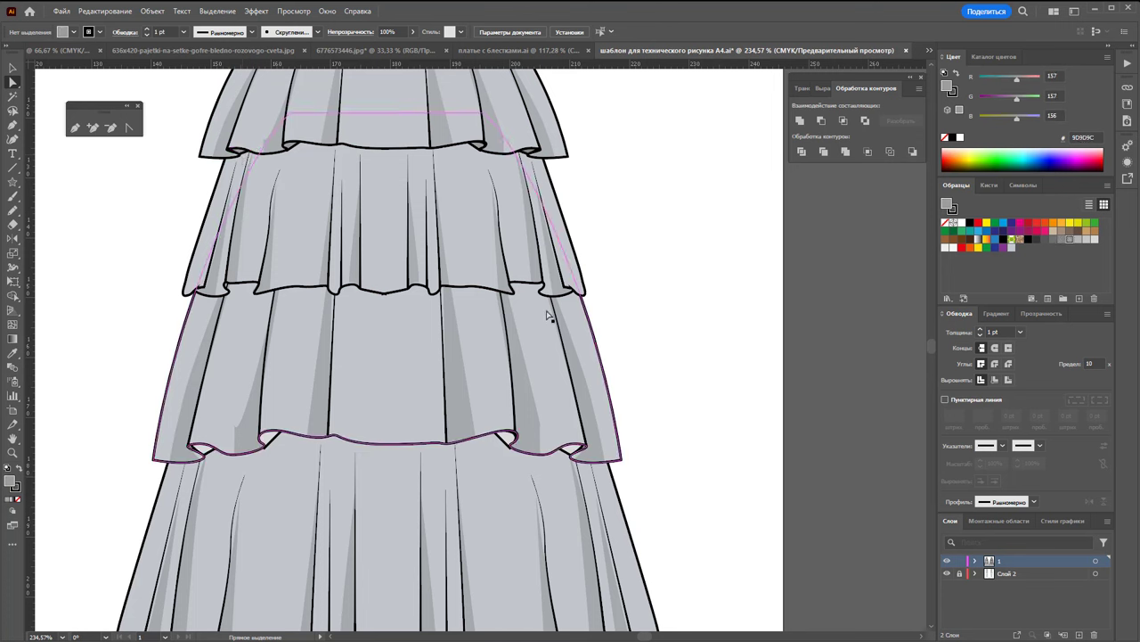
Fill the third tier's four hem fold pieces with darker grey 878787
click(504, 438)
shift+click(571, 448)
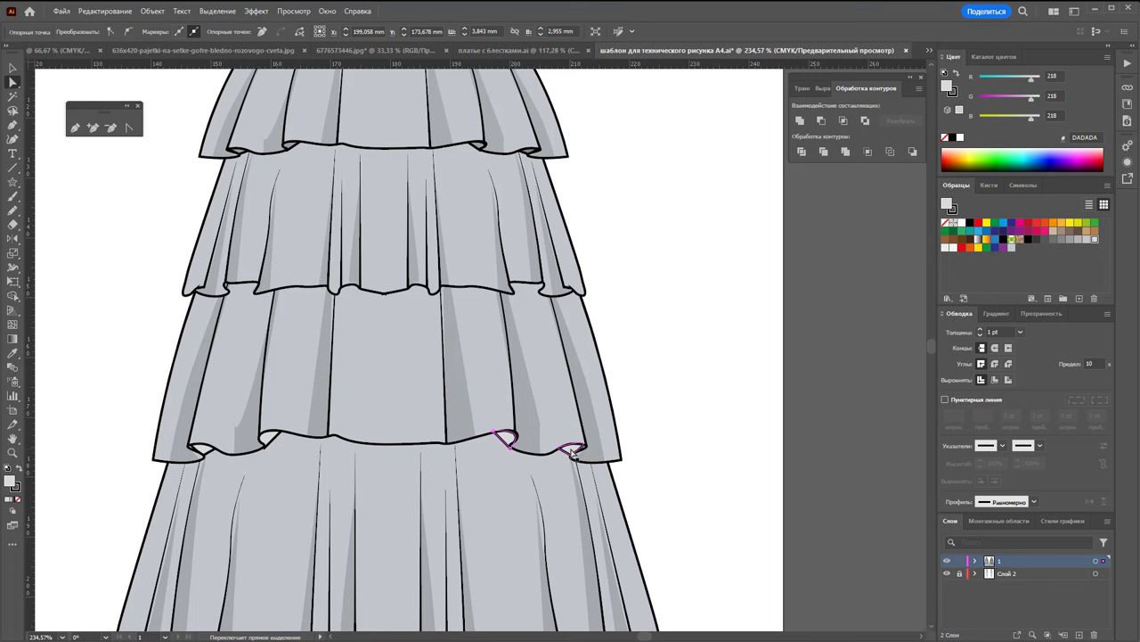
shift+click(270, 439)
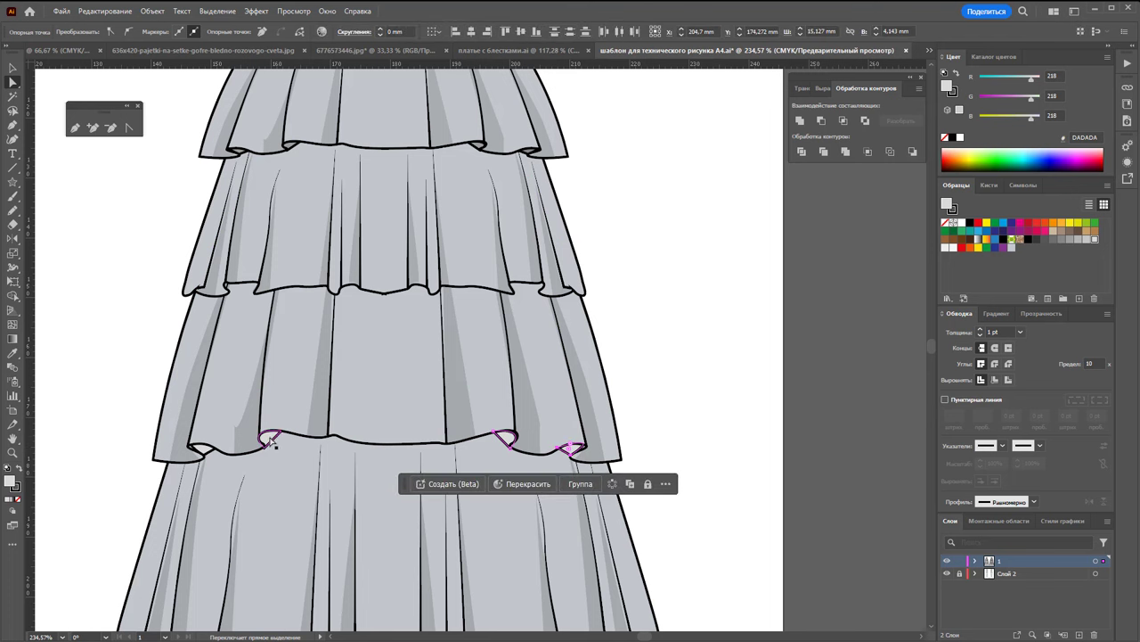
shift+click(204, 450)
click(1069, 242)
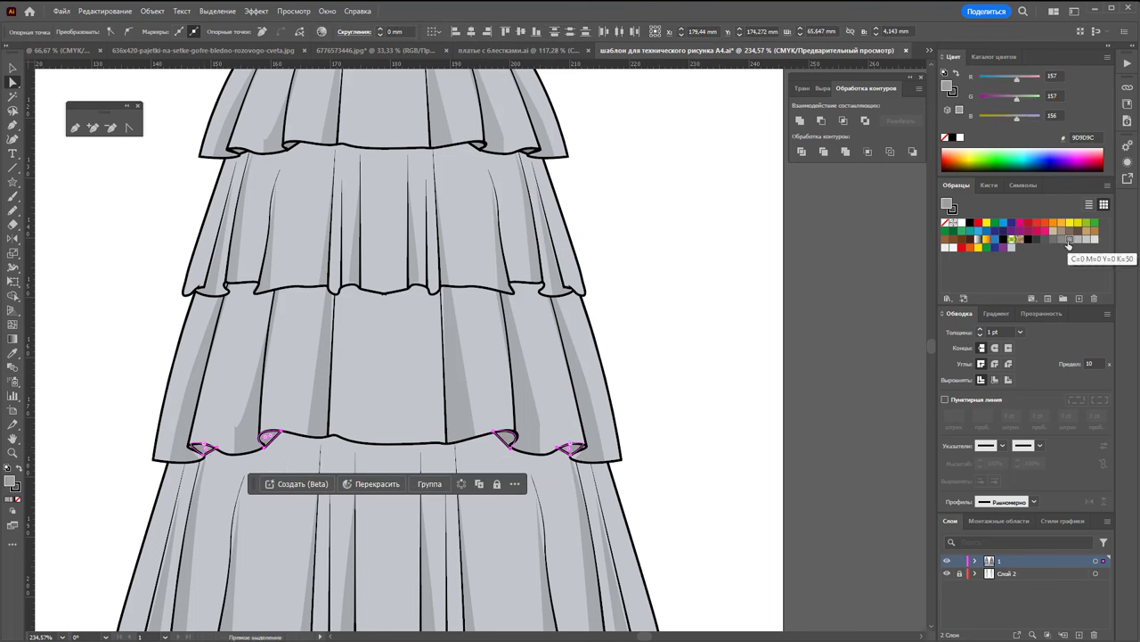
click(1062, 240)
click(719, 244)
Zoom out to view both dresses on the whole page
key(z)
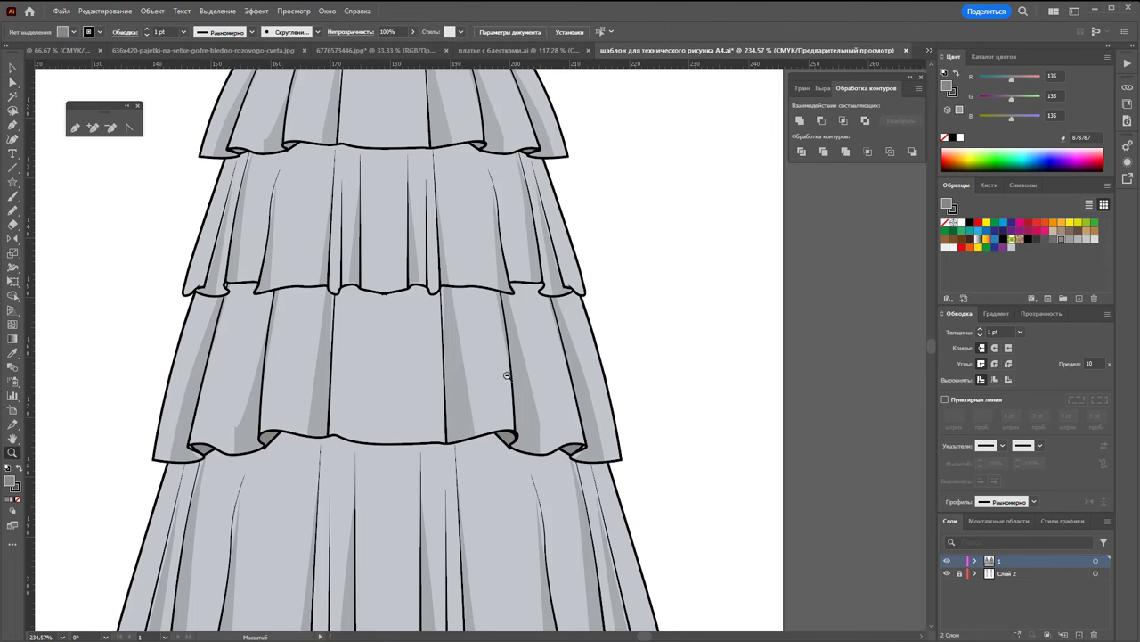
alt+click(508, 377)
alt+click(517, 377)
alt+click(444, 319)
alt+click(445, 319)
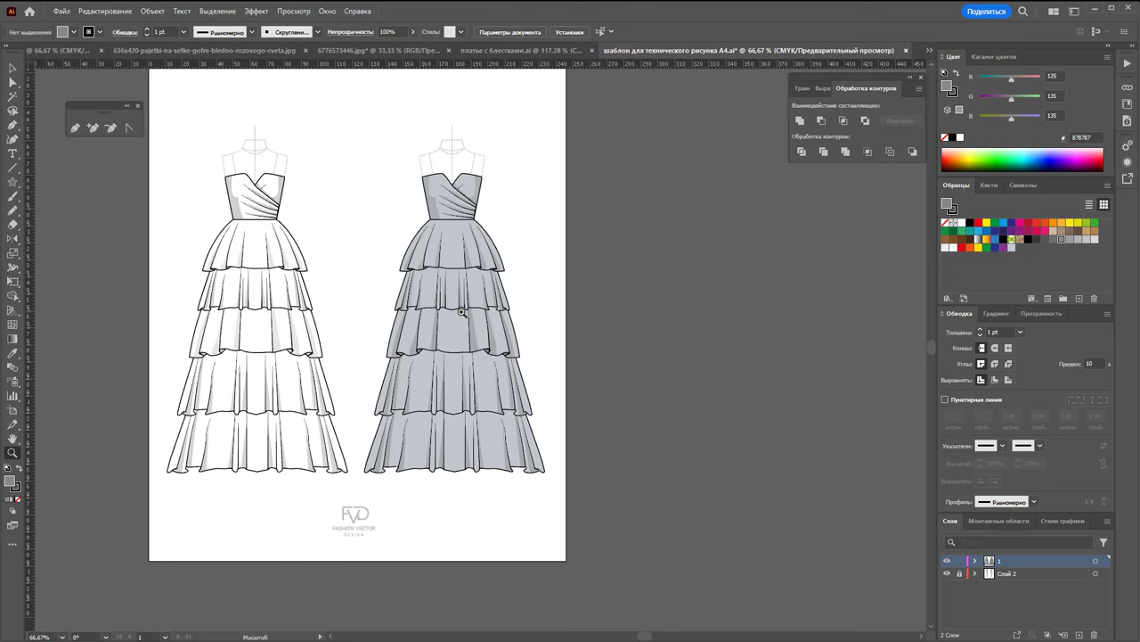
Zoom onto the bodice, add a new layer, and draw a highlight shape on the right cup
mouse_move(442, 176)
mouse_down()
mouse_move(707, 199)
mouse_move(796, 186)
mouse_up()
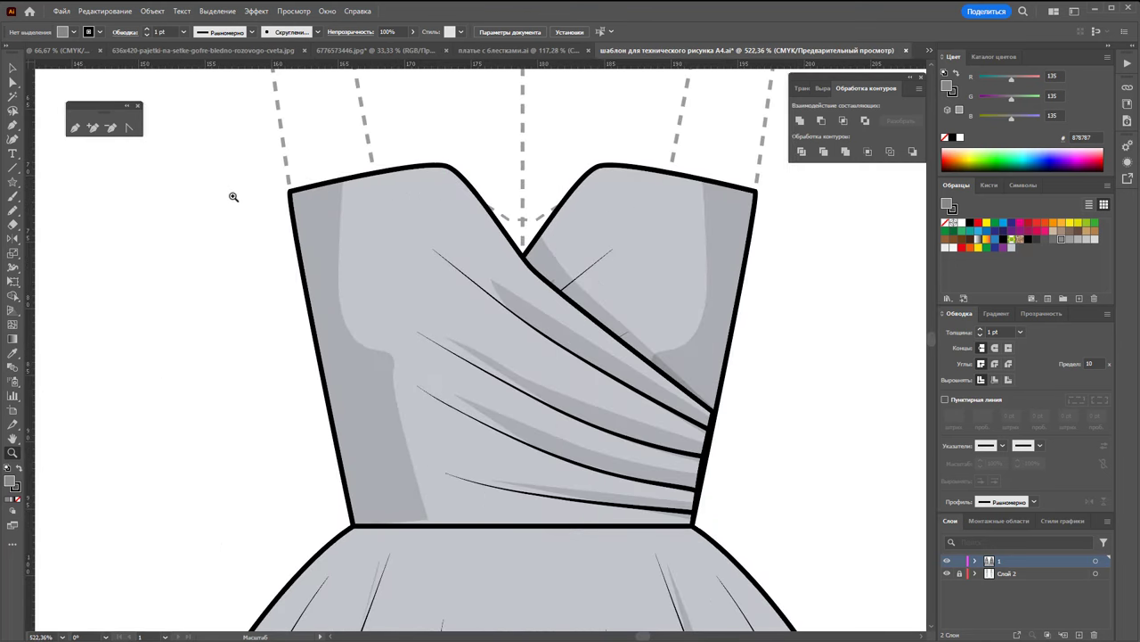
click(1079, 635)
click(77, 131)
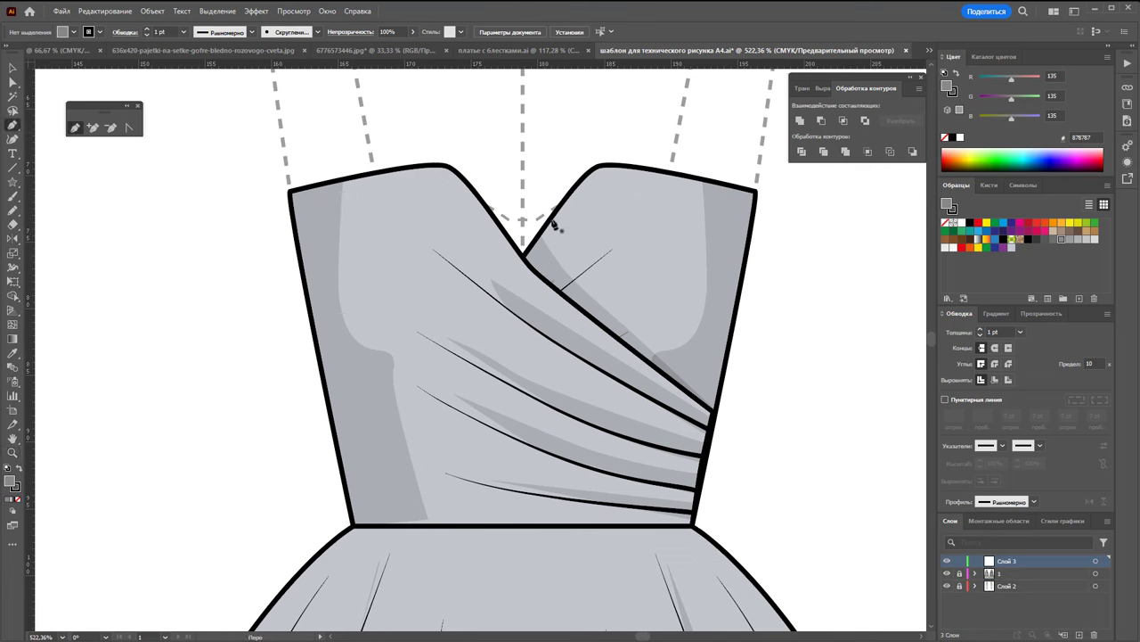
mouse_move(623, 194)
mouse_down()
mouse_move(612, 311)
mouse_move(623, 200)
mouse_up()
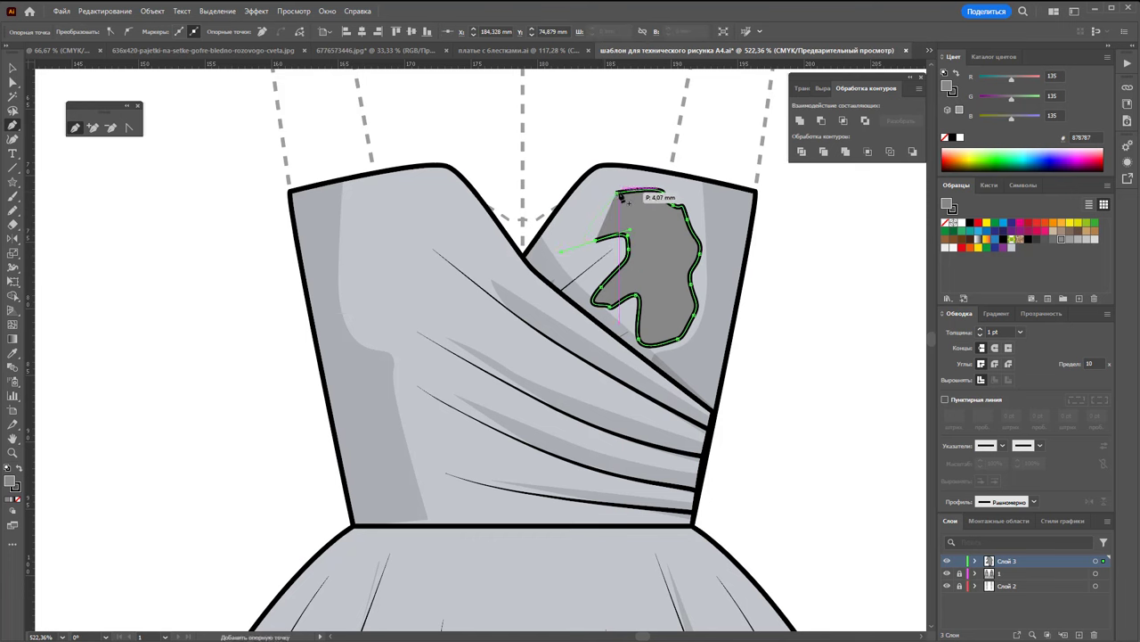
click(13, 68)
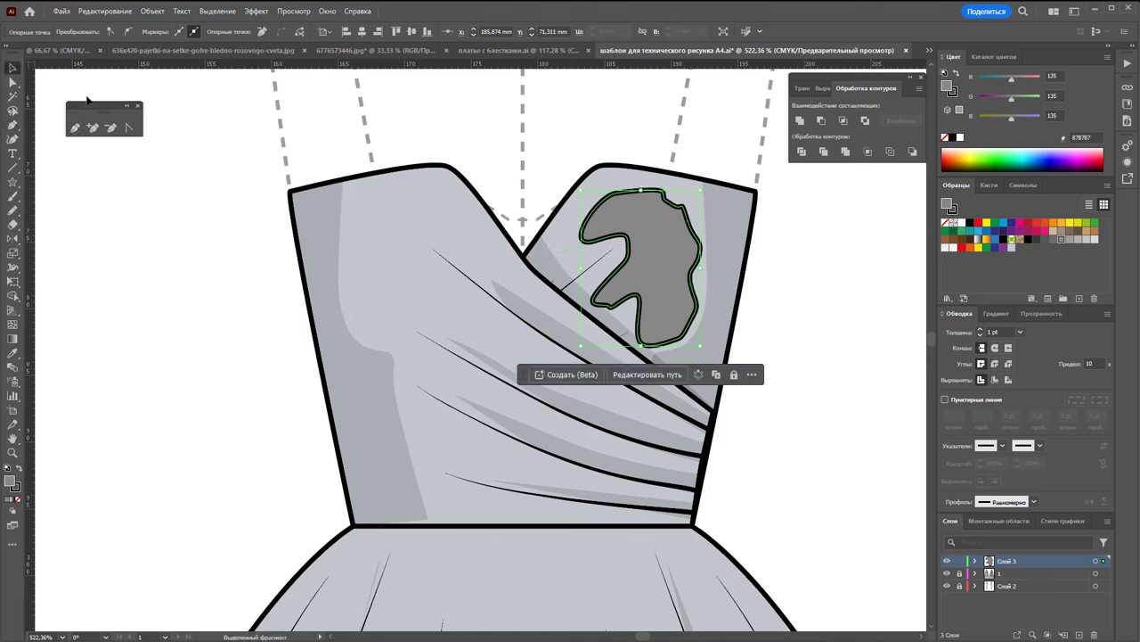
Fill the shape with a white gradient fading to 10% opacity, with no stroke
click(979, 241)
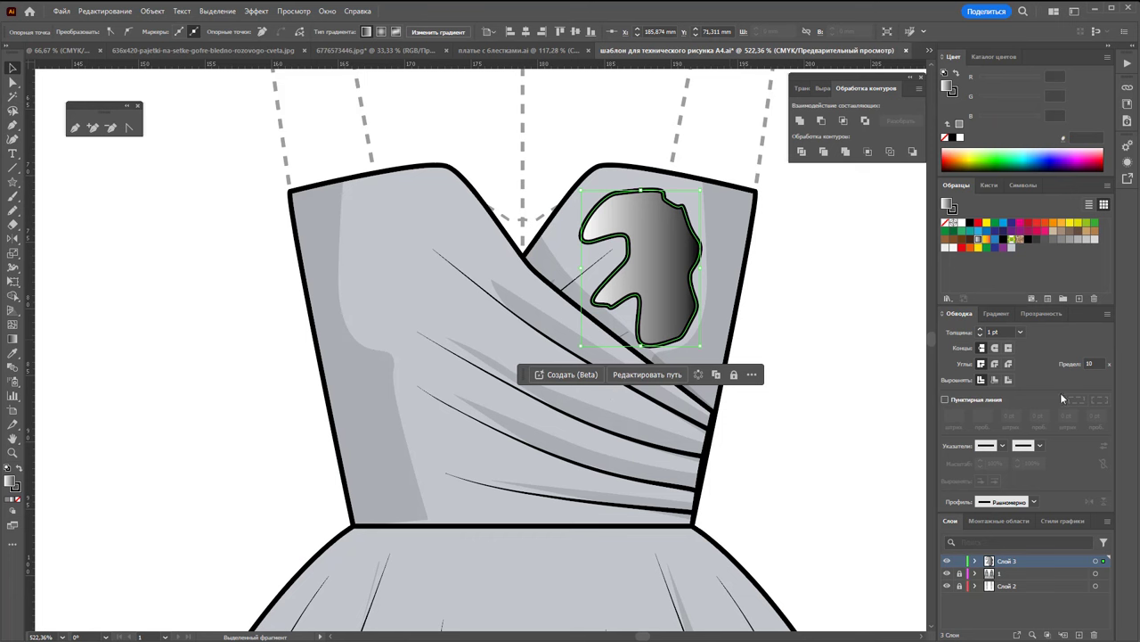
click(998, 314)
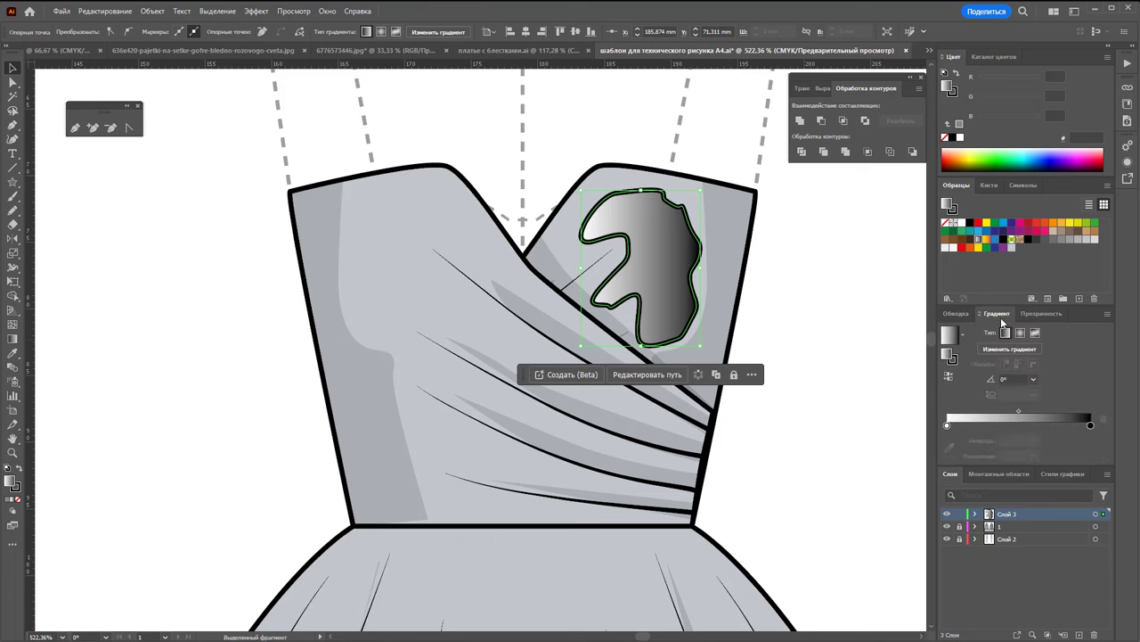
click(1090, 427)
click(1030, 427)
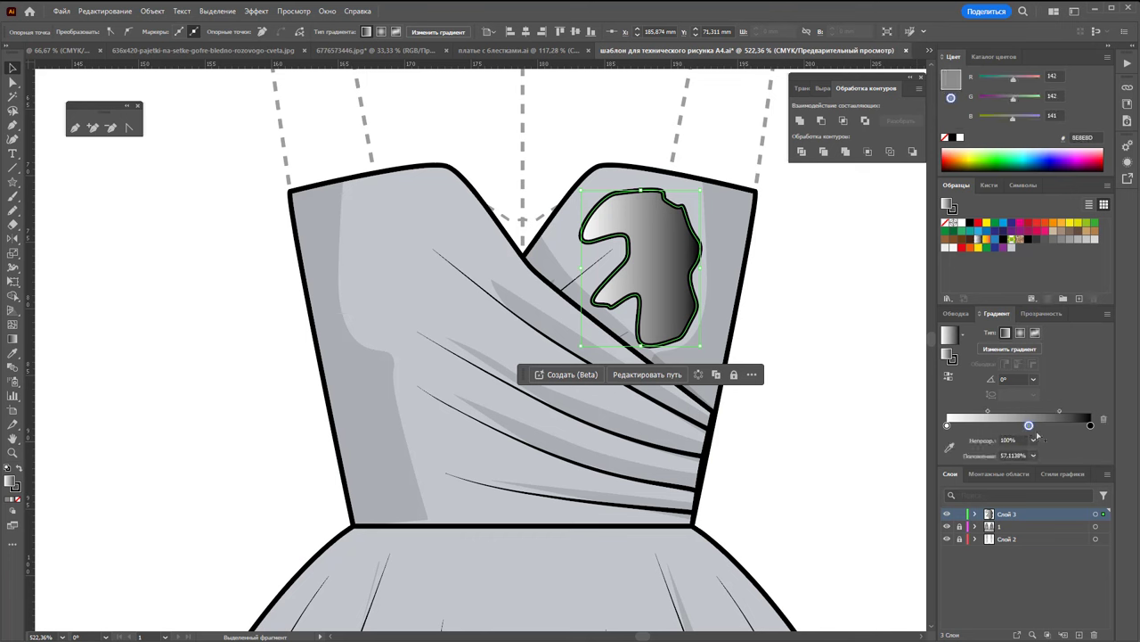
click(969, 427)
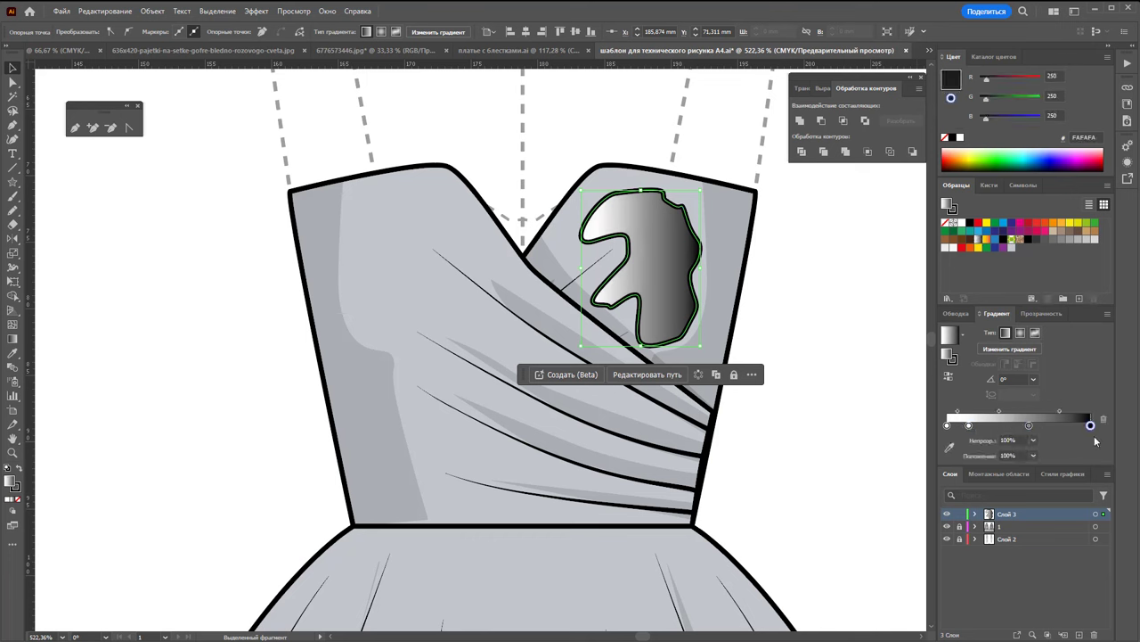
drag(1090, 426, 1095, 446)
mouse_move(1030, 425)
mouse_down()
mouse_move(977, 441)
mouse_move(1062, 429)
mouse_up()
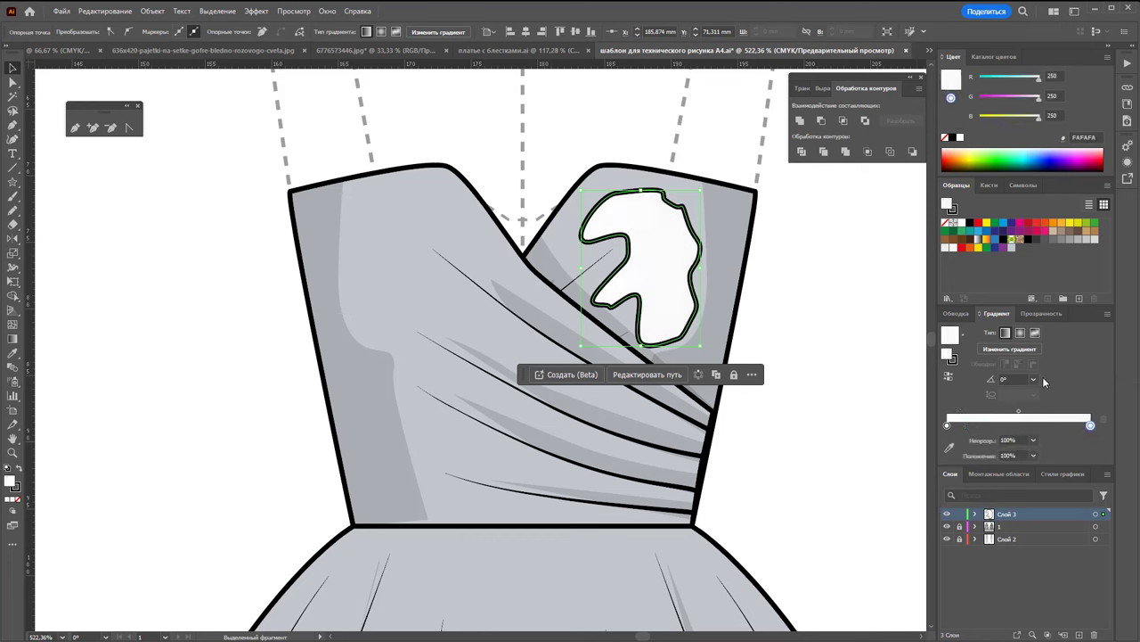
click(1034, 440)
click(1050, 466)
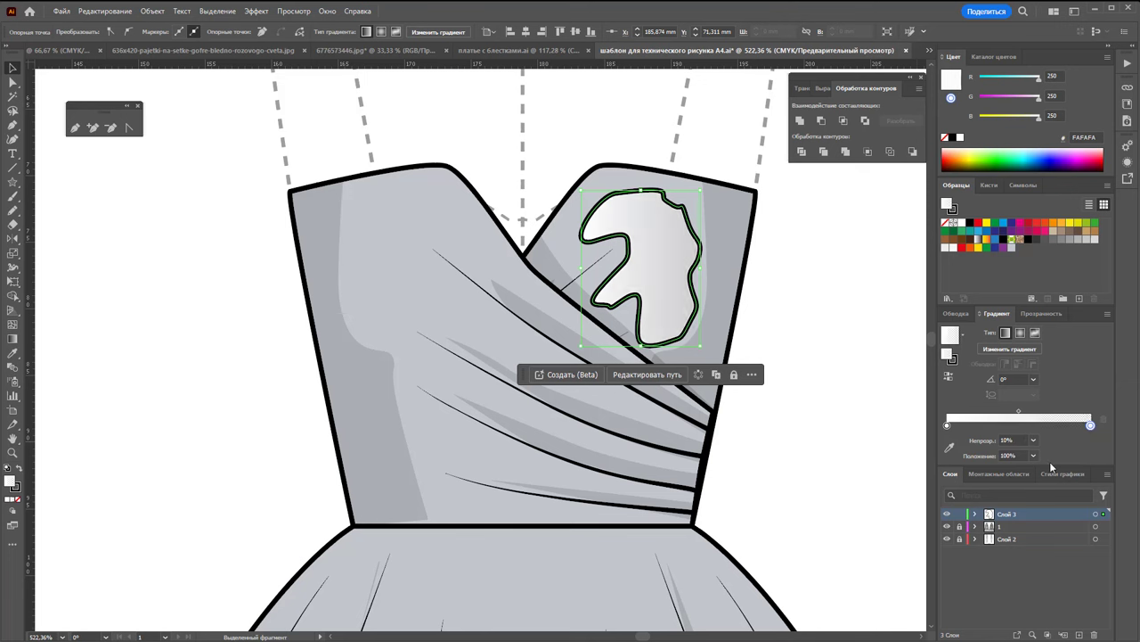
click(16, 498)
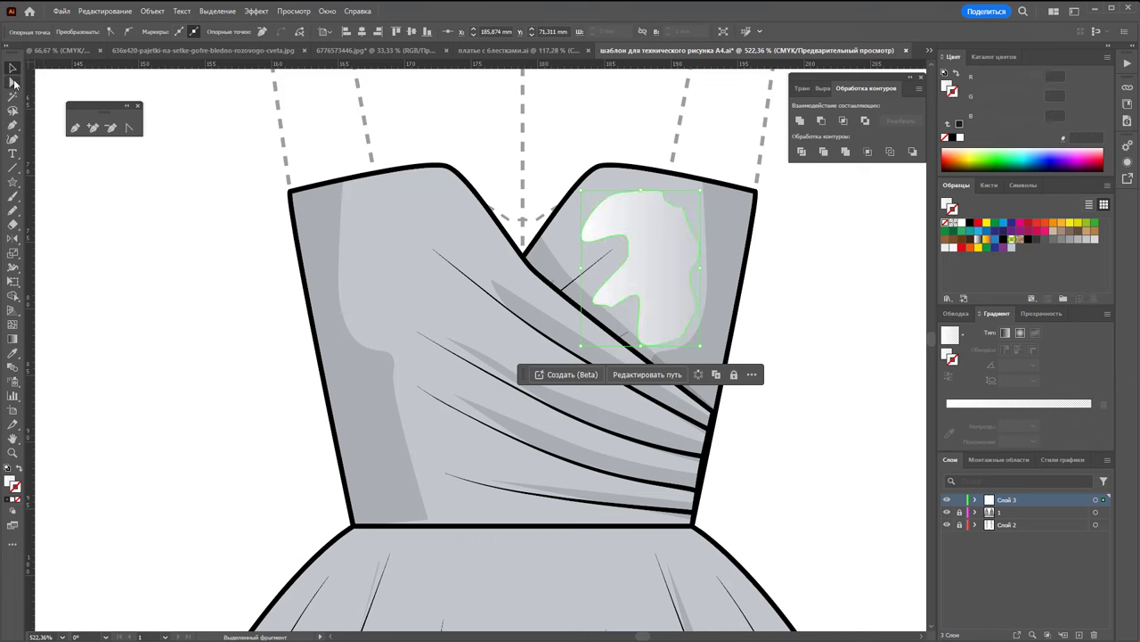
click(173, 277)
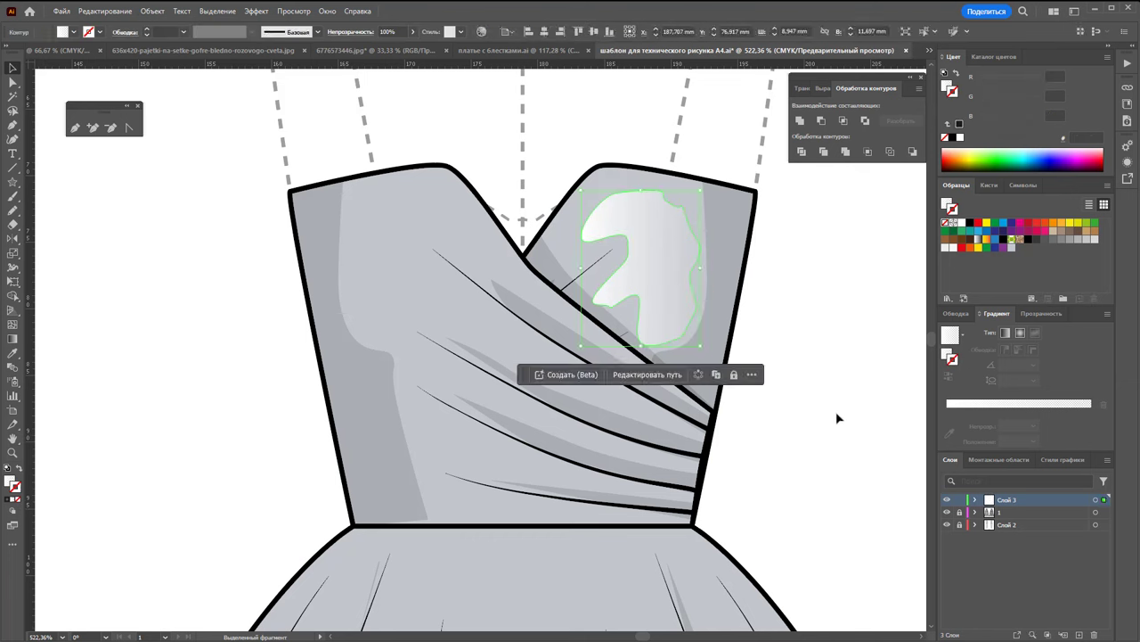
Draw a white gradient highlight shape on the left bodice panel
click(13, 126)
click(9, 480)
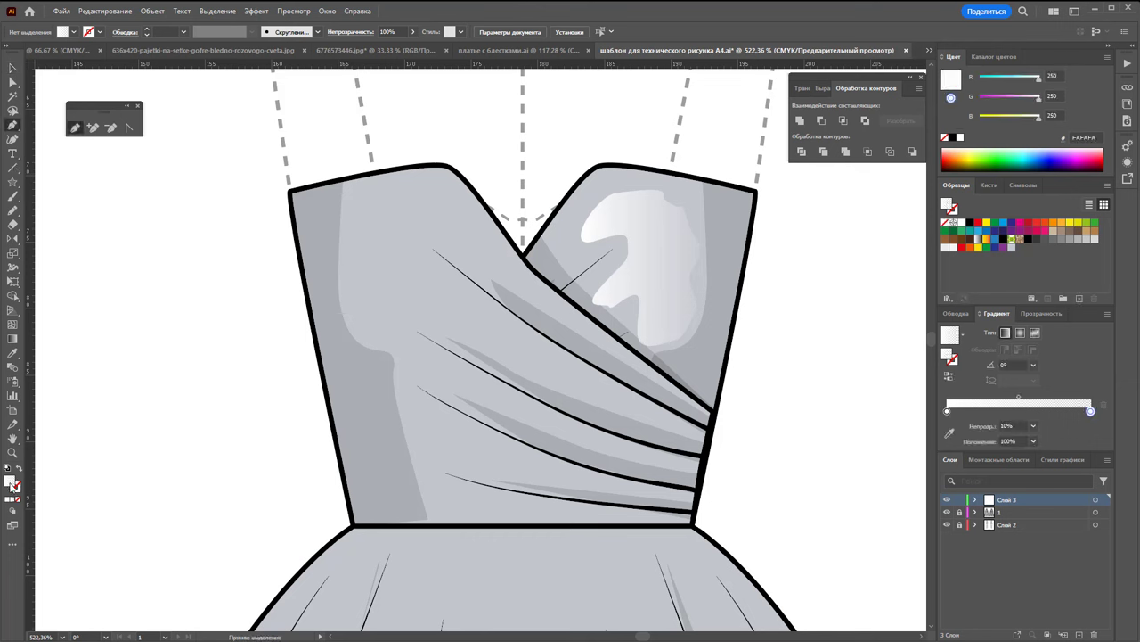
click(381, 210)
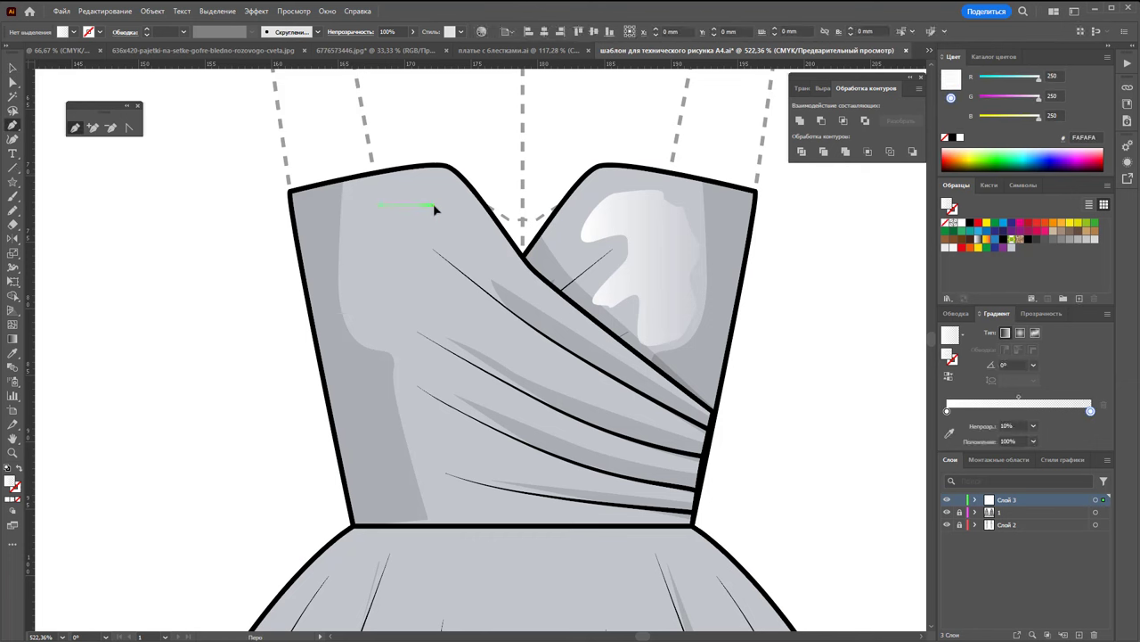
click(526, 280)
click(423, 265)
click(375, 279)
click(354, 246)
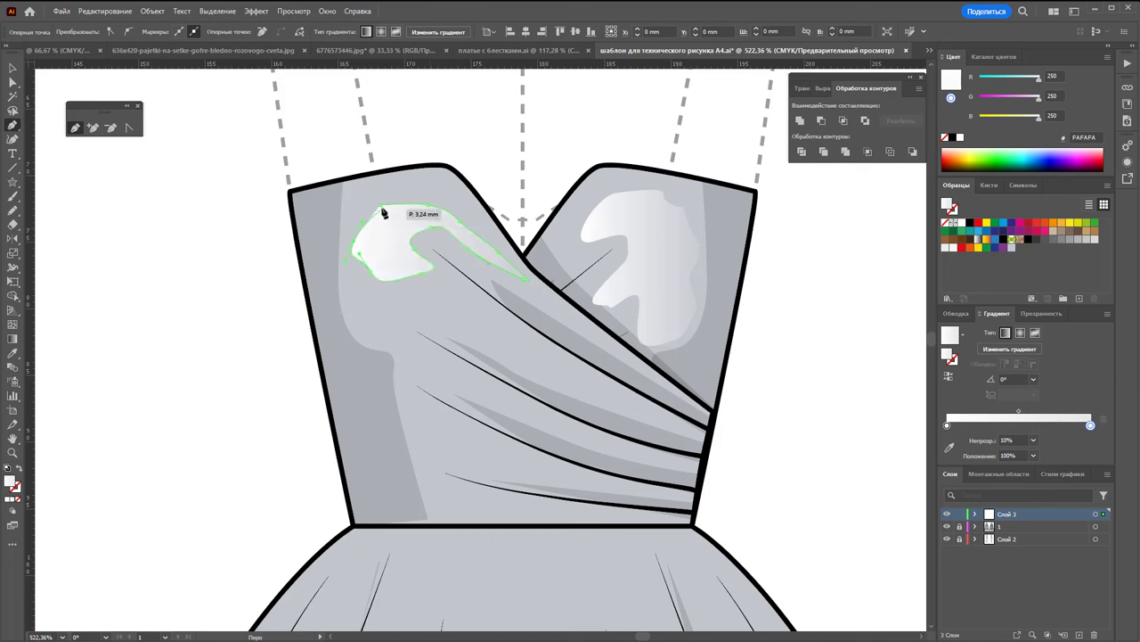
Draw highlight slivers along the next two diagonal bodice folds
click(457, 290)
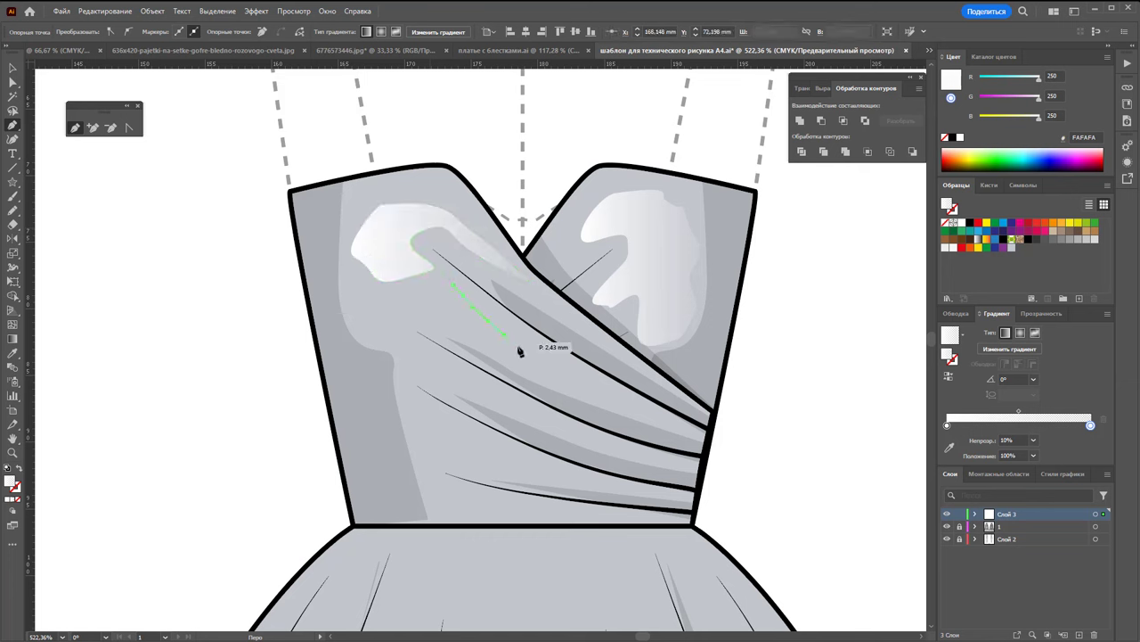
click(641, 411)
click(499, 349)
click(368, 311)
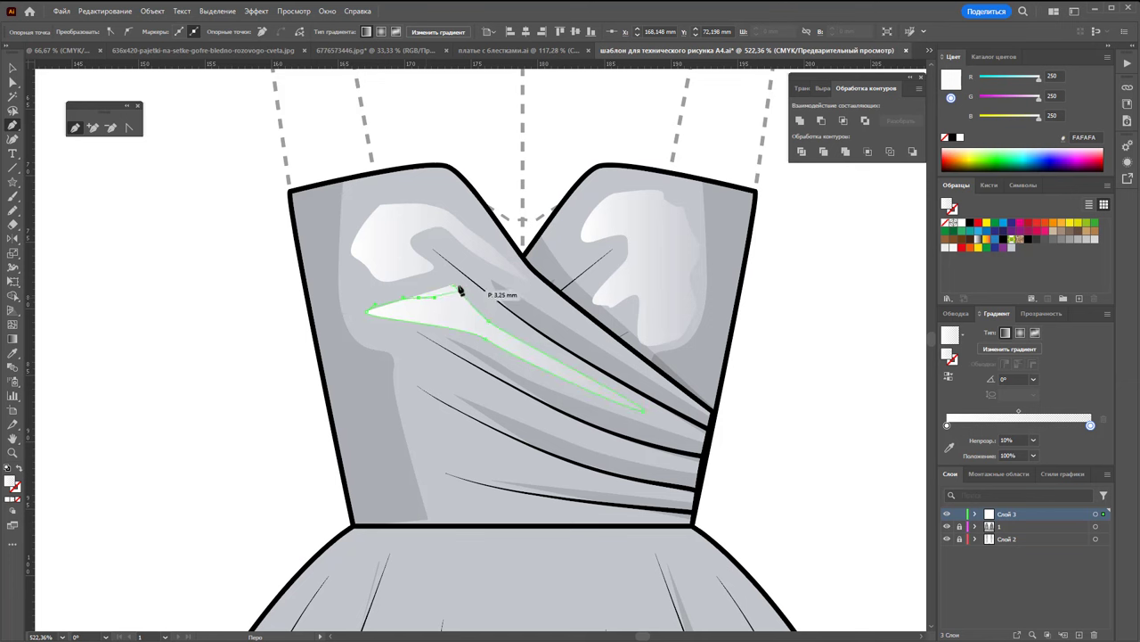
key(Escape)
click(419, 353)
click(634, 453)
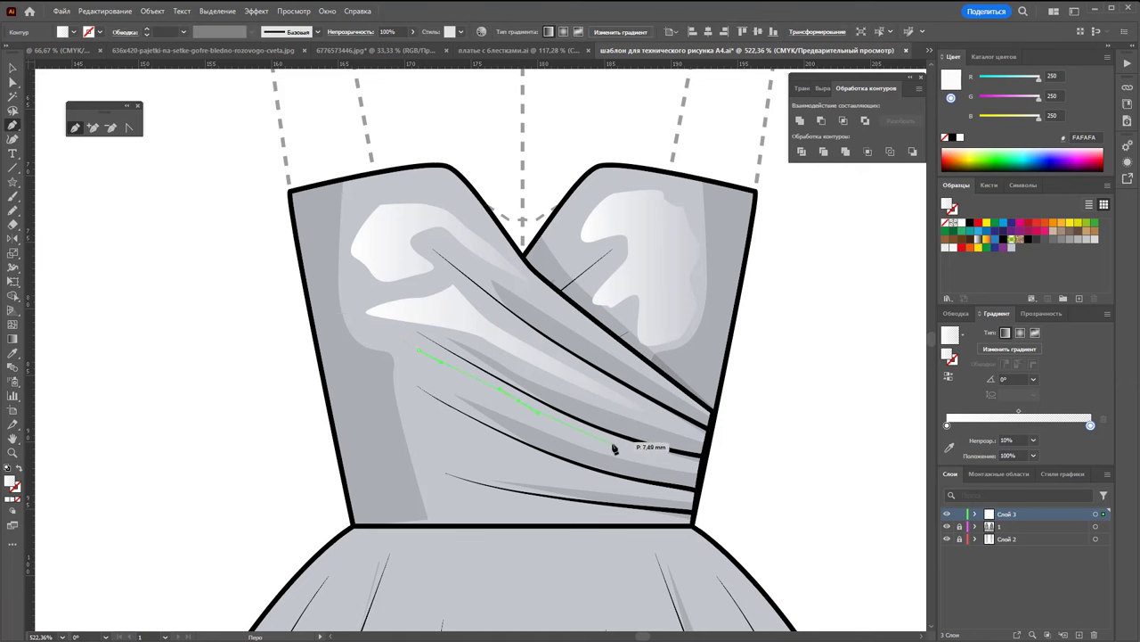
click(410, 375)
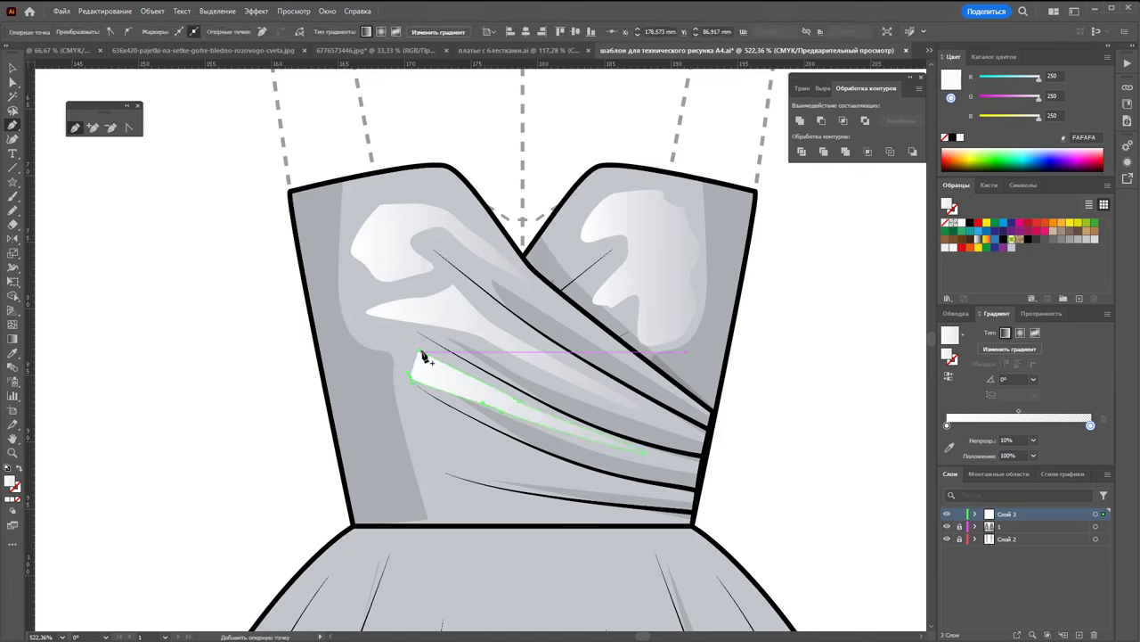
click(419, 354)
key(Escape)
Add slivers along the lower bodice folds and scroll down to the skirt
click(659, 490)
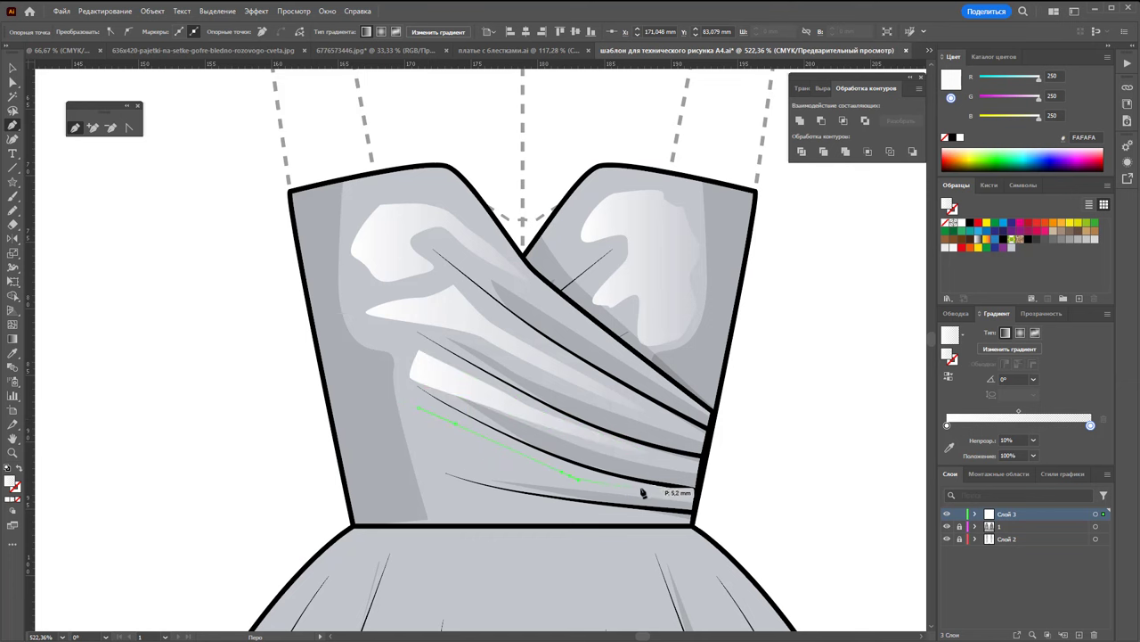
click(443, 460)
click(410, 439)
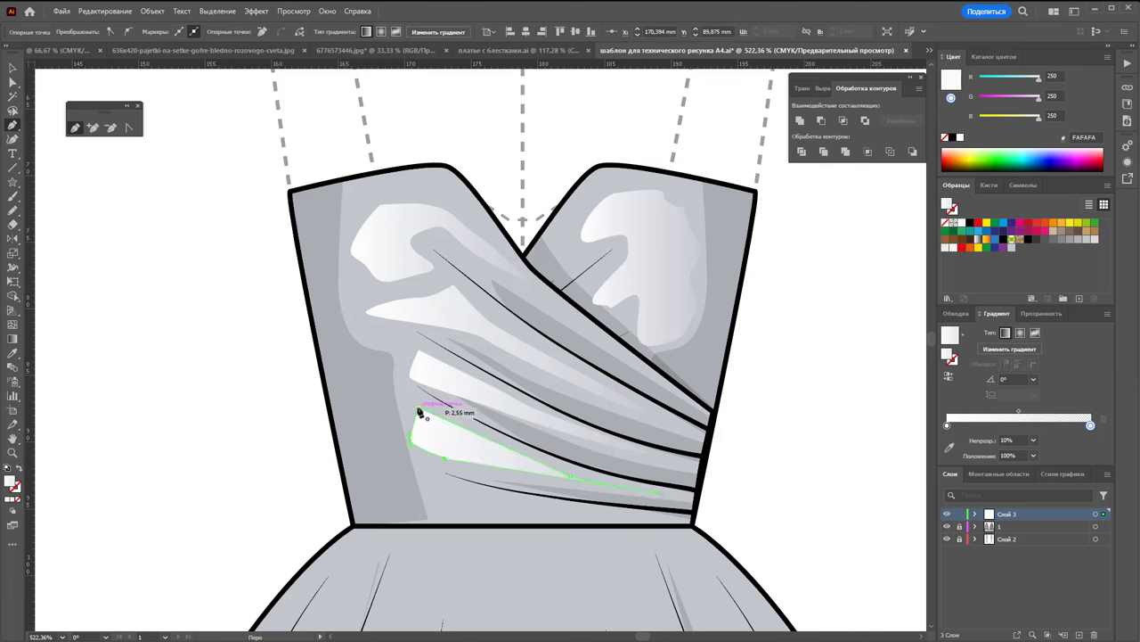
key(Escape)
click(581, 508)
click(459, 505)
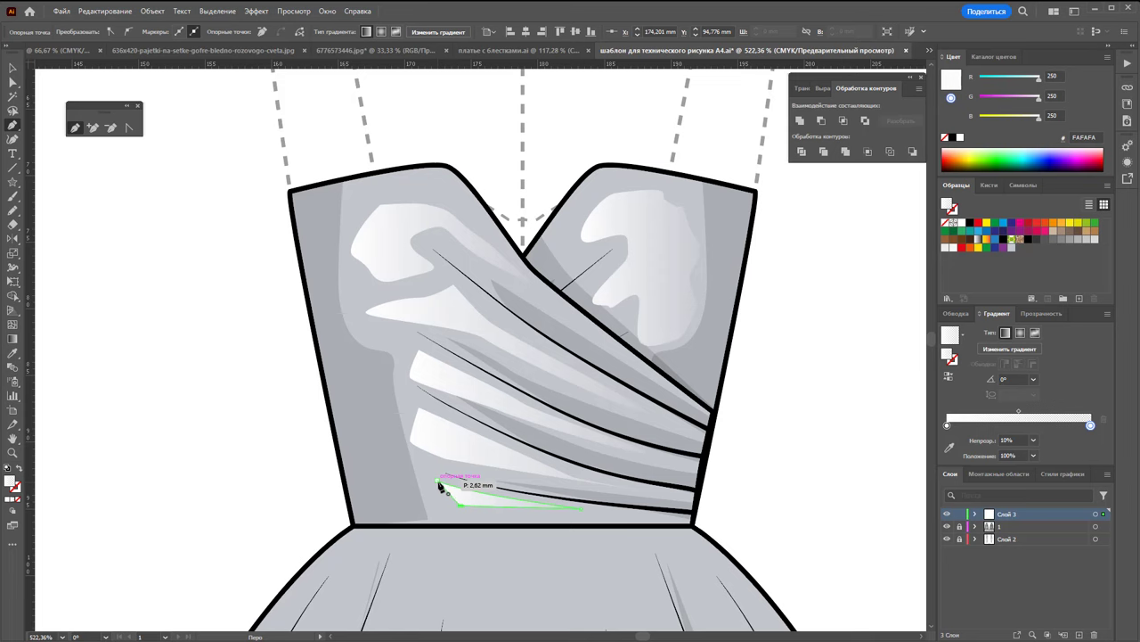
scroll(529, 393, down, 3)
scroll(534, 362, down, 5)
Draw a large wavy highlight down the centre of the first skirt tier
scroll(573, 306, down, 2)
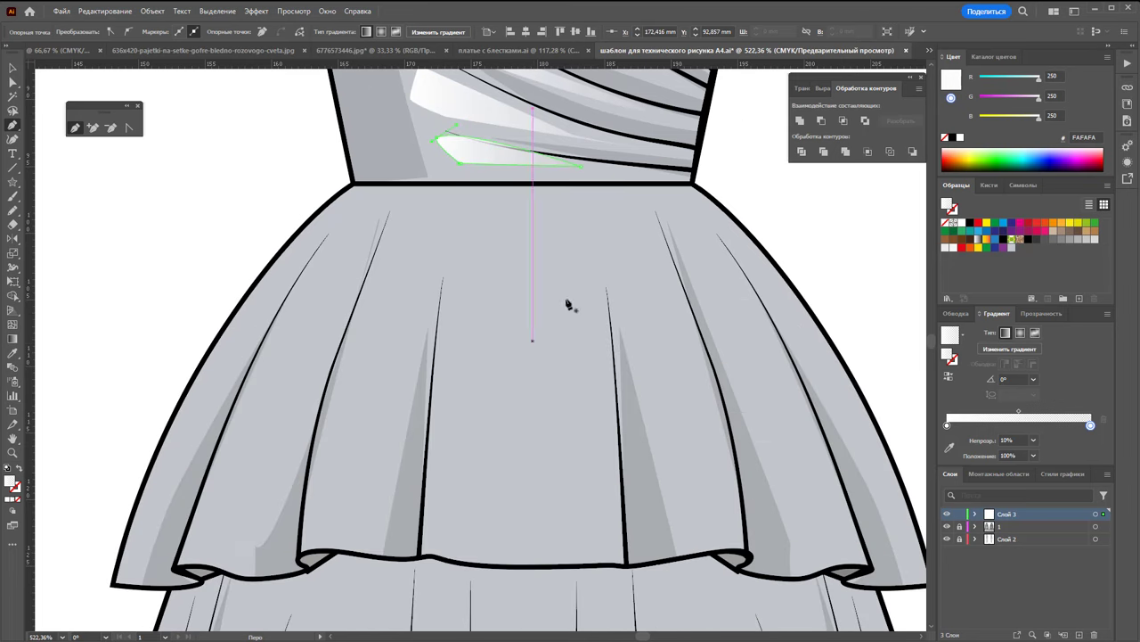
click(576, 234)
click(580, 388)
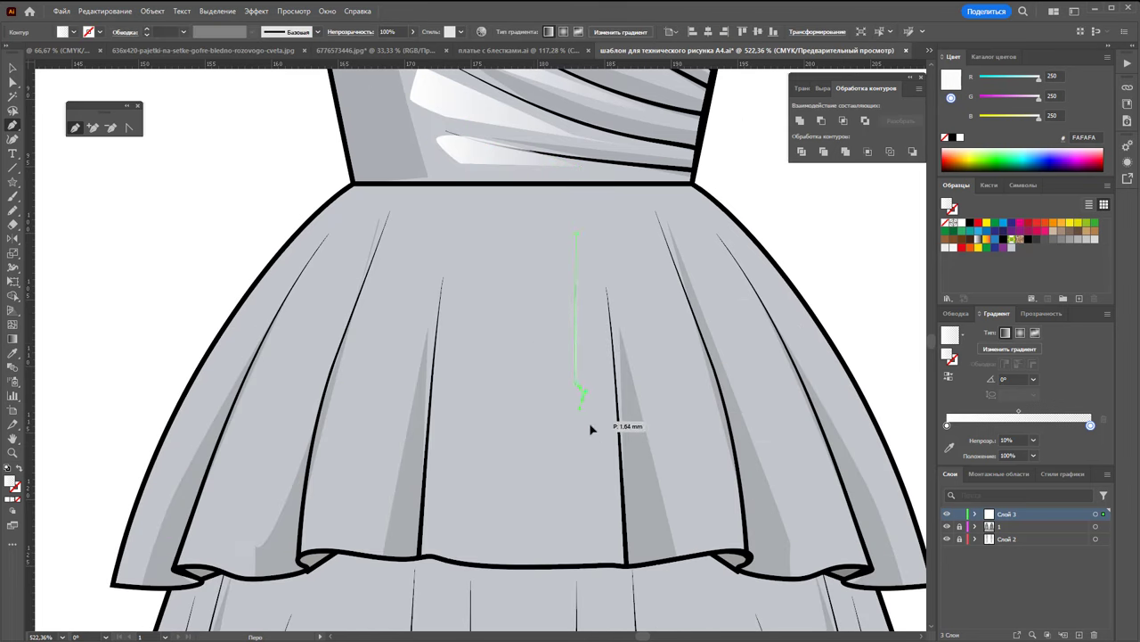
click(589, 450)
click(591, 534)
click(451, 540)
click(484, 504)
click(439, 463)
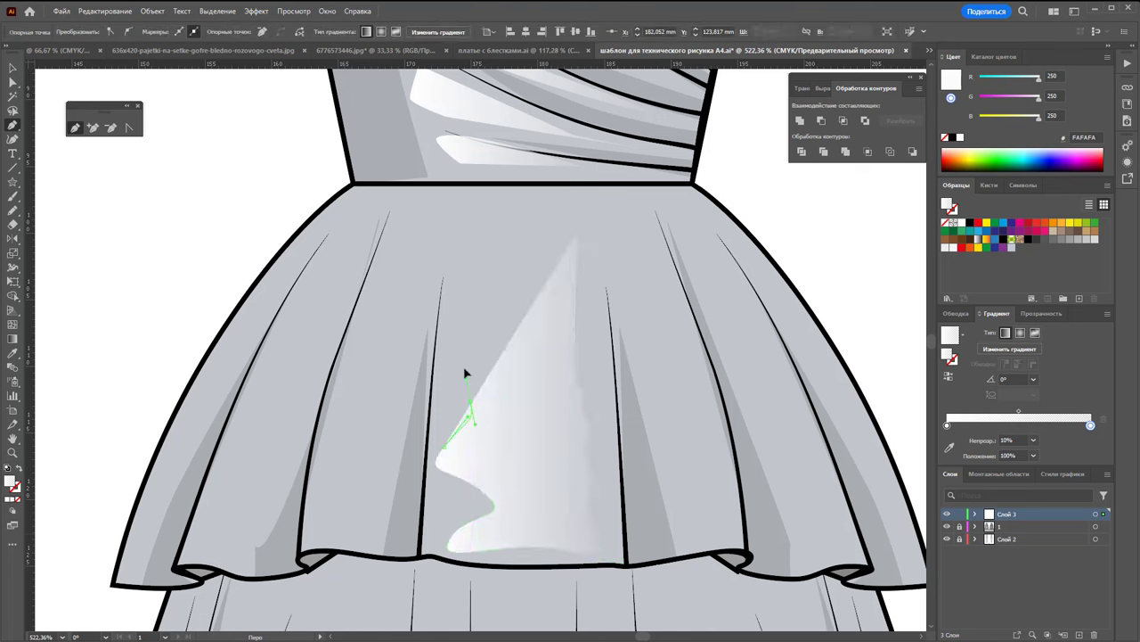
click(471, 338)
click(482, 236)
click(497, 200)
click(575, 207)
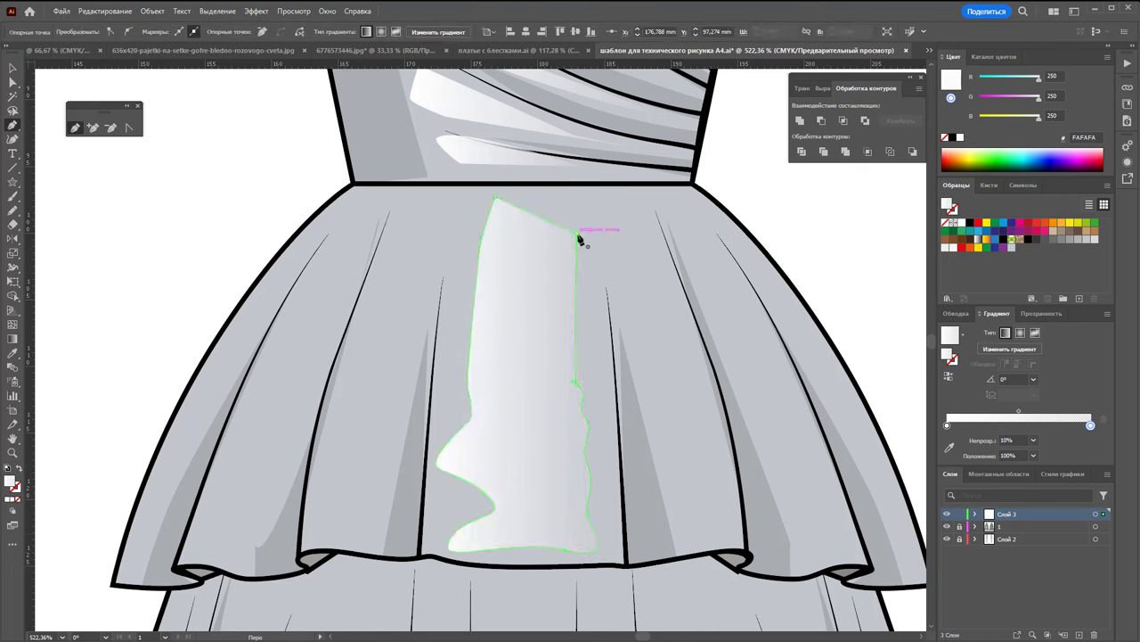
click(577, 234)
Add two highlight slivers along the right-side skirt folds
click(630, 239)
click(687, 400)
click(717, 534)
click(680, 542)
click(652, 406)
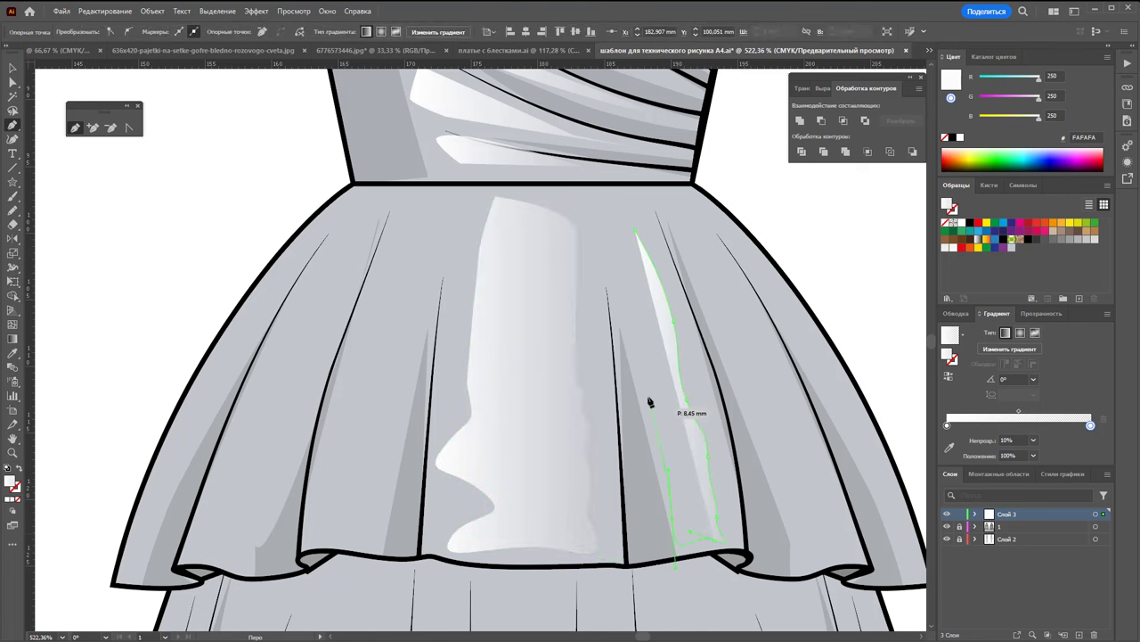
click(629, 239)
click(728, 273)
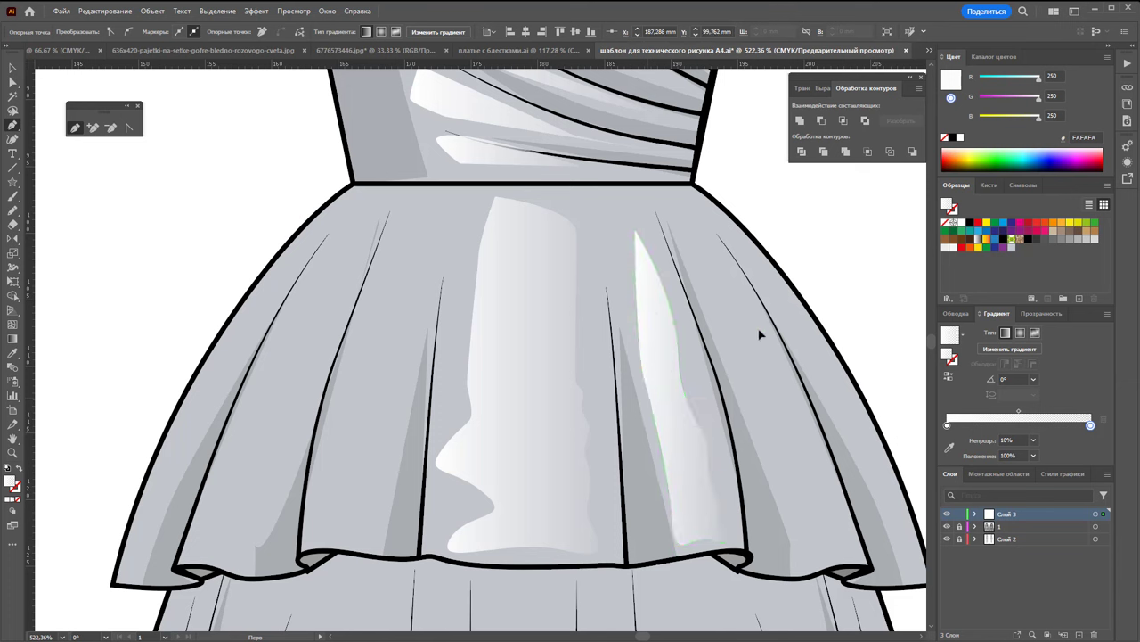
click(854, 559)
click(806, 547)
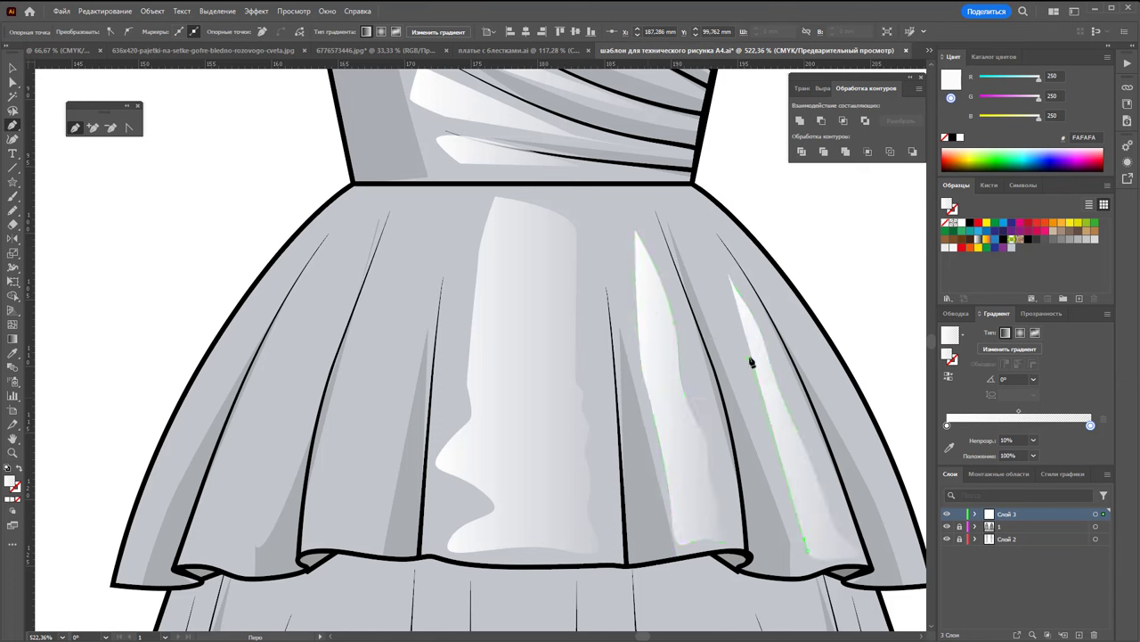
click(750, 357)
click(729, 274)
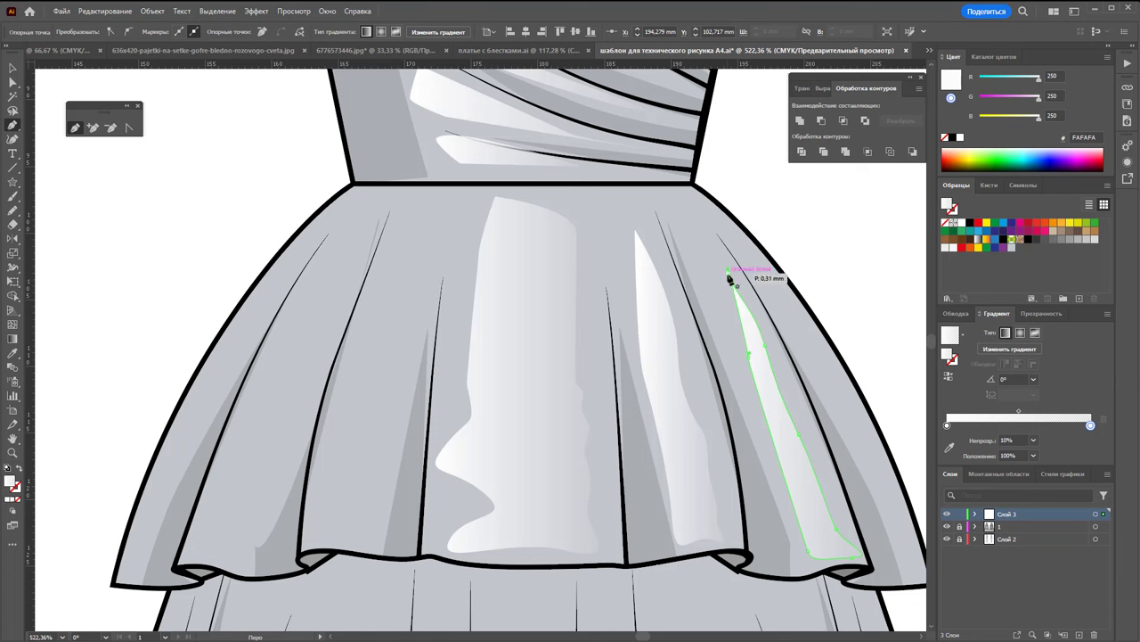
Add three highlight slivers along the left-side skirt folds
click(405, 245)
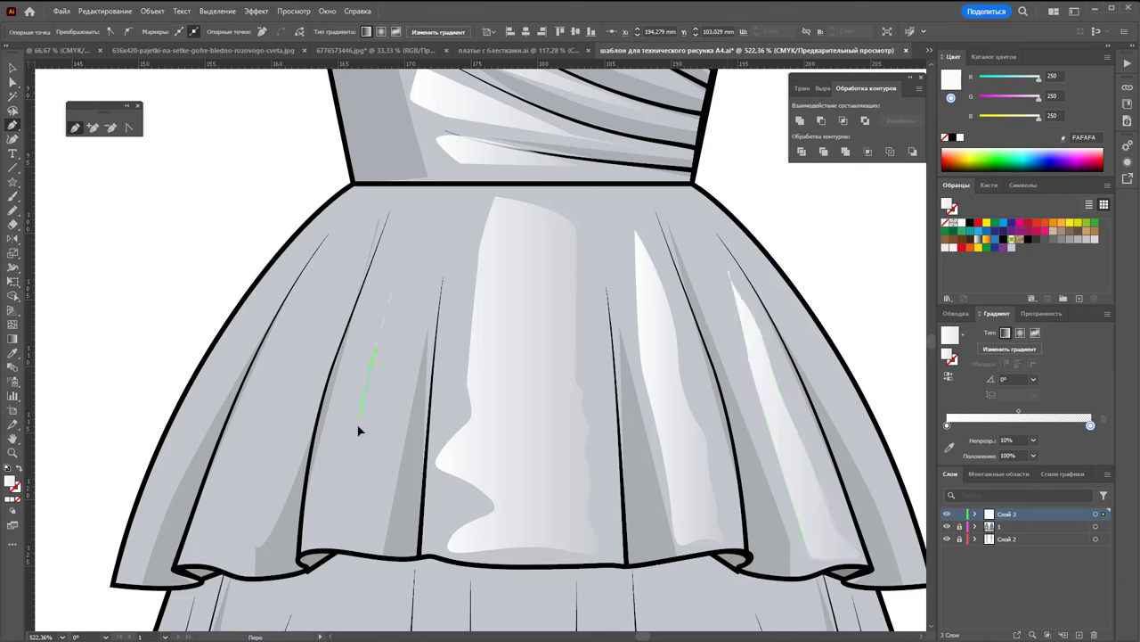
drag(326, 533, 374, 509)
click(398, 383)
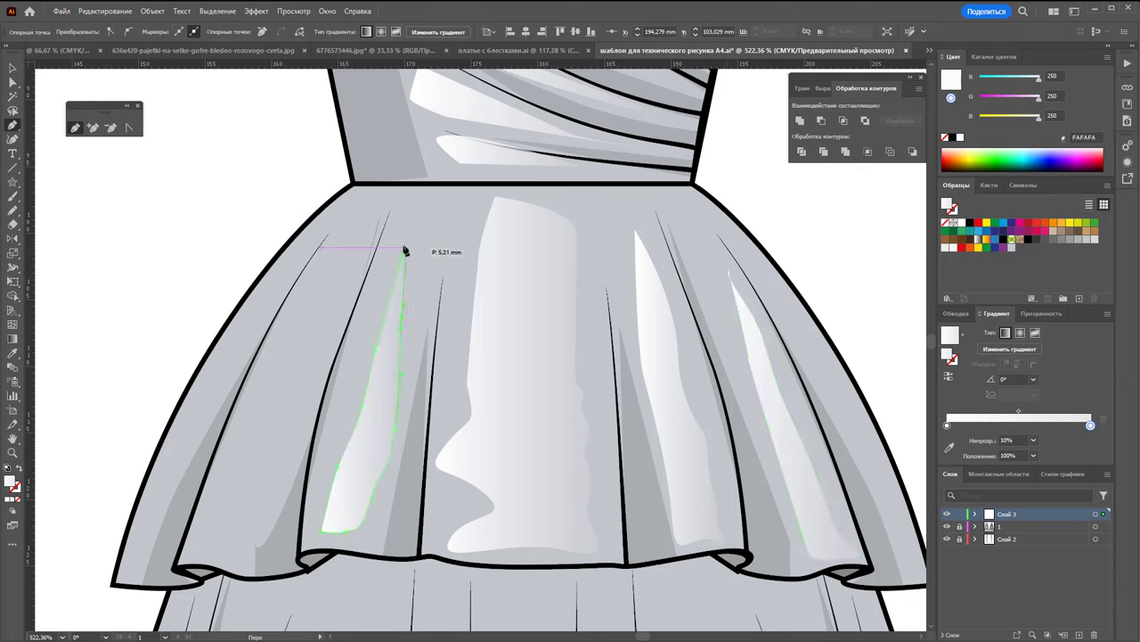
click(325, 282)
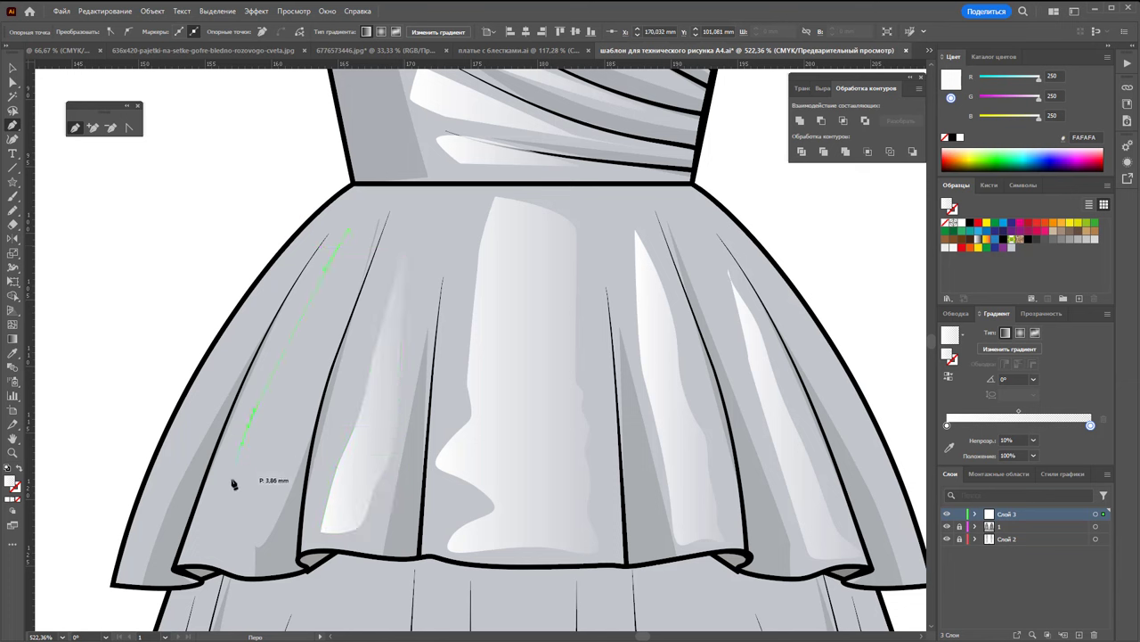
click(218, 550)
click(269, 481)
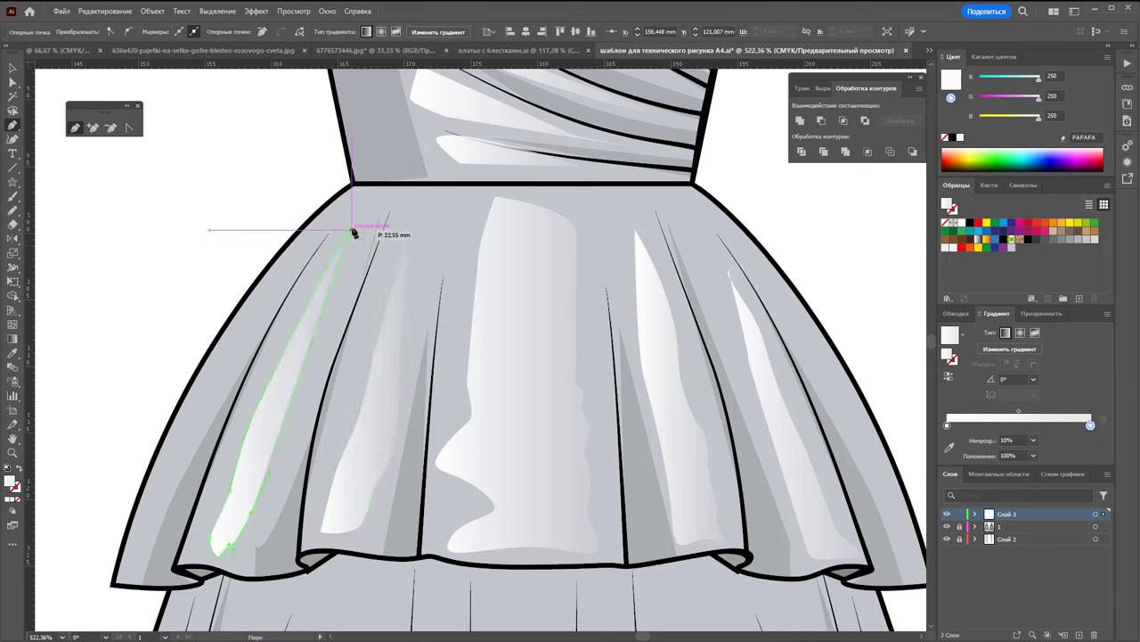
click(296, 256)
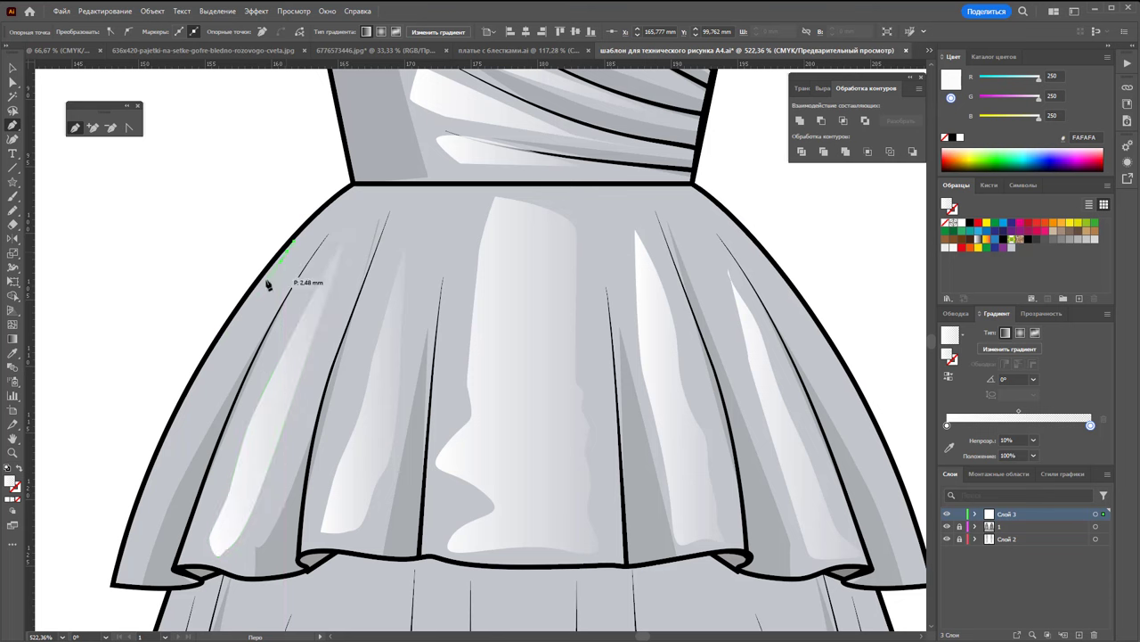
click(150, 521)
click(298, 257)
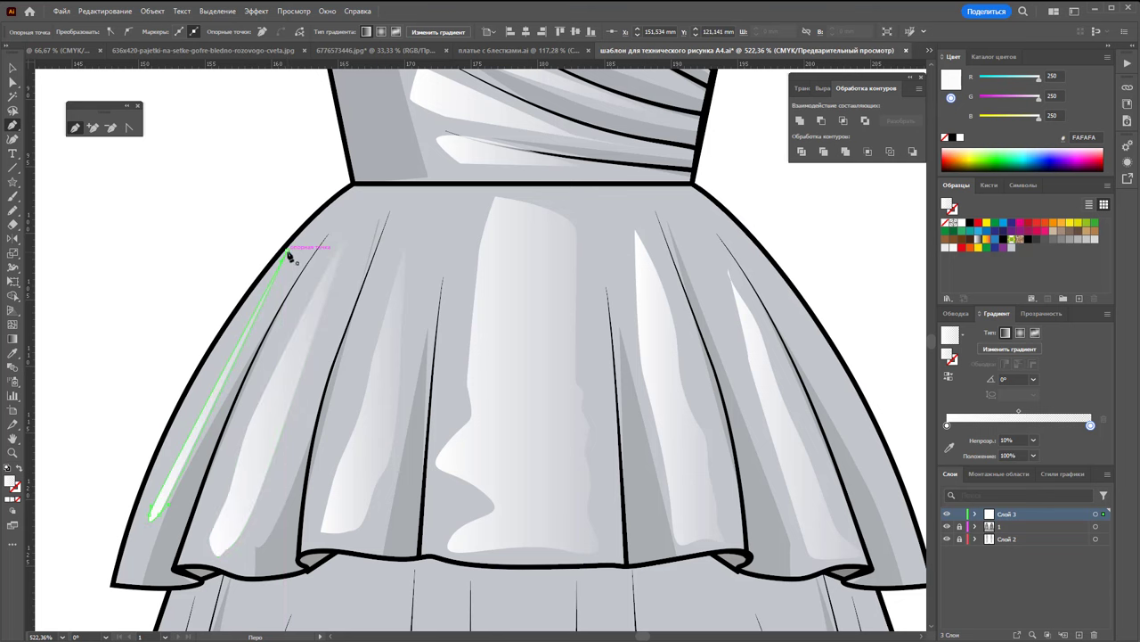
Draw white gradient highlights on the second tier: centre-fold sliver, right-fold broad panel, far-right sliver, and left panel
scroll(448, 256, down, 5)
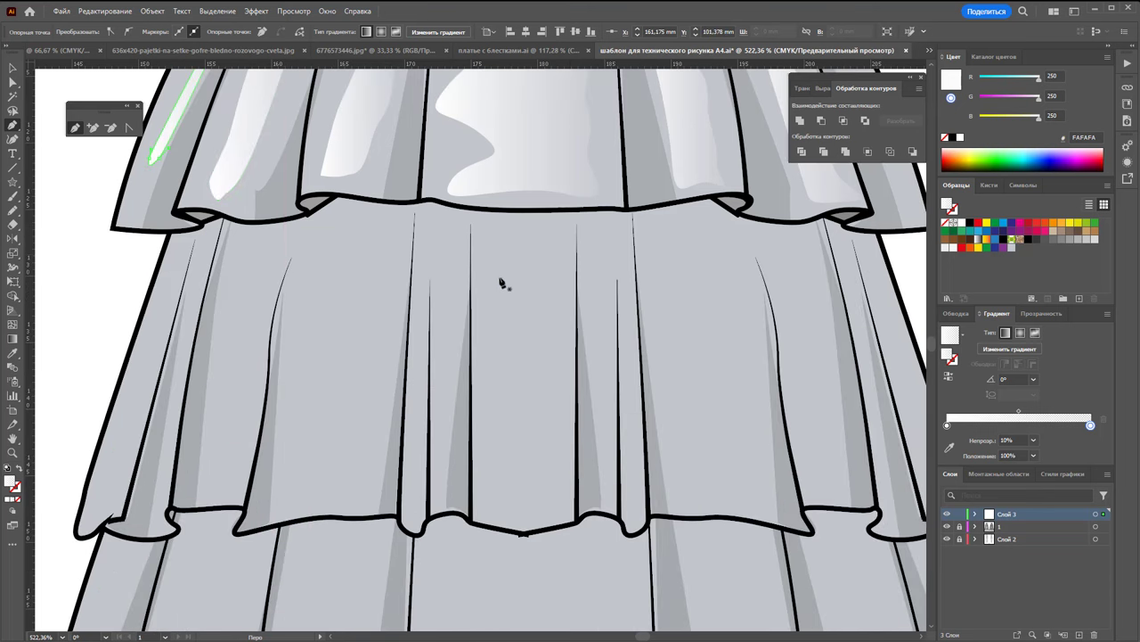
mouse_move(508, 497)
mouse_down()
mouse_move(547, 517)
mouse_move(503, 288)
mouse_up()
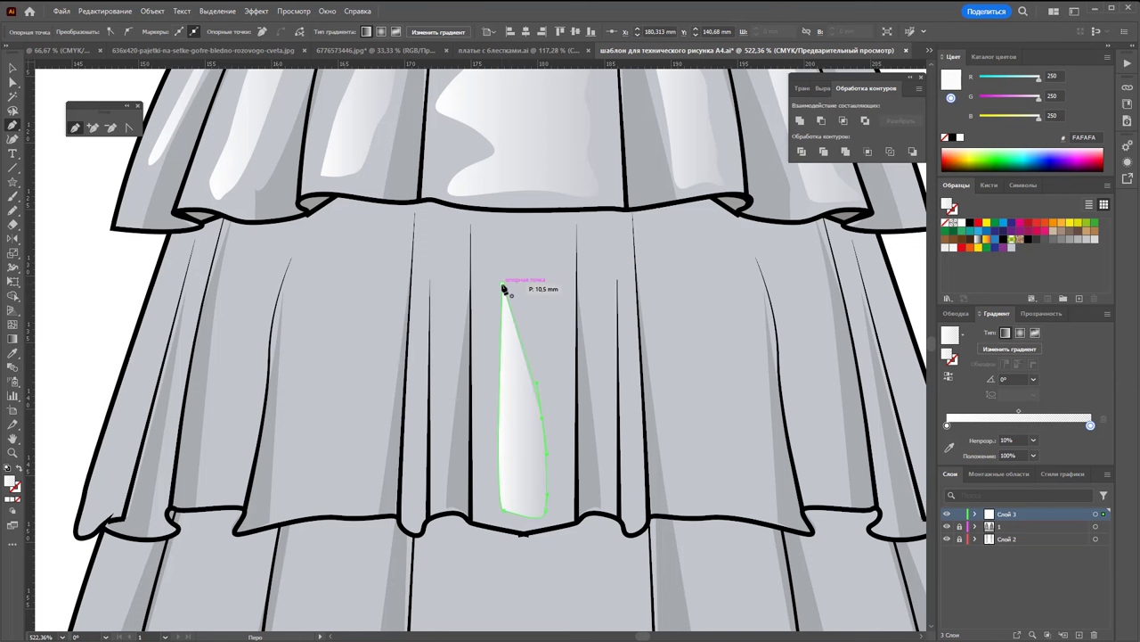
drag(692, 210, 773, 454)
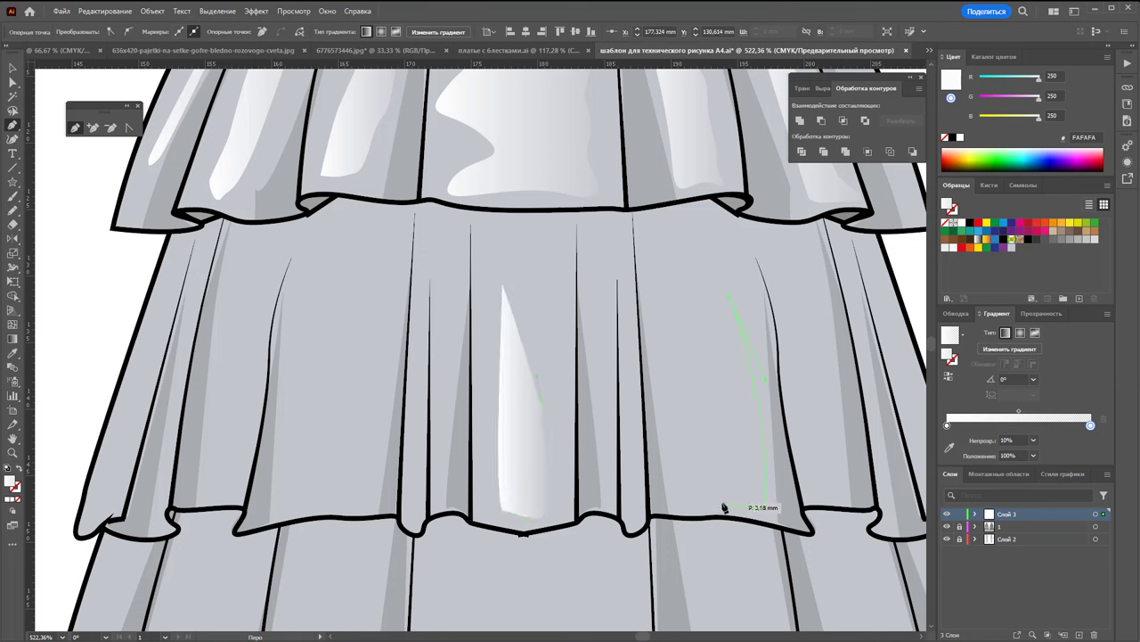
drag(723, 506, 691, 497)
drag(656, 327, 724, 298)
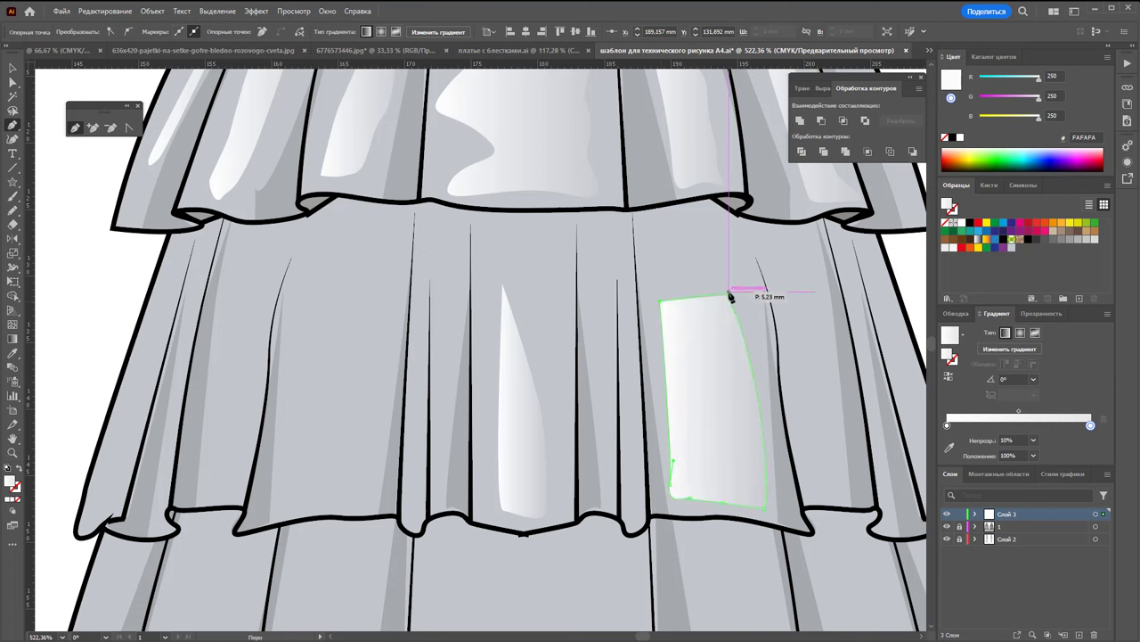
drag(807, 295, 807, 295)
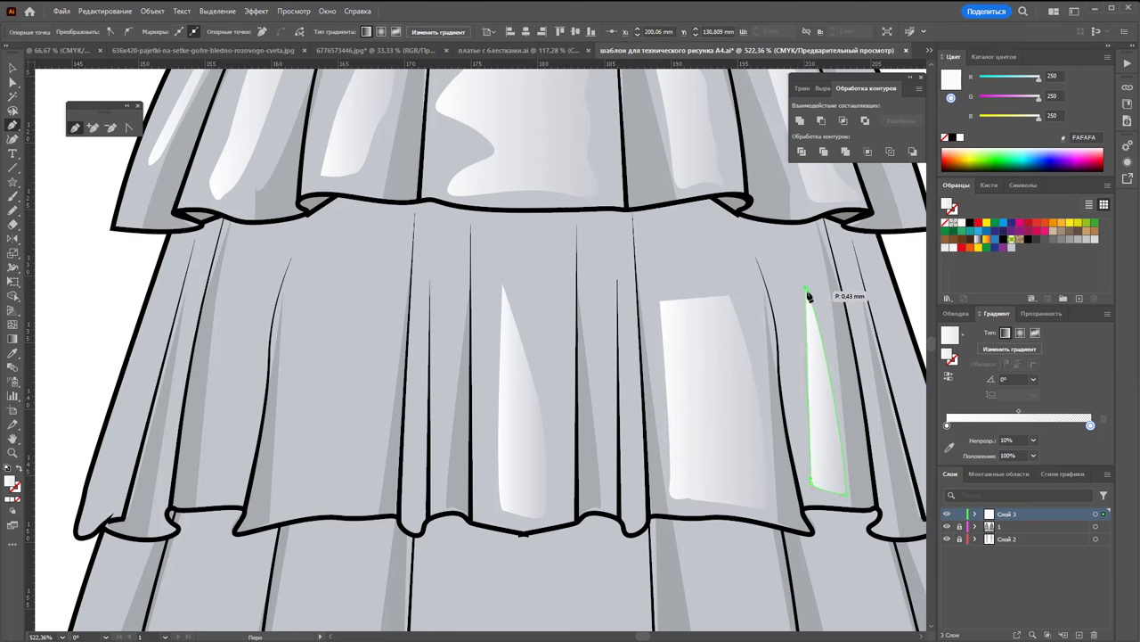
drag(384, 312, 275, 514)
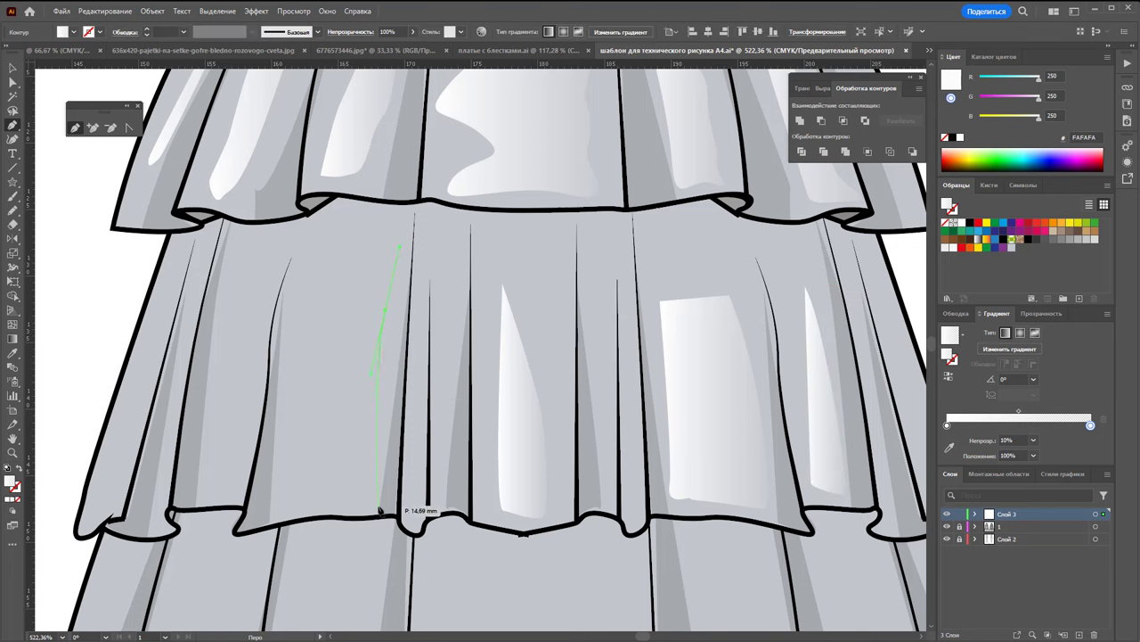
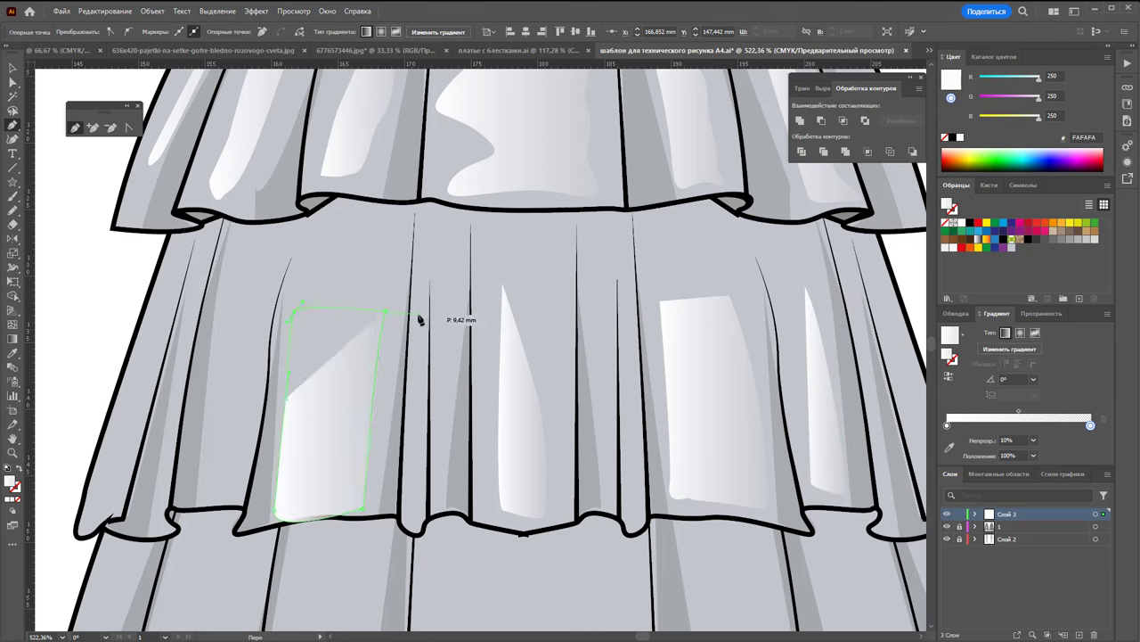
Close the fold highlight, then draw a broad one on the central panel and a triangular one on the left fold
drag(275, 515, 386, 312)
mouse_move(251, 284)
mouse_down()
mouse_move(265, 290)
mouse_move(252, 284)
mouse_up()
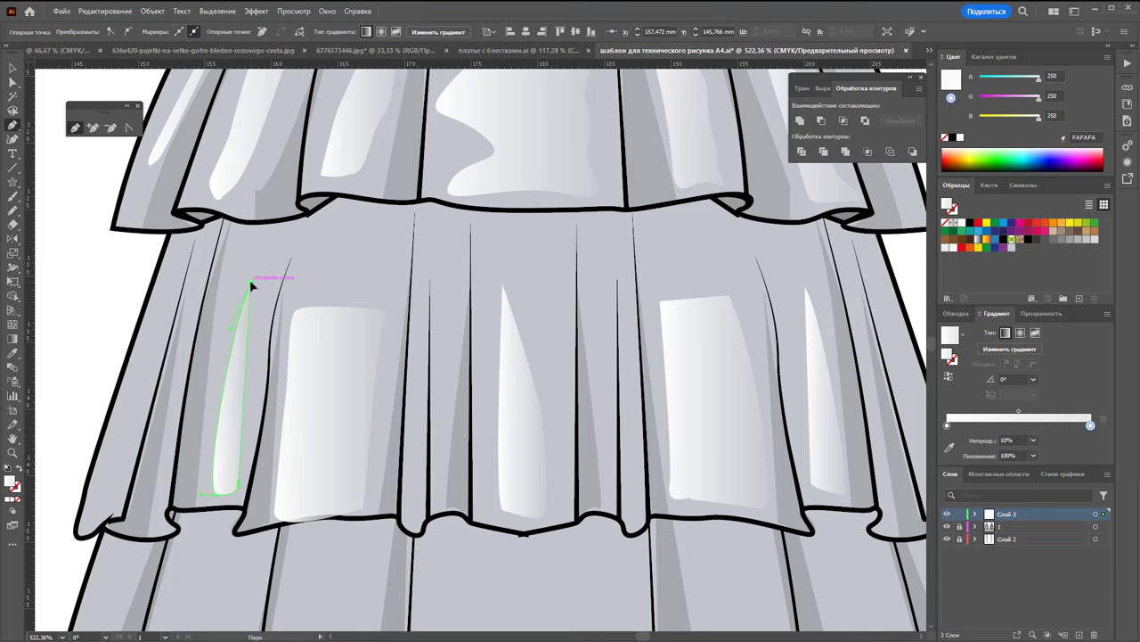
scroll(308, 267, down, 5)
scroll(319, 259, down, 1)
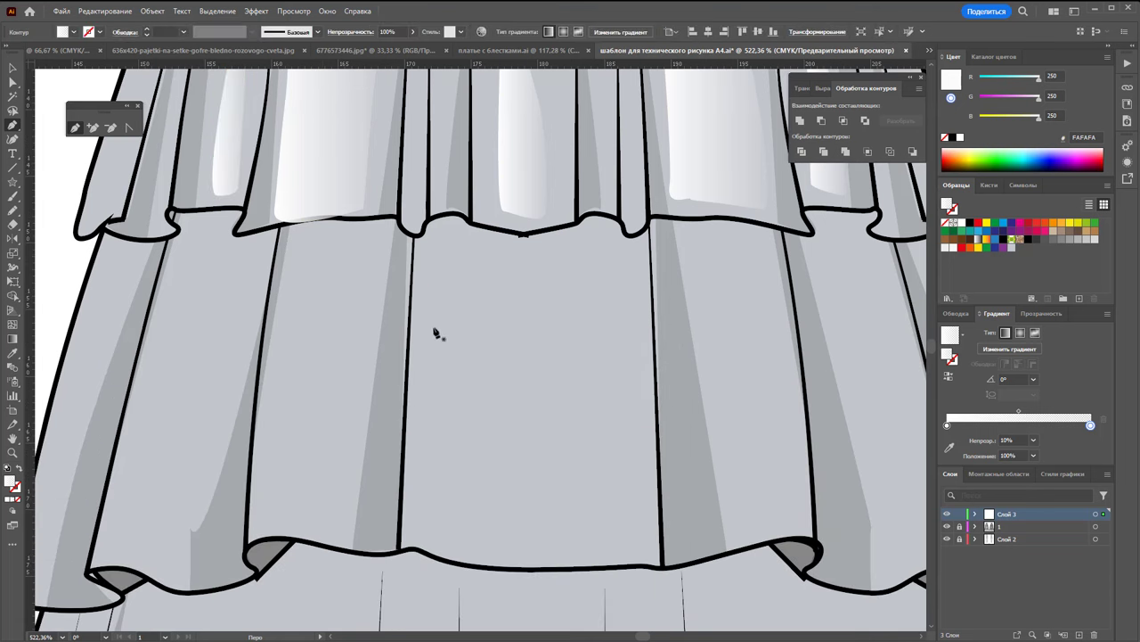
mouse_move(428, 526)
mouse_down()
mouse_move(448, 541)
mouse_move(620, 543)
mouse_move(632, 484)
mouse_move(621, 259)
mouse_move(427, 300)
mouse_move(424, 265)
mouse_up()
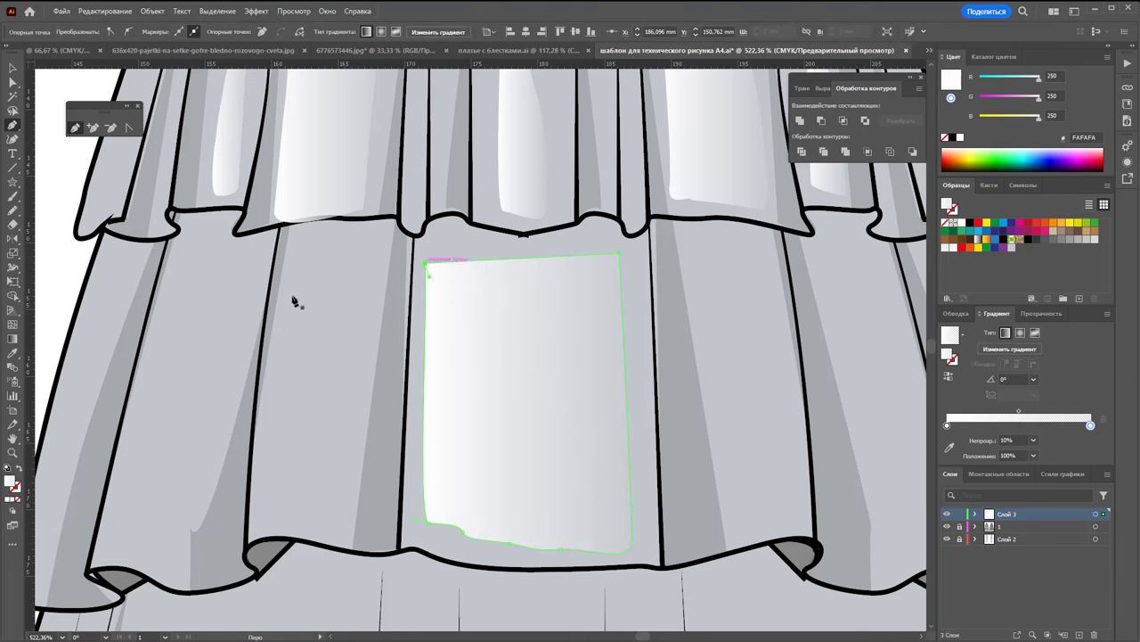
mouse_move(304, 262)
mouse_down()
mouse_move(267, 508)
mouse_move(273, 529)
mouse_move(344, 540)
mouse_move(372, 307)
mouse_move(347, 262)
mouse_move(302, 258)
mouse_up()
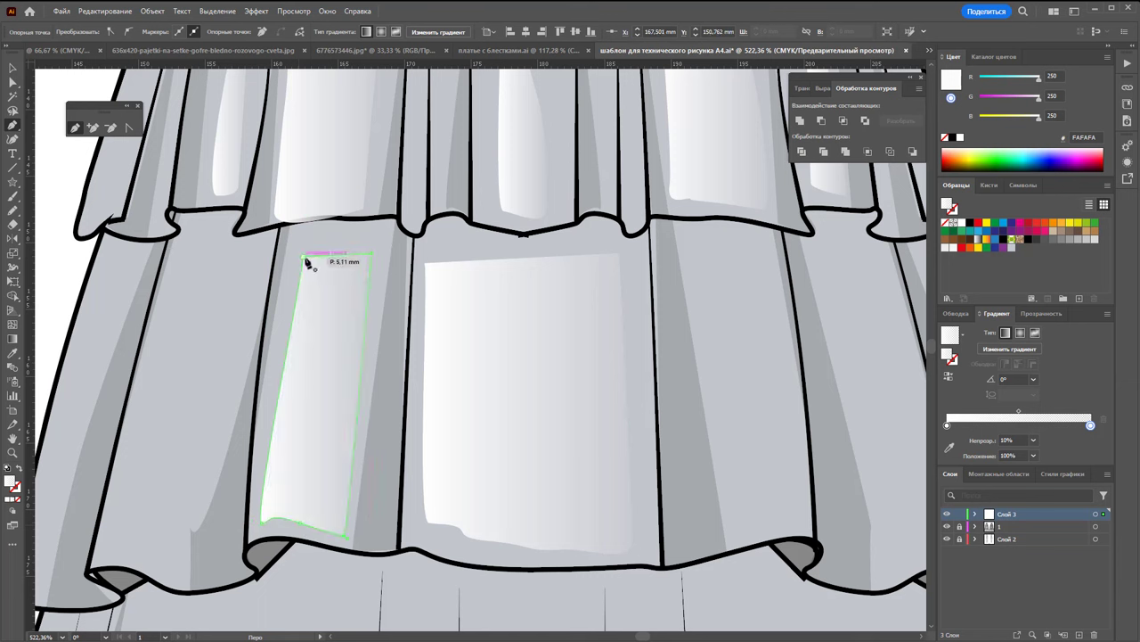
Draw a white-gradient highlight on the left skirt panel down to the hem
drag(212, 234, 162, 372)
mouse_move(119, 543)
mouse_down()
mouse_move(191, 522)
mouse_move(247, 278)
mouse_up()
click(242, 266)
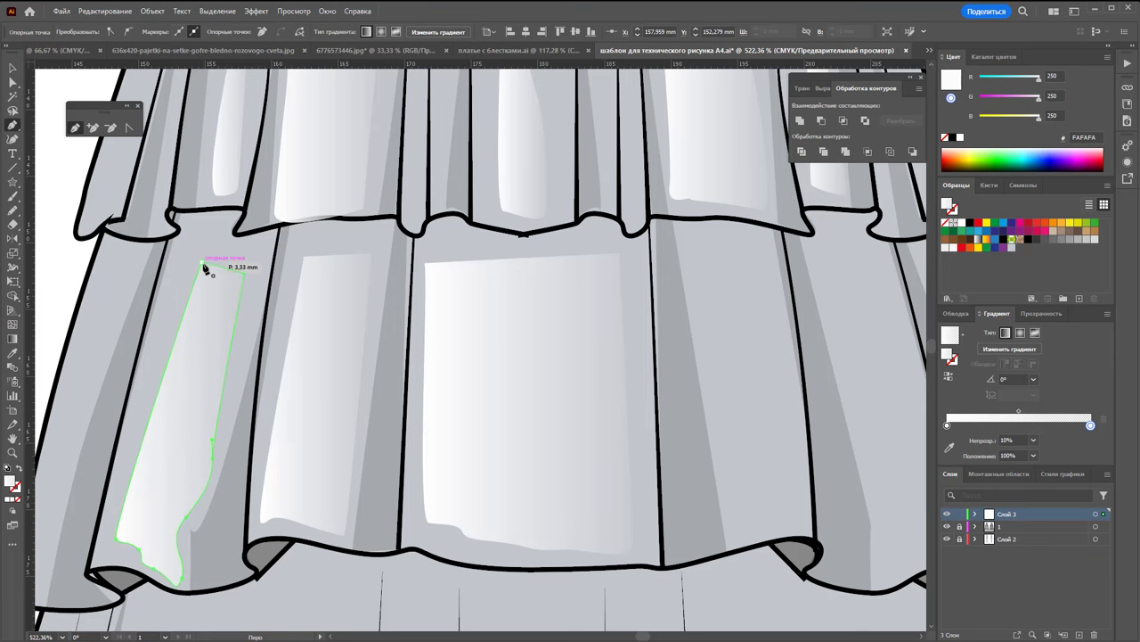
Draw a white sliver highlight on the right fold and deselect it
drag(856, 261, 877, 283)
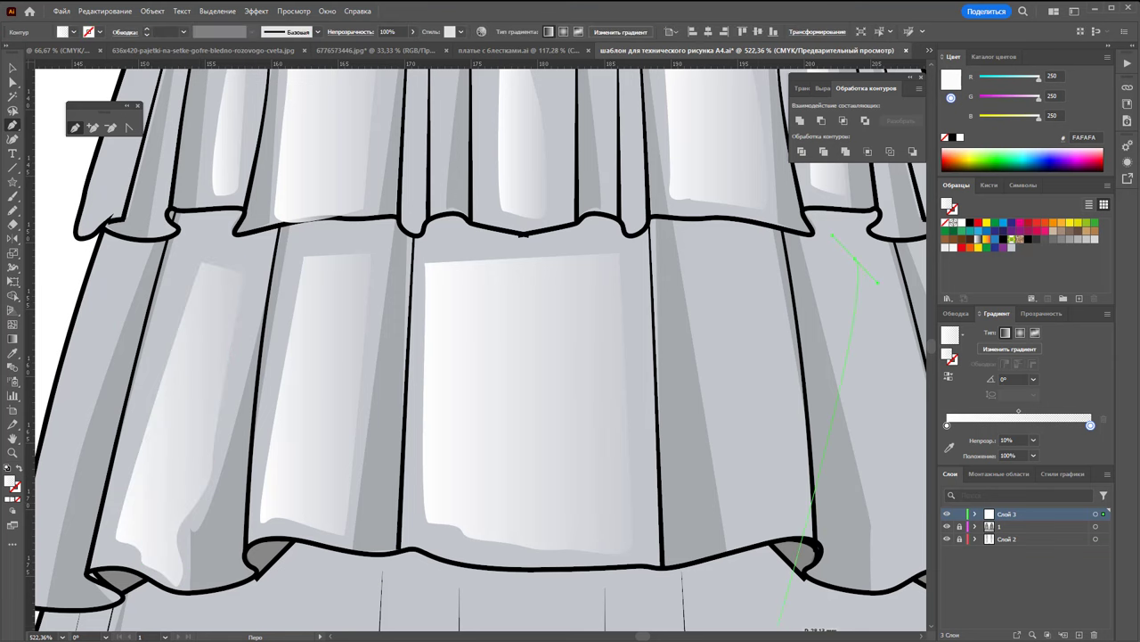
drag(638, 638, 642, 638)
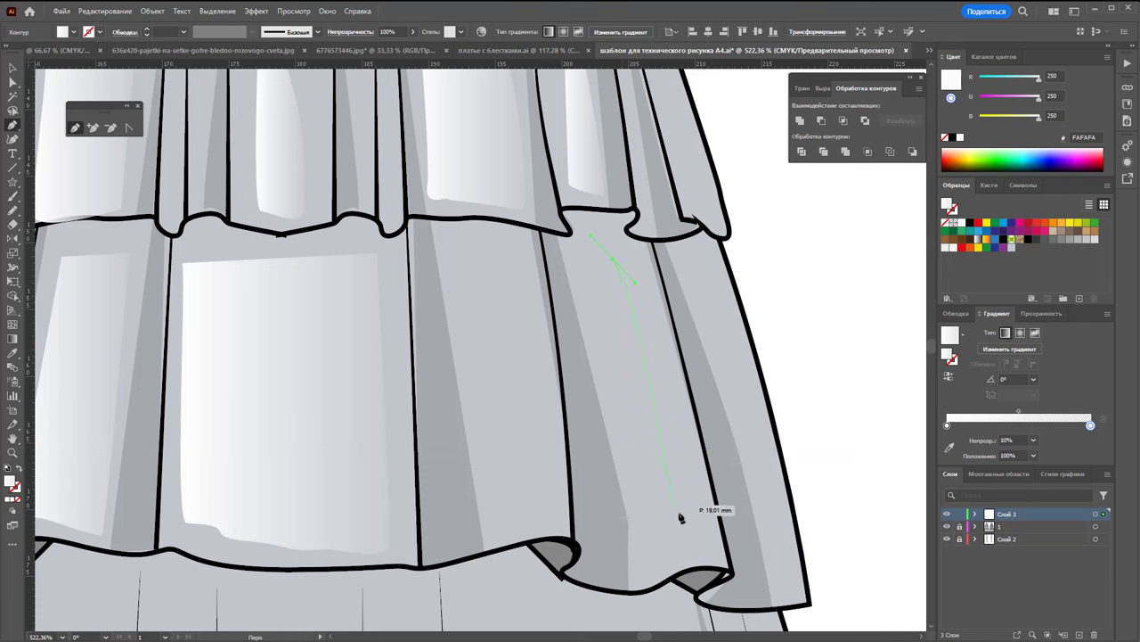
click(713, 548)
click(646, 565)
click(614, 266)
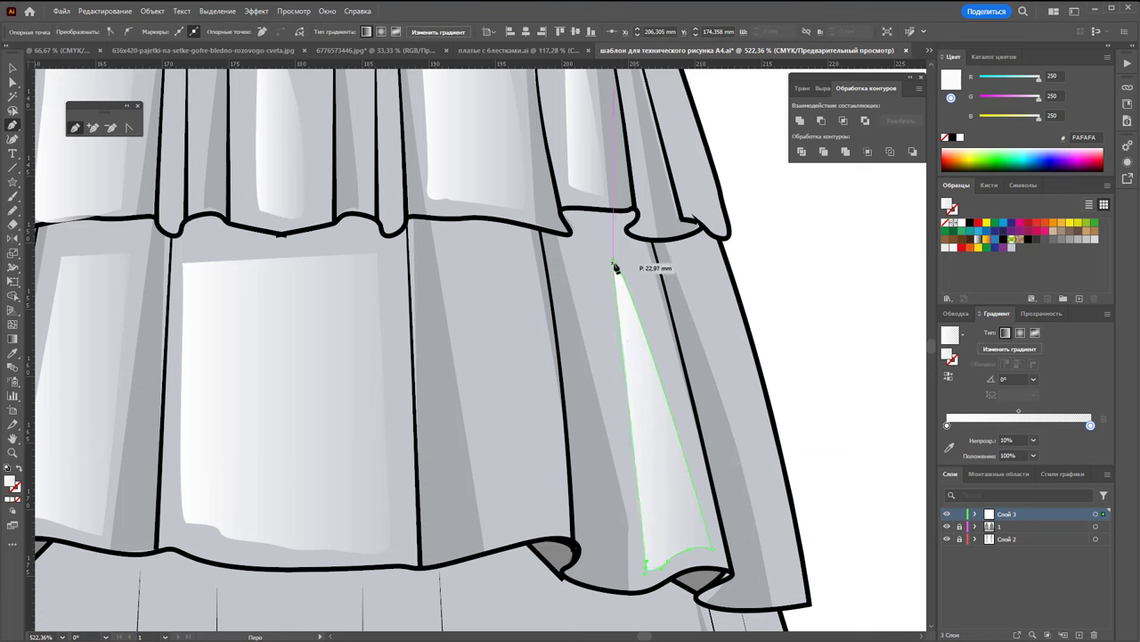
ctrl+click(545, 515)
Draw a triangular highlight sliver on the next fold
click(561, 527)
click(506, 529)
click(515, 256)
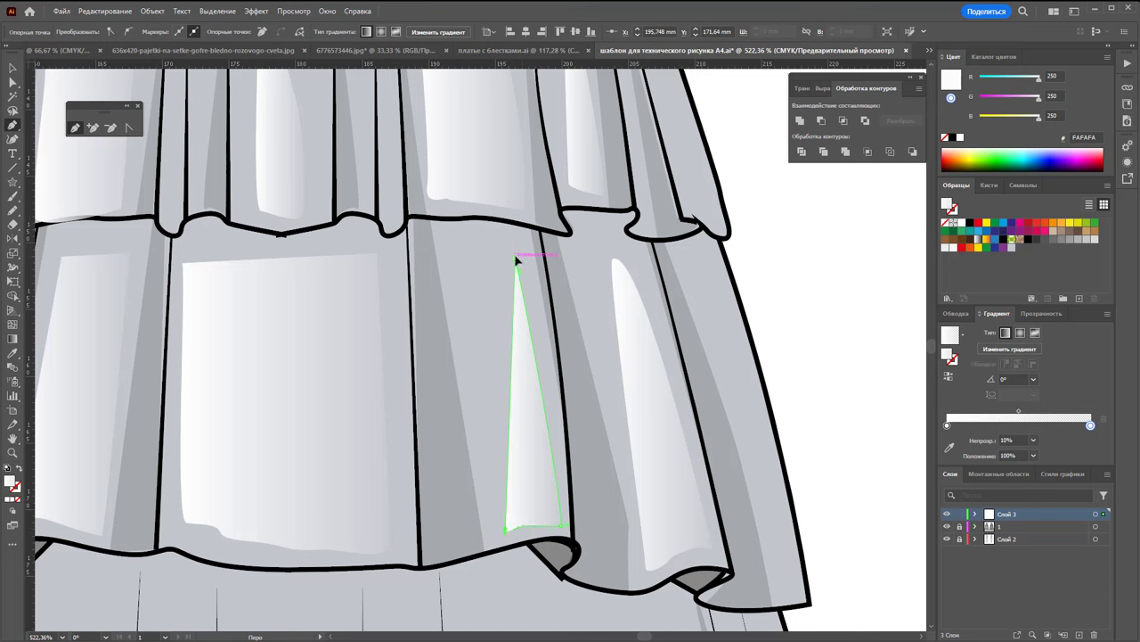
scroll(531, 321, down, 1)
Draw a quadrilateral white-gradient highlight down a fold of the lower tier
scroll(531, 320, down, 5)
scroll(542, 274, down, 5)
scroll(541, 261, down, 1)
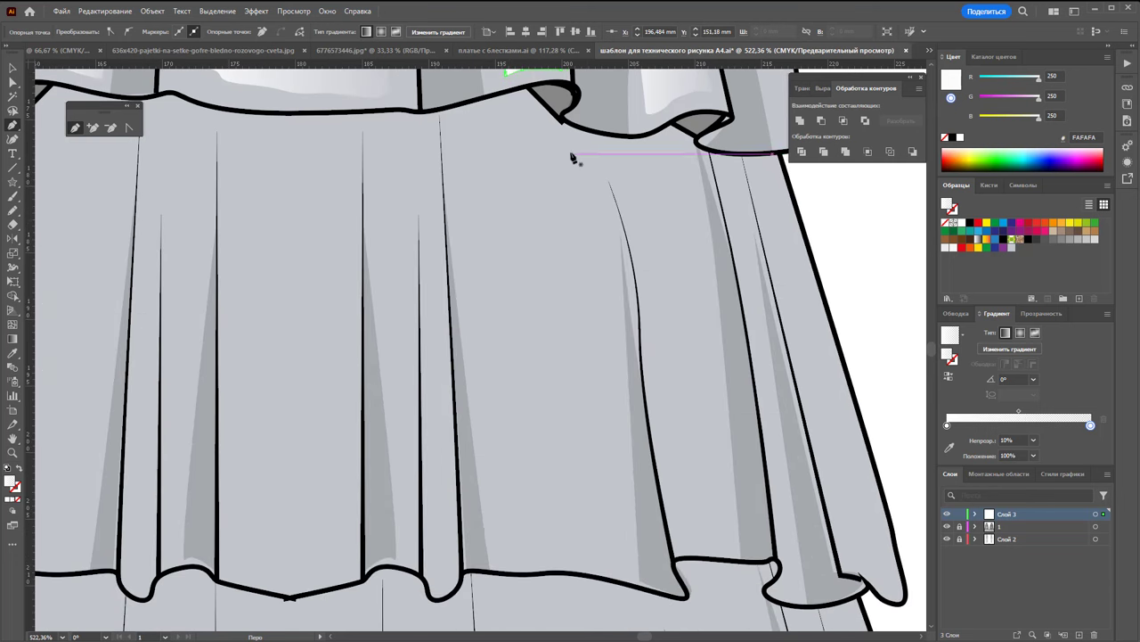
click(624, 562)
click(492, 544)
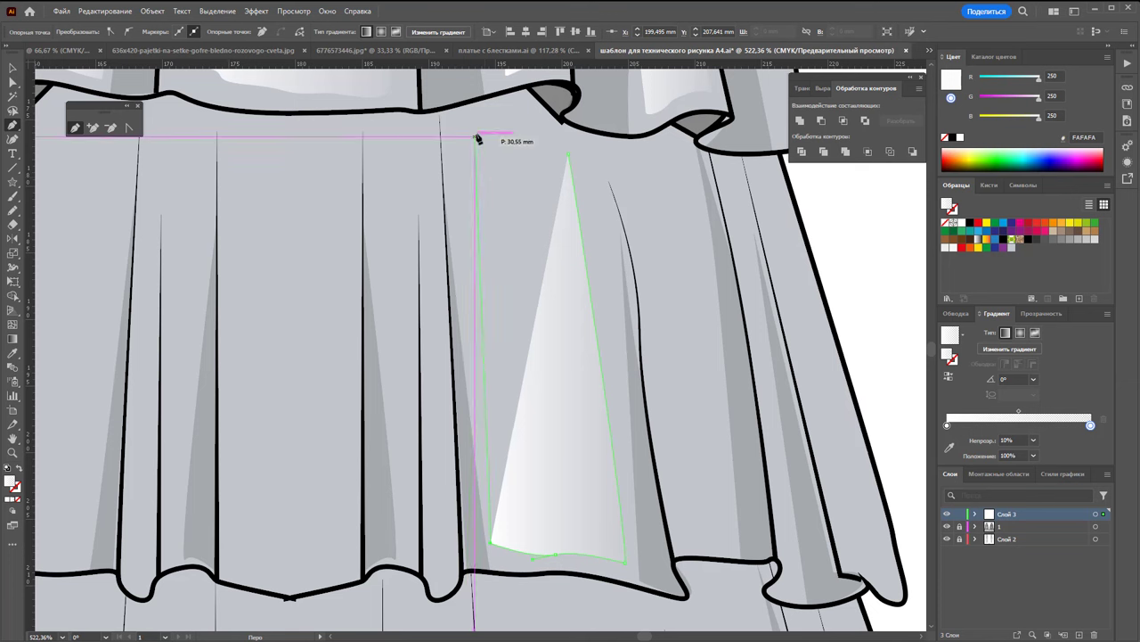
click(476, 134)
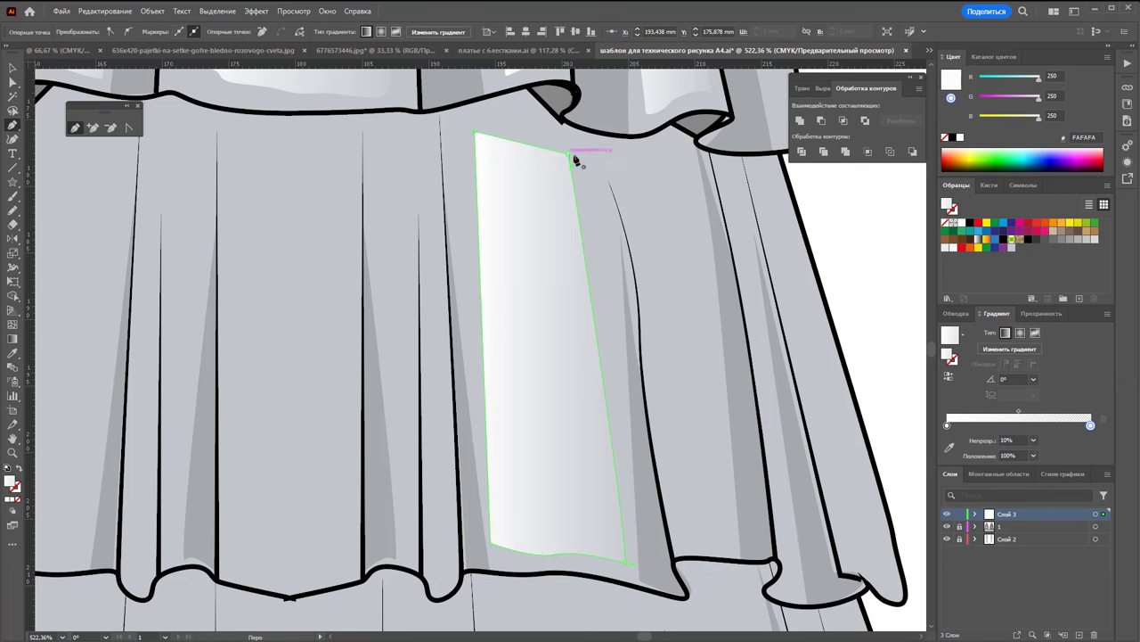
click(572, 157)
Add a curved sliver highlight on the right fold and a tall highlight on the left panel
click(677, 192)
click(728, 549)
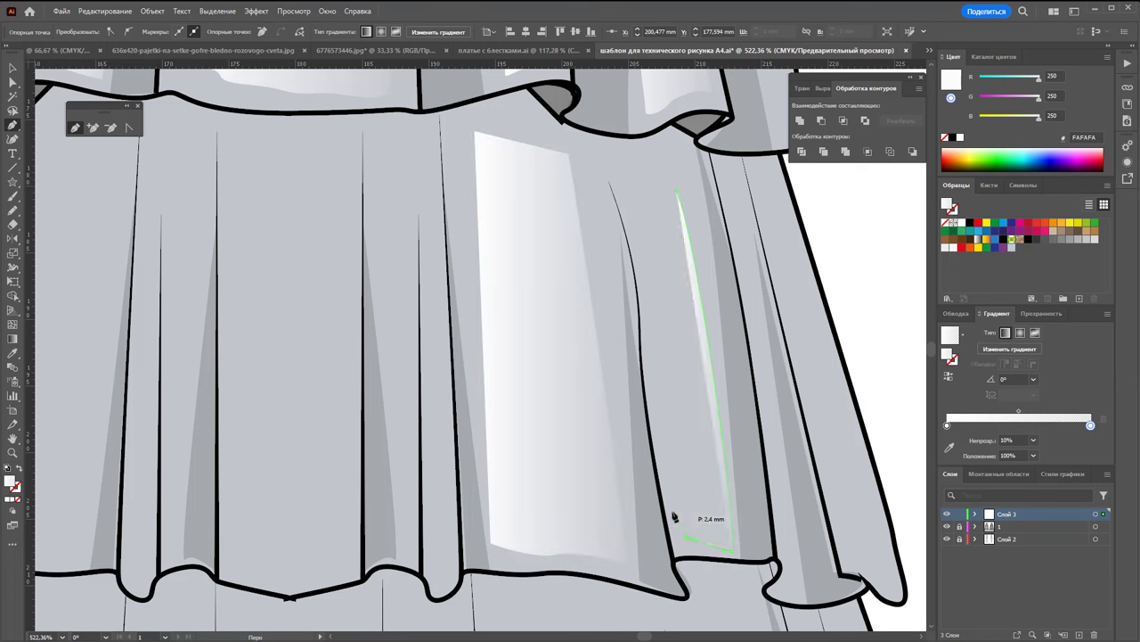
click(673, 517)
drag(677, 191, 729, 161)
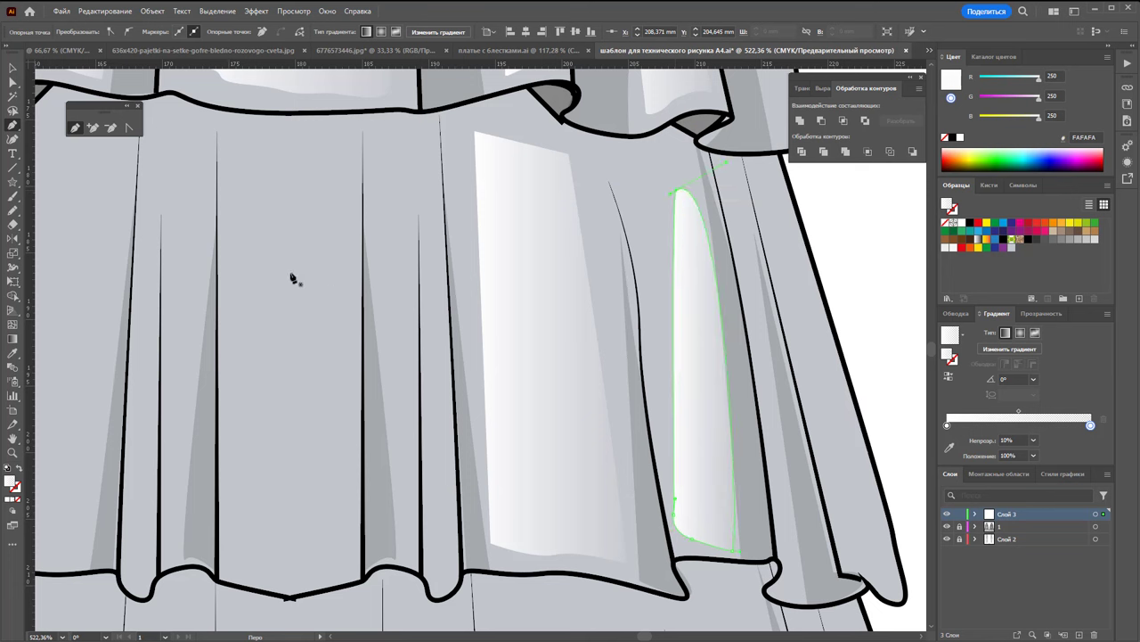
click(341, 155)
click(346, 571)
click(248, 573)
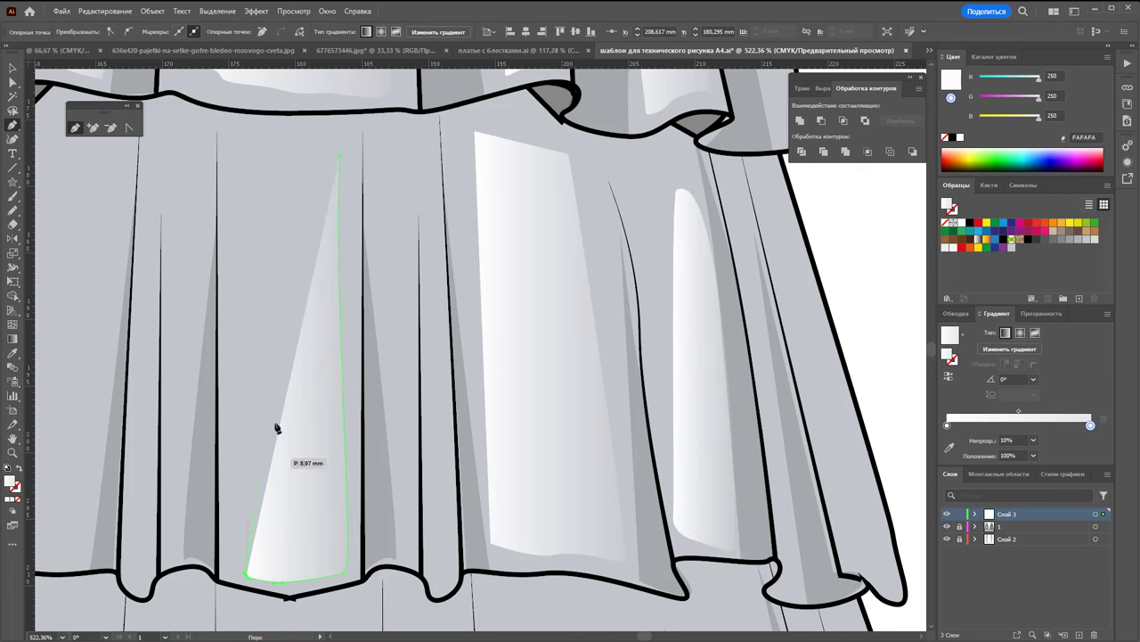
click(253, 183)
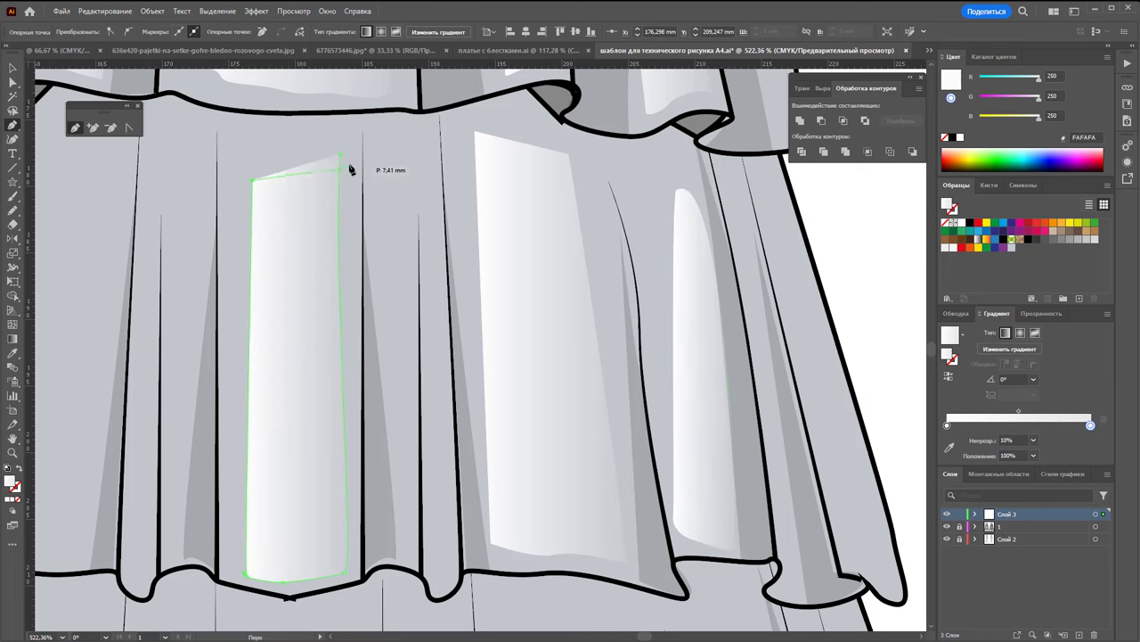
Lock Layer 1 holding the skirt outline and sample the white gradient from an existing highlight
click(109, 128)
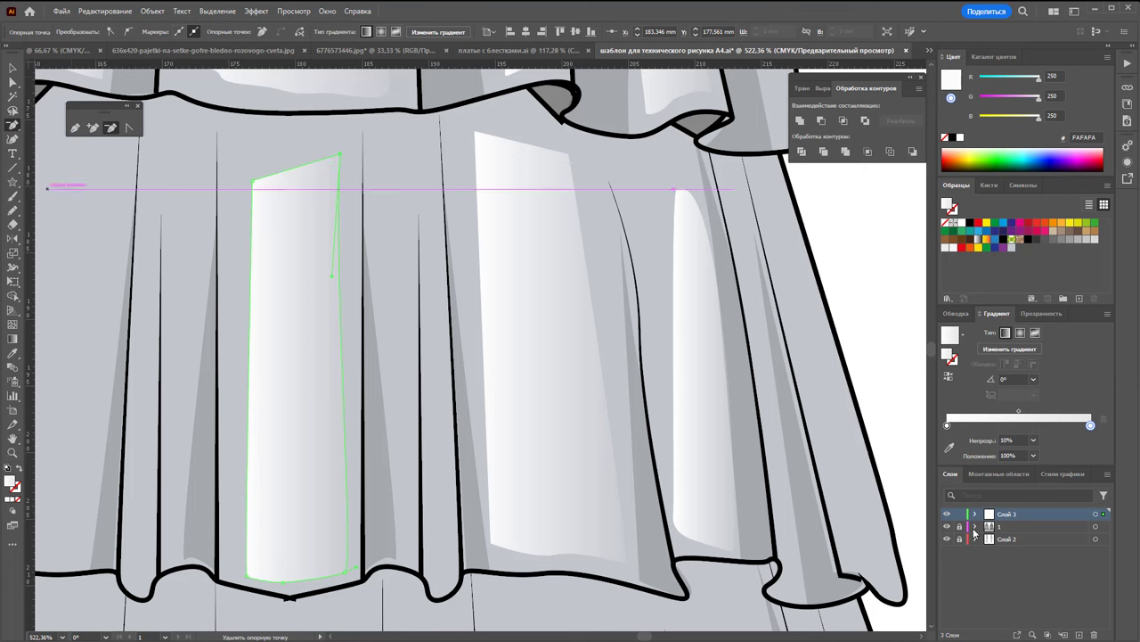
click(297, 602)
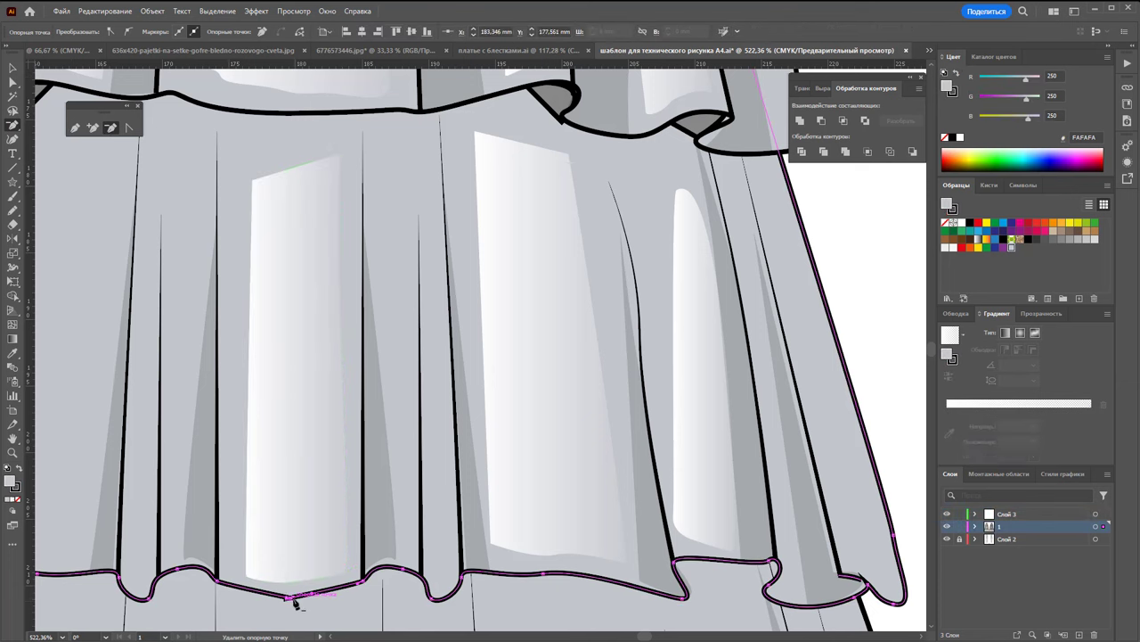
click(959, 513)
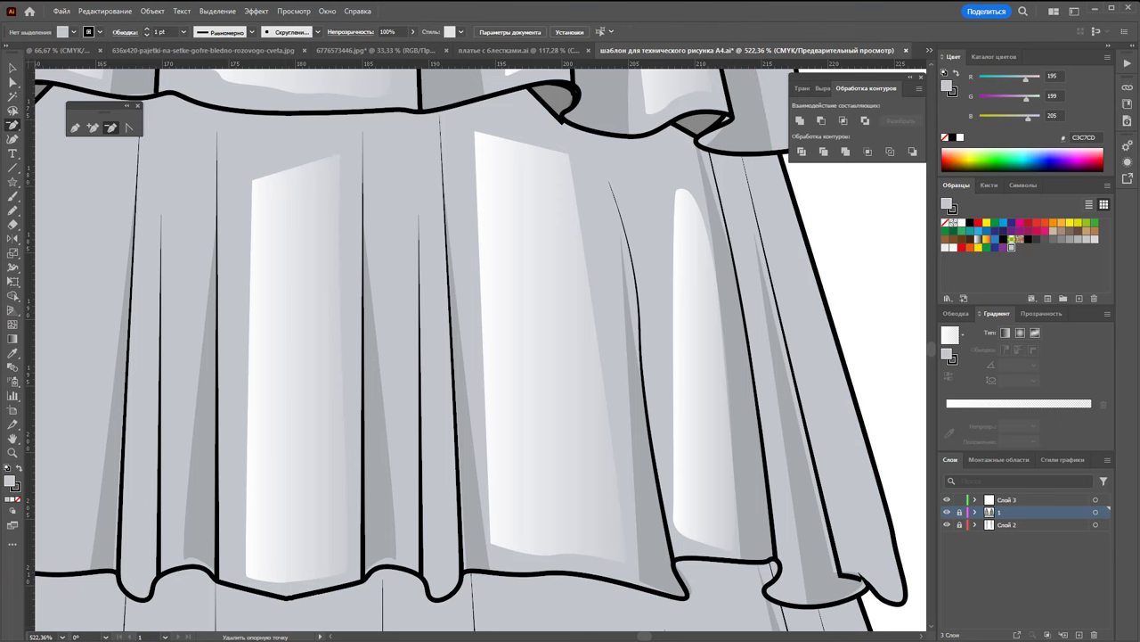
scroll(645, 636, left, 10)
scroll(645, 636, right, 5)
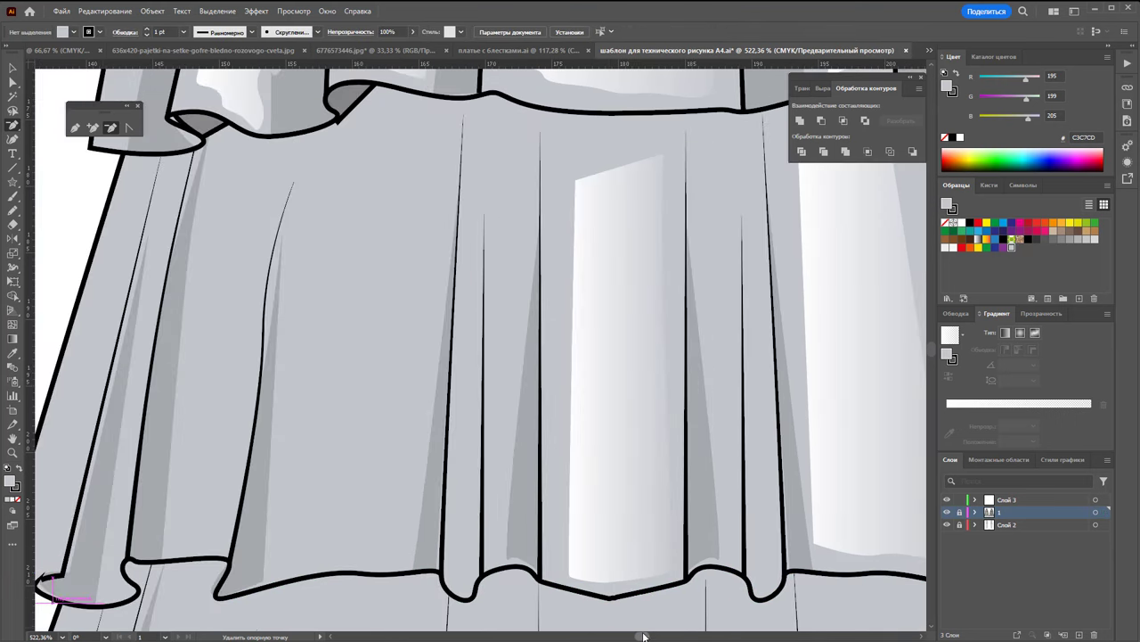
click(76, 129)
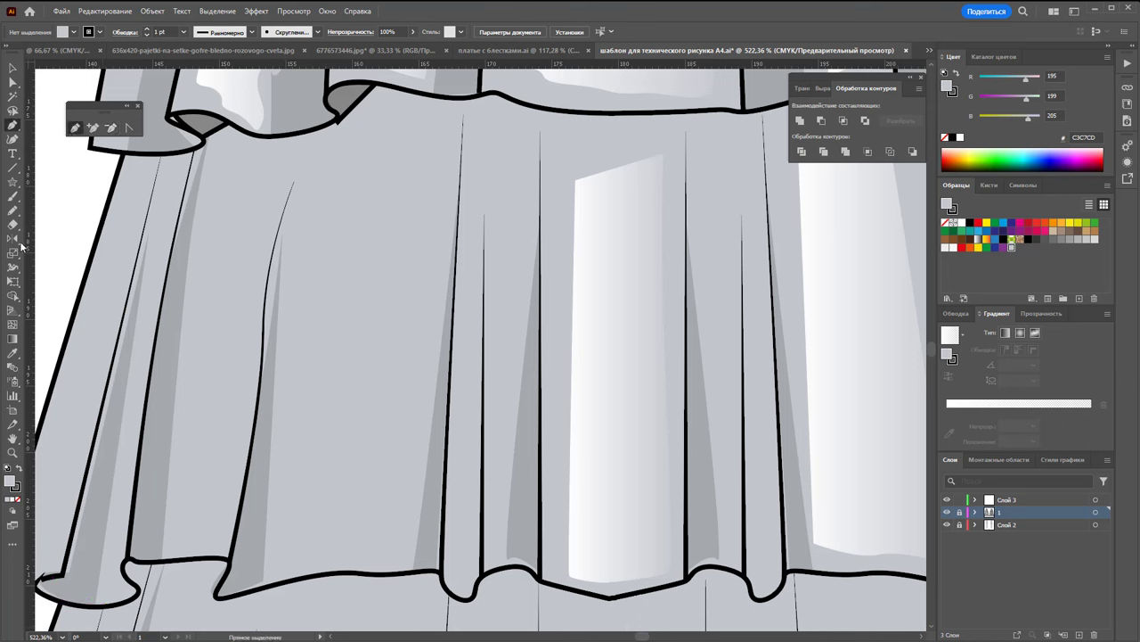
click(14, 352)
click(640, 318)
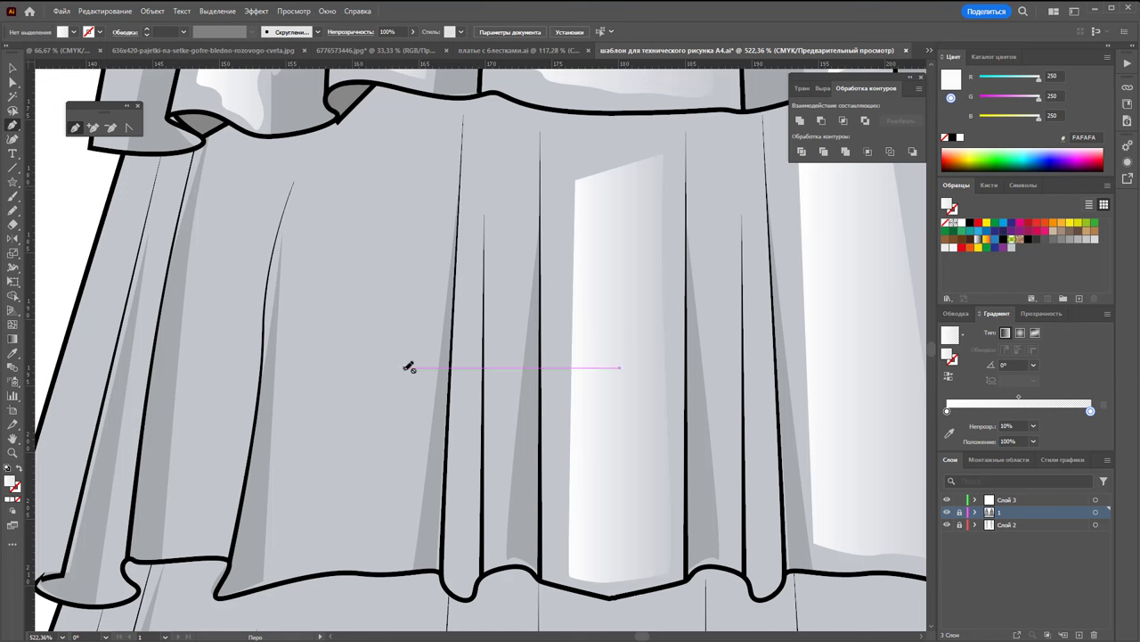
Draw a peaked white-gradient highlight down a left fold to the hem
click(998, 505)
click(435, 204)
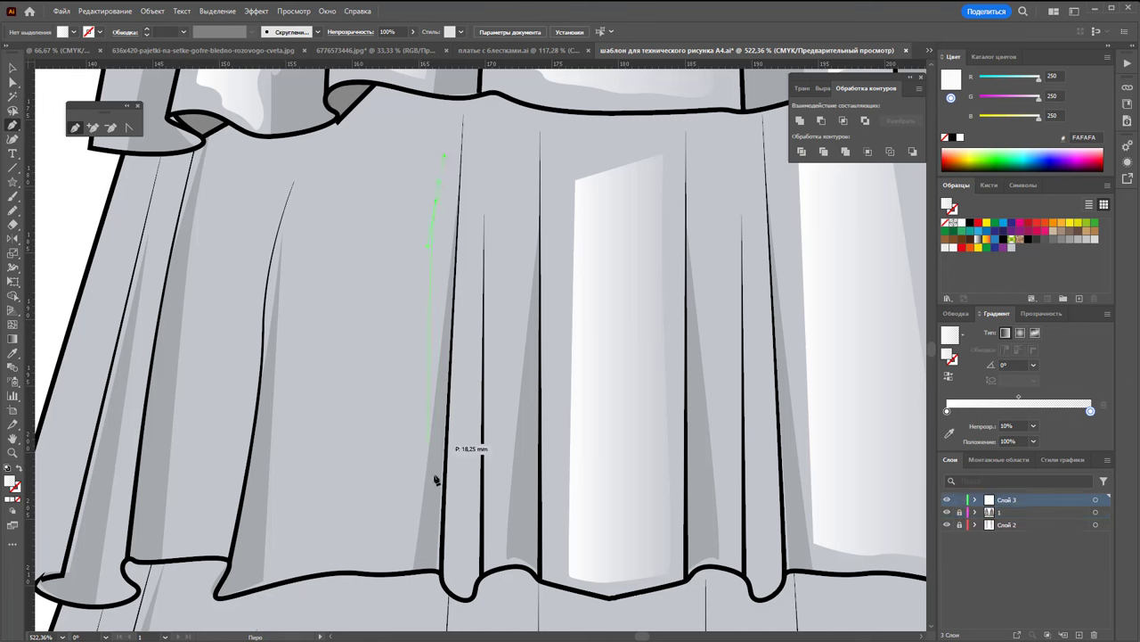
click(401, 552)
click(331, 567)
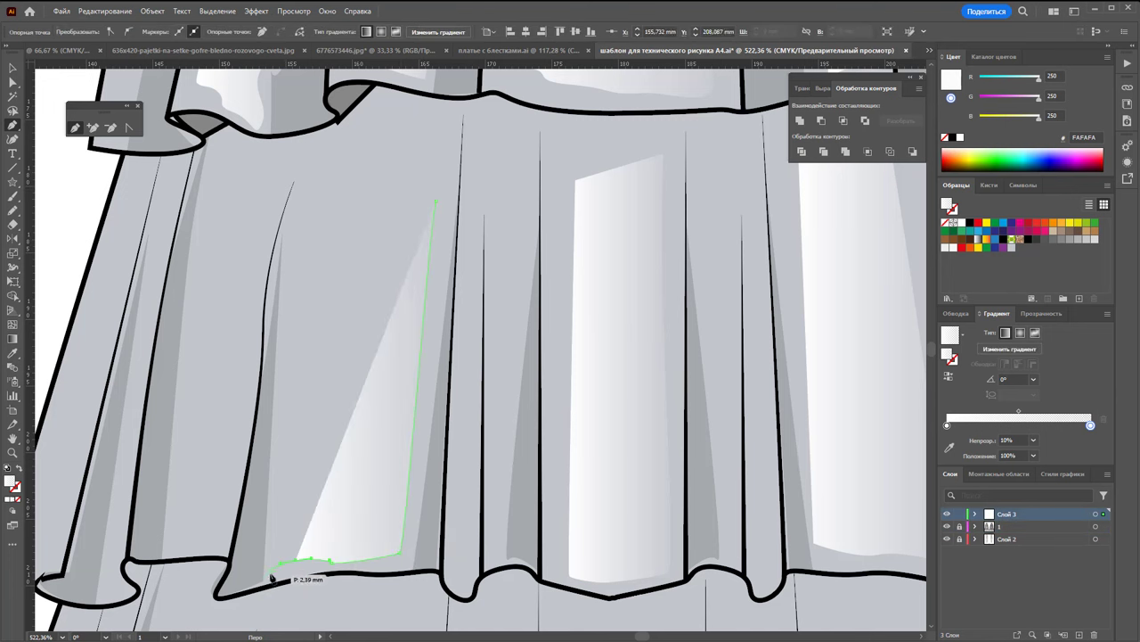
click(268, 561)
click(390, 148)
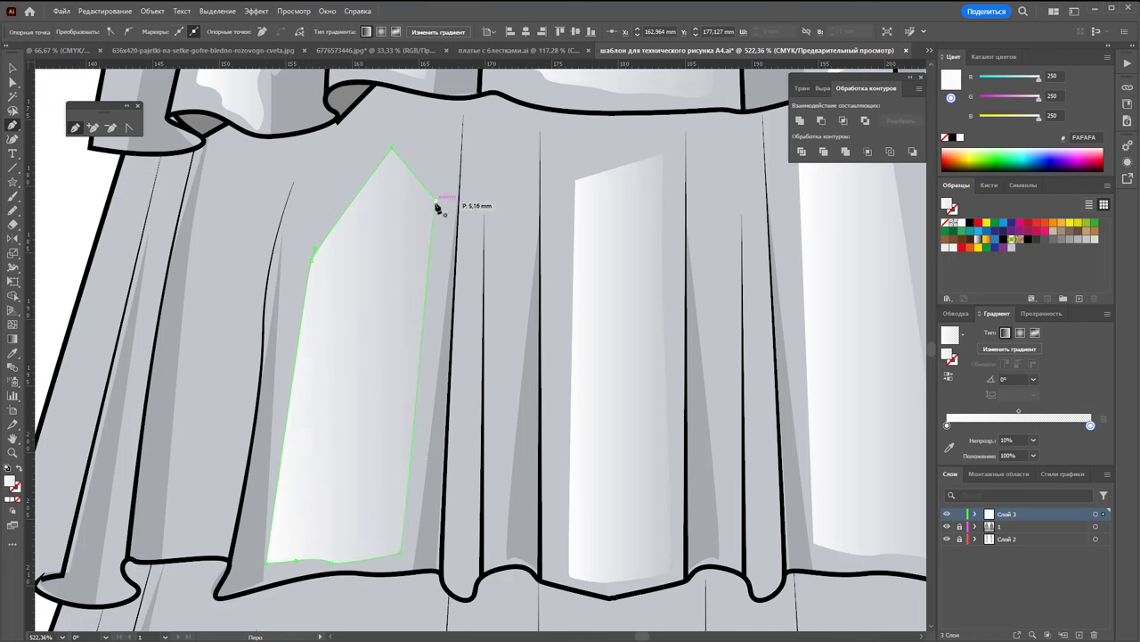
click(520, 157)
Add thin sliver highlights on the next fold and the far-left fold
click(499, 548)
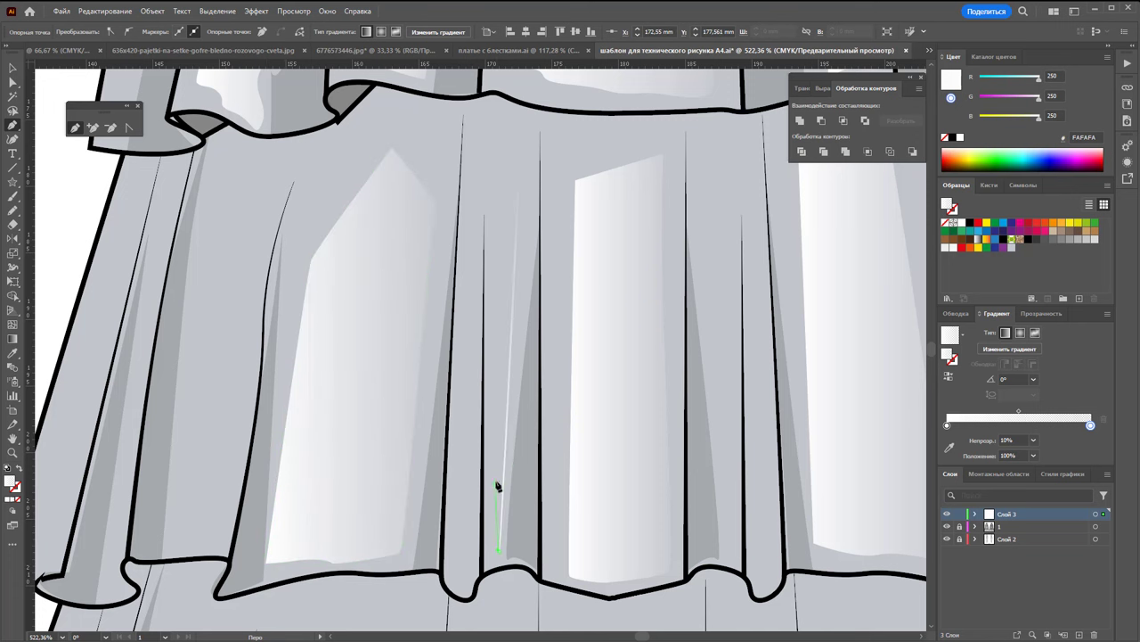
click(495, 484)
click(521, 158)
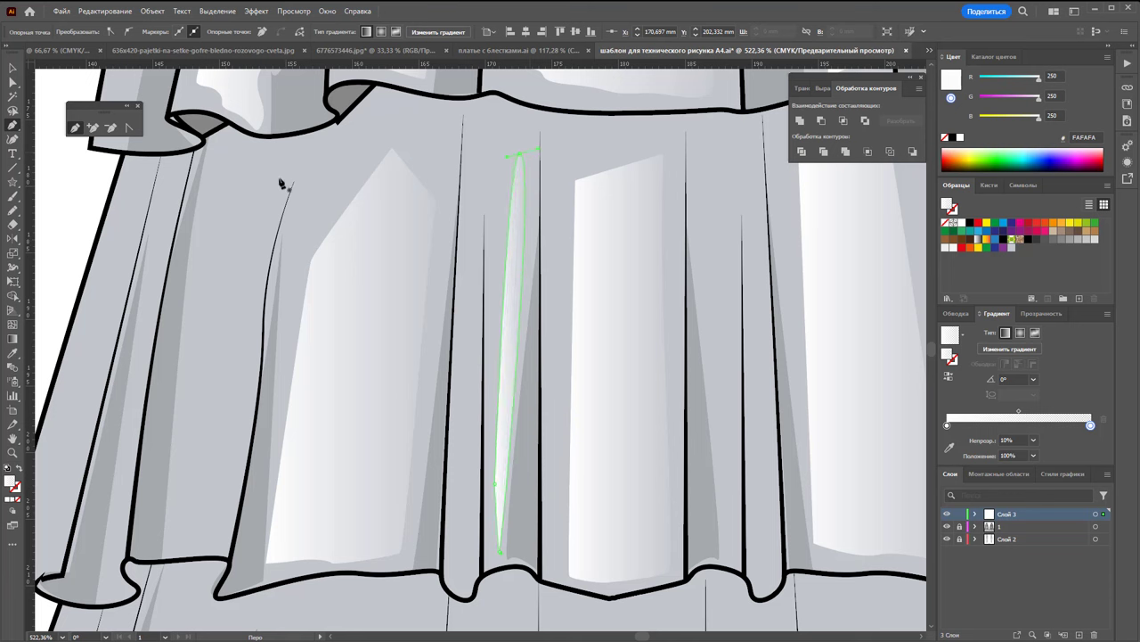
click(290, 108)
click(194, 531)
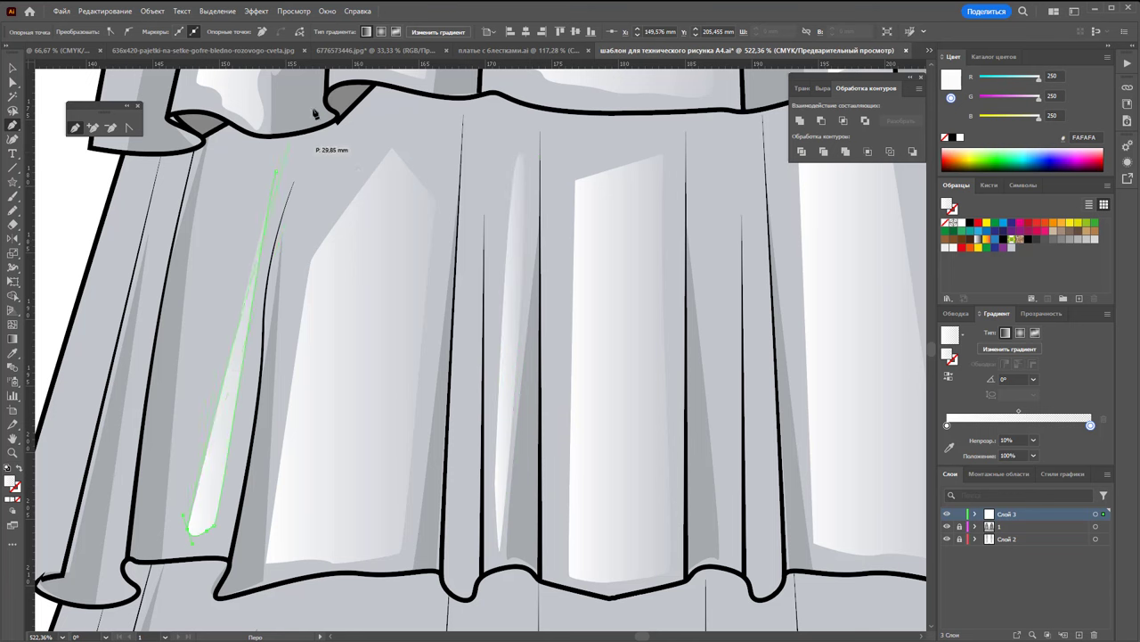
click(287, 172)
click(289, 171)
Draw another three-point sliver highlight on the left fold near the hem
click(139, 214)
click(53, 523)
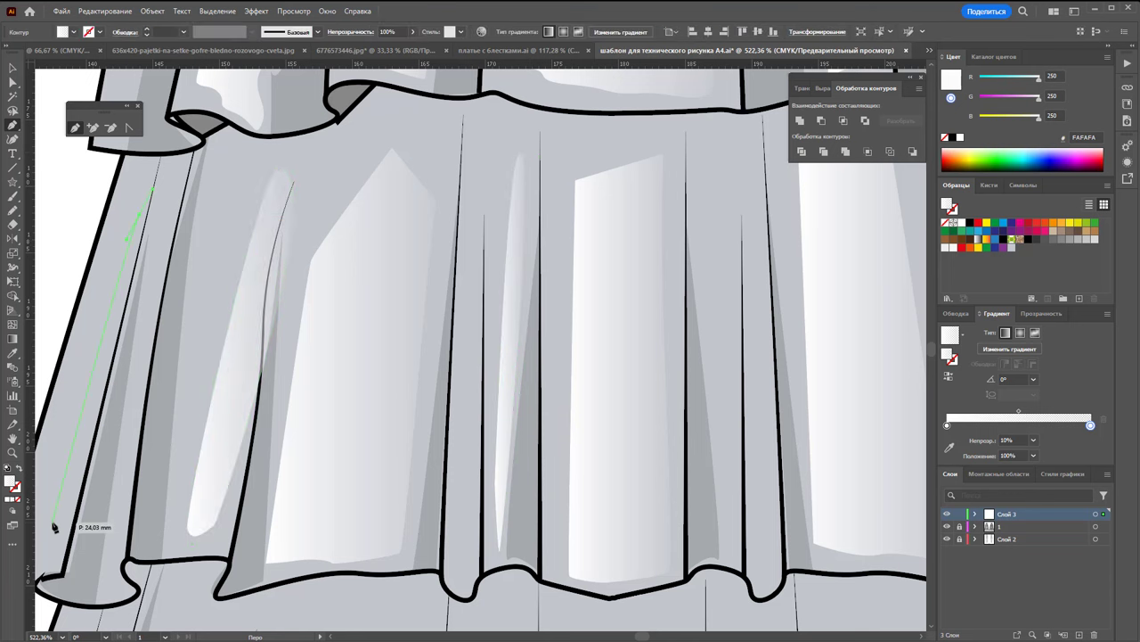
click(46, 458)
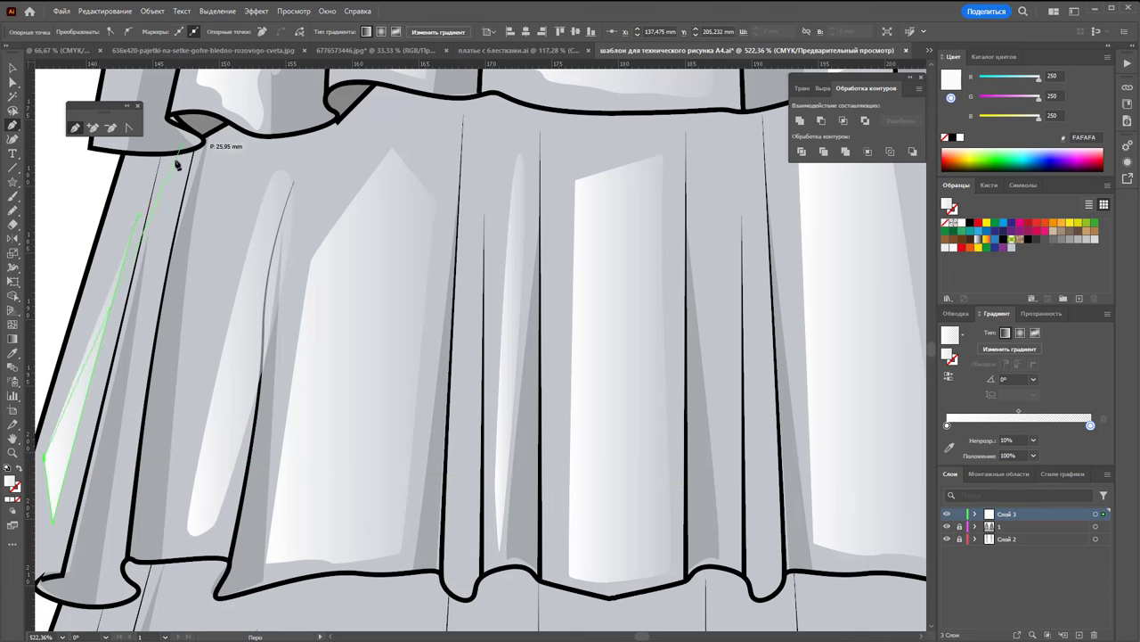
click(139, 217)
scroll(450, 223, down, 2)
Draw a white-gradient highlight on the central lower fold
scroll(451, 224, down, 5)
scroll(515, 216, down, 4)
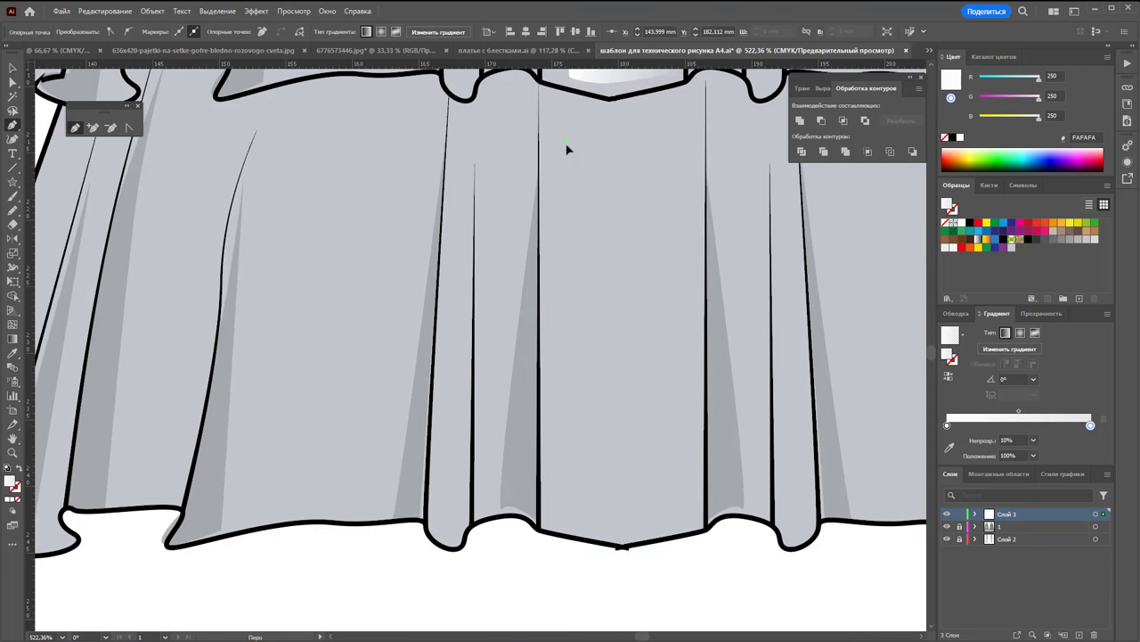
drag(605, 524, 622, 526)
click(633, 526)
click(668, 521)
click(673, 506)
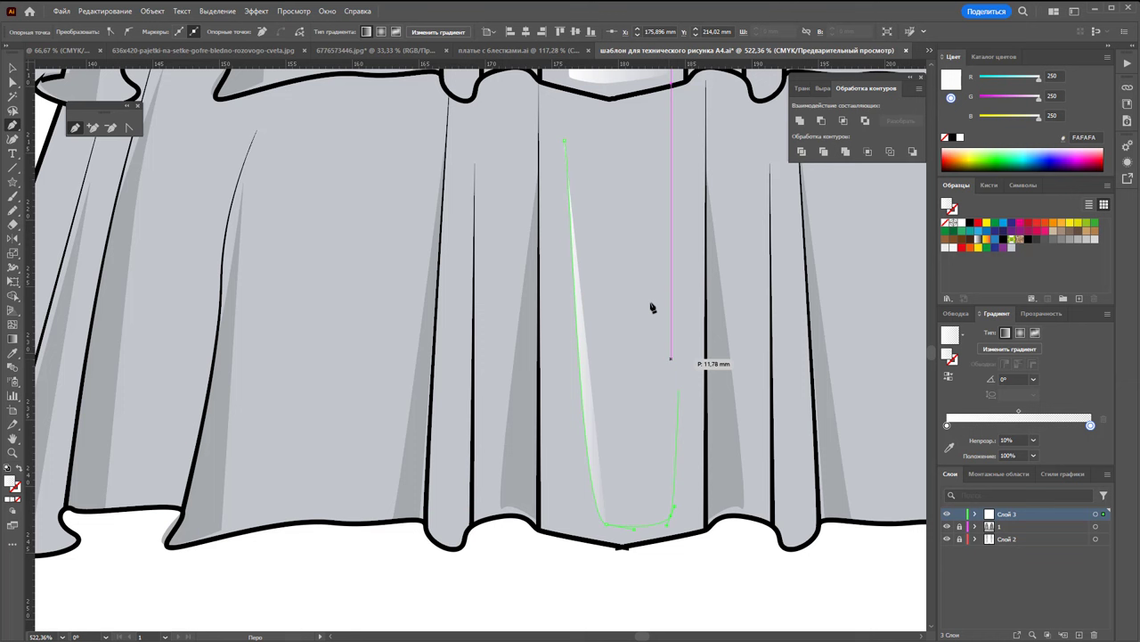
click(672, 119)
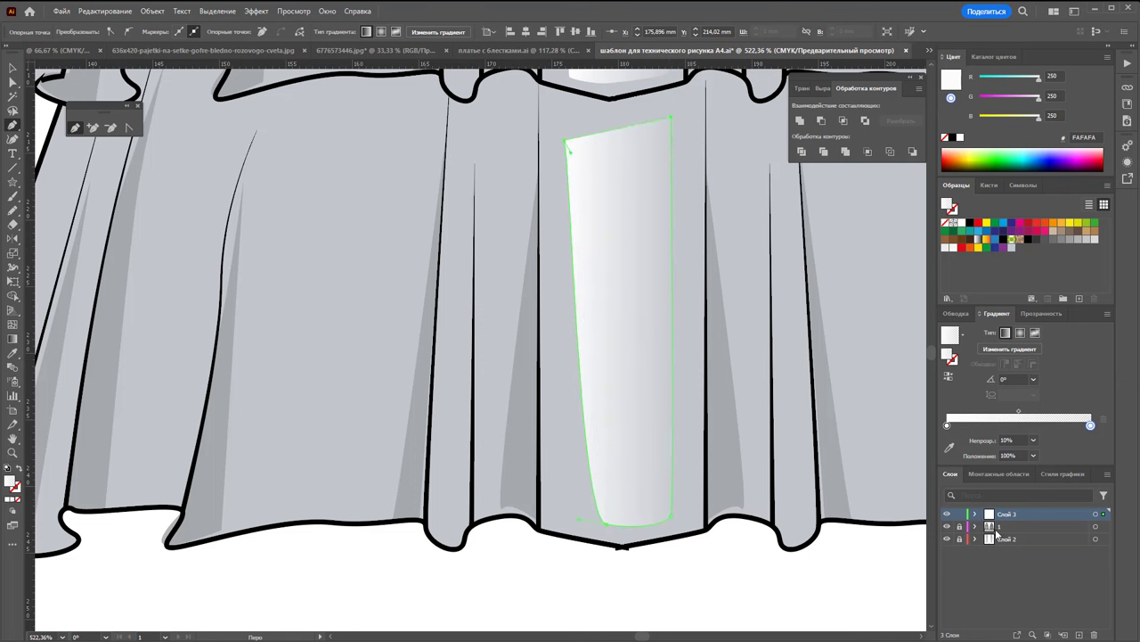
Undo a stray eyedropper fill on the skirt outline and reselect the new highlight
key(minus)
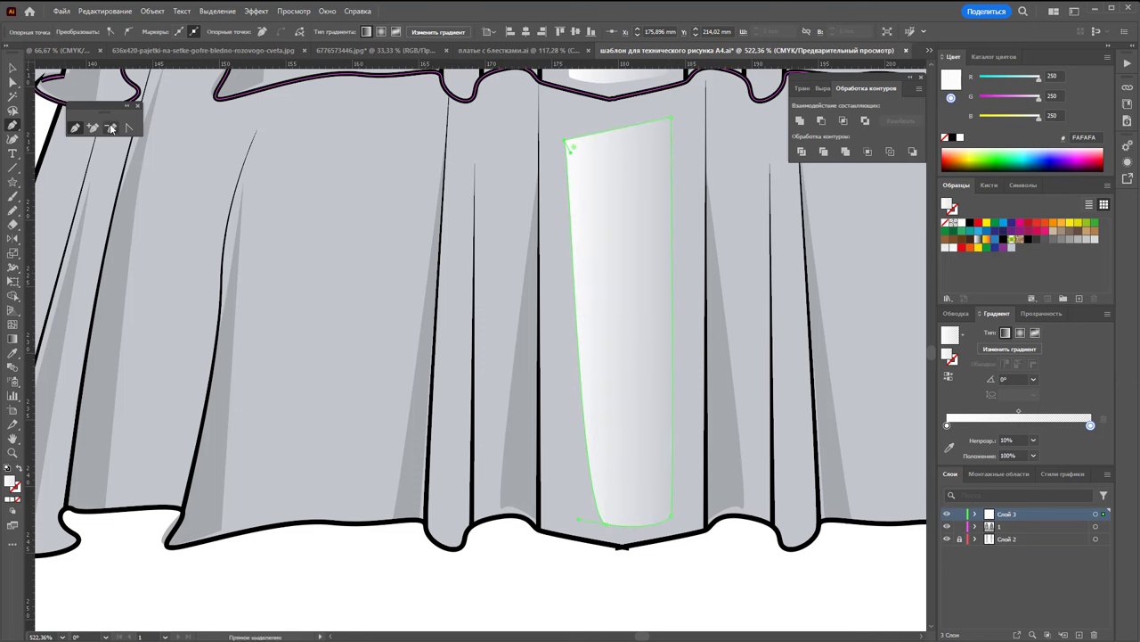
click(628, 547)
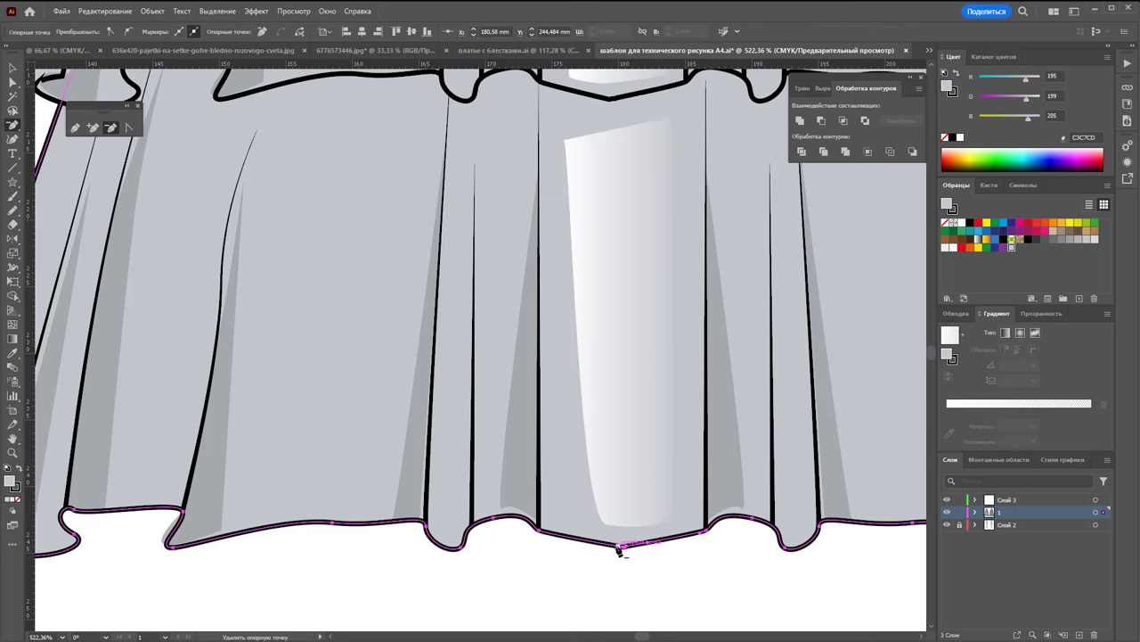
click(13, 352)
click(632, 354)
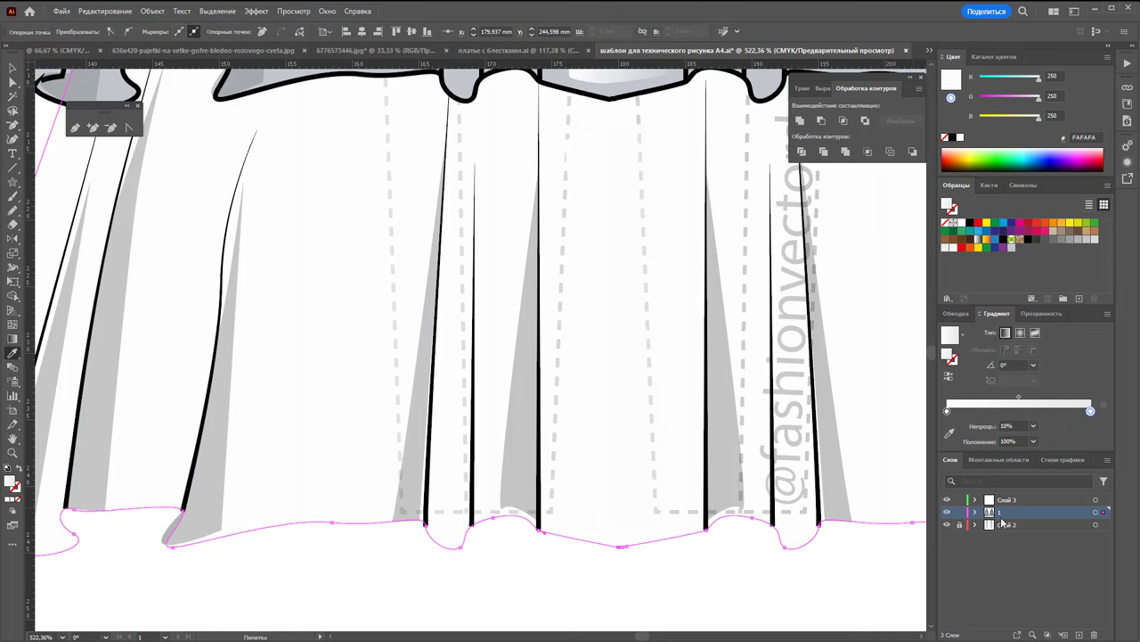
key(ctrl+z)
click(11, 68)
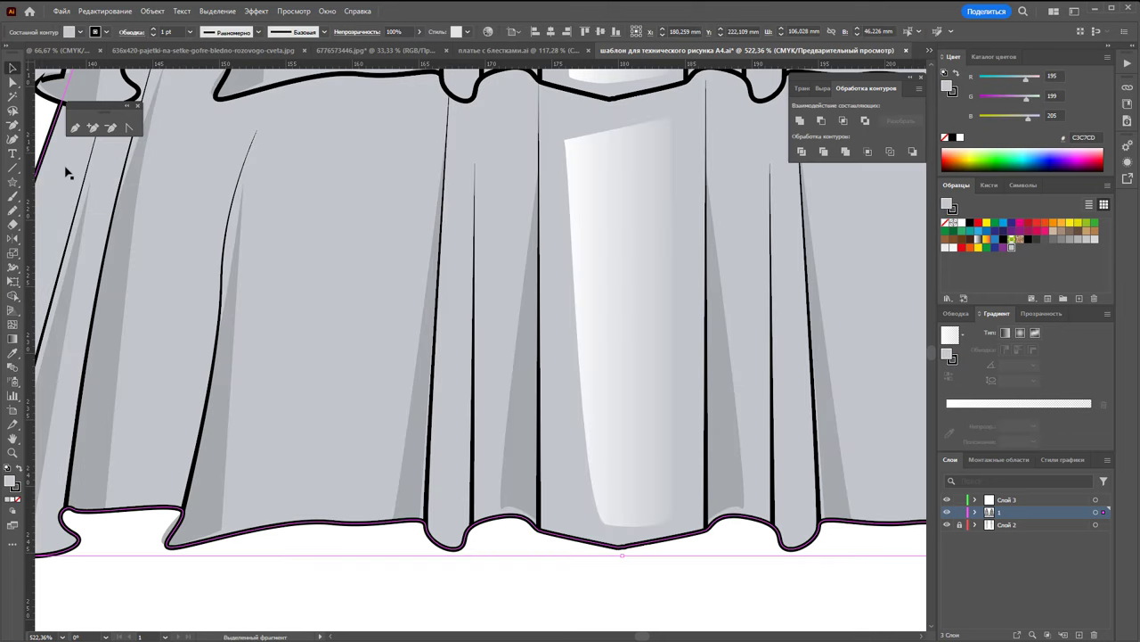
click(364, 585)
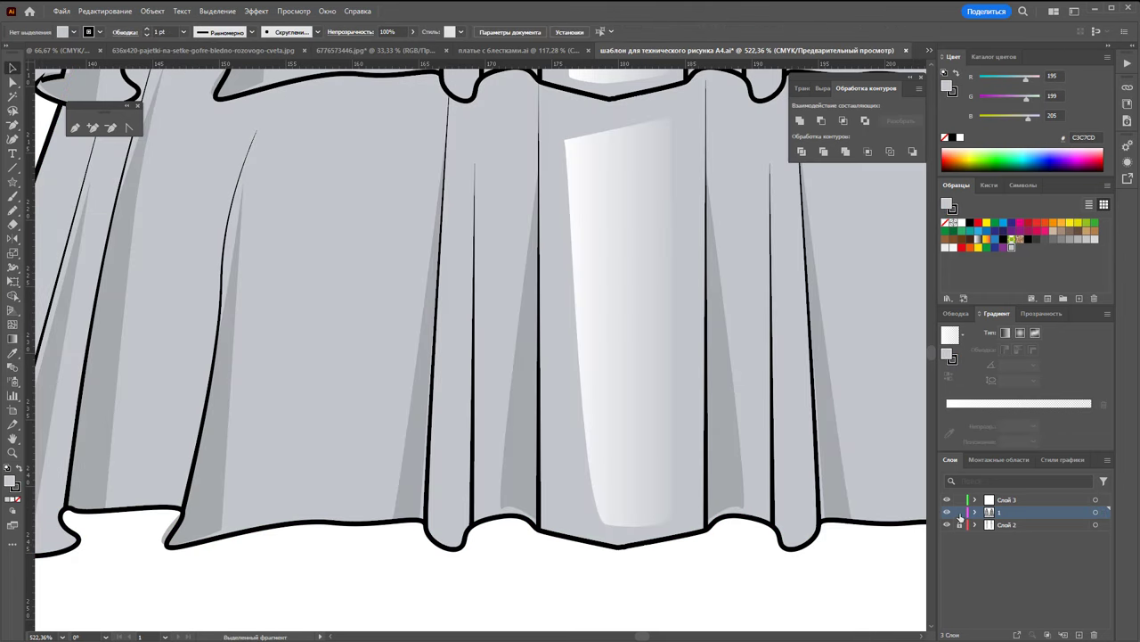
ctrl+click(629, 312)
click(77, 129)
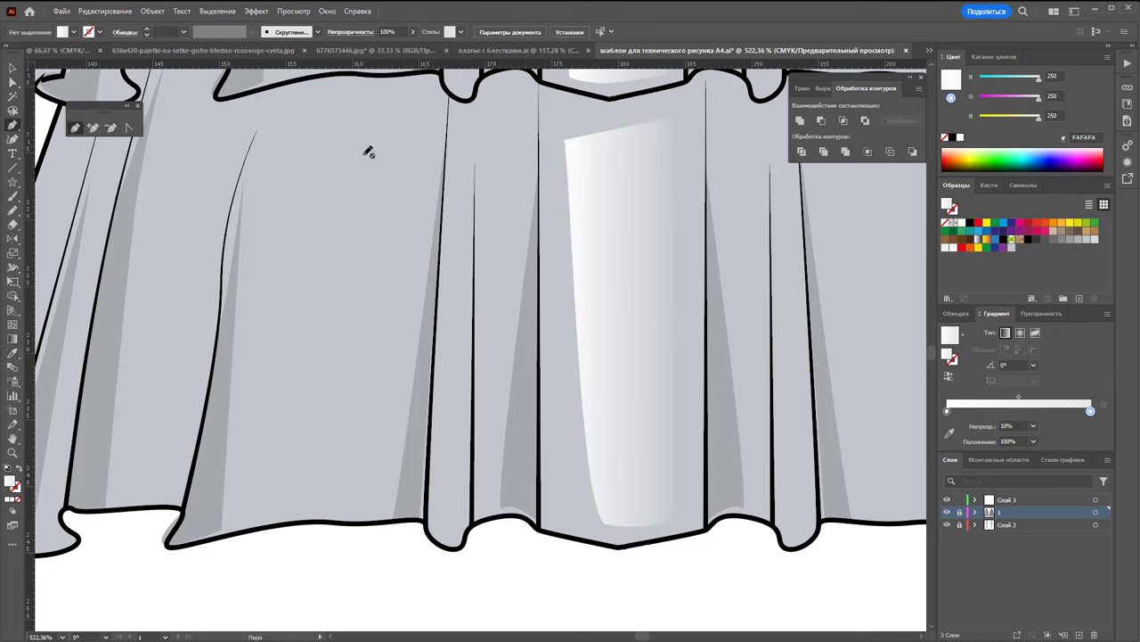
On Слой 3, draw a highlight on the left lower fold and a thin sliver by the central fold
click(993, 502)
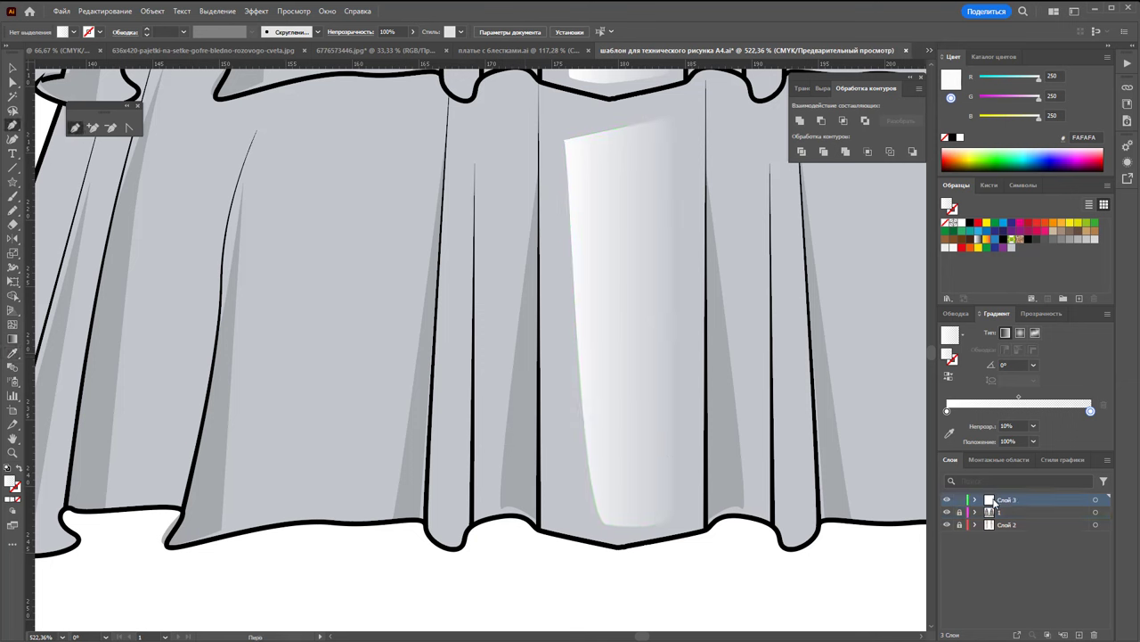
click(372, 506)
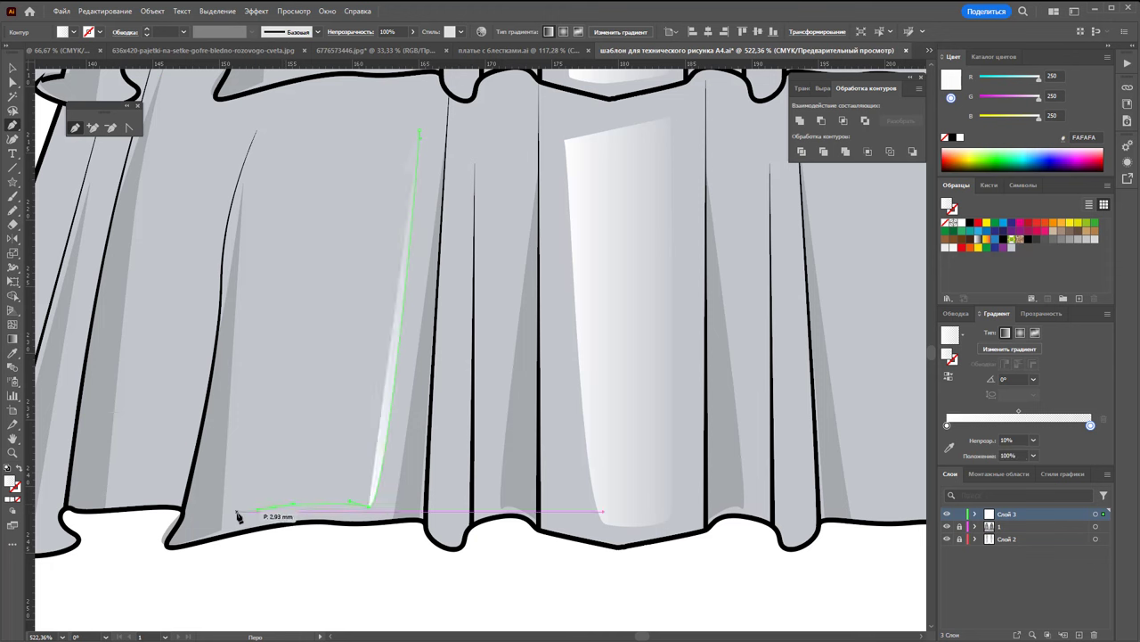
click(245, 505)
click(265, 182)
click(420, 131)
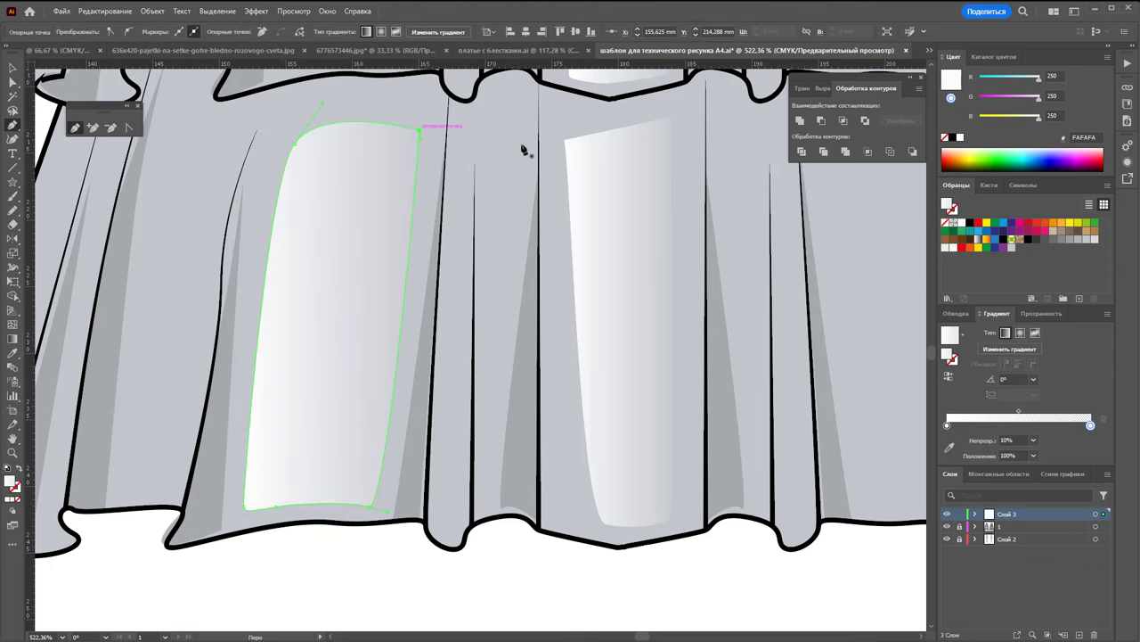
drag(520, 117, 517, 153)
click(496, 436)
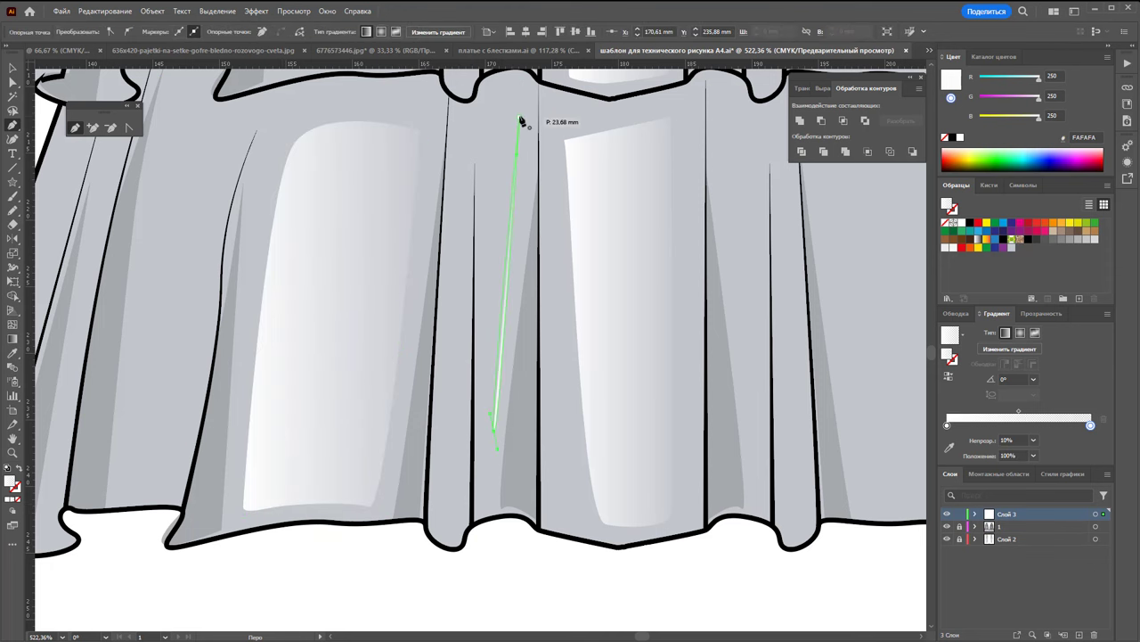
click(522, 117)
Zoom out to the whole skirt tier and add a sliver highlight at the hem
key(z)
alt+click(648, 299)
alt+click(647, 299)
alt+click(225, 299)
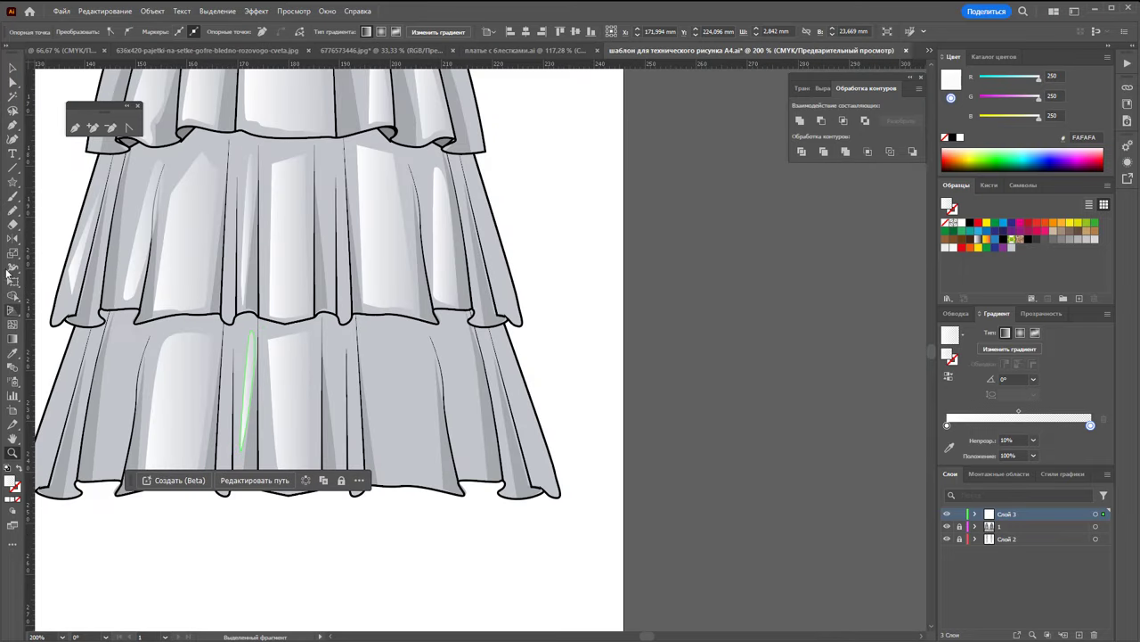
click(14, 127)
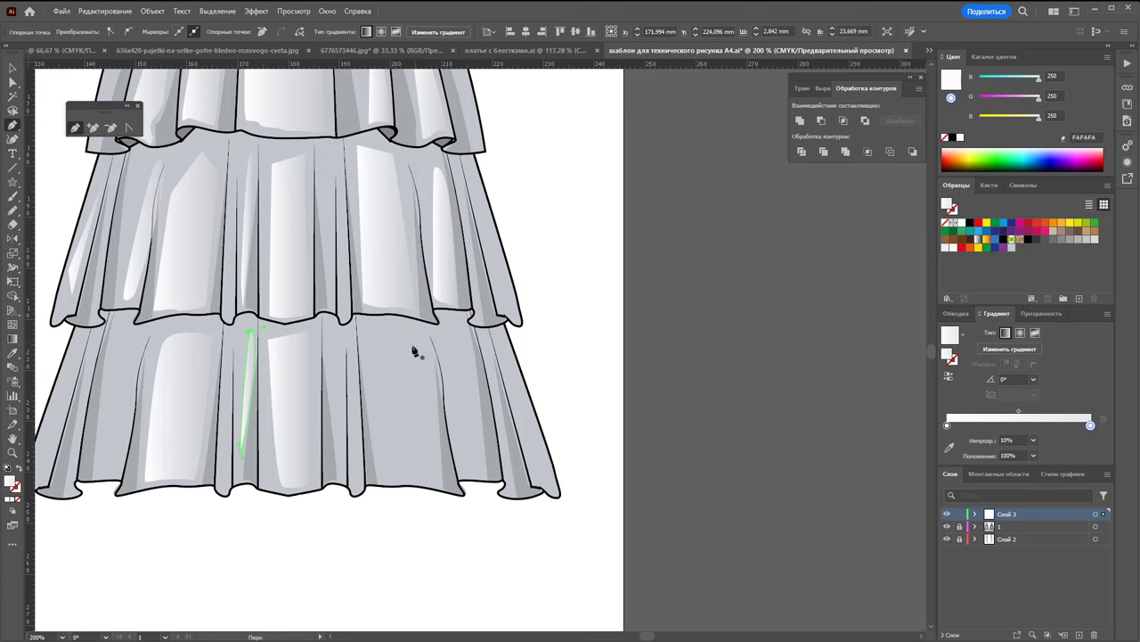
click(443, 488)
click(386, 479)
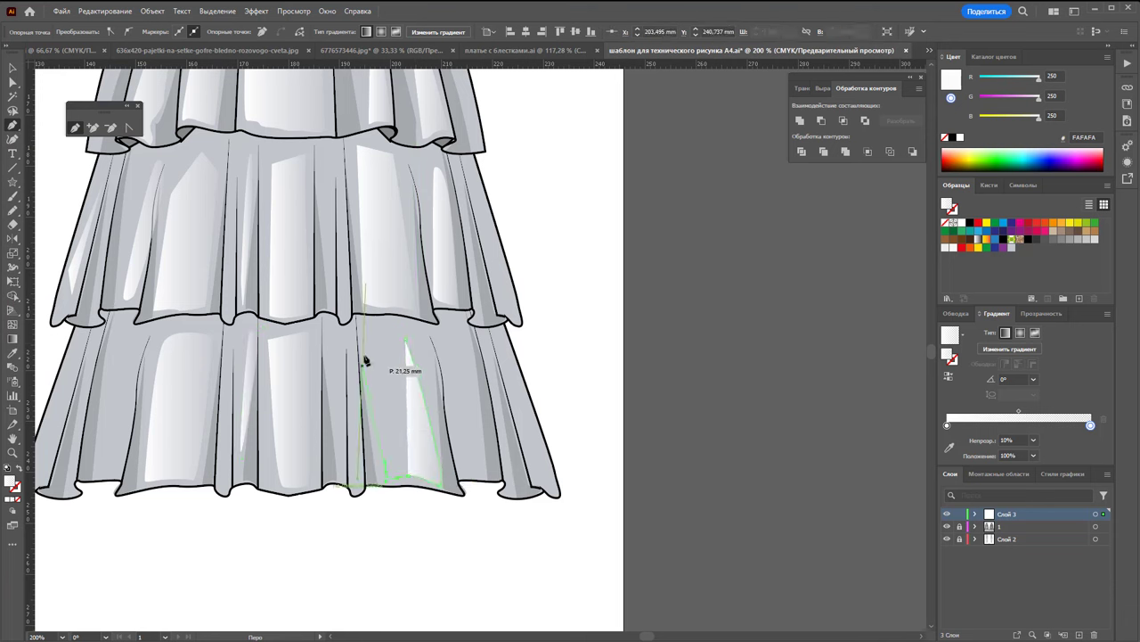
click(376, 328)
click(457, 343)
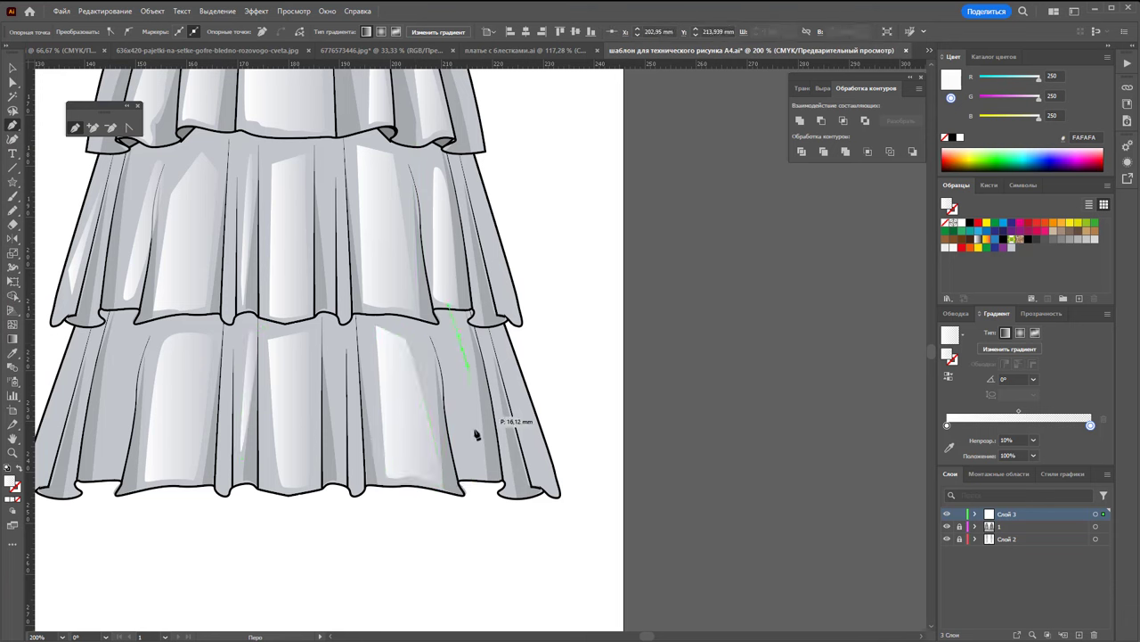
Add sliver highlights on the right fold and the tier's left edge, then zoom out
click(477, 468)
click(464, 465)
click(455, 344)
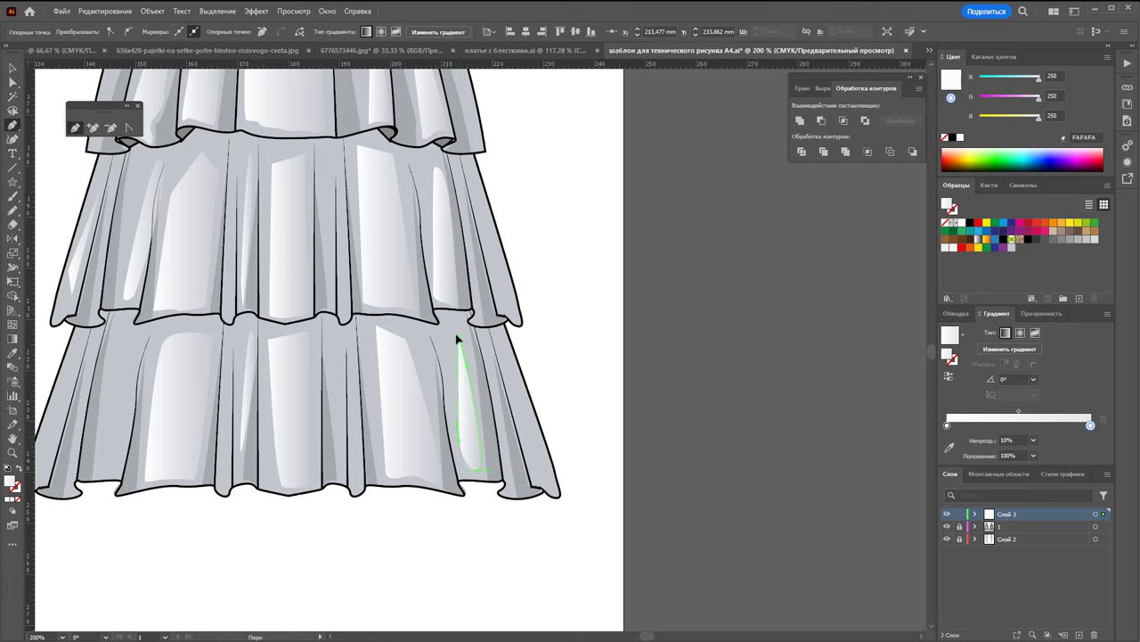
click(98, 470)
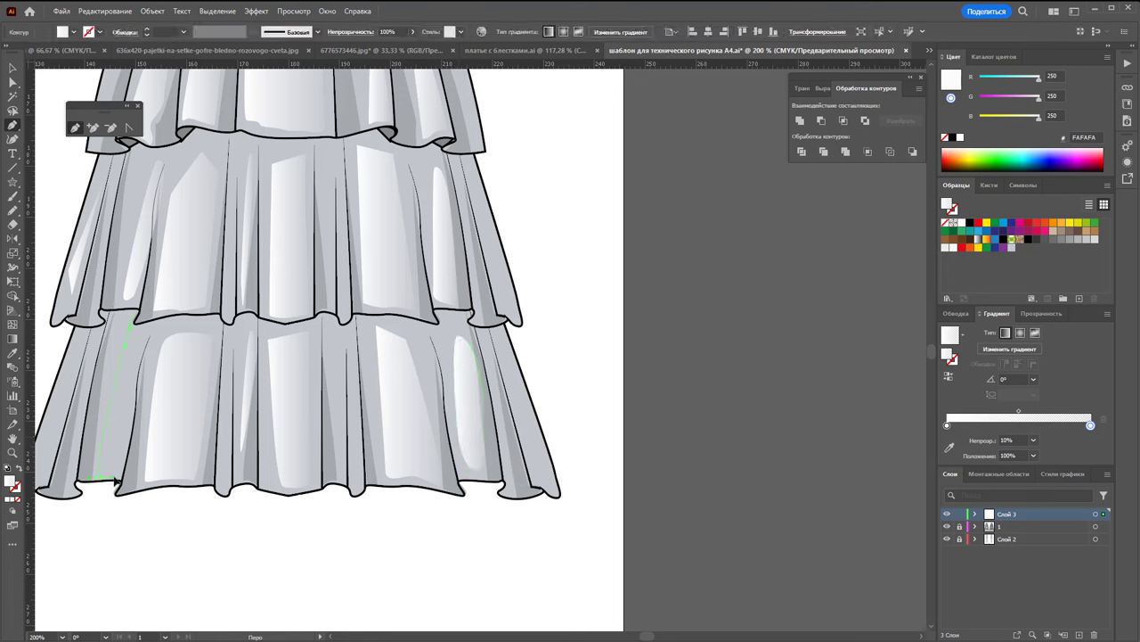
click(121, 465)
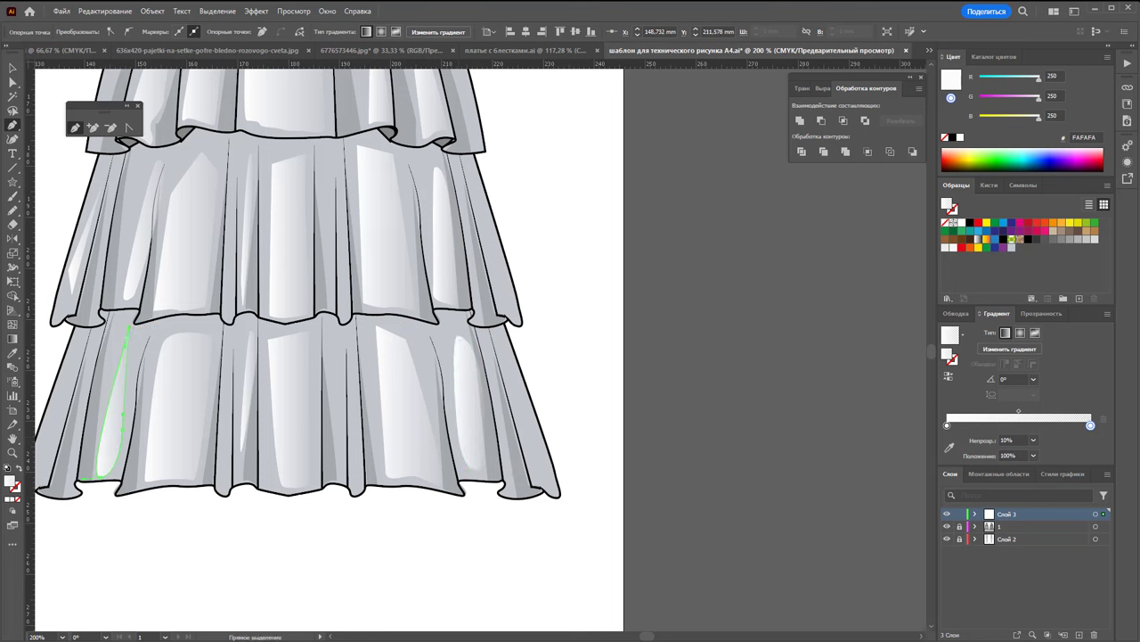
key(z)
alt+click(305, 214)
Select all white highlight shapes and apply a 7,75 px Gaussian Blur, then deselect
alt+click(462, 238)
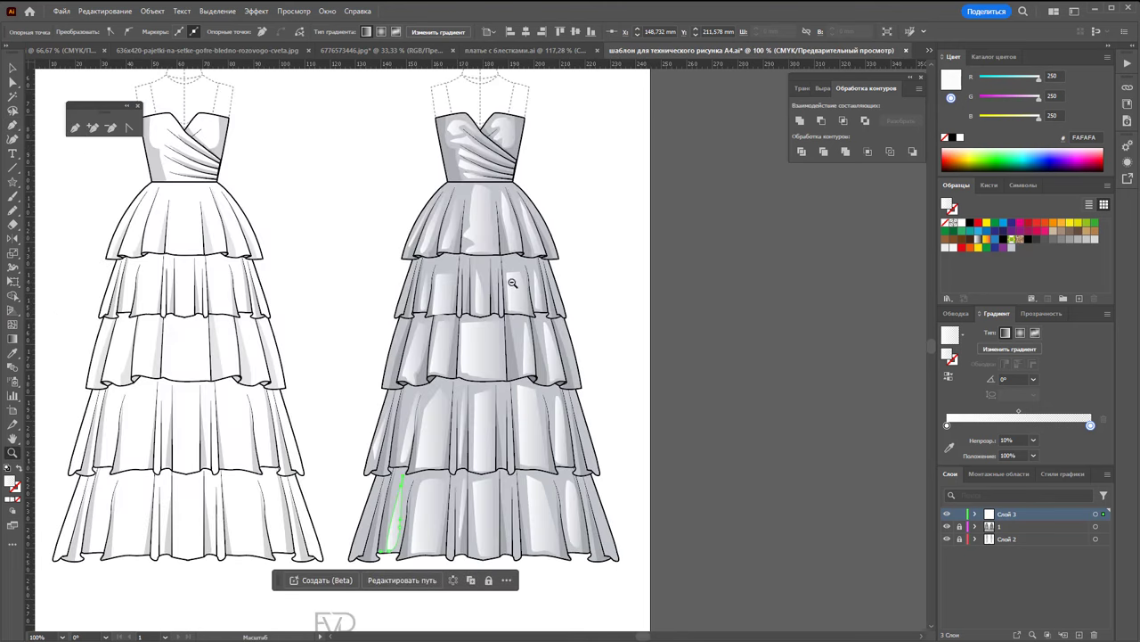
scroll(535, 383, up, 1)
scroll(446, 357, up, 1)
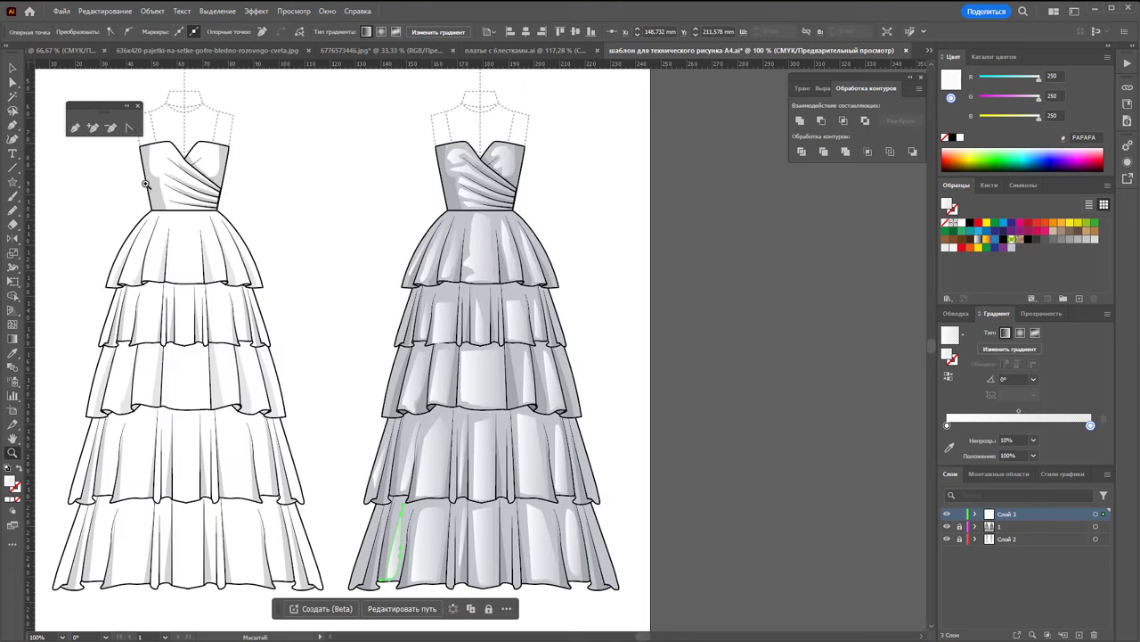
click(11, 68)
click(347, 150)
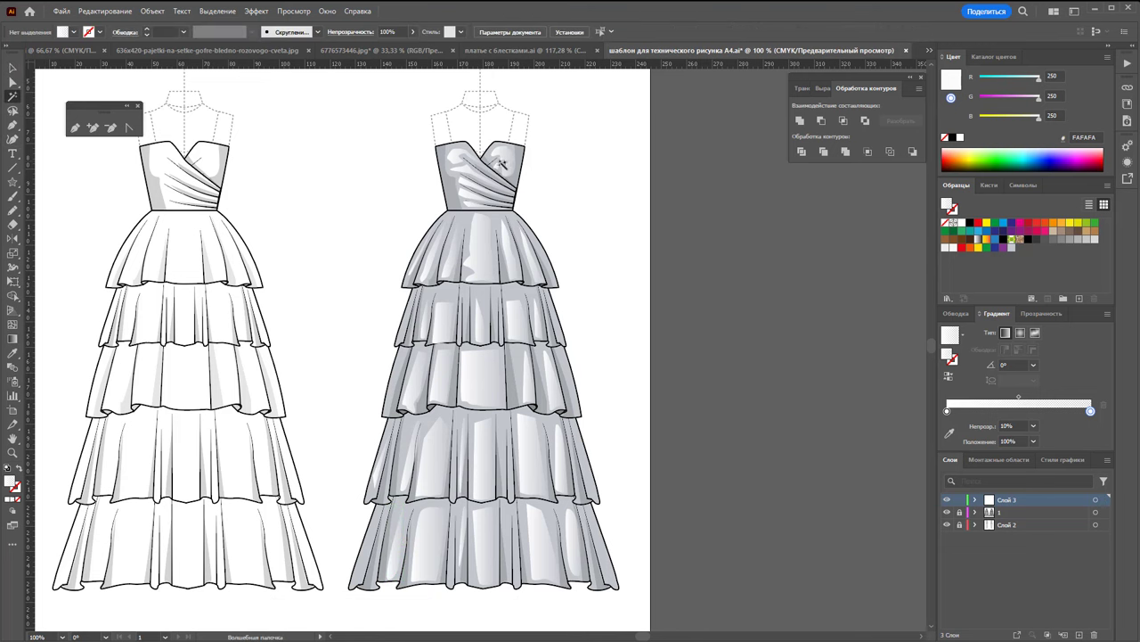
click(501, 163)
click(256, 11)
mouse_move(276, 238)
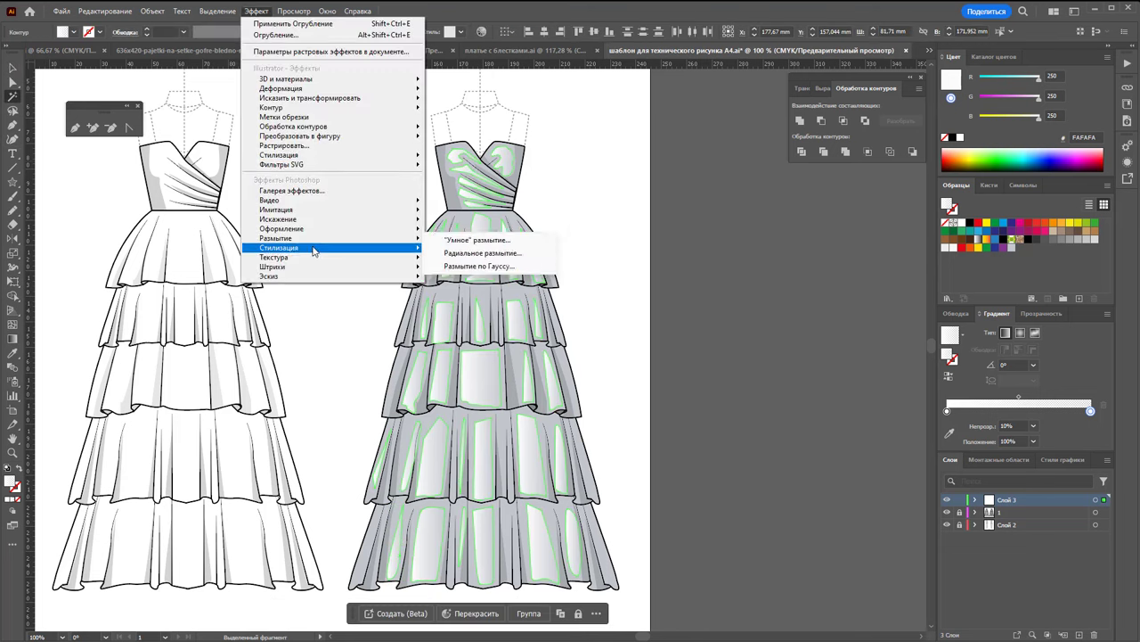
click(479, 266)
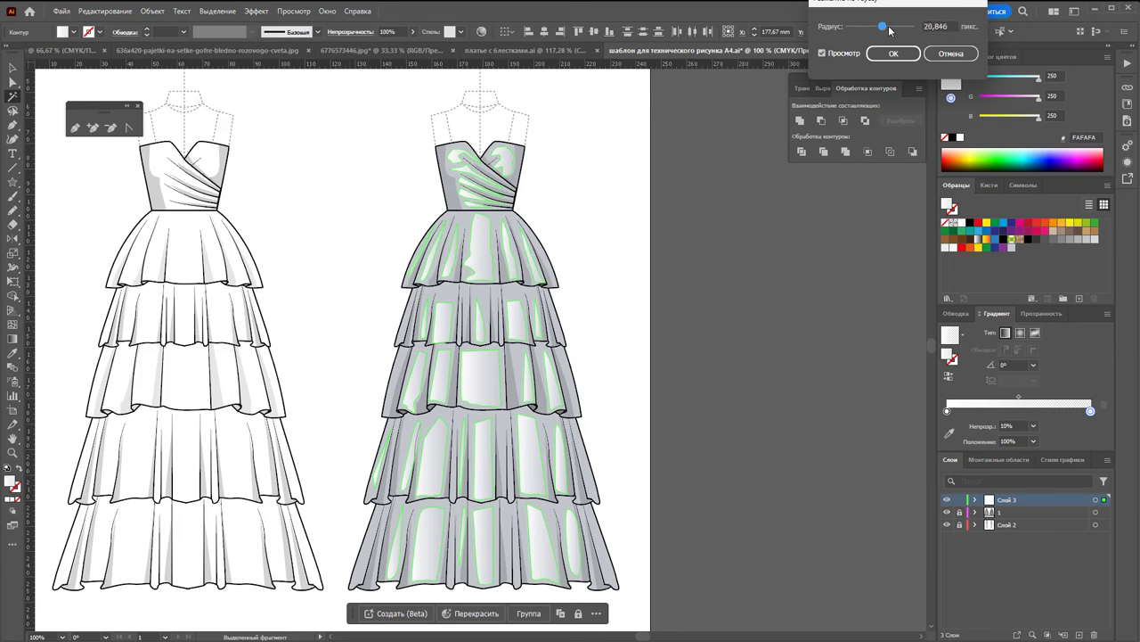
drag(895, 4, 788, 144)
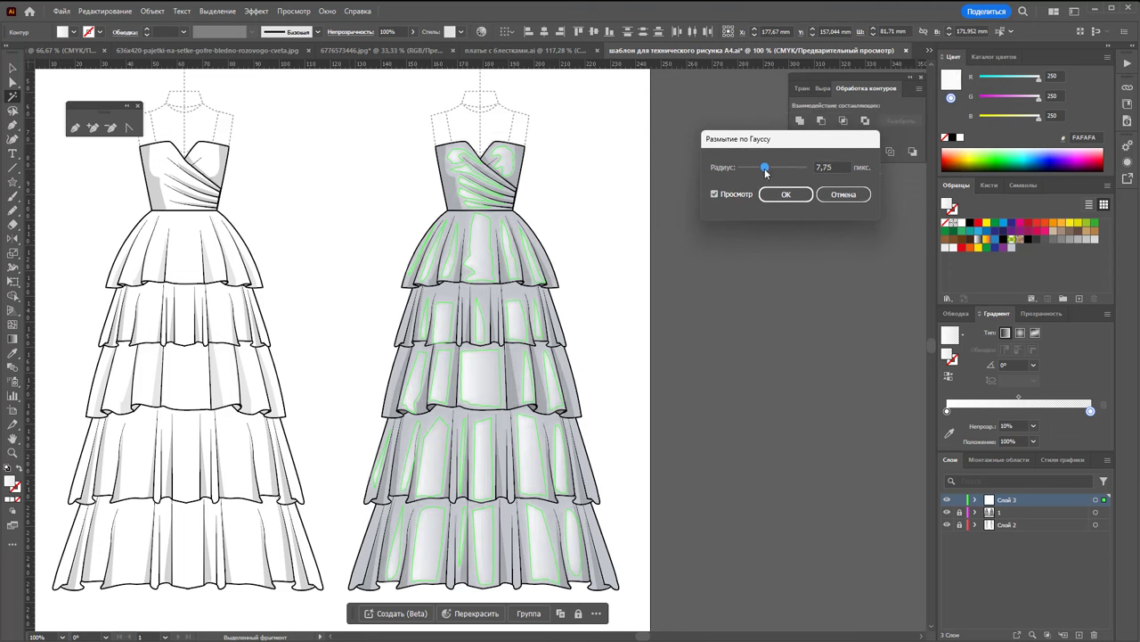
click(789, 198)
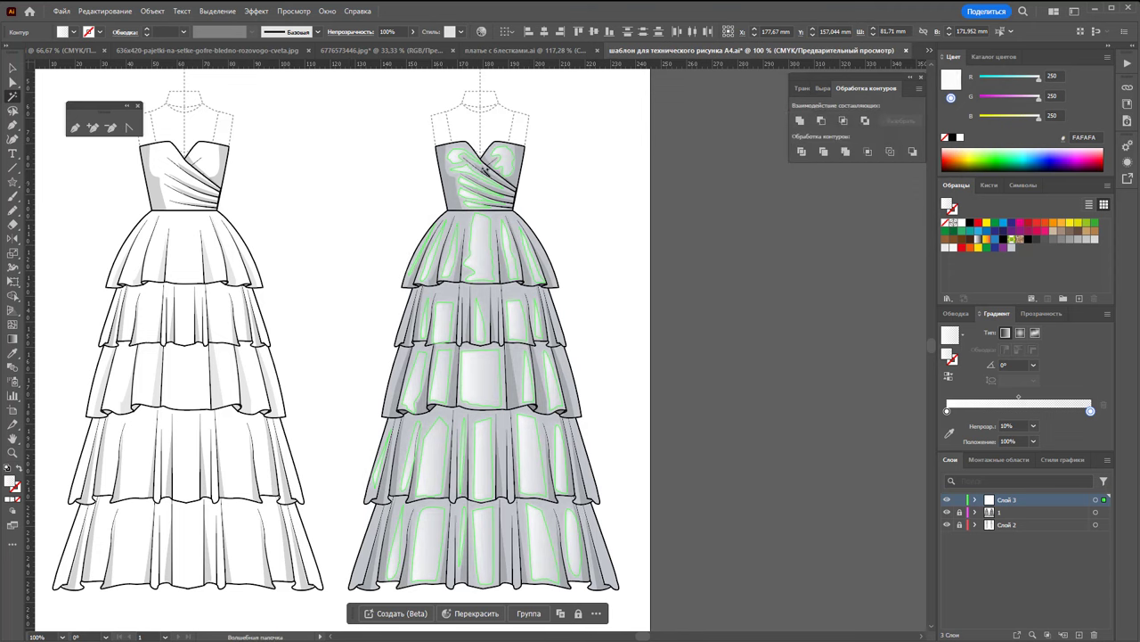
click(13, 67)
click(667, 256)
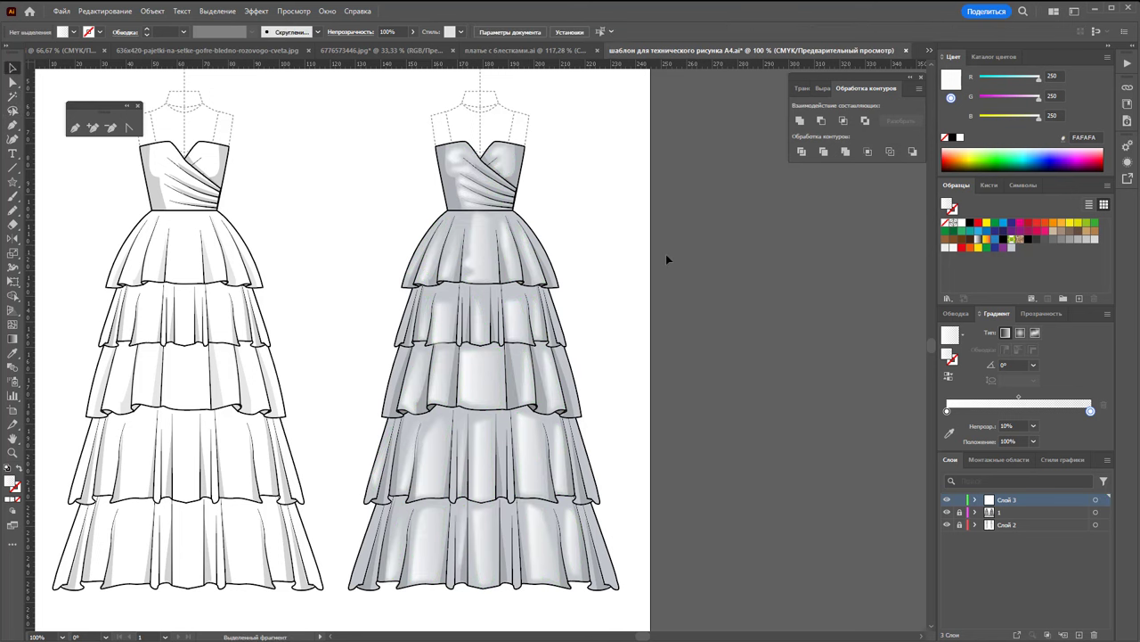
Toggle the highlights layer to compare, then add a new layer for shadows
click(947, 500)
click(947, 499)
click(947, 500)
click(947, 500)
click(1079, 635)
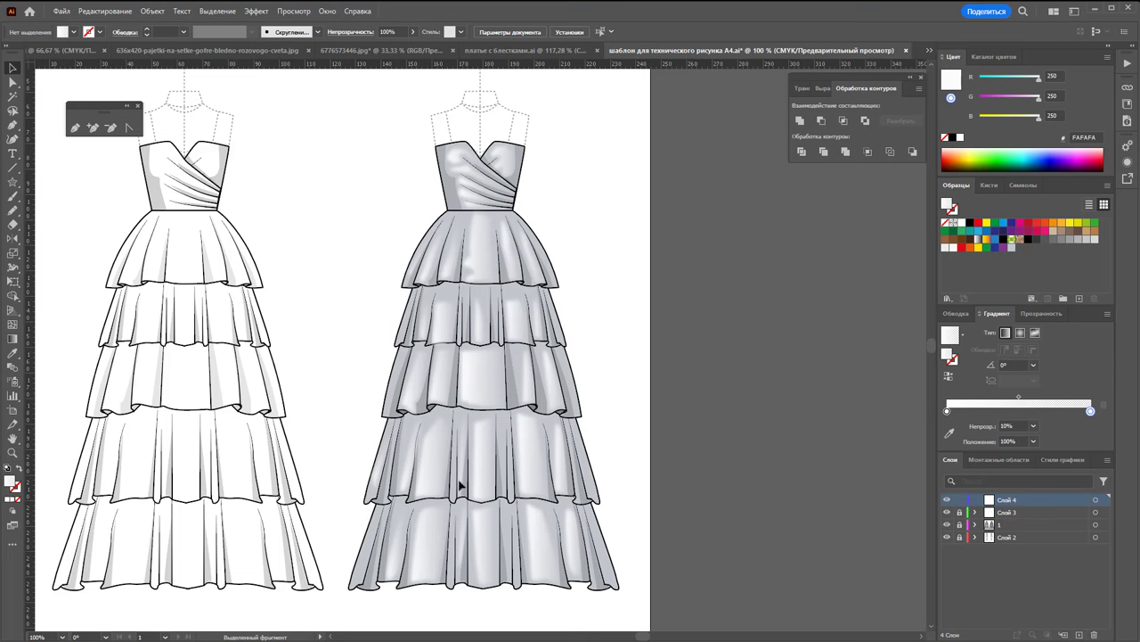
Zoom into the right dress's bodice and draw a sliver along its left edge
click(15, 453)
mouse_move(453, 190)
mouse_down()
mouse_move(682, 330)
mouse_move(718, 330)
mouse_move(684, 327)
mouse_up()
click(75, 128)
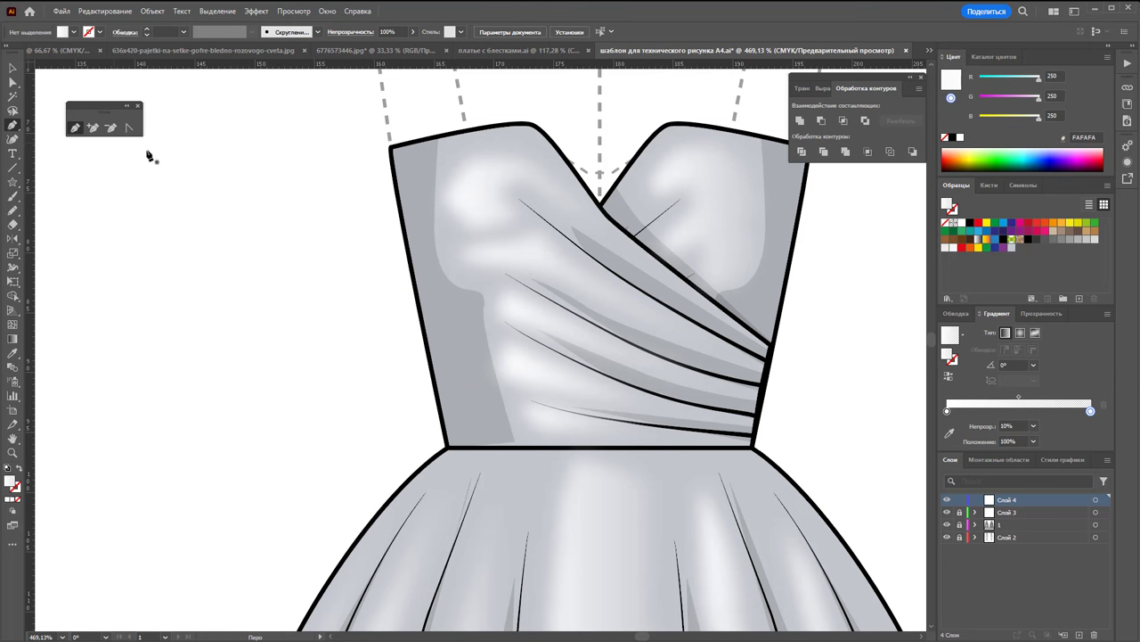
click(402, 146)
drag(448, 446, 451, 452)
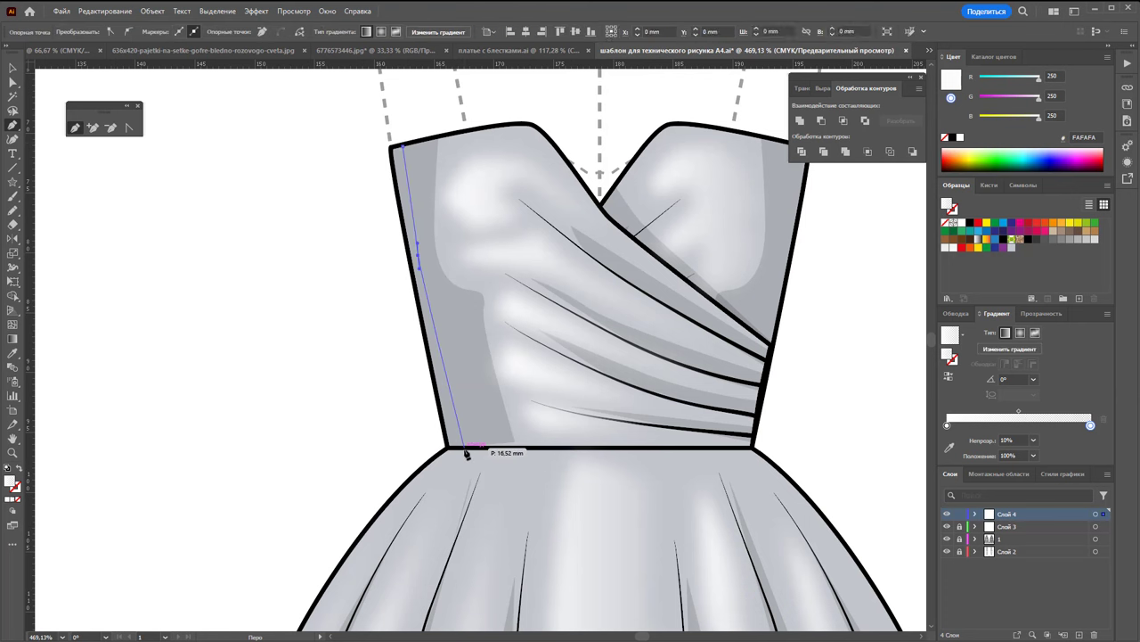
click(411, 256)
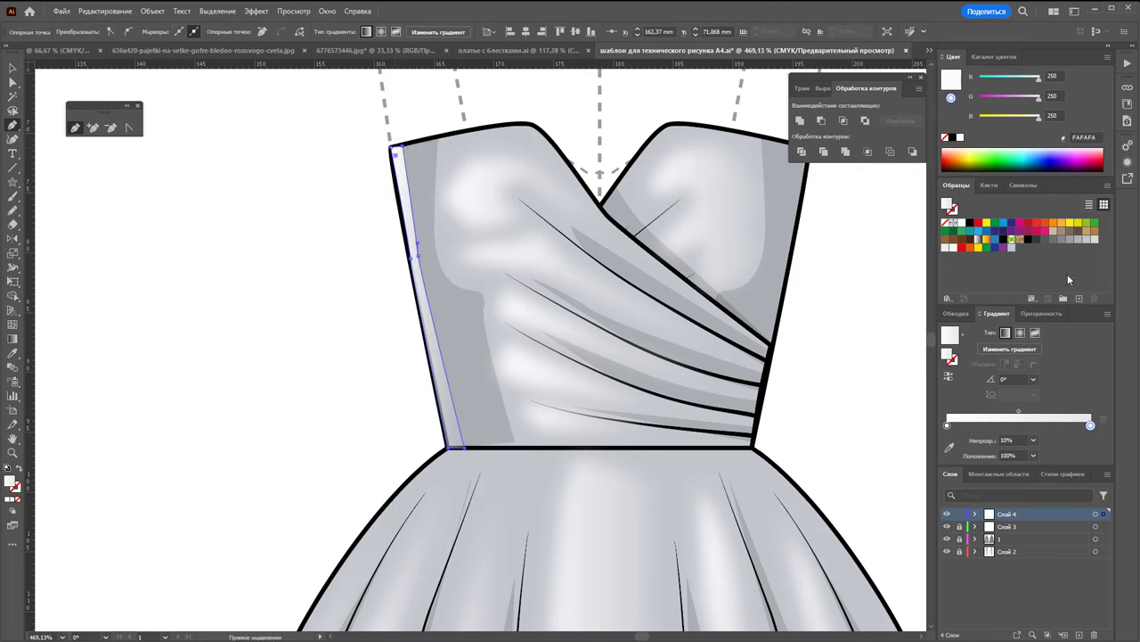
Fill the left-edge sliver with dark charcoal #2C3033
click(1029, 239)
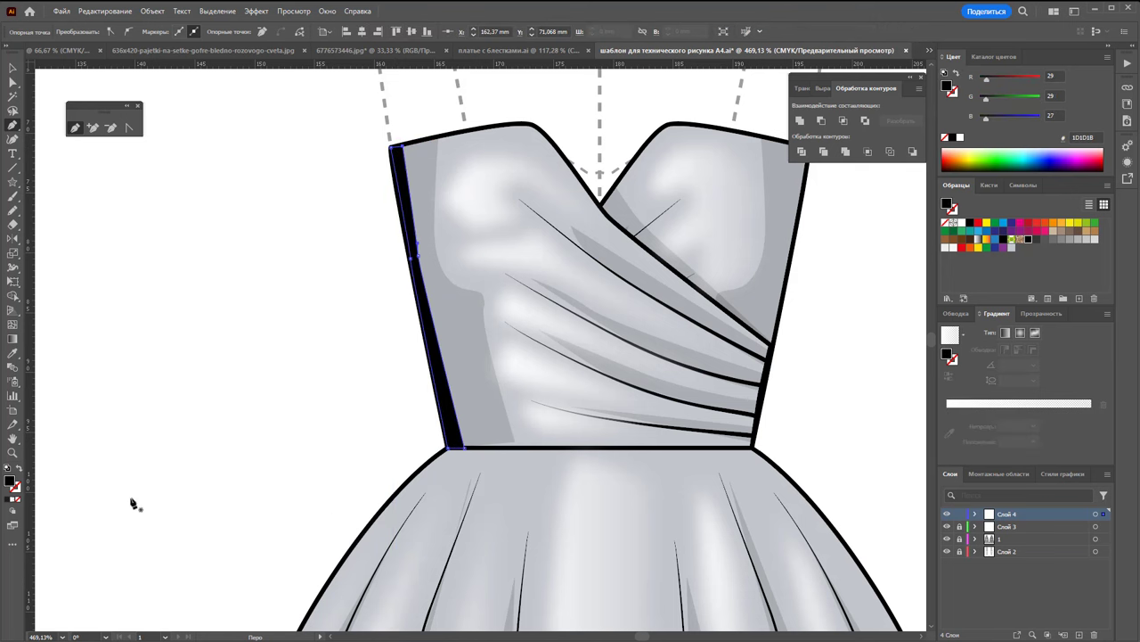
double_click(11, 481)
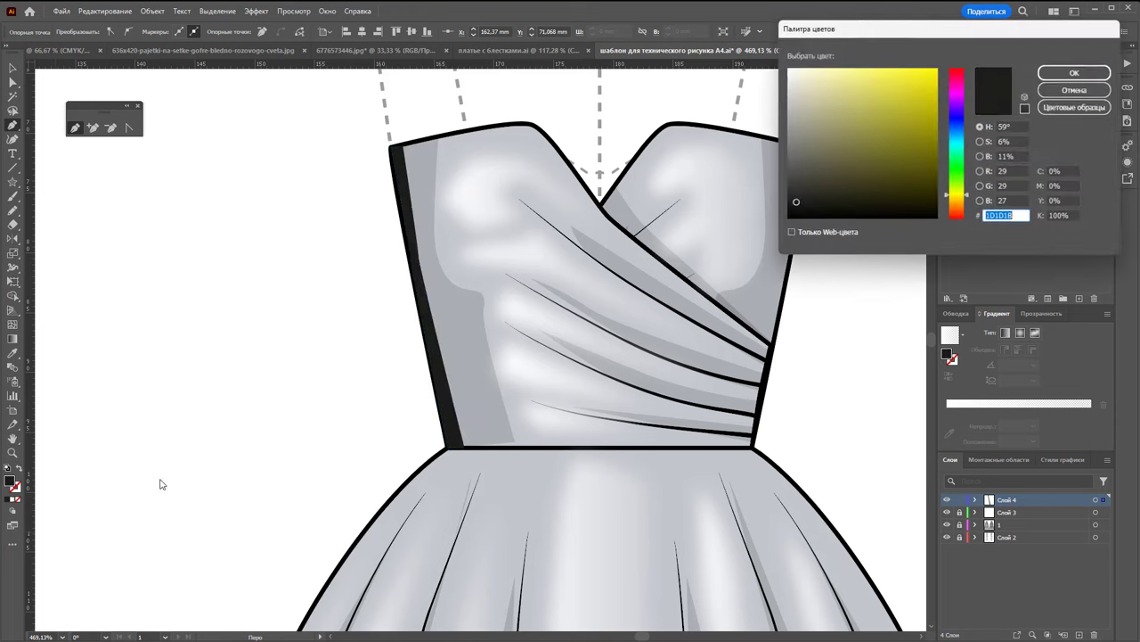
drag(790, 201, 792, 140)
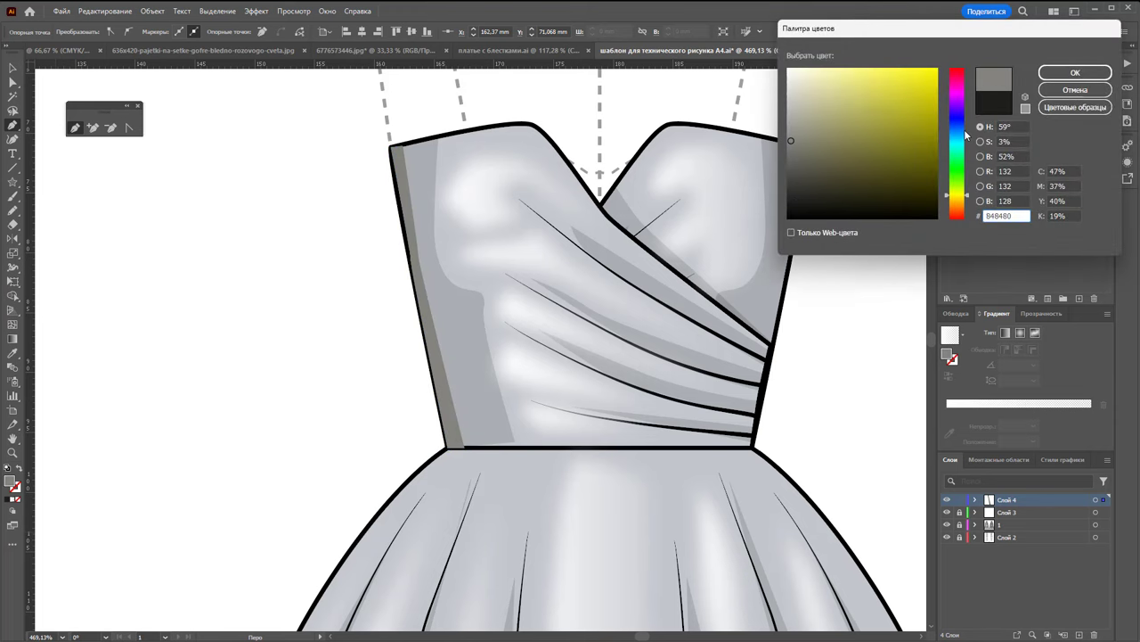
drag(966, 134, 966, 133)
click(813, 171)
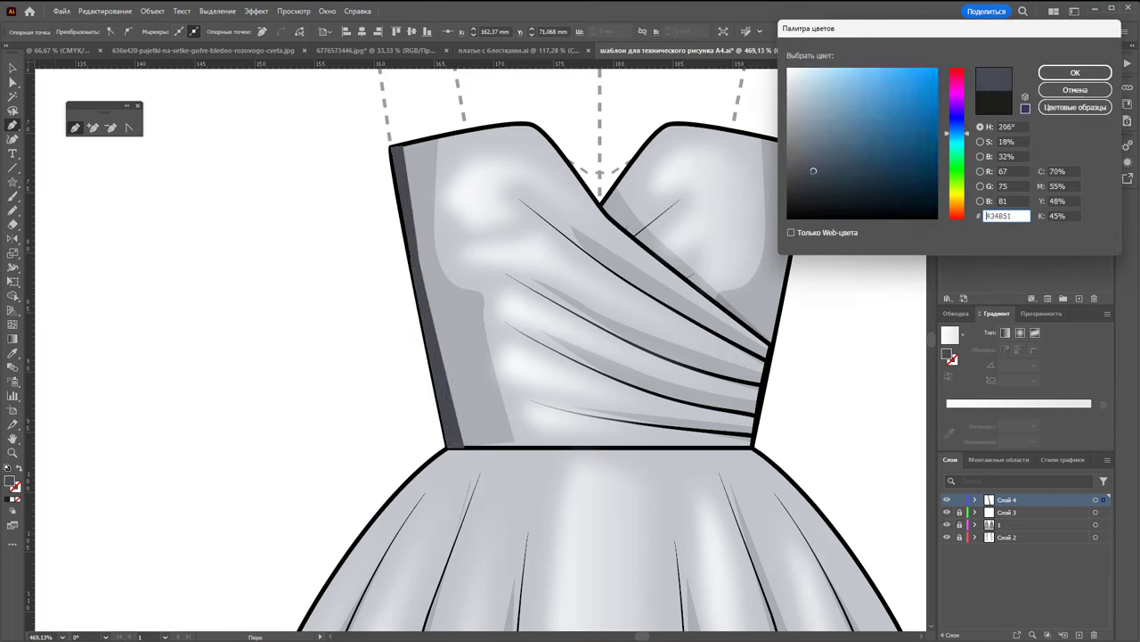
drag(813, 171, 806, 187)
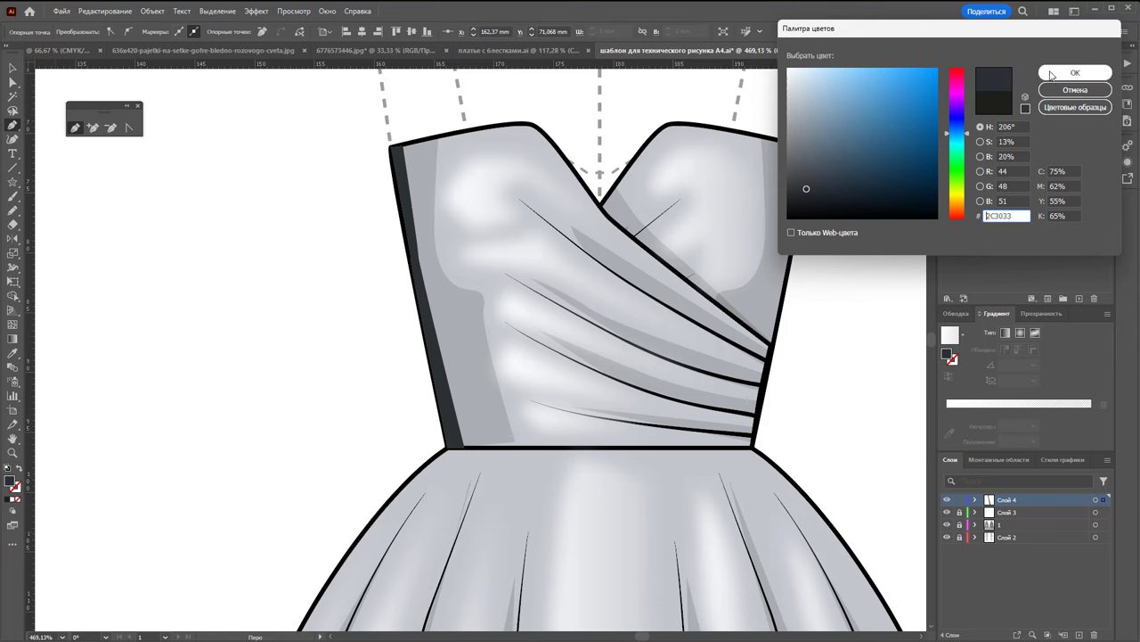
click(1073, 73)
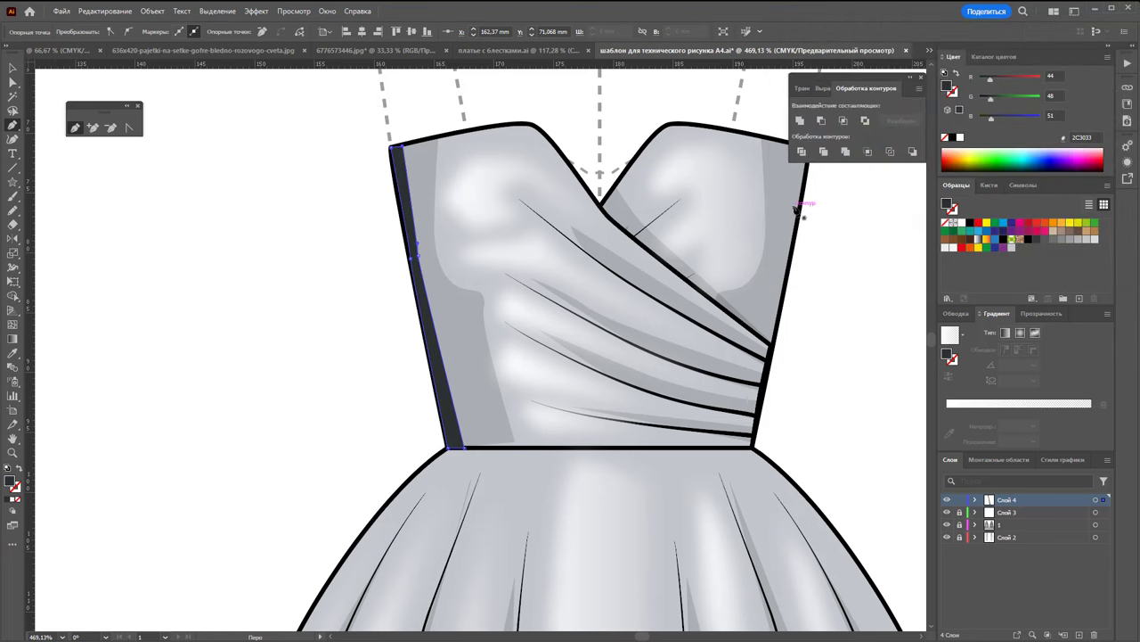
Draw a closed dark shadow strip down the right bodice edge
click(797, 191)
click(775, 288)
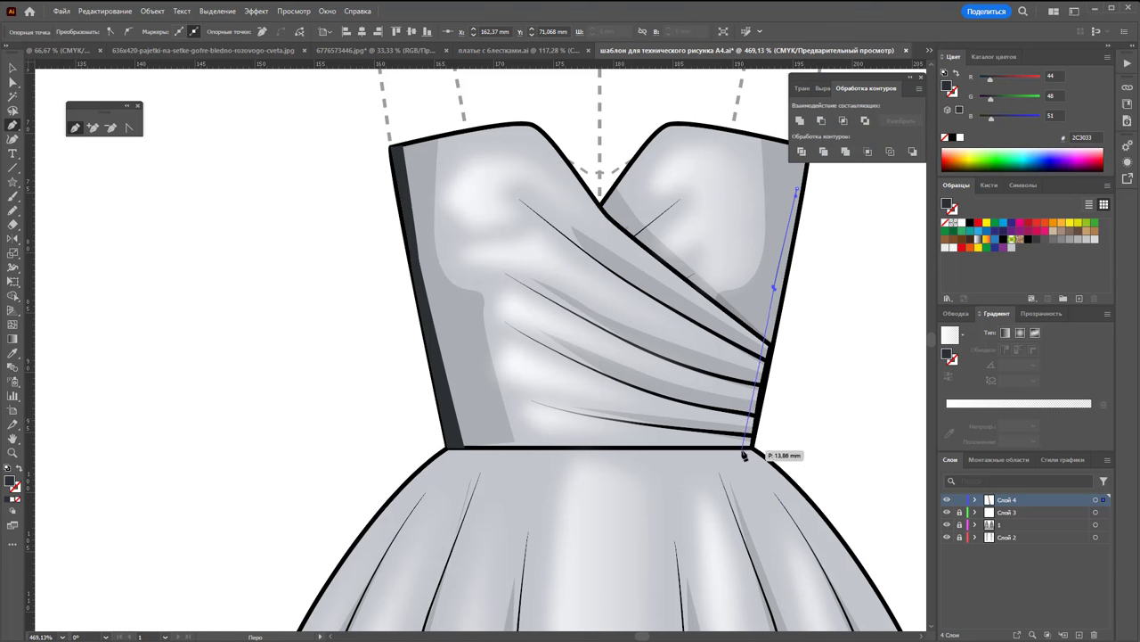
click(748, 445)
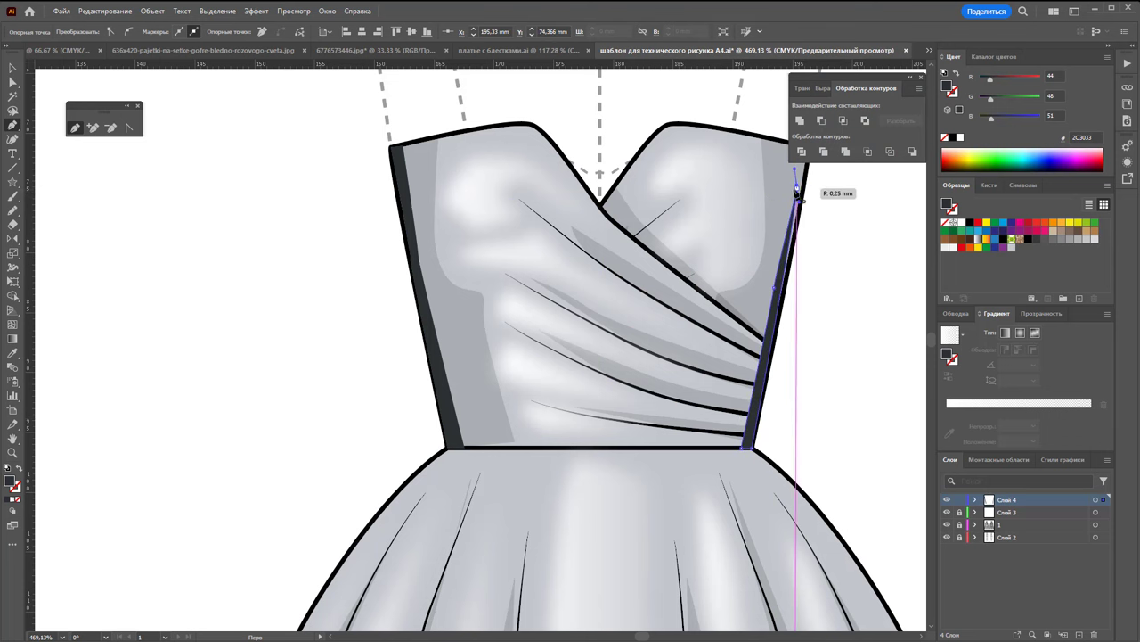
click(798, 190)
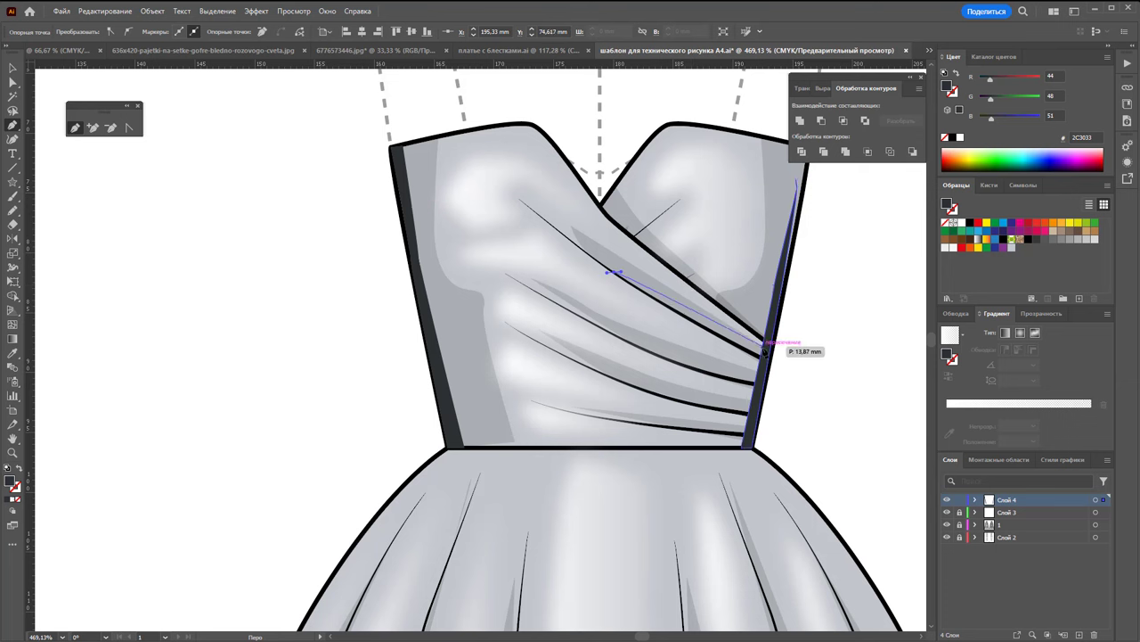
Draw a curved dark shadow under the upper drape fold of the bodice
click(759, 356)
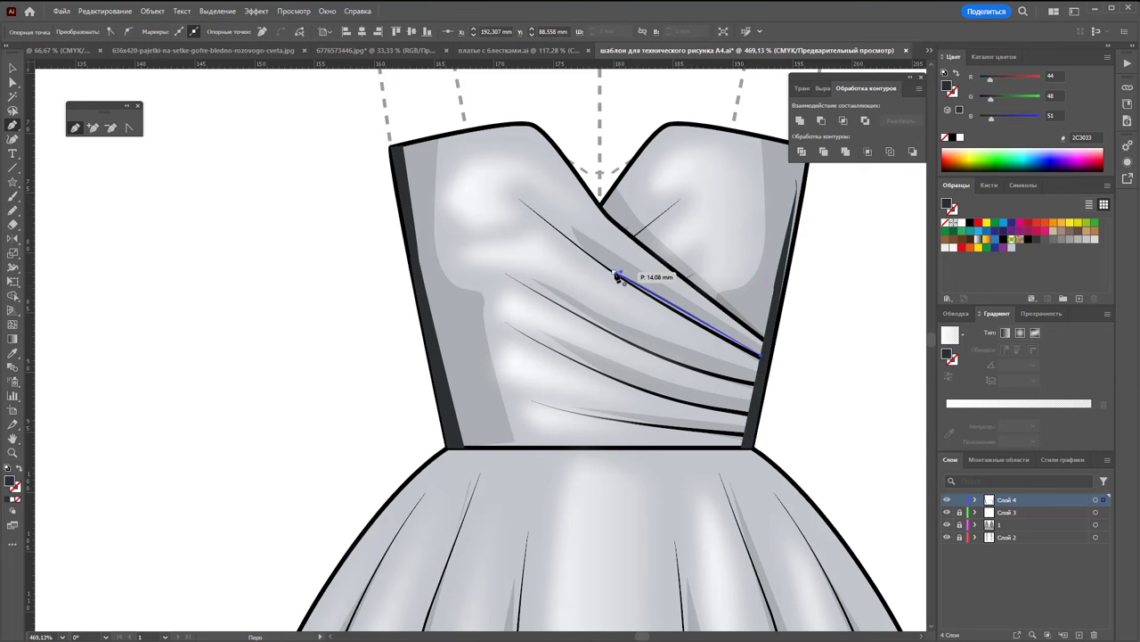
drag(599, 256, 600, 258)
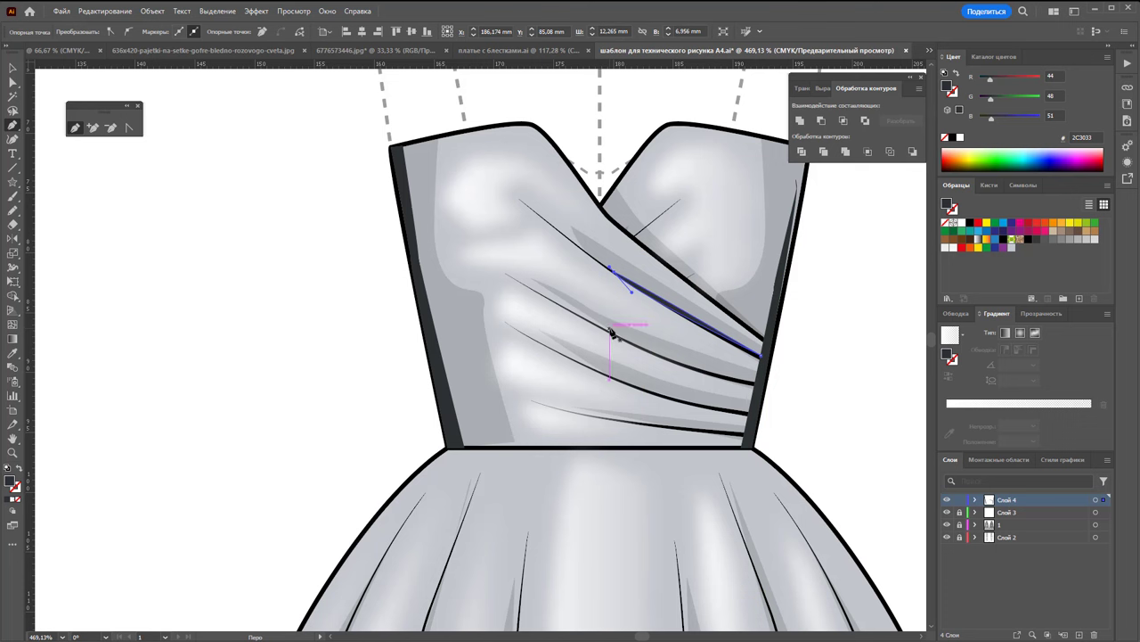
click(609, 329)
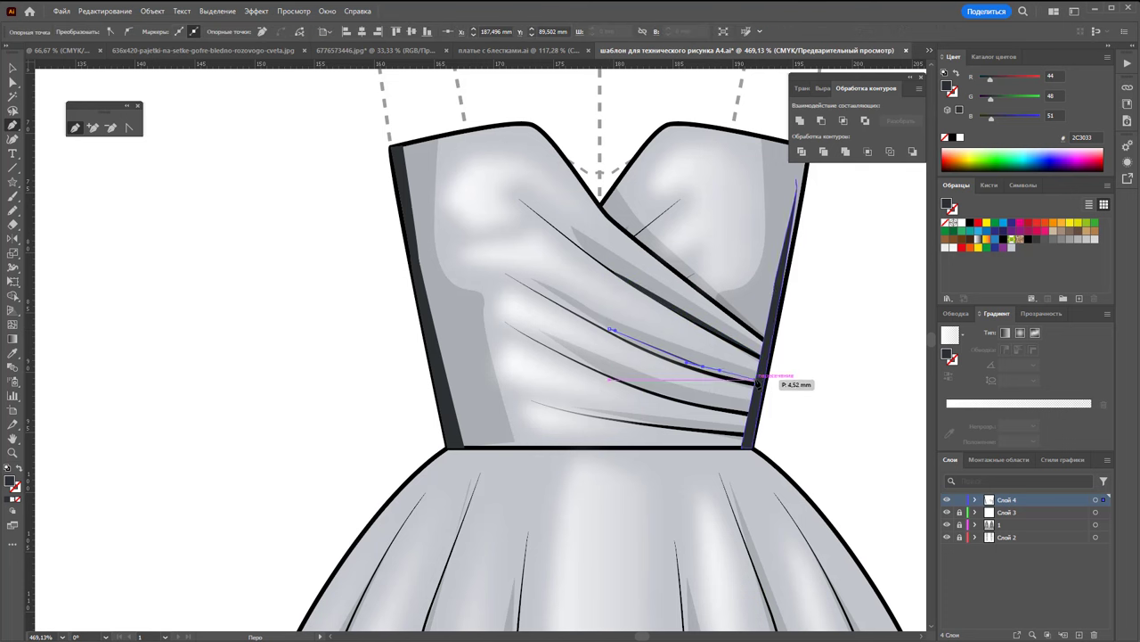
drag(750, 381, 762, 378)
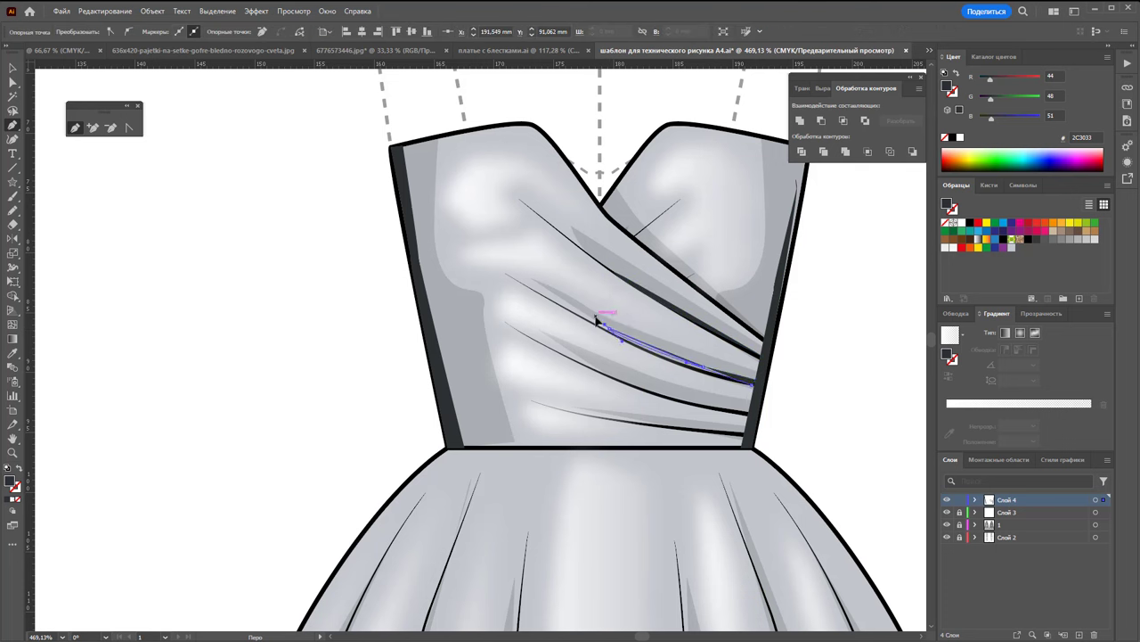
Add dark shadows beneath the lower two bodice folds, then zoom out
click(581, 357)
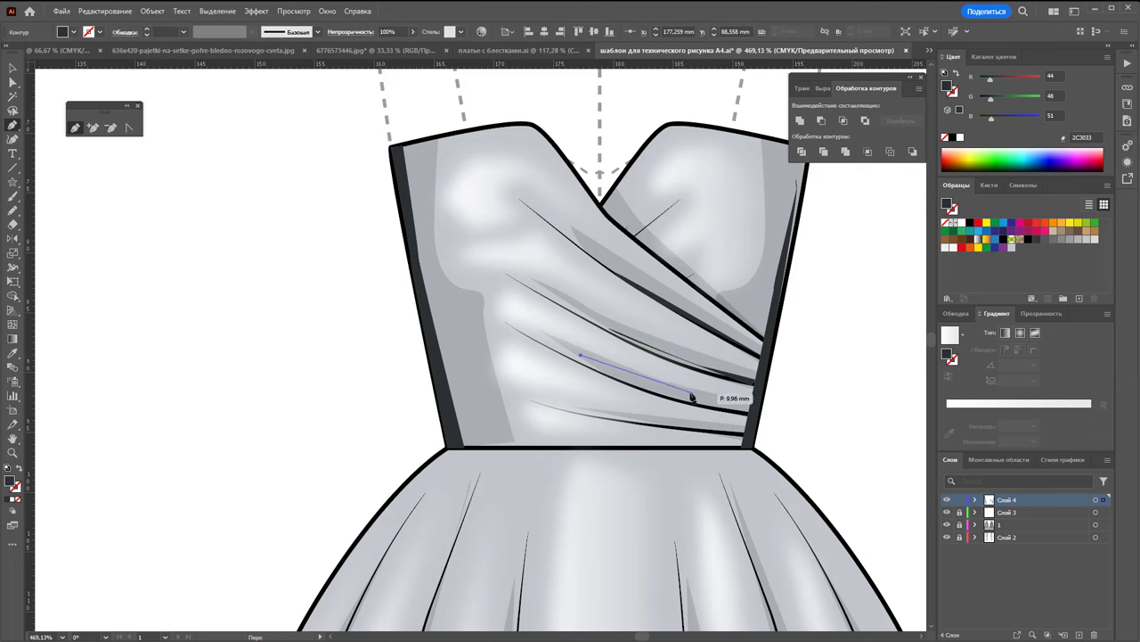
click(751, 410)
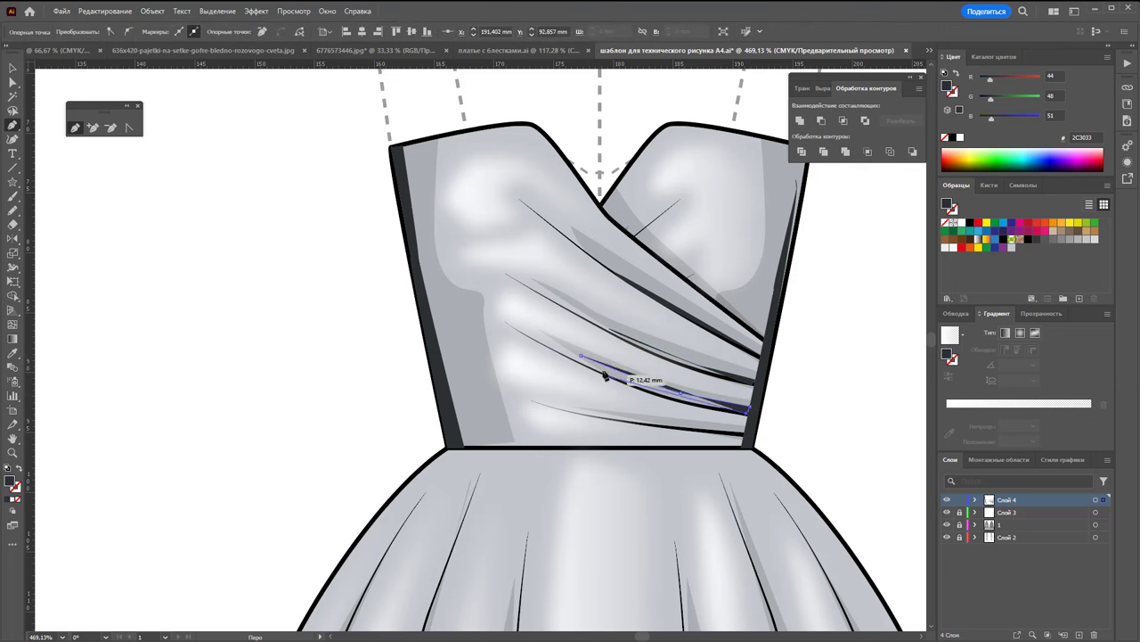
click(580, 357)
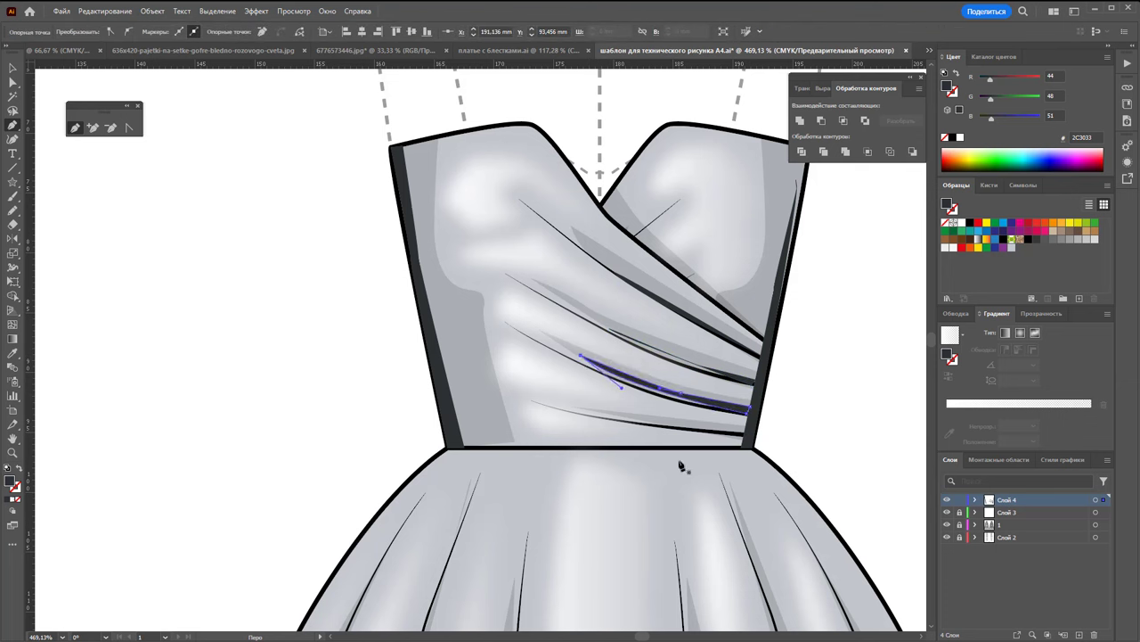
click(563, 408)
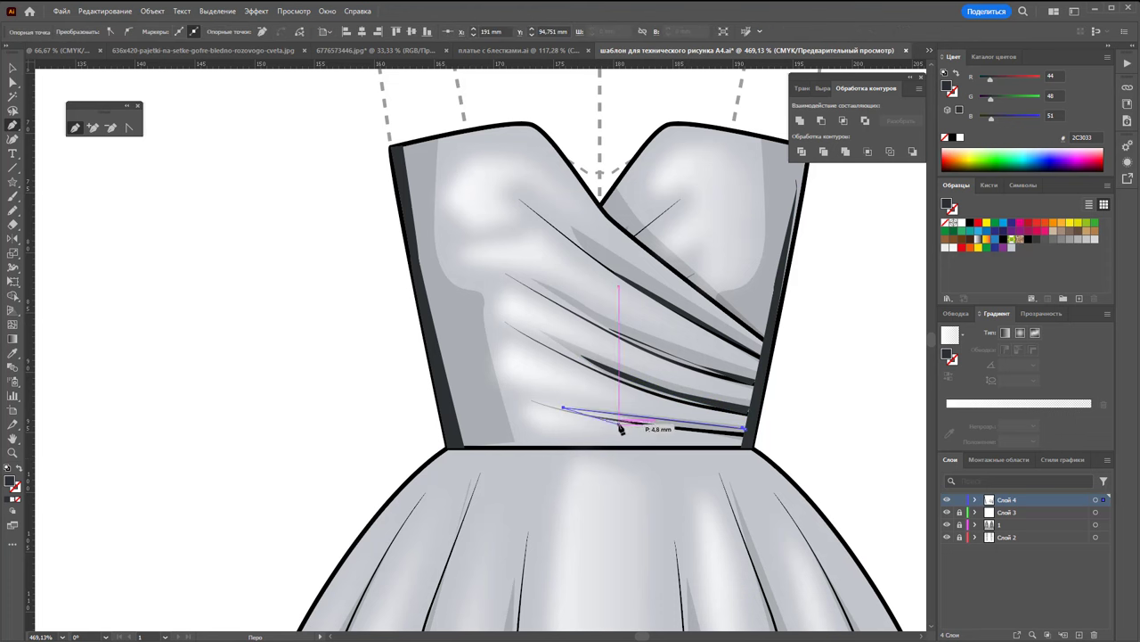
click(747, 426)
scroll(756, 423, down, 2)
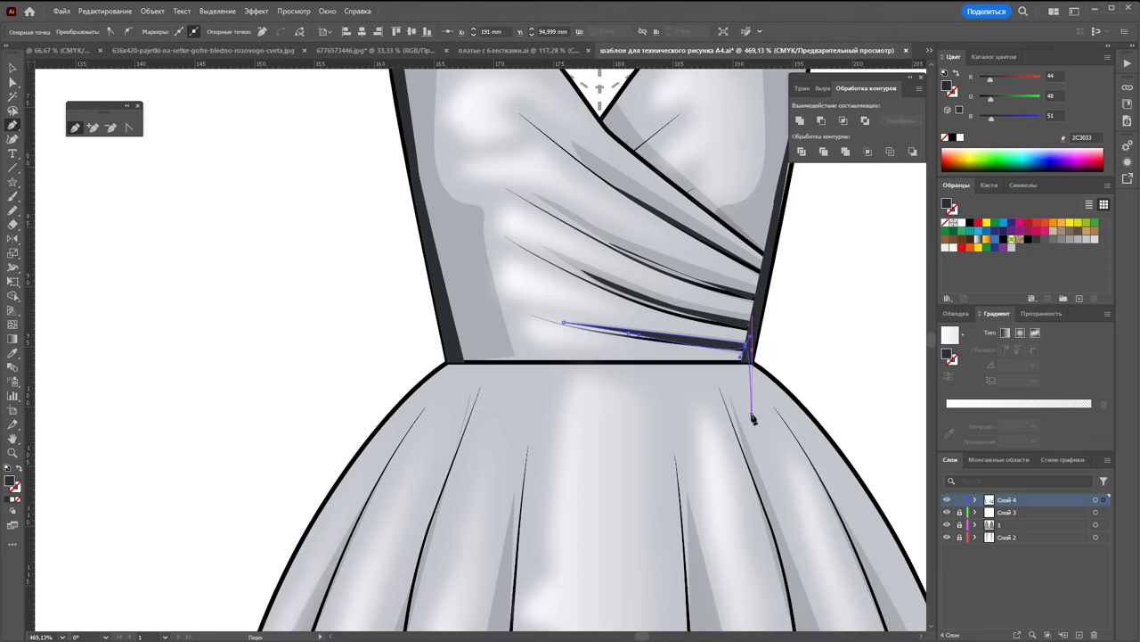
key(z)
scroll(687, 440, down, 3)
Draw a dark curved shadow down the top flounce's left edge
scroll(422, 402, down, 2)
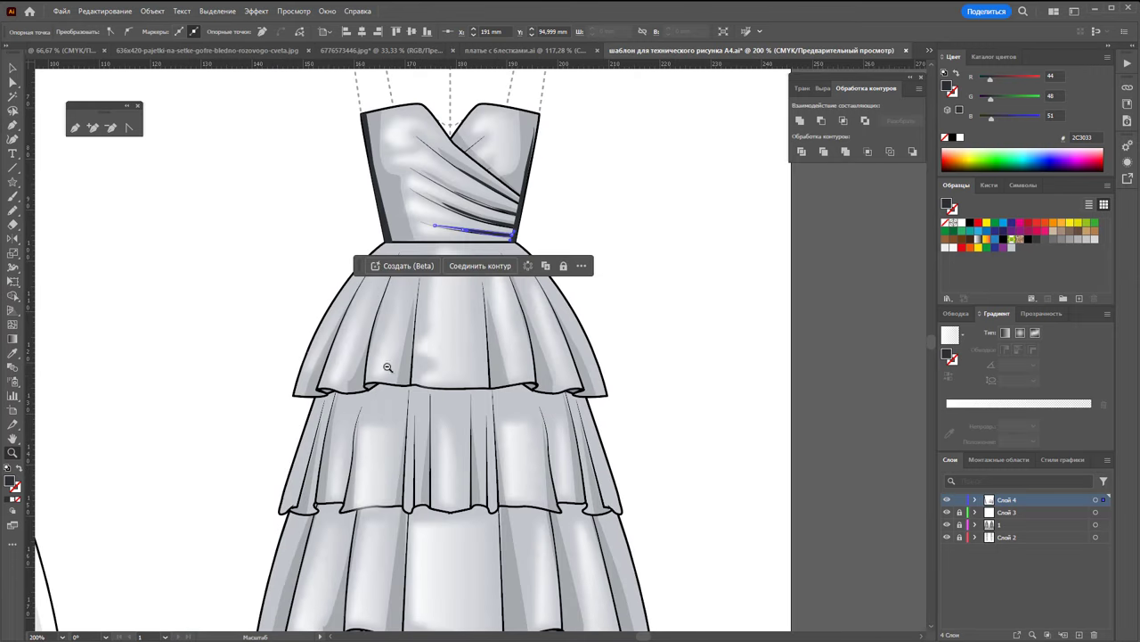
click(75, 130)
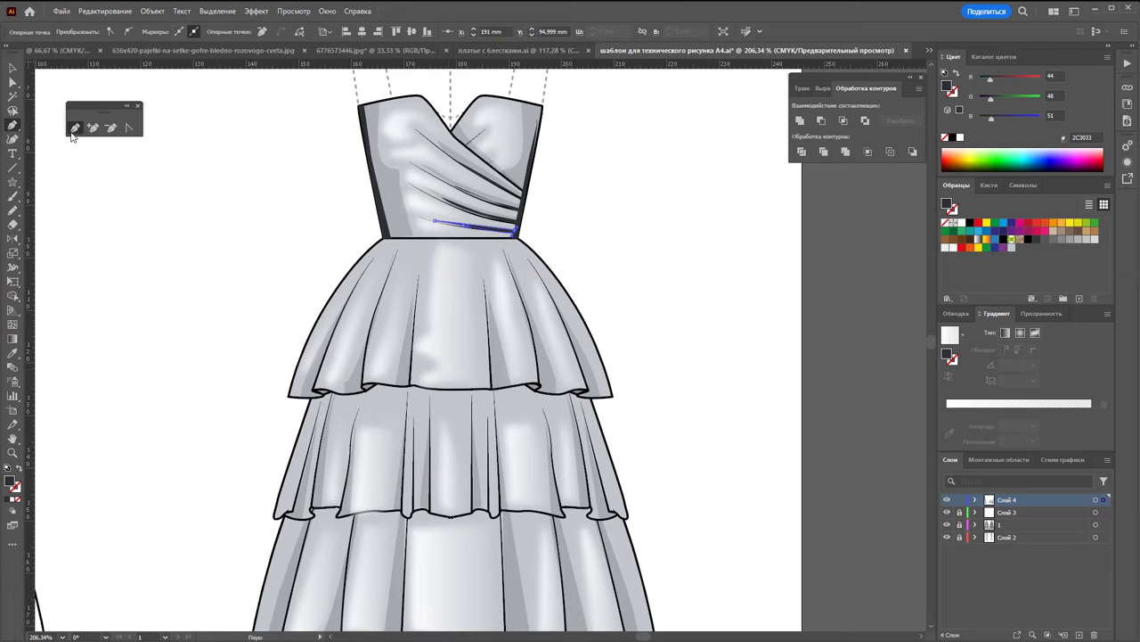
click(383, 241)
mouse_move(316, 329)
mouse_down()
mouse_move(303, 365)
mouse_move(338, 294)
mouse_up()
click(384, 240)
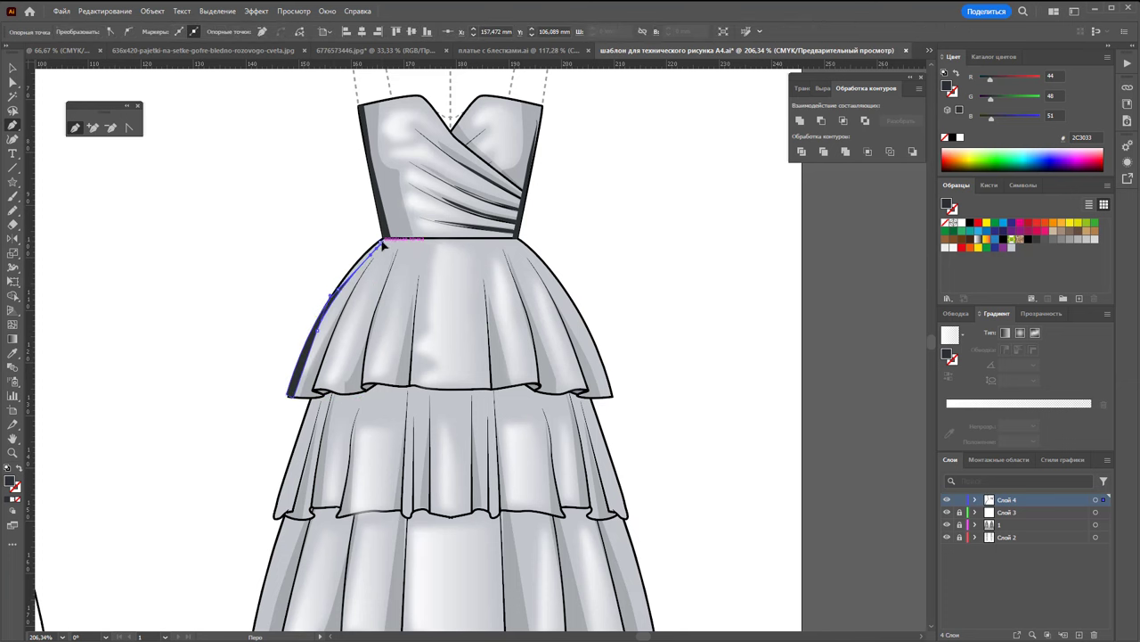
Add dark shadow slivers along a central flounce pleat and the flounce's right edge
click(416, 385)
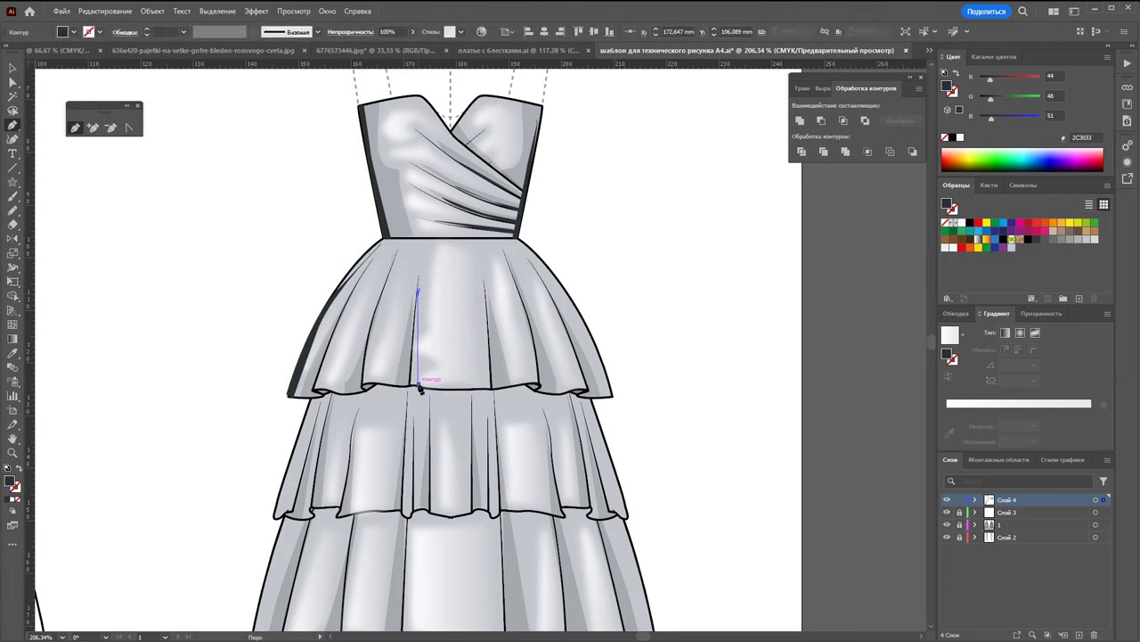
click(530, 325)
drag(547, 390, 541, 398)
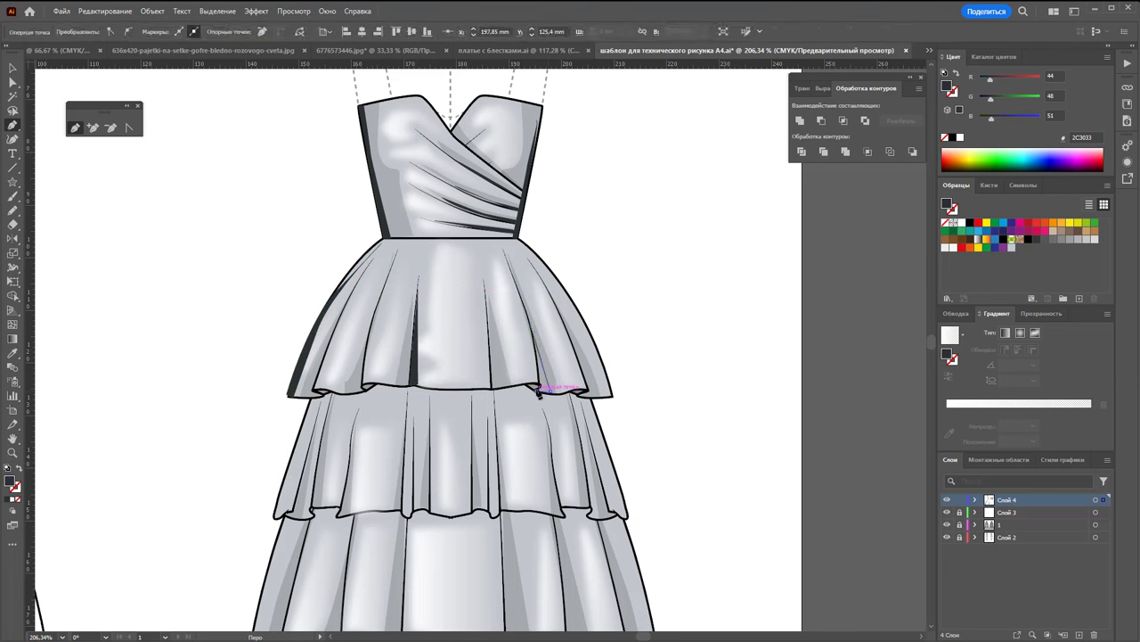
click(539, 392)
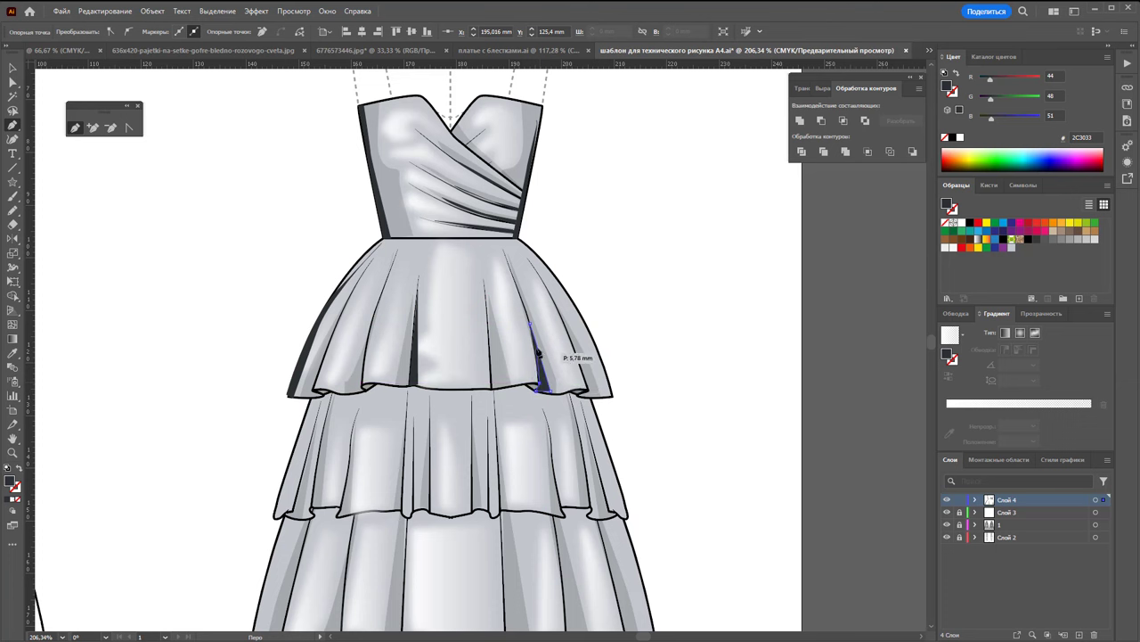
click(610, 394)
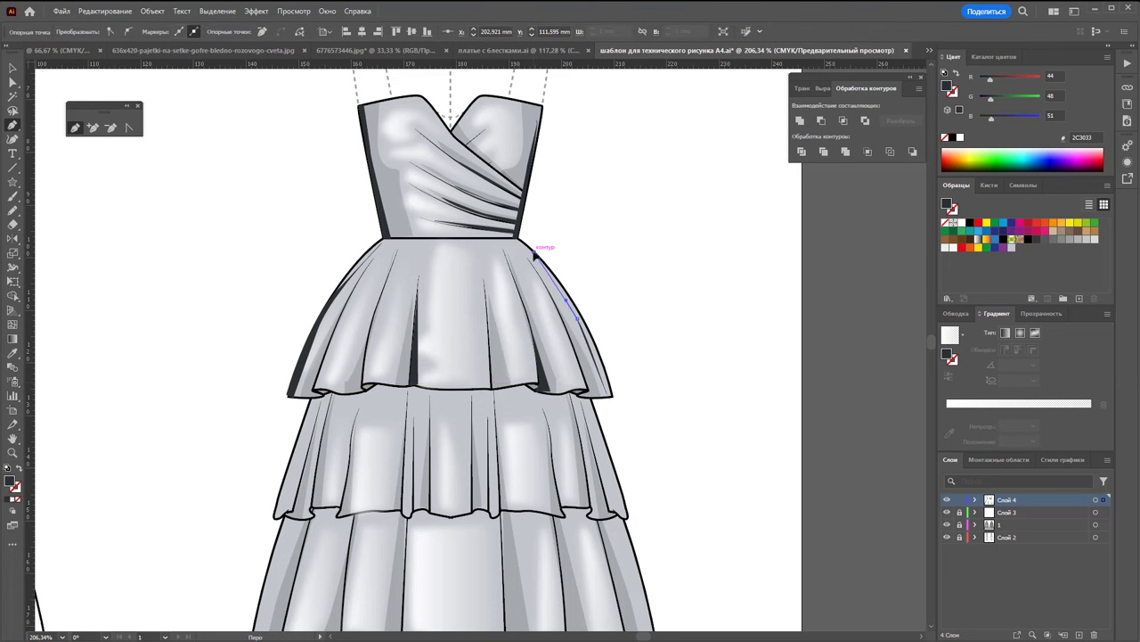
click(535, 252)
drag(617, 401, 614, 401)
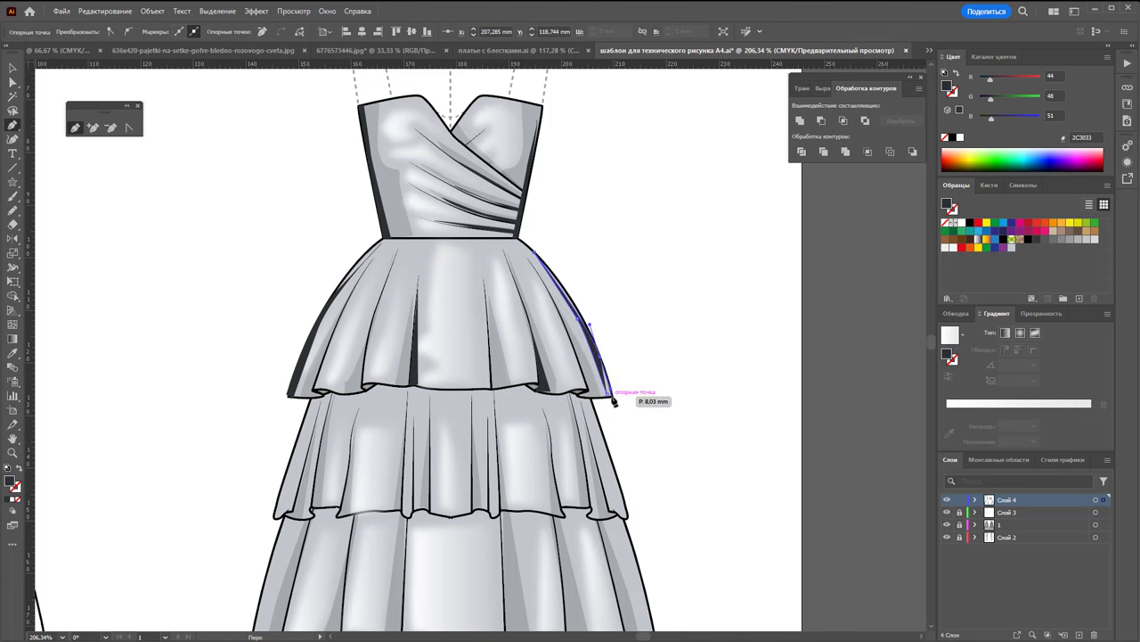
scroll(612, 381, down, 3)
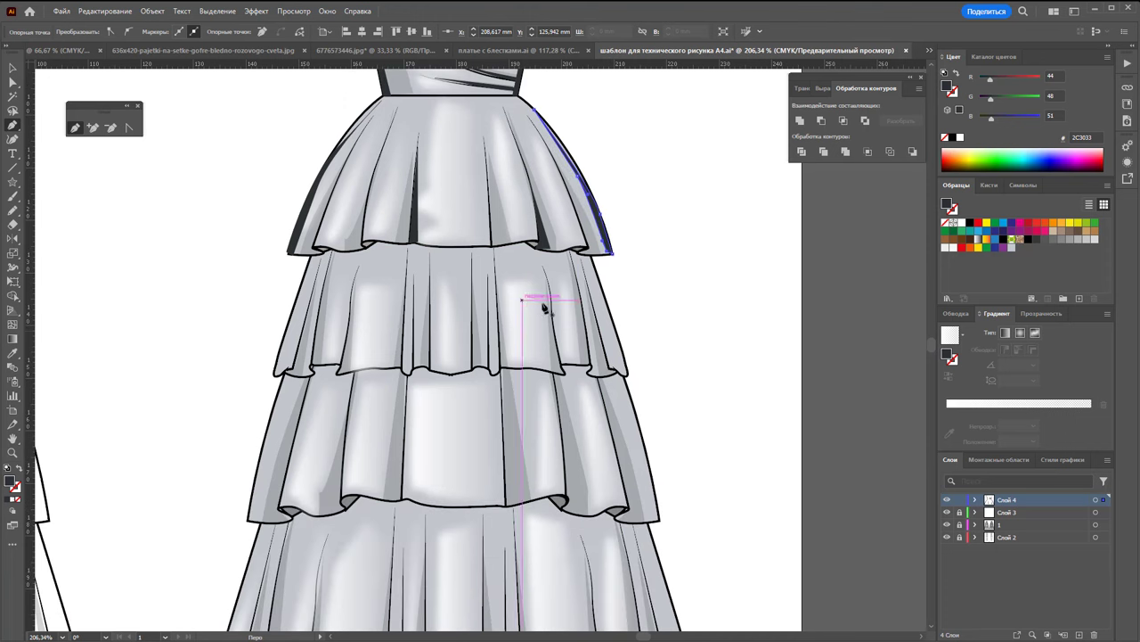
Draw narrow dark fold shadows on the second tier's right and left folds
click(567, 361)
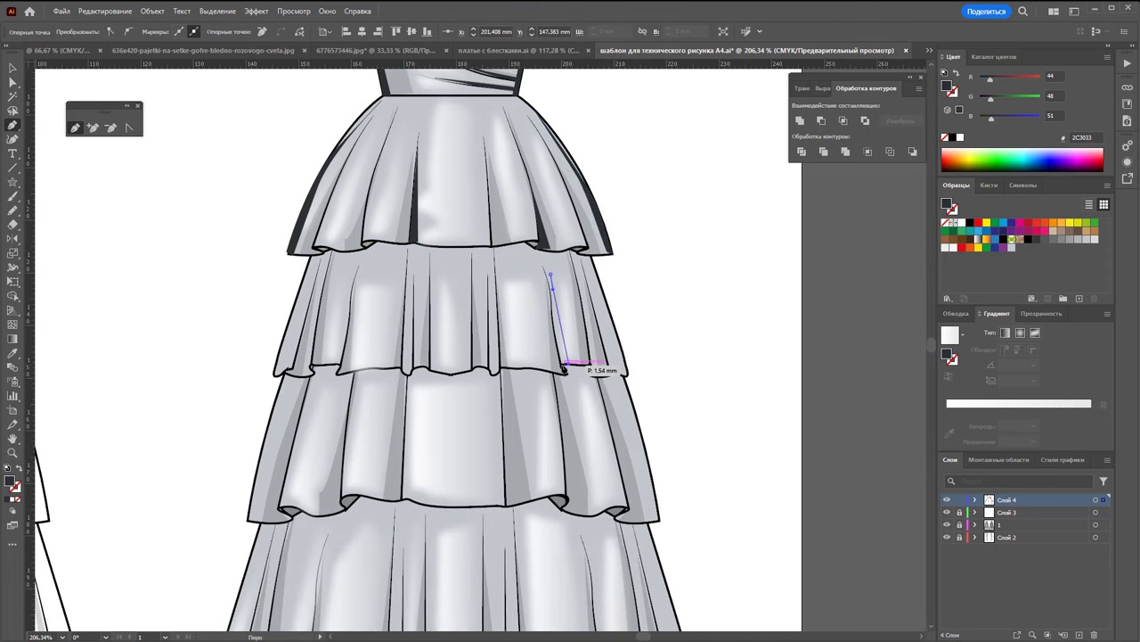
click(551, 267)
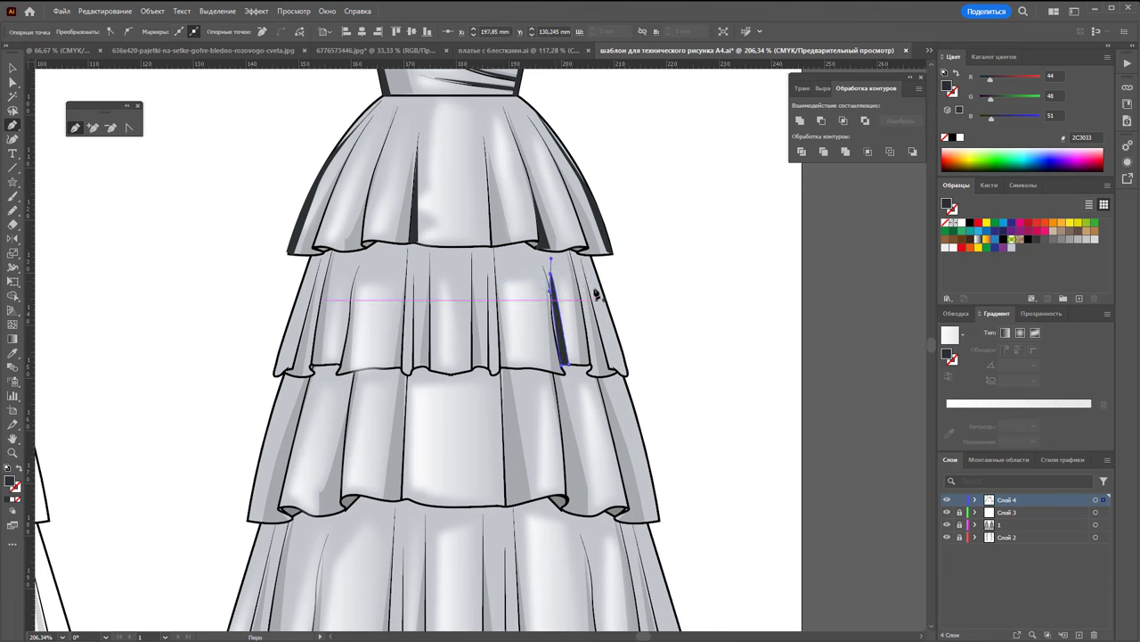
click(589, 287)
click(609, 367)
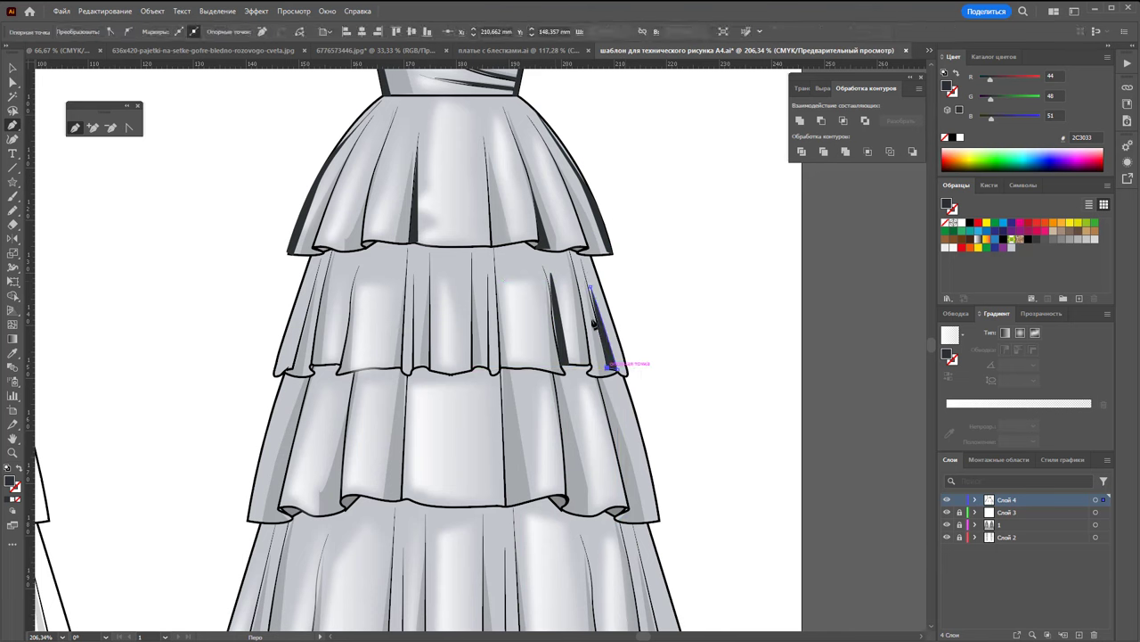
click(331, 278)
click(311, 365)
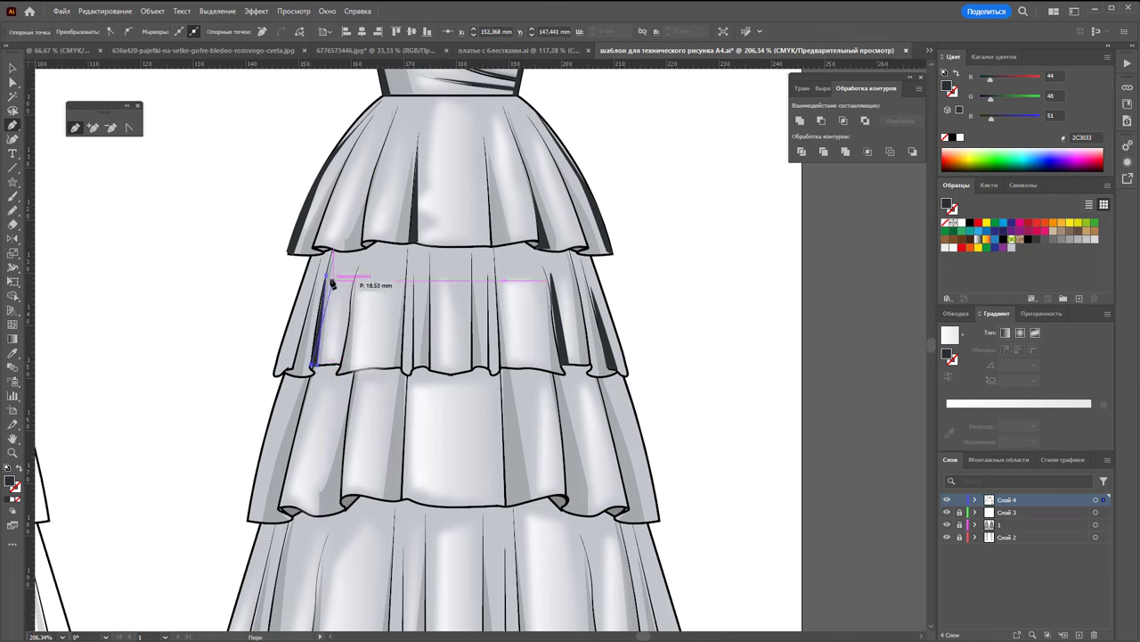
Add a thin dark sliver in a central second-tier fold
click(415, 274)
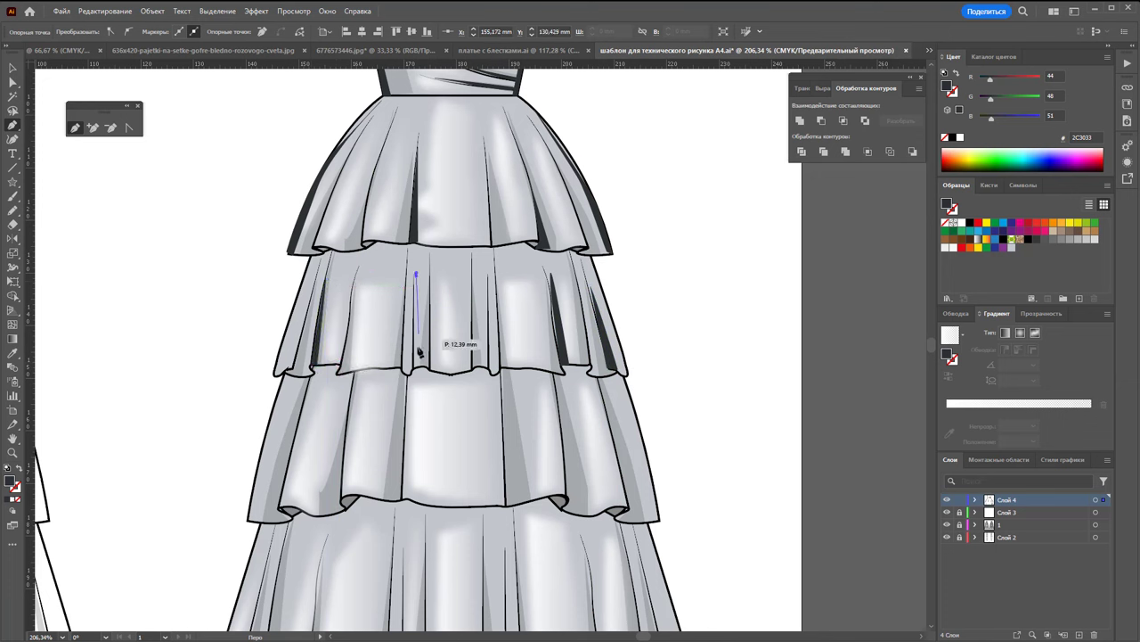
click(415, 367)
click(413, 373)
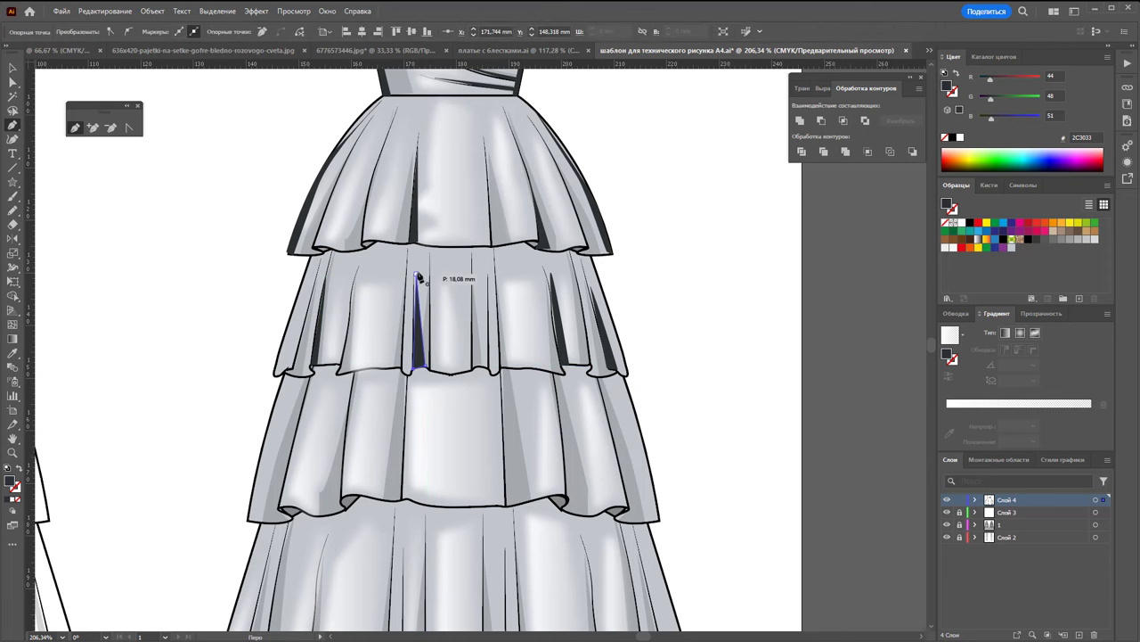
click(417, 276)
scroll(419, 285, down, 2)
Draw two thin dark shadow slivers in central third-tier folds
click(410, 318)
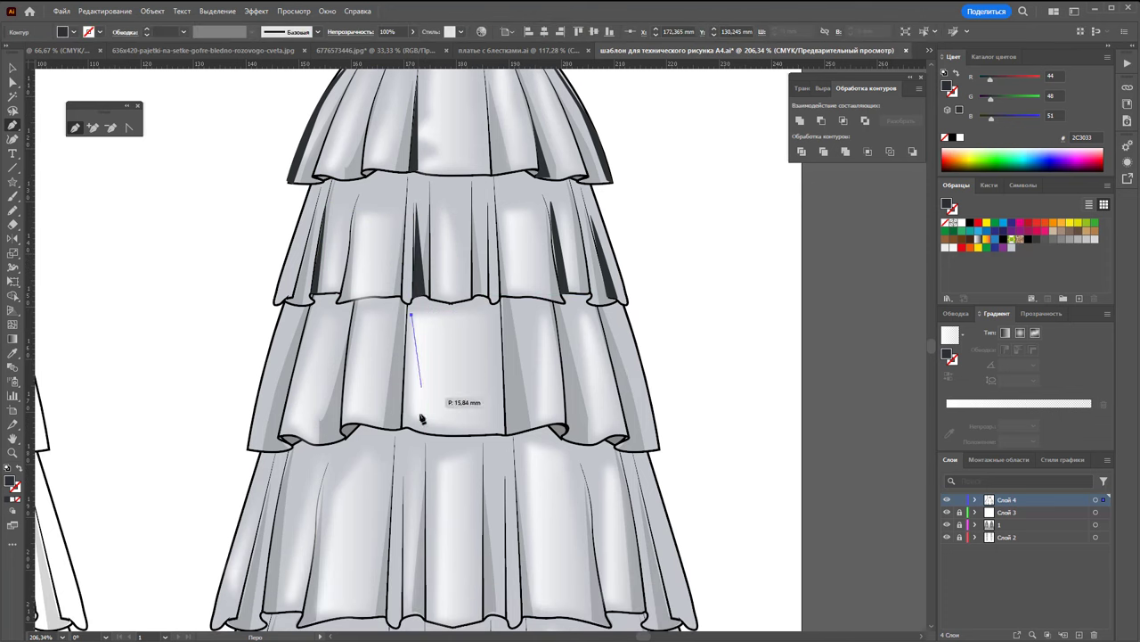
click(418, 428)
click(403, 428)
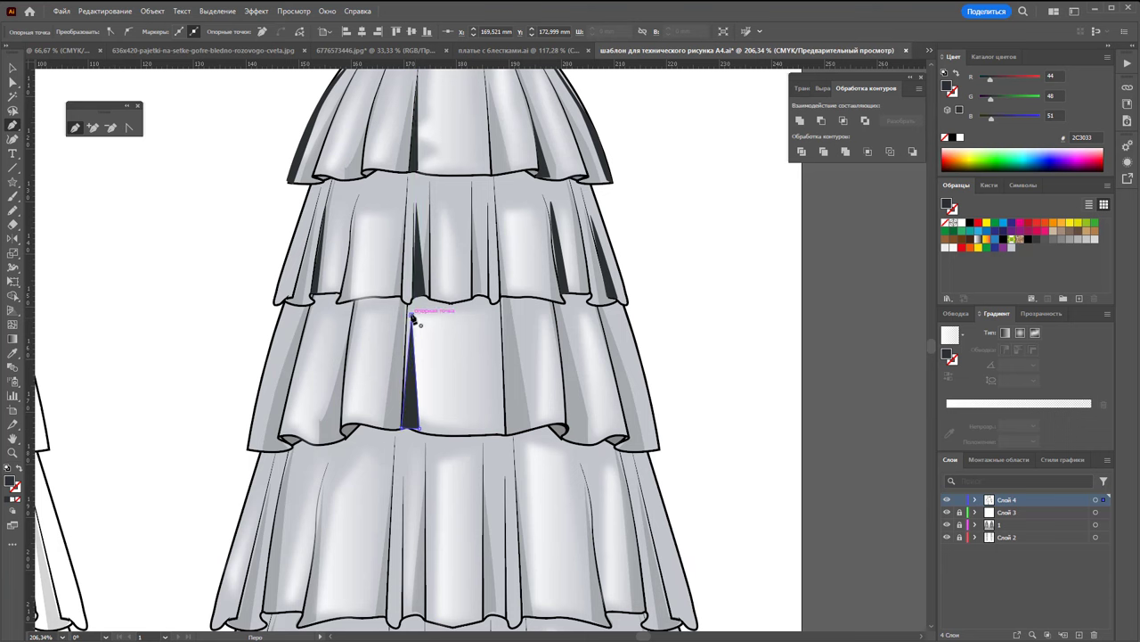
click(503, 319)
click(506, 436)
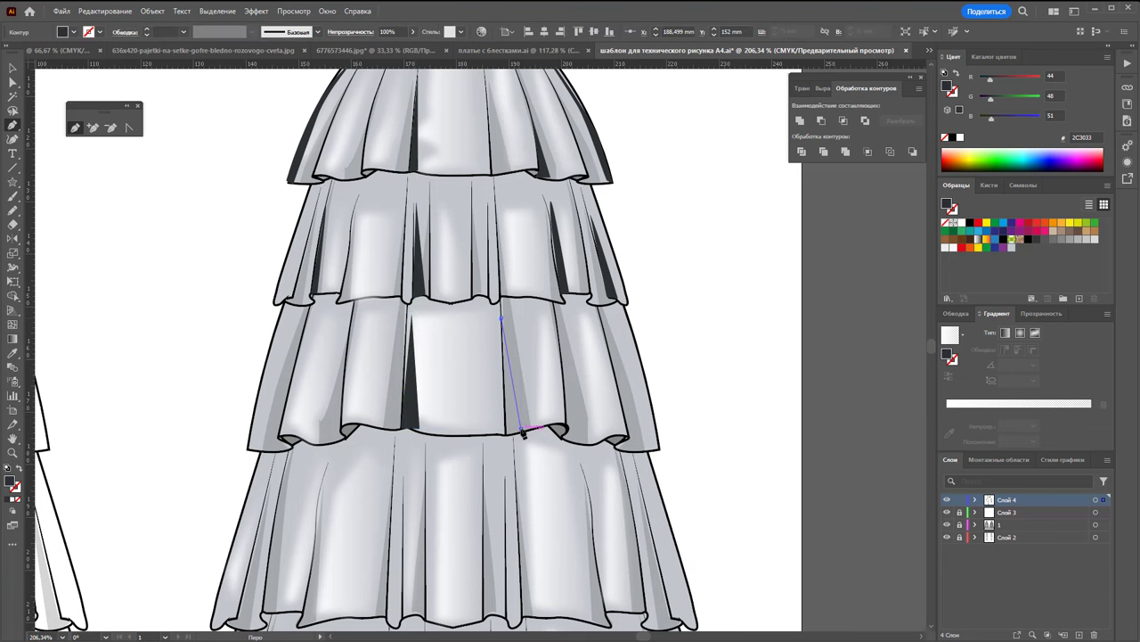
click(518, 426)
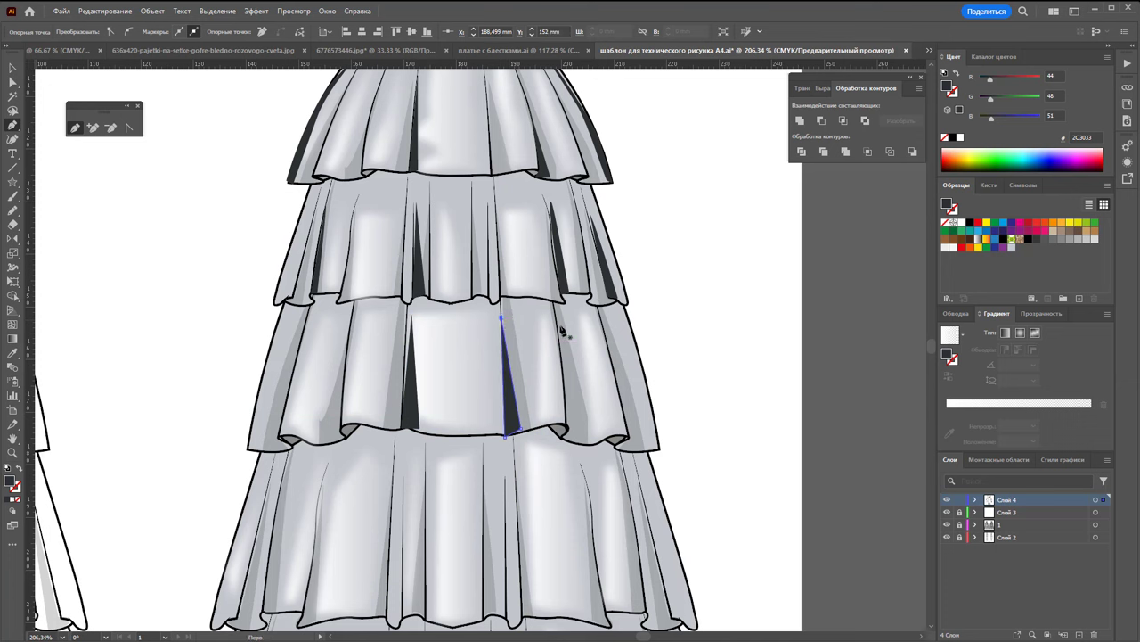
Add dark slivers in the third tier's right folds down to the hem
click(557, 321)
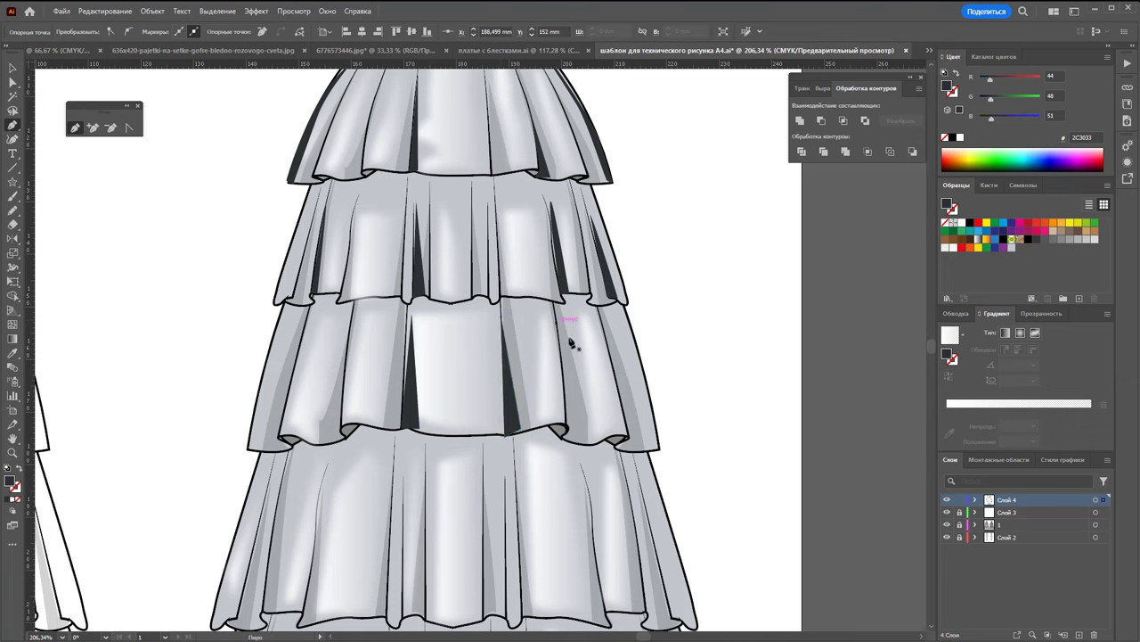
click(561, 441)
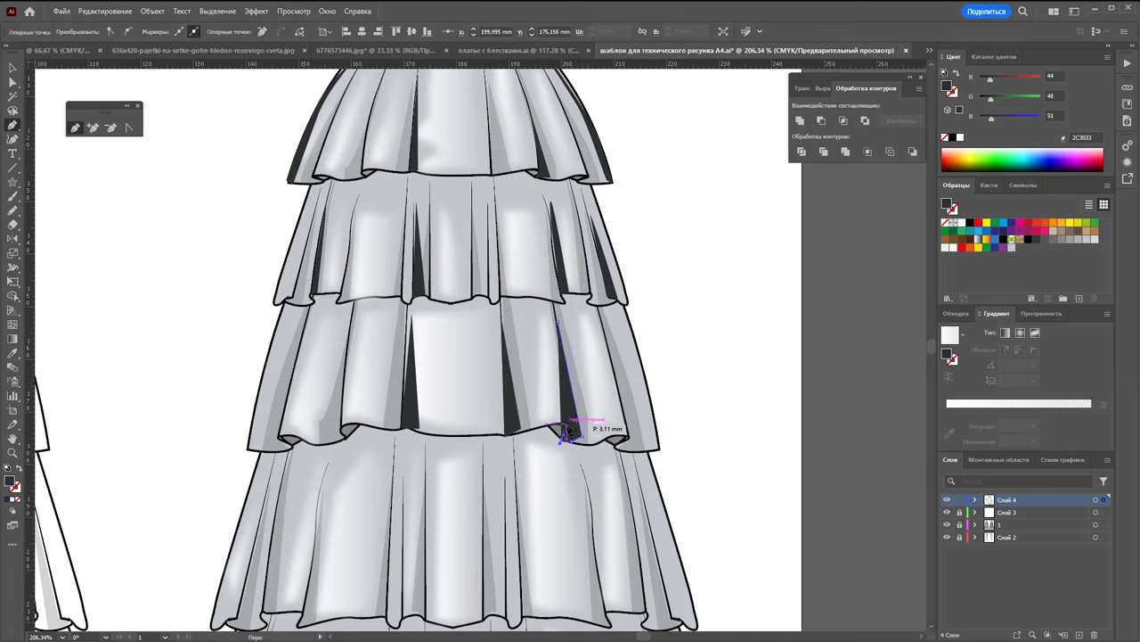
click(557, 326)
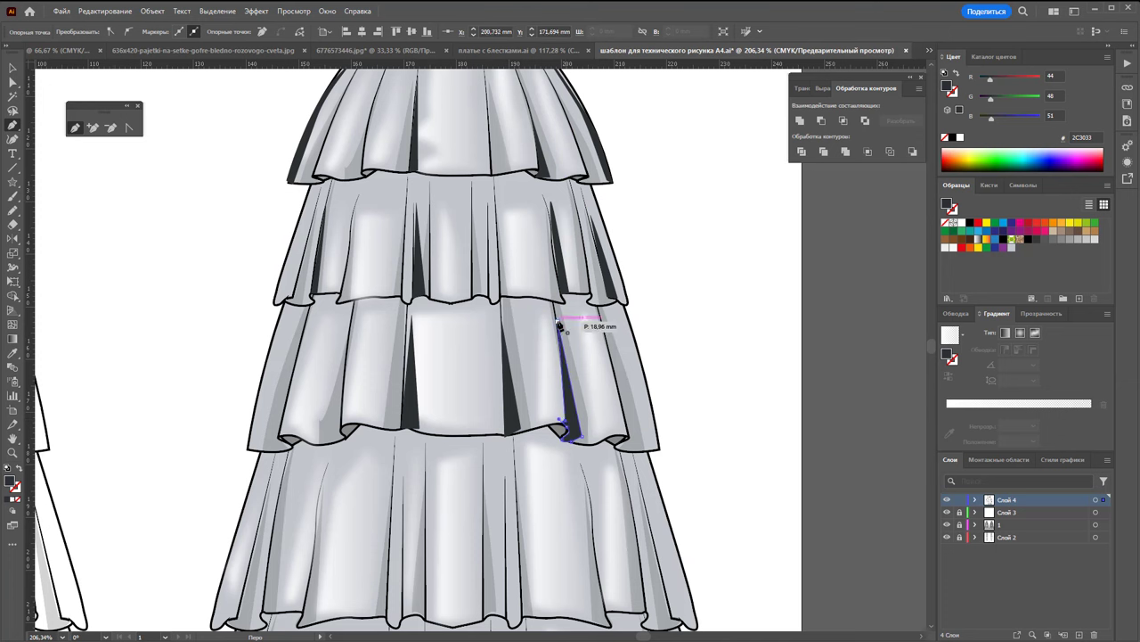
click(603, 331)
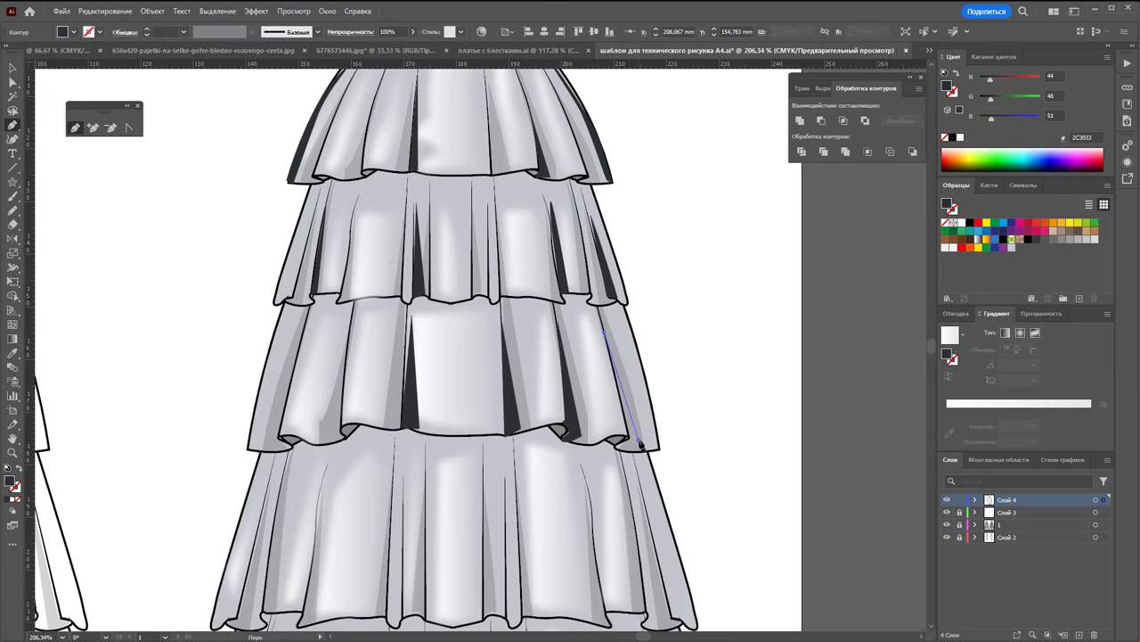
click(638, 445)
click(617, 444)
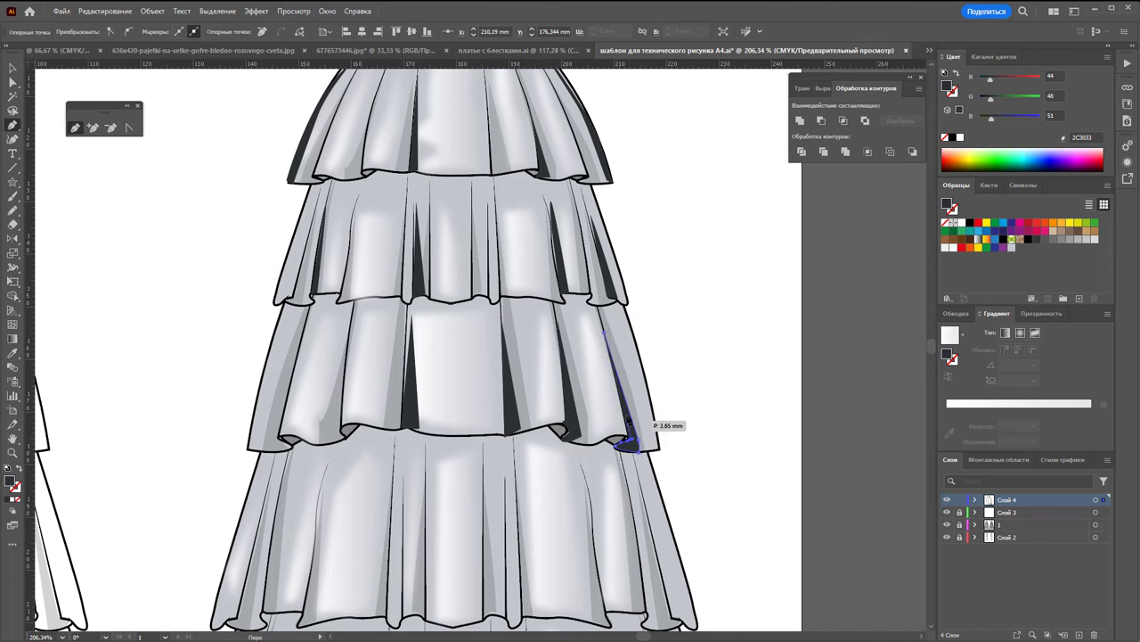
scroll(613, 401, down, 2)
Draw two dark shadow slivers in fourth-tier folds from seam to hem
scroll(583, 408, down, 2)
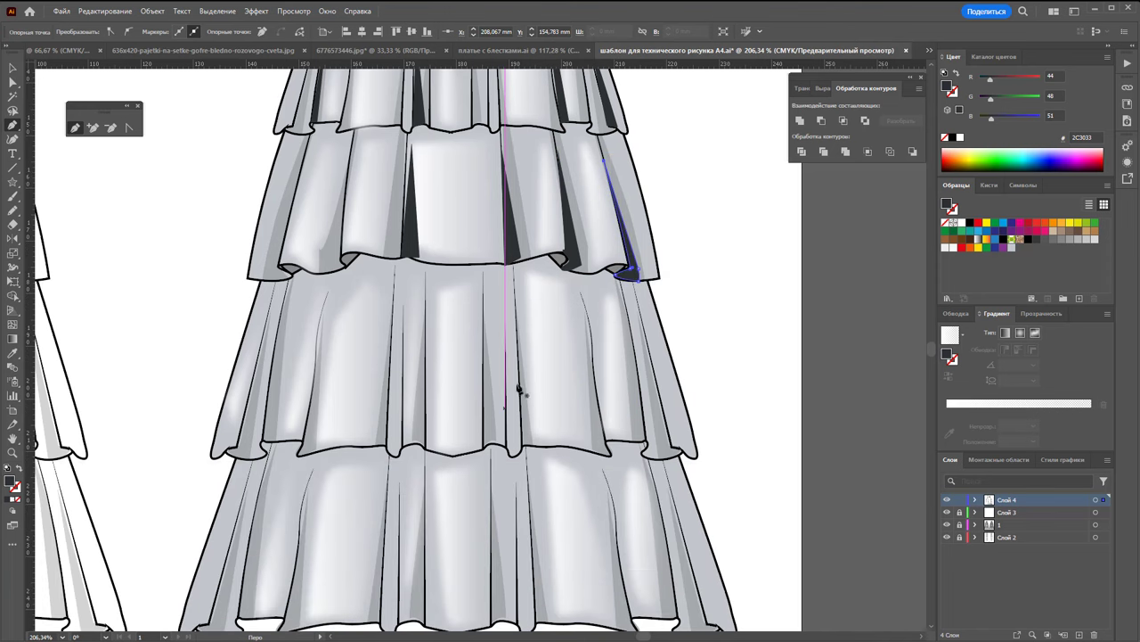
click(514, 291)
click(540, 446)
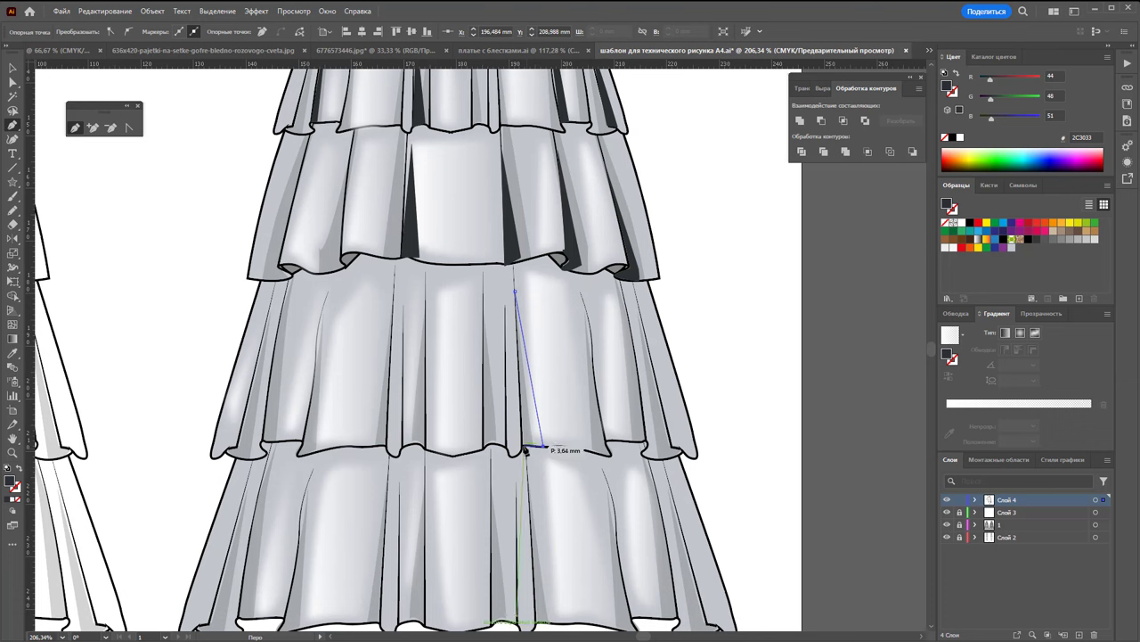
click(521, 446)
click(515, 292)
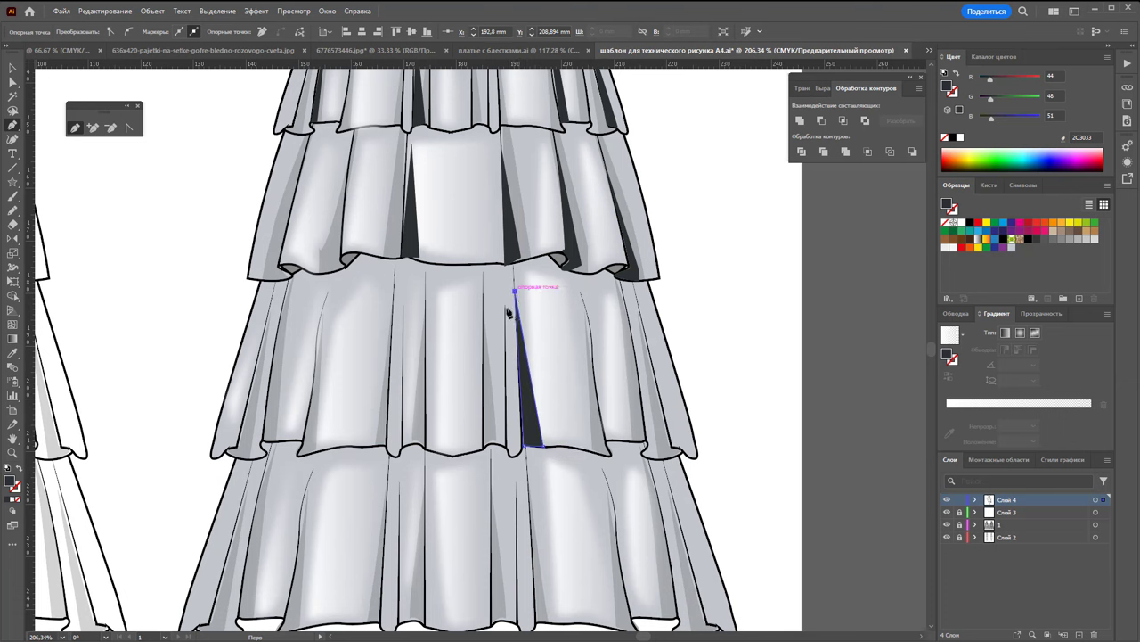
click(426, 312)
click(437, 450)
click(426, 451)
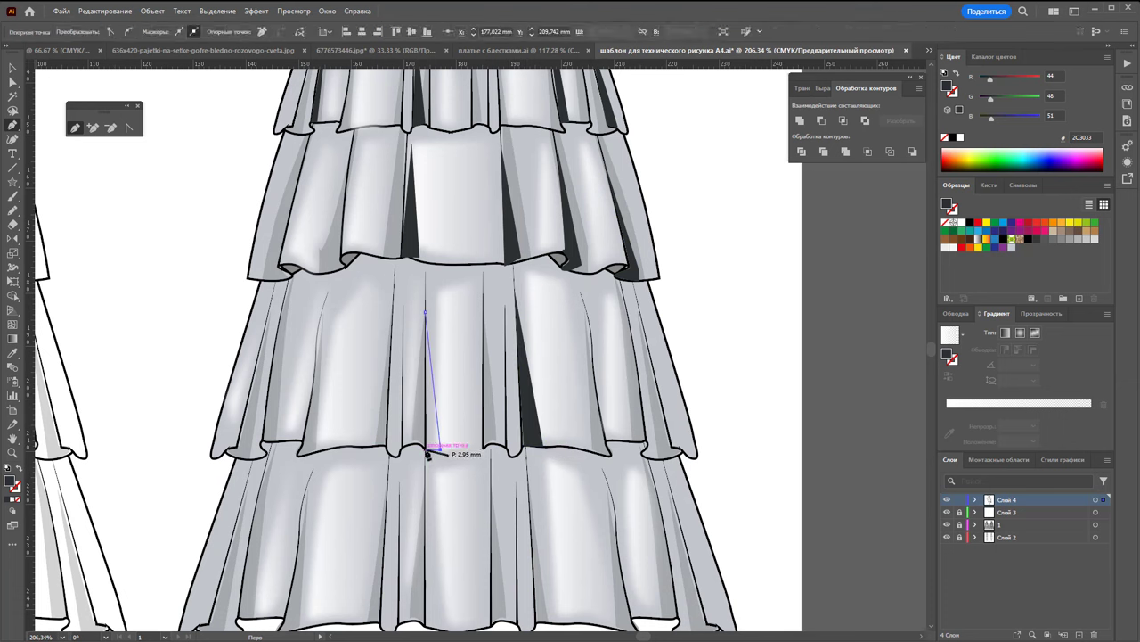
click(426, 313)
Add dark shadows along the left edges of the fourth and third tiers
click(269, 290)
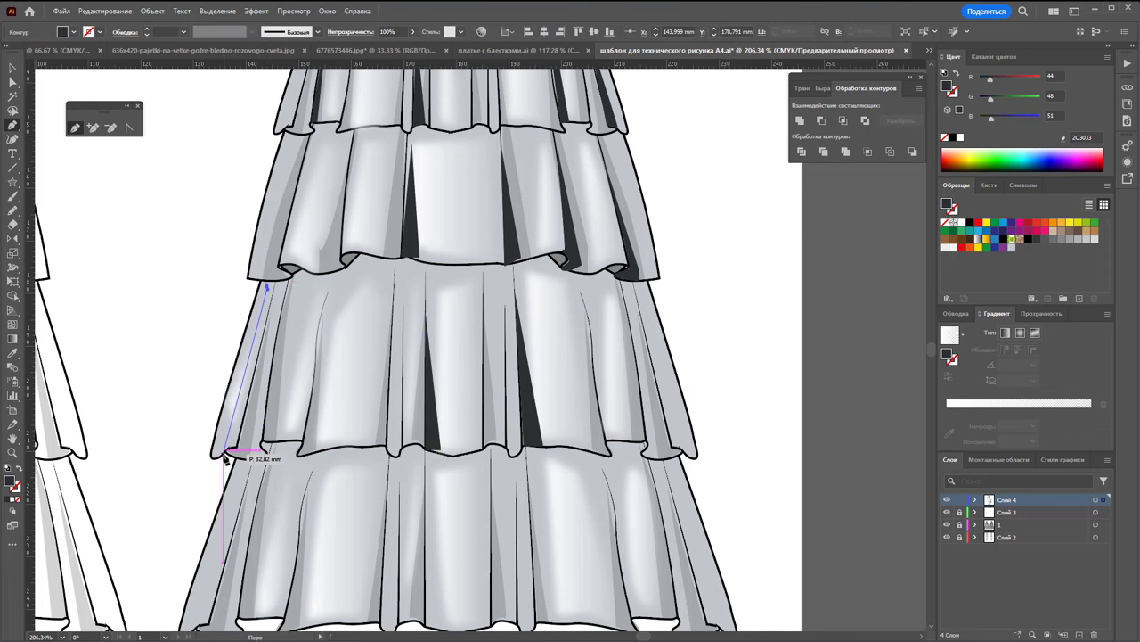
click(214, 456)
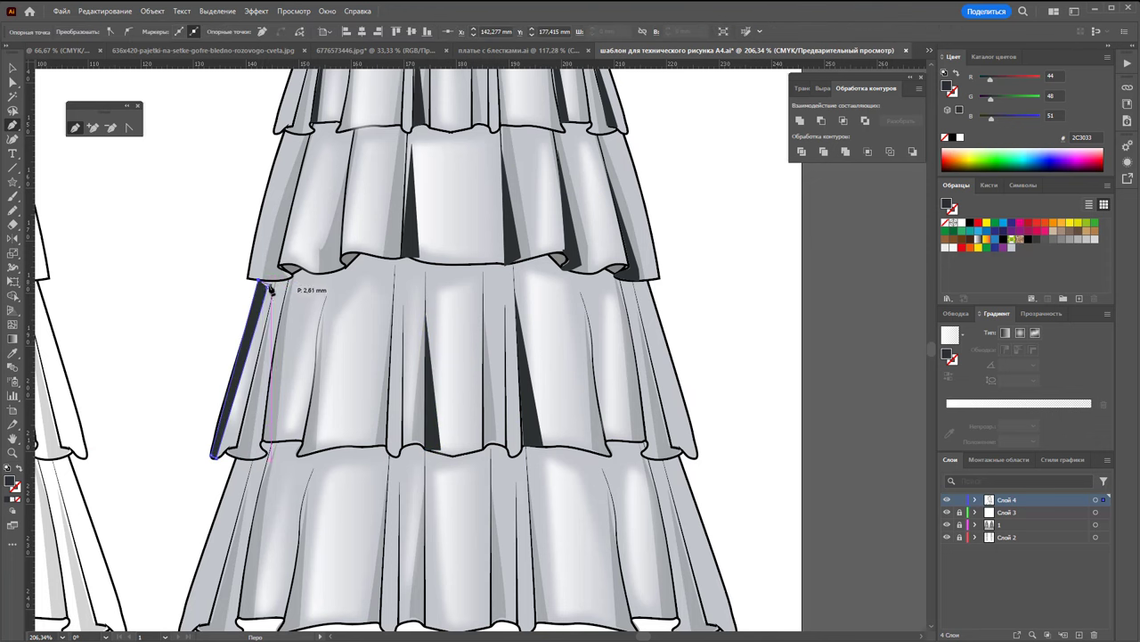
click(270, 289)
scroll(270, 290, up, 3)
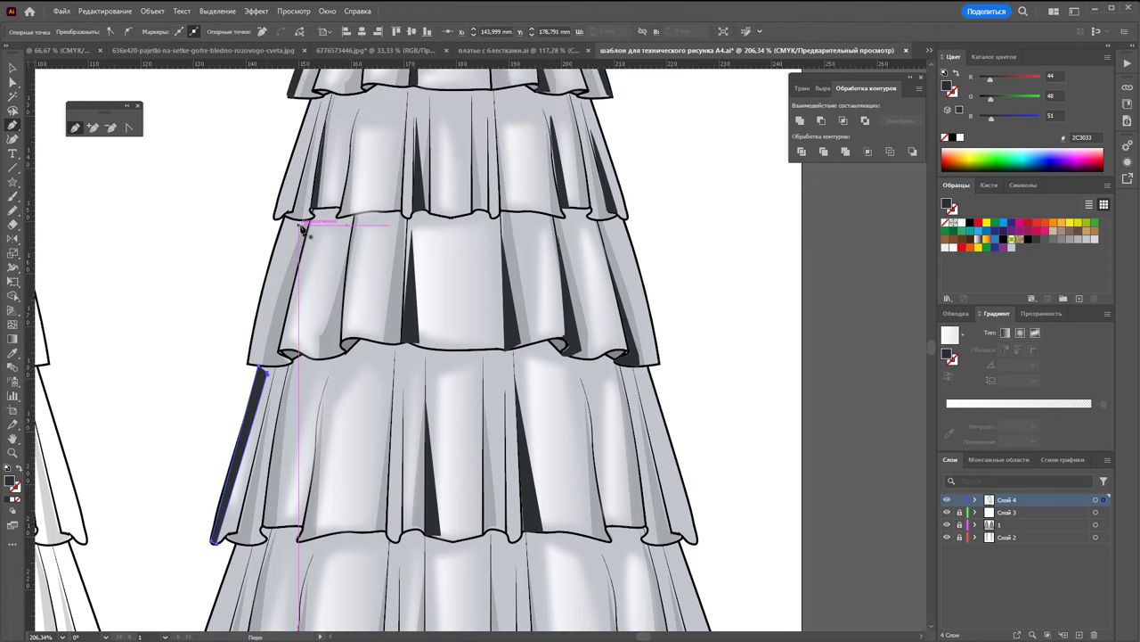
click(308, 221)
click(254, 334)
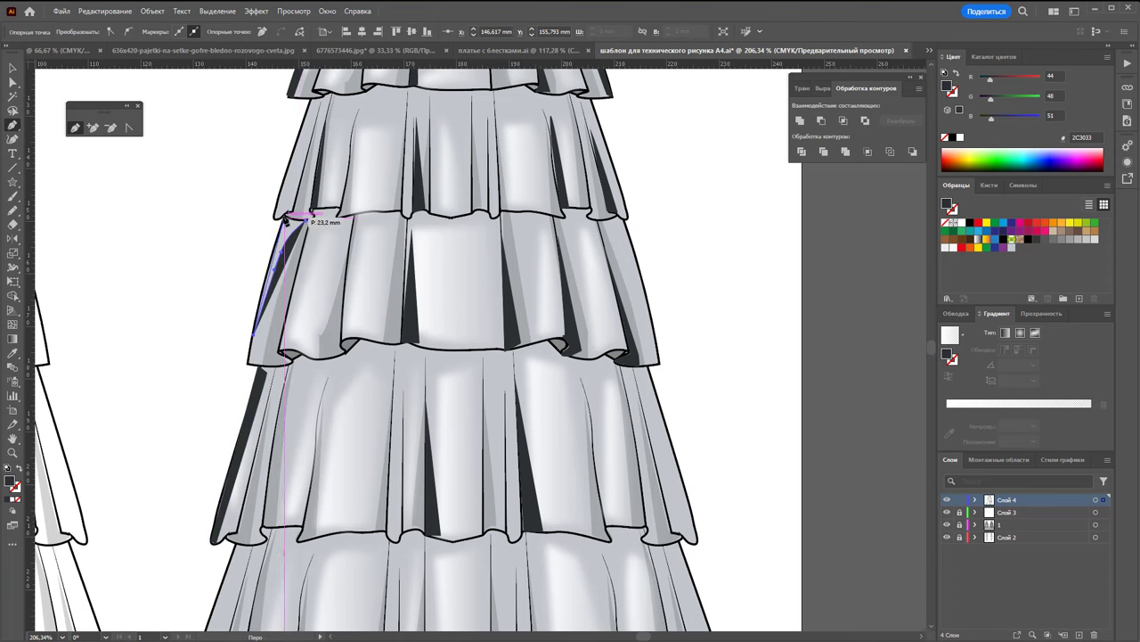
Trace a shadow sliver along the upper ruffle edge
scroll(461, 338, down, 3)
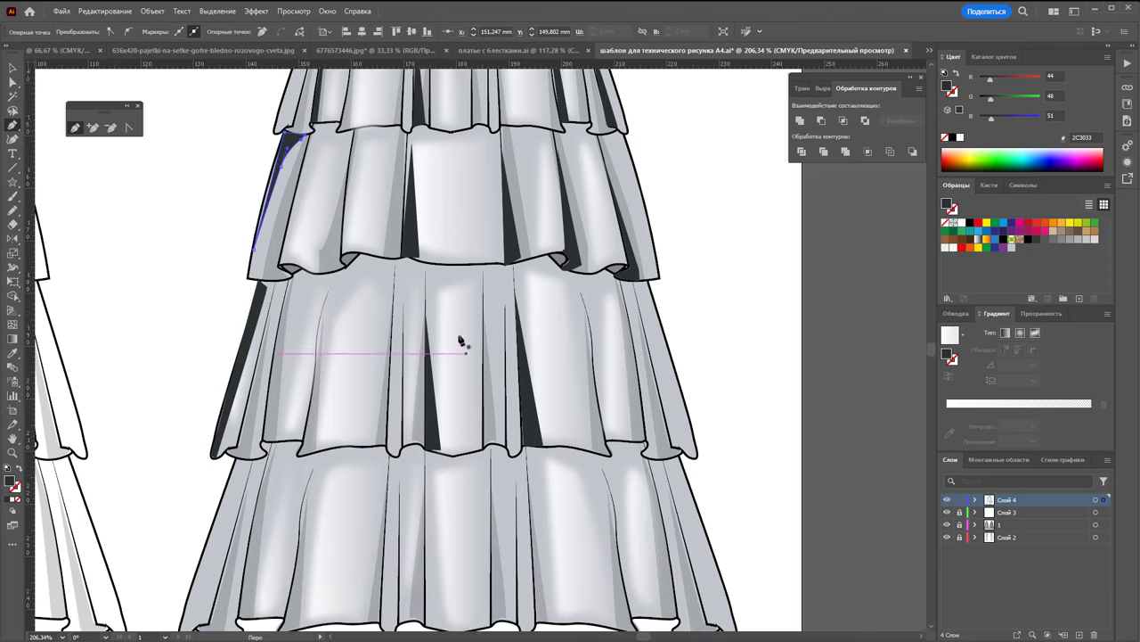
click(418, 136)
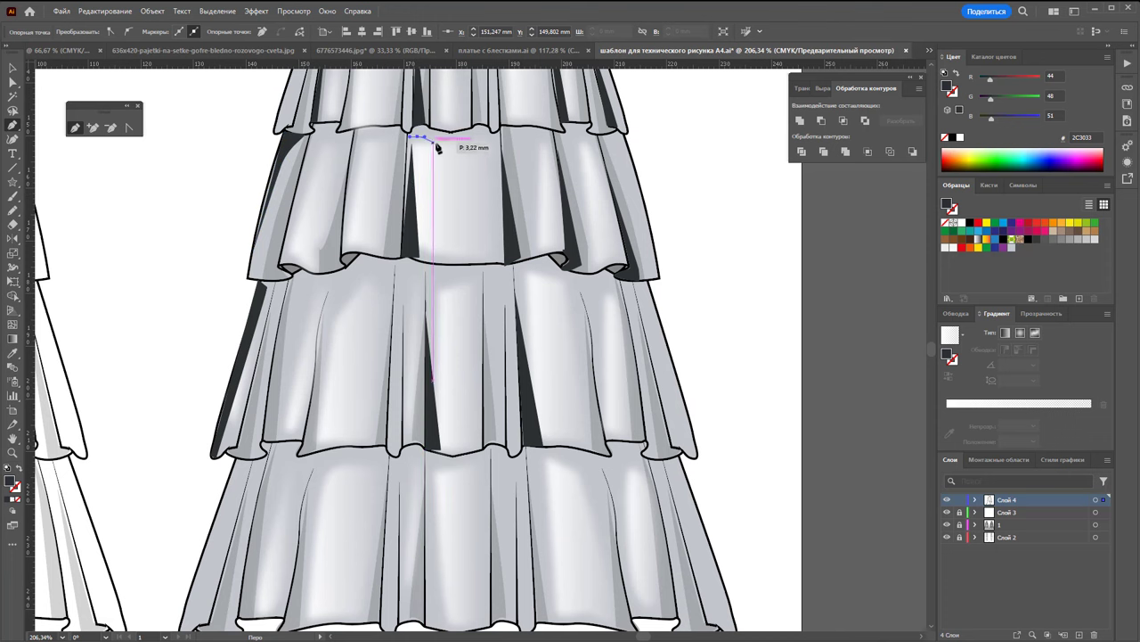
click(469, 146)
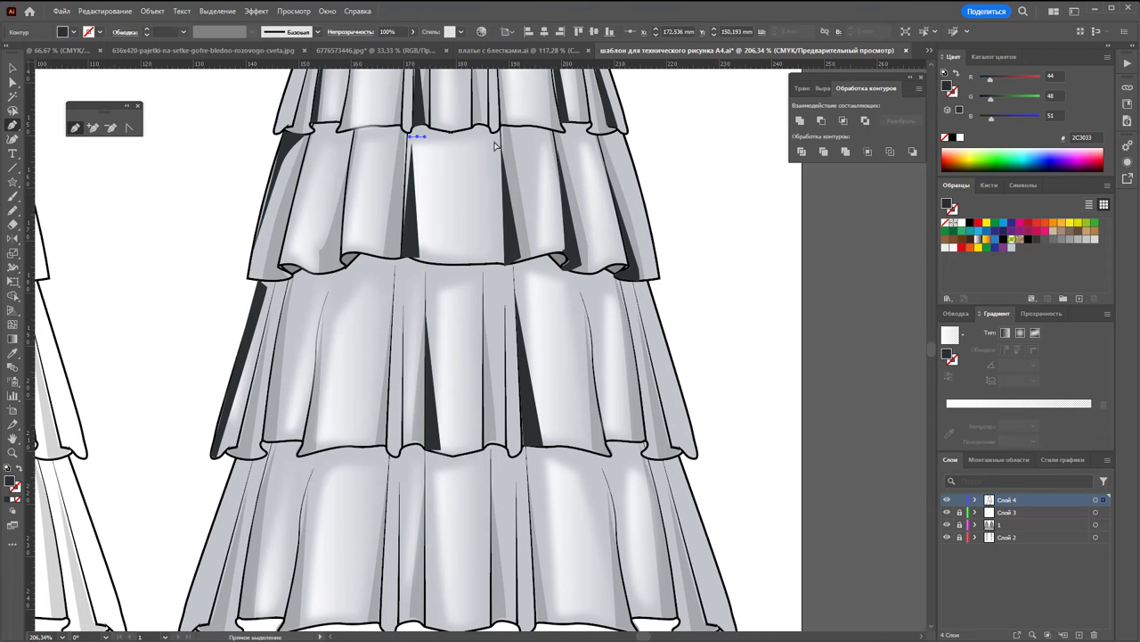
scroll(522, 285, down, 2)
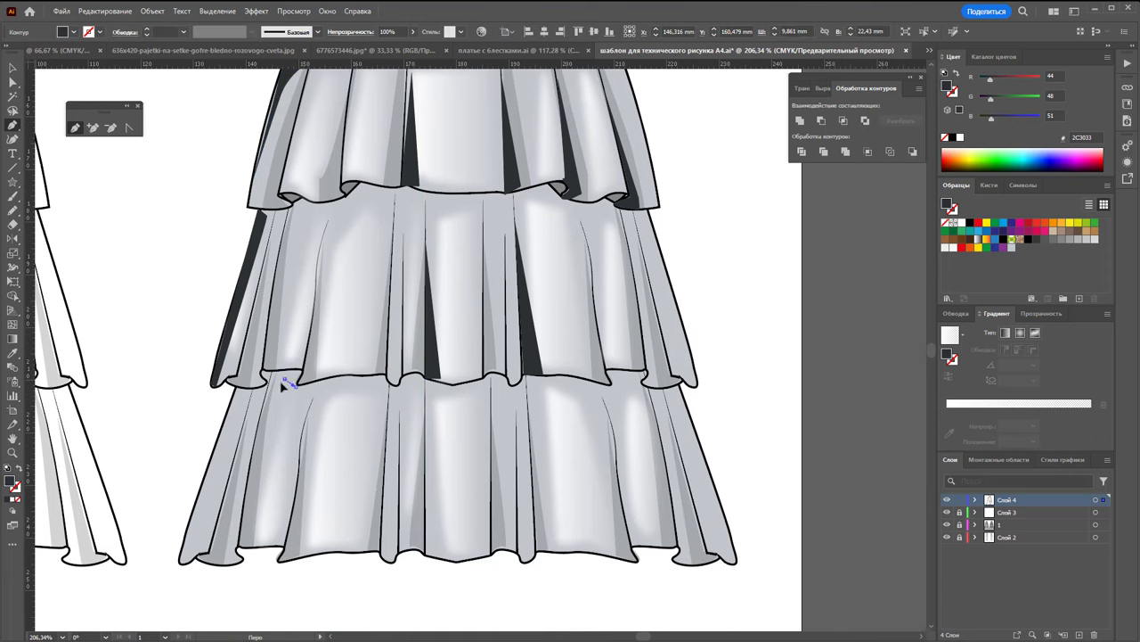
Draw two dark slivers on the bottom tier's left side from seam to hem
click(240, 541)
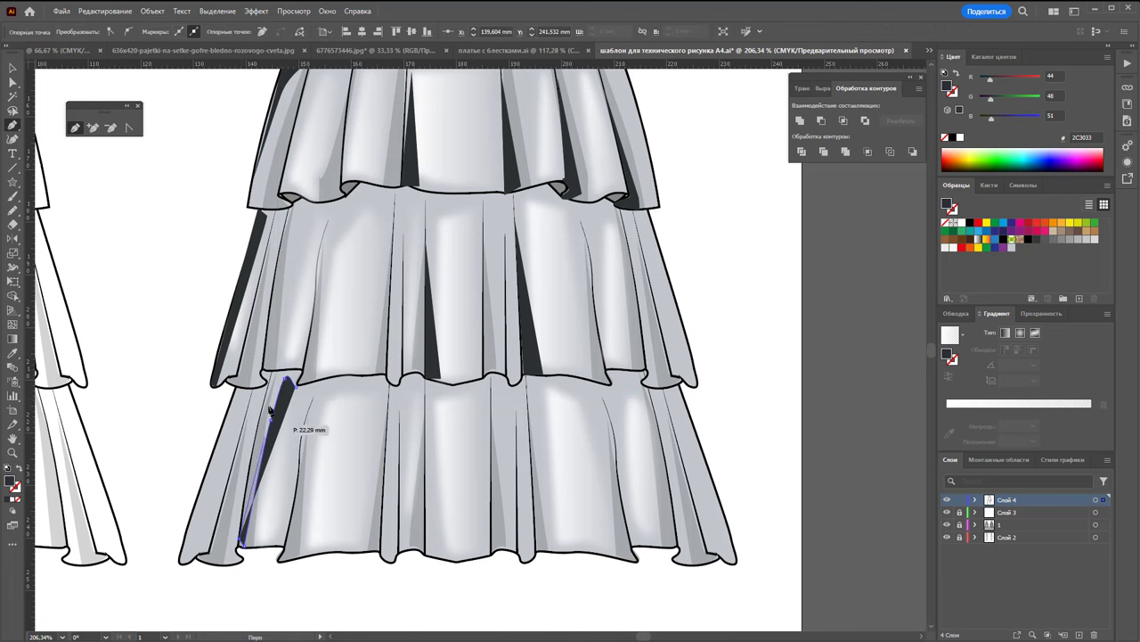
drag(272, 378, 298, 389)
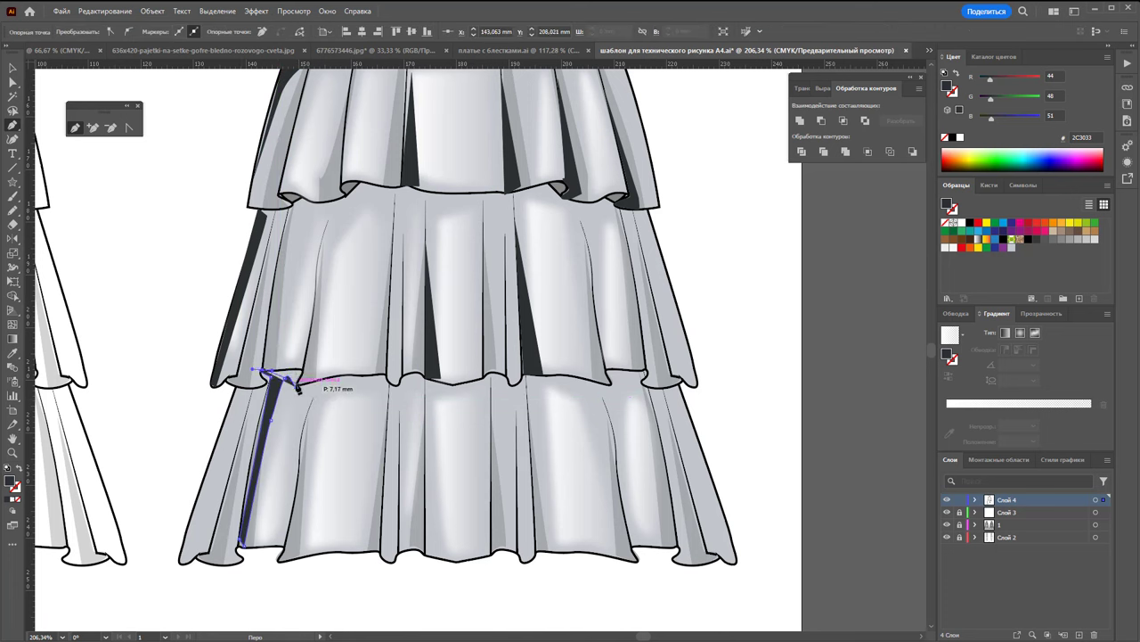
click(240, 542)
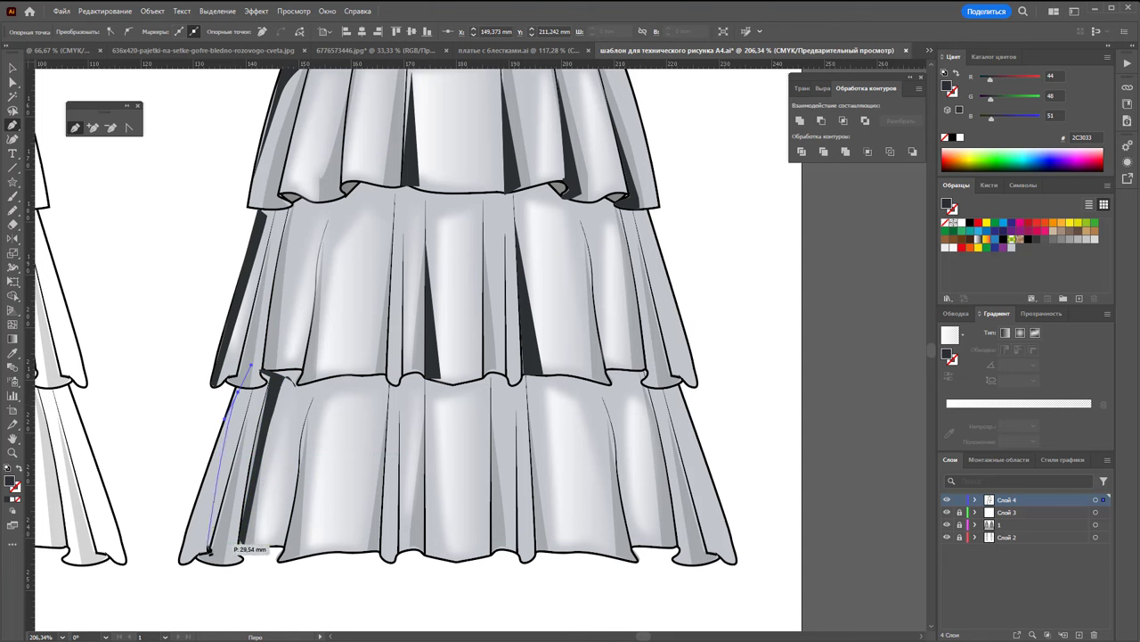
click(236, 392)
click(185, 563)
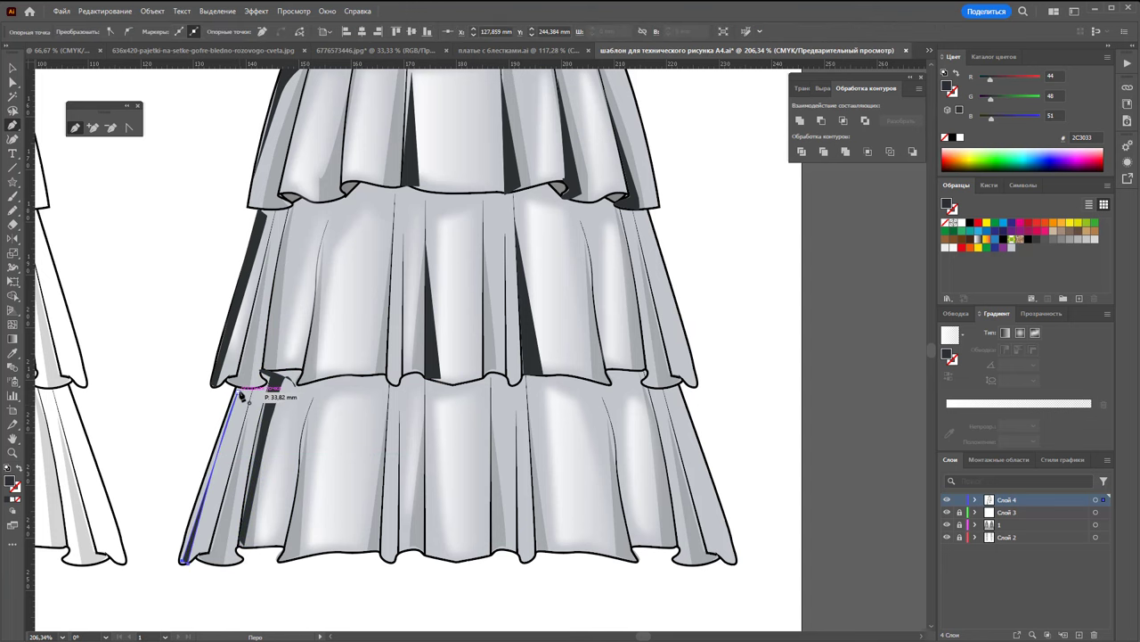
click(236, 392)
Add dark slivers on the bottom tier's right fold and right edge
click(616, 421)
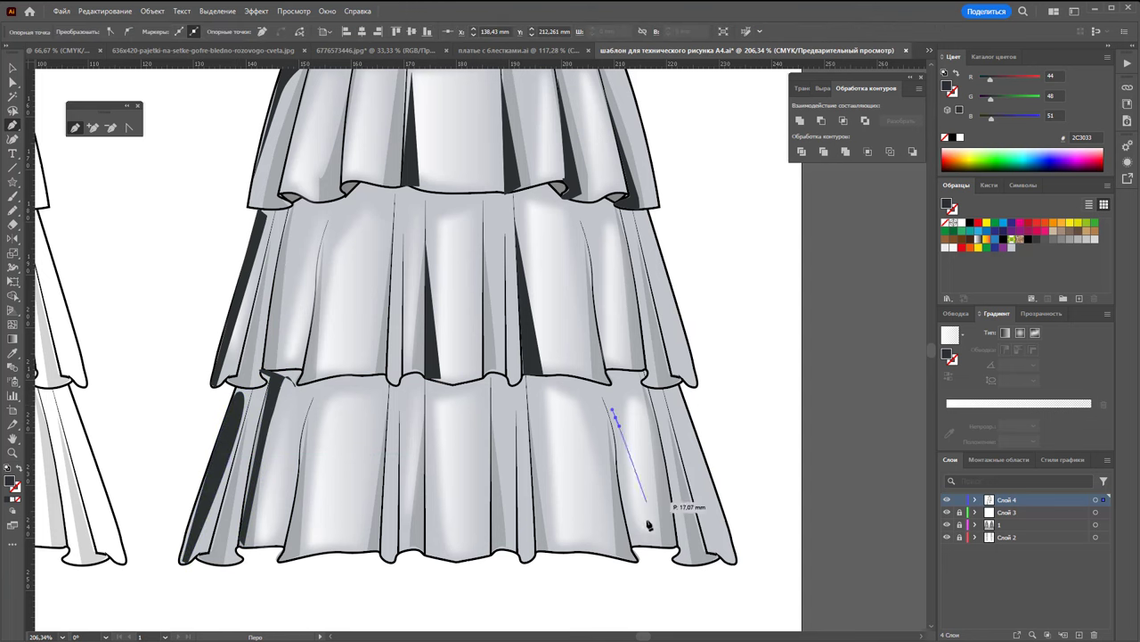
click(636, 546)
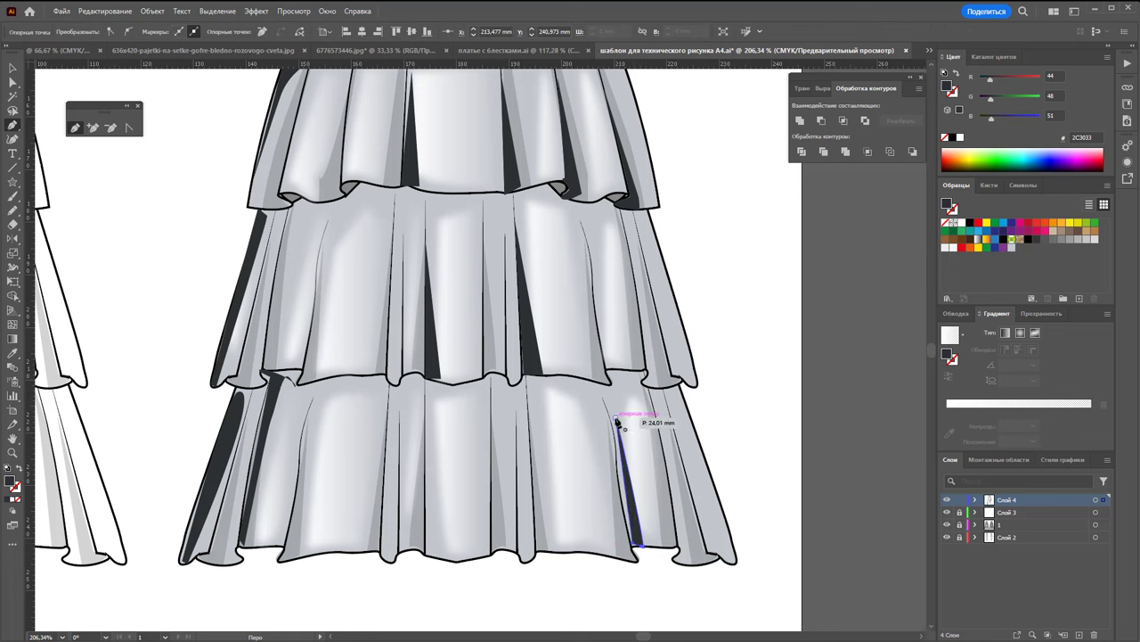
click(616, 417)
click(680, 390)
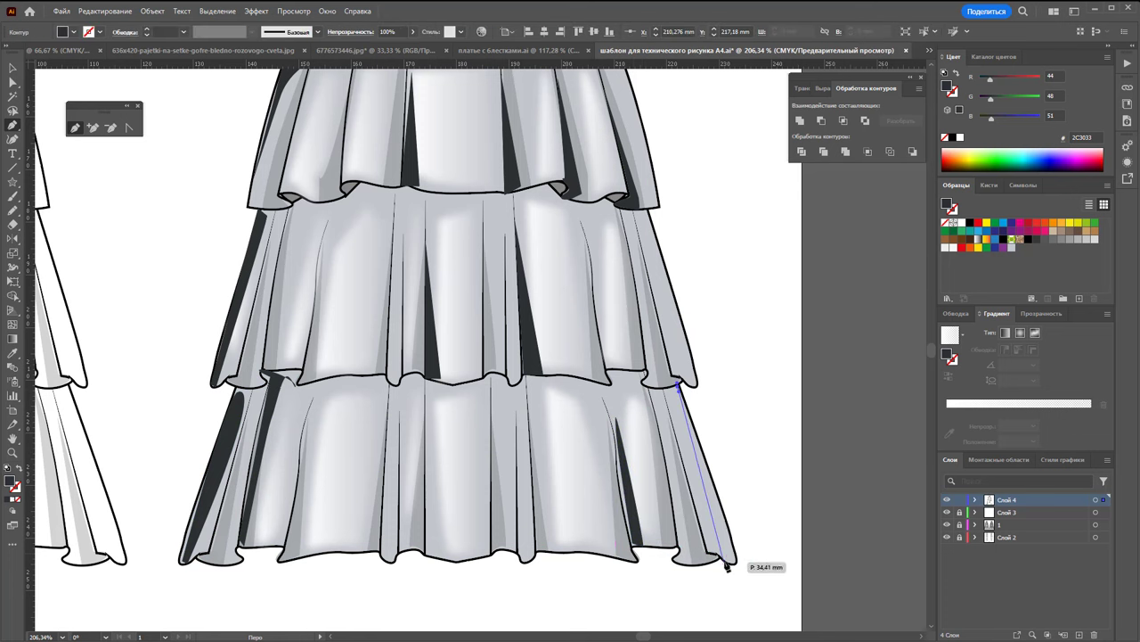
click(736, 564)
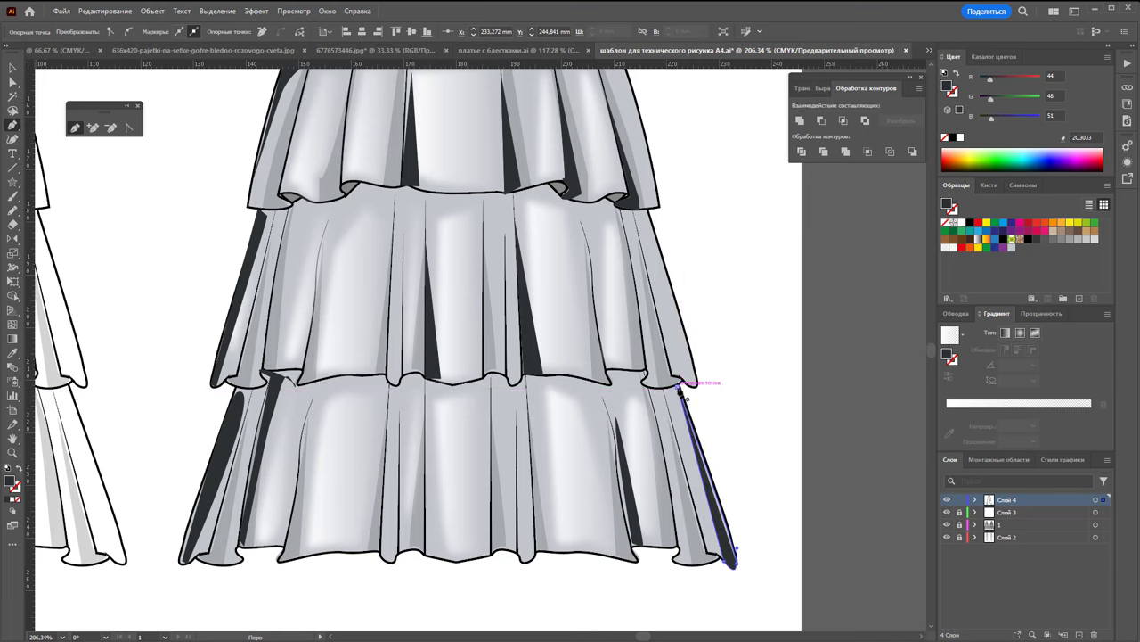
click(13, 68)
Zoom out, select all the shadow shapes and group them
double_click(12, 451)
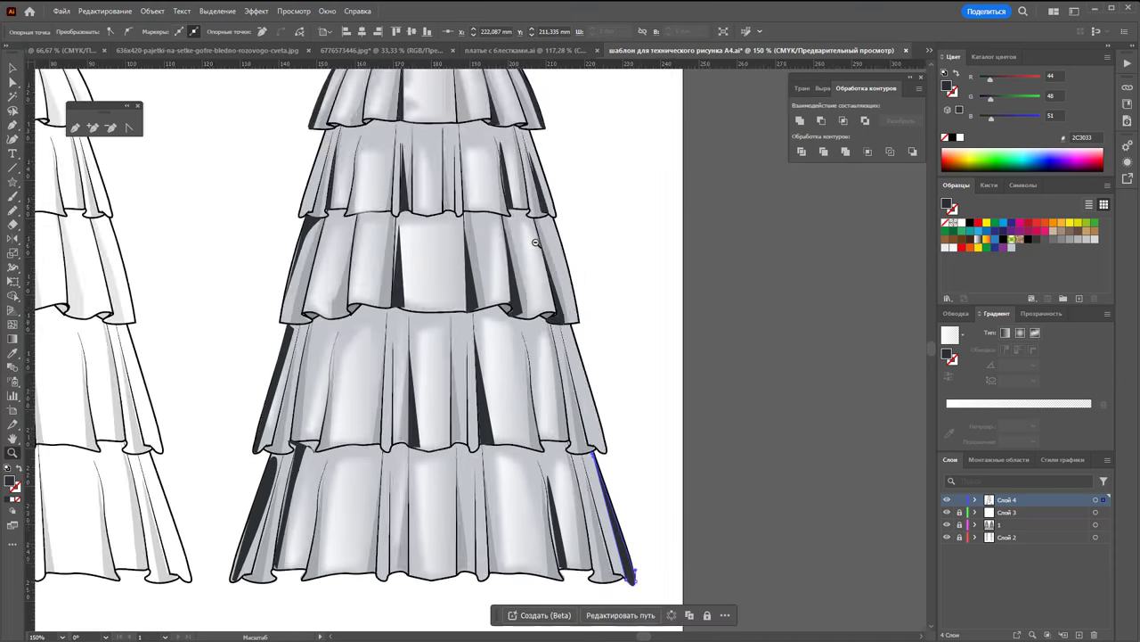
drag(426, 259, 137, 234)
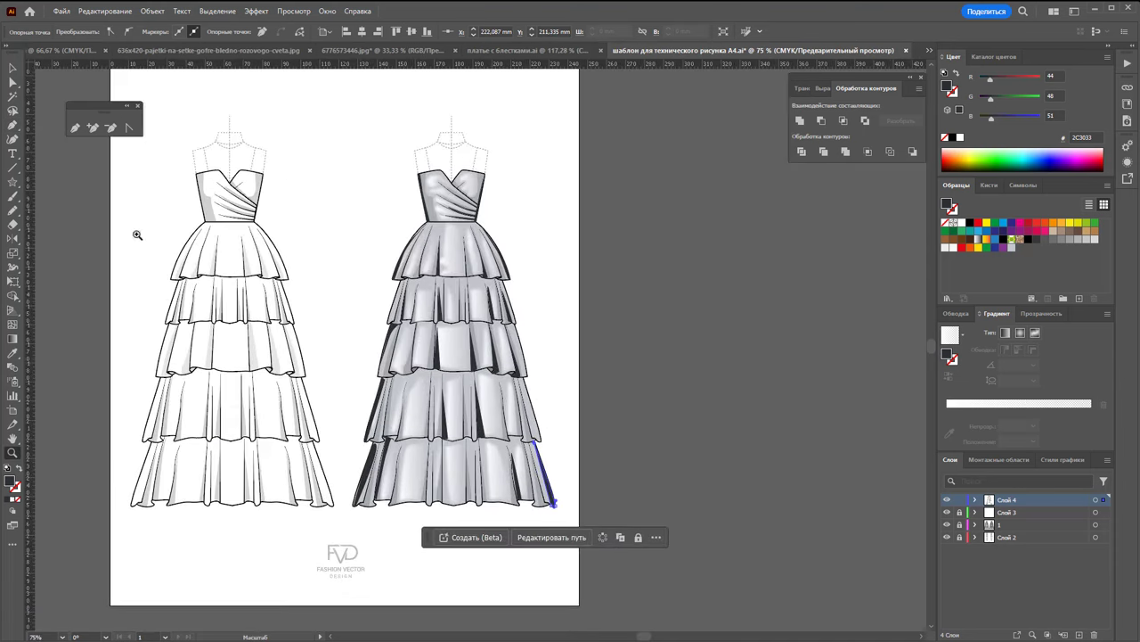
key(ctrl+a)
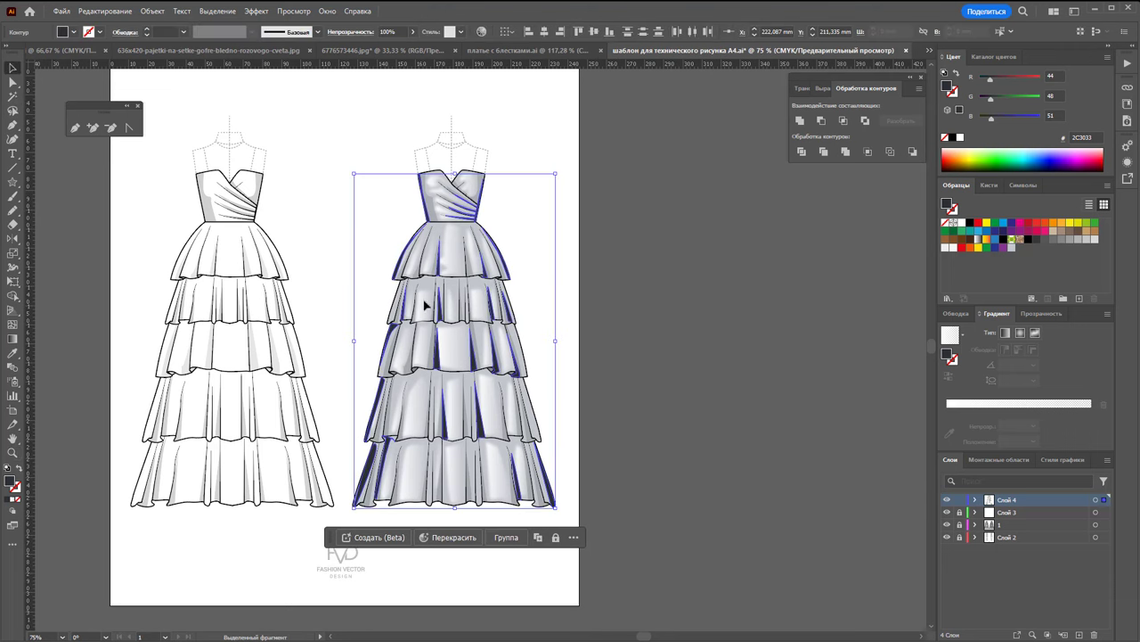
right_click(474, 335)
click(521, 469)
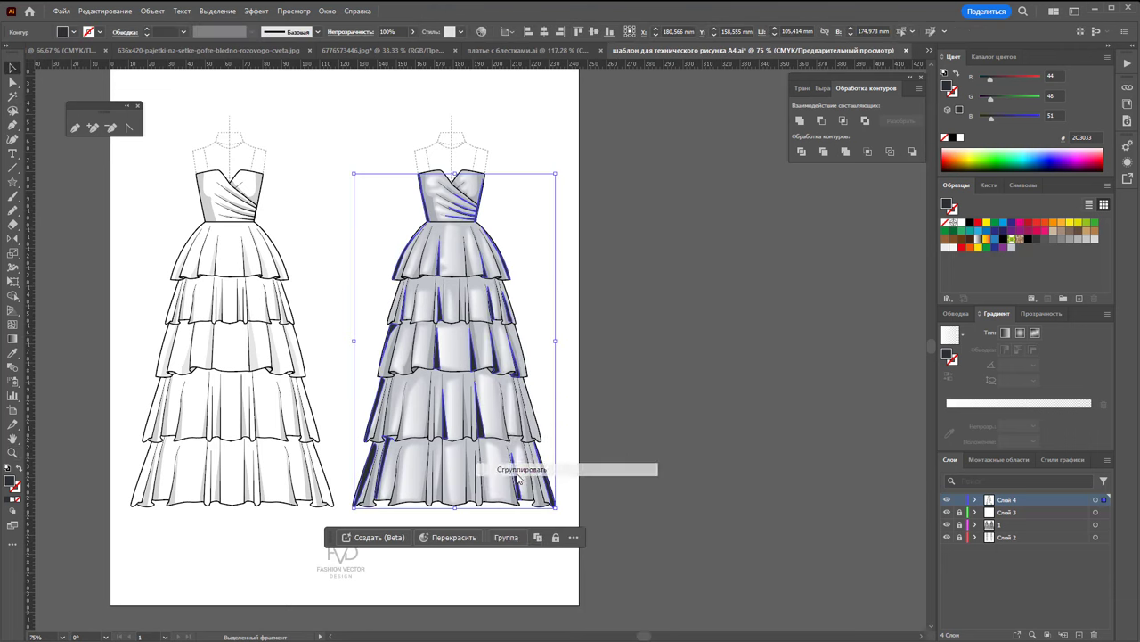
Apply a Gaussian Blur of 7,75 to the shadow group
click(262, 12)
mouse_move(277, 238)
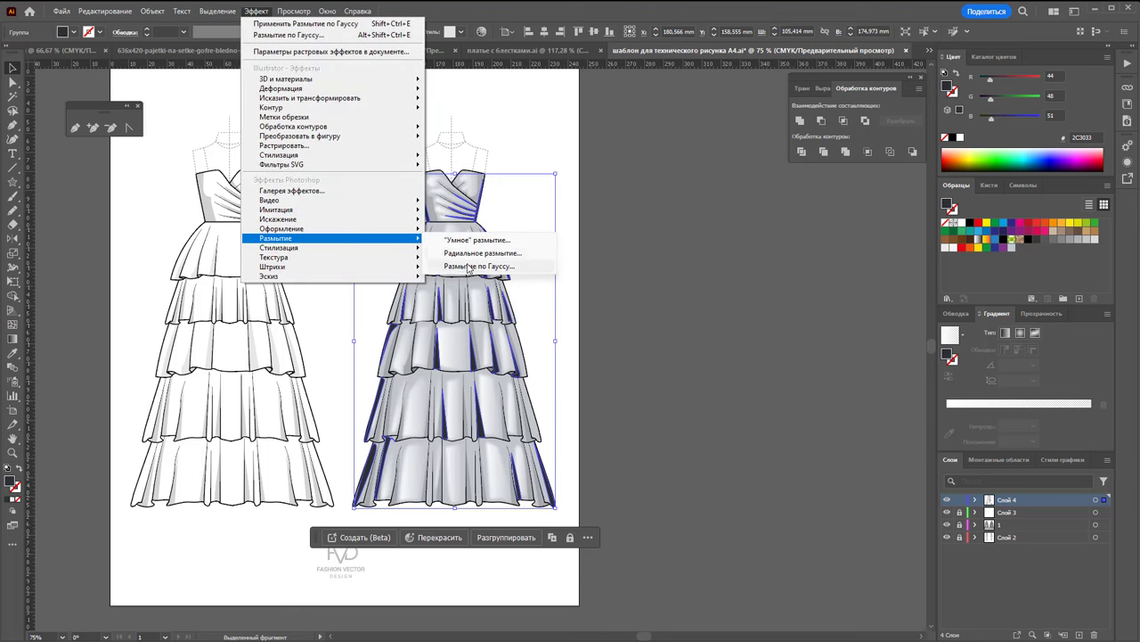
click(479, 265)
click(789, 195)
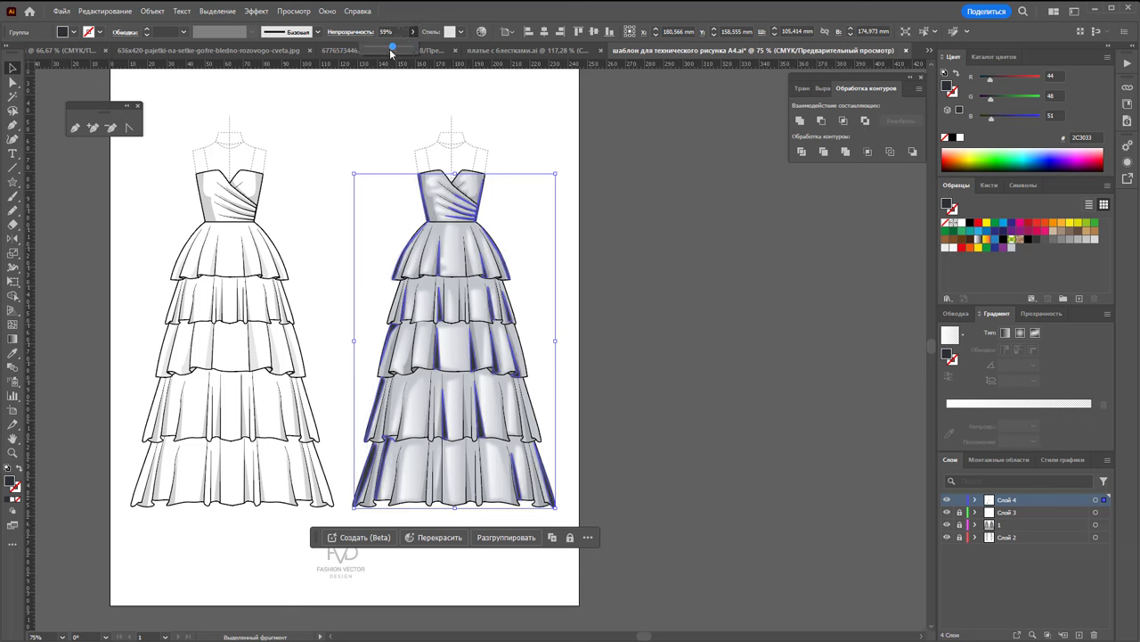
Set the blurred shadow group's opacity to 89%
drag(404, 50, 388, 49)
click(603, 181)
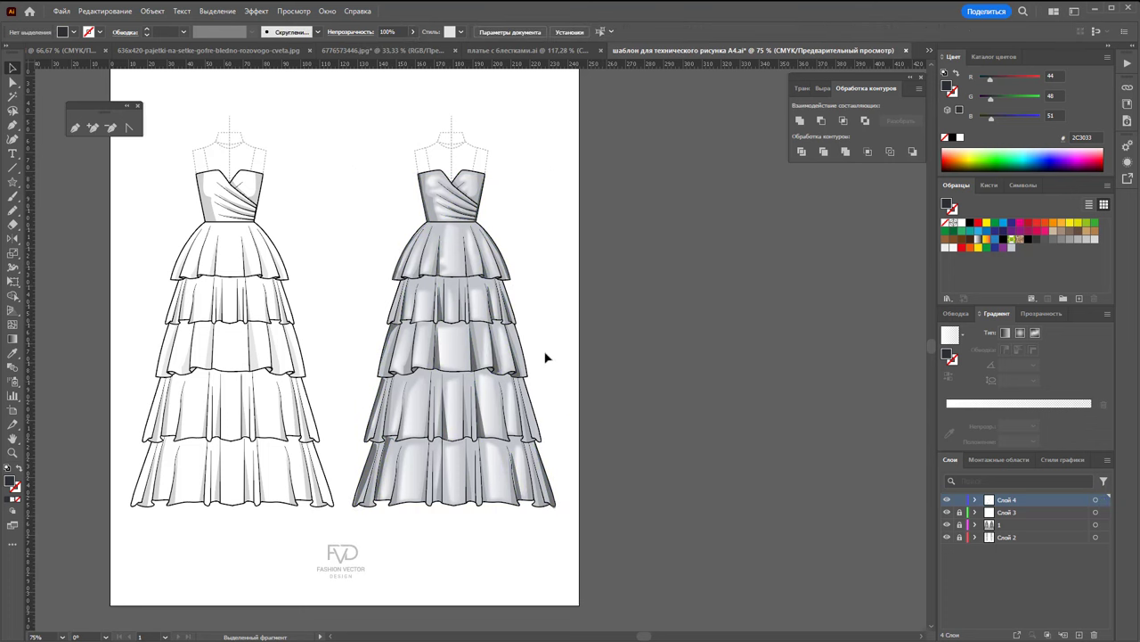
click(487, 434)
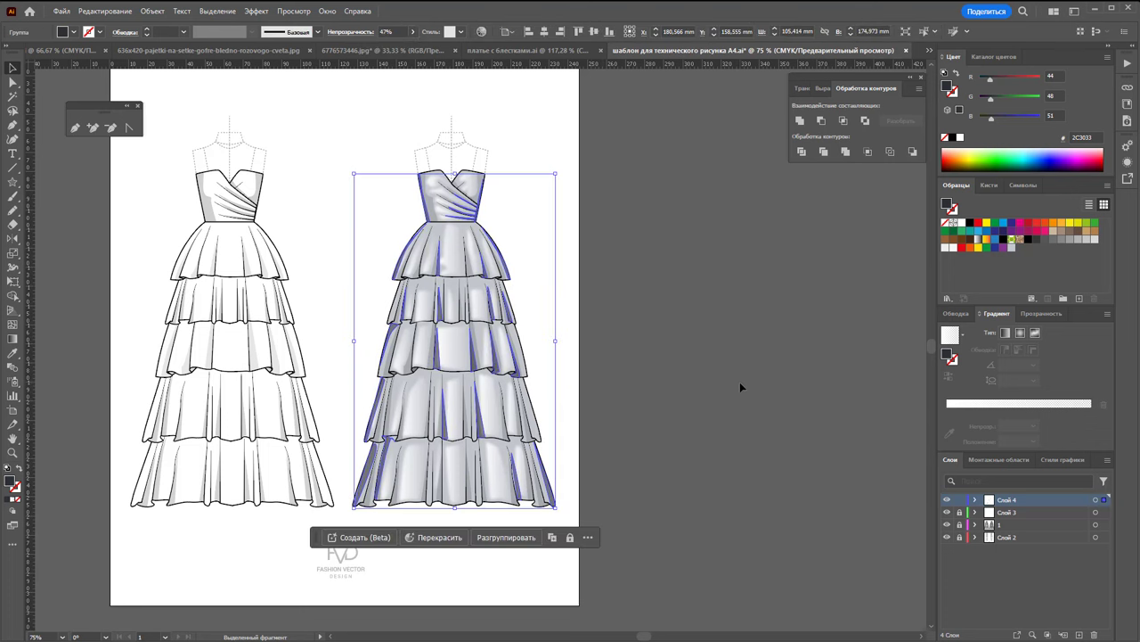
text(59)
key(Return)
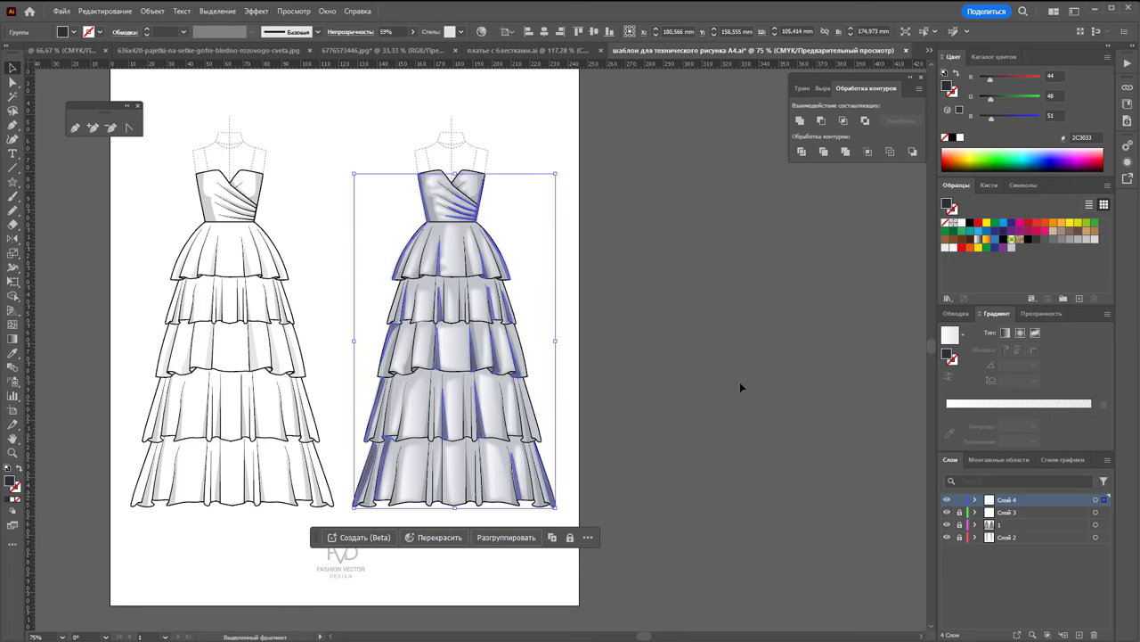
text(90)
key(Return)
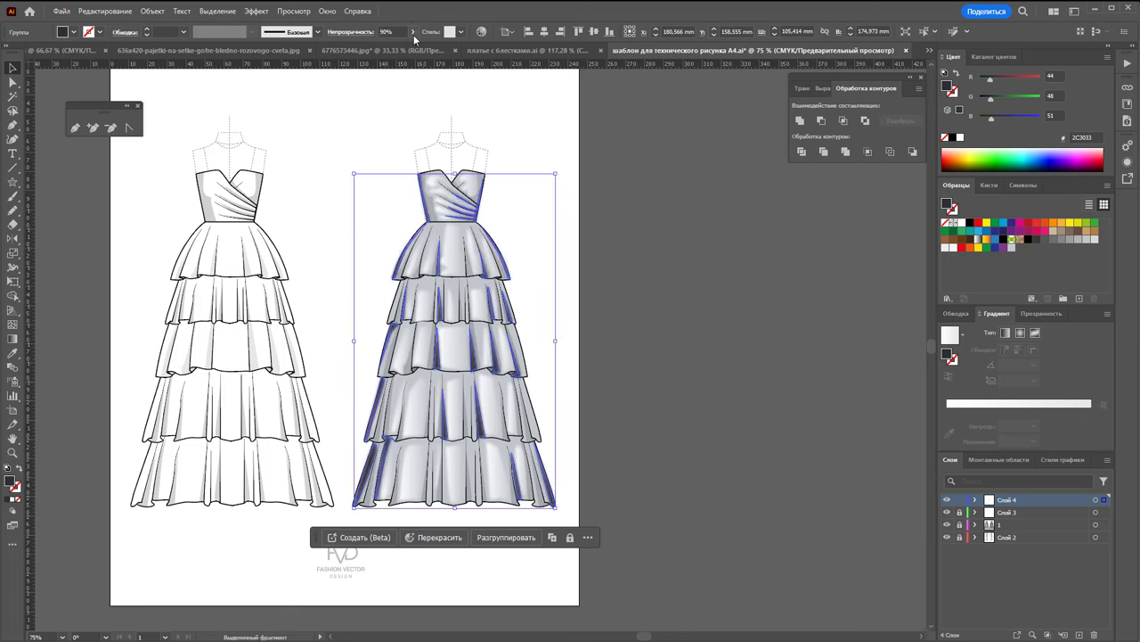
click(399, 47)
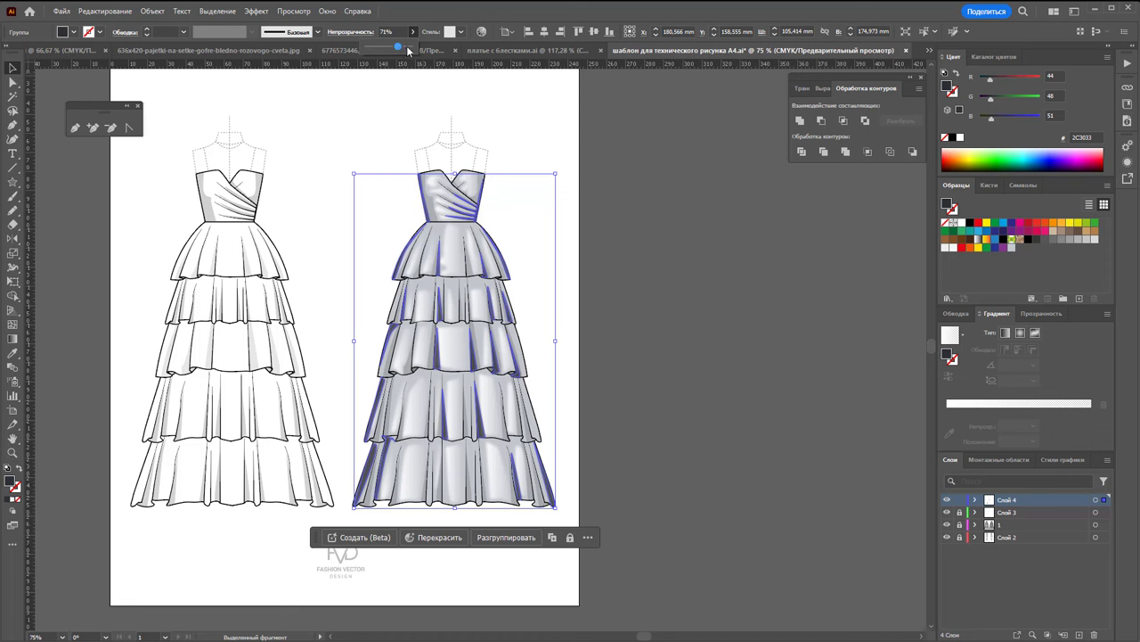
Recolour the shadow fill to grey 43494C
double_click(13, 484)
mouse_move(806, 188)
mouse_down()
mouse_move(790, 164)
mouse_move(804, 165)
mouse_up()
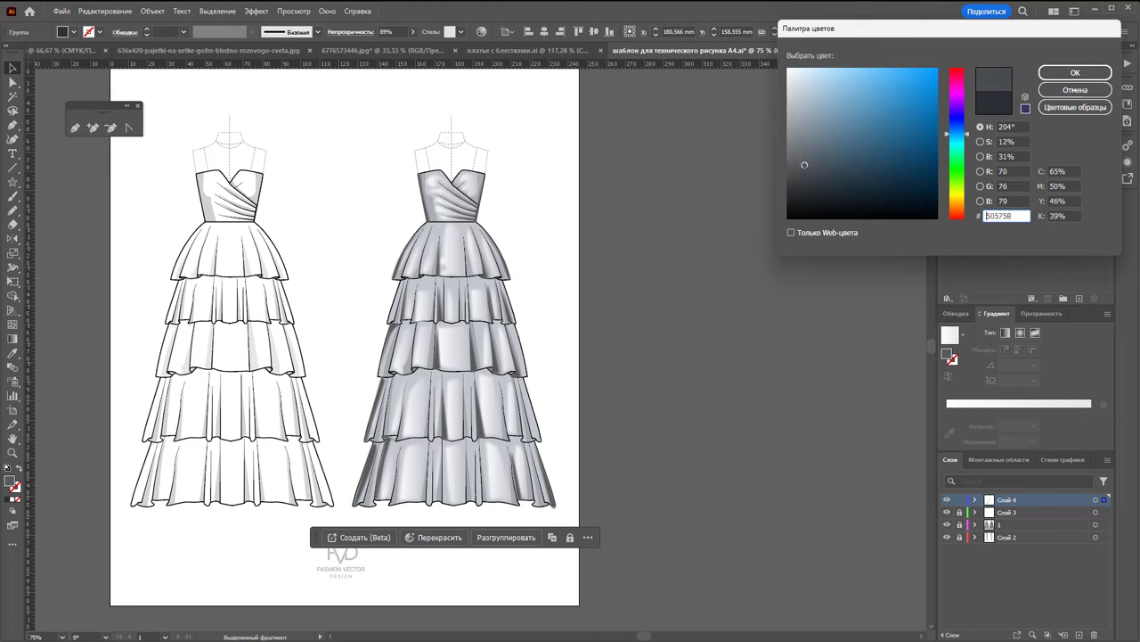
click(1075, 73)
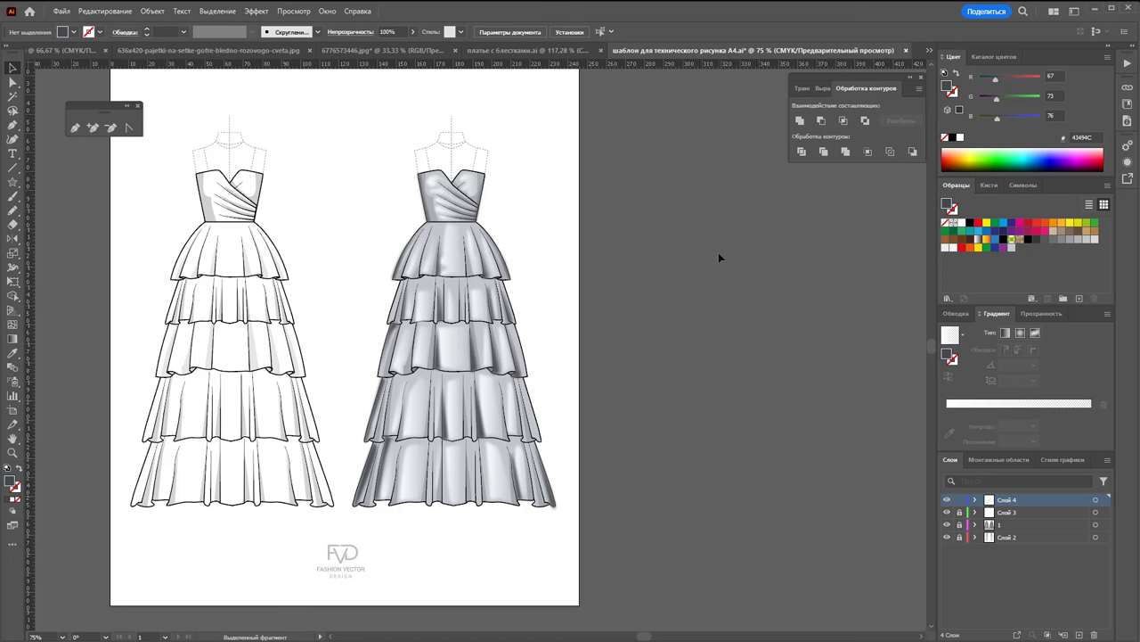
On a new layer, draw a white highlight sliver on the left bodice cup
click(1080, 635)
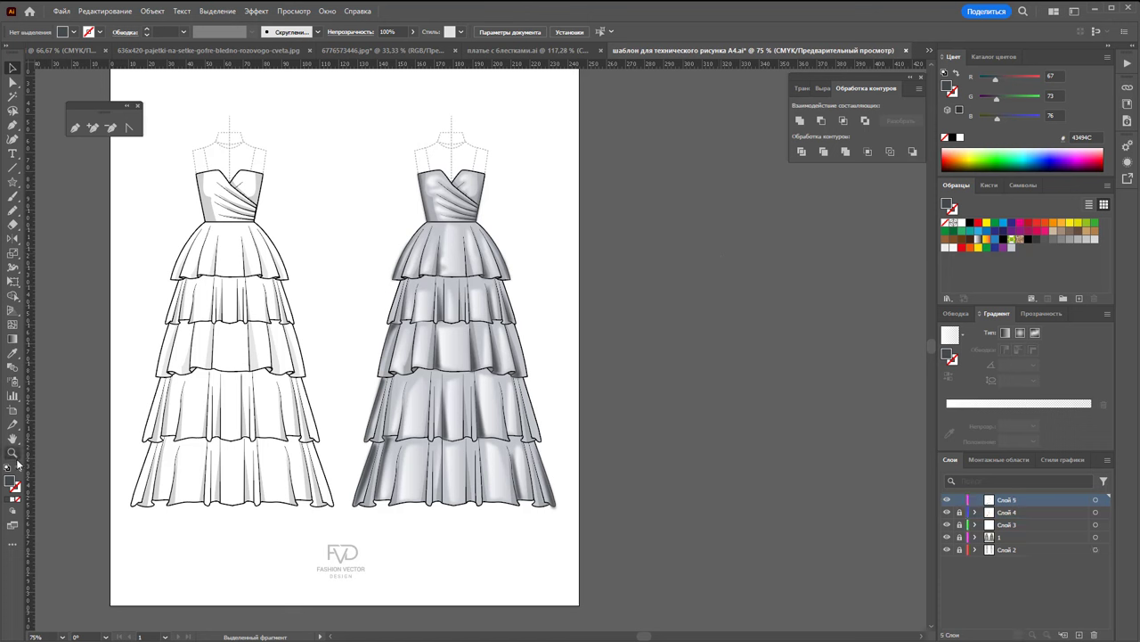
drag(452, 212, 808, 272)
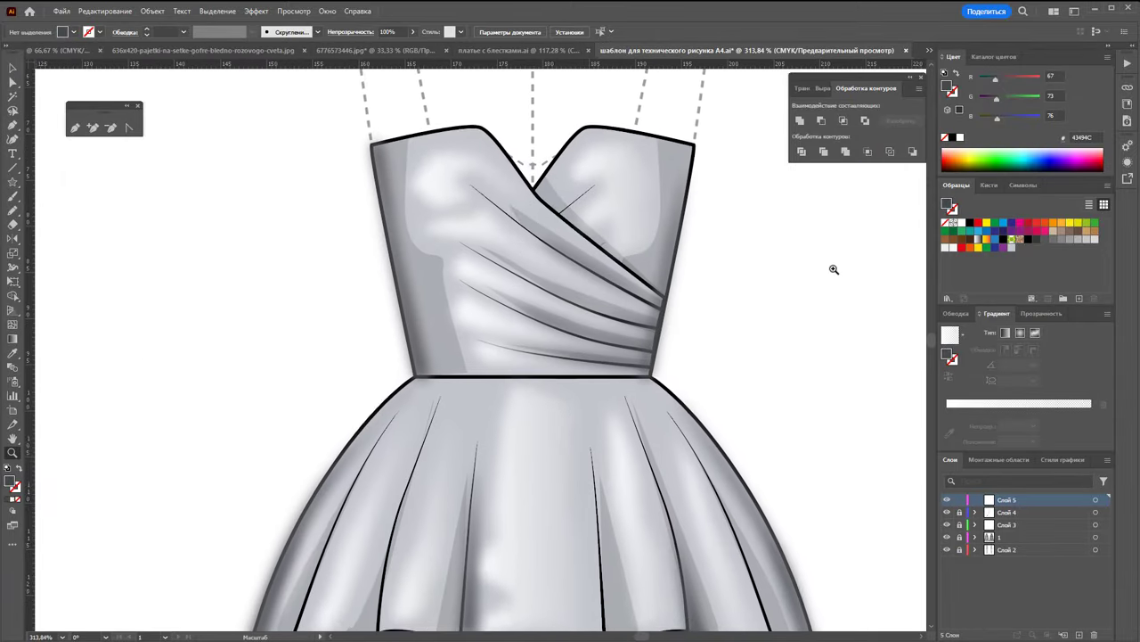
click(455, 171)
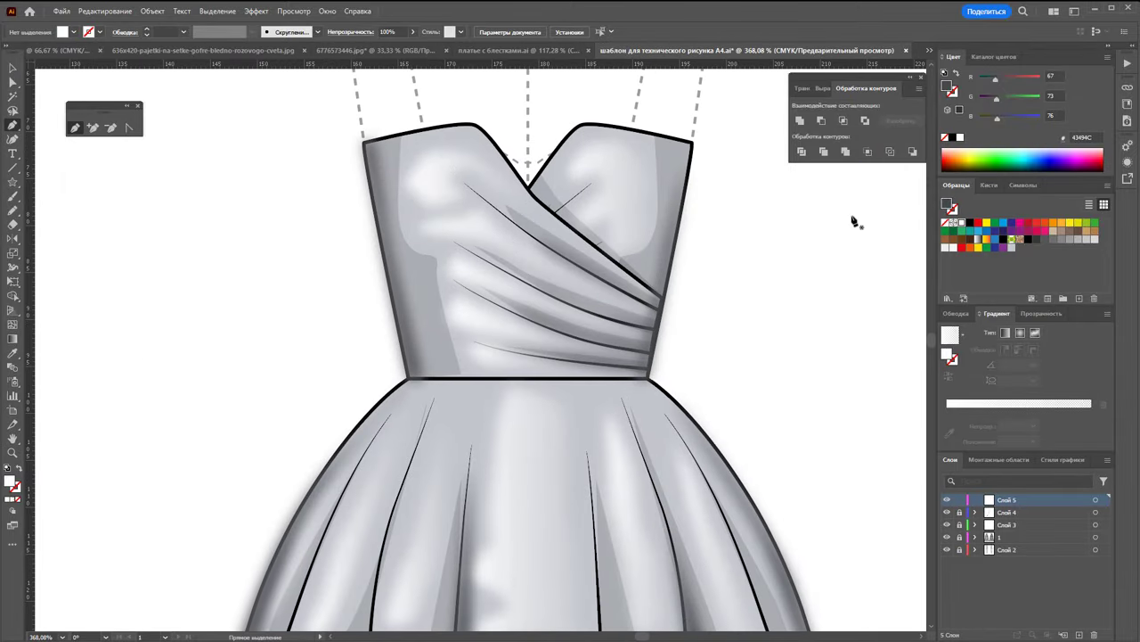
click(441, 152)
mouse_move(506, 195)
mouse_down()
mouse_move(440, 157)
mouse_move(470, 221)
mouse_move(486, 227)
mouse_up()
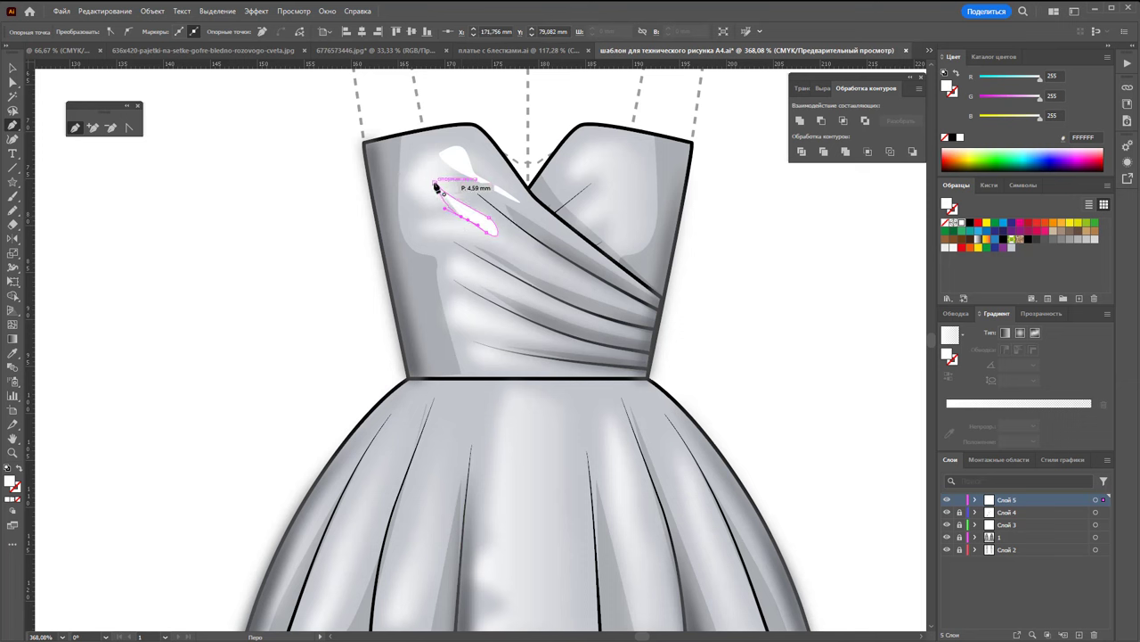
click(435, 184)
Add curved white highlights on the right cup and across the bodice pleats
drag(586, 172, 624, 137)
drag(517, 256, 608, 301)
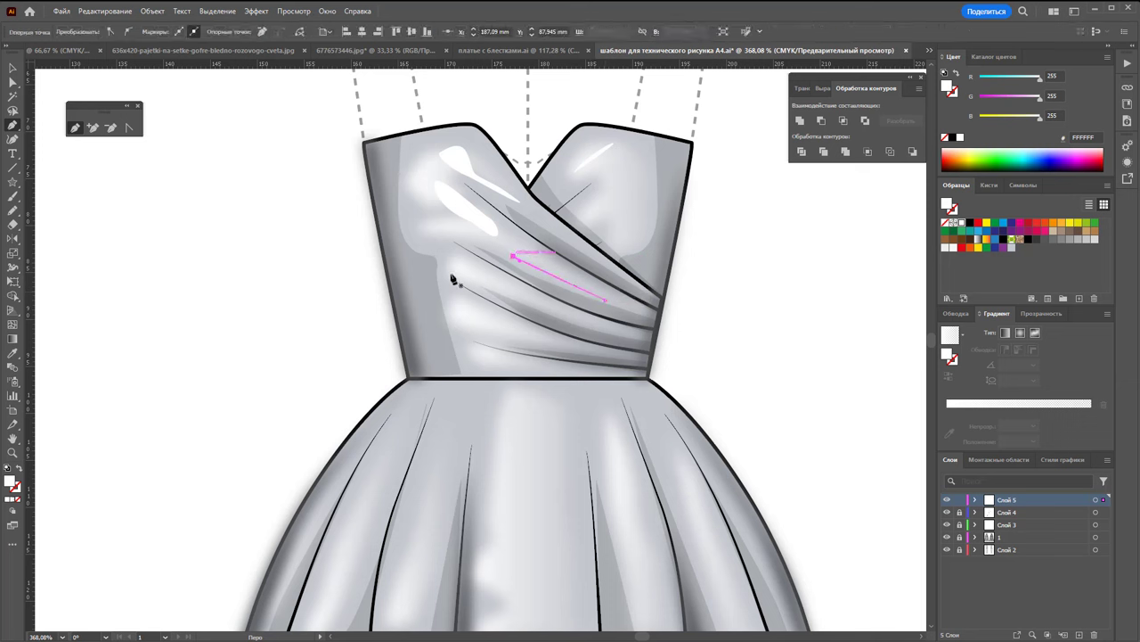
drag(448, 260, 532, 303)
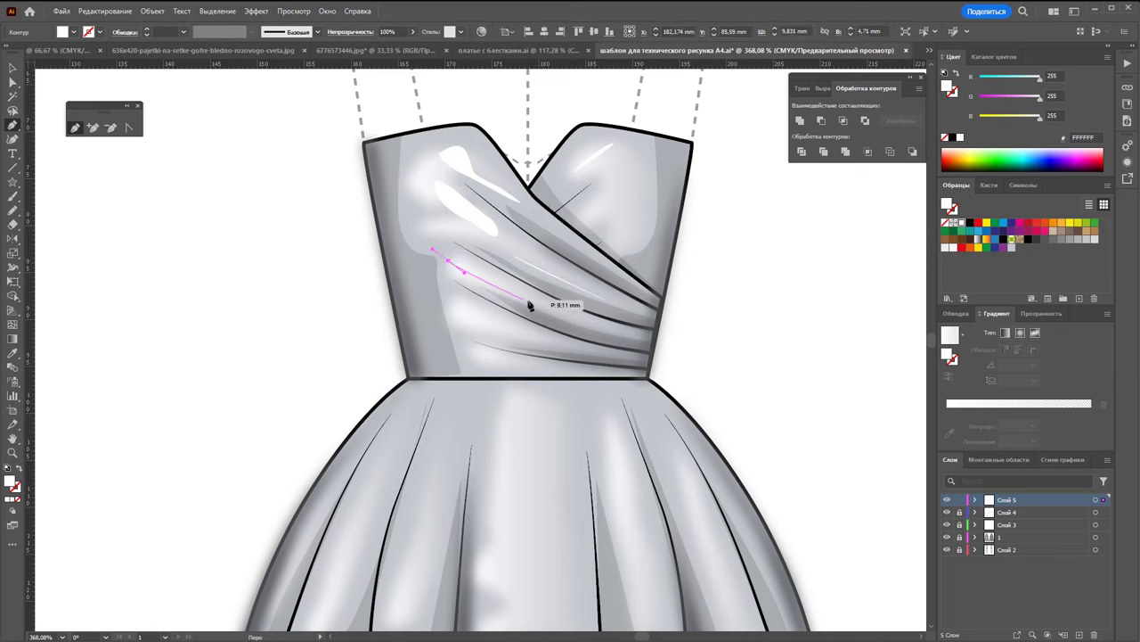
click(447, 263)
drag(462, 321, 534, 337)
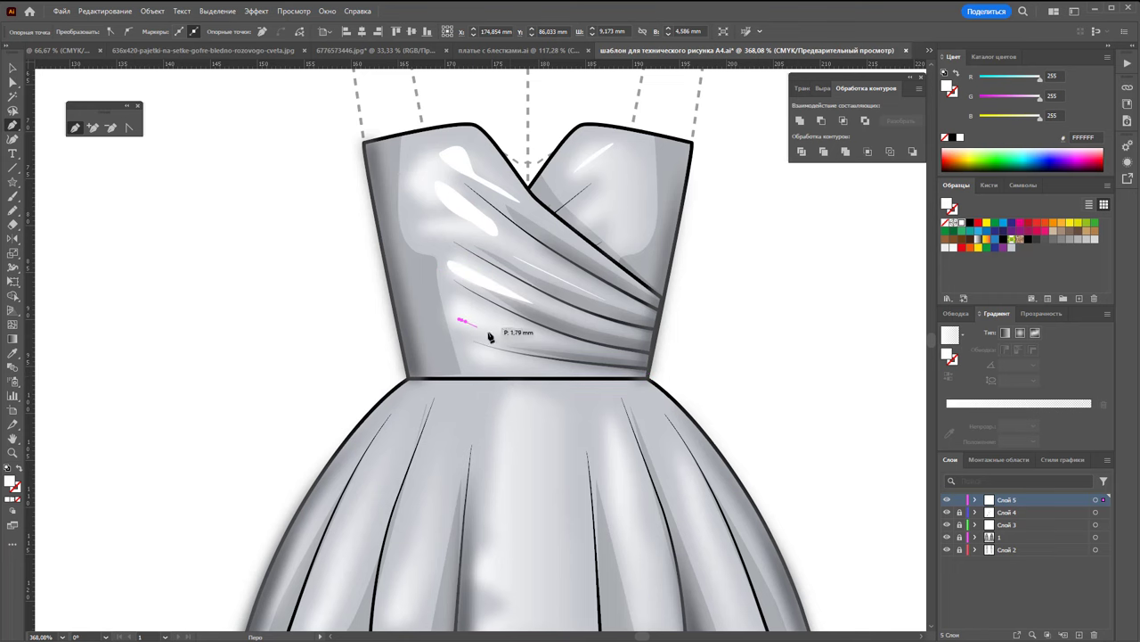
Complete a white highlight near the first tier's hem and add one along a right fold
scroll(482, 327, down, 3)
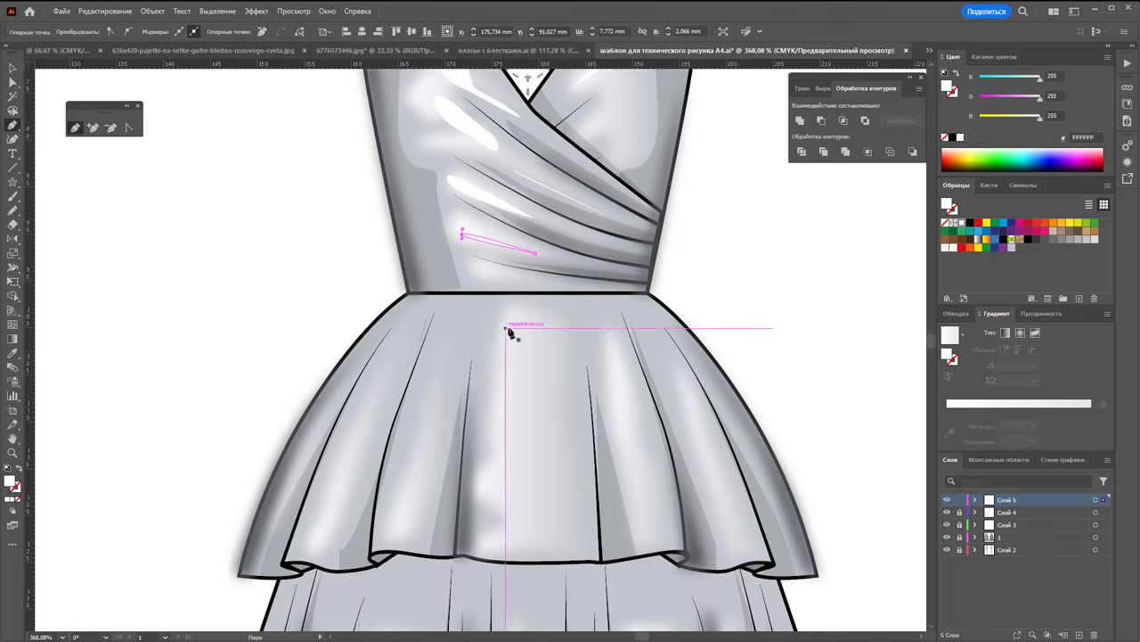
scroll(553, 365, down, 2)
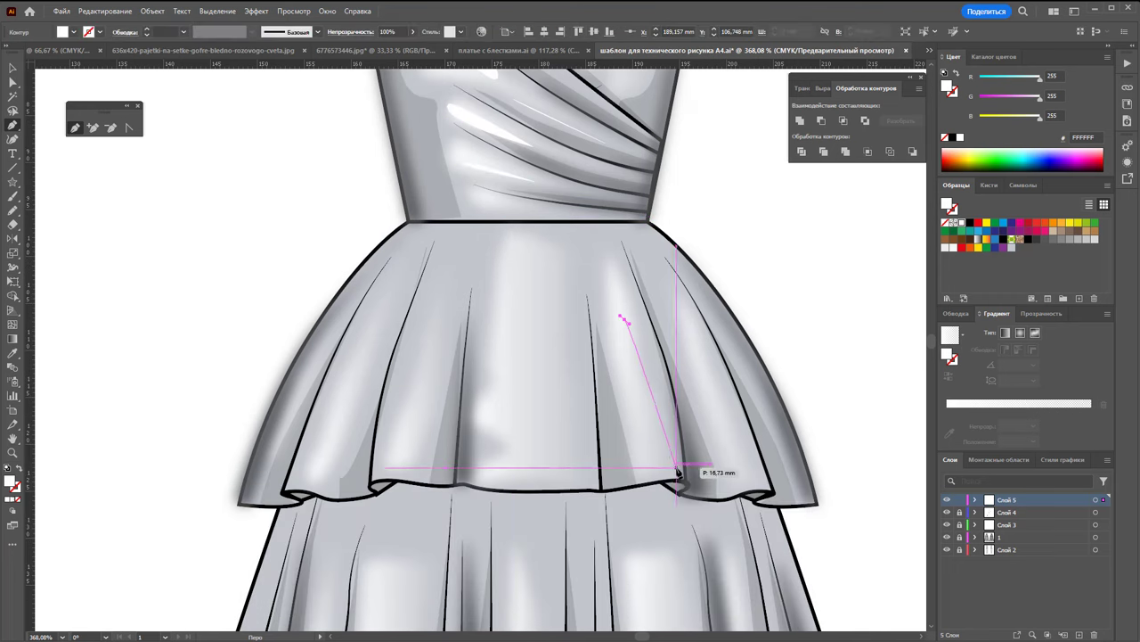
drag(676, 469, 635, 406)
click(626, 323)
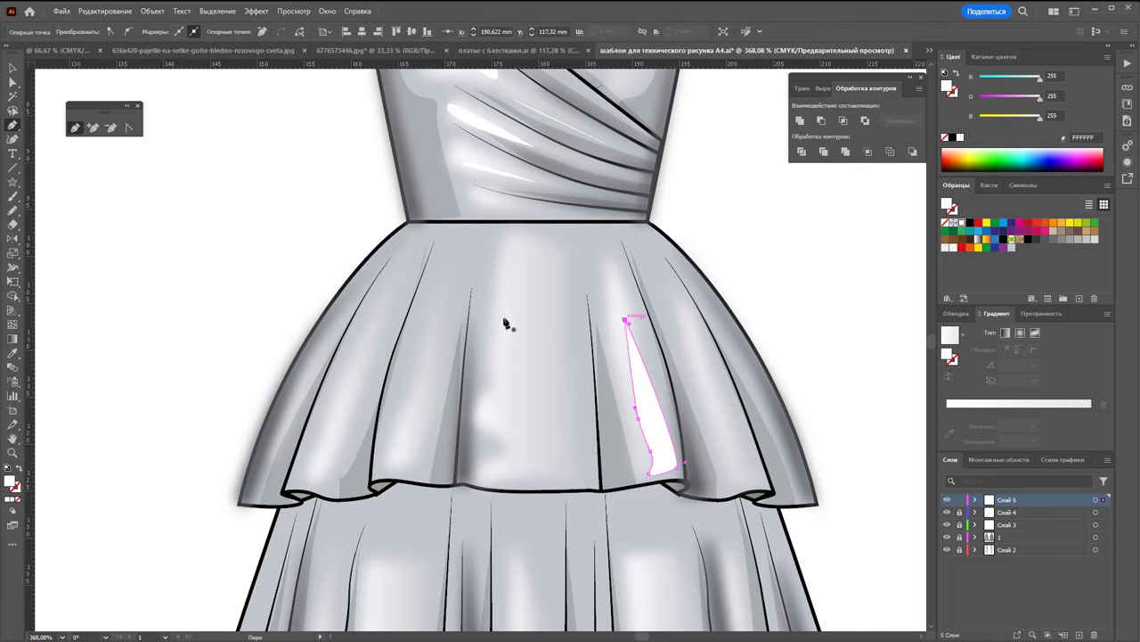
click(508, 328)
click(509, 420)
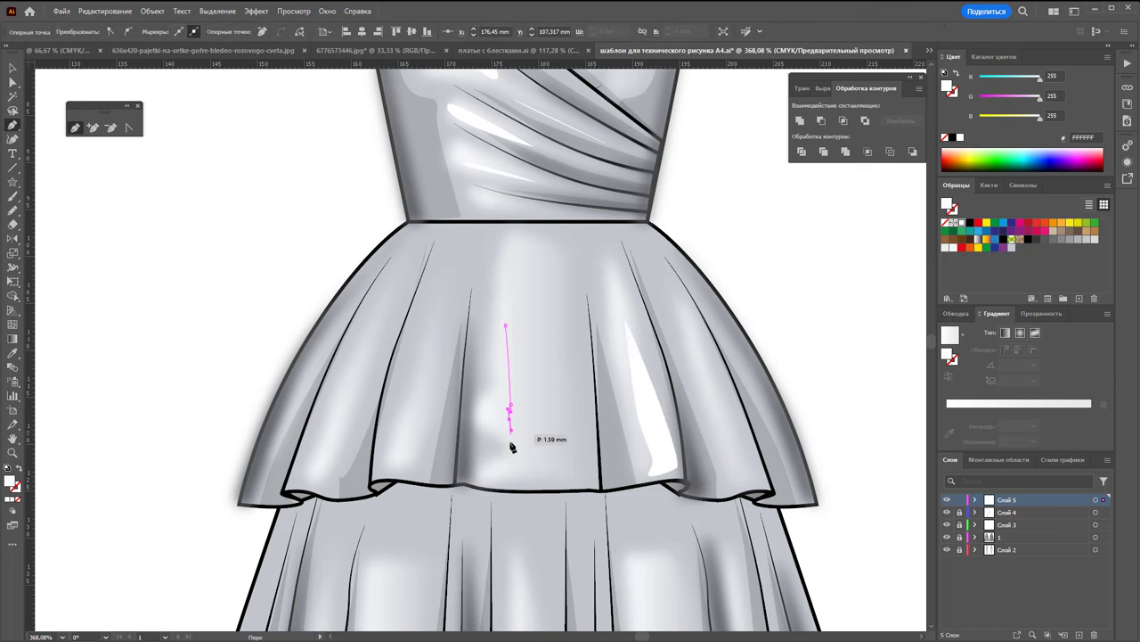
click(509, 328)
Draw white highlight slivers along the first tier's central and left folds
click(451, 252)
click(431, 313)
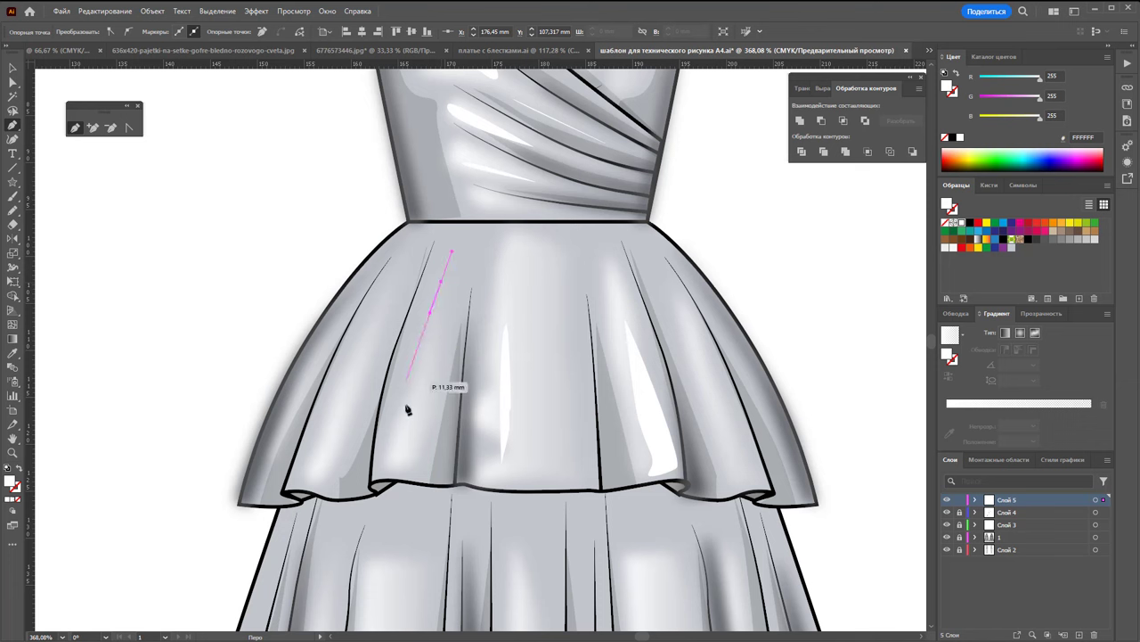
click(392, 466)
drag(449, 279, 461, 253)
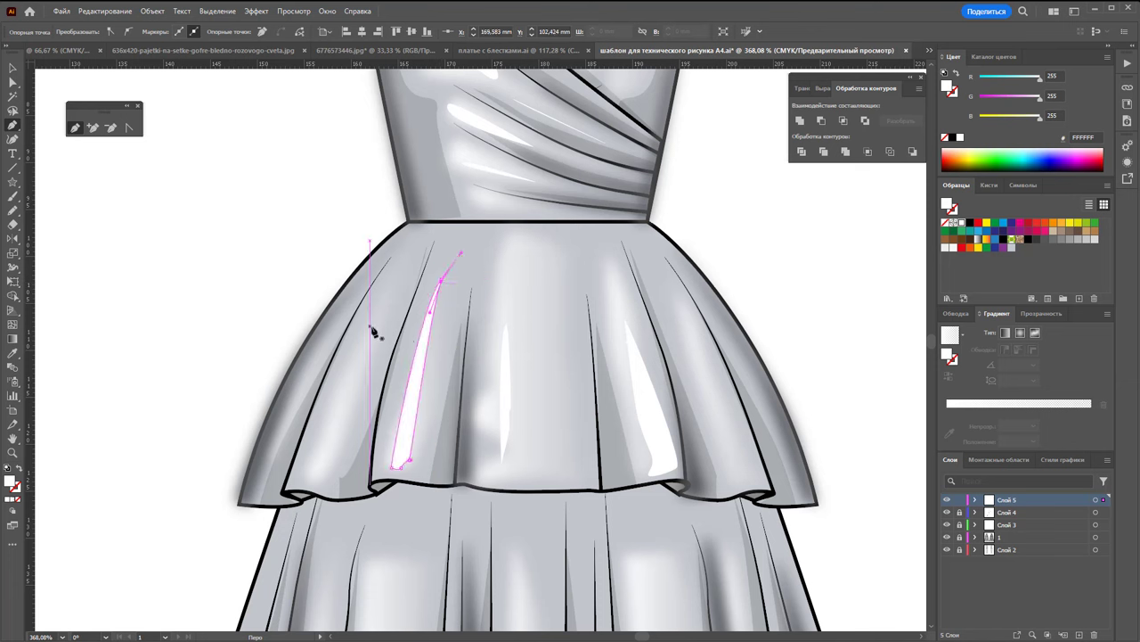
click(369, 329)
click(304, 479)
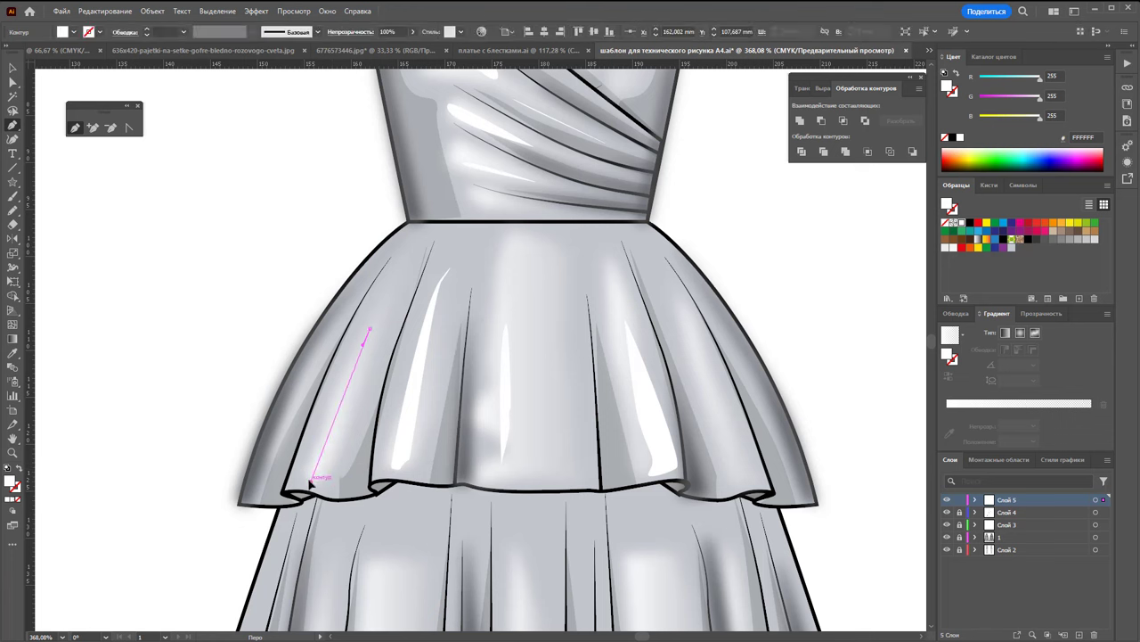
click(369, 330)
Draw white highlight slivers on the right, centre and left of the second ruffle tier
scroll(570, 316, down, 6)
click(674, 307)
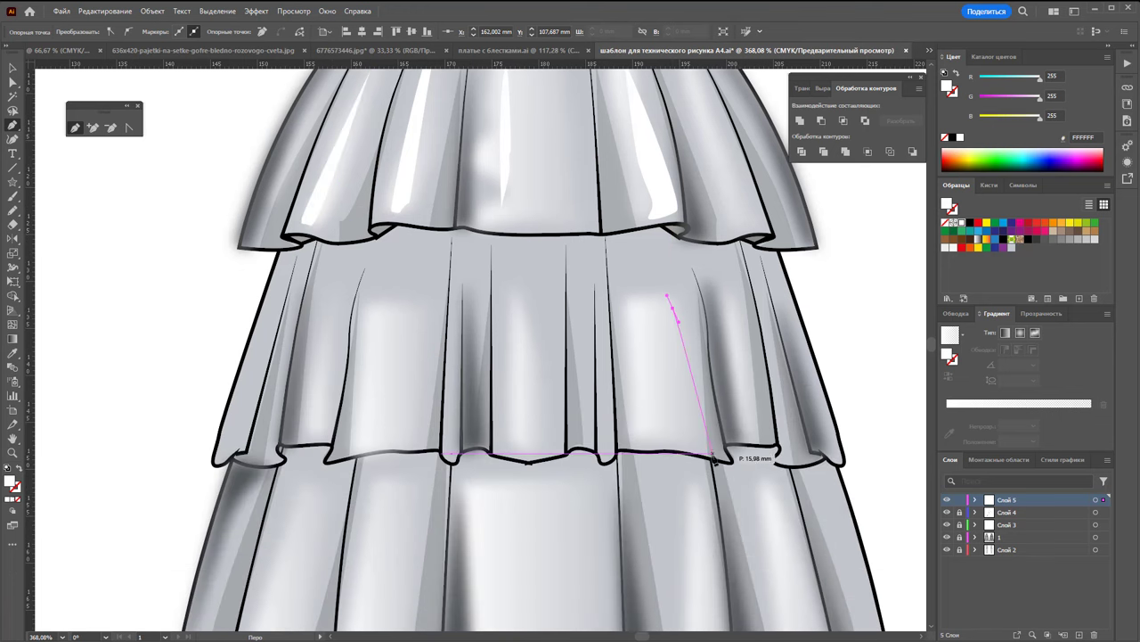
click(703, 443)
click(673, 441)
click(674, 307)
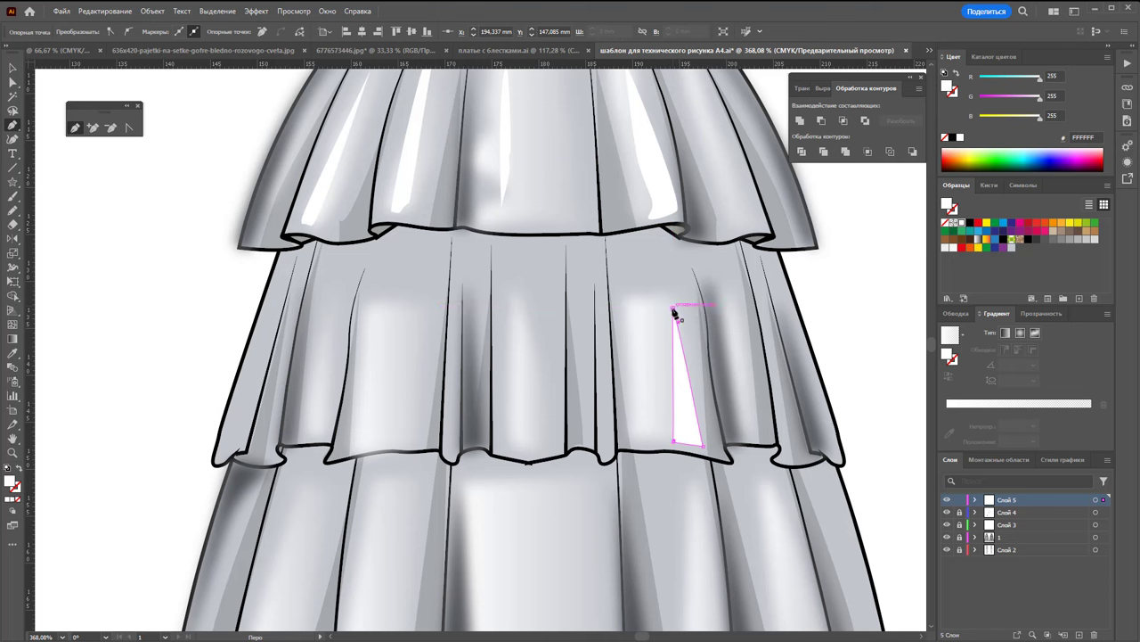
click(511, 284)
click(511, 450)
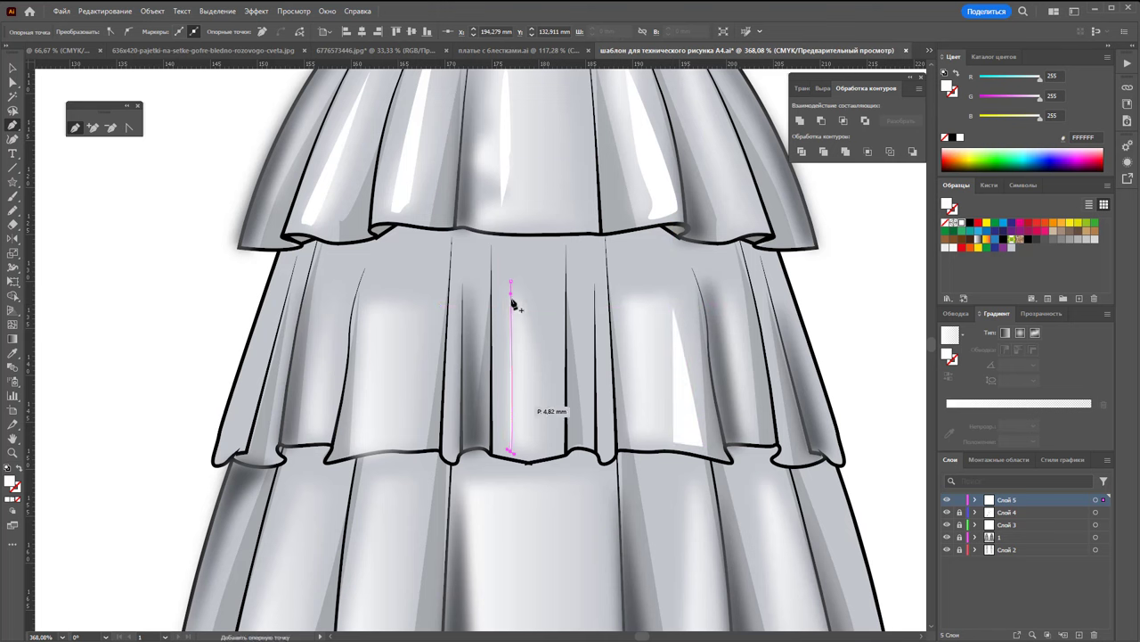
drag(511, 284, 518, 275)
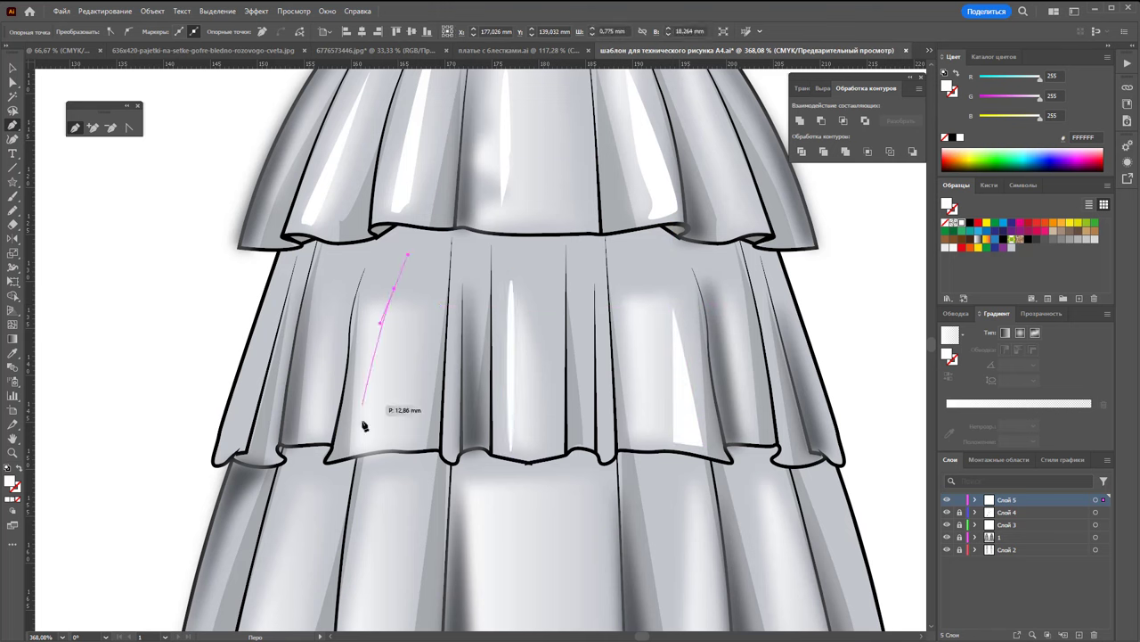
click(366, 445)
click(396, 292)
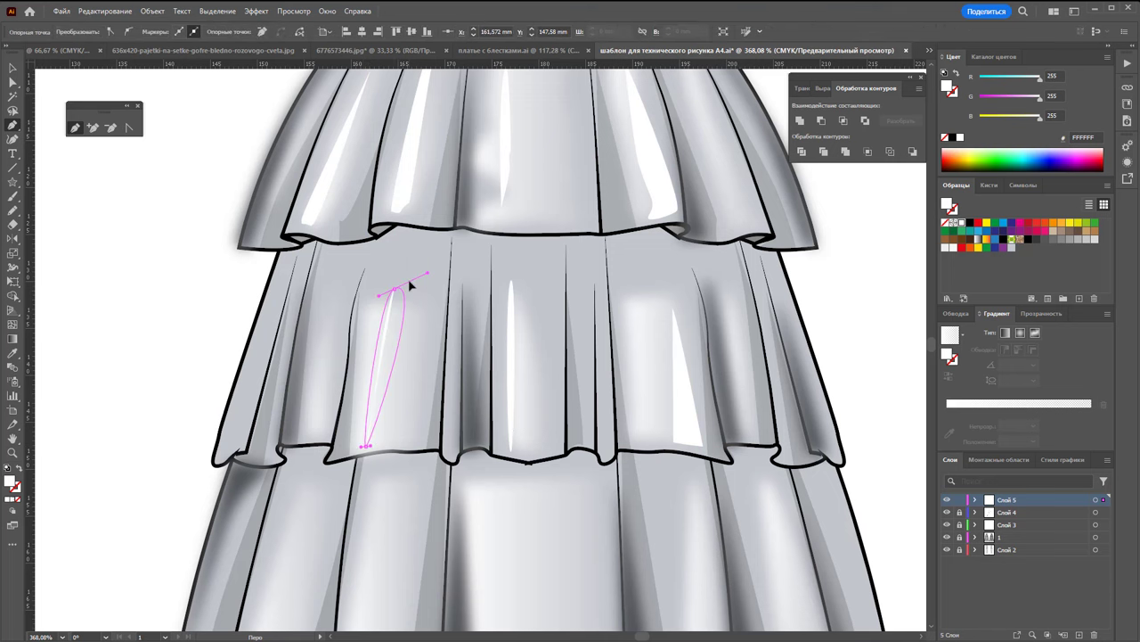
Add white highlight slivers at the tier's centre hem, right fold and far-right hem
scroll(415, 383, down, 5)
drag(482, 319, 487, 335)
drag(501, 491, 507, 489)
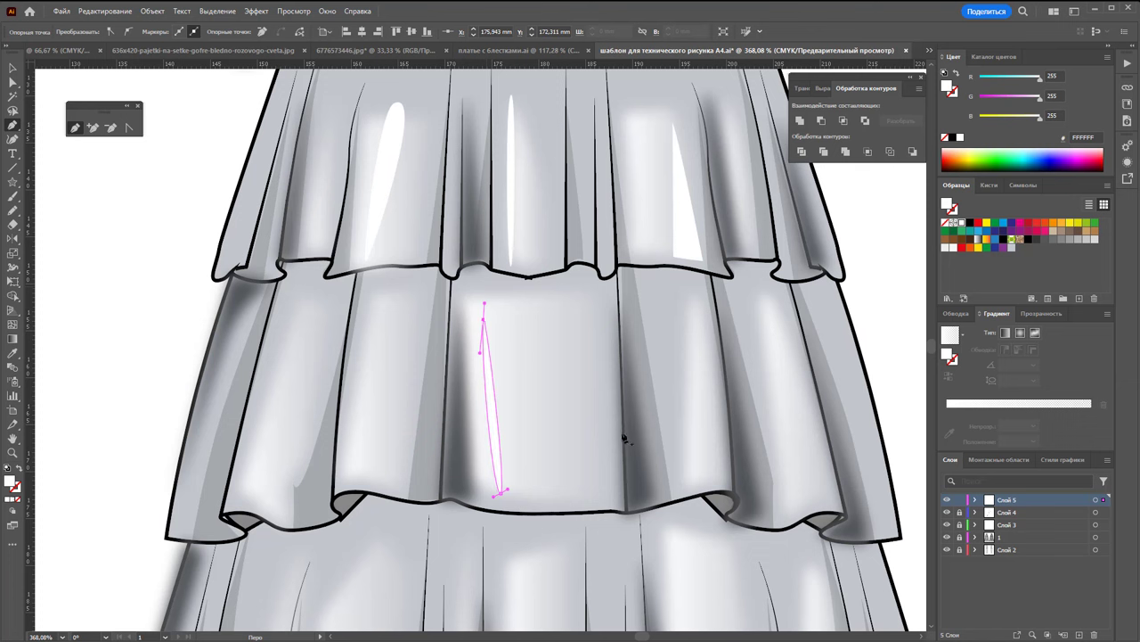
drag(722, 481, 705, 326)
click(703, 319)
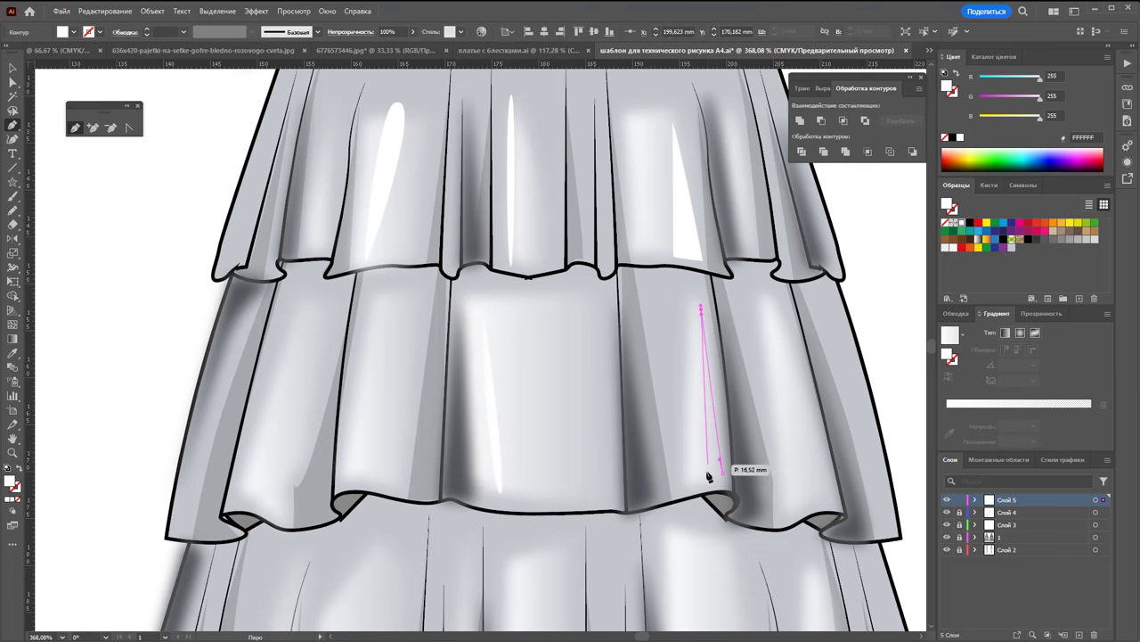
mouse_move(711, 479)
mouse_down()
mouse_move(753, 486)
mouse_move(738, 466)
mouse_up()
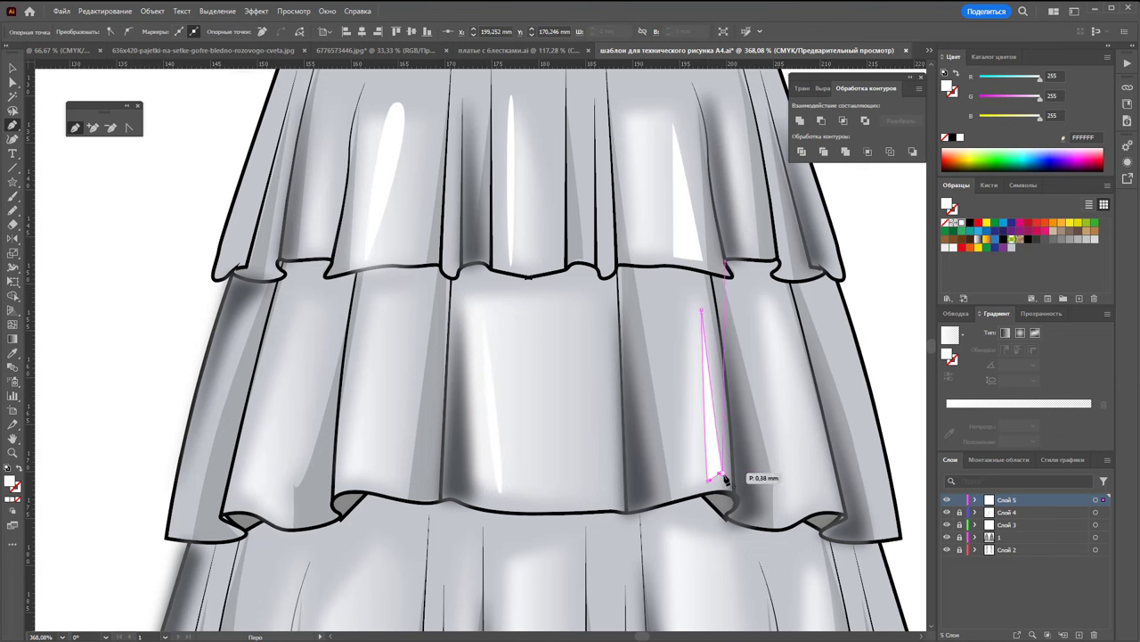
click(720, 479)
drag(838, 515, 776, 294)
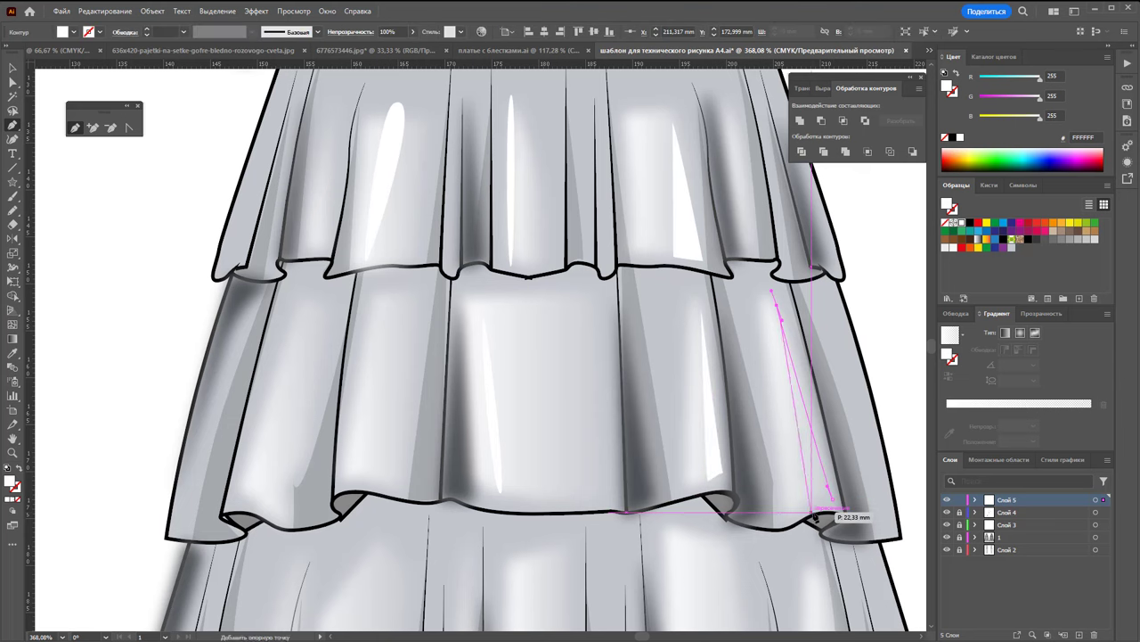
click(775, 293)
scroll(446, 305, down, 2)
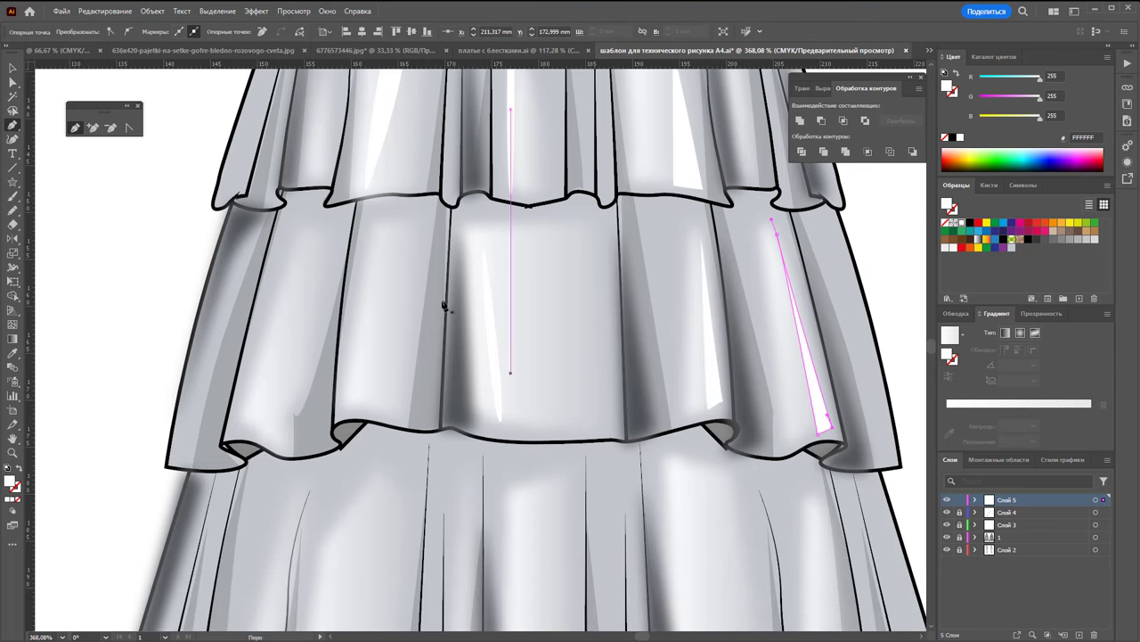
key(Escape)
Draw white highlight slivers on the left fold and central fold of the lower tier
click(370, 259)
click(345, 411)
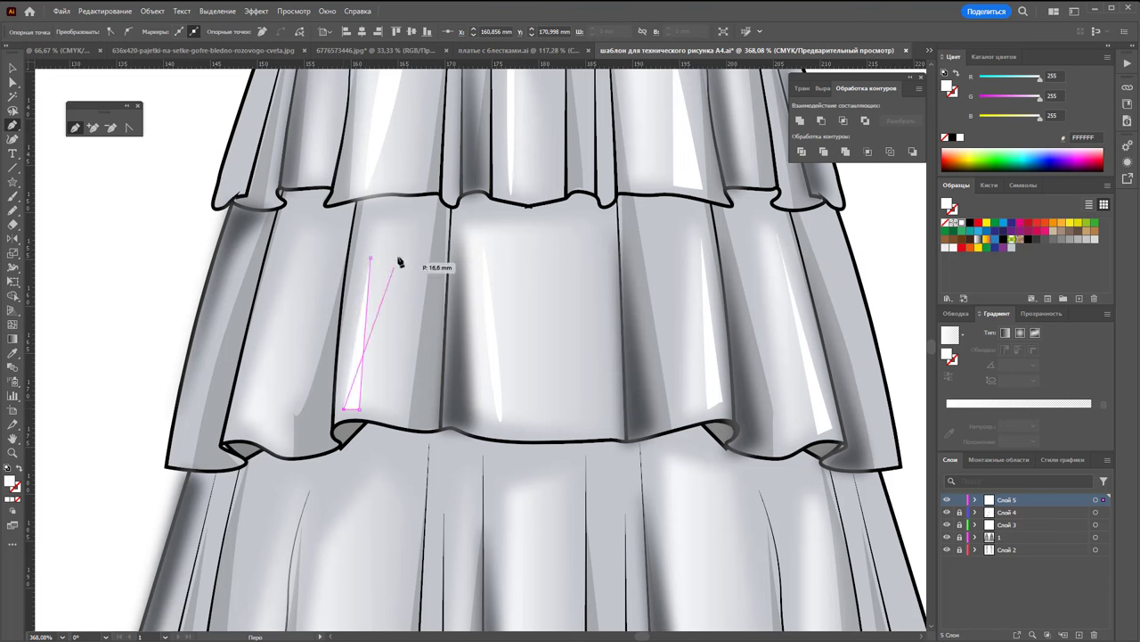
scroll(387, 255, down, 2)
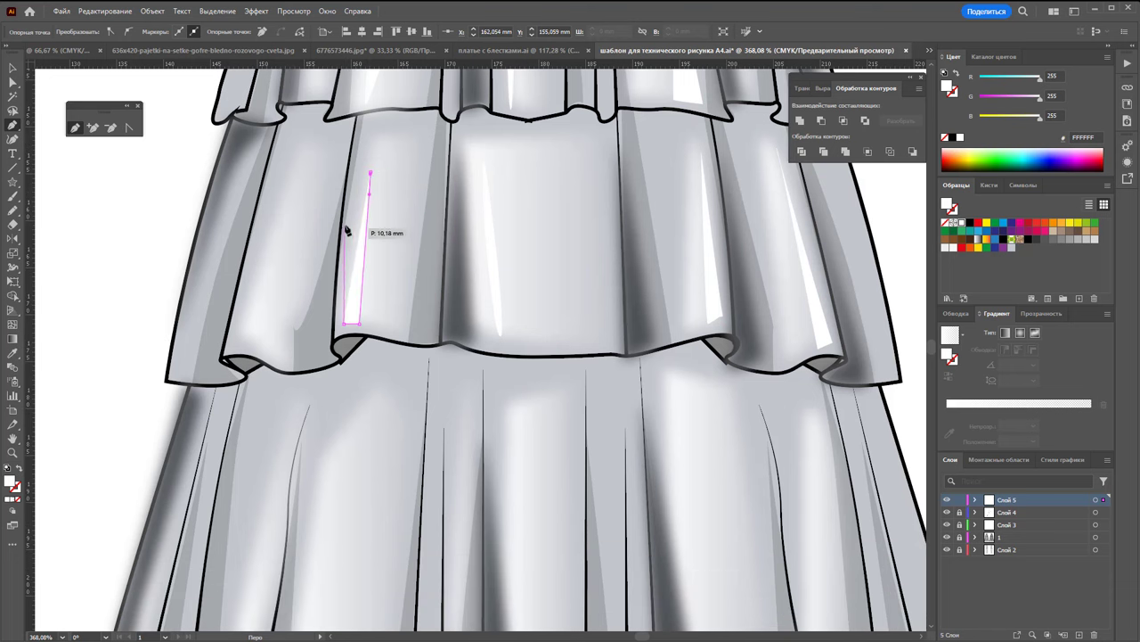
click(370, 174)
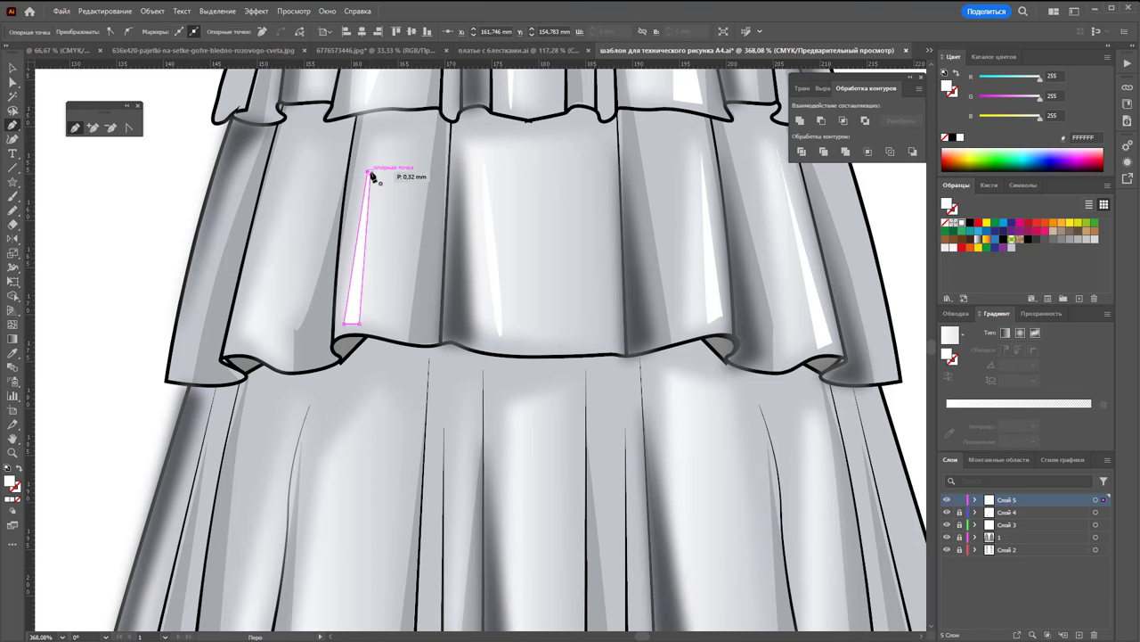
scroll(499, 259, down, 4)
click(527, 296)
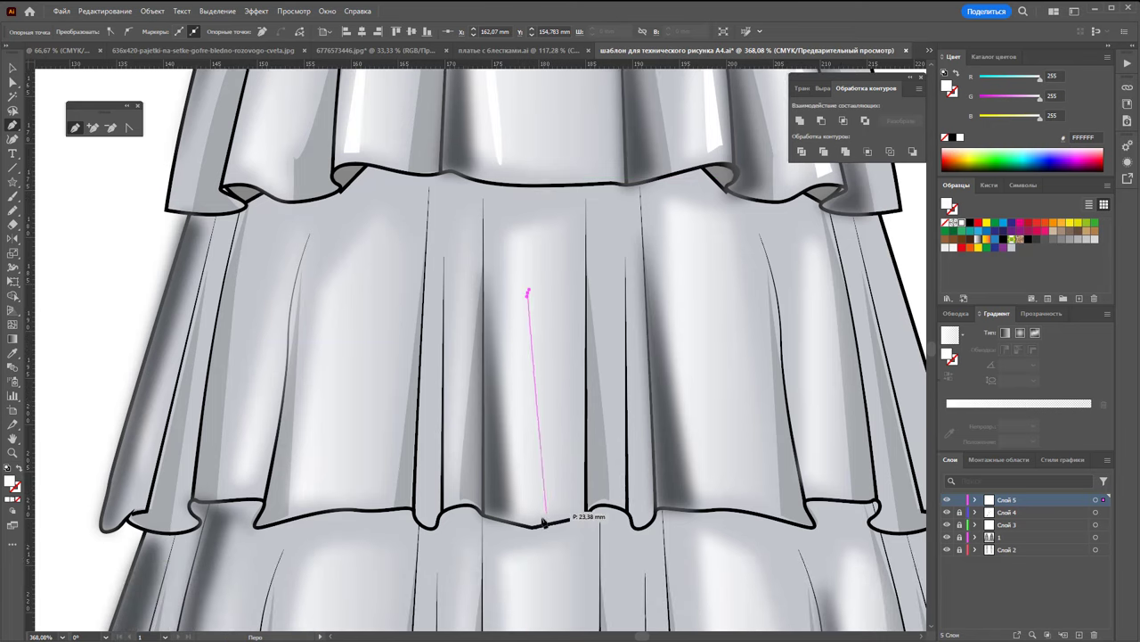
drag(532, 516, 550, 516)
click(528, 297)
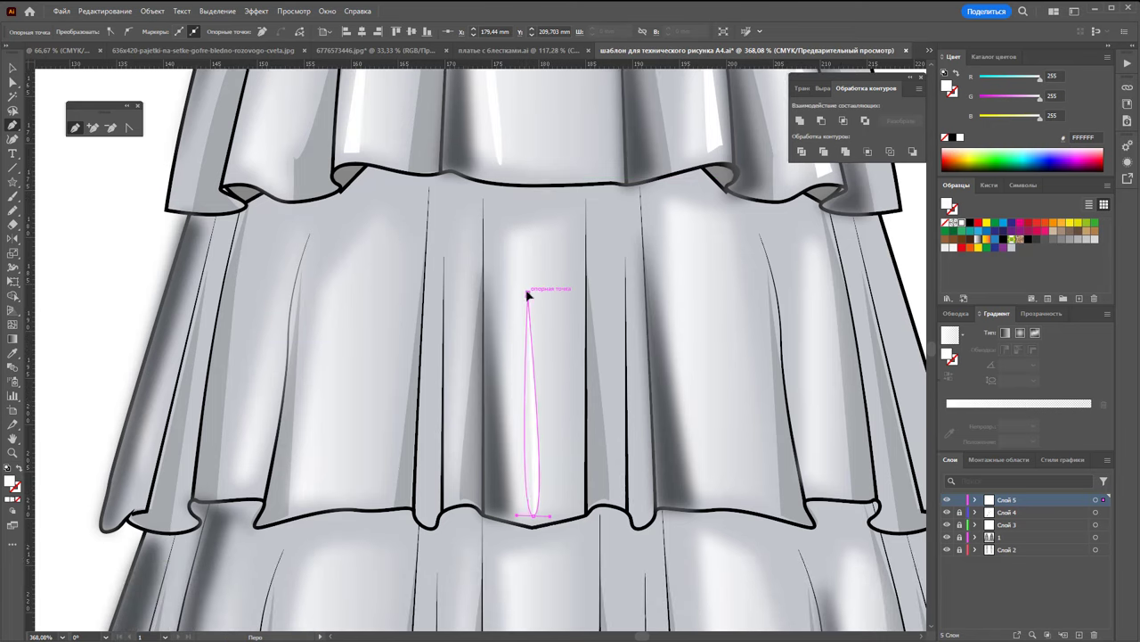
Add two curved white highlight slivers on the lower tier's right folds
click(704, 258)
drag(731, 483, 718, 482)
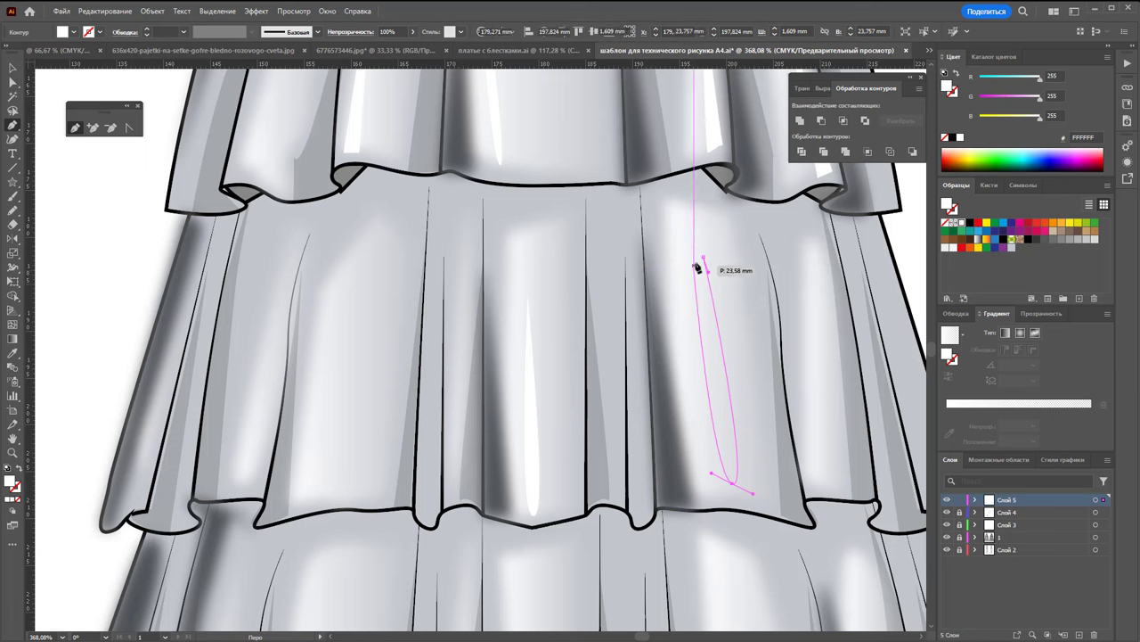
drag(704, 257, 825, 299)
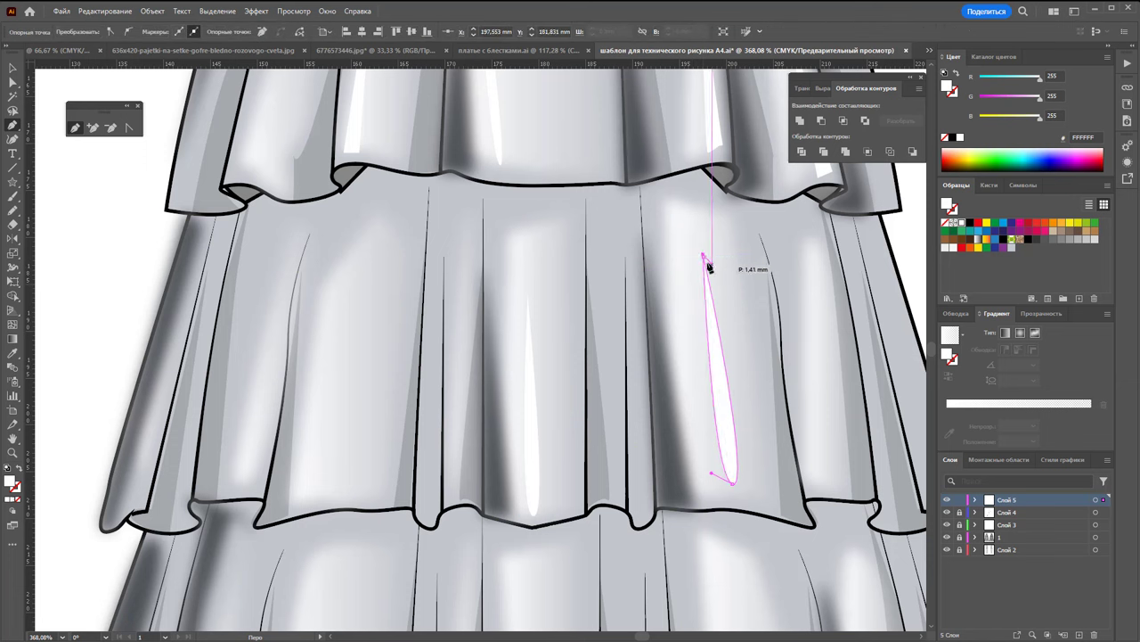
drag(825, 299, 708, 257)
click(805, 286)
drag(846, 488, 859, 490)
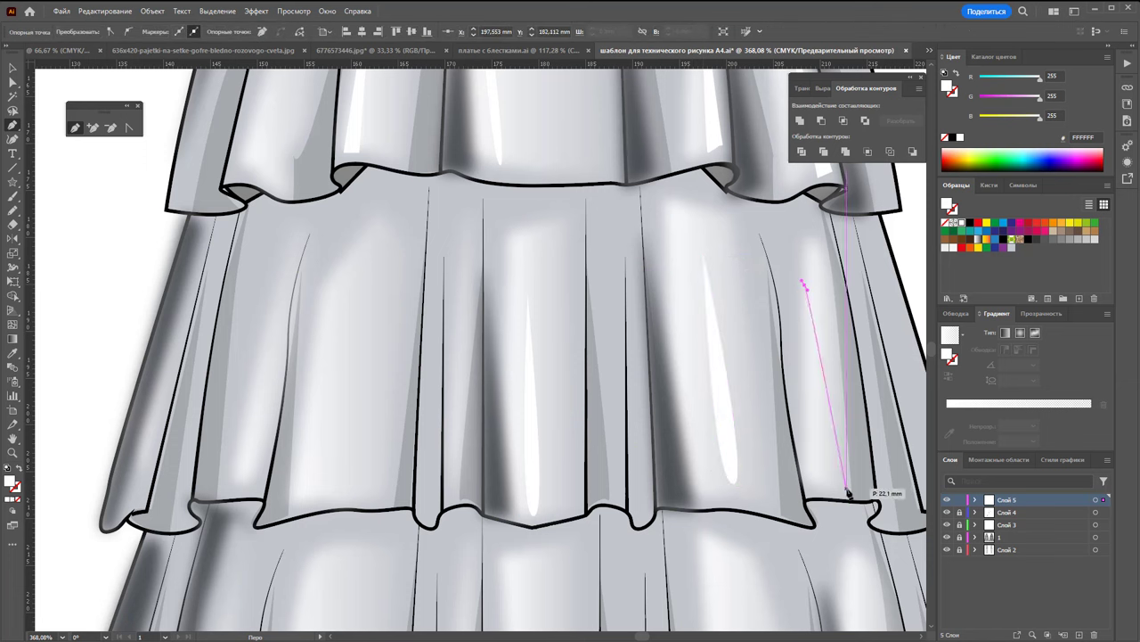
drag(806, 286, 802, 301)
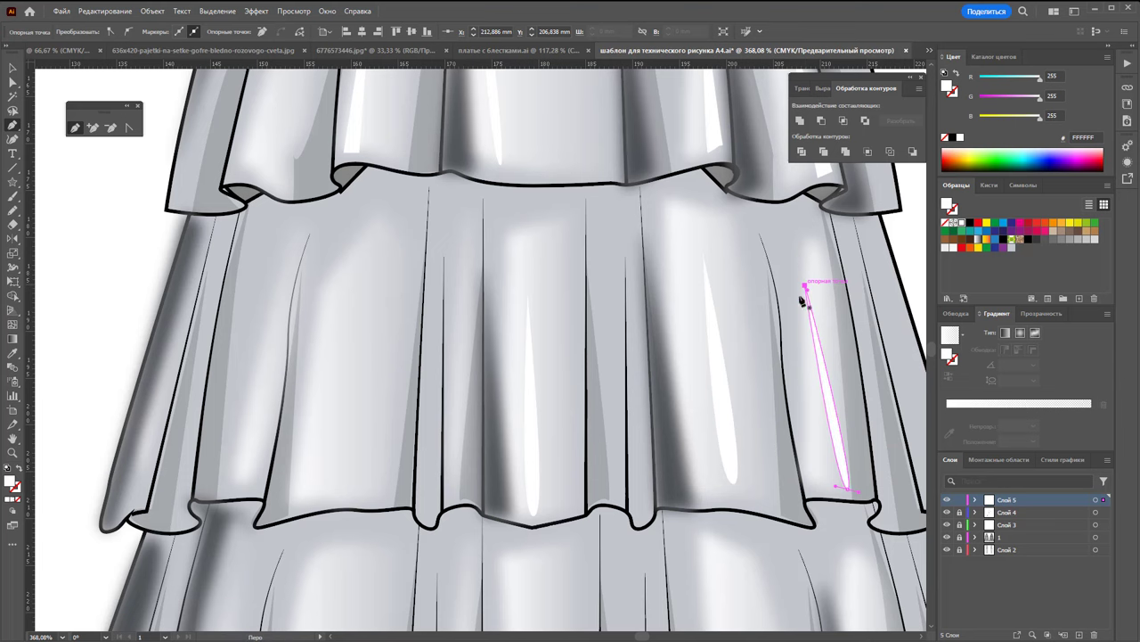
Draw curved white slivers on the lower tier's left and centre folds
click(318, 282)
drag(303, 492, 323, 489)
click(318, 283)
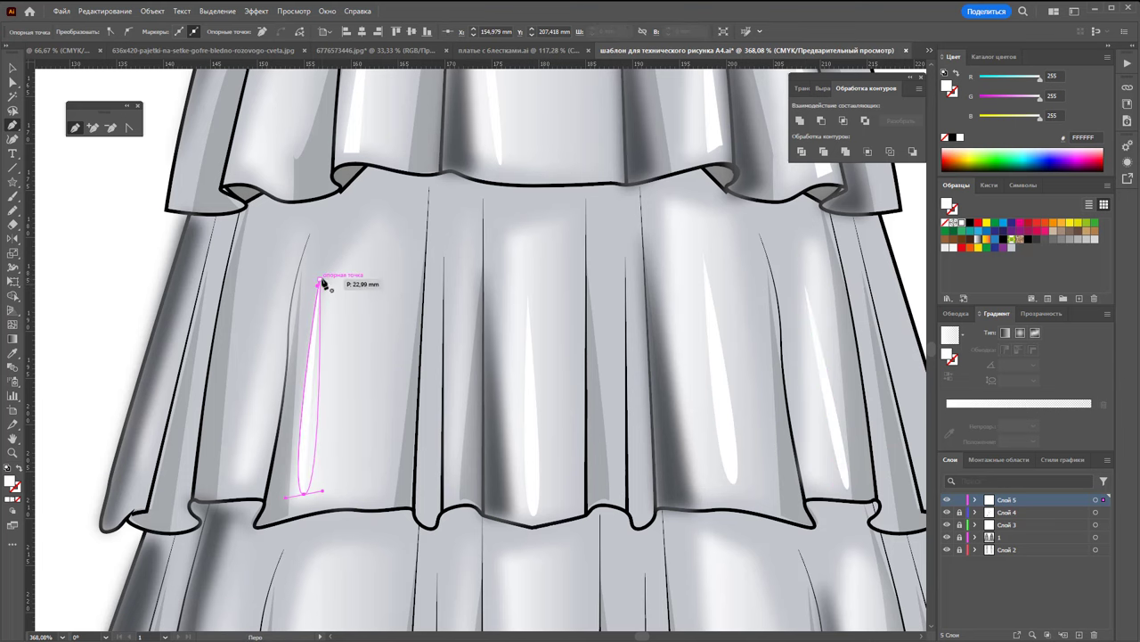
scroll(351, 288, down, 5)
click(531, 297)
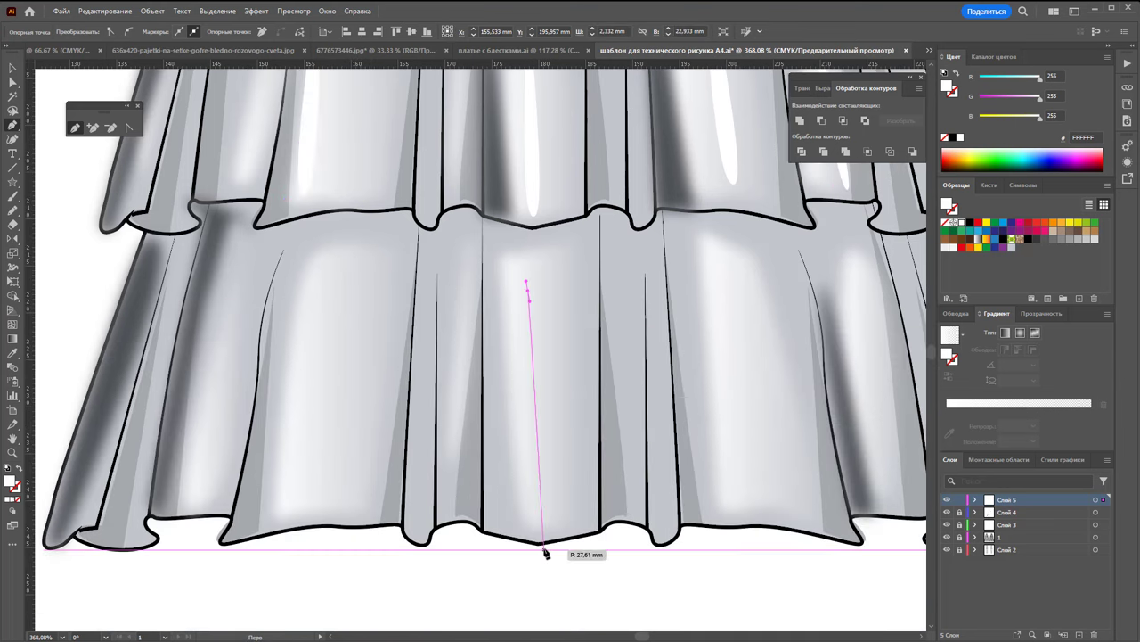
drag(540, 520, 557, 525)
click(531, 297)
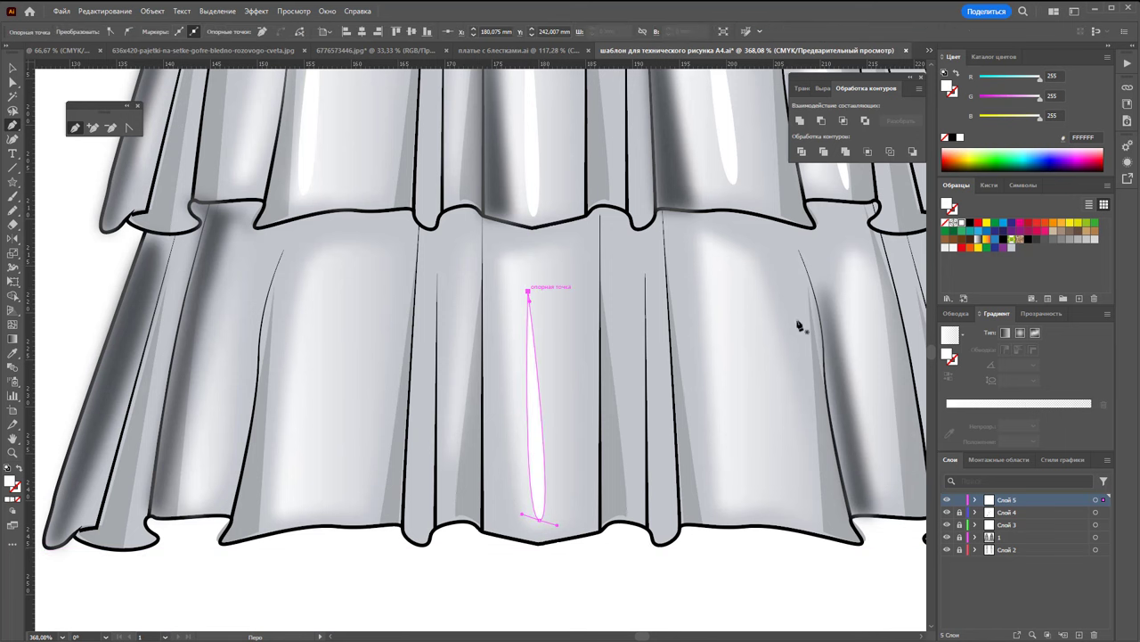
Add narrow white slivers on the right and left folds of the bottom tier
click(770, 297)
drag(810, 457, 814, 459)
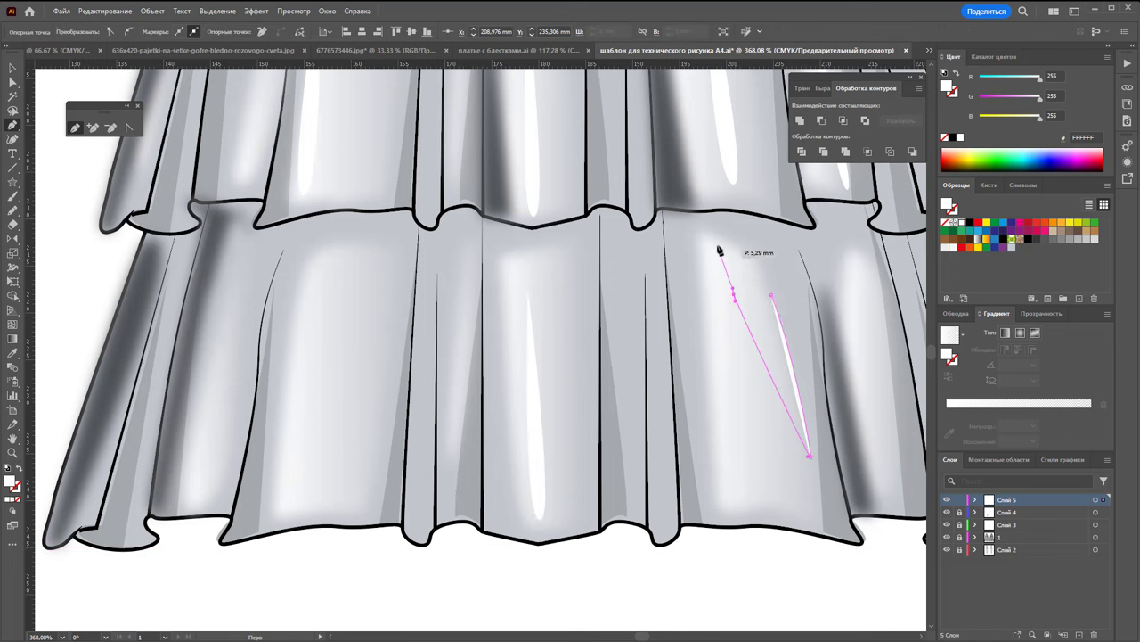
click(711, 236)
click(772, 299)
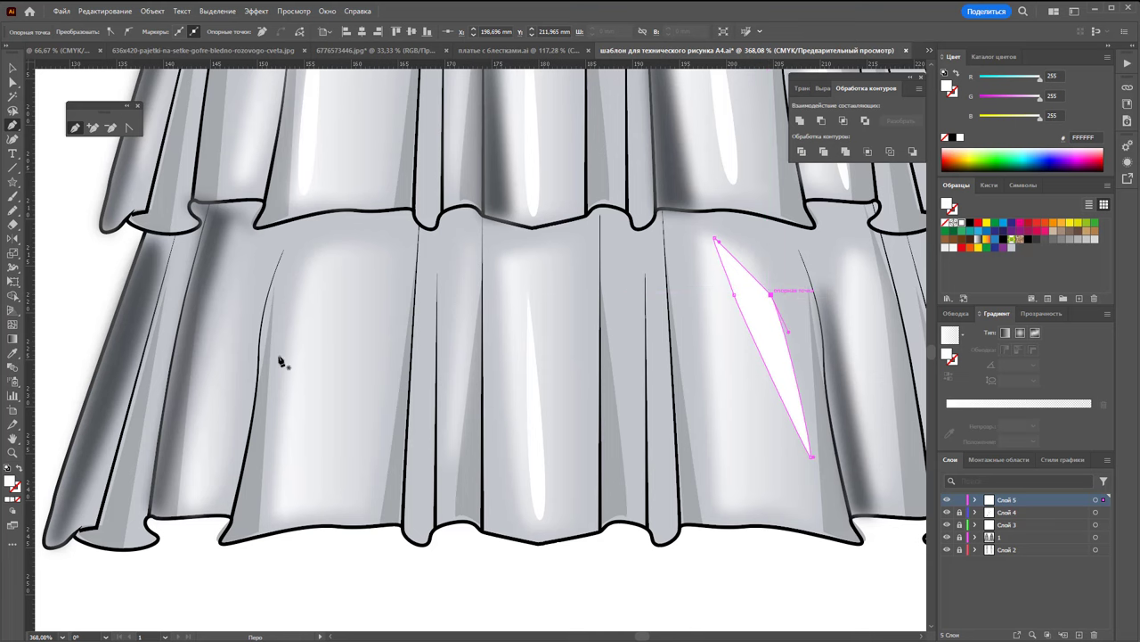
click(309, 304)
click(281, 517)
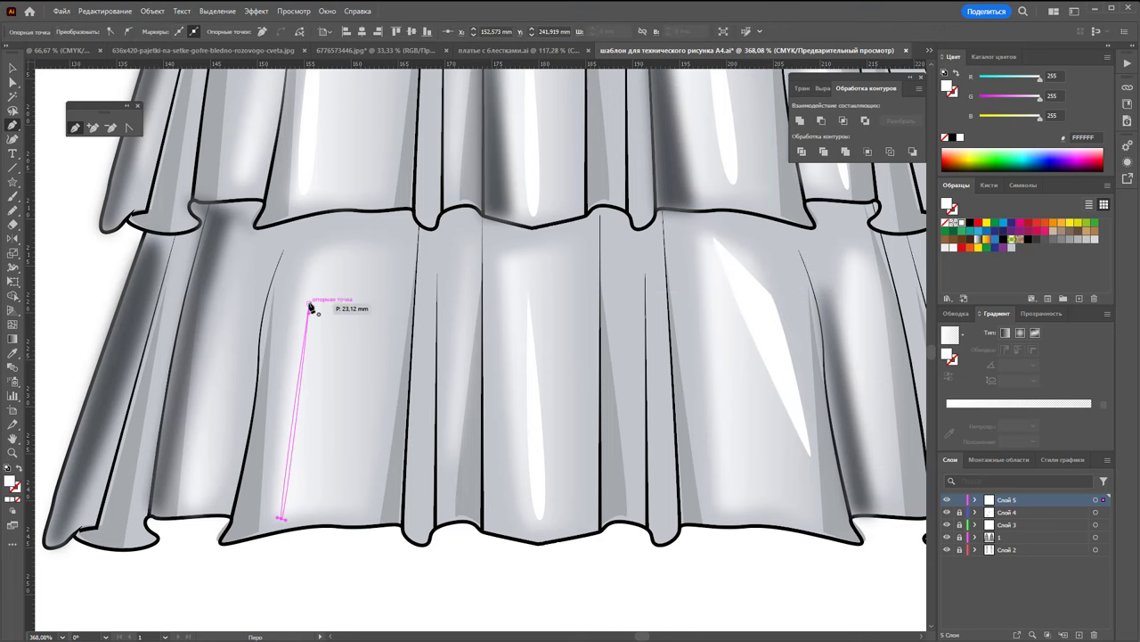
click(309, 305)
Zoom in on the right dress and Magic Wand-select all the white highlight slivers
key(ctrl+0)
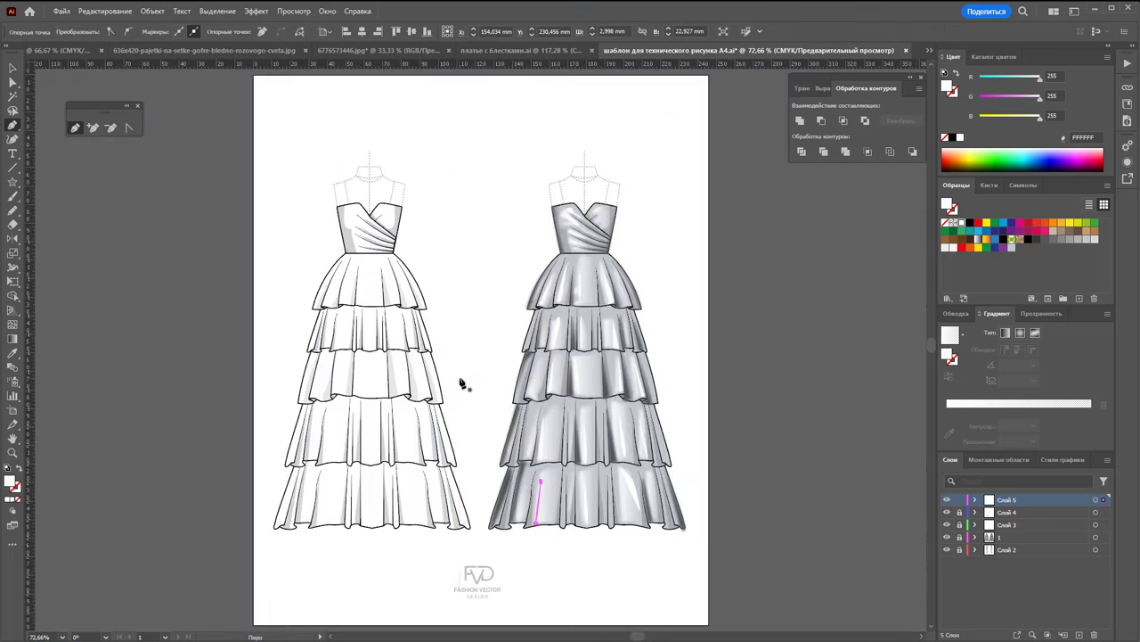
click(12, 451)
drag(651, 443, 721, 408)
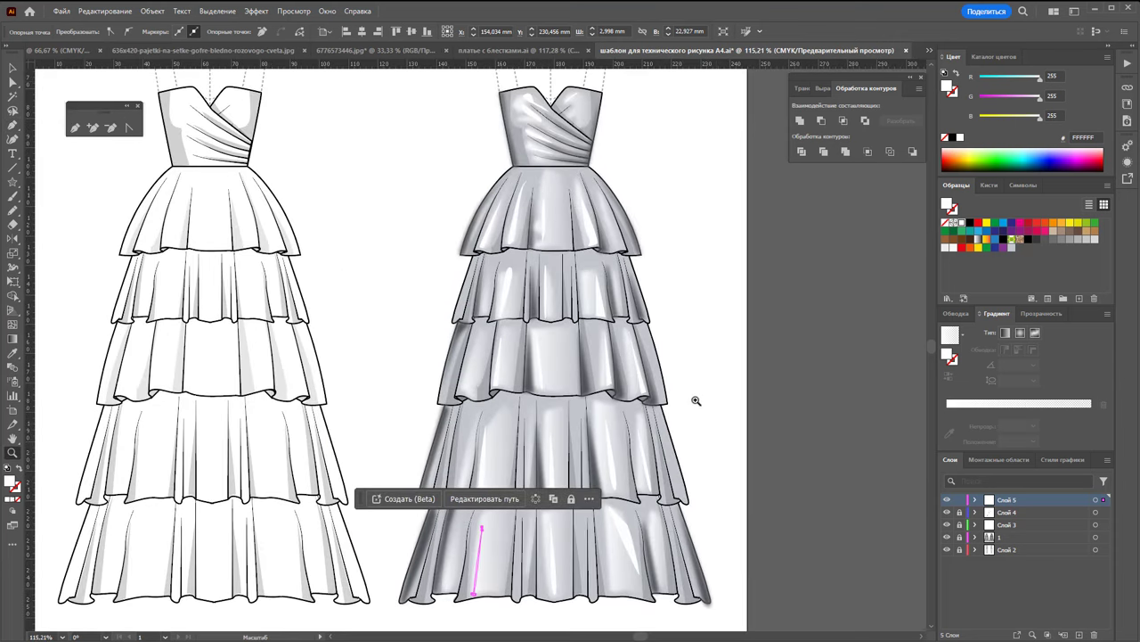
click(13, 96)
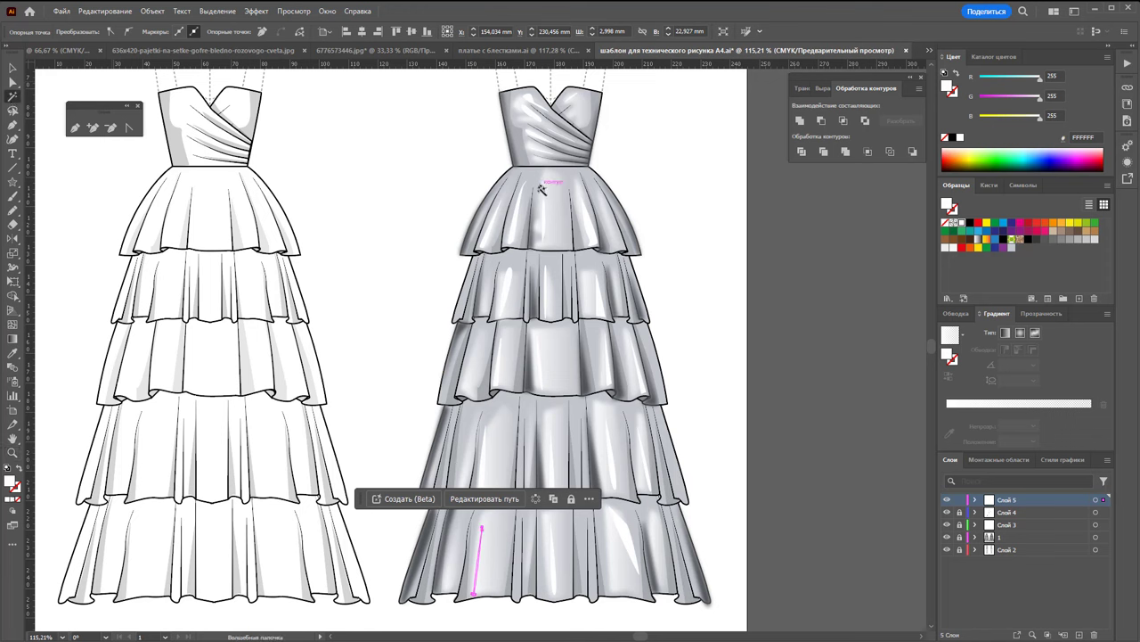
click(590, 223)
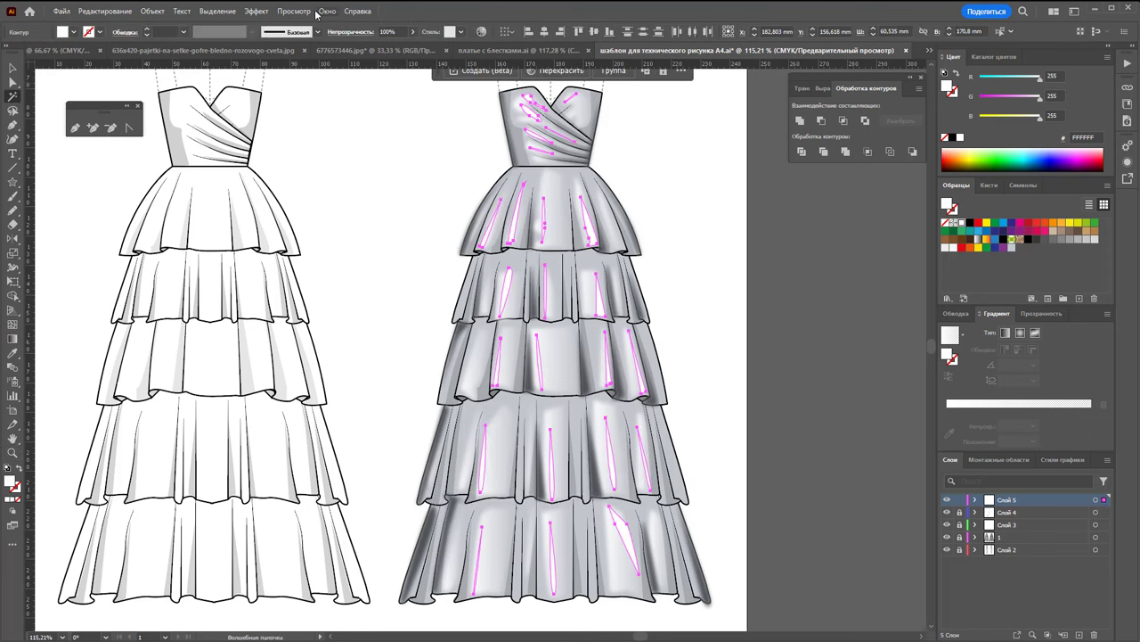
Apply a Gaussian Blur of radius 5 px to the highlights, then deselect
click(256, 11)
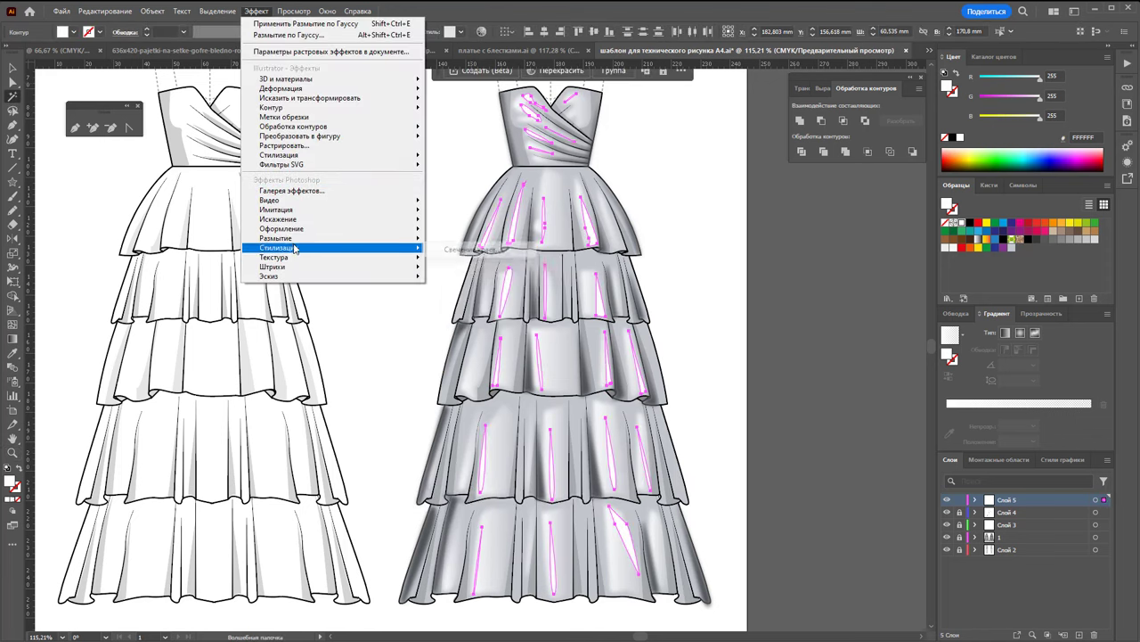
mouse_move(275, 238)
click(469, 266)
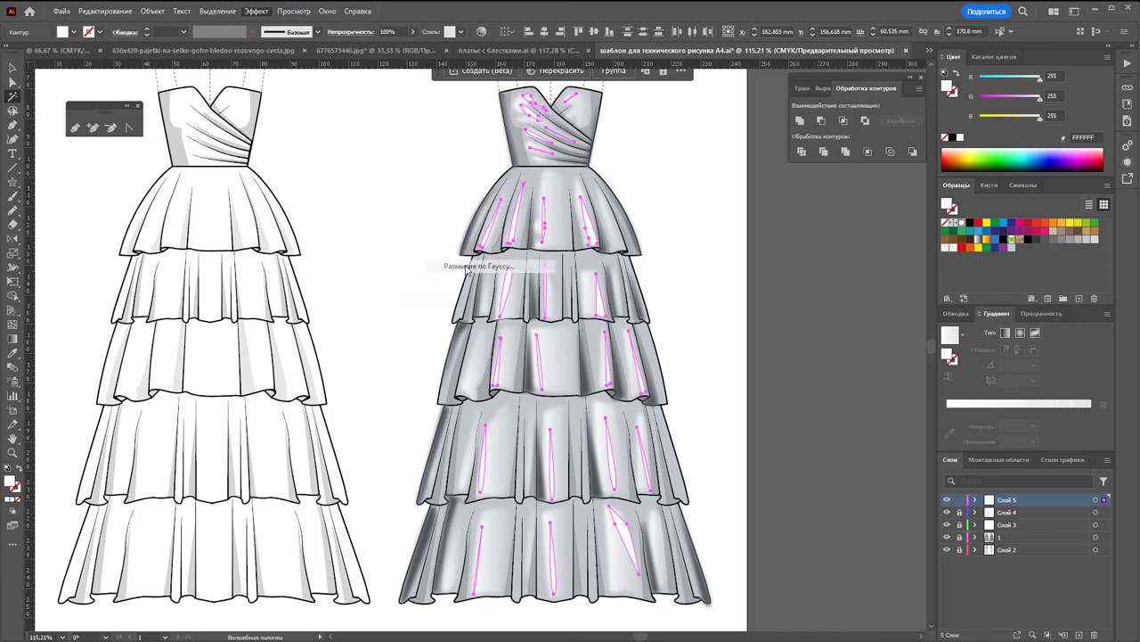
drag(765, 172, 757, 178)
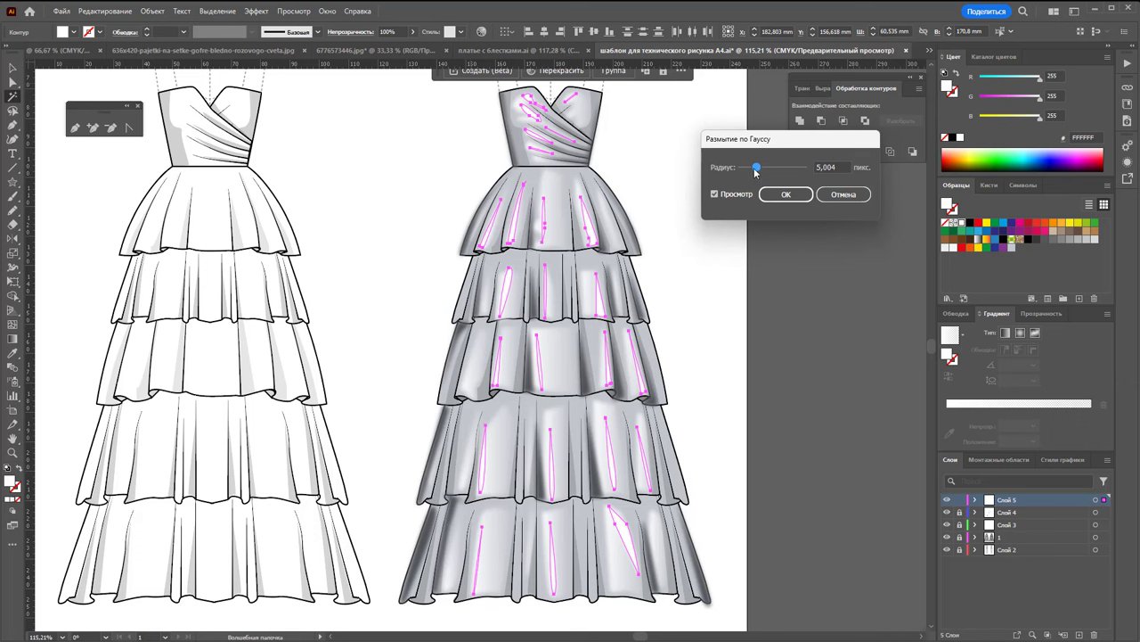
click(786, 194)
click(12, 78)
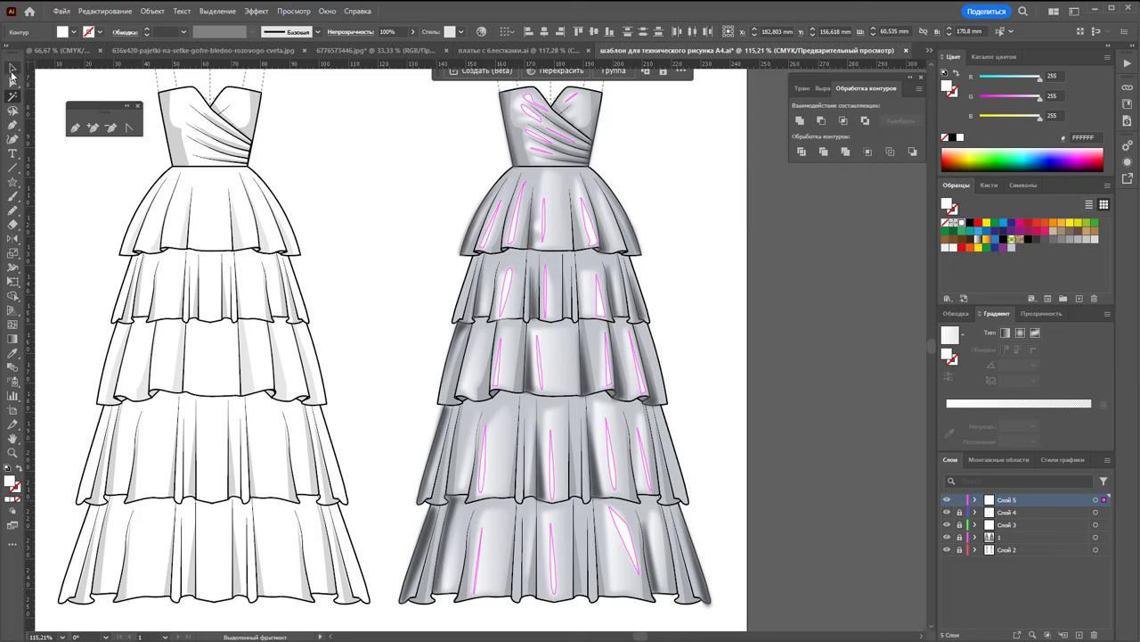
click(727, 239)
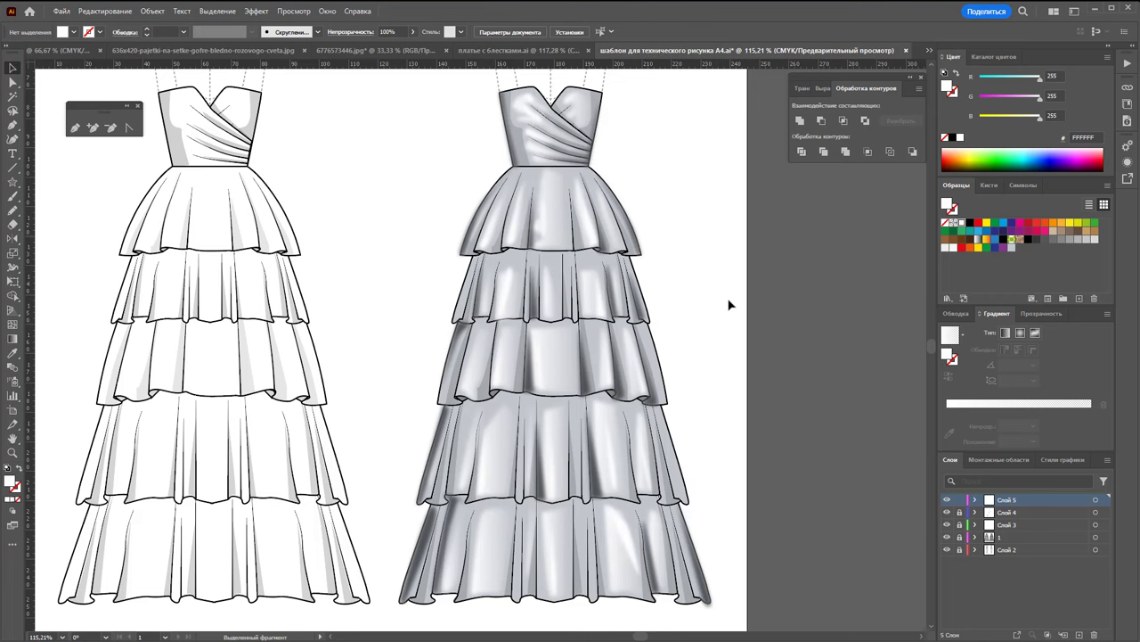
scroll(805, 384, up, 1)
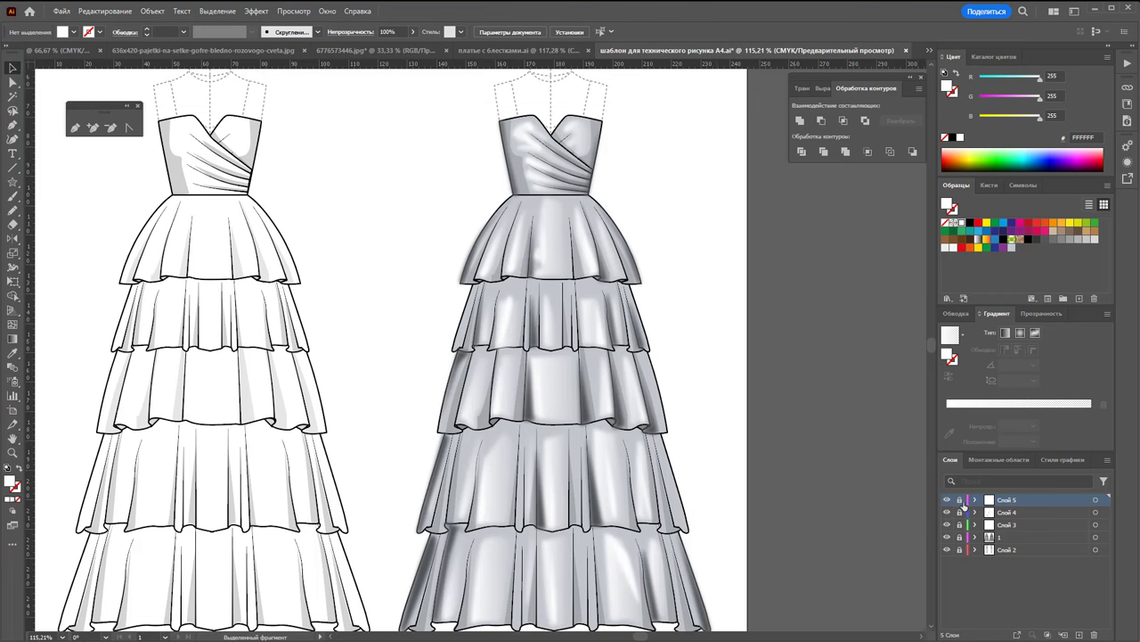
key(z)
alt+click(241, 339)
alt+click(401, 352)
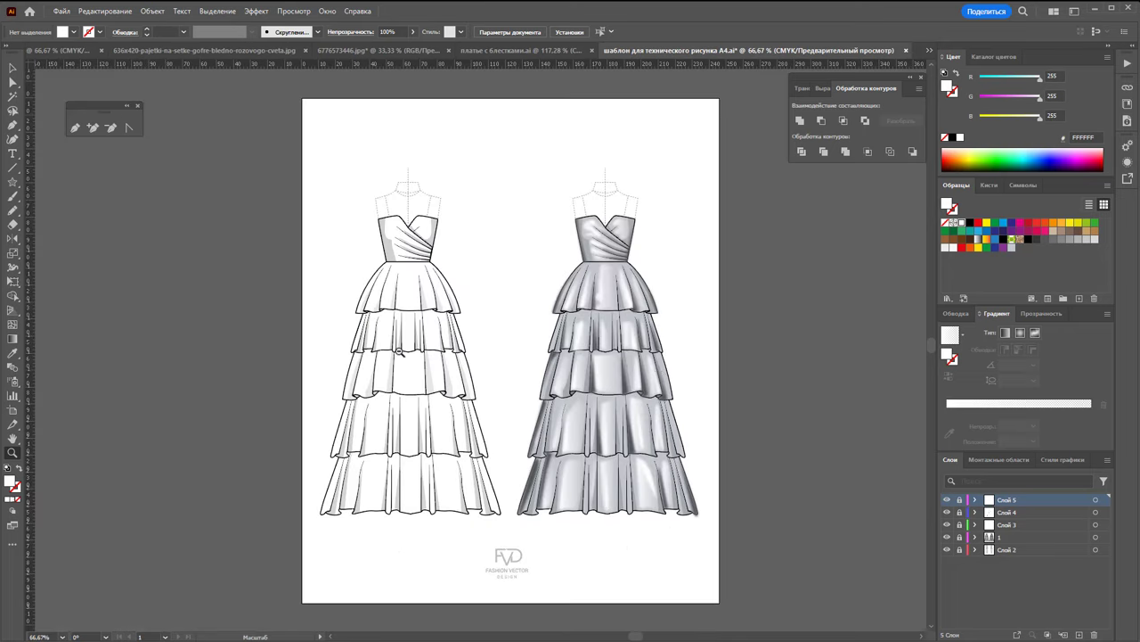
drag(554, 373, 677, 428)
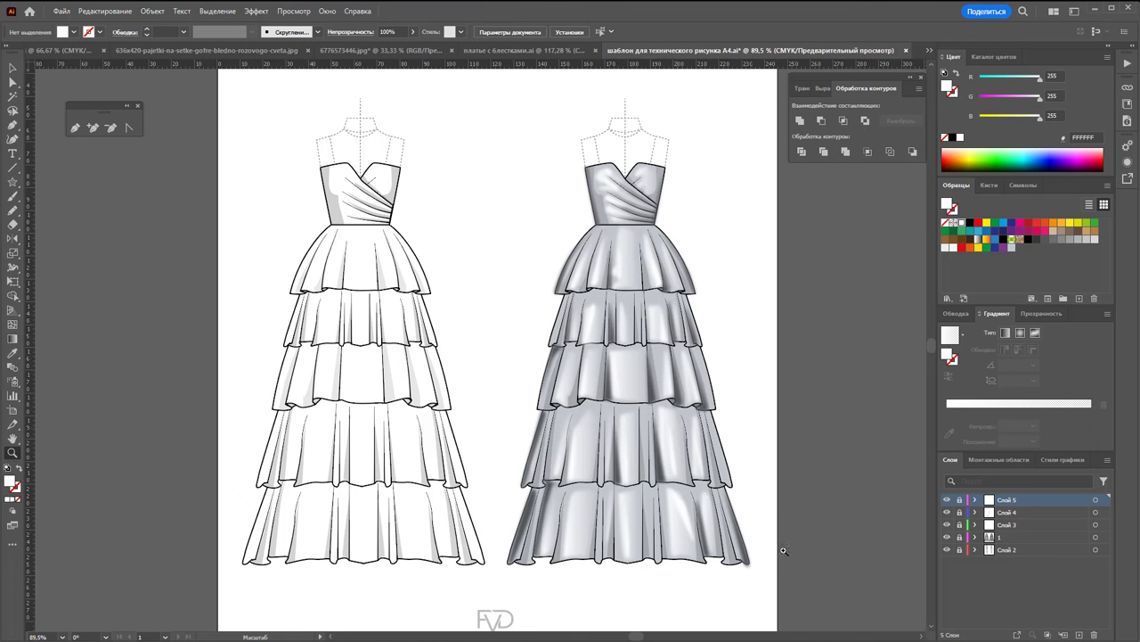
click(947, 500)
click(947, 513)
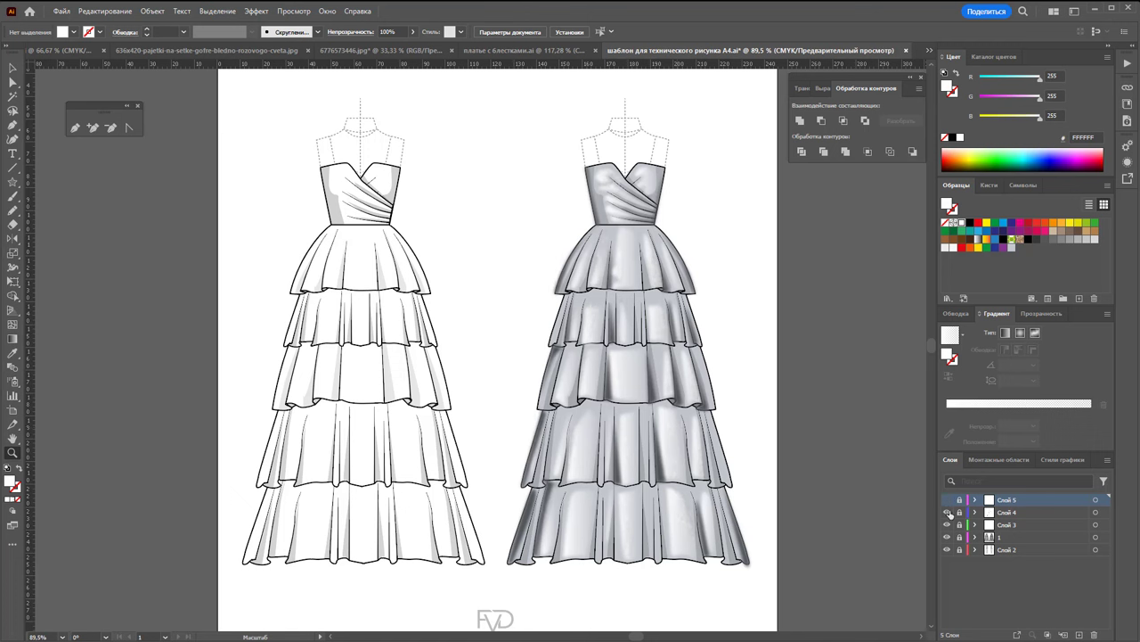
click(947, 525)
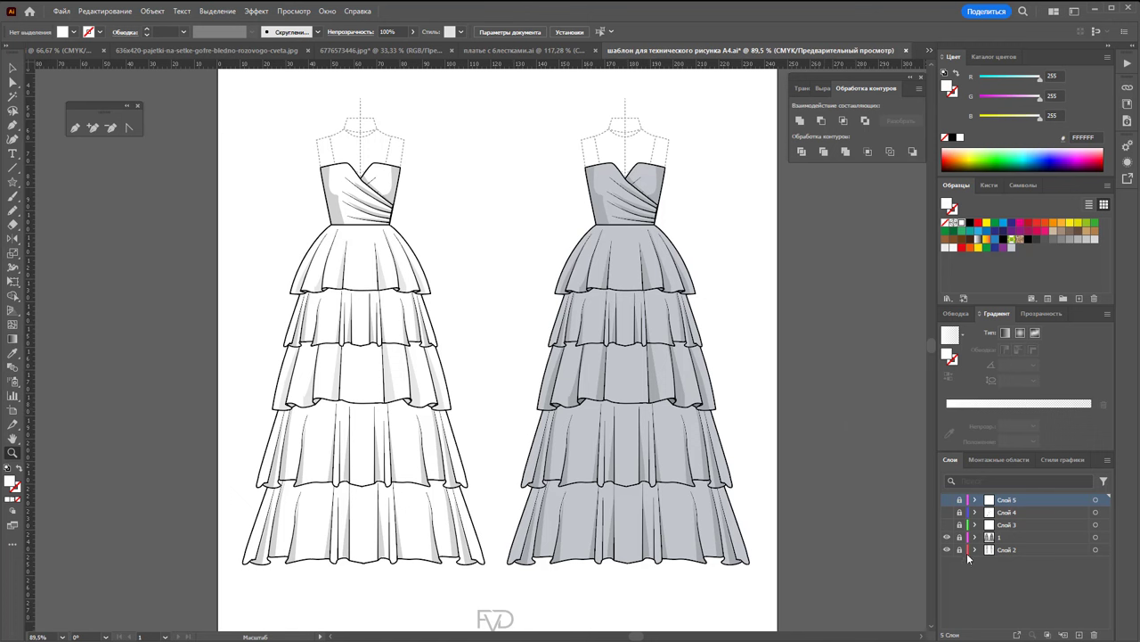
click(948, 536)
click(947, 524)
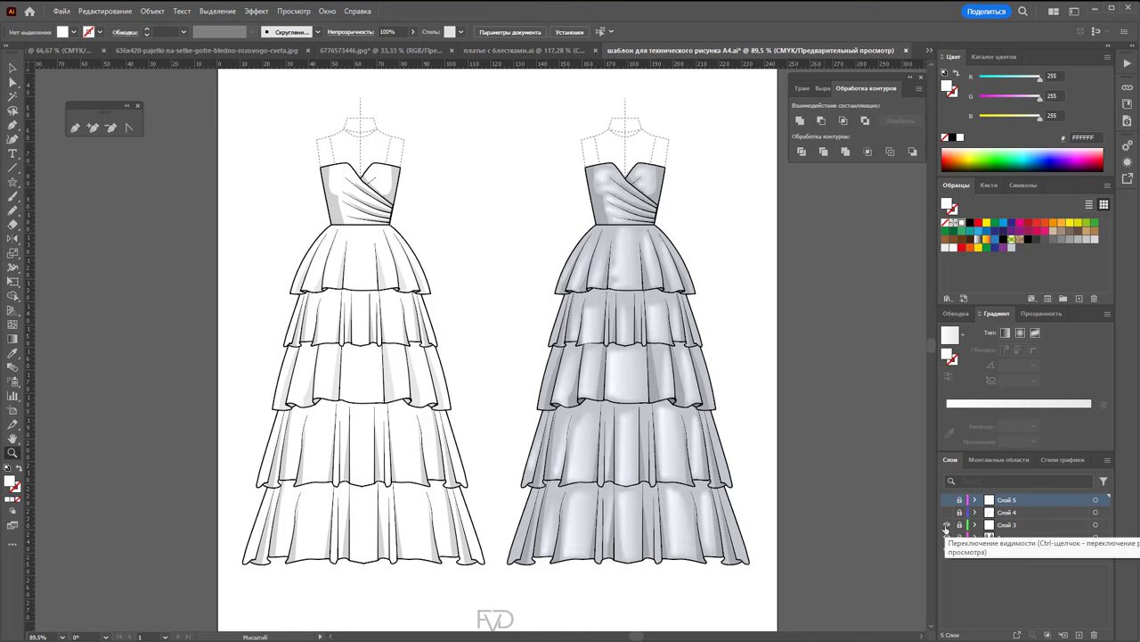
click(947, 512)
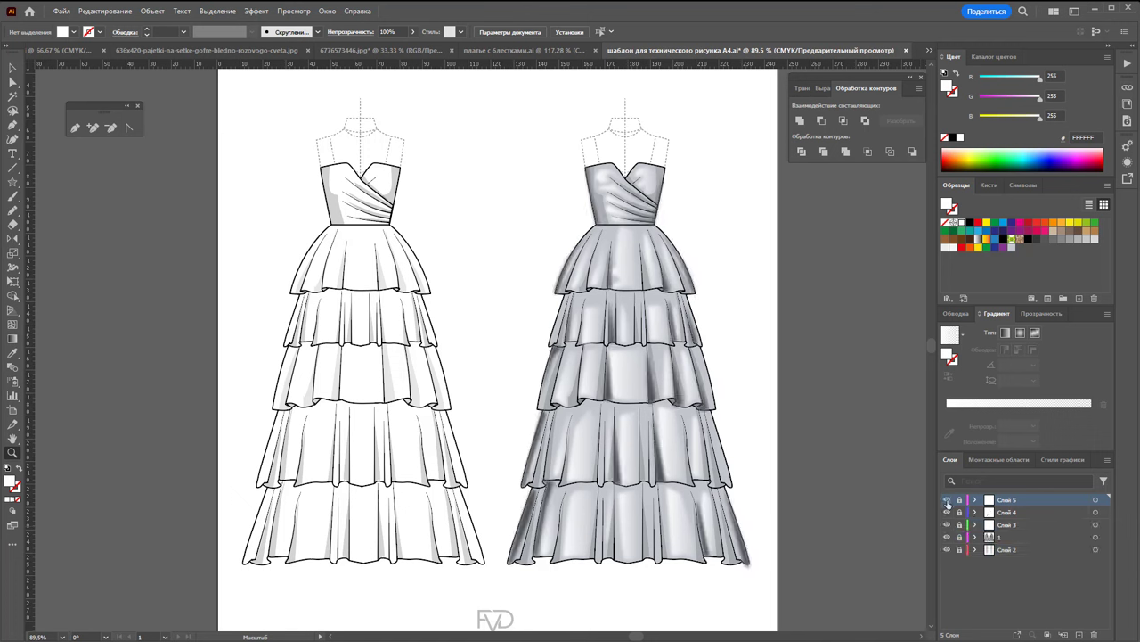
click(947, 500)
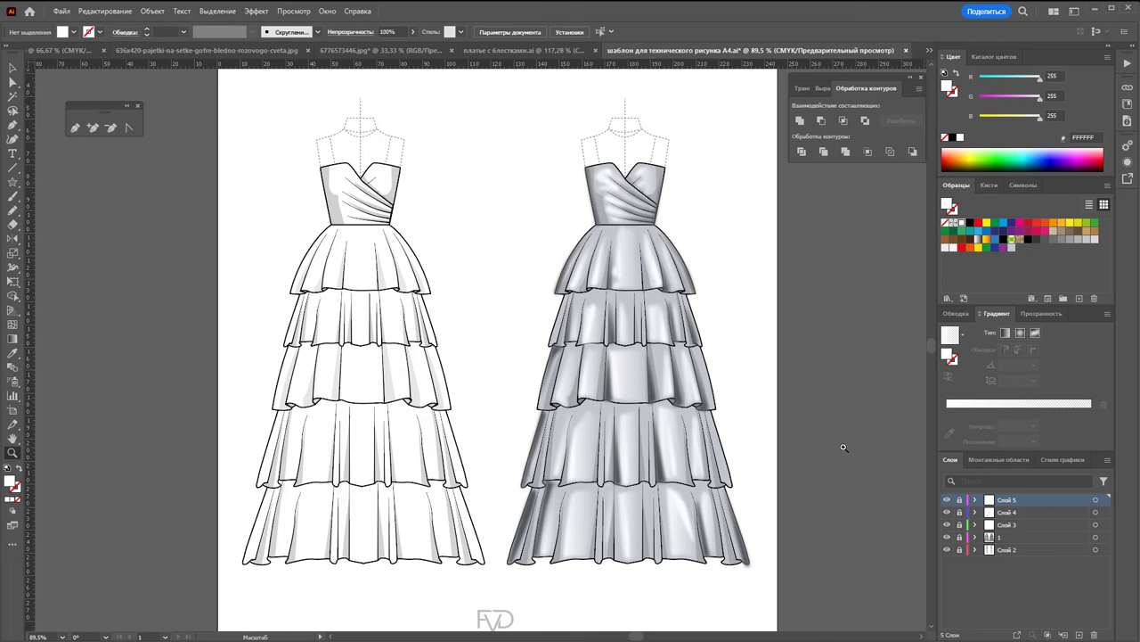